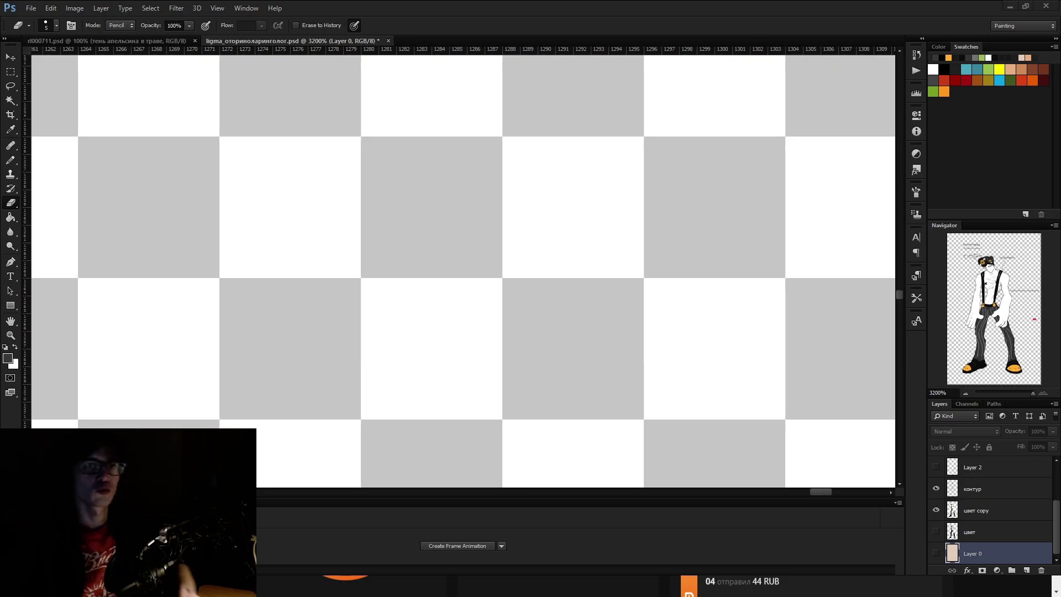
Select the контур layer and draw a shallow curved stroke with the Pencil for the front of a cup's rim
{"action": "left_click", "coordinate": [997, 476]}
{"action": "left_click", "coordinate": [1008, 495]}
{"action": "left_click", "coordinate": [997, 512]}
{"action": "left_click", "coordinate": [995, 488]}
{"action": "key", "text": "b"}
{"action": "scroll", "coordinate": [465, 220], "scroll_direction": "down", "scroll_amount": 4}
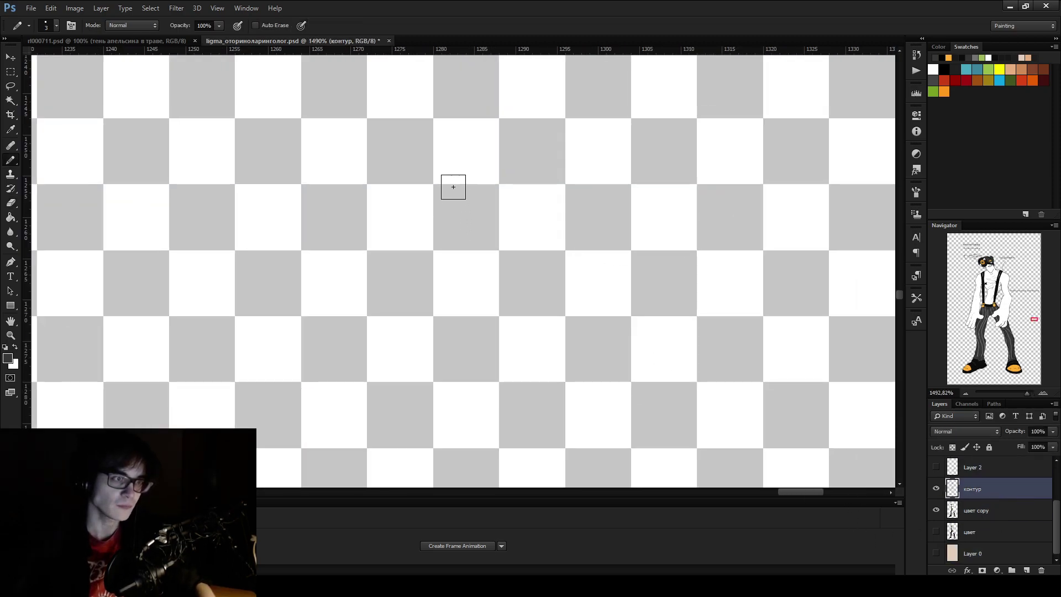
{"action": "left_click_drag", "start_coordinate": [363, 164], "coordinate": [636, 222]}
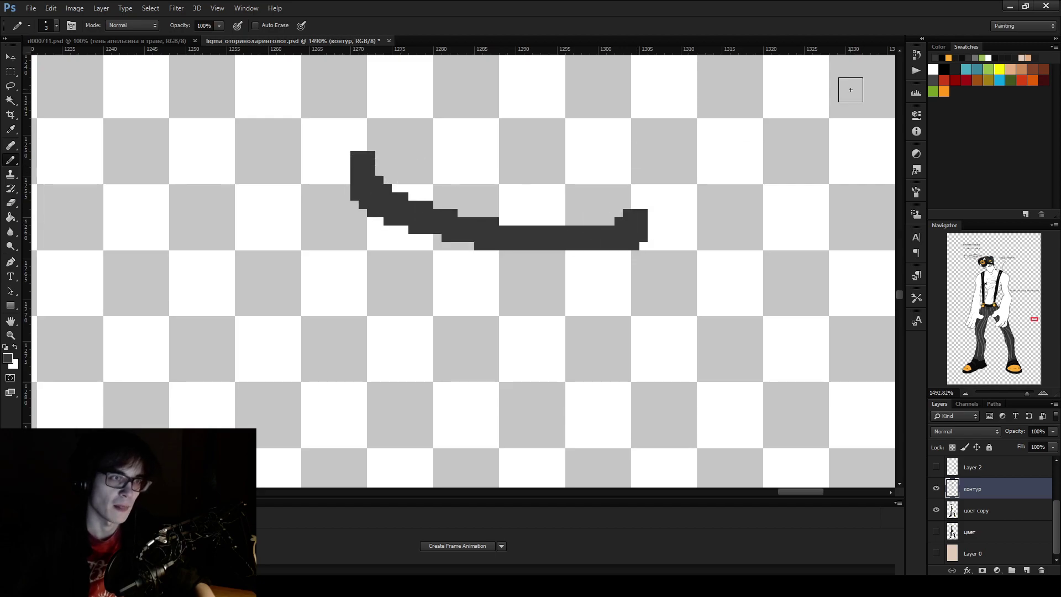
Recolor the curved stroke black with the Paint Bucket
{"action": "left_click", "coordinate": [943, 68]}
{"action": "key", "text": "g"}
{"action": "left_click", "coordinate": [481, 239]}
{"action": "scroll", "coordinate": [487, 232], "scroll_direction": "down", "scroll_amount": 3}
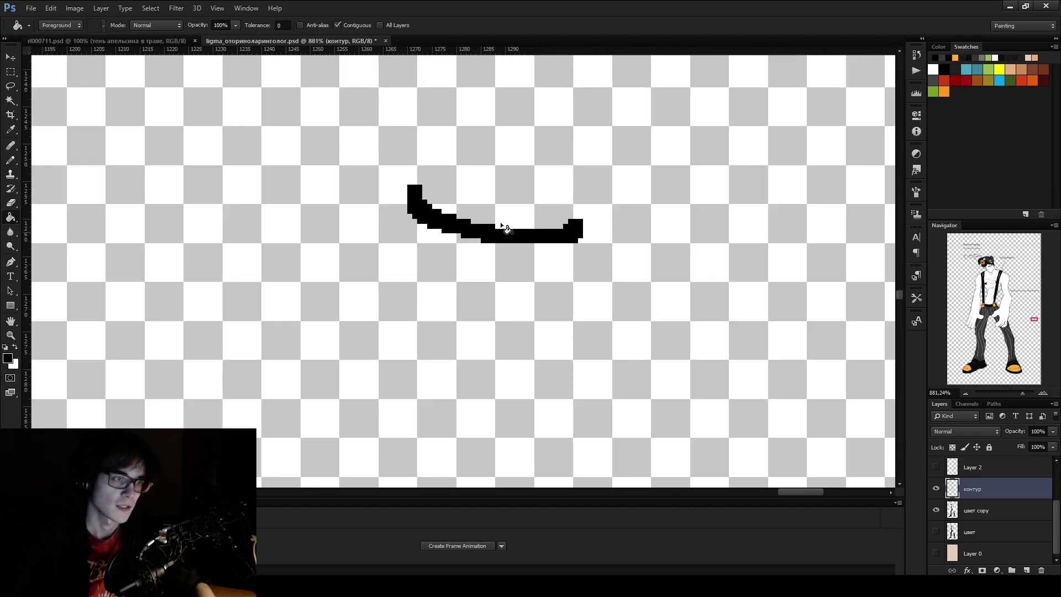
Close the curved stroke into an oval cup rim and undo the trial lines for the straight-sided body below it
{"action": "key", "text": "b"}
{"action": "mouse_move", "coordinate": [437, 199]}
{"action": "left_mouse_down"}
{"action": "mouse_move", "coordinate": [447, 209]}
{"action": "mouse_move", "coordinate": [624, 194]}
{"action": "mouse_move", "coordinate": [450, 184]}
{"action": "mouse_move", "coordinate": [436, 197]}
{"action": "mouse_move", "coordinate": [457, 352]}
{"action": "mouse_move", "coordinate": [635, 370]}
{"action": "left_mouse_up"}
{"action": "left_click_drag", "start_coordinate": [613, 199], "coordinate": [622, 423]}
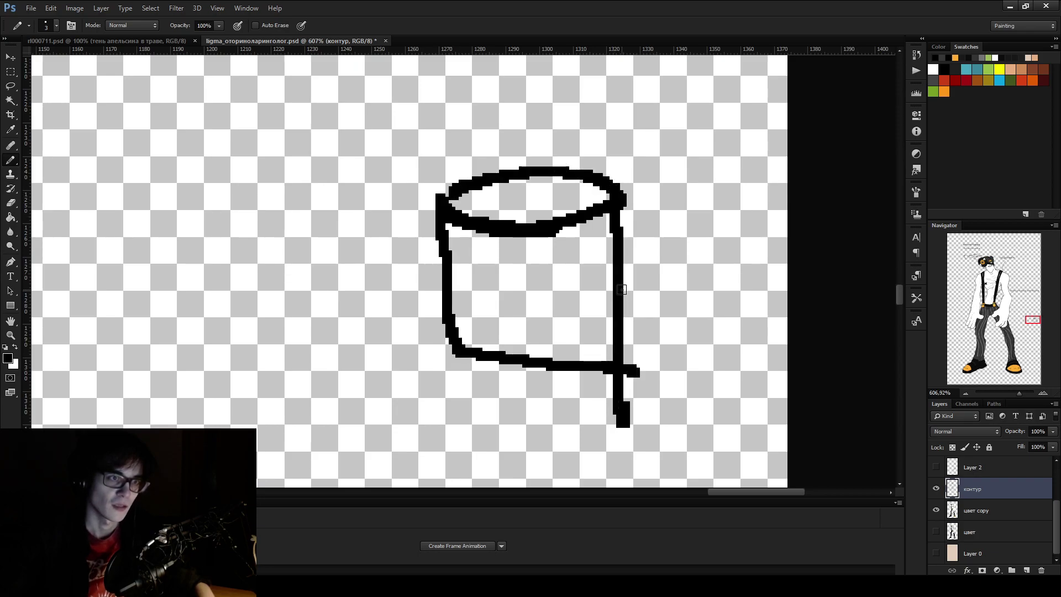
{"action": "left_click_drag", "start_coordinate": [623, 227], "coordinate": [587, 304]}
{"action": "key", "text": "ctrl+alt+z"}
{"action": "key", "text": "ctrl+alt+z"}
{"action": "key", "text": "ctrl+alt+z"}
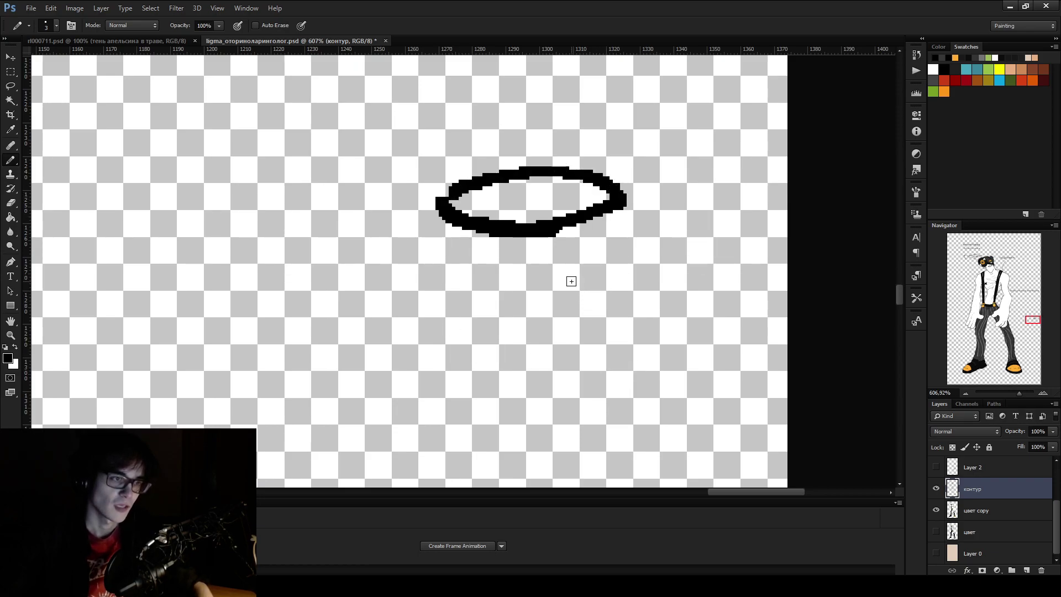
Draw a wide cup body below the rim, flared toward a rounded base, with a curled handle on its right side
{"action": "mouse_move", "coordinate": [447, 217]}
{"action": "left_mouse_down"}
{"action": "mouse_move", "coordinate": [421, 324]}
{"action": "mouse_move", "coordinate": [474, 359]}
{"action": "mouse_move", "coordinate": [543, 362]}
{"action": "mouse_move", "coordinate": [661, 325]}
{"action": "mouse_move", "coordinate": [652, 257]}
{"action": "mouse_move", "coordinate": [622, 204]}
{"action": "mouse_move", "coordinate": [713, 229]}
{"action": "mouse_move", "coordinate": [610, 289]}
{"action": "left_mouse_up"}
{"action": "key", "text": "e"}
{"action": "mouse_move", "coordinate": [645, 252]}
{"action": "left_mouse_down"}
{"action": "mouse_move", "coordinate": [644, 237]}
{"action": "mouse_move", "coordinate": [642, 260]}
{"action": "mouse_move", "coordinate": [655, 262]}
{"action": "mouse_move", "coordinate": [685, 238]}
{"action": "mouse_move", "coordinate": [698, 261]}
{"action": "mouse_move", "coordinate": [616, 288]}
{"action": "mouse_move", "coordinate": [713, 243]}
{"action": "mouse_move", "coordinate": [621, 238]}
{"action": "mouse_move", "coordinate": [691, 241]}
{"action": "mouse_move", "coordinate": [624, 292]}
{"action": "left_mouse_up"}
{"action": "key", "text": "b"}
{"action": "key", "text": "e"}
{"action": "key", "text": "b"}
{"action": "mouse_move", "coordinate": [613, 244]}
{"action": "left_mouse_down"}
{"action": "mouse_move", "coordinate": [652, 244]}
{"action": "mouse_move", "coordinate": [643, 269]}
{"action": "mouse_move", "coordinate": [608, 296]}
{"action": "mouse_move", "coordinate": [658, 293]}
{"action": "left_mouse_up"}
{"action": "mouse_move", "coordinate": [609, 252]}
{"action": "left_mouse_down"}
{"action": "mouse_move", "coordinate": [605, 243]}
{"action": "mouse_move", "coordinate": [655, 221]}
{"action": "mouse_move", "coordinate": [709, 268]}
{"action": "mouse_move", "coordinate": [641, 294]}
{"action": "left_mouse_up"}
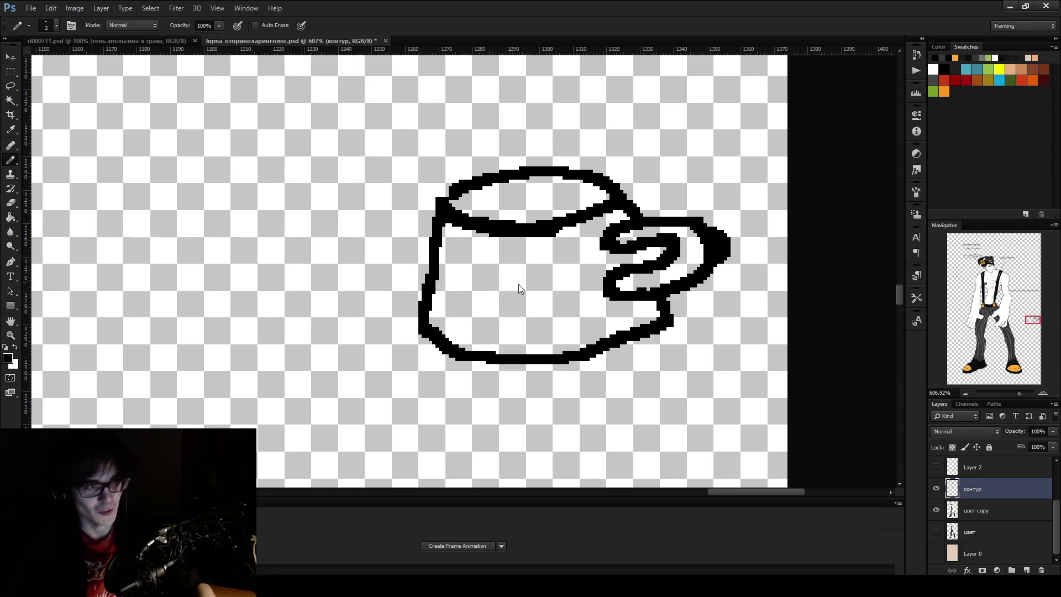
Reduce the Pencil to 2 px and draw a square Greek-key spiral on the front of the cup
{"action": "key", "text": "bracketleft"}
{"action": "left_click_drag", "start_coordinate": [521, 279], "coordinate": [510, 313]}
{"action": "key", "text": "ctrl+z"}
{"action": "left_click_drag", "start_coordinate": [486, 280], "coordinate": [522, 281]}
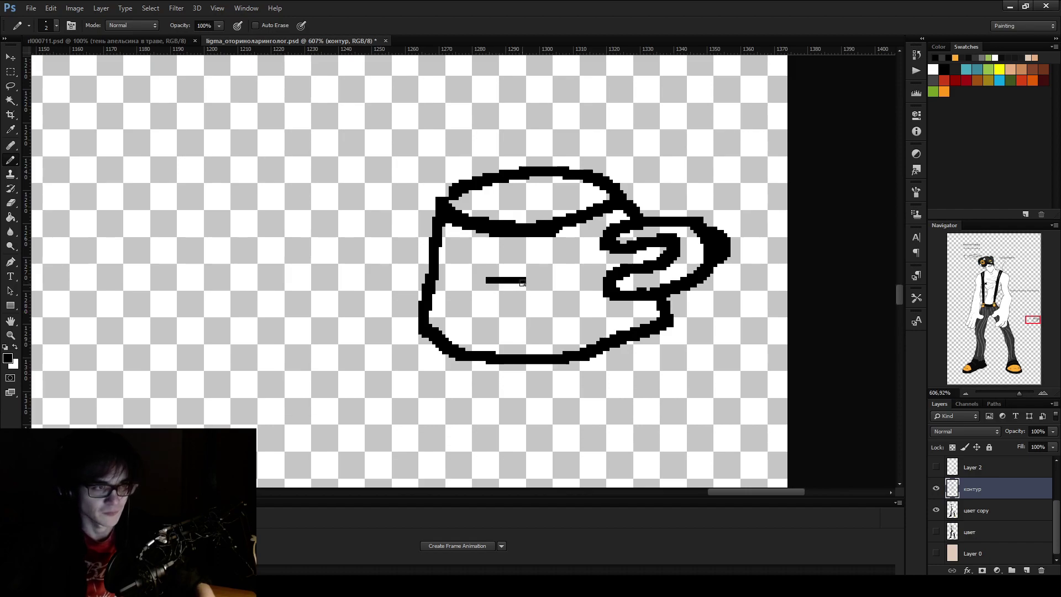
{"action": "key", "text": "ctrl+z"}
{"action": "mouse_move", "coordinate": [522, 279]}
{"action": "left_mouse_down"}
{"action": "mouse_move", "coordinate": [518, 312]}
{"action": "mouse_move", "coordinate": [485, 315]}
{"action": "left_mouse_up"}
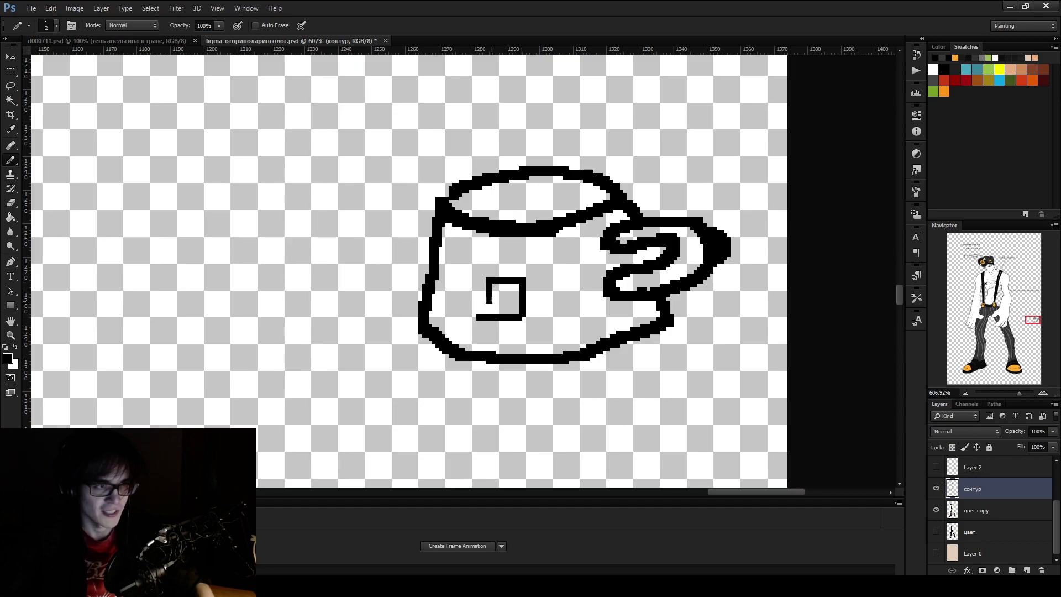
{"action": "left_click_drag", "start_coordinate": [499, 299], "coordinate": [506, 300]}
{"action": "left_click_drag", "start_coordinate": [457, 315], "coordinate": [447, 316]}
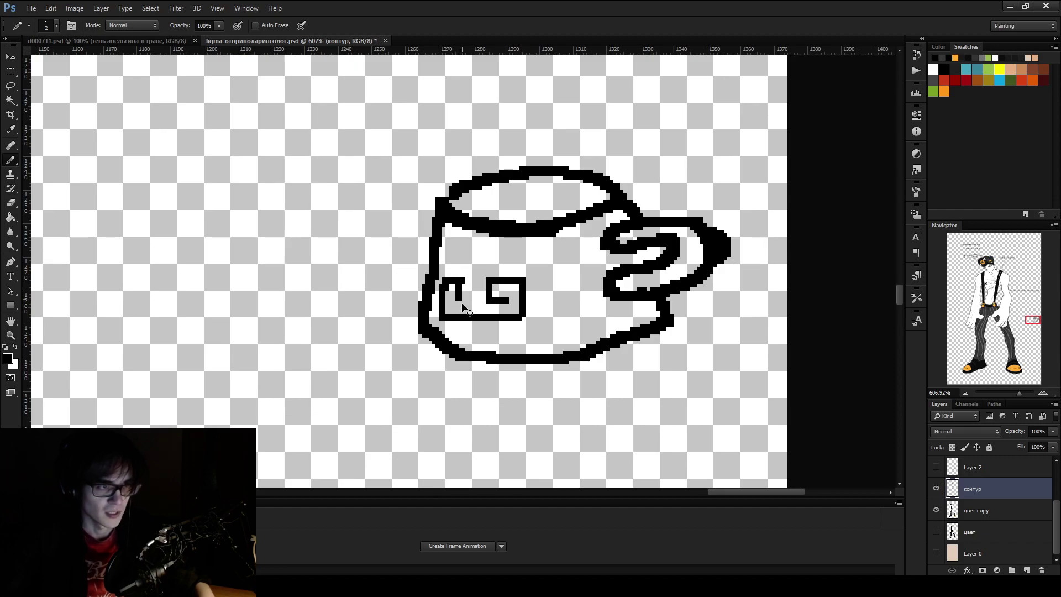
{"action": "key", "text": "ctrl+alt+z"}
{"action": "key", "text": "ctrl+alt+z"}
{"action": "key", "text": "ctrl+alt+z"}
{"action": "key", "text": "ctrl+alt+z"}
Extend the spiral's base line into a second square spiral at the cup's left edge and clean its corner
{"action": "mouse_move", "coordinate": [480, 317]}
{"action": "left_mouse_down"}
{"action": "mouse_move", "coordinate": [459, 316]}
{"action": "mouse_move", "coordinate": [458, 276]}
{"action": "mouse_move", "coordinate": [425, 282]}
{"action": "mouse_move", "coordinate": [439, 293]}
{"action": "mouse_move", "coordinate": [423, 276]}
{"action": "left_mouse_up"}
{"action": "key", "text": "e"}
{"action": "key", "text": "b"}
{"action": "key", "text": "e"}
{"action": "key", "text": "b"}
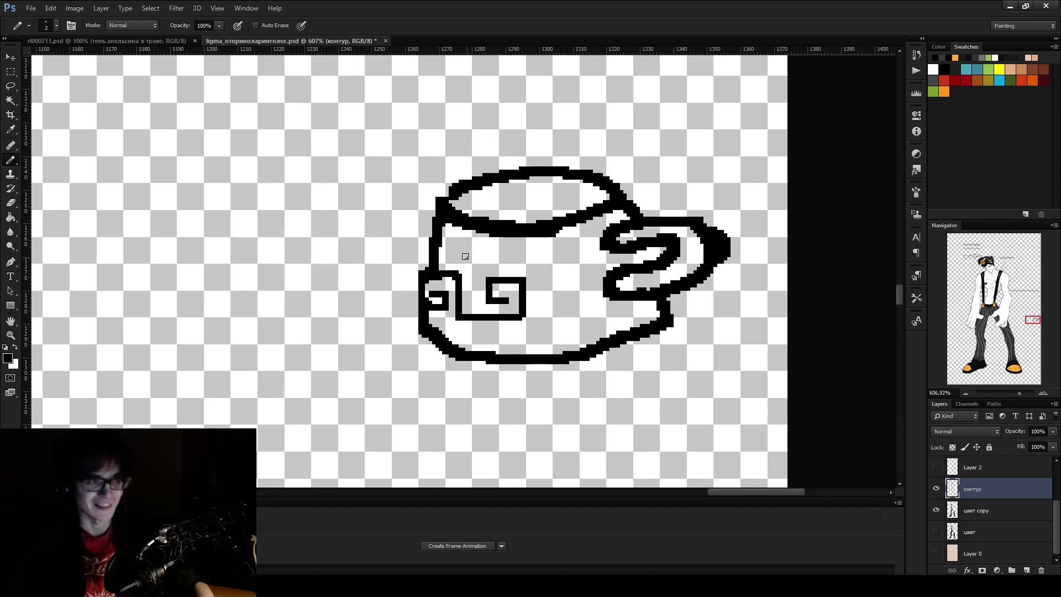
{"action": "key", "text": "e"}
{"action": "left_click_drag", "start_coordinate": [442, 283], "coordinate": [453, 273]}
{"action": "key", "text": "b"}
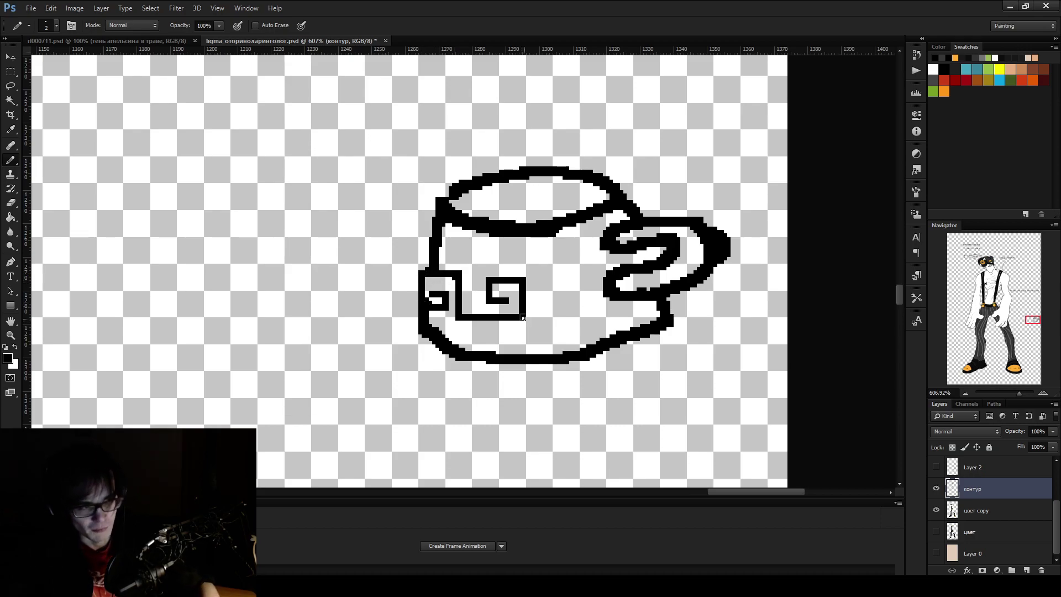
Continue the base line to the right and draw a third square spiral matching the middle one
{"action": "left_click_drag", "start_coordinate": [521, 316], "coordinate": [575, 313]}
{"action": "key", "text": "ctrl+z"}
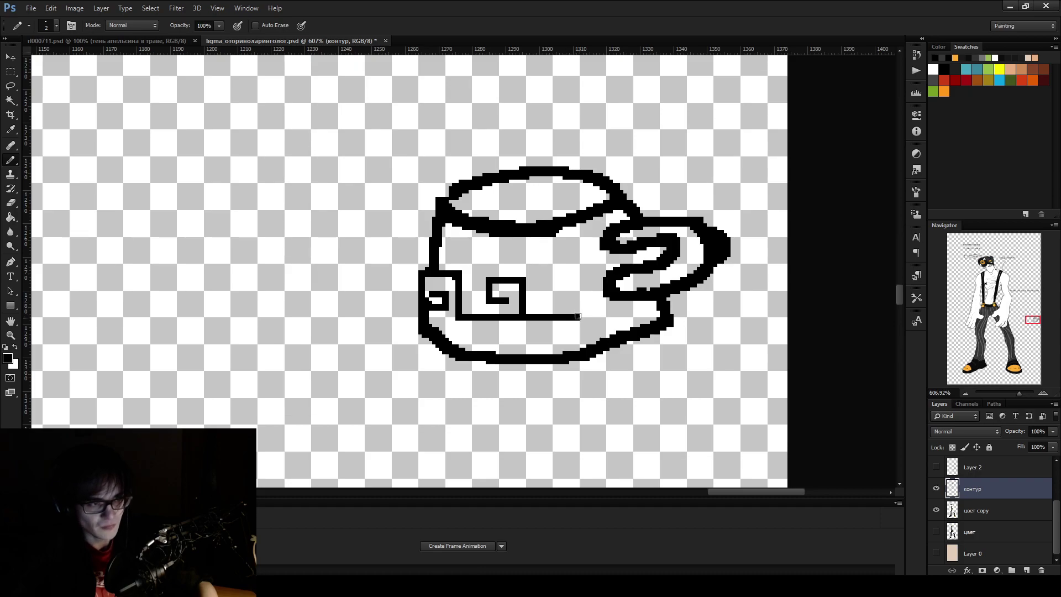
{"action": "key", "text": "ctrl+z"}
{"action": "left_click_drag", "start_coordinate": [577, 314], "coordinate": [577, 295]}
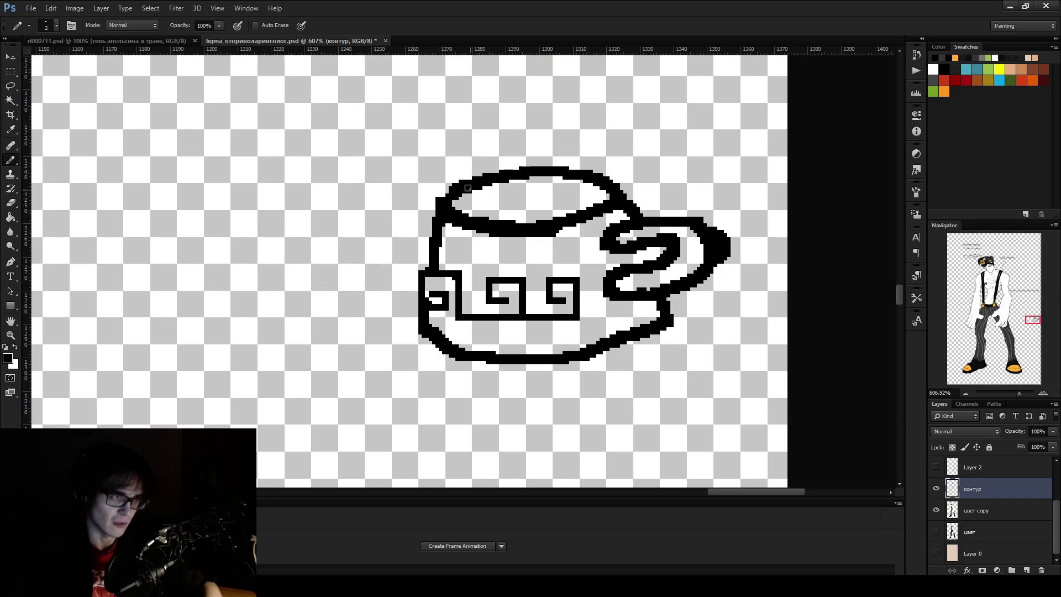
Erase the thick black area in the handle's outer edge and redraw the handle's upper outline higher
{"action": "key", "text": "e"}
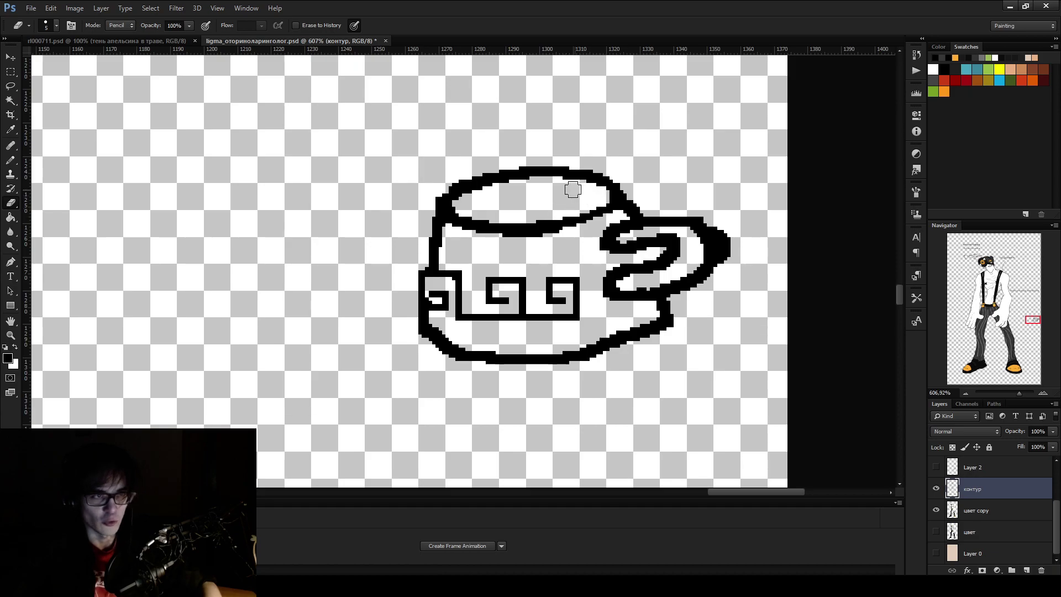
{"action": "mouse_move", "coordinate": [716, 252]}
{"action": "left_mouse_down"}
{"action": "mouse_move", "coordinate": [682, 232]}
{"action": "mouse_move", "coordinate": [605, 236]}
{"action": "mouse_move", "coordinate": [611, 249]}
{"action": "mouse_move", "coordinate": [614, 230]}
{"action": "mouse_move", "coordinate": [688, 233]}
{"action": "mouse_move", "coordinate": [698, 250]}
{"action": "mouse_move", "coordinate": [643, 209]}
{"action": "left_mouse_up"}
{"action": "key", "text": "b"}
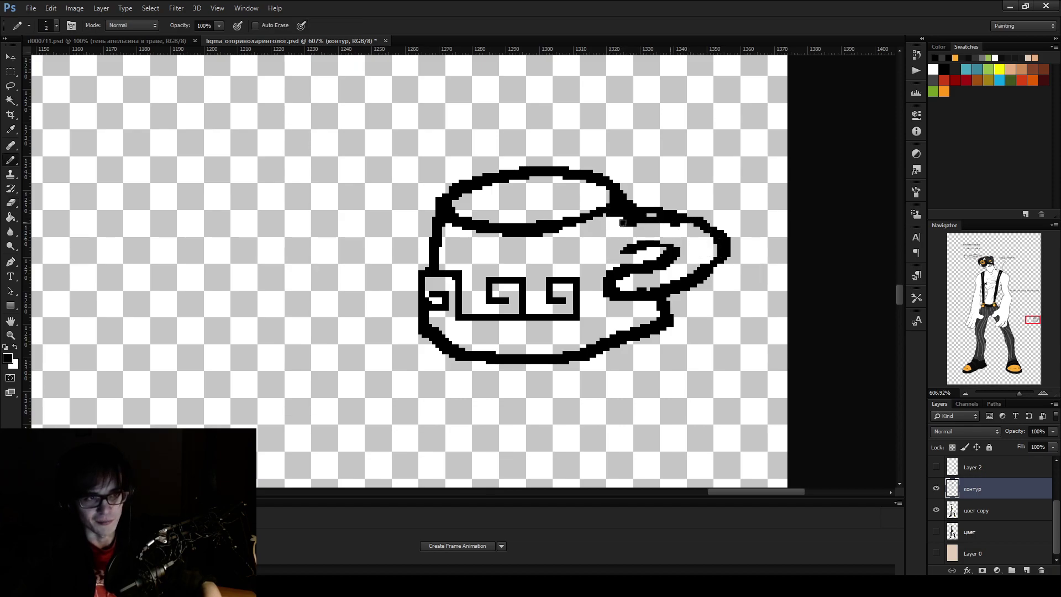
Erase and redraw the handle's inner curl and lower outline as a rounder, evenly thin contour
{"action": "key", "text": "e"}
{"action": "mouse_move", "coordinate": [624, 285]}
{"action": "left_mouse_down"}
{"action": "mouse_move", "coordinate": [605, 281]}
{"action": "mouse_move", "coordinate": [607, 271]}
{"action": "mouse_move", "coordinate": [608, 299]}
{"action": "mouse_move", "coordinate": [627, 293]}
{"action": "left_mouse_up"}
{"action": "key", "text": "b"}
{"action": "key", "text": "e"}
{"action": "mouse_move", "coordinate": [635, 243]}
{"action": "left_mouse_down"}
{"action": "mouse_move", "coordinate": [622, 231]}
{"action": "mouse_move", "coordinate": [611, 299]}
{"action": "mouse_move", "coordinate": [641, 293]}
{"action": "left_mouse_up"}
{"action": "key", "text": "b"}
{"action": "key", "text": "e"}
{"action": "mouse_move", "coordinate": [713, 244]}
{"action": "left_mouse_down"}
{"action": "mouse_move", "coordinate": [696, 273]}
{"action": "mouse_move", "coordinate": [658, 293]}
{"action": "mouse_move", "coordinate": [716, 279]}
{"action": "mouse_move", "coordinate": [622, 300]}
{"action": "mouse_move", "coordinate": [694, 304]}
{"action": "mouse_move", "coordinate": [719, 285]}
{"action": "mouse_move", "coordinate": [714, 254]}
{"action": "left_mouse_up"}
{"action": "key", "text": "b"}
{"action": "key", "text": "e"}
{"action": "key", "text": "b"}
{"action": "key", "text": "e"}
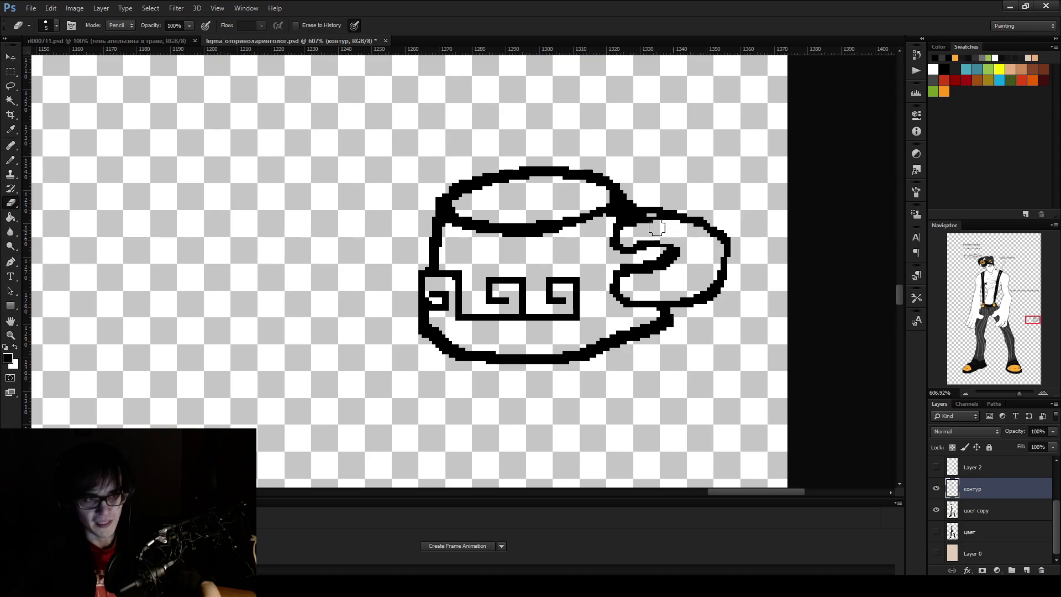
Redraw the handle's upper outline as a fuller curve and trim the leftover pixels around it
{"action": "key", "text": "b"}
{"action": "mouse_move", "coordinate": [643, 207]}
{"action": "left_mouse_down"}
{"action": "mouse_move", "coordinate": [723, 243]}
{"action": "mouse_move", "coordinate": [714, 293]}
{"action": "mouse_move", "coordinate": [681, 318]}
{"action": "mouse_move", "coordinate": [724, 265]}
{"action": "mouse_move", "coordinate": [700, 225]}
{"action": "mouse_move", "coordinate": [641, 216]}
{"action": "mouse_move", "coordinate": [692, 257]}
{"action": "mouse_move", "coordinate": [663, 228]}
{"action": "mouse_move", "coordinate": [666, 209]}
{"action": "mouse_move", "coordinate": [719, 223]}
{"action": "left_mouse_up"}
{"action": "key", "text": "e"}
{"action": "key", "text": "b"}
{"action": "key", "text": "e"}
{"action": "key", "text": "b"}
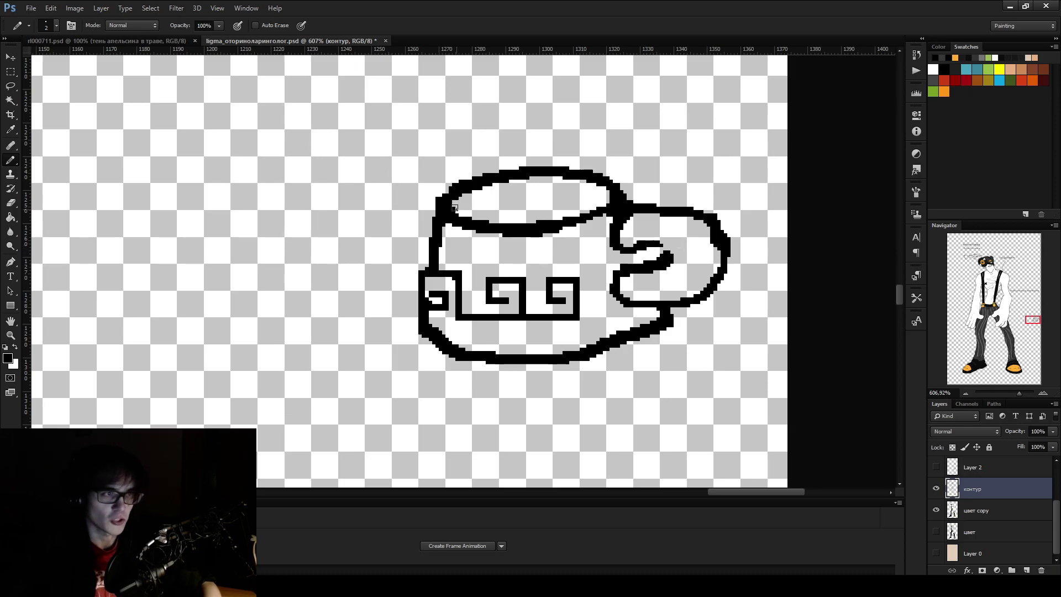
Draw an open, loop-shaped lid rising from a small round hinge at the left end of the cup's rim
{"action": "mouse_move", "coordinate": [439, 200]}
{"action": "left_mouse_down"}
{"action": "mouse_move", "coordinate": [437, 94]}
{"action": "mouse_move", "coordinate": [451, 190]}
{"action": "left_mouse_up"}
{"action": "key", "text": "e"}
{"action": "key", "text": "b"}
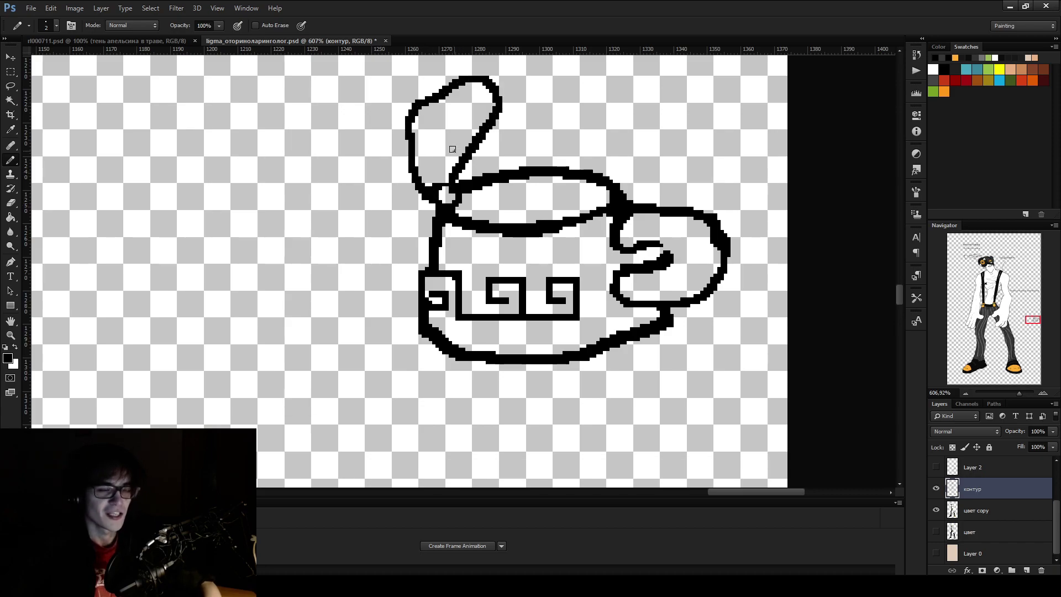
Show the beige Layer 0 background and clean the stray pixels off the handle's outline
{"action": "key", "text": "alt"}
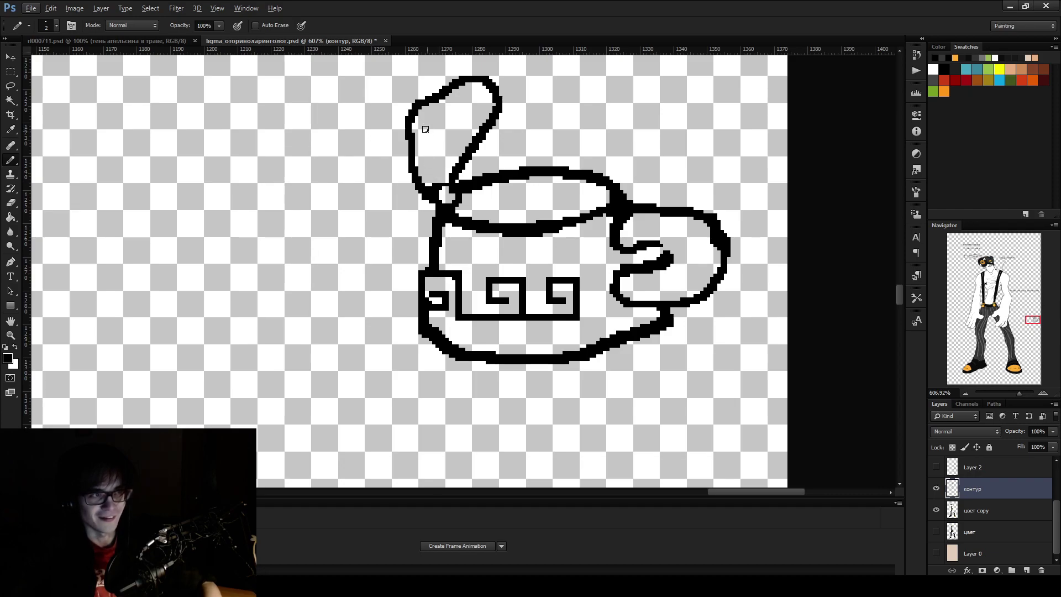
{"action": "left_click", "coordinate": [936, 553]}
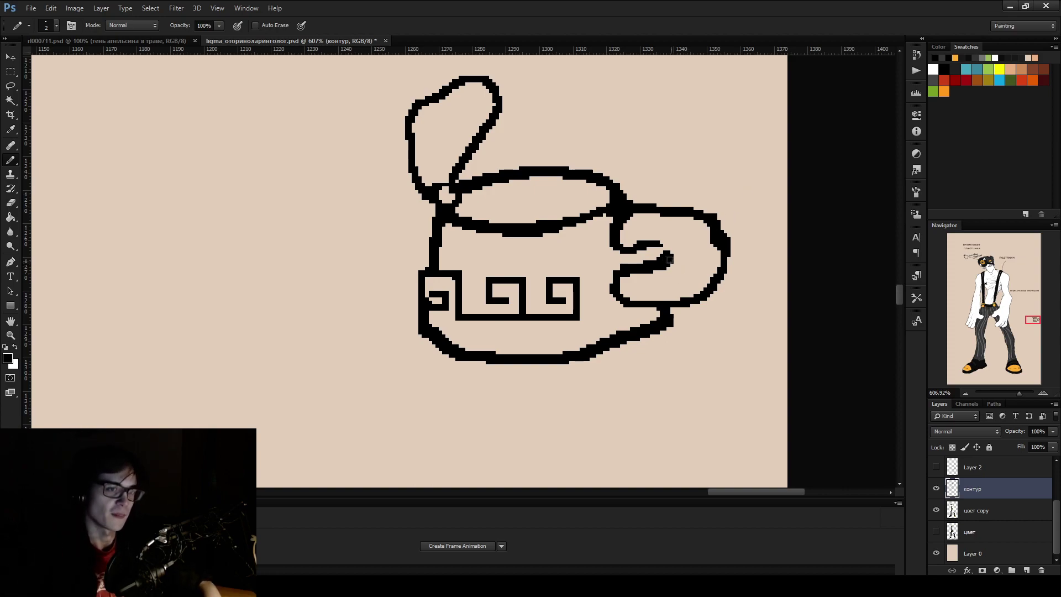
{"action": "key", "text": "e"}
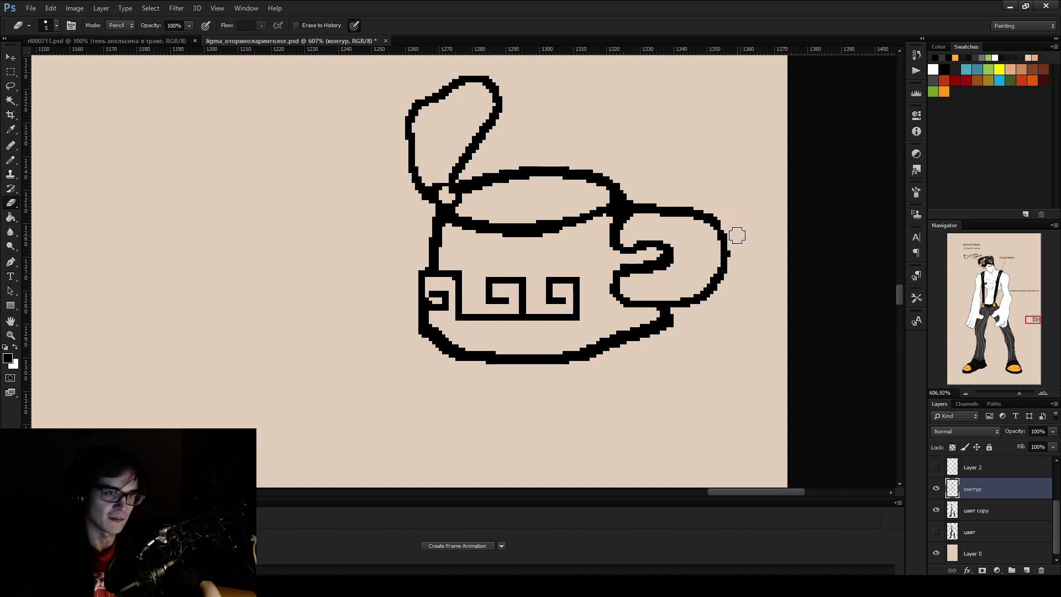
{"action": "key", "text": "b"}
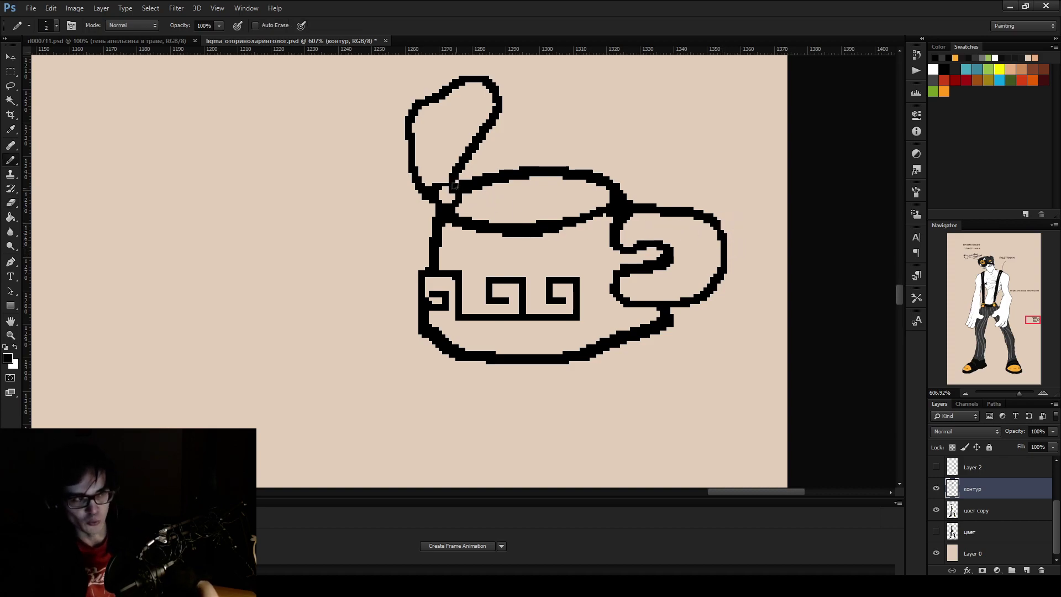
Clear the inside of the lid's hinge and thicken the lid's outline on both sides
{"action": "key", "text": "e"}
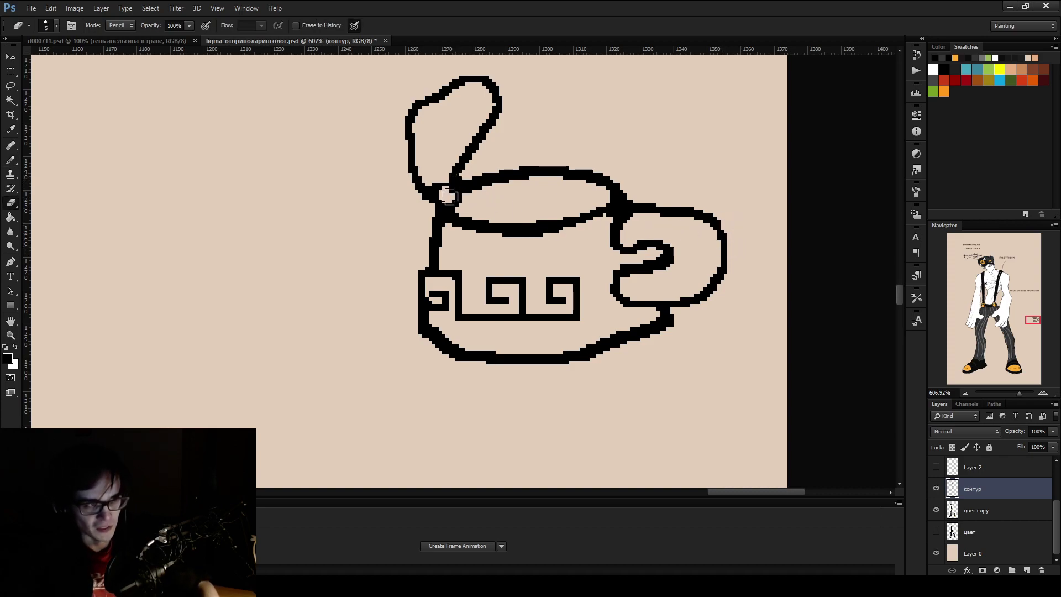
{"action": "left_click", "coordinate": [447, 194]}
{"action": "key", "text": "b"}
{"action": "mouse_move", "coordinate": [436, 190]}
{"action": "left_mouse_down"}
{"action": "mouse_move", "coordinate": [420, 178]}
{"action": "mouse_move", "coordinate": [410, 107]}
{"action": "mouse_move", "coordinate": [489, 84]}
{"action": "mouse_move", "coordinate": [459, 181]}
{"action": "left_mouse_up"}
Reduce the Eraser to 2 px and round the lid's left side, thinning away its inner outline
{"action": "key", "text": "e"}
{"action": "key", "text": "bracketleft"}
{"action": "key", "text": "bracketleft"}
{"action": "key", "text": "bracketleft"}
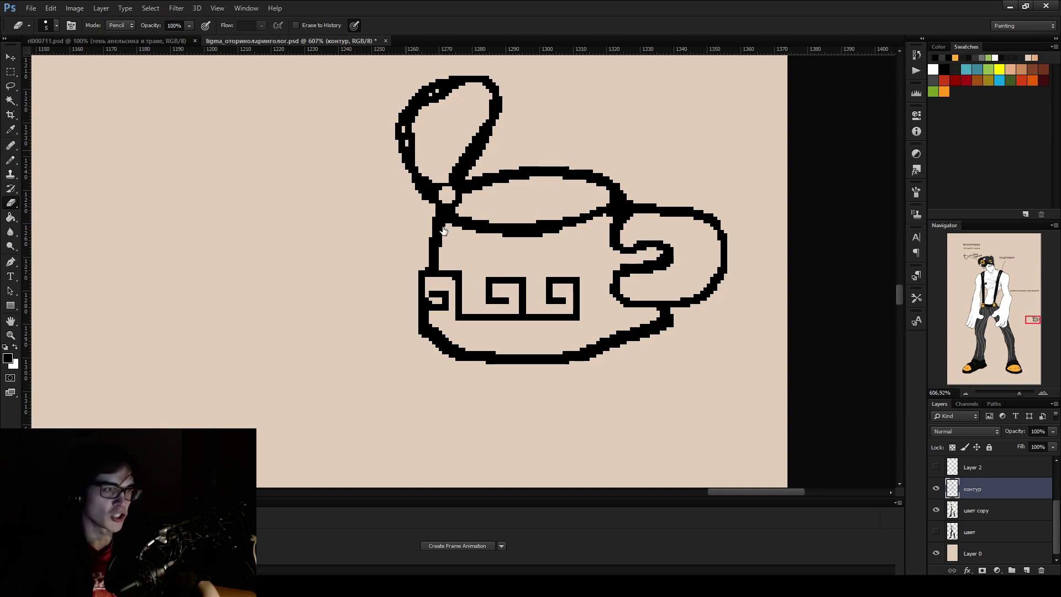
{"action": "mouse_move", "coordinate": [401, 131]}
{"action": "left_mouse_down"}
{"action": "mouse_move", "coordinate": [410, 165]}
{"action": "mouse_move", "coordinate": [444, 83]}
{"action": "left_mouse_up"}
{"action": "key", "text": "b"}
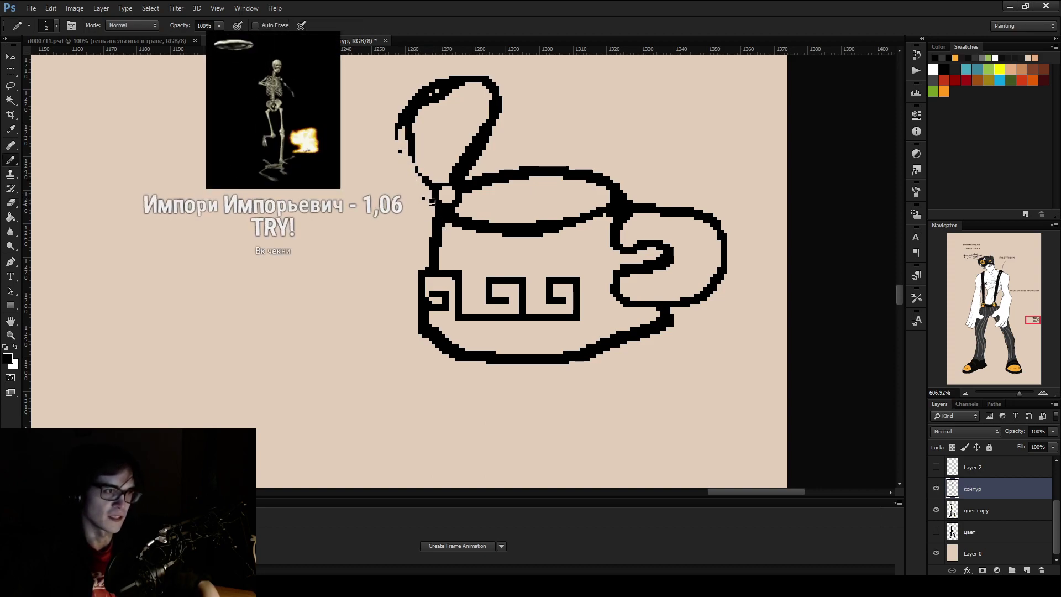
{"action": "key", "text": "e"}
{"action": "mouse_move", "coordinate": [415, 117]}
{"action": "left_mouse_down"}
{"action": "mouse_move", "coordinate": [450, 87]}
{"action": "mouse_move", "coordinate": [501, 104]}
{"action": "mouse_move", "coordinate": [485, 100]}
{"action": "left_mouse_up"}
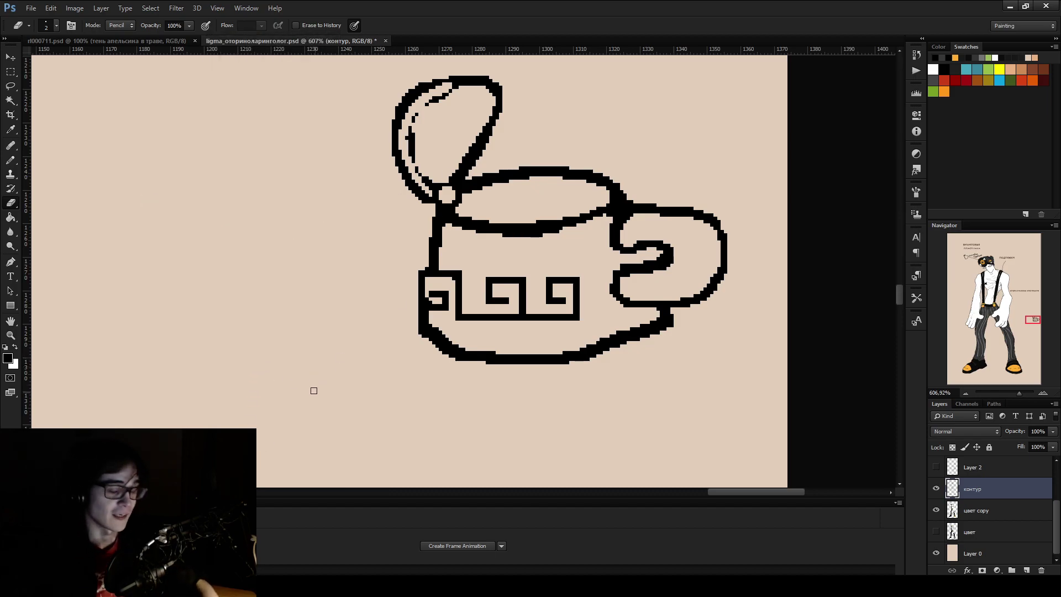
Draw a hat with a wide pointed brim and a tall crown over the top of the cup
{"action": "key", "text": "b"}
{"action": "mouse_move", "coordinate": [387, 208]}
{"action": "left_mouse_down"}
{"action": "mouse_move", "coordinate": [713, 212]}
{"action": "mouse_move", "coordinate": [669, 173]}
{"action": "mouse_move", "coordinate": [371, 185]}
{"action": "mouse_move", "coordinate": [431, 208]}
{"action": "mouse_move", "coordinate": [442, 182]}
{"action": "mouse_move", "coordinate": [644, 181]}
{"action": "mouse_move", "coordinate": [619, 197]}
{"action": "mouse_move", "coordinate": [635, 203]}
{"action": "left_mouse_up"}
{"action": "key", "text": "e"}
{"action": "key", "text": "b"}
{"action": "mouse_move", "coordinate": [465, 192]}
{"action": "left_mouse_down"}
{"action": "mouse_move", "coordinate": [486, 68]}
{"action": "mouse_move", "coordinate": [589, 70]}
{"action": "mouse_move", "coordinate": [622, 164]}
{"action": "mouse_move", "coordinate": [597, 195]}
{"action": "mouse_move", "coordinate": [473, 200]}
{"action": "mouse_move", "coordinate": [458, 188]}
{"action": "mouse_move", "coordinate": [499, 169]}
{"action": "mouse_move", "coordinate": [572, 164]}
{"action": "left_mouse_up"}
Complete the brim's lower edge and erase the cup rim, hinge and lid lines that overlap the hat
{"action": "key", "text": "e"}
{"action": "mouse_move", "coordinate": [431, 199]}
{"action": "left_mouse_down"}
{"action": "mouse_move", "coordinate": [483, 214]}
{"action": "mouse_move", "coordinate": [650, 202]}
{"action": "mouse_move", "coordinate": [553, 220]}
{"action": "left_mouse_up"}
{"action": "key", "text": "b"}
{"action": "mouse_move", "coordinate": [710, 210]}
{"action": "left_mouse_down"}
{"action": "mouse_move", "coordinate": [613, 228]}
{"action": "mouse_move", "coordinate": [486, 233]}
{"action": "mouse_move", "coordinate": [334, 201]}
{"action": "mouse_move", "coordinate": [477, 216]}
{"action": "left_mouse_up"}
{"action": "key", "text": "e"}
{"action": "left_click_drag", "start_coordinate": [397, 207], "coordinate": [547, 224]}
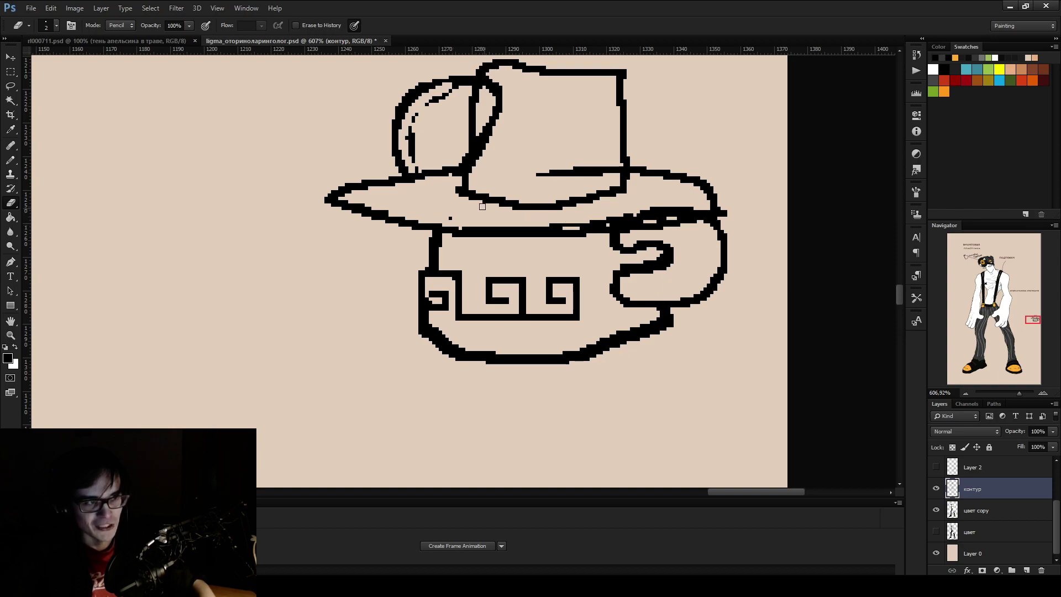
{"action": "mouse_move", "coordinate": [474, 91]}
{"action": "left_mouse_down"}
{"action": "mouse_move", "coordinate": [470, 133]}
{"action": "mouse_move", "coordinate": [474, 83]}
{"action": "mouse_move", "coordinate": [439, 82]}
{"action": "mouse_move", "coordinate": [396, 137]}
{"action": "mouse_move", "coordinate": [423, 89]}
{"action": "mouse_move", "coordinate": [393, 131]}
{"action": "mouse_move", "coordinate": [411, 168]}
{"action": "mouse_move", "coordinate": [399, 170]}
{"action": "mouse_move", "coordinate": [415, 117]}
{"action": "mouse_move", "coordinate": [394, 126]}
{"action": "left_mouse_up"}
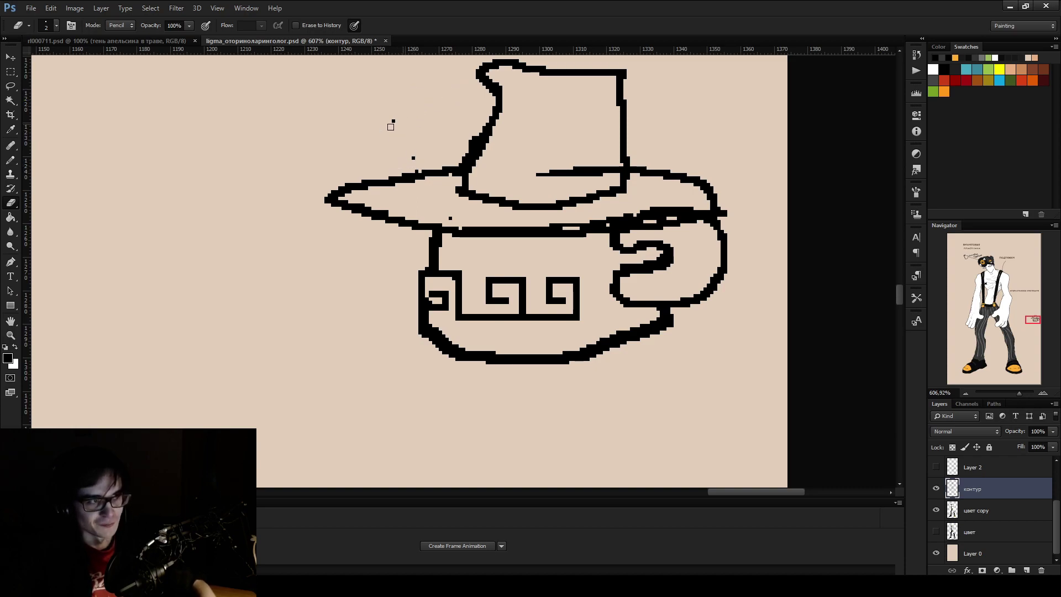
Draw a thick curved black line across the crown as the upper edge of the hat band
{"action": "key", "text": "b"}
{"action": "mouse_move", "coordinate": [611, 168]}
{"action": "left_mouse_down"}
{"action": "mouse_move", "coordinate": [481, 155]}
{"action": "mouse_move", "coordinate": [620, 153]}
{"action": "mouse_move", "coordinate": [586, 161]}
{"action": "left_mouse_up"}
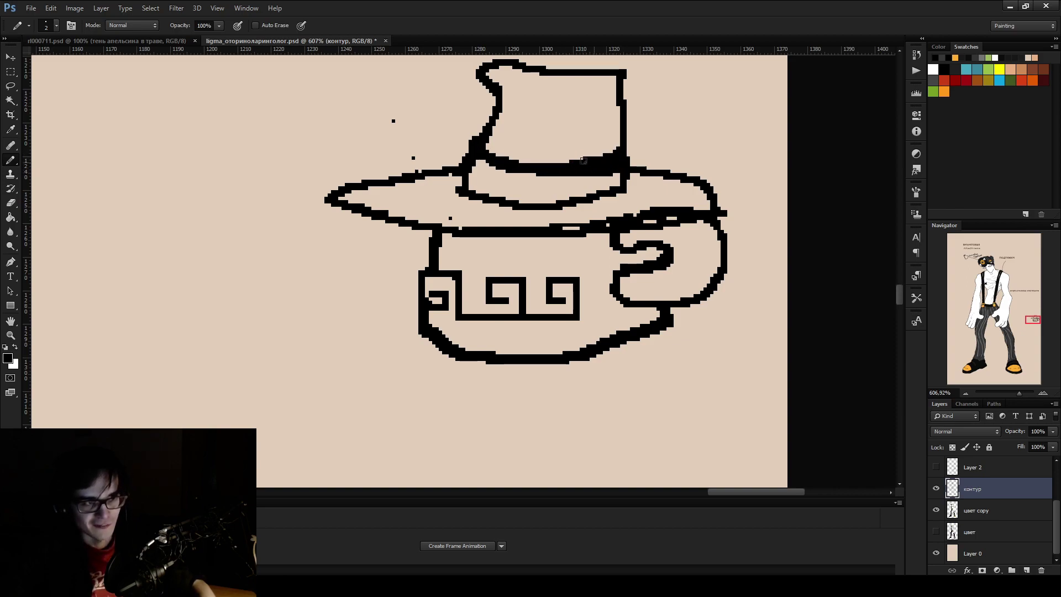
{"action": "mouse_move", "coordinate": [486, 156]}
{"action": "left_mouse_down"}
{"action": "mouse_move", "coordinate": [489, 145]}
{"action": "mouse_move", "coordinate": [559, 163]}
{"action": "mouse_move", "coordinate": [617, 139]}
{"action": "left_mouse_up"}
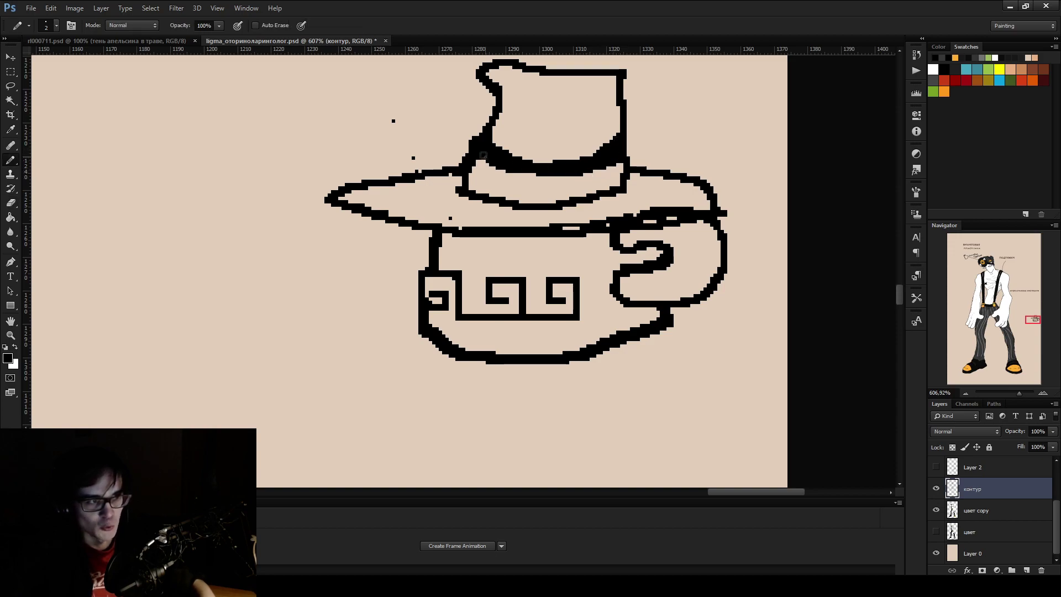
Erase the stray dots around the hat, join the brim's lower edge into one line and tidy the crown's lower-left corner
{"action": "key", "text": "e"}
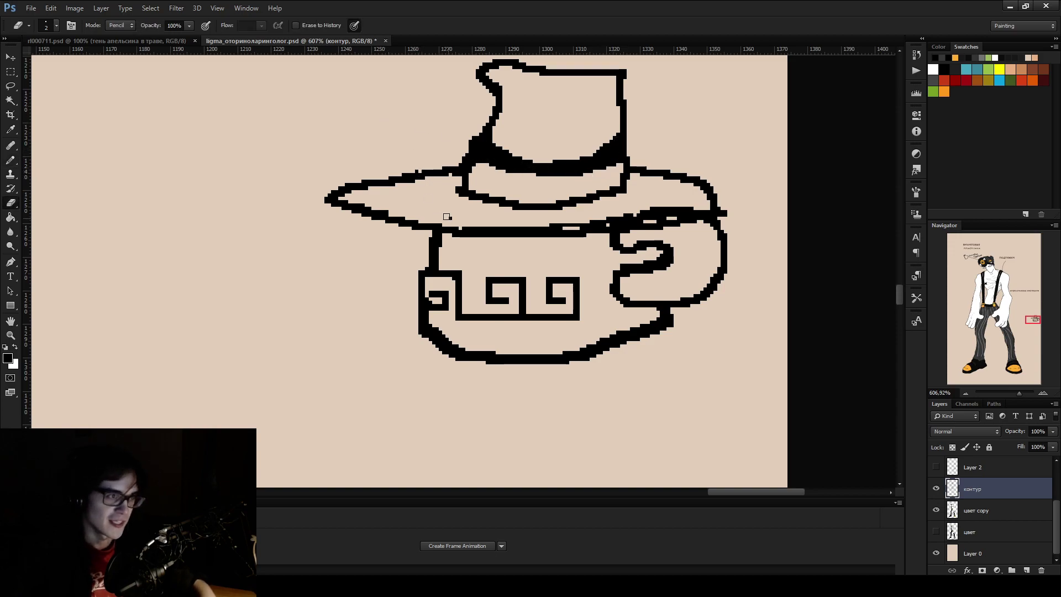
{"action": "mouse_move", "coordinate": [713, 207]}
{"action": "left_mouse_down"}
{"action": "mouse_move", "coordinate": [564, 224]}
{"action": "mouse_move", "coordinate": [704, 211]}
{"action": "mouse_move", "coordinate": [672, 213]}
{"action": "left_mouse_up"}
{"action": "key", "text": "b"}
{"action": "left_click_drag", "start_coordinate": [334, 199], "coordinate": [483, 231]}
{"action": "left_click_drag", "start_coordinate": [585, 234], "coordinate": [715, 213]}
{"action": "key", "text": "e"}
{"action": "mouse_move", "coordinate": [472, 185]}
{"action": "left_mouse_down"}
{"action": "mouse_move", "coordinate": [472, 169]}
{"action": "mouse_move", "coordinate": [459, 189]}
{"action": "left_mouse_up"}
{"action": "key", "text": "b"}
{"action": "key", "text": "e"}
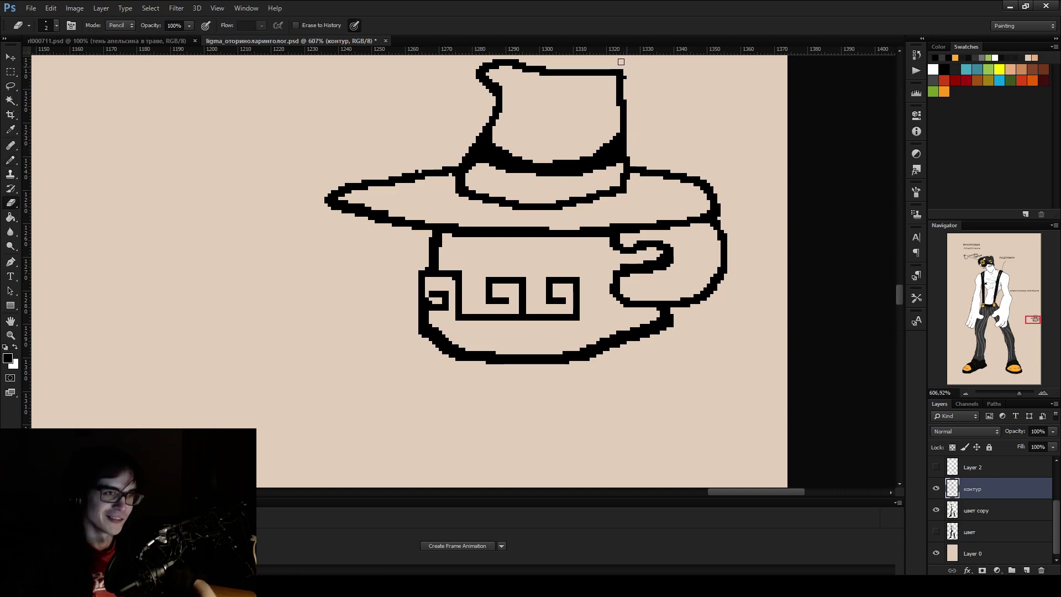
Reshape the crown with a dipped top edge, a small peak at its upper right and a bulging right side
{"action": "key", "text": "b"}
{"action": "left_click_drag", "start_coordinate": [620, 76], "coordinate": [549, 73]}
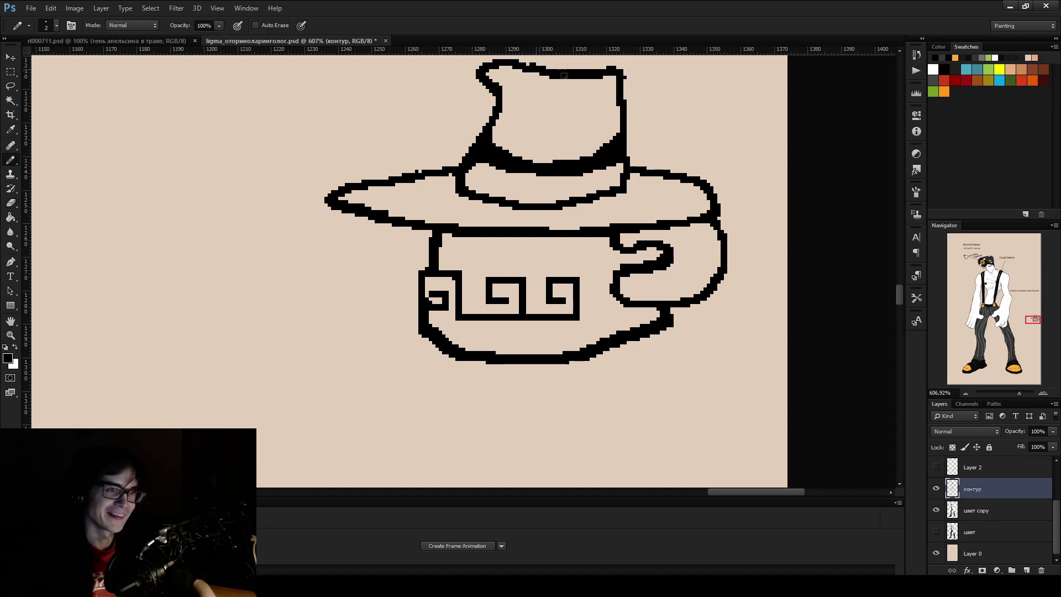
{"action": "key", "text": "e"}
{"action": "mouse_move", "coordinate": [619, 71]}
{"action": "left_mouse_down"}
{"action": "mouse_move", "coordinate": [632, 88]}
{"action": "mouse_move", "coordinate": [603, 72]}
{"action": "mouse_move", "coordinate": [531, 67]}
{"action": "mouse_move", "coordinate": [579, 78]}
{"action": "mouse_move", "coordinate": [605, 64]}
{"action": "mouse_move", "coordinate": [621, 116]}
{"action": "mouse_move", "coordinate": [607, 114]}
{"action": "mouse_move", "coordinate": [619, 98]}
{"action": "mouse_move", "coordinate": [604, 77]}
{"action": "mouse_move", "coordinate": [614, 86]}
{"action": "left_mouse_up"}
{"action": "key", "text": "b"}
{"action": "key", "text": "e"}
{"action": "key", "text": "b"}
{"action": "key", "text": "e"}
{"action": "key", "text": "b"}
{"action": "mouse_move", "coordinate": [624, 131]}
{"action": "left_mouse_down"}
{"action": "mouse_move", "coordinate": [633, 88]}
{"action": "mouse_move", "coordinate": [597, 66]}
{"action": "left_mouse_up"}
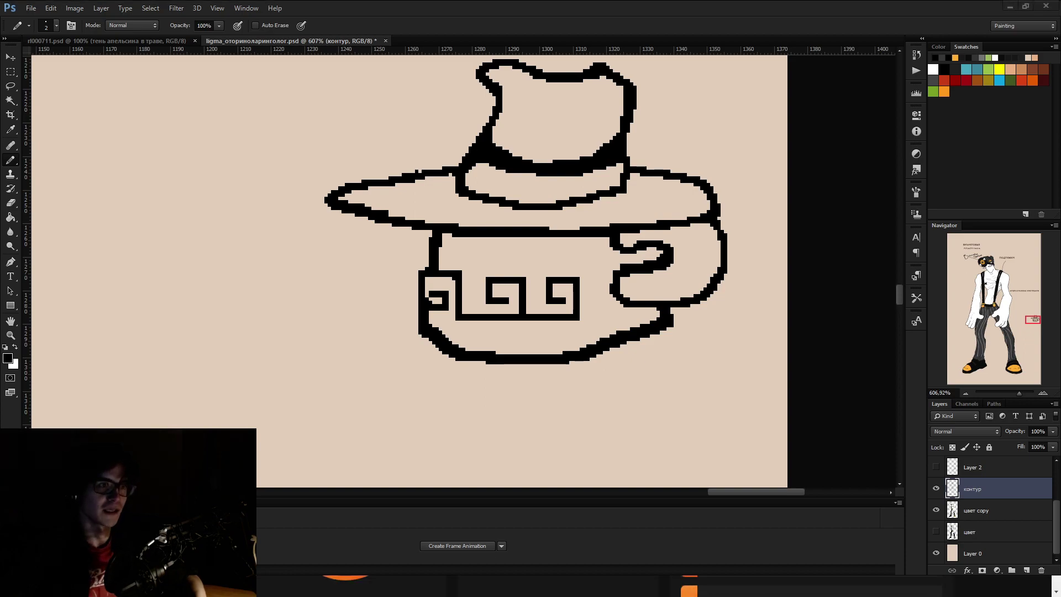
{"action": "scroll", "coordinate": [513, 576], "scroll_direction": "down", "scroll_amount": 5}
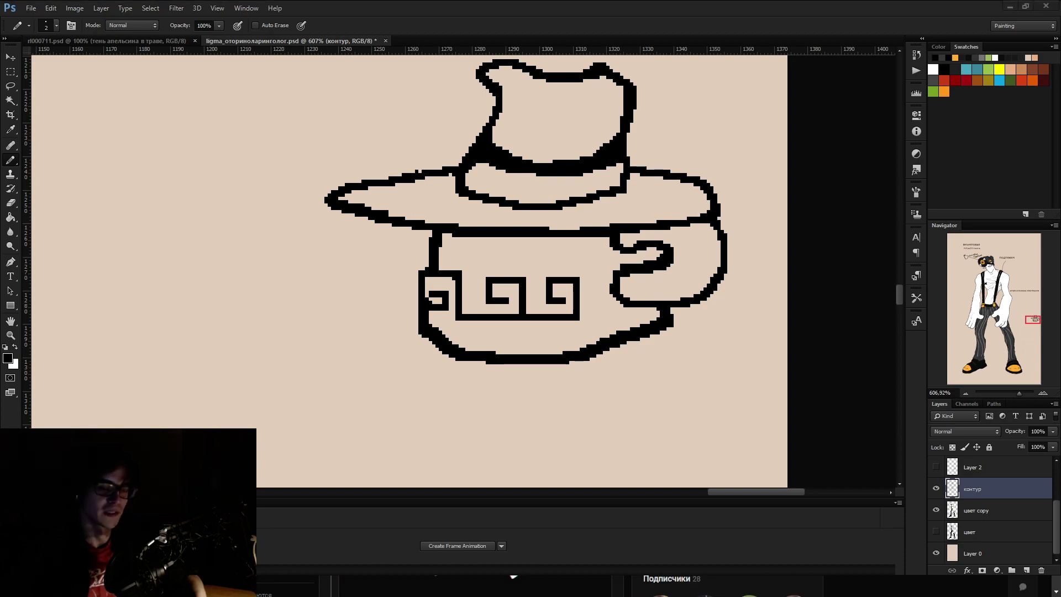
Switch to the browser and enlarge the reference photo of the black mug with the gold ornament
{"action": "scroll", "coordinate": [513, 575], "scroll_direction": "down", "scroll_amount": 3}
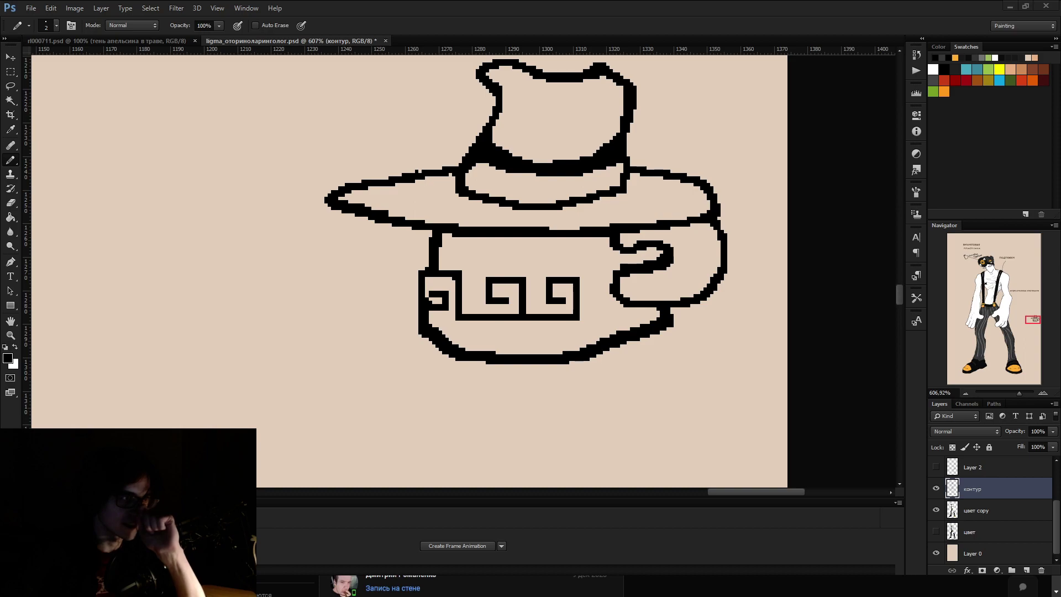
{"action": "scroll", "coordinate": [472, 585], "scroll_direction": "down", "scroll_amount": 3}
{"action": "scroll", "coordinate": [472, 580], "scroll_direction": "down", "scroll_amount": 3}
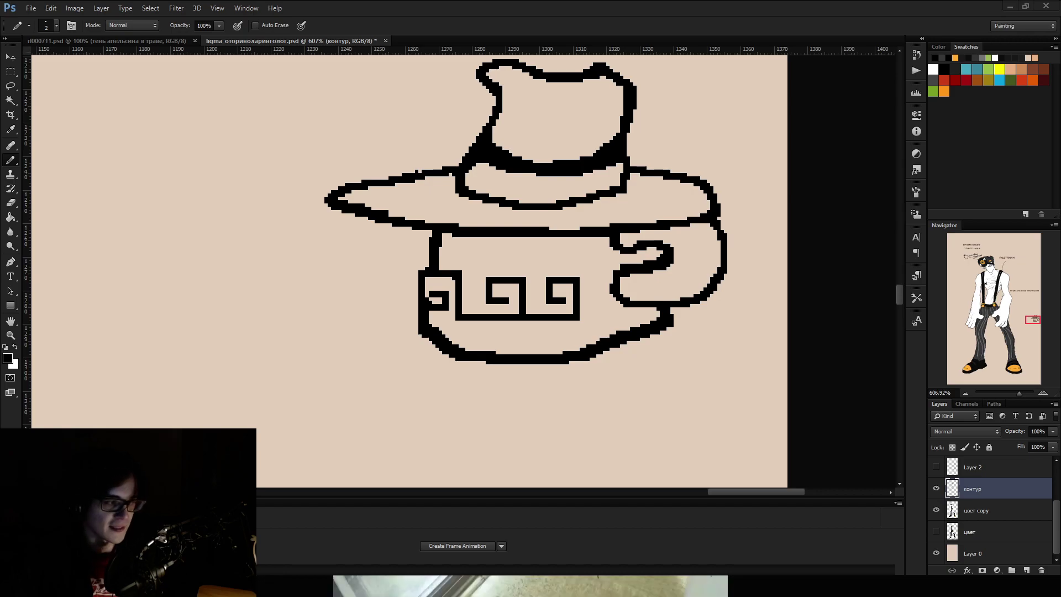
{"action": "left_click", "coordinate": [1004, 6]}
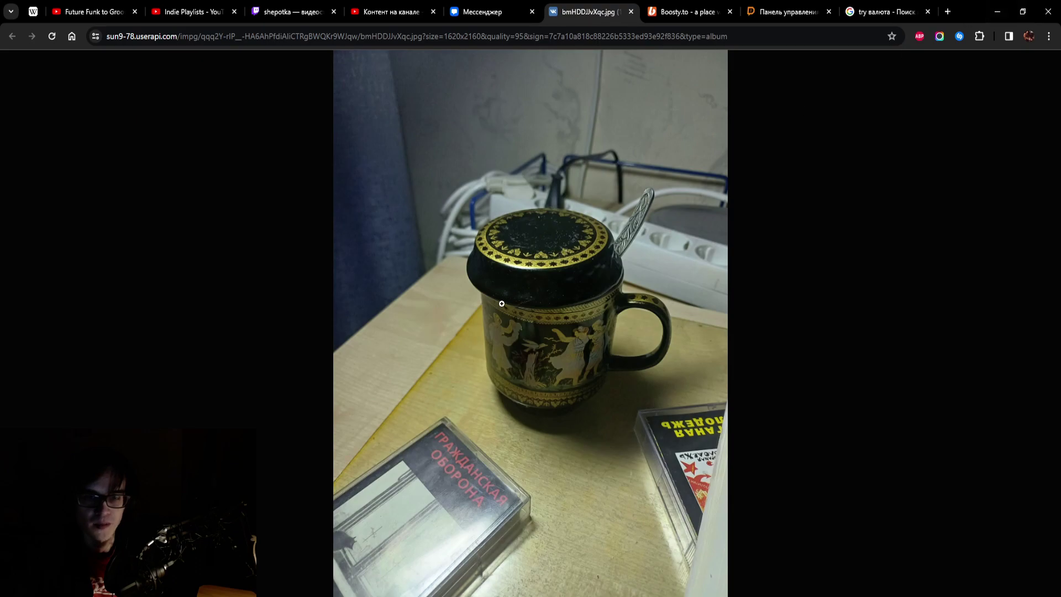
{"action": "left_click", "coordinate": [526, 282]}
{"action": "scroll", "coordinate": [593, 375], "scroll_direction": "down", "scroll_amount": 1}
{"action": "scroll", "coordinate": [593, 376], "scroll_direction": "down", "scroll_amount": 4}
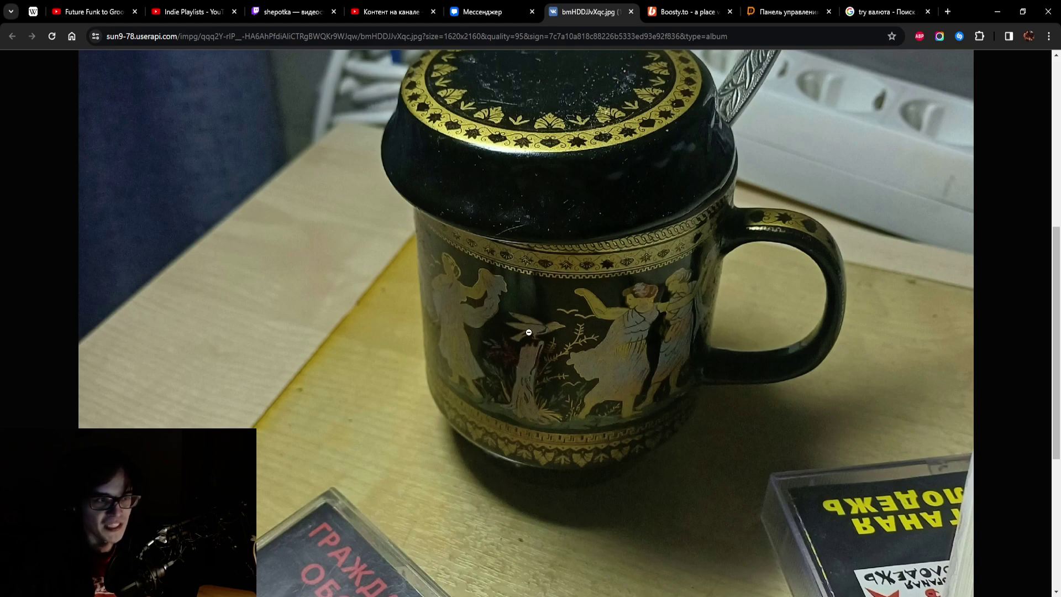
{"action": "scroll", "coordinate": [564, 341], "scroll_direction": "down", "scroll_amount": 2}
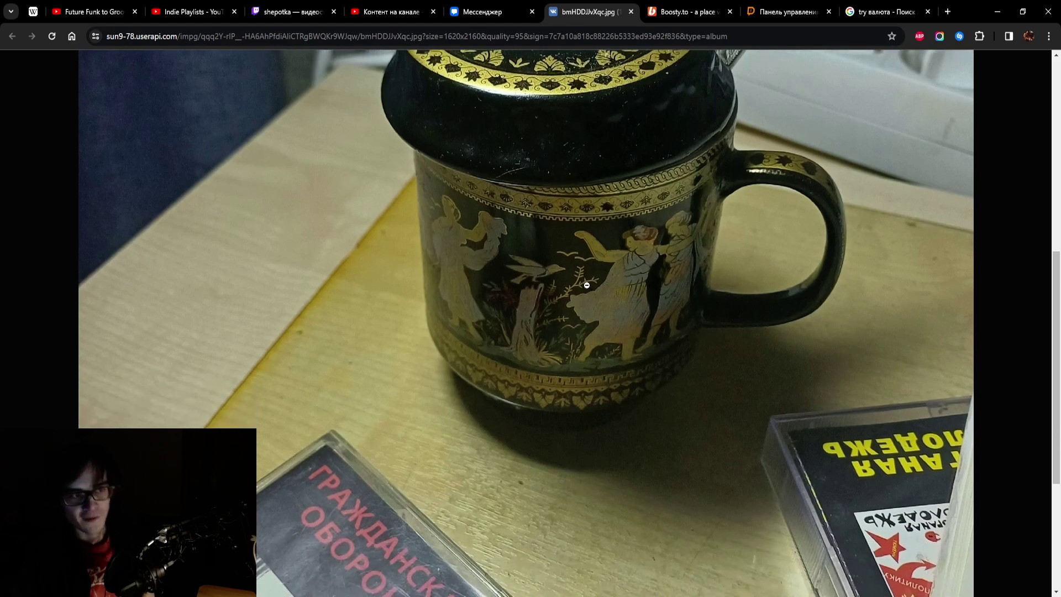
Examine the lid, spoon, painted body and base of the mug in the photo, and return to the Photoshop drawing
{"action": "scroll", "coordinate": [584, 284], "scroll_direction": "up", "scroll_amount": 2}
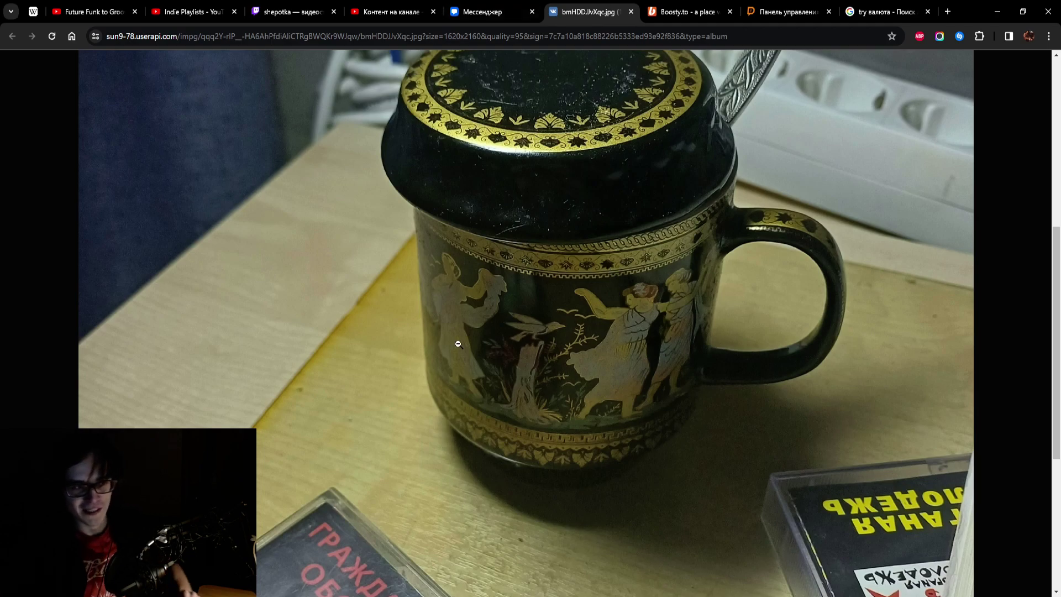
{"action": "scroll", "coordinate": [564, 321], "scroll_direction": "up", "scroll_amount": 1}
{"action": "scroll", "coordinate": [571, 320], "scroll_direction": "up", "scroll_amount": 2}
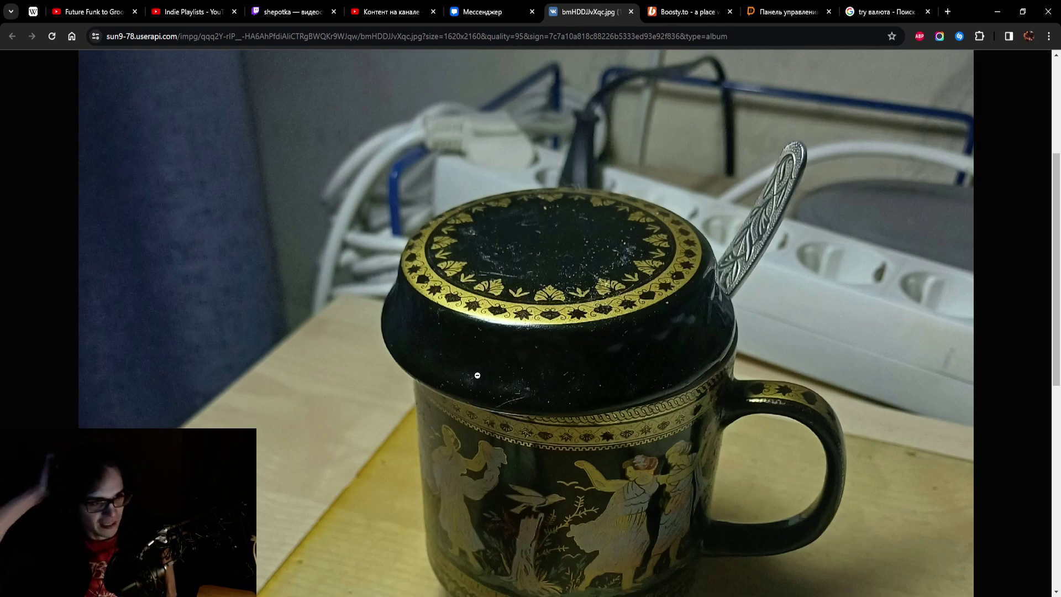
{"action": "scroll", "coordinate": [587, 418], "scroll_direction": "down", "scroll_amount": 1}
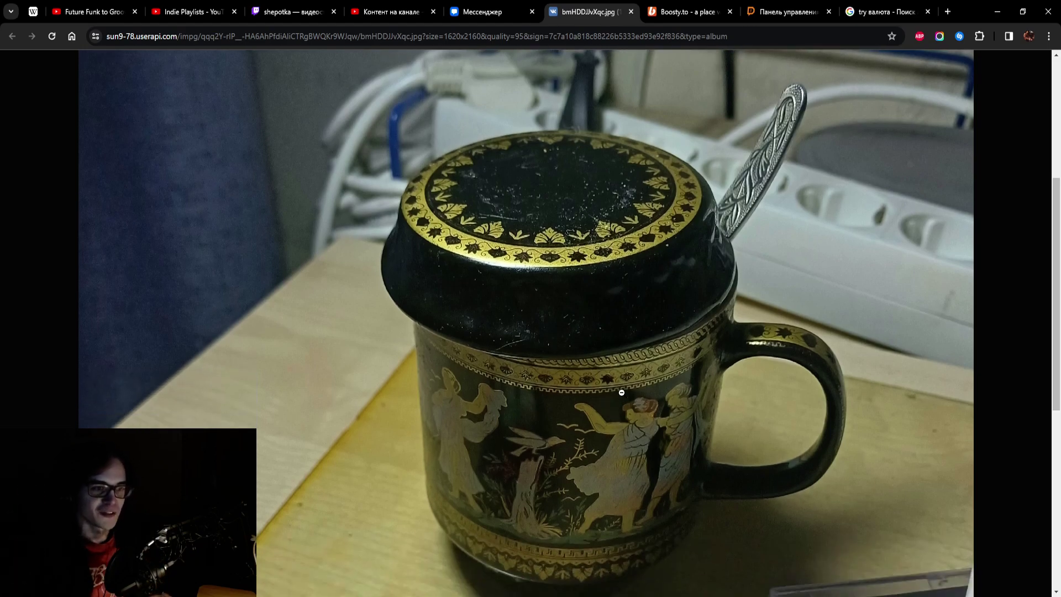
{"action": "scroll", "coordinate": [757, 273], "scroll_direction": "up", "scroll_amount": 1}
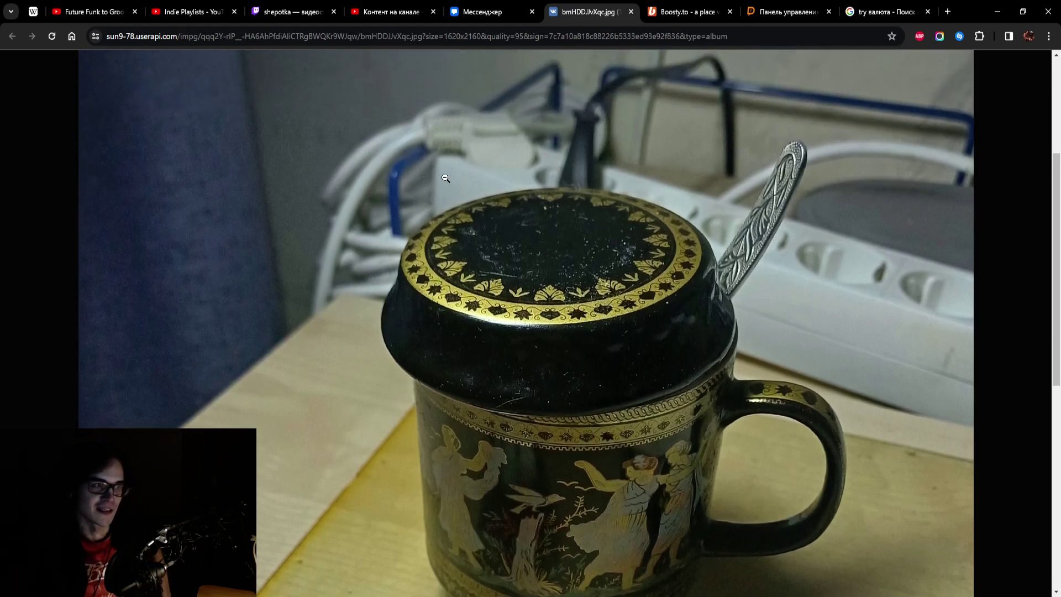
{"action": "scroll", "coordinate": [936, 259], "scroll_direction": "up", "scroll_amount": 1}
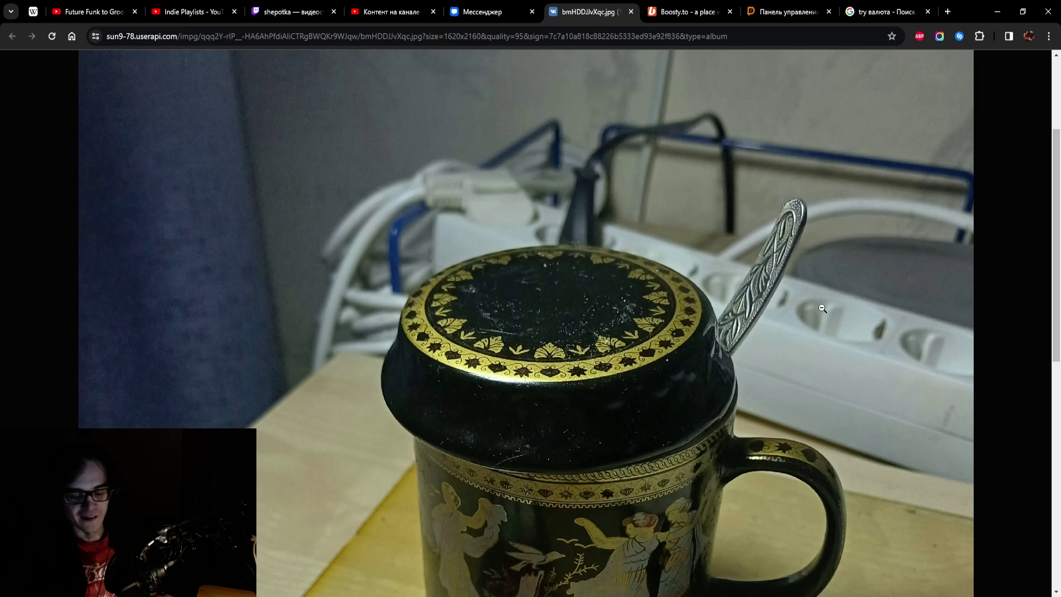
{"action": "scroll", "coordinate": [823, 320], "scroll_direction": "down", "scroll_amount": 8}
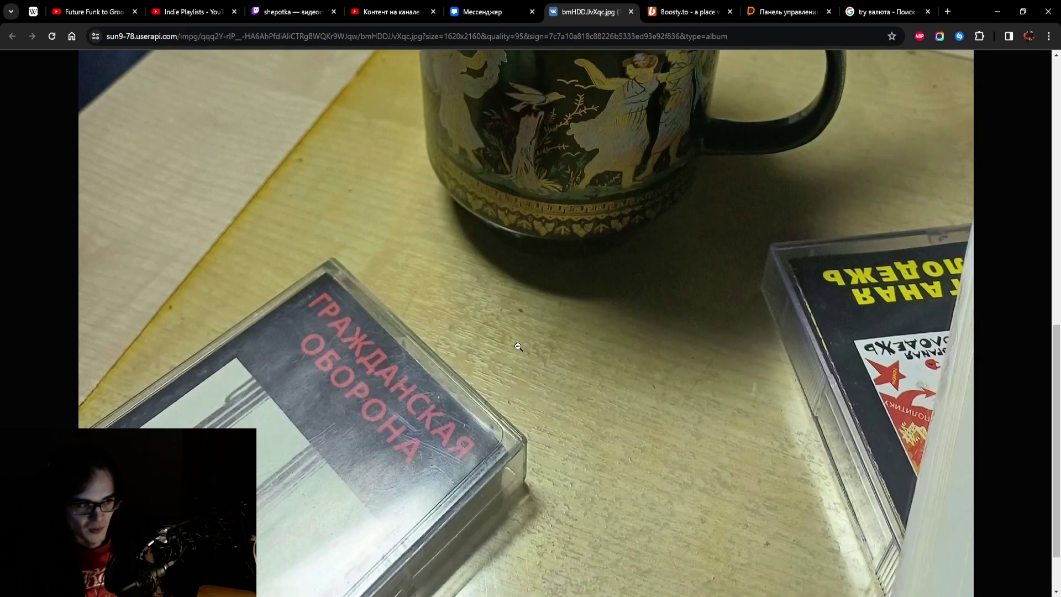
{"action": "scroll", "coordinate": [831, 428], "scroll_direction": "up", "scroll_amount": 7}
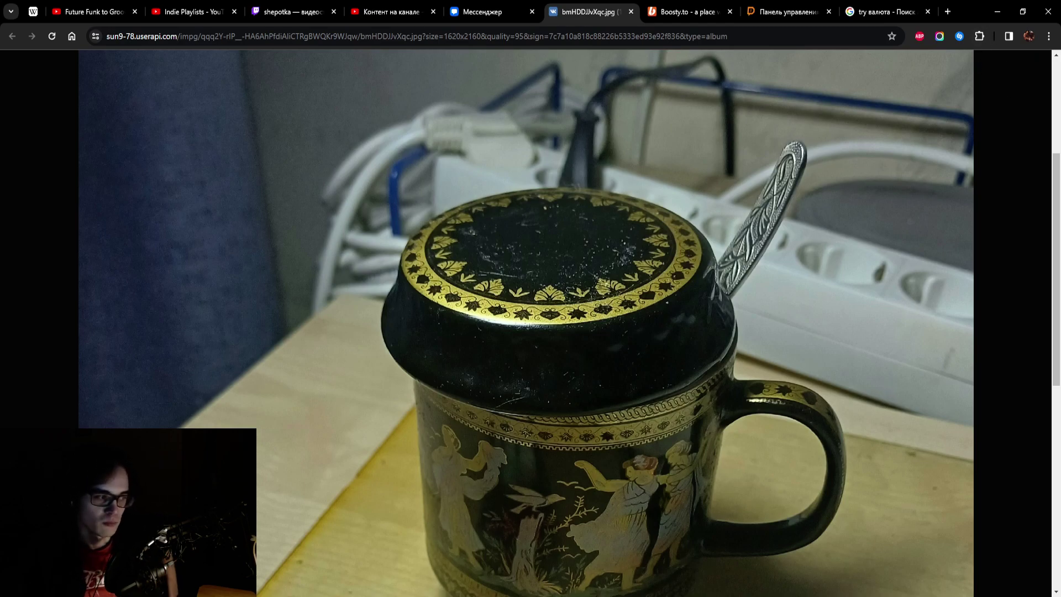
{"action": "key", "text": "alt+Tab"}
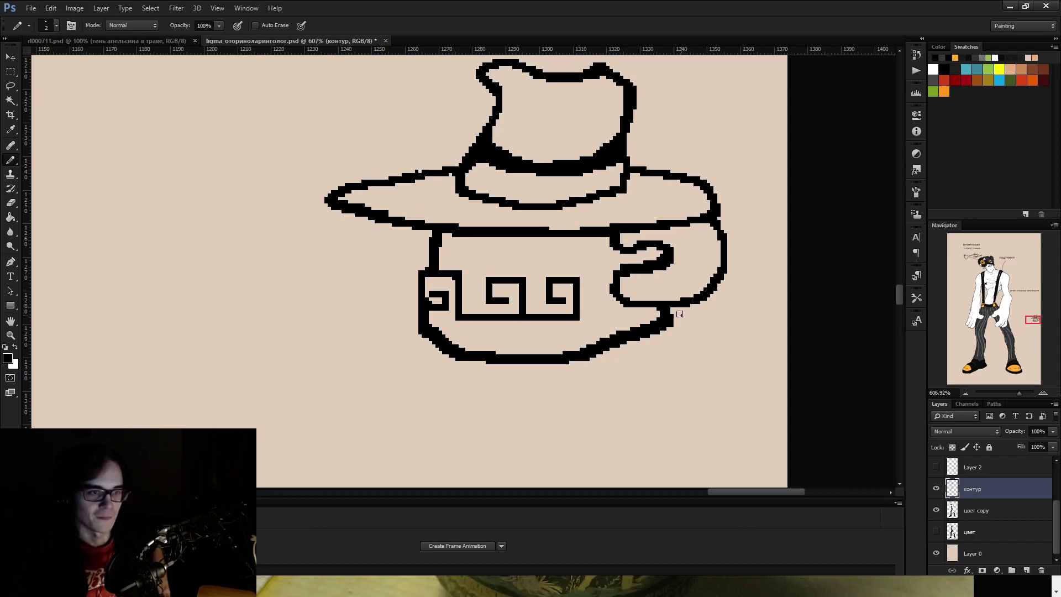
Thin the cup's outline at its lower-right and lower-left corners with the Eraser
{"action": "key", "text": "e"}
{"action": "key", "text": "b"}
{"action": "key", "text": "e"}
{"action": "left_click_drag", "start_coordinate": [675, 315], "coordinate": [640, 342]}
{"action": "key", "text": "b"}
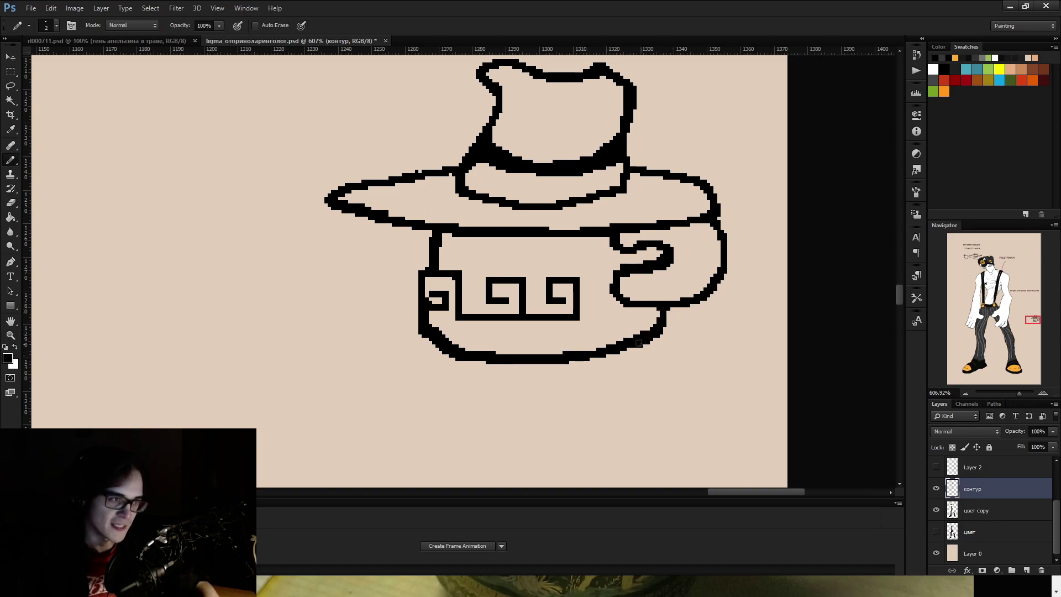
{"action": "key", "text": "e"}
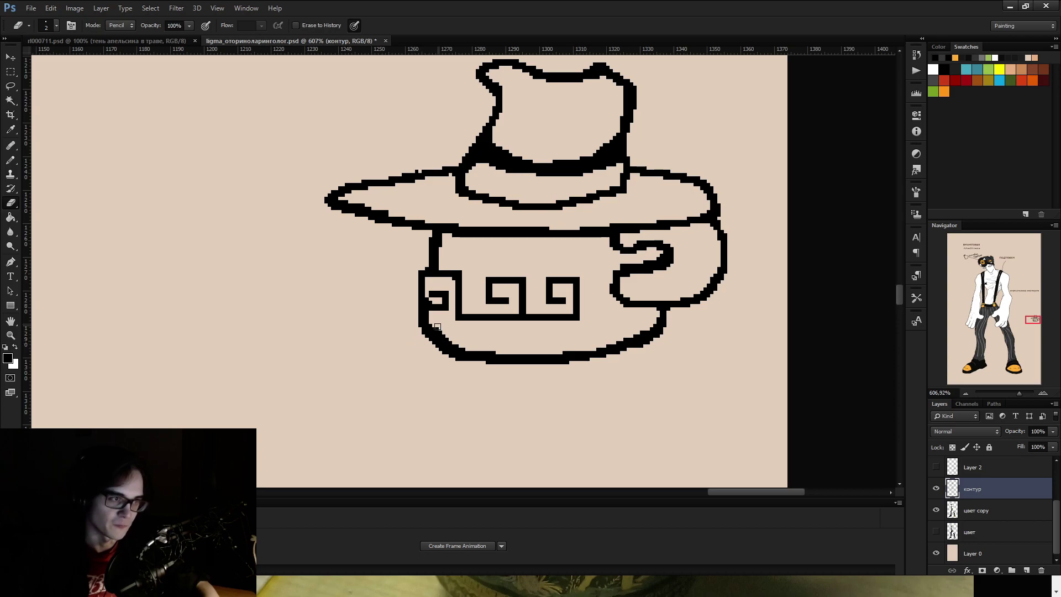
{"action": "left_click_drag", "start_coordinate": [437, 325], "coordinate": [476, 348]}
{"action": "key", "text": "b"}
{"action": "scroll", "coordinate": [445, 321], "scroll_direction": "down", "scroll_amount": 5}
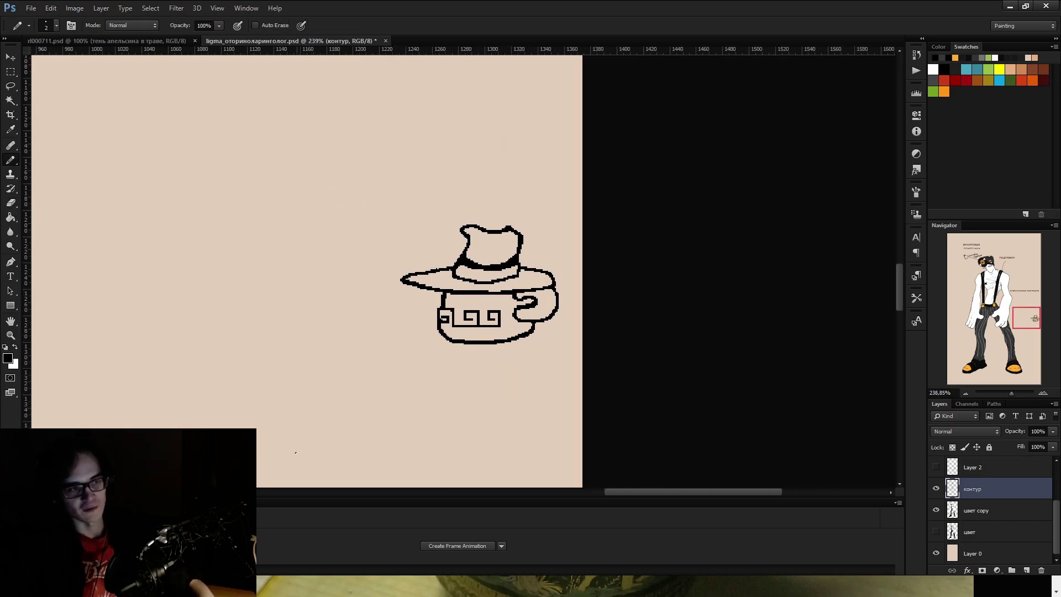
{"action": "scroll", "coordinate": [392, 337], "scroll_direction": "up", "scroll_amount": 2}
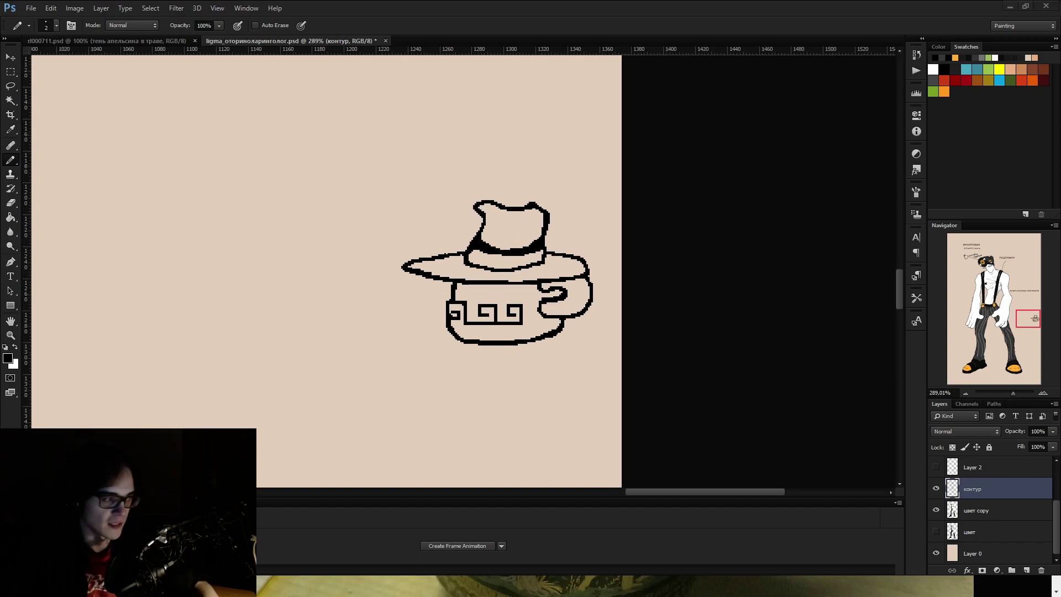
Switch back to the mug photo in the browser and examine the gold bands on the lid, rim and base
{"action": "left_click", "coordinate": [1008, 6]}
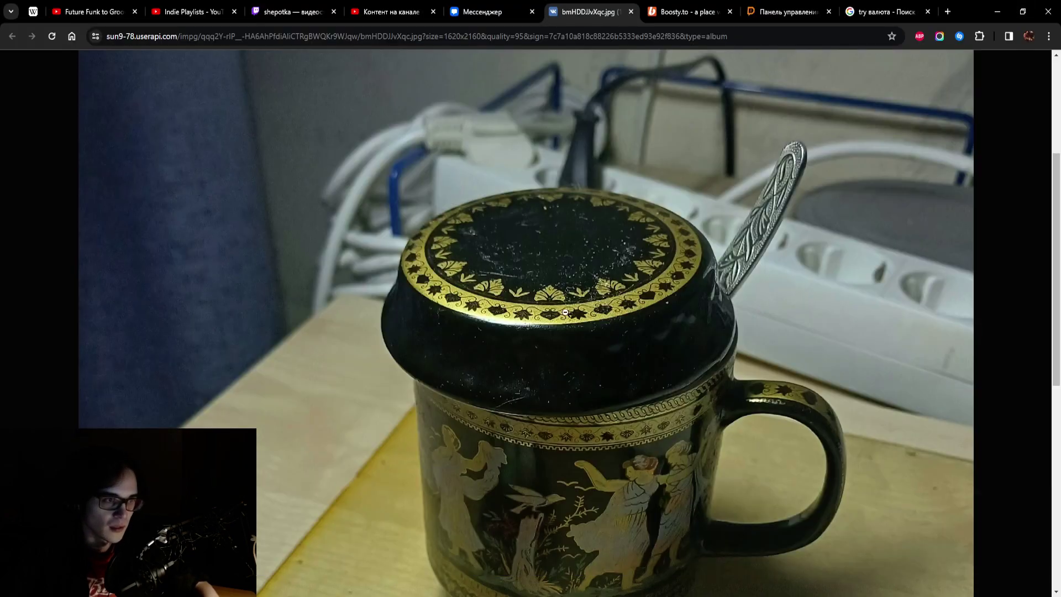
{"action": "left_click", "coordinate": [576, 295]}
{"action": "scroll", "coordinate": [577, 309], "scroll_direction": "down", "scroll_amount": 1}
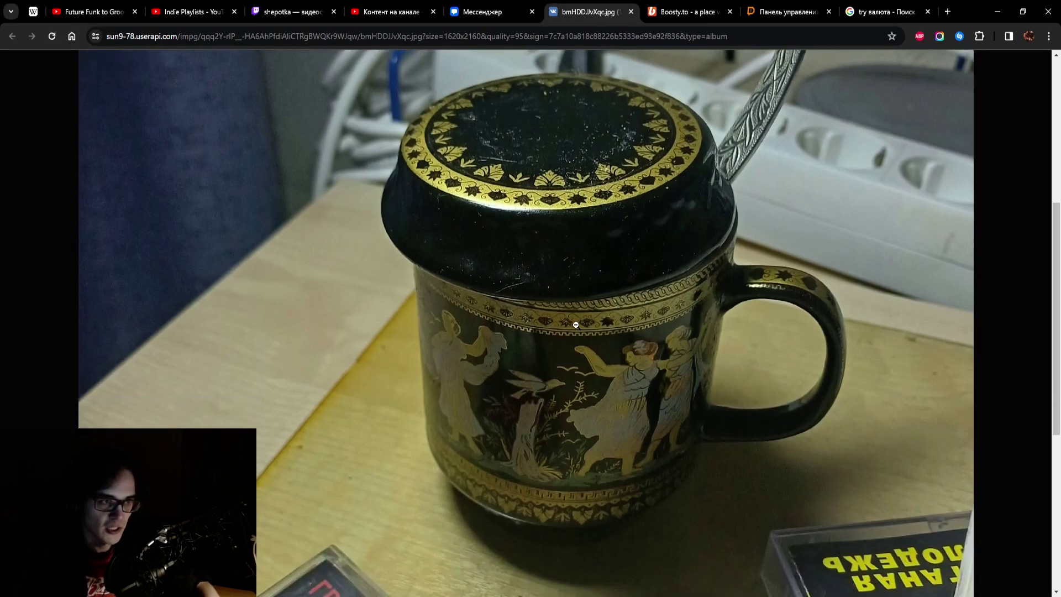
{"action": "scroll", "coordinate": [580, 293], "scroll_direction": "up", "scroll_amount": 2}
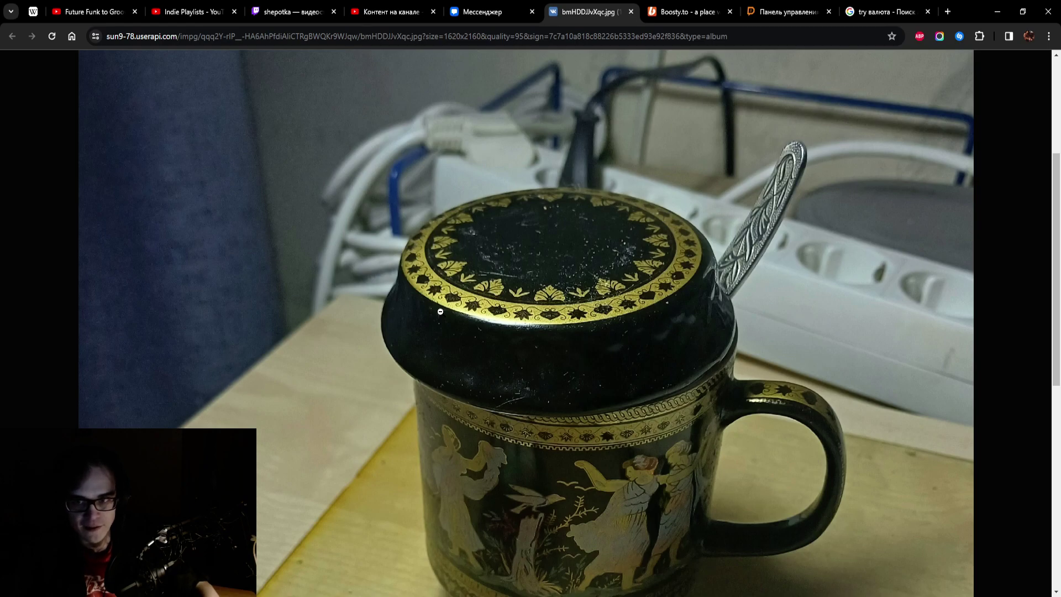
{"action": "scroll", "coordinate": [440, 312], "scroll_direction": "down", "scroll_amount": 2}
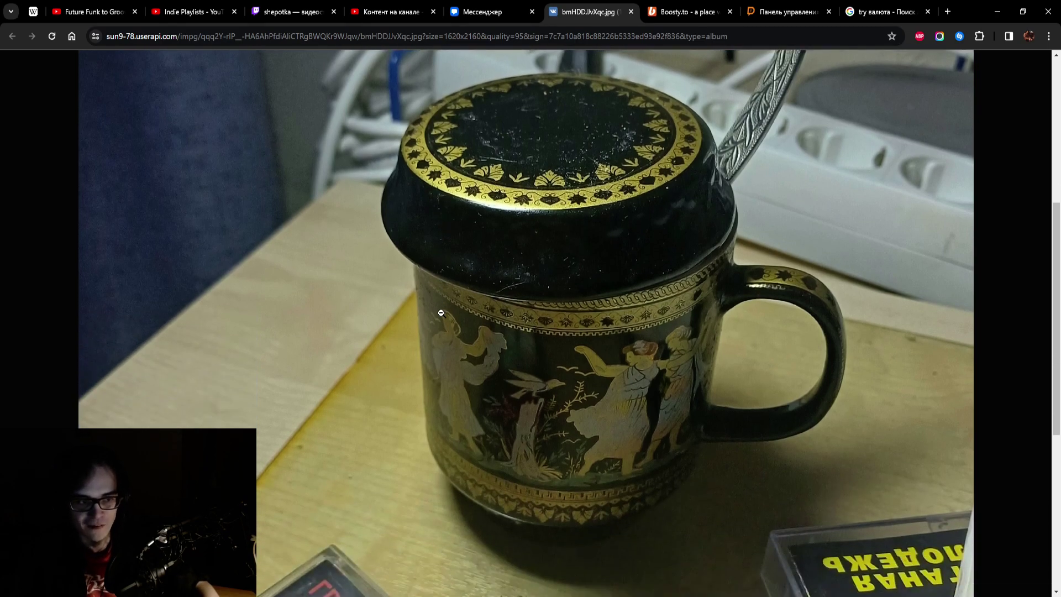
{"action": "scroll", "coordinate": [568, 447], "scroll_direction": "down", "scroll_amount": 1}
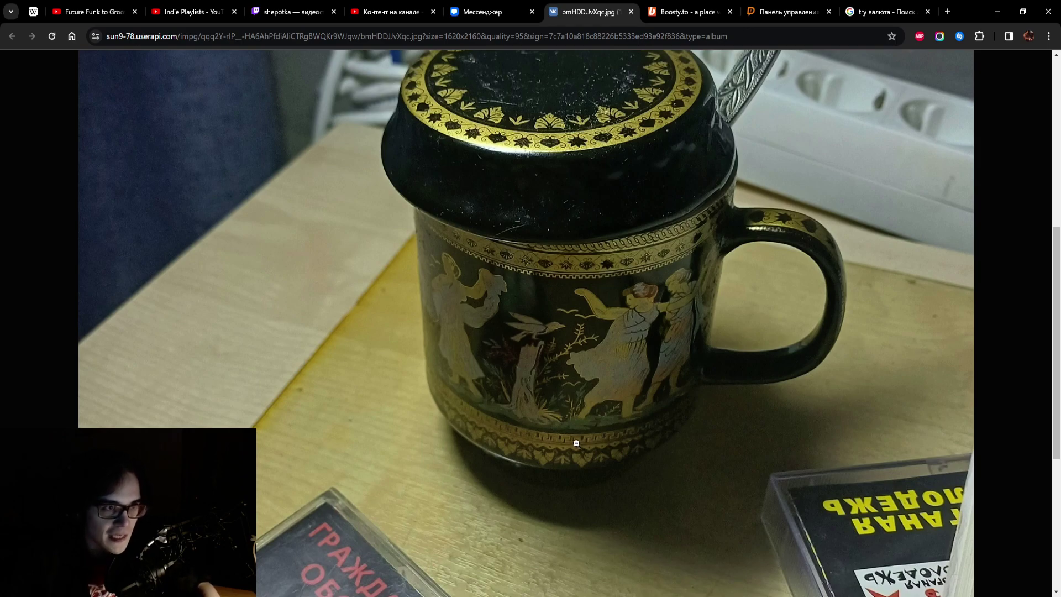
{"action": "scroll", "coordinate": [572, 441], "scroll_direction": "down", "scroll_amount": 1}
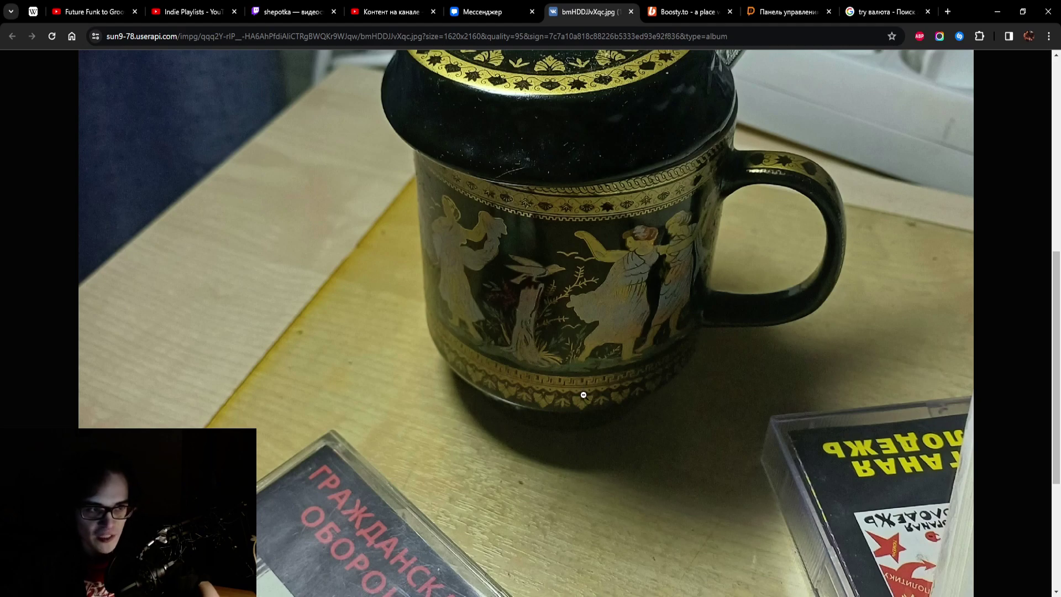
Inspect the meander border and painted figures on the mug in close-up, and return to the Photoshop drawing
{"action": "scroll", "coordinate": [574, 420], "scroll_direction": "up", "scroll_amount": 8, "text": "ctrl"}
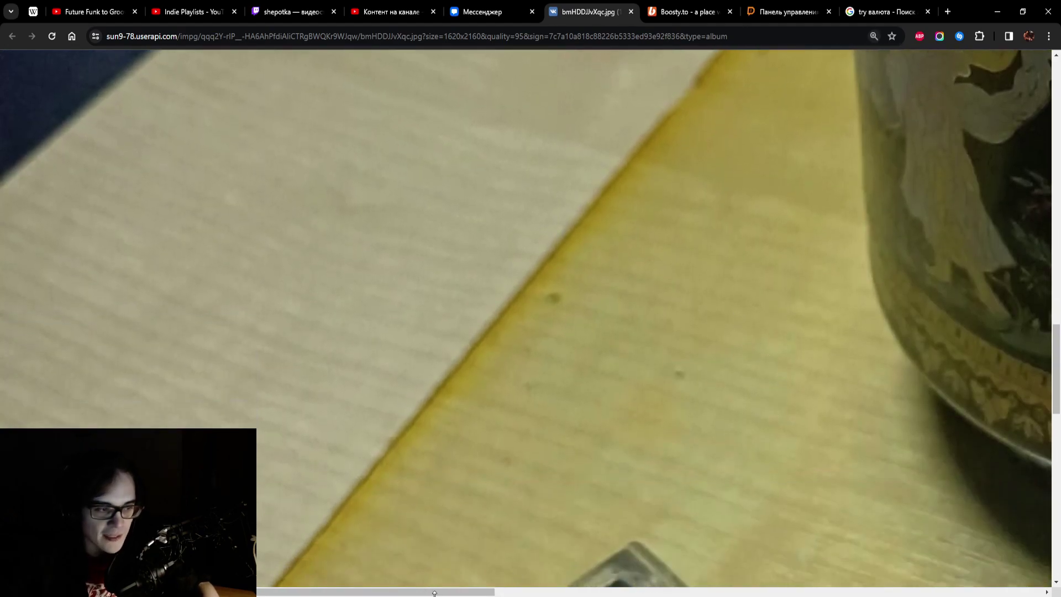
{"action": "scroll", "coordinate": [602, 425], "scroll_direction": "down", "scroll_amount": 4, "text": "ctrl"}
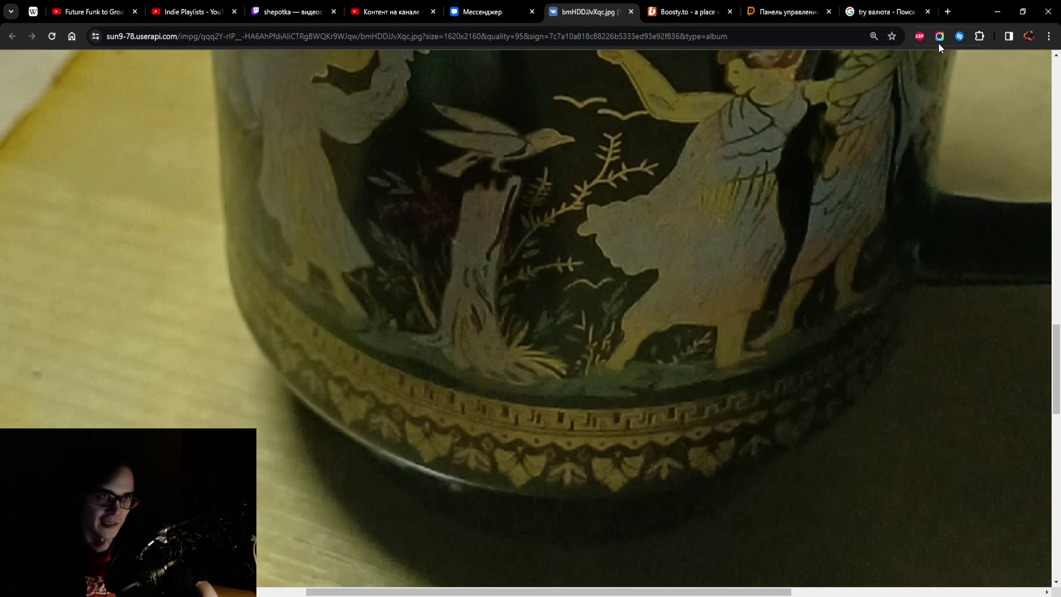
{"action": "scroll", "coordinate": [741, 320], "scroll_direction": "down", "scroll_amount": 6}
{"action": "scroll", "coordinate": [566, 492], "scroll_direction": "up", "scroll_amount": 7}
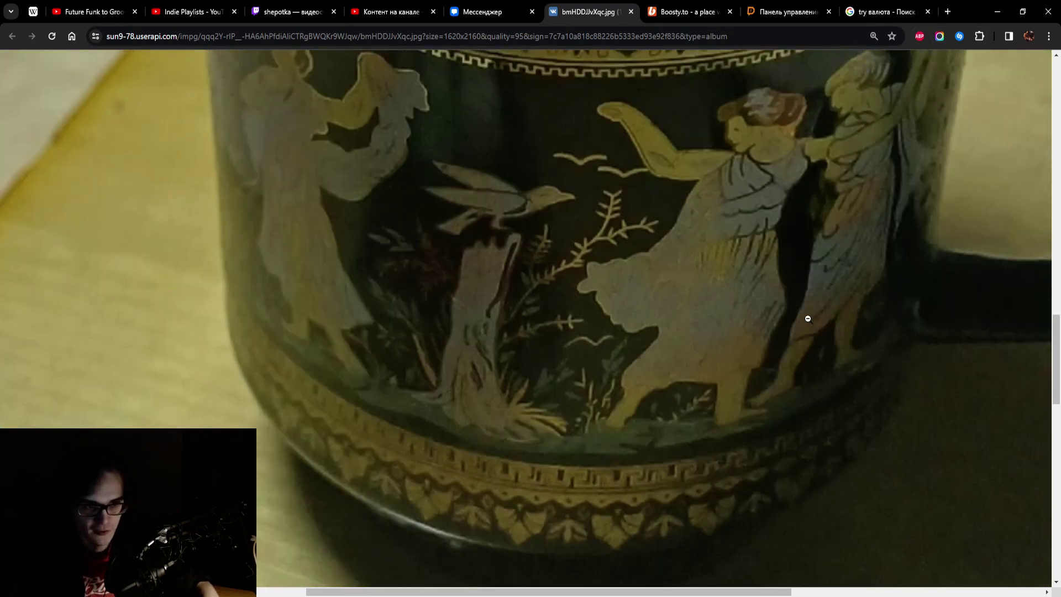
{"action": "scroll", "coordinate": [808, 326], "scroll_direction": "up", "scroll_amount": 8}
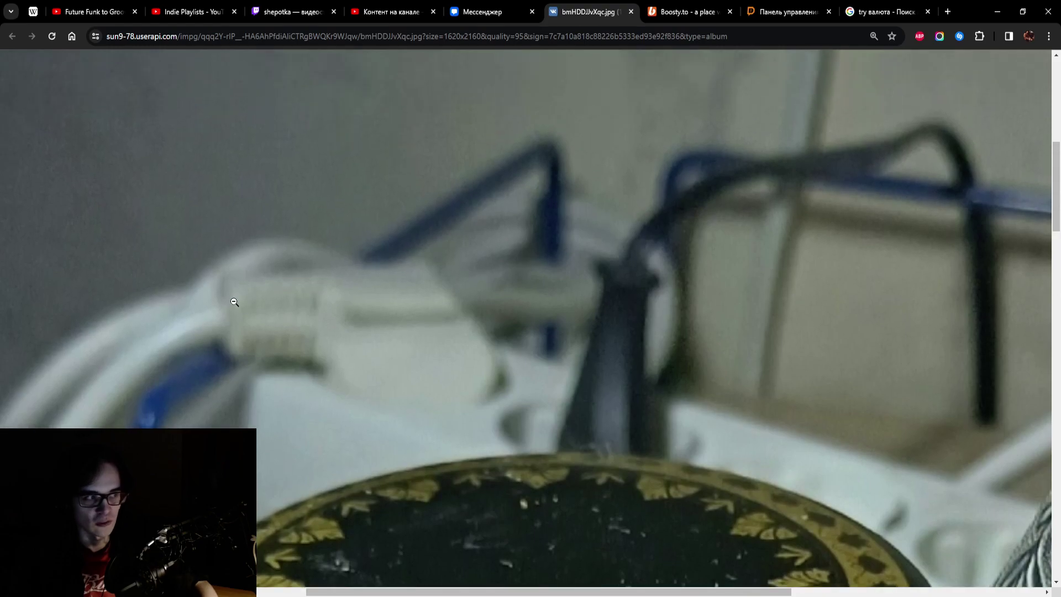
{"action": "left_click", "coordinate": [234, 302]}
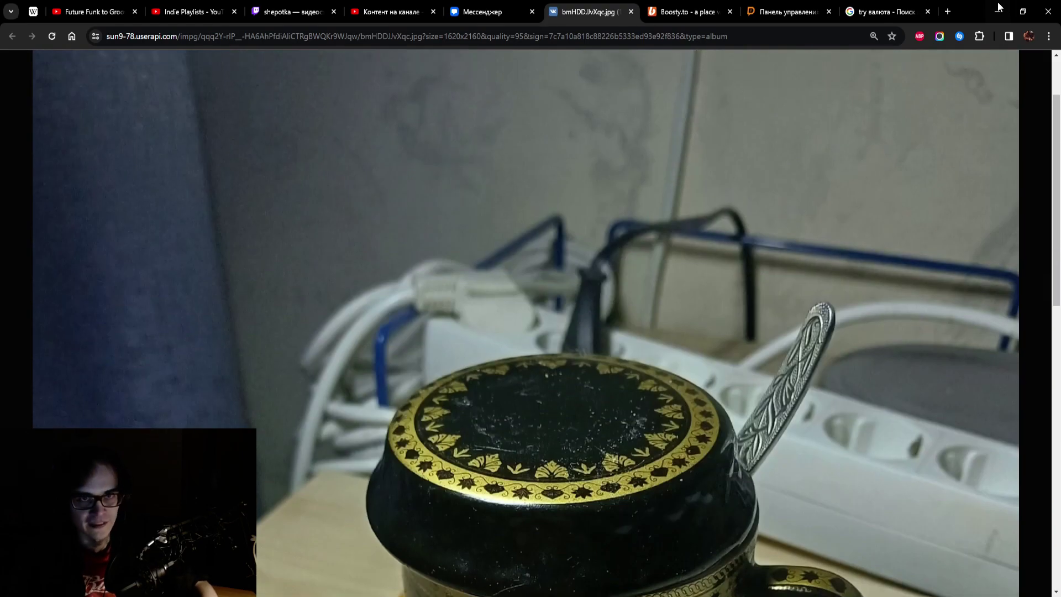
{"action": "left_click", "coordinate": [997, 12]}
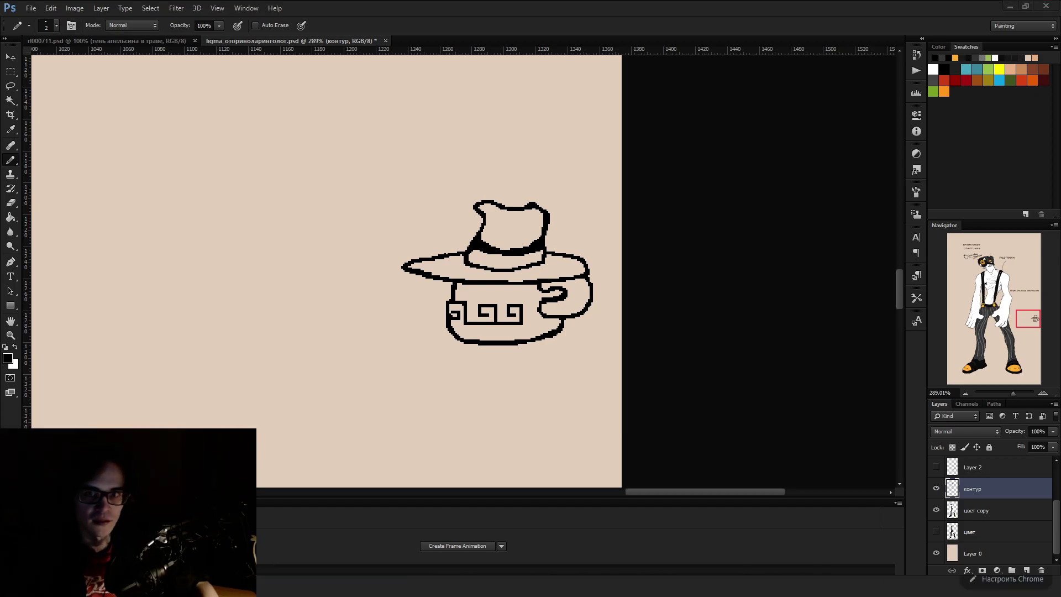
Fill the background on Layer 0 with the orange swatch using the Paint Bucket
{"action": "left_click_drag", "start_coordinate": [1013, 393], "coordinate": [1006, 392]}
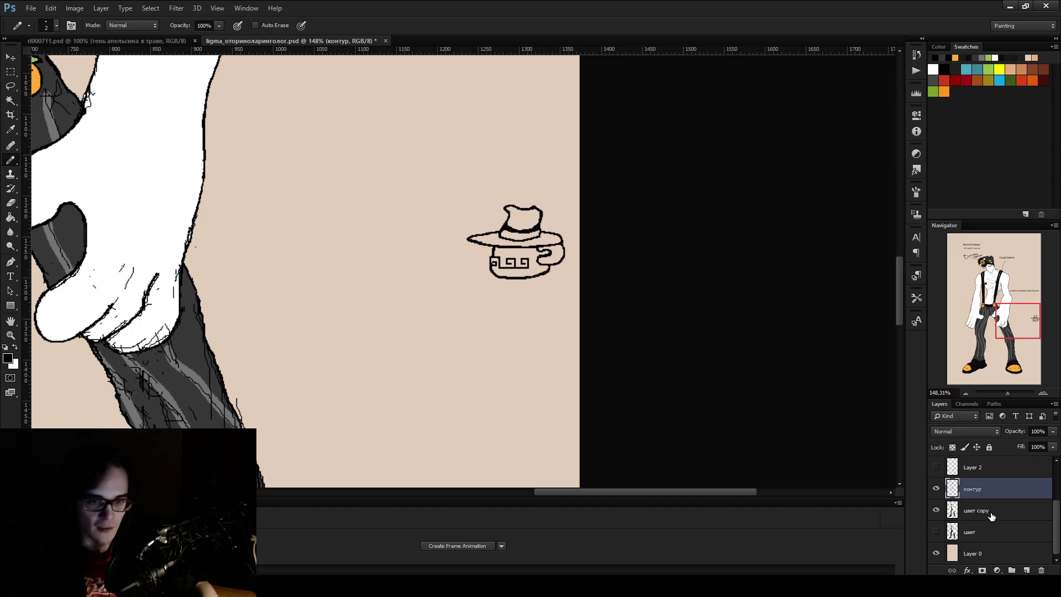
{"action": "left_click", "coordinate": [978, 560]}
{"action": "left_click", "coordinate": [943, 90]}
{"action": "key", "text": "g"}
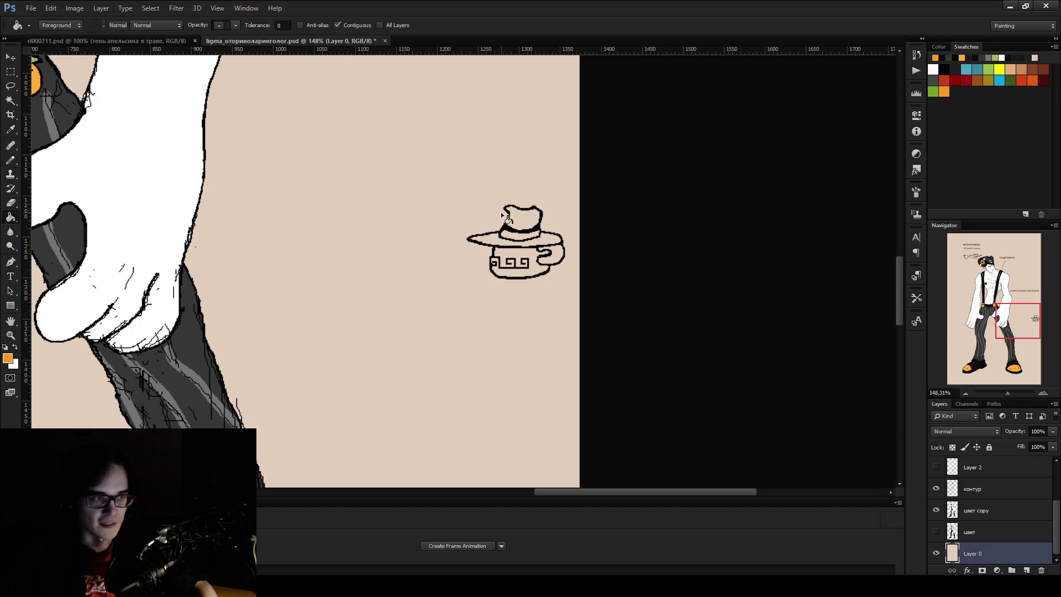
{"action": "left_click", "coordinate": [429, 230]}
{"action": "scroll", "coordinate": [442, 232], "scroll_direction": "down", "scroll_amount": 5}
{"action": "scroll", "coordinate": [476, 218], "scroll_direction": "down", "scroll_amount": 2}
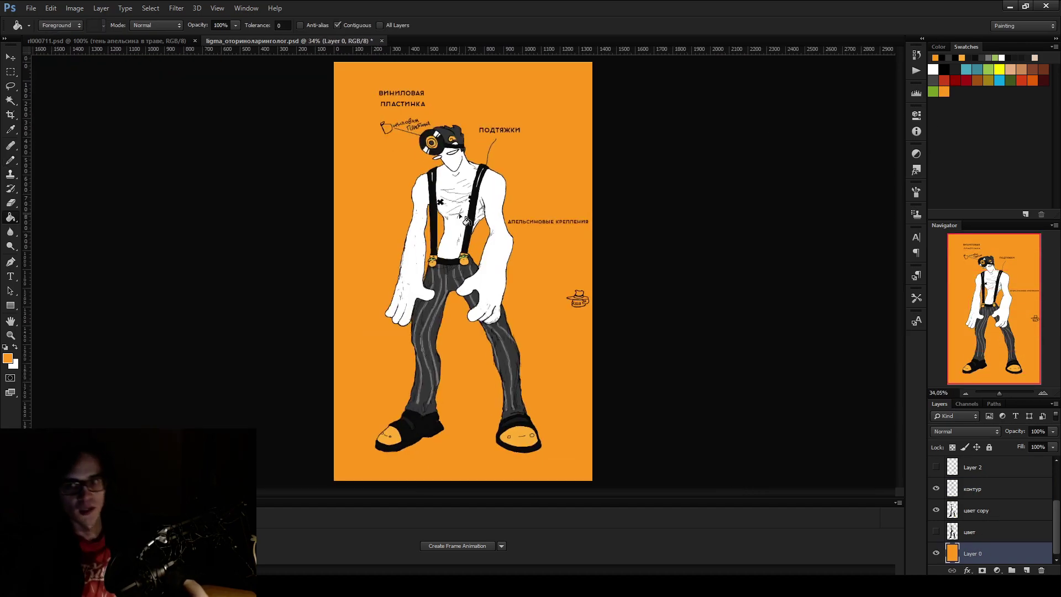
{"action": "scroll", "coordinate": [476, 218], "scroll_direction": "up", "scroll_amount": 3}
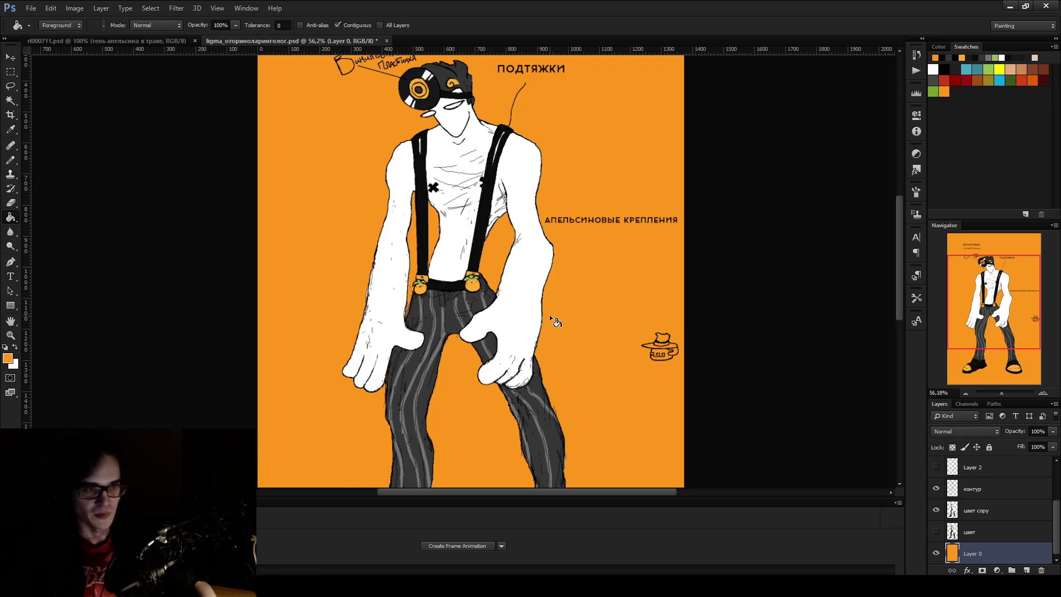
Look over the character from the head down to the hands against the orange background for colouring flaws
{"action": "left_click", "coordinate": [1012, 510]}
{"action": "scroll", "coordinate": [383, 145], "scroll_direction": "up", "scroll_amount": 3}
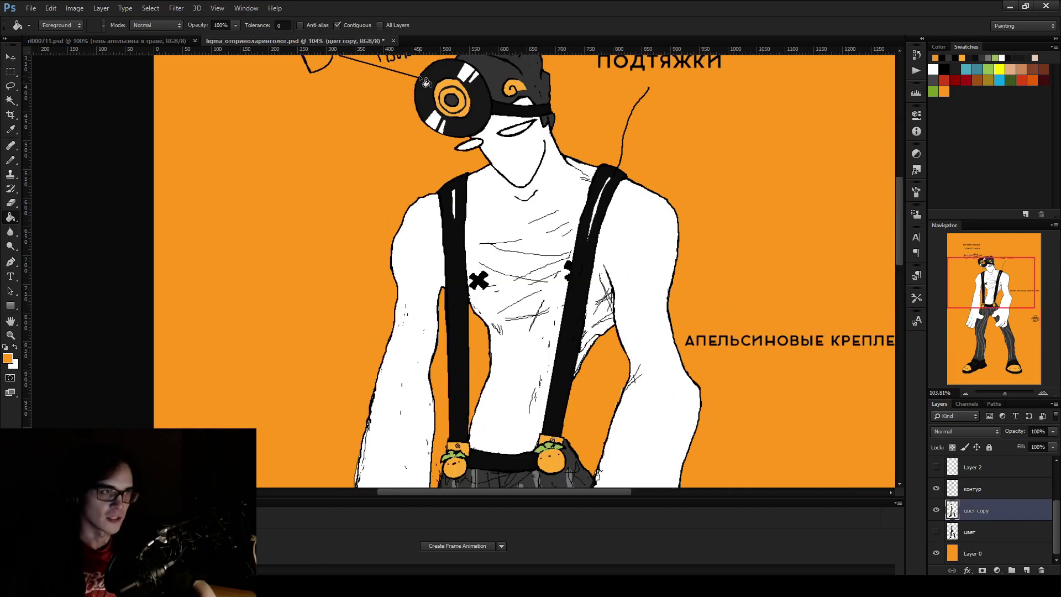
{"action": "scroll", "coordinate": [383, 144], "scroll_direction": "down", "scroll_amount": 2}
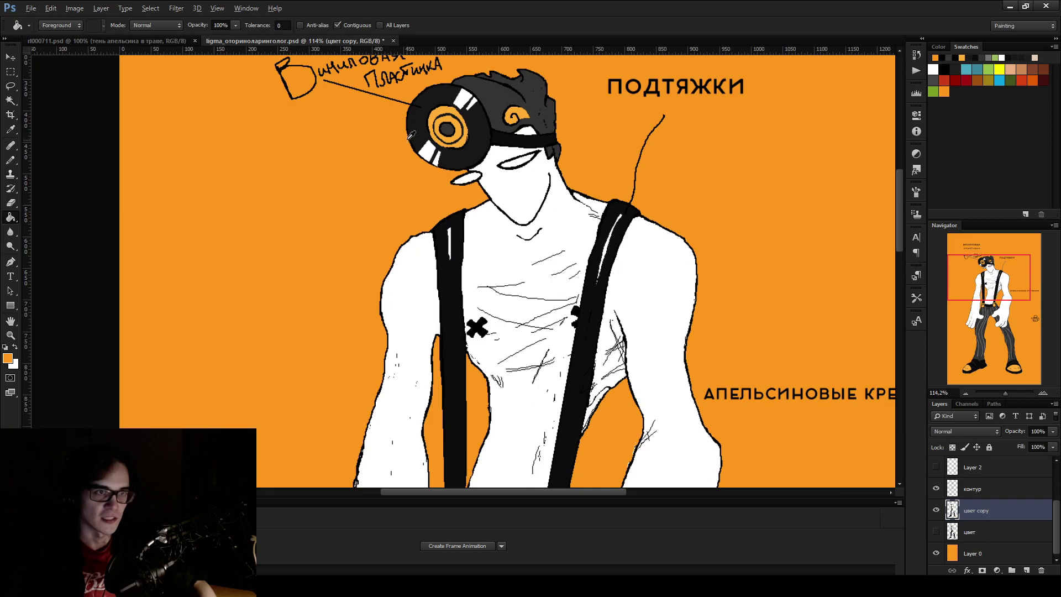
{"action": "scroll", "coordinate": [383, 144], "scroll_direction": "up", "scroll_amount": 1}
{"action": "scroll", "coordinate": [983, 512], "scroll_direction": "up", "scroll_amount": 3}
{"action": "scroll", "coordinate": [984, 513], "scroll_direction": "down", "scroll_amount": 3}
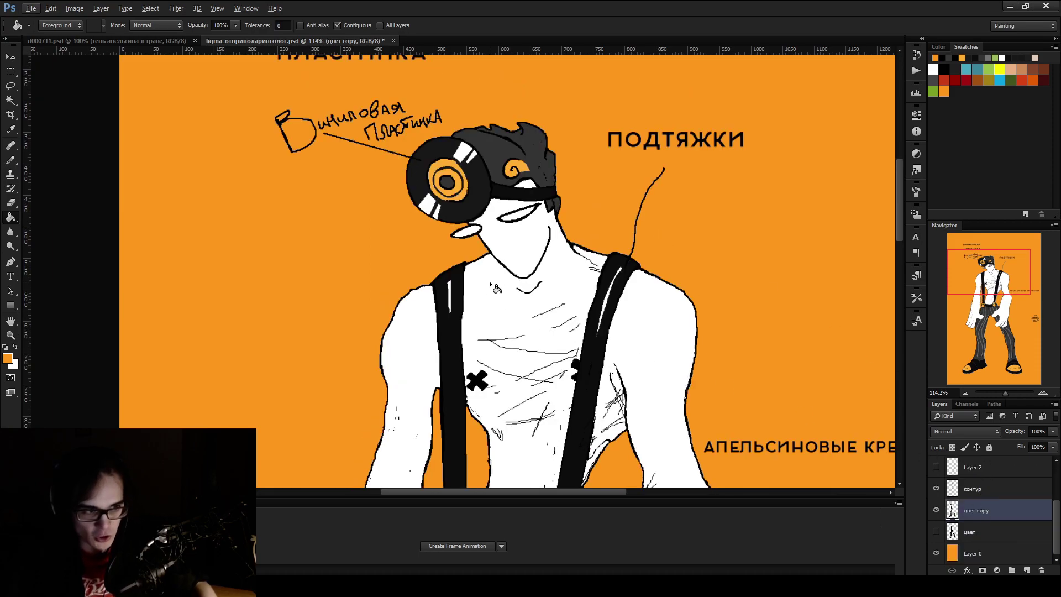
{"action": "scroll", "coordinate": [489, 282], "scroll_direction": "down", "scroll_amount": 5}
{"action": "scroll", "coordinate": [509, 248], "scroll_direction": "down", "scroll_amount": 2}
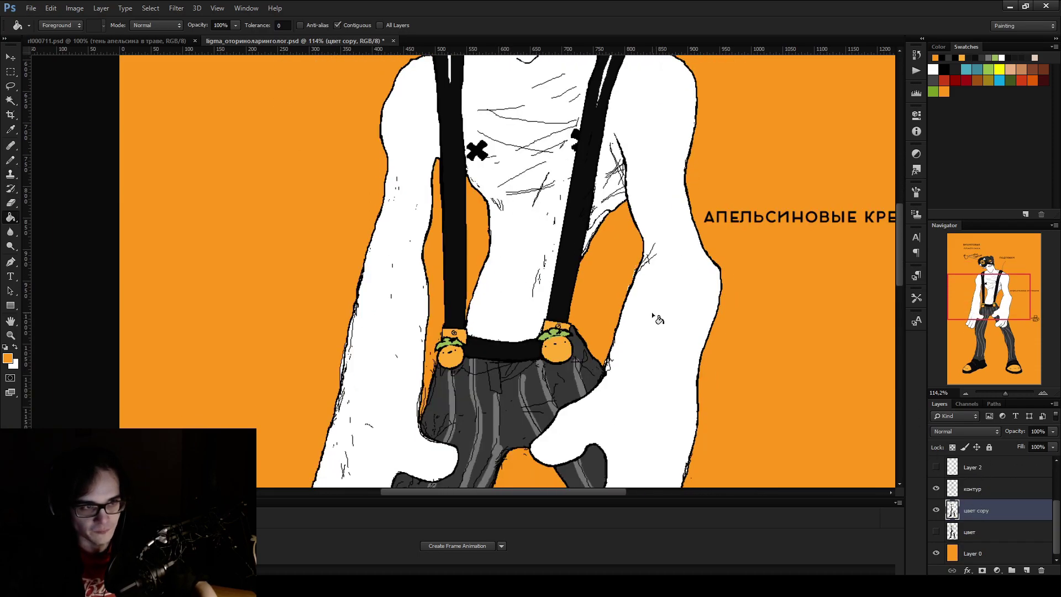
Erase the stray white pixels beside the inner outline of the character's left arm on the цвет copy layer
{"action": "scroll", "coordinate": [648, 211], "scroll_direction": "up", "scroll_amount": 10}
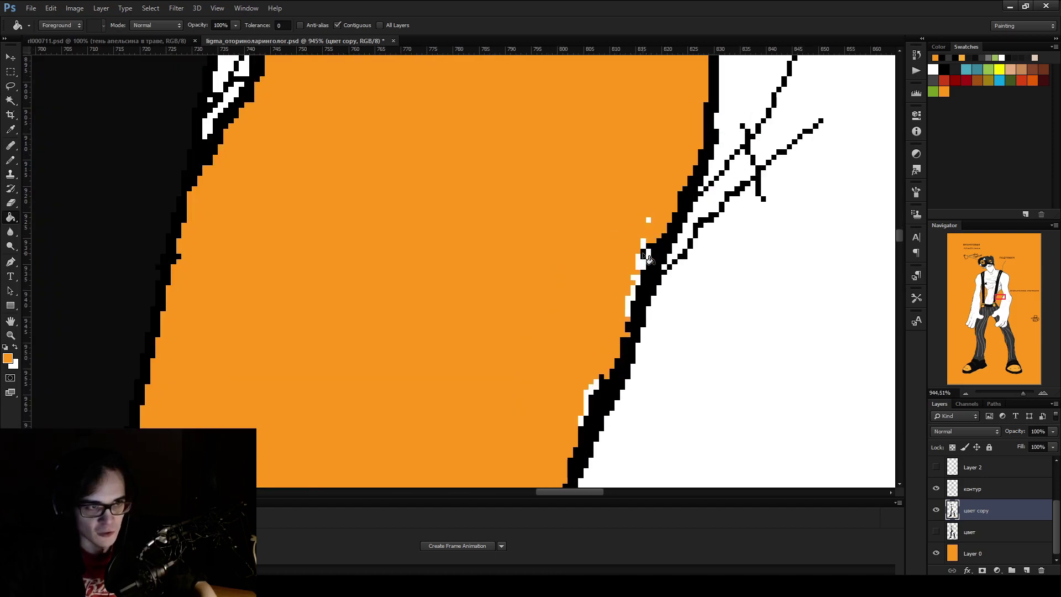
{"action": "left_click", "coordinate": [999, 490]}
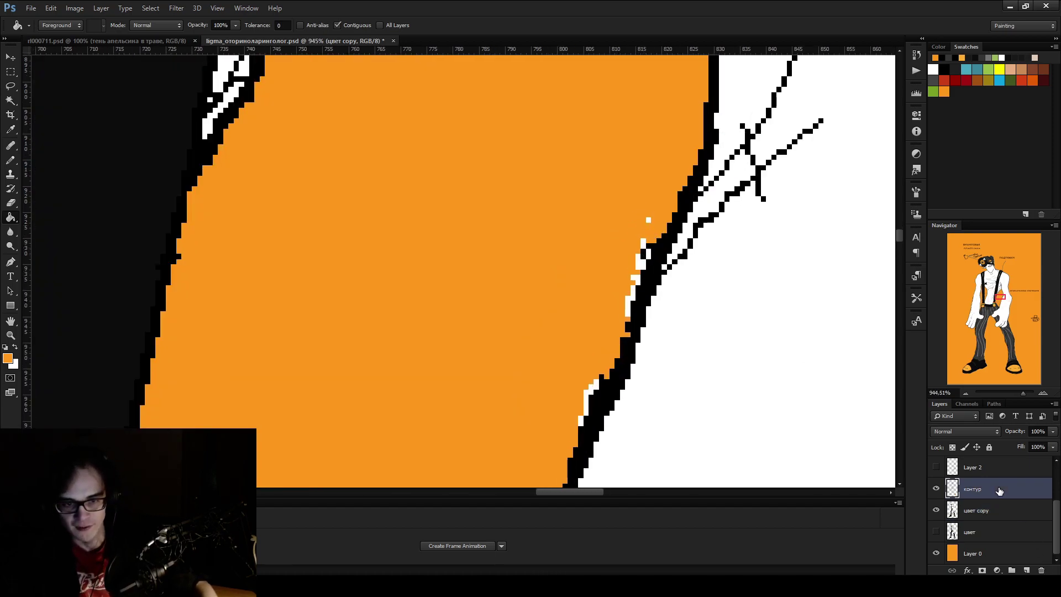
{"action": "key", "text": "e"}
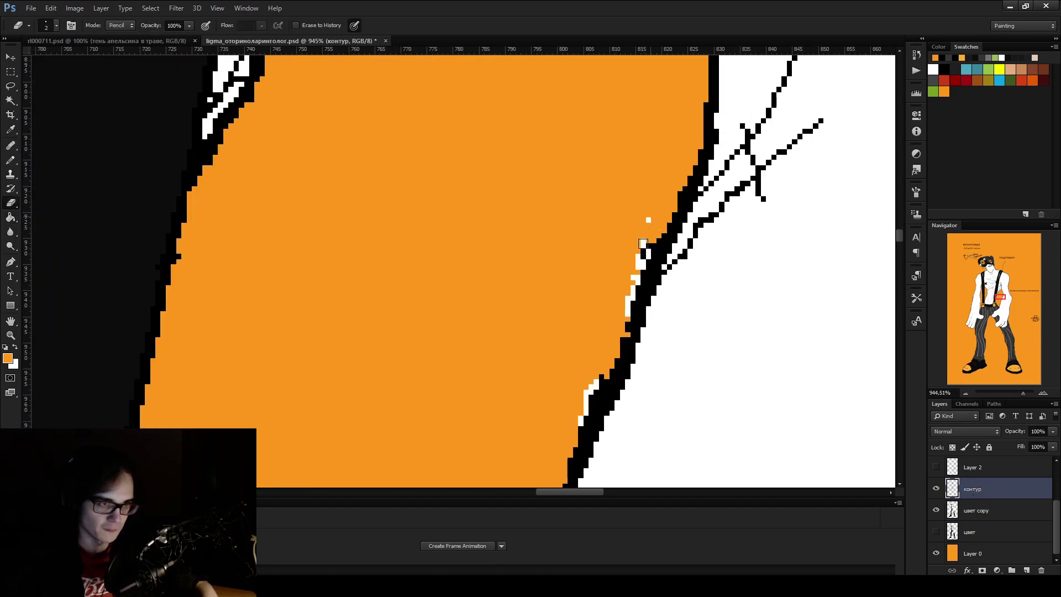
{"action": "left_click", "coordinate": [1009, 512]}
{"action": "left_click", "coordinate": [648, 220]}
{"action": "left_click", "coordinate": [637, 257]}
{"action": "left_click", "coordinate": [629, 299]}
{"action": "left_click", "coordinate": [624, 309]}
{"action": "left_click", "coordinate": [588, 392]}
{"action": "left_click_drag", "start_coordinate": [588, 392], "coordinate": [582, 424]}
{"action": "left_click", "coordinate": [645, 244]}
{"action": "left_click", "coordinate": [596, 387]}
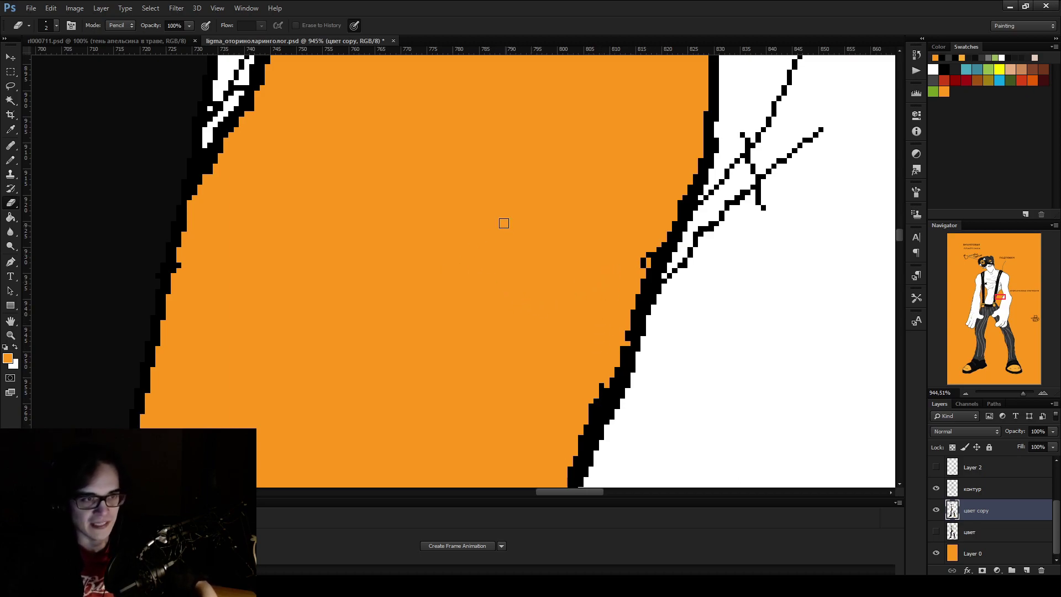
Clean up the jagged black pixels on the same arm's inner outline on the контур layer with the Eraser and black Pencil
{"action": "left_click", "coordinate": [989, 490]}
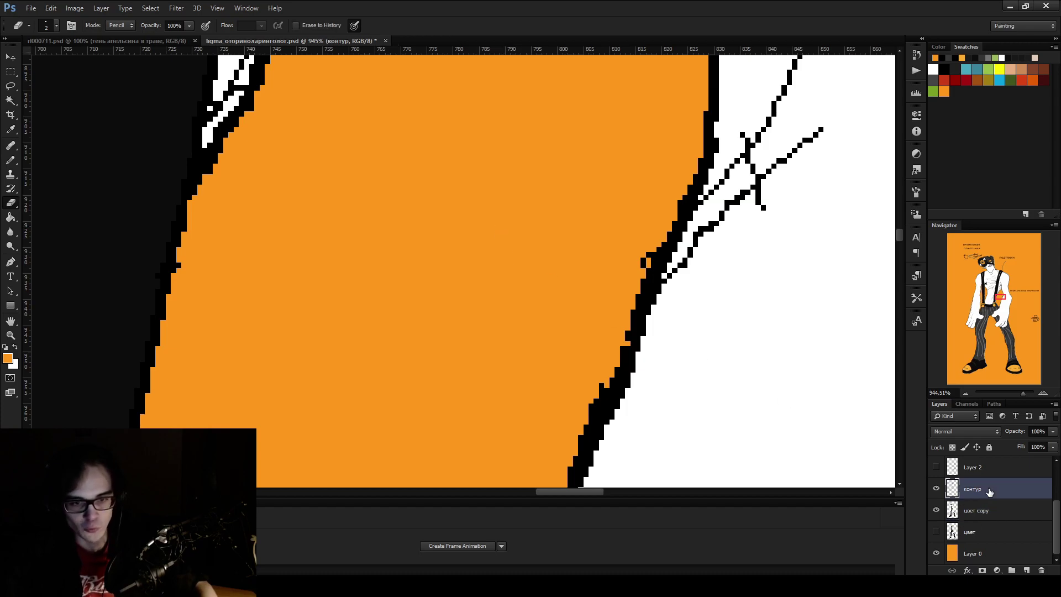
{"action": "left_click", "coordinate": [995, 511]}
{"action": "left_click", "coordinate": [937, 514]}
{"action": "left_click", "coordinate": [937, 514]}
{"action": "left_click", "coordinate": [985, 493]}
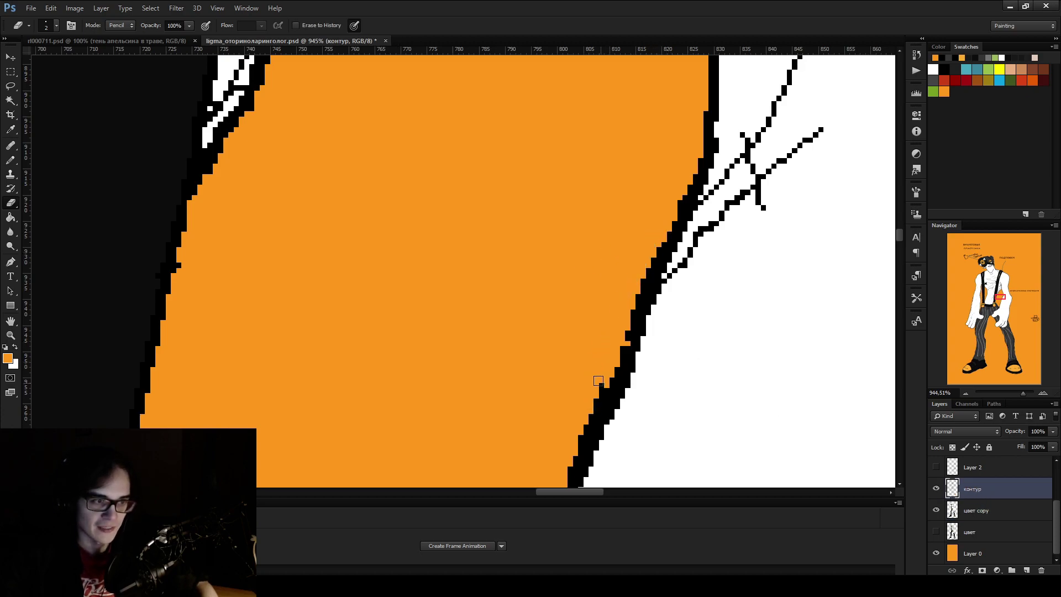
{"action": "key", "text": "b"}
{"action": "key", "text": "d"}
{"action": "key", "text": "e"}
Inspect the outlines of the torso, arms, trousers and shoes for leftover pixels against the orange background
{"action": "scroll", "coordinate": [725, 239], "scroll_direction": "down", "scroll_amount": 3}
{"action": "scroll", "coordinate": [631, 216], "scroll_direction": "down", "scroll_amount": 3}
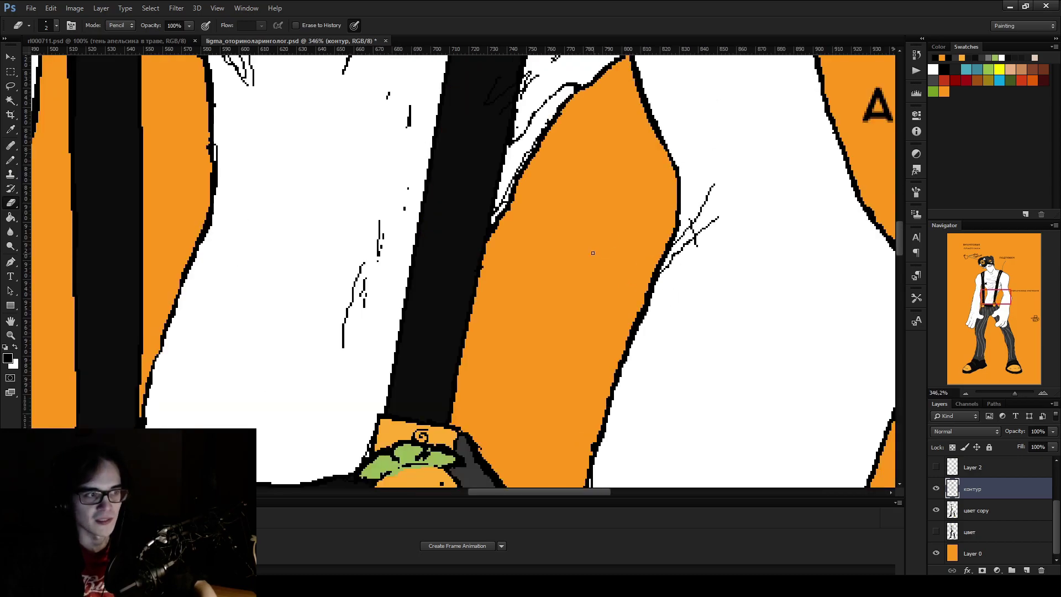
{"action": "scroll", "coordinate": [551, 174], "scroll_direction": "up", "scroll_amount": 5}
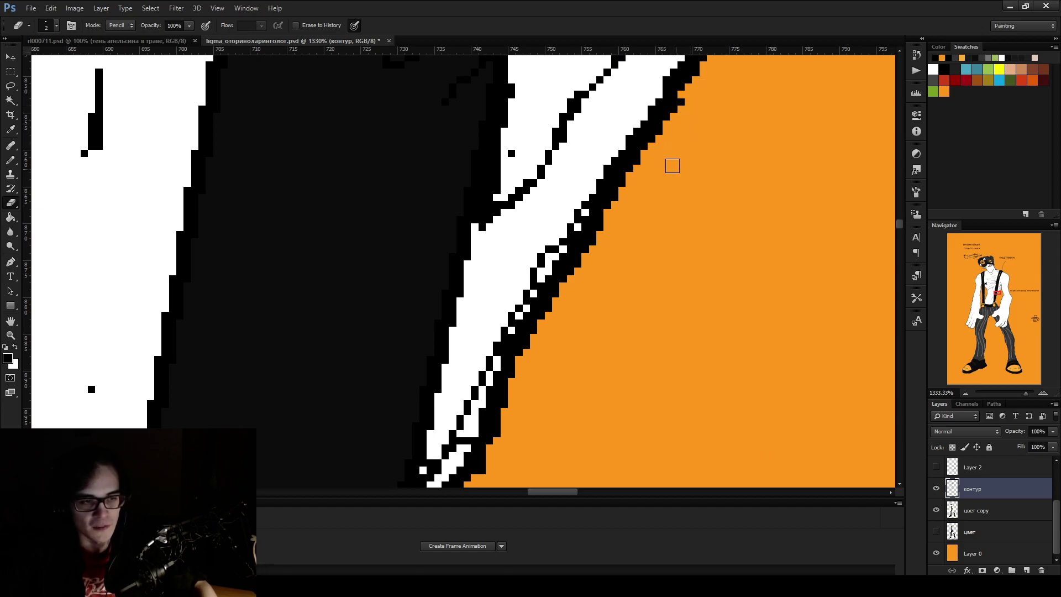
{"action": "scroll", "coordinate": [672, 165], "scroll_direction": "down", "scroll_amount": 2}
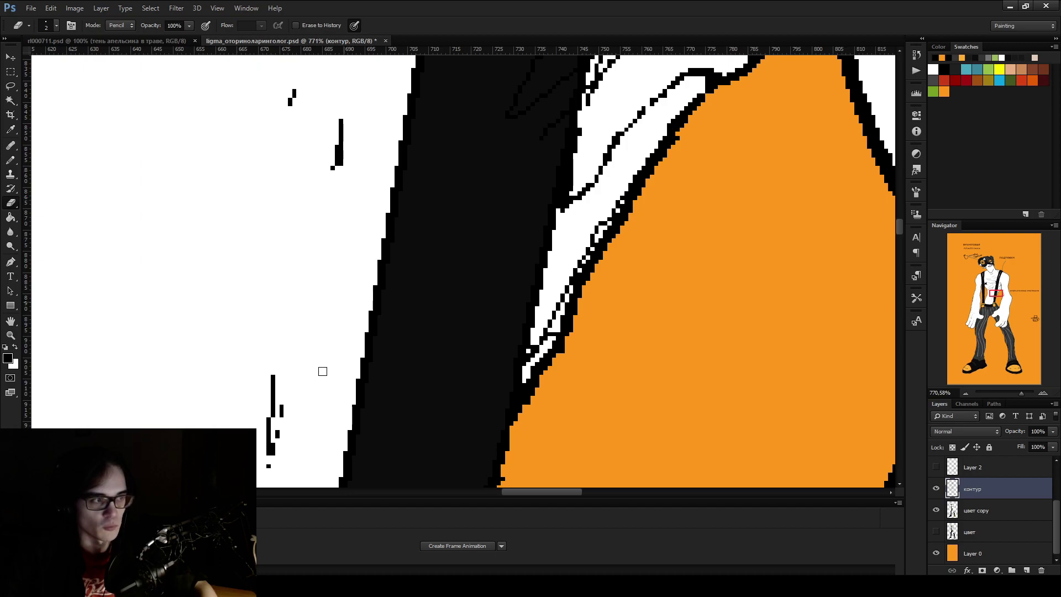
{"action": "scroll", "coordinate": [569, 280], "scroll_direction": "down", "scroll_amount": 4}
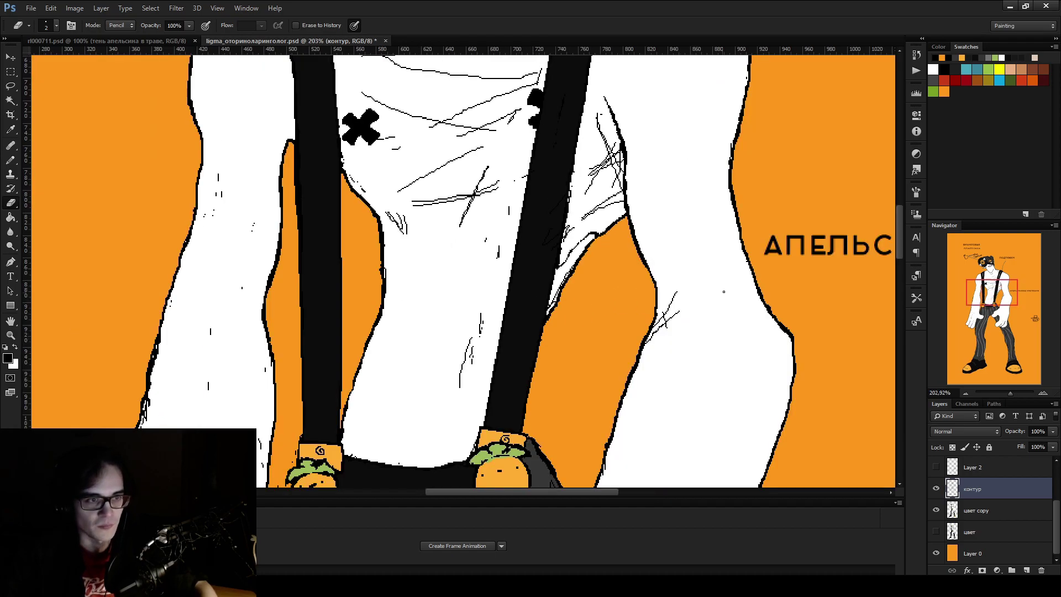
{"action": "scroll", "coordinate": [737, 304], "scroll_direction": "up", "scroll_amount": 4}
{"action": "scroll", "coordinate": [741, 315], "scroll_direction": "down", "scroll_amount": 3}
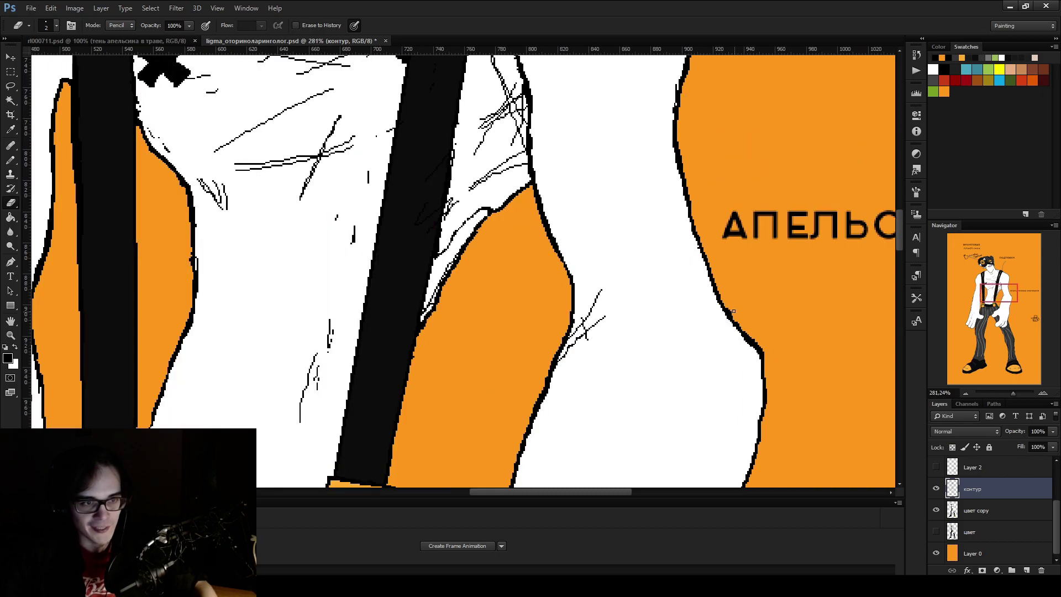
{"action": "scroll", "coordinate": [742, 319], "scroll_direction": "down", "scroll_amount": 3}
{"action": "scroll", "coordinate": [742, 319], "scroll_direction": "up", "scroll_amount": 2}
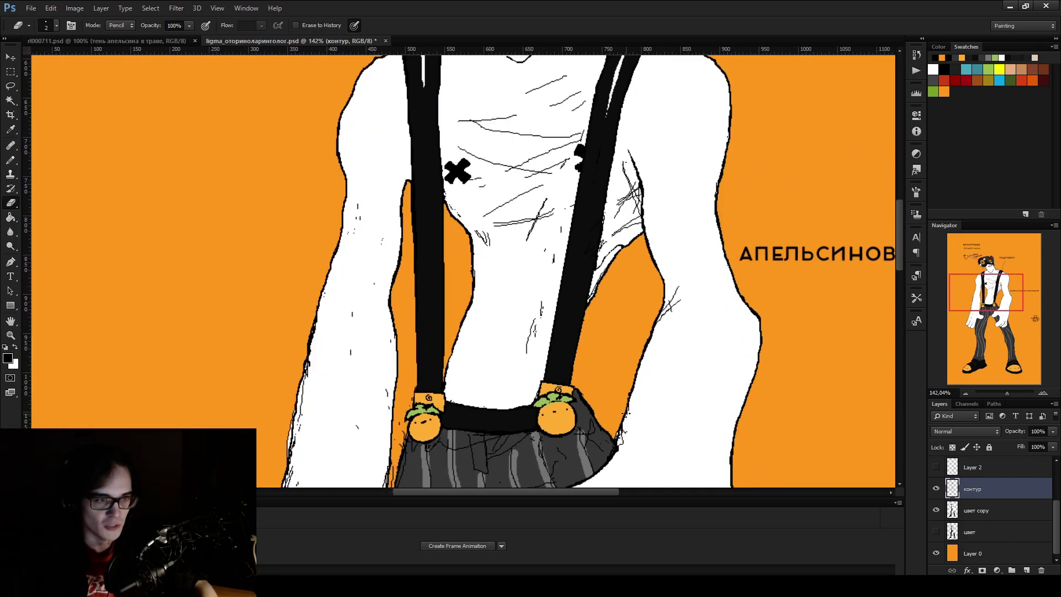
{"action": "scroll", "coordinate": [366, 437], "scroll_direction": "down", "scroll_amount": 5}
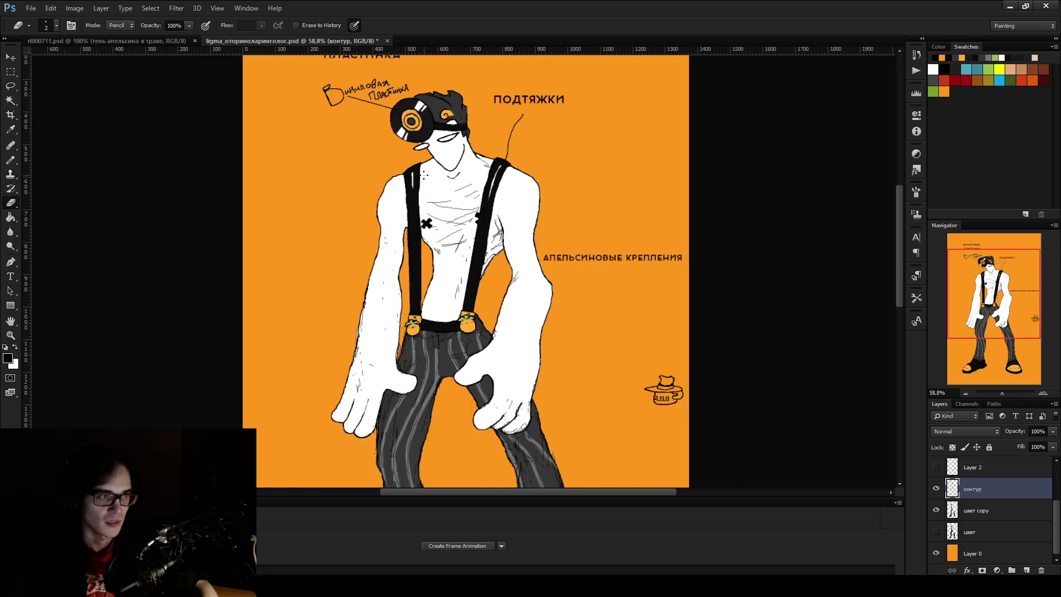
{"action": "scroll", "coordinate": [441, 397], "scroll_direction": "up", "scroll_amount": 2}
{"action": "scroll", "coordinate": [440, 398], "scroll_direction": "up", "scroll_amount": 2}
{"action": "scroll", "coordinate": [387, 376], "scroll_direction": "down", "scroll_amount": 2}
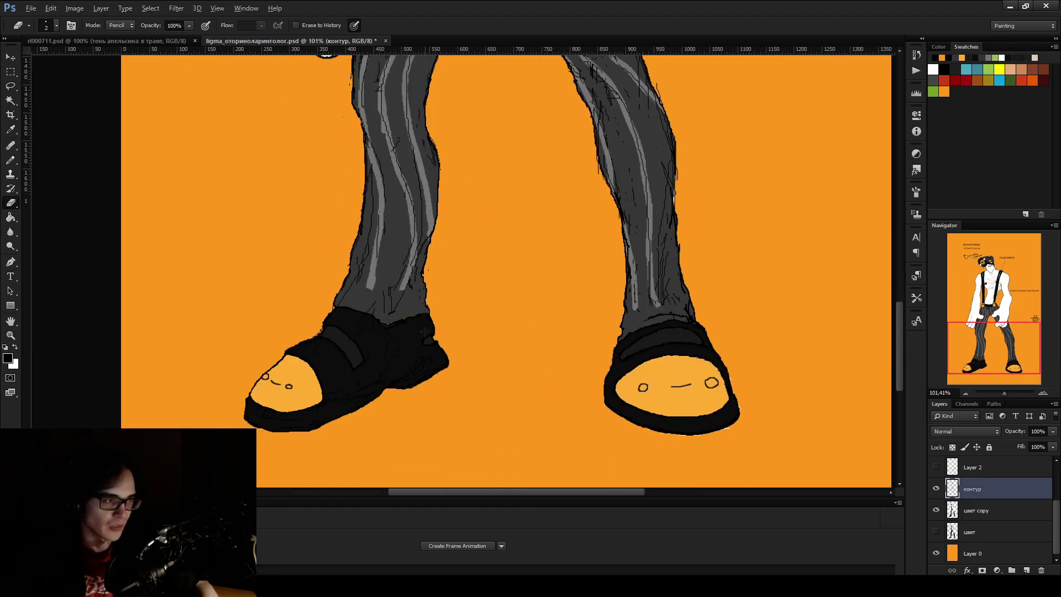
Tidy the outline where the strap meets the character's right shoe and erase the sketch lines inside its toe and upper
{"action": "scroll", "coordinate": [291, 342], "scroll_direction": "up", "scroll_amount": 4}
{"action": "scroll", "coordinate": [291, 343], "scroll_direction": "up", "scroll_amount": 4}
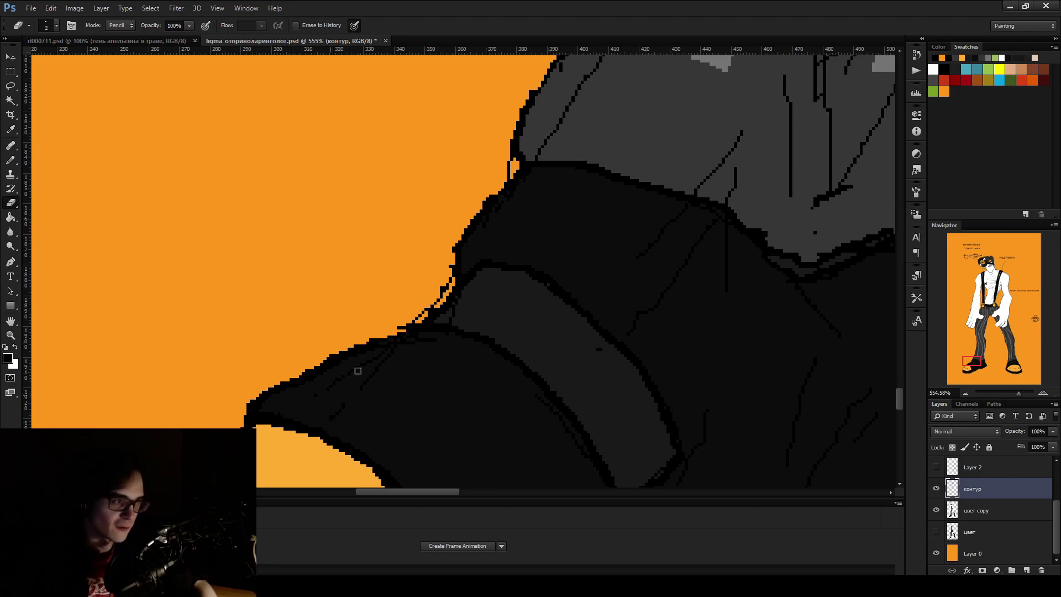
{"action": "key", "text": "b"}
{"action": "left_click_drag", "start_coordinate": [415, 326], "coordinate": [390, 331]}
{"action": "key", "text": "e"}
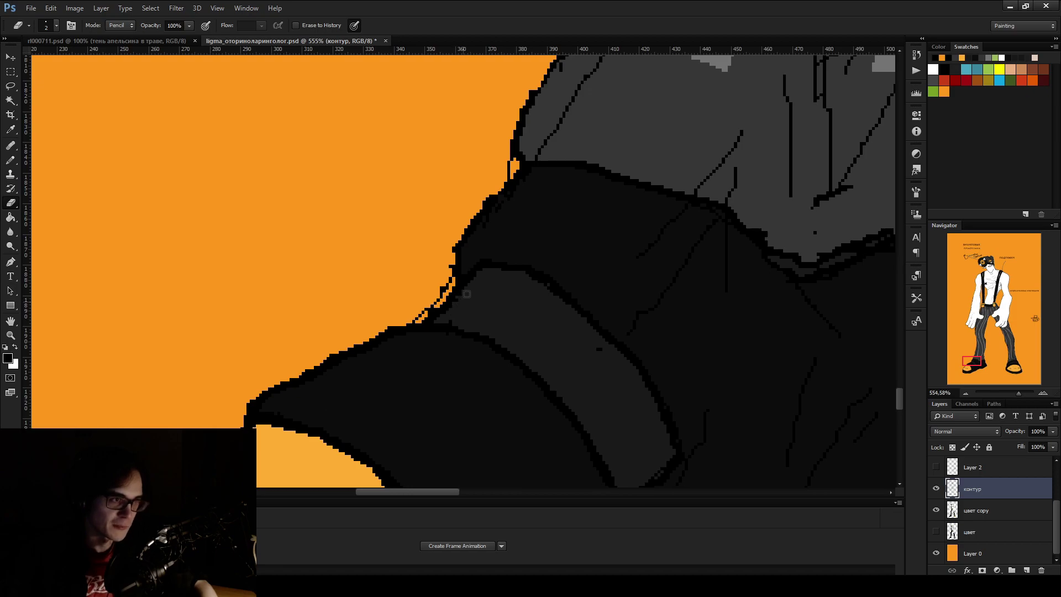
{"action": "key", "text": "b"}
{"action": "key", "text": "e"}
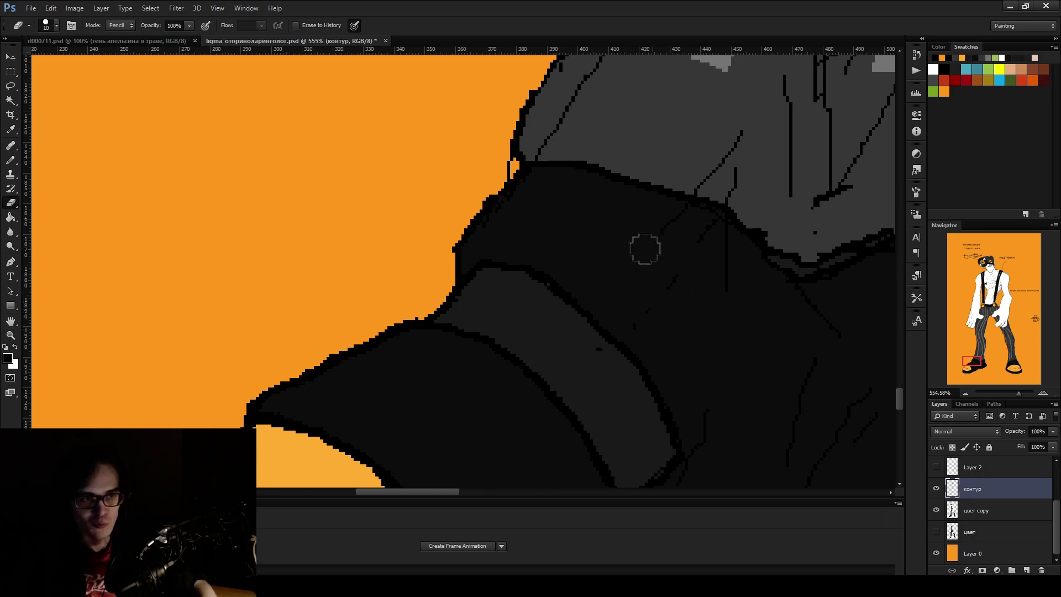
{"action": "mouse_move", "coordinate": [720, 245]}
{"action": "left_mouse_down"}
{"action": "mouse_move", "coordinate": [718, 277]}
{"action": "mouse_move", "coordinate": [670, 284]}
{"action": "mouse_move", "coordinate": [596, 358]}
{"action": "left_mouse_up"}
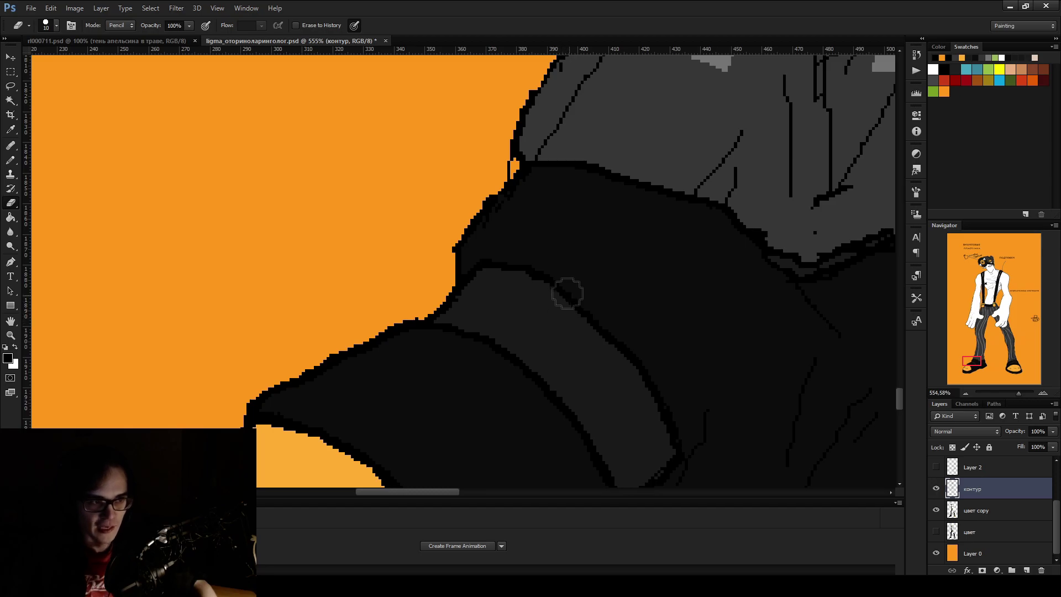
Smooth the outlines of that shoe's strap and ankle, erase the speck on the strap, and save the document
{"action": "scroll", "coordinate": [564, 291], "scroll_direction": "up", "scroll_amount": 3}
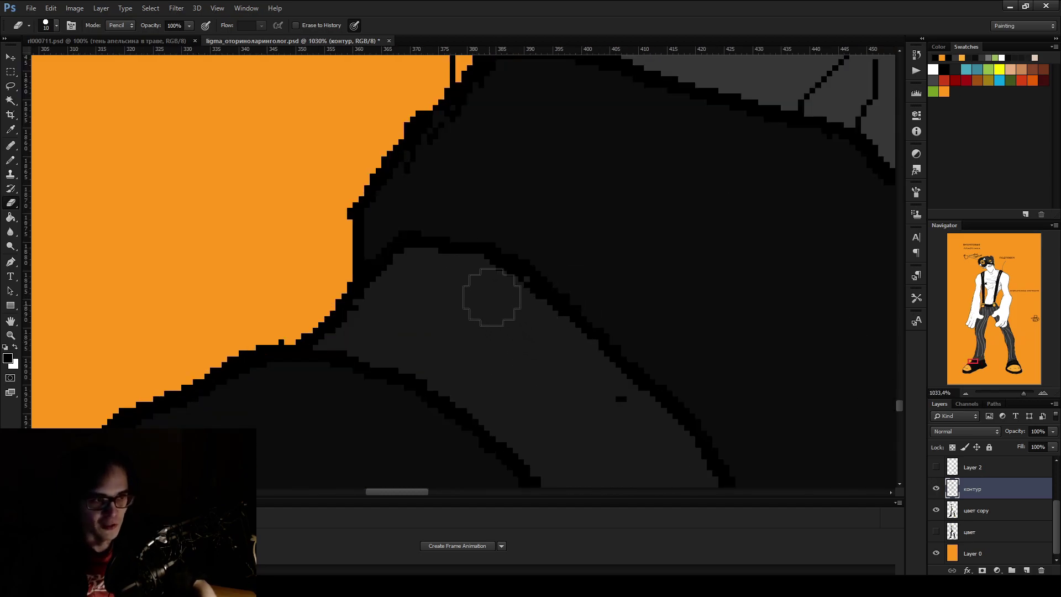
{"action": "left_click_drag", "start_coordinate": [505, 304], "coordinate": [611, 419]}
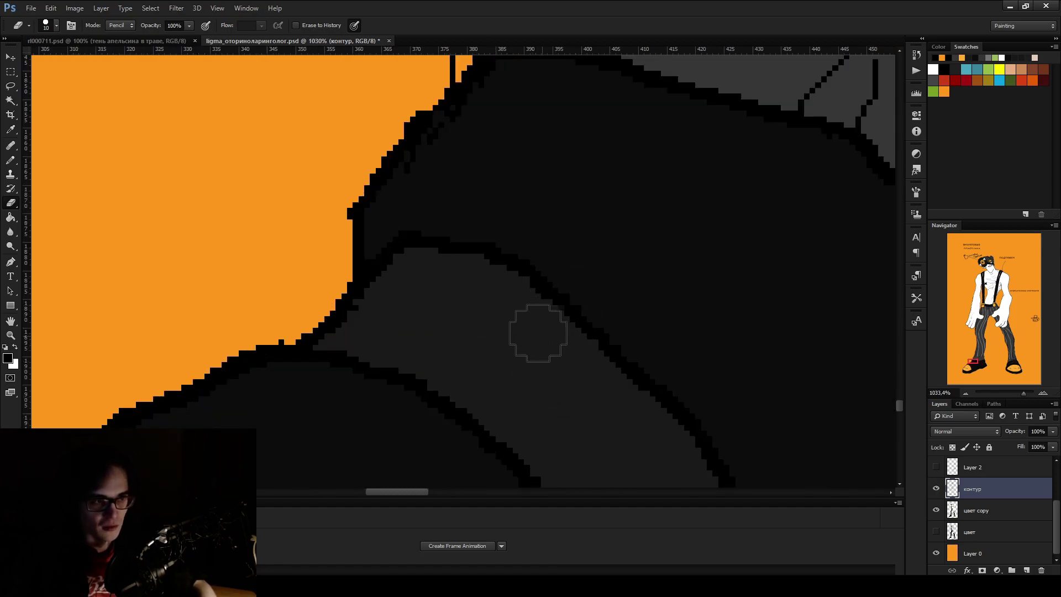
{"action": "key", "text": "b"}
{"action": "key", "text": "e"}
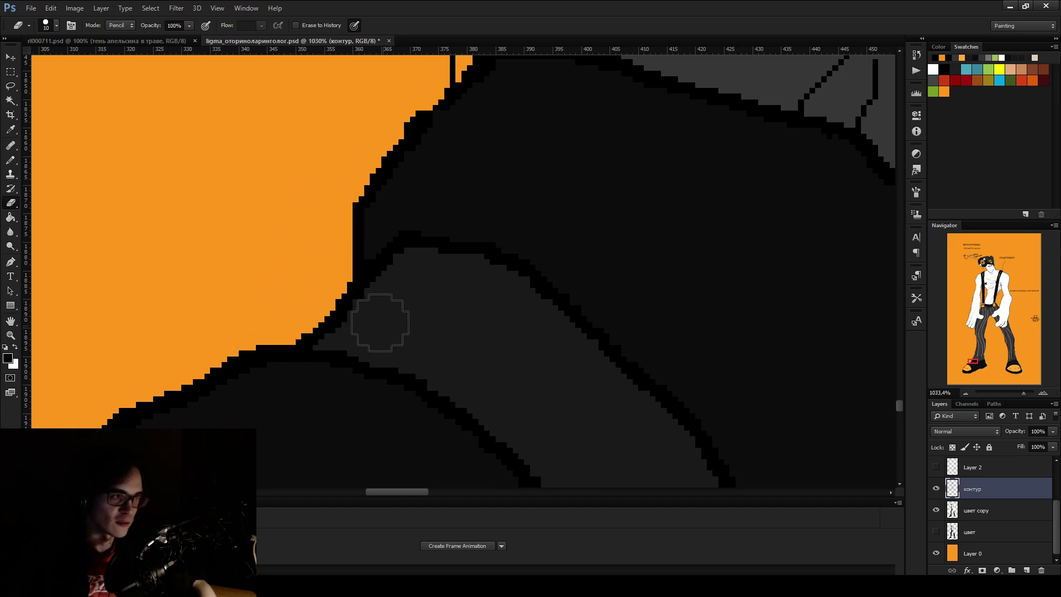
{"action": "key", "text": "ctrl+1"}
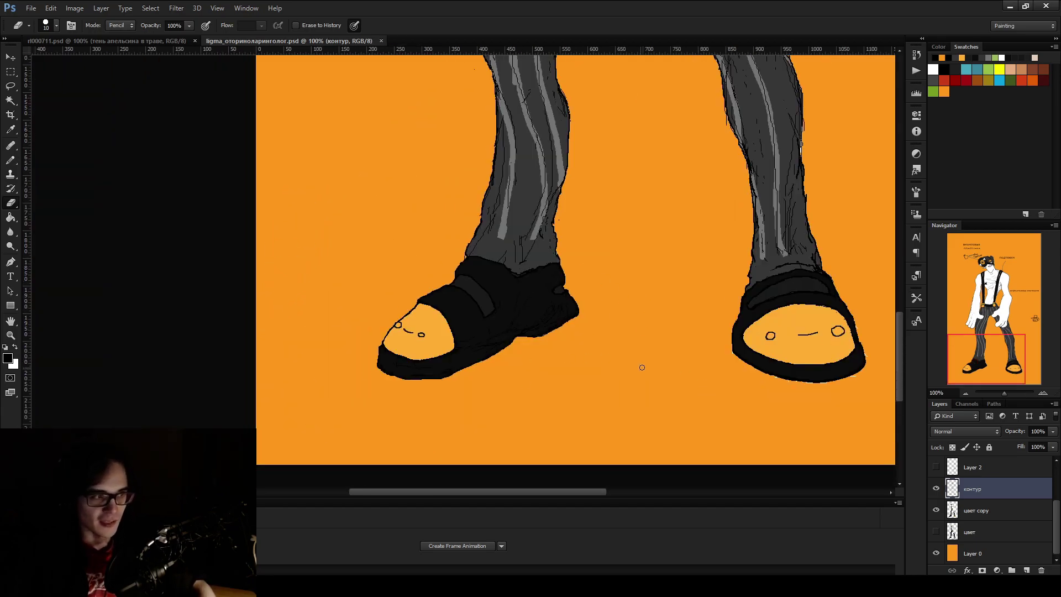
Remove the stray black pixels from the left shoe's toe cap, erasing on контур and painting its light orange on цвет copy
{"action": "scroll", "coordinate": [795, 357], "scroll_direction": "up", "scroll_amount": 8}
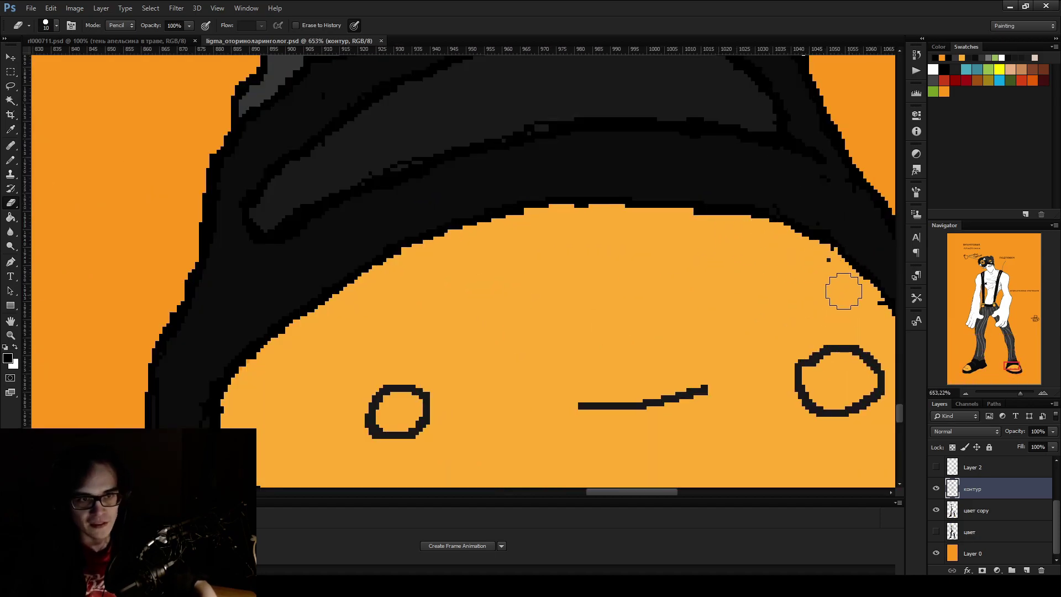
{"action": "left_click_drag", "start_coordinate": [824, 272], "coordinate": [857, 306]}
{"action": "key", "text": "b"}
{"action": "left_click", "coordinate": [769, 286], "text": "alt"}
{"action": "left_click", "coordinate": [1016, 511]}
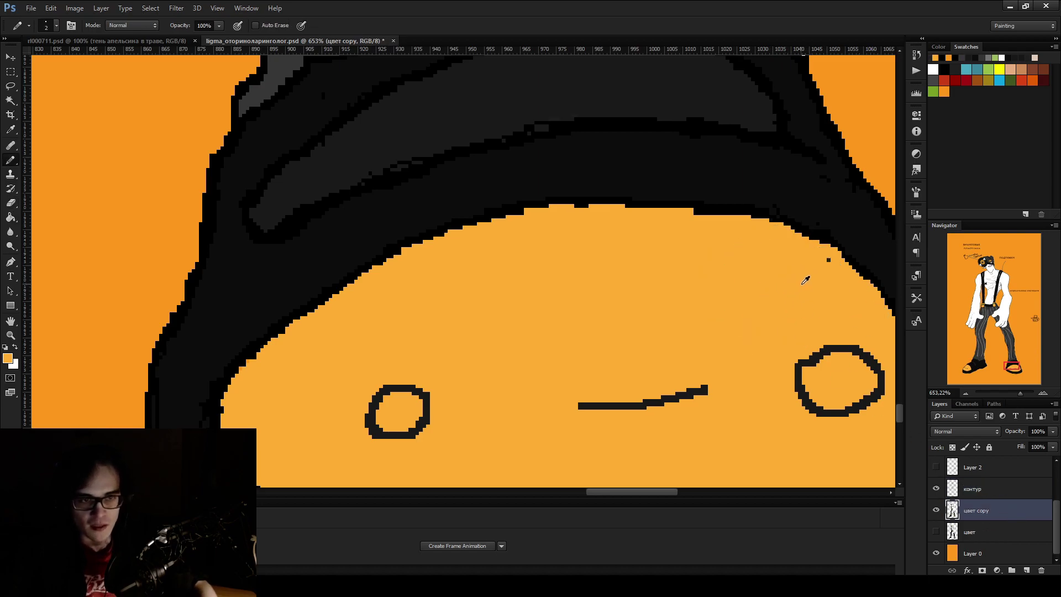
Find the layer holding the white streak outside the left shoe's edge and erase the streak on цвет copy
{"action": "scroll", "coordinate": [829, 263], "scroll_direction": "down", "scroll_amount": 3}
{"action": "scroll", "coordinate": [665, 287], "scroll_direction": "up", "scroll_amount": 6}
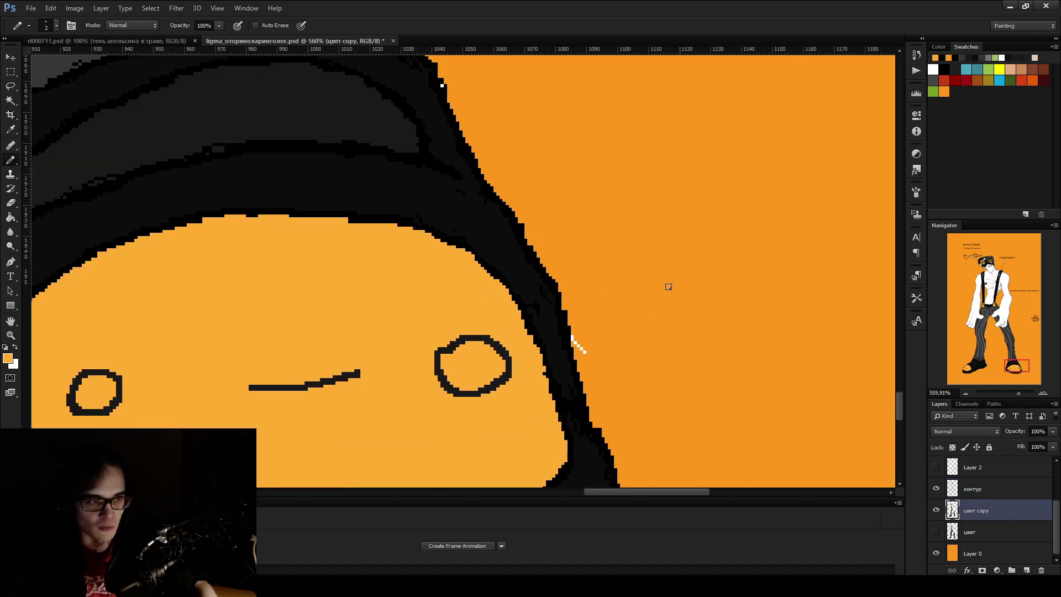
{"action": "left_click", "coordinate": [982, 491]}
{"action": "left_click", "coordinate": [936, 489]}
{"action": "left_click", "coordinate": [936, 489]}
{"action": "left_click", "coordinate": [942, 515]}
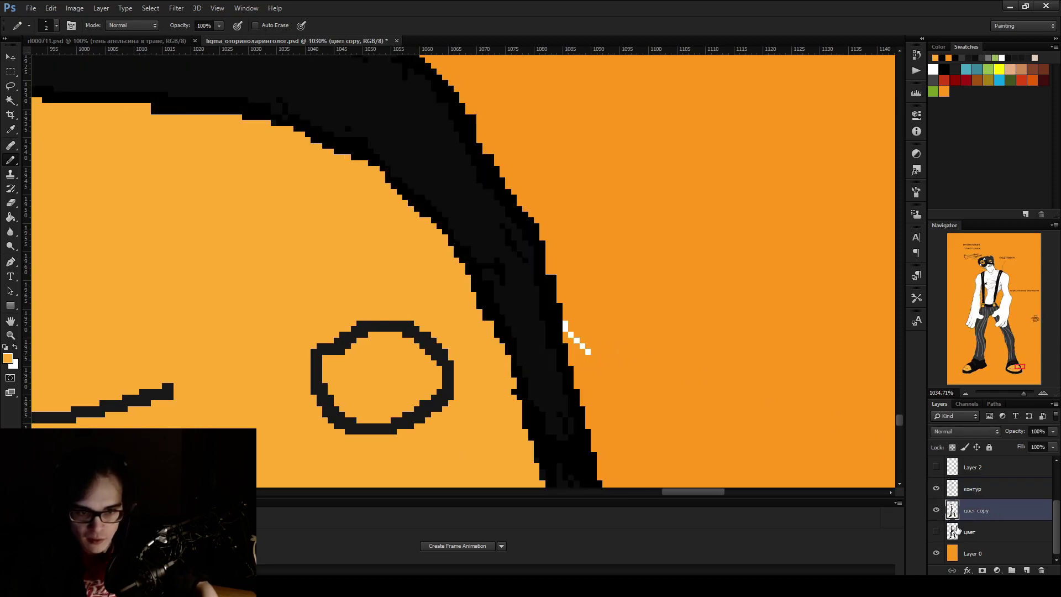
{"action": "left_click", "coordinate": [936, 510]}
{"action": "left_click", "coordinate": [936, 511]}
{"action": "key", "text": "e"}
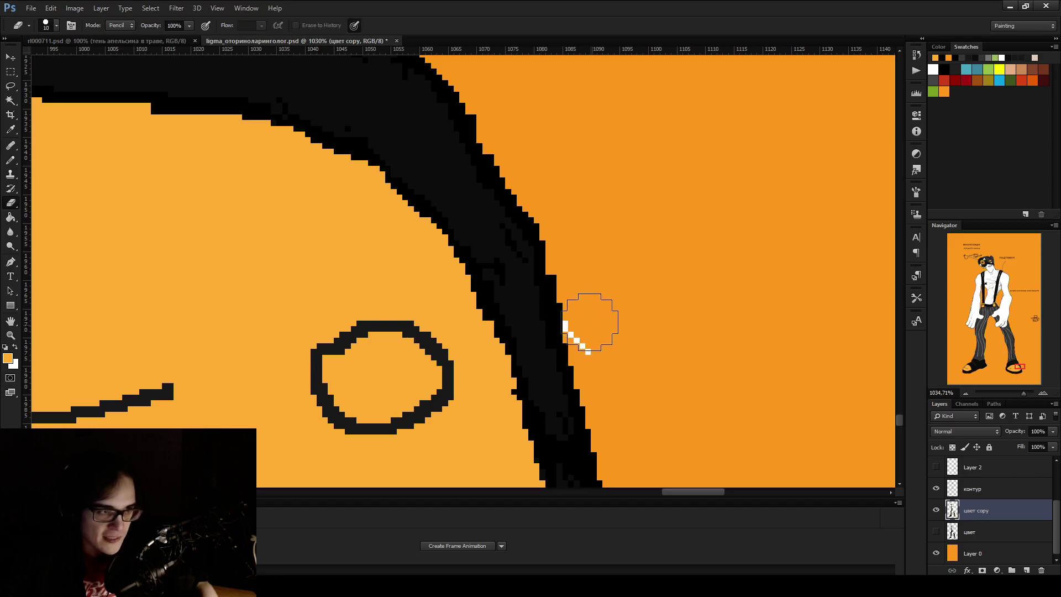
Erase the remaining white pixels around the outer corner and along the underside of the left shoe's sole
{"action": "scroll", "coordinate": [585, 284], "scroll_direction": "down", "scroll_amount": 2}
{"action": "scroll", "coordinate": [569, 249], "scroll_direction": "down", "scroll_amount": 2}
{"action": "scroll", "coordinate": [592, 290], "scroll_direction": "up", "scroll_amount": 3}
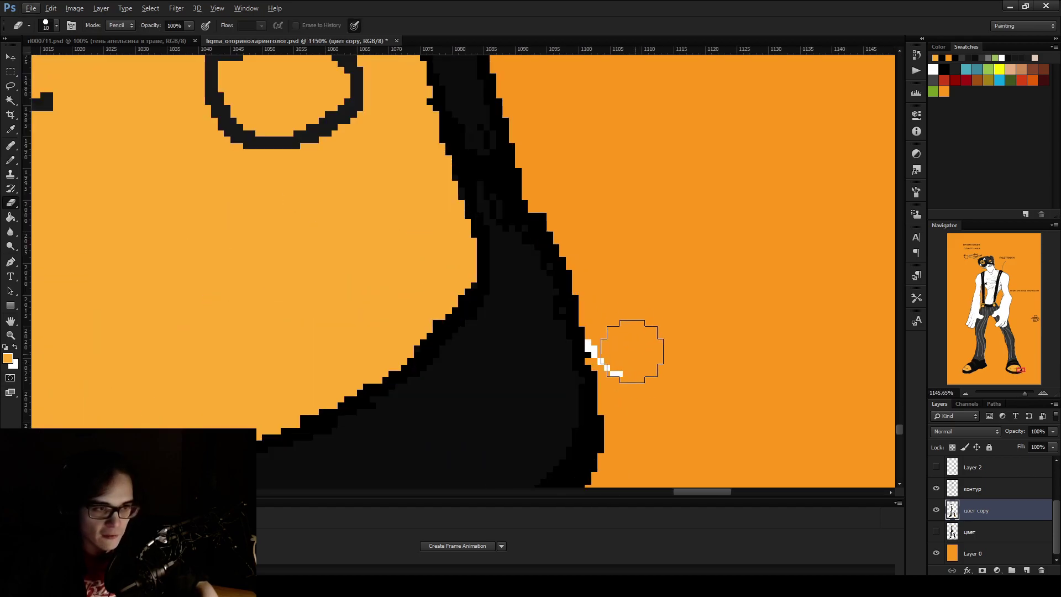
{"action": "scroll", "coordinate": [649, 222], "scroll_direction": "down", "scroll_amount": 5}
{"action": "scroll", "coordinate": [587, 299], "scroll_direction": "up", "scroll_amount": 4}
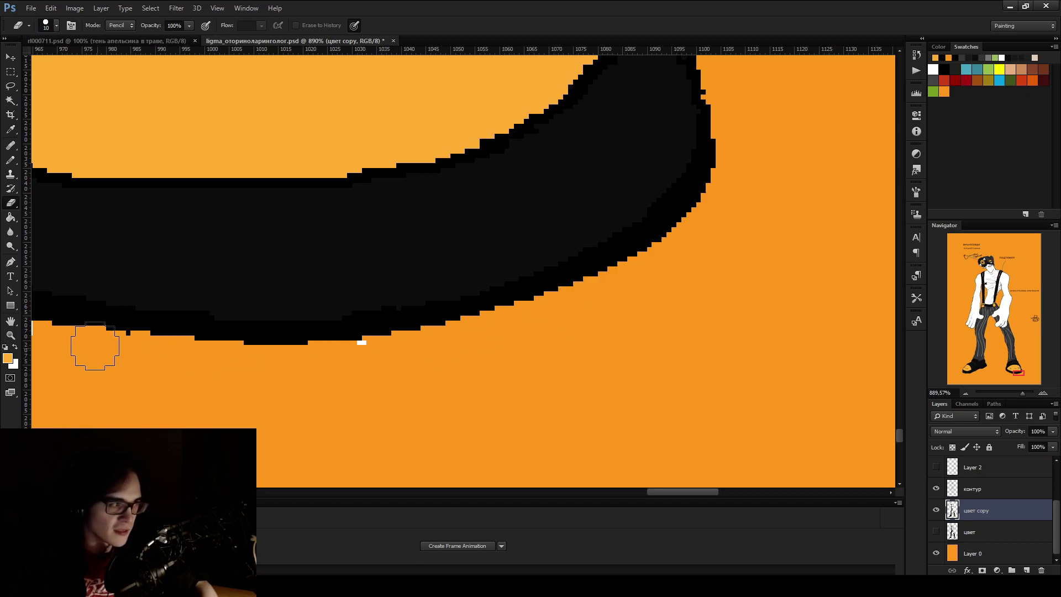
{"action": "scroll", "coordinate": [547, 313], "scroll_direction": "down", "scroll_amount": 3}
{"action": "scroll", "coordinate": [218, 304], "scroll_direction": "up", "scroll_amount": 2}
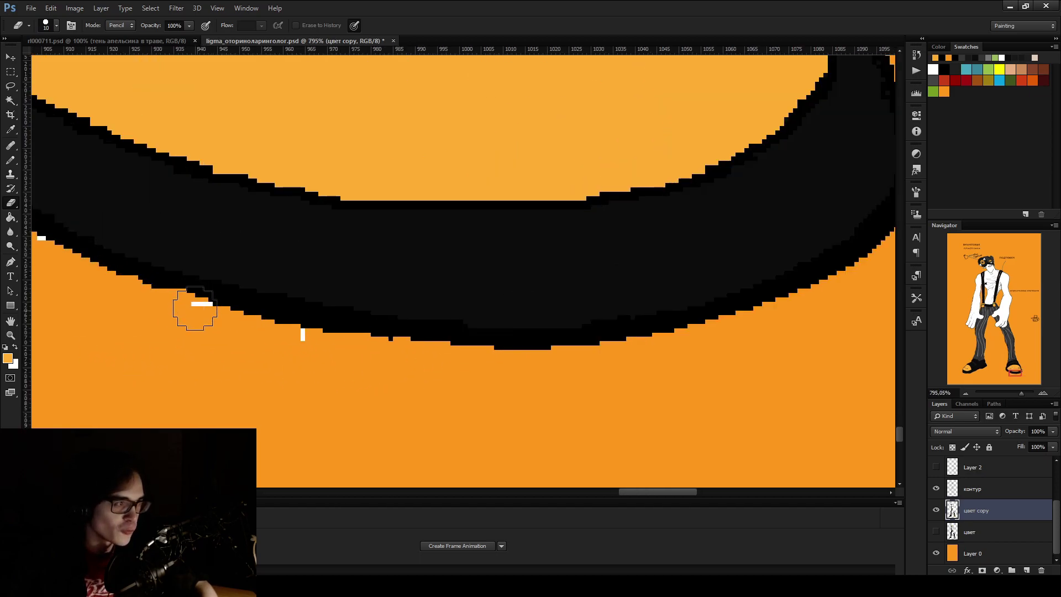
{"action": "scroll", "coordinate": [267, 343], "scroll_direction": "down", "scroll_amount": 3}
{"action": "scroll", "coordinate": [108, 280], "scroll_direction": "up", "scroll_amount": 3}
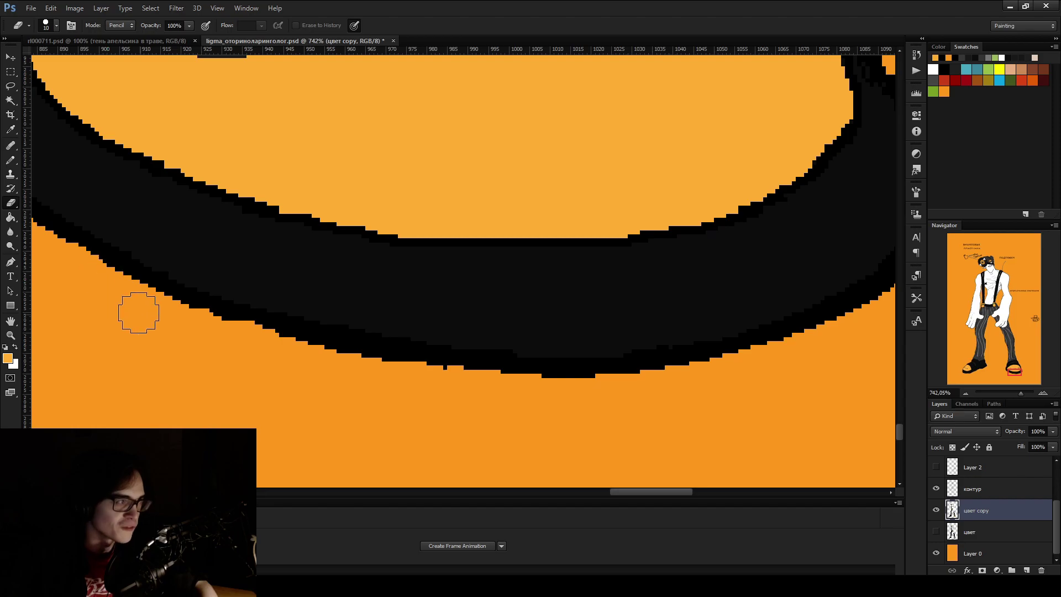
Check the left shoe's sole outline, both feet and the character's head for remaining stray pixels
{"action": "scroll", "coordinate": [138, 310], "scroll_direction": "down", "scroll_amount": 3}
{"action": "scroll", "coordinate": [102, 279], "scroll_direction": "up", "scroll_amount": 1}
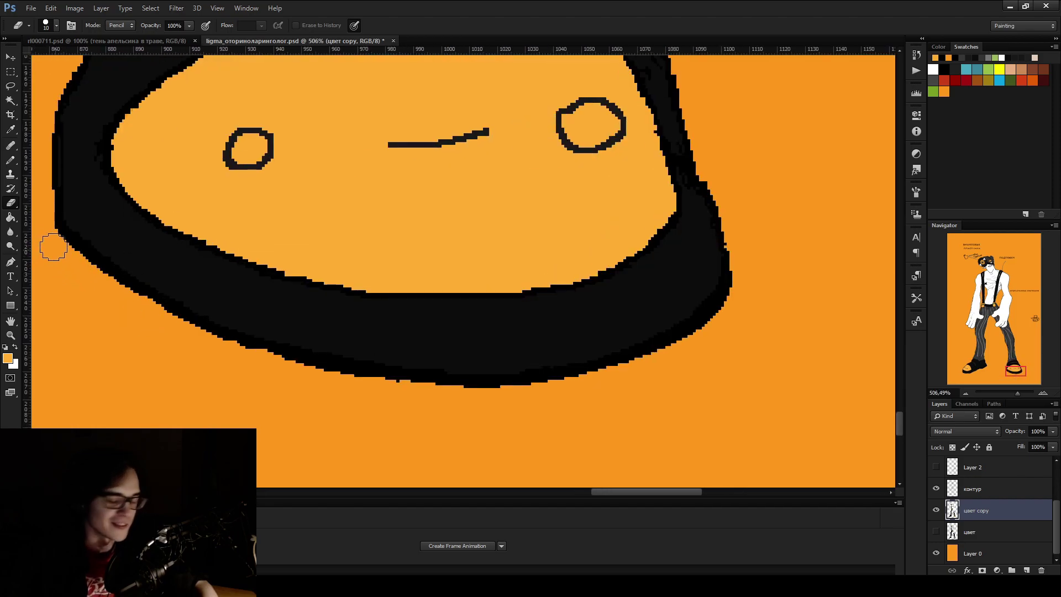
{"action": "scroll", "coordinate": [196, 280], "scroll_direction": "down", "scroll_amount": 2}
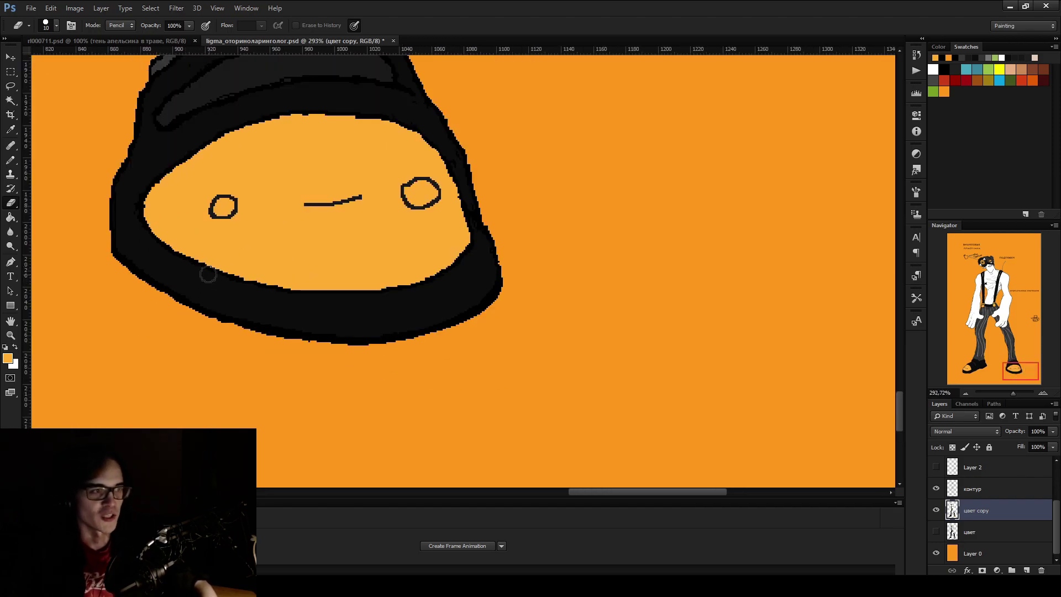
{"action": "scroll", "coordinate": [513, 152], "scroll_direction": "up", "scroll_amount": 1}
{"action": "scroll", "coordinate": [515, 141], "scroll_direction": "down", "scroll_amount": 3}
{"action": "scroll", "coordinate": [518, 126], "scroll_direction": "down", "scroll_amount": 4}
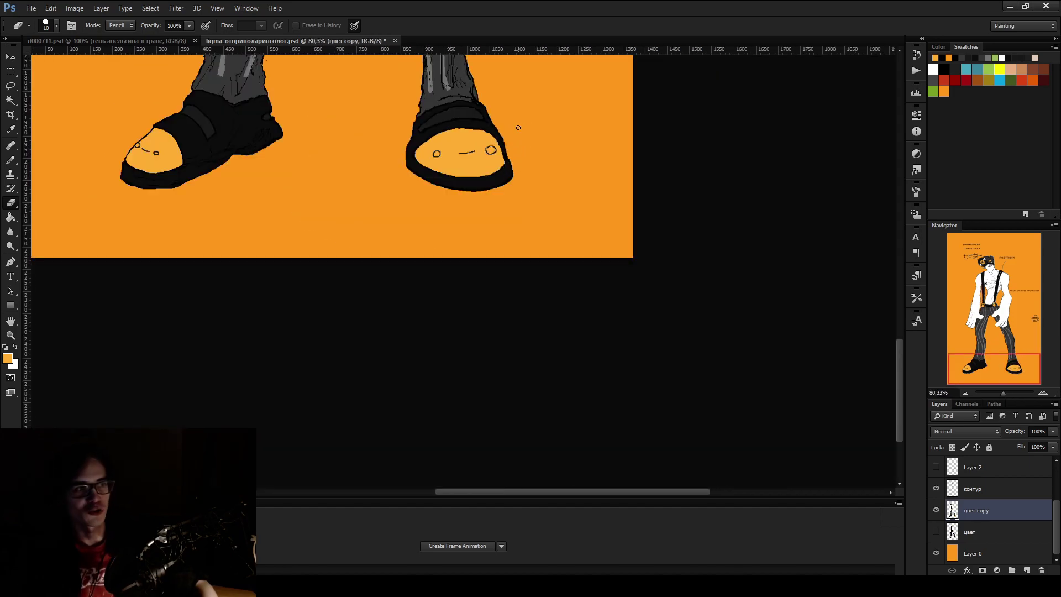
{"action": "scroll", "coordinate": [445, 214], "scroll_direction": "up", "scroll_amount": 1}
{"action": "scroll", "coordinate": [442, 127], "scroll_direction": "up", "scroll_amount": 5}
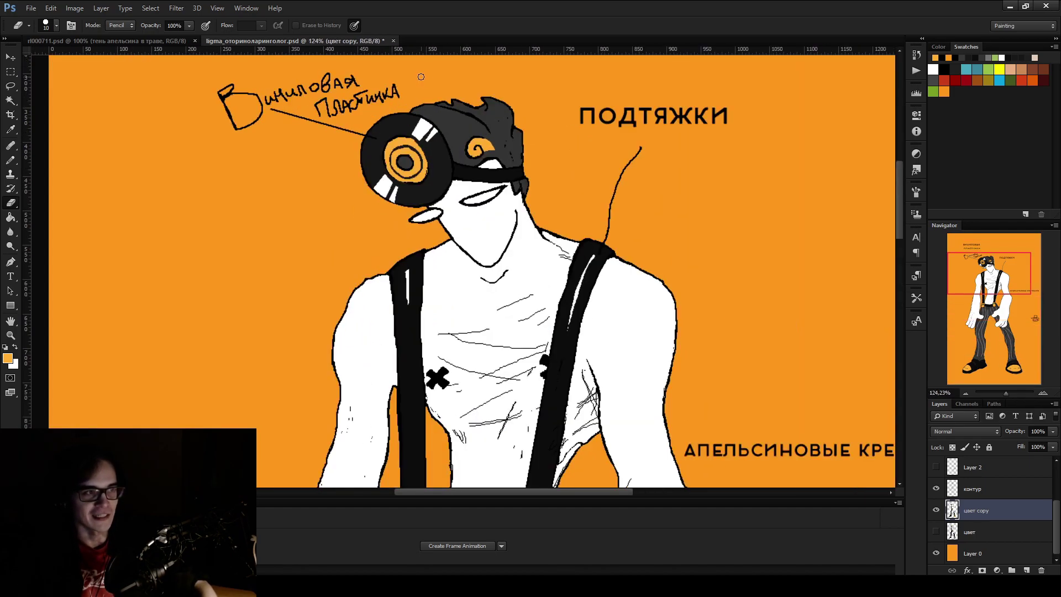
{"action": "scroll", "coordinate": [460, 120], "scroll_direction": "up", "scroll_amount": 1}
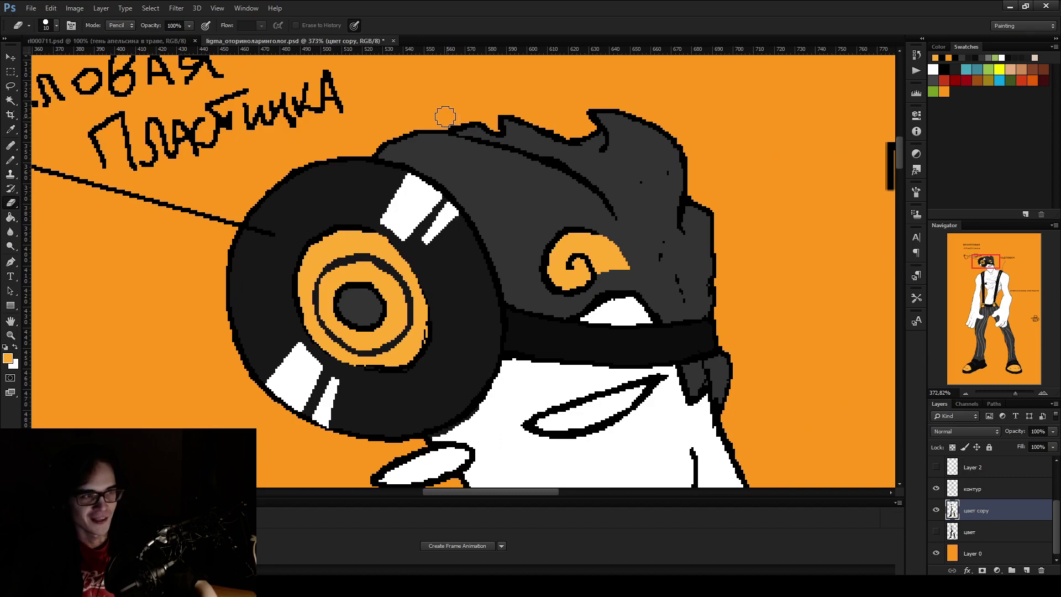
{"action": "scroll", "coordinate": [442, 119], "scroll_direction": "down", "scroll_amount": 2}
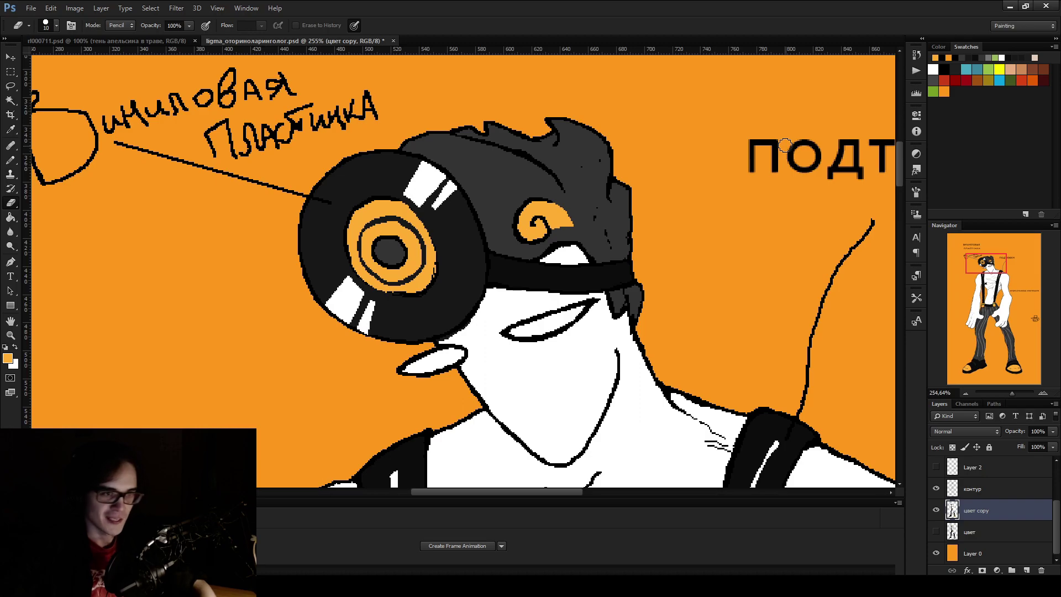
With a black 1 px pencil on контур, thicken the top of the arched outline over the white gap above the mask strap
{"action": "key", "text": "b"}
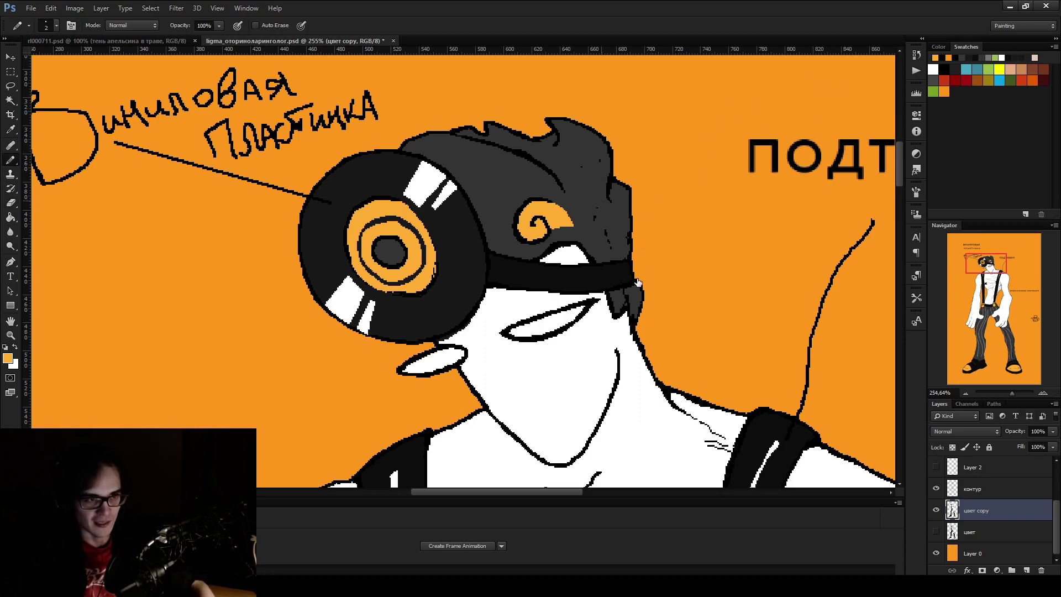
{"action": "scroll", "coordinate": [572, 282], "scroll_direction": "up", "scroll_amount": 10}
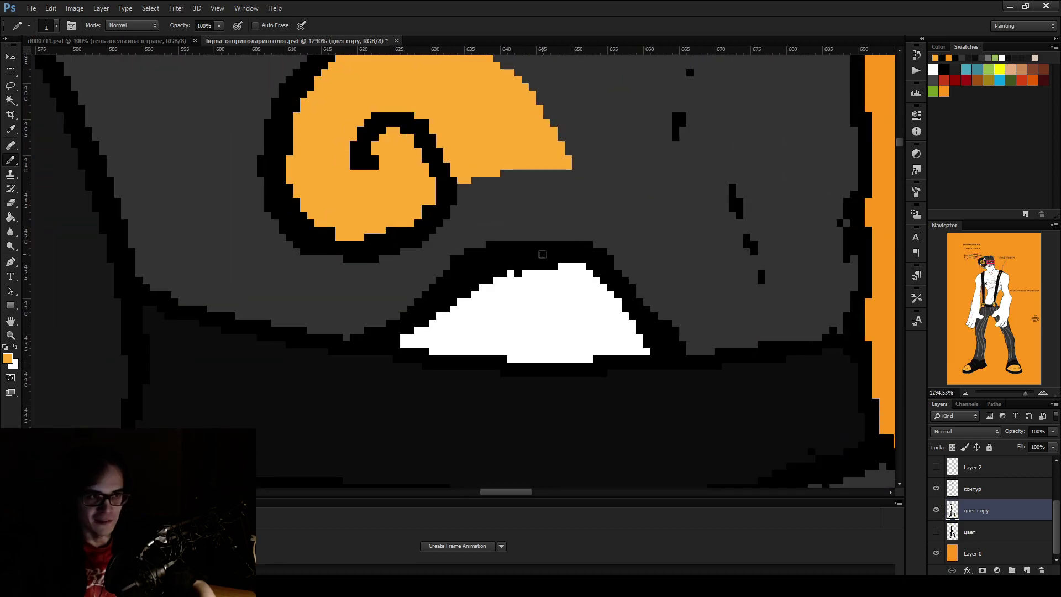
{"action": "left_click", "coordinate": [506, 246], "text": "alt"}
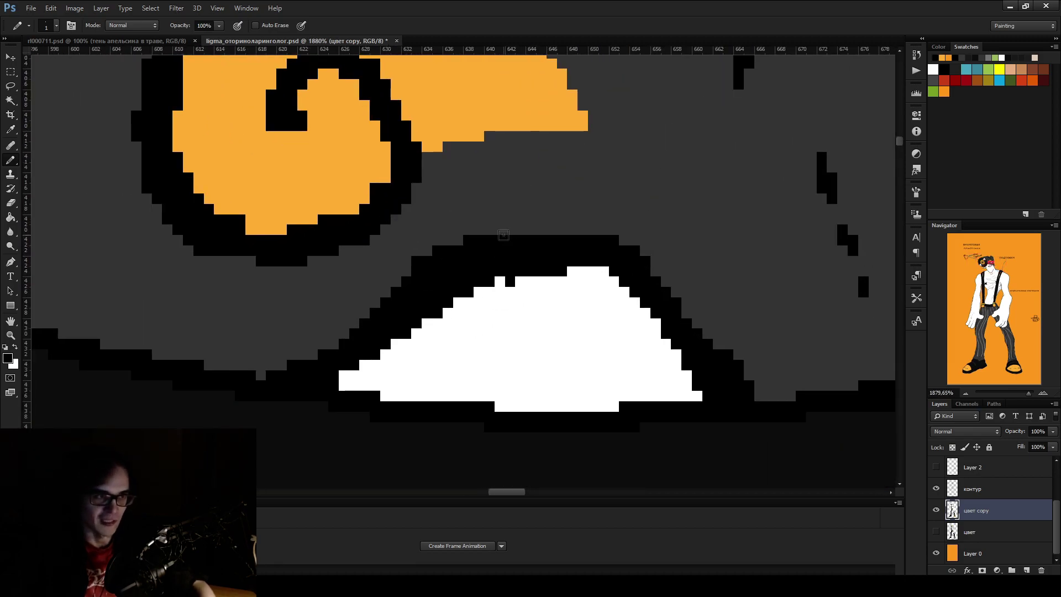
{"action": "left_click", "coordinate": [936, 510]}
{"action": "left_click", "coordinate": [936, 510]}
{"action": "key", "text": "alt+bracketright"}
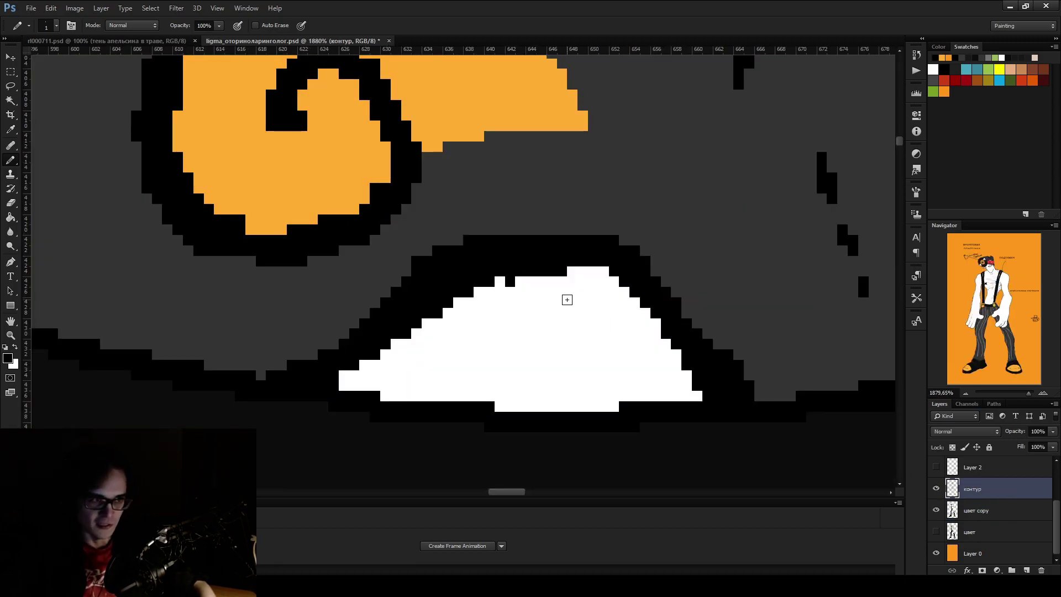
{"action": "left_click", "coordinate": [936, 489]}
{"action": "left_click", "coordinate": [936, 489]}
{"action": "mouse_move", "coordinate": [495, 233]}
{"action": "left_mouse_down"}
{"action": "mouse_move", "coordinate": [594, 229]}
{"action": "mouse_move", "coordinate": [544, 232]}
{"action": "left_mouse_up"}
Erase the stray black pixels along the inside of the arch outline on контур, reducing the eraser to 2 px for the last ones
{"action": "key", "text": "e"}
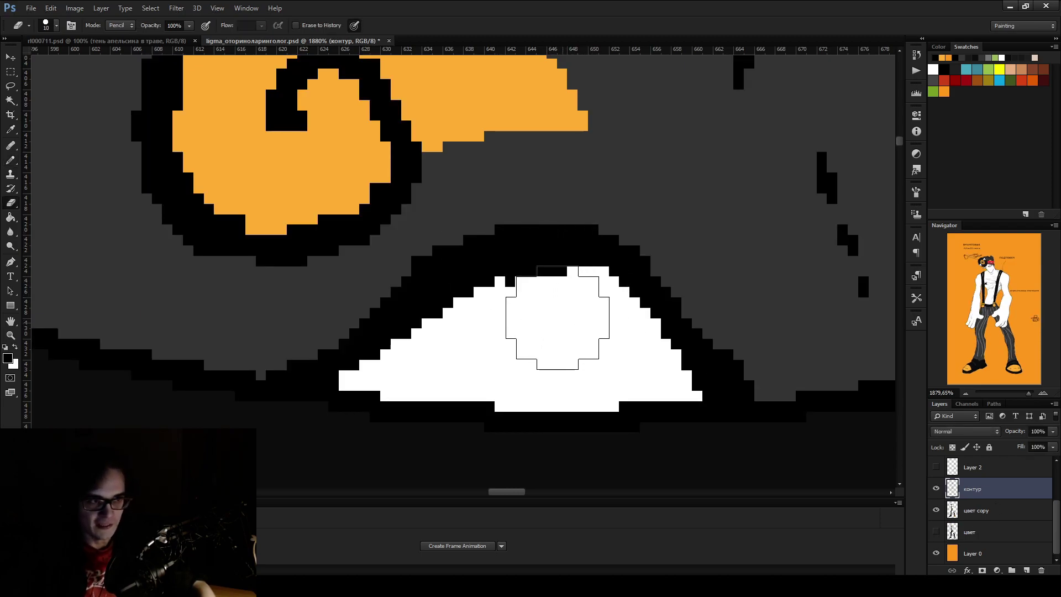
{"action": "left_click", "coordinate": [552, 304]}
{"action": "scroll", "coordinate": [774, 219], "scroll_direction": "down", "scroll_amount": 3}
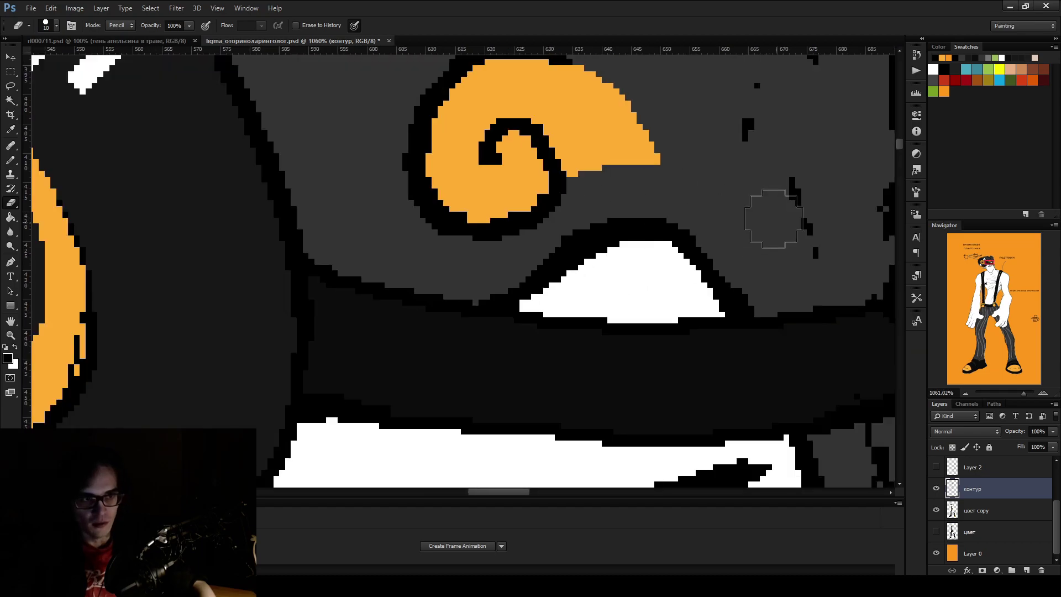
{"action": "scroll", "coordinate": [584, 237], "scroll_direction": "up", "scroll_amount": 2}
{"action": "key", "text": "bracketleft"}
{"action": "key", "text": "bracketleft"}
{"action": "key", "text": "bracketleft"}
{"action": "key", "text": "bracketleft"}
{"action": "key", "text": "bracketleft"}
{"action": "key", "text": "bracketleft"}
{"action": "key", "text": "bracketleft"}
{"action": "key", "text": "bracketleft"}
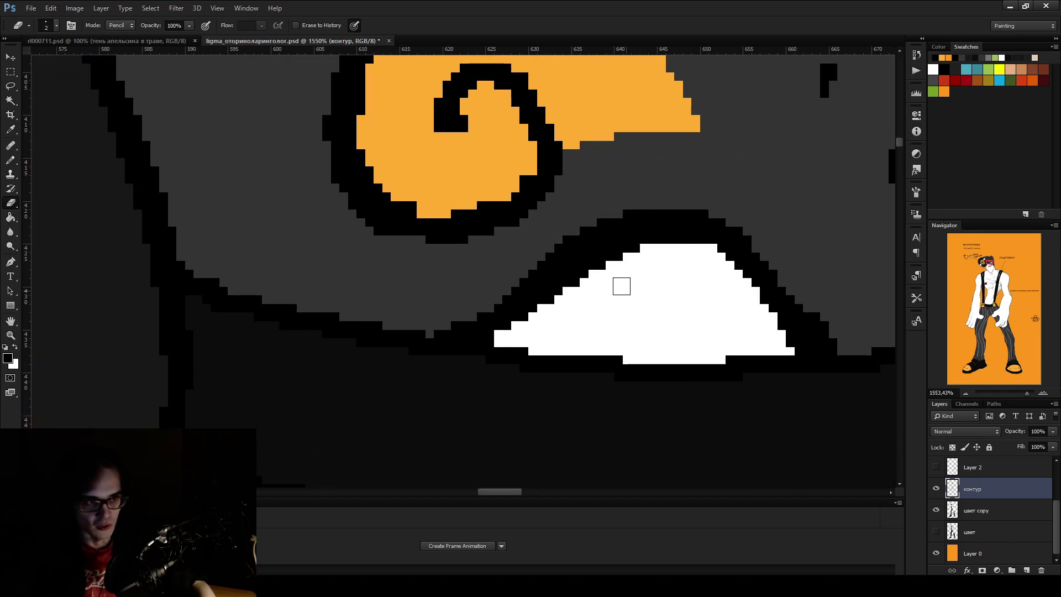
{"action": "left_click", "coordinate": [607, 263]}
Try to outline the orange spiral's open side in black and extend its lower edge with its light orange
{"action": "key", "text": "b"}
{"action": "scroll", "coordinate": [682, 238], "scroll_direction": "down", "scroll_amount": 2}
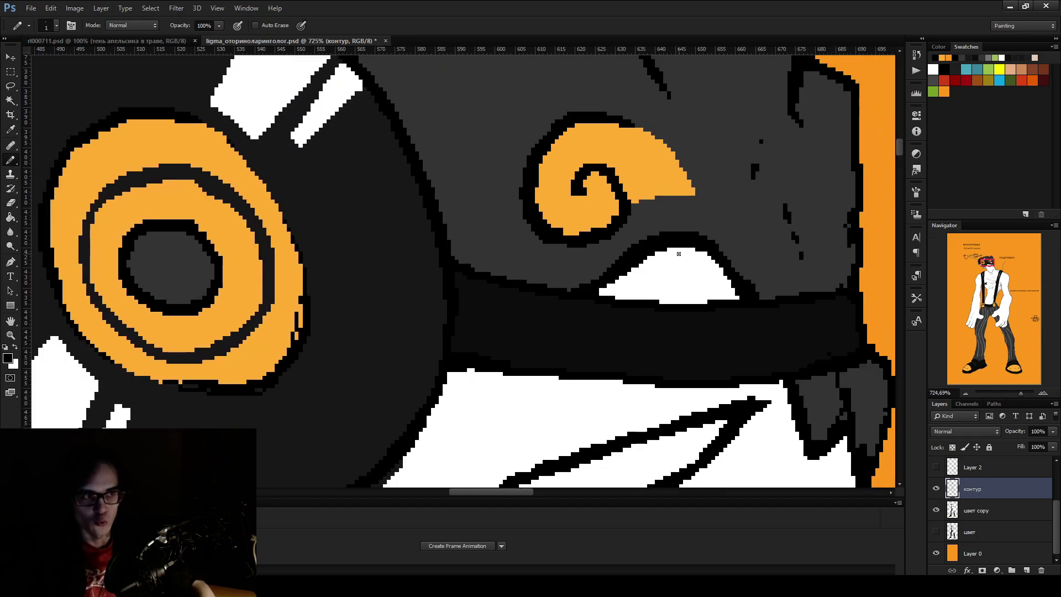
{"action": "scroll", "coordinate": [572, 209], "scroll_direction": "up", "scroll_amount": 2}
{"action": "mouse_move", "coordinate": [607, 133]}
{"action": "left_mouse_down"}
{"action": "mouse_move", "coordinate": [641, 145]}
{"action": "mouse_move", "coordinate": [691, 210]}
{"action": "mouse_move", "coordinate": [709, 256]}
{"action": "mouse_move", "coordinate": [688, 285]}
{"action": "mouse_move", "coordinate": [698, 275]}
{"action": "mouse_move", "coordinate": [672, 258]}
{"action": "left_mouse_up"}
{"action": "left_click", "coordinate": [712, 249]}
{"action": "left_click", "coordinate": [639, 243], "text": "alt"}
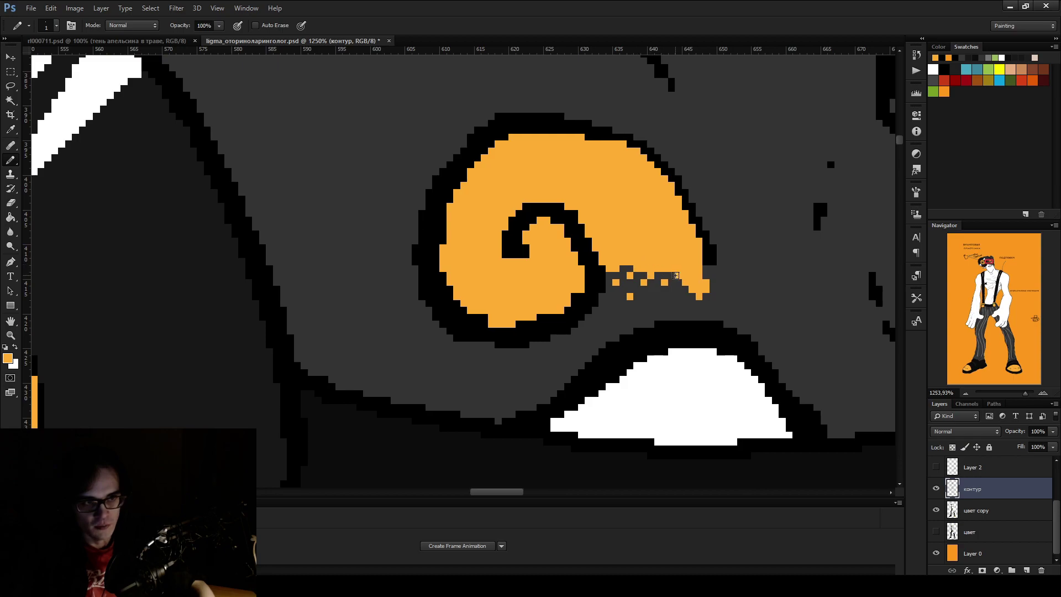
{"action": "mouse_move", "coordinate": [704, 268]}
{"action": "left_mouse_down"}
{"action": "mouse_move", "coordinate": [715, 312]}
{"action": "mouse_move", "coordinate": [714, 298]}
{"action": "mouse_move", "coordinate": [666, 282]}
{"action": "left_mouse_up"}
{"action": "key", "text": "d"}
{"action": "key", "text": "ctrl+1"}
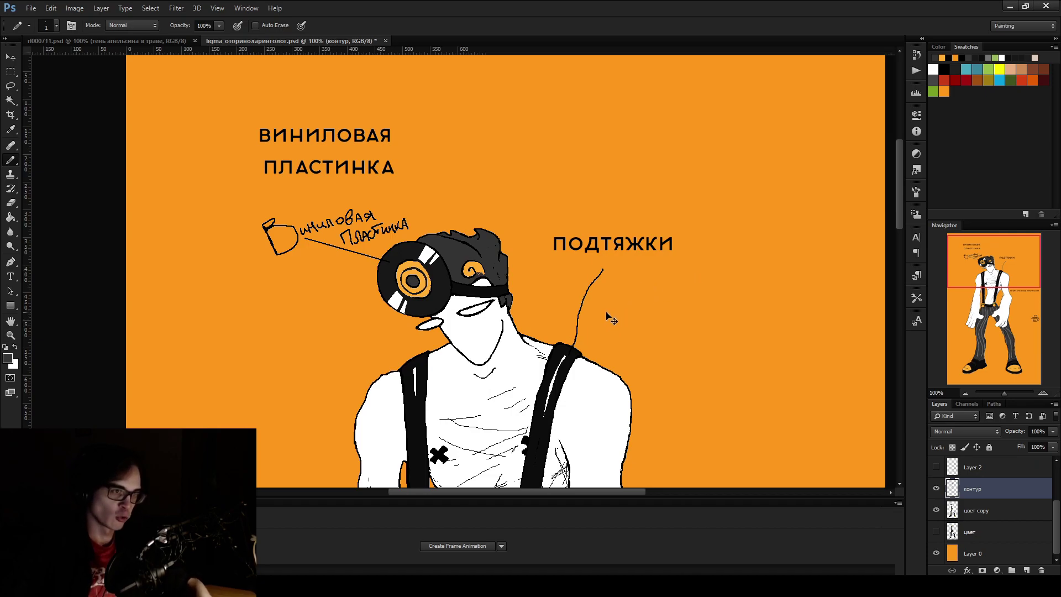
Erase the stray black marks inside the lower-right edge of the vinyl record's orange label and patch its black outline on контур
{"action": "scroll", "coordinate": [522, 303], "scroll_direction": "up", "scroll_amount": 5}
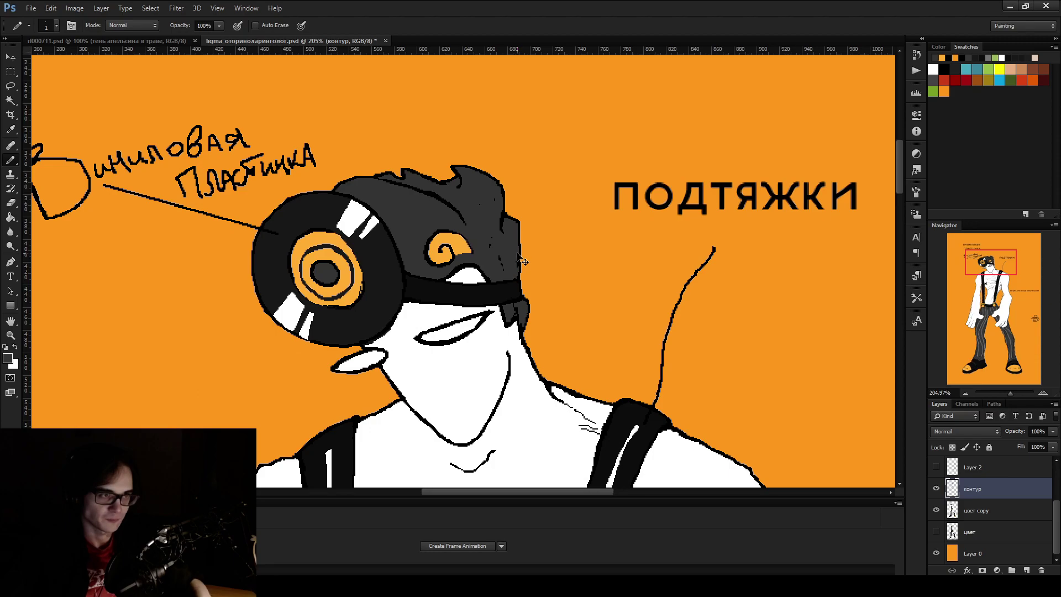
{"action": "scroll", "coordinate": [520, 262], "scroll_direction": "down", "scroll_amount": 3}
{"action": "scroll", "coordinate": [531, 248], "scroll_direction": "up", "scroll_amount": 5}
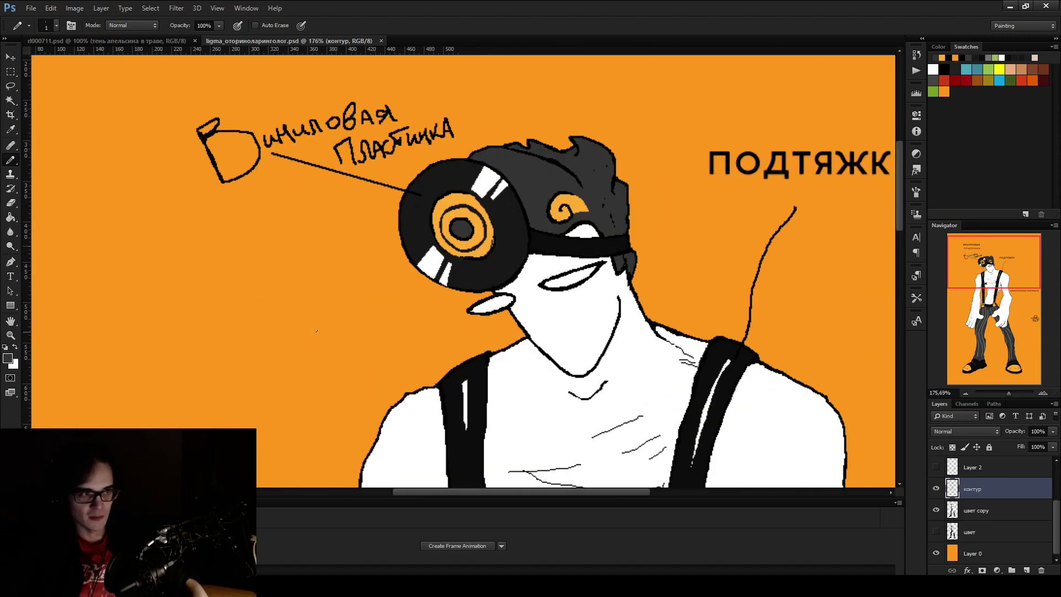
{"action": "scroll", "coordinate": [546, 235], "scroll_direction": "down", "scroll_amount": 4}
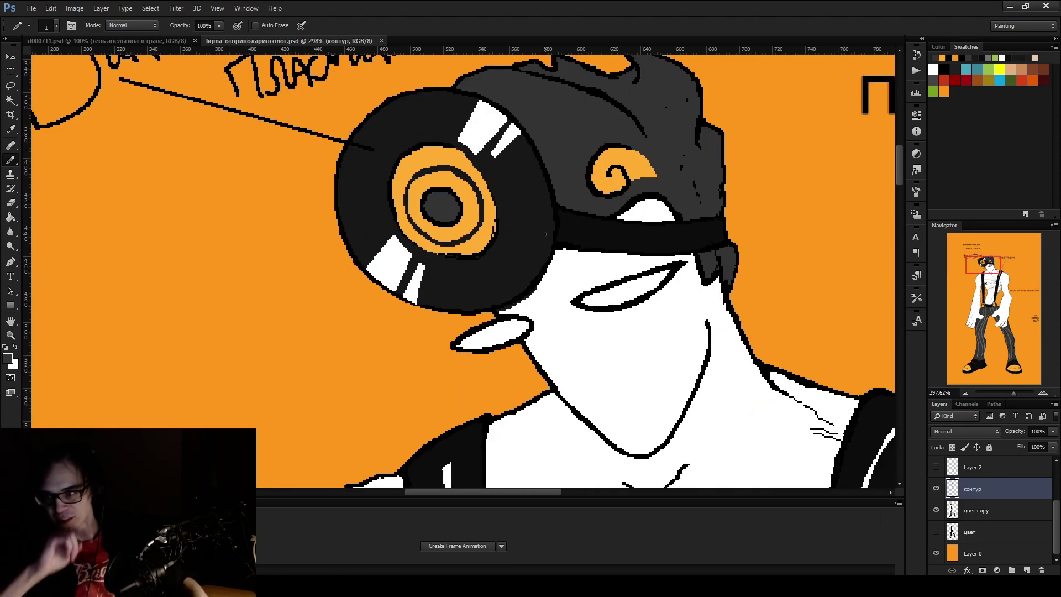
{"action": "scroll", "coordinate": [286, 290], "scroll_direction": "up", "scroll_amount": 8}
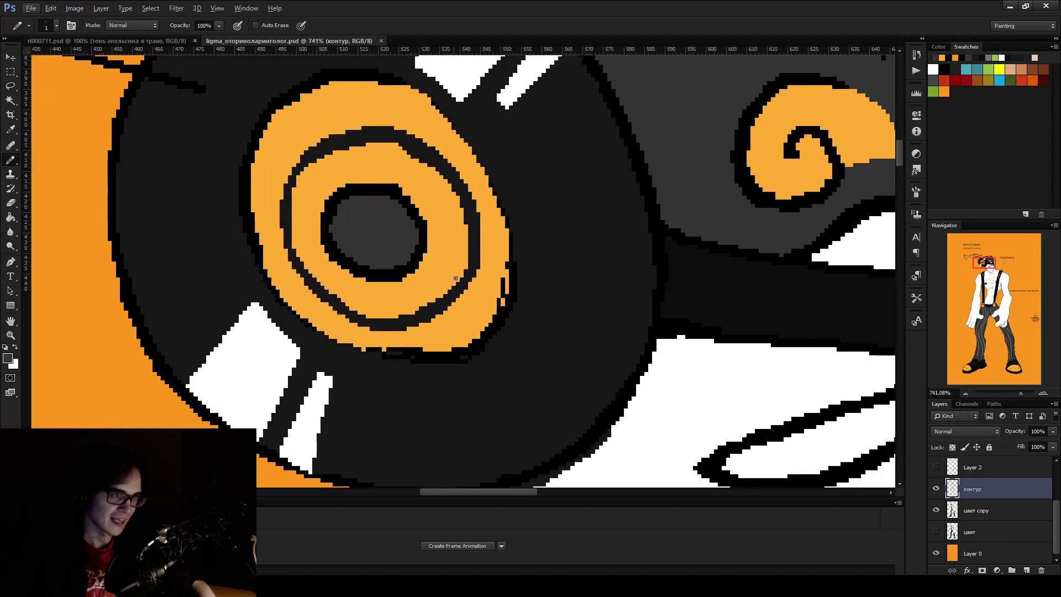
{"action": "key", "text": "e"}
{"action": "left_click", "coordinate": [502, 292]}
{"action": "key", "text": "b"}
{"action": "scroll", "coordinate": [520, 287], "scroll_direction": "up", "scroll_amount": 3}
{"action": "left_click", "coordinate": [505, 306]}
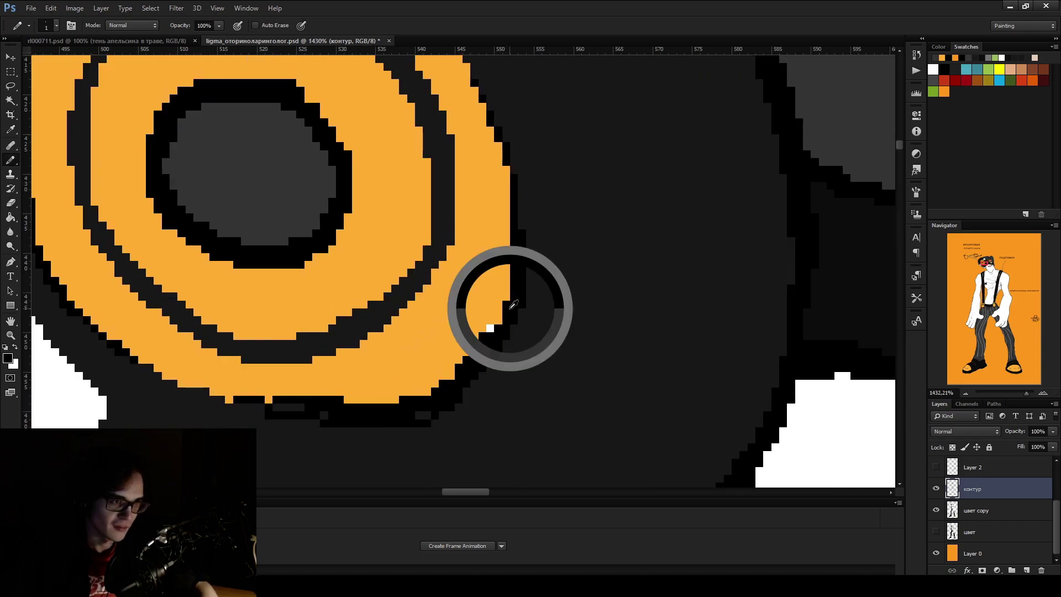
Trim the excess black pixels beneath the lower-right outline of the record's orange label on контур
{"action": "scroll", "coordinate": [442, 398], "scroll_direction": "down", "scroll_amount": 1}
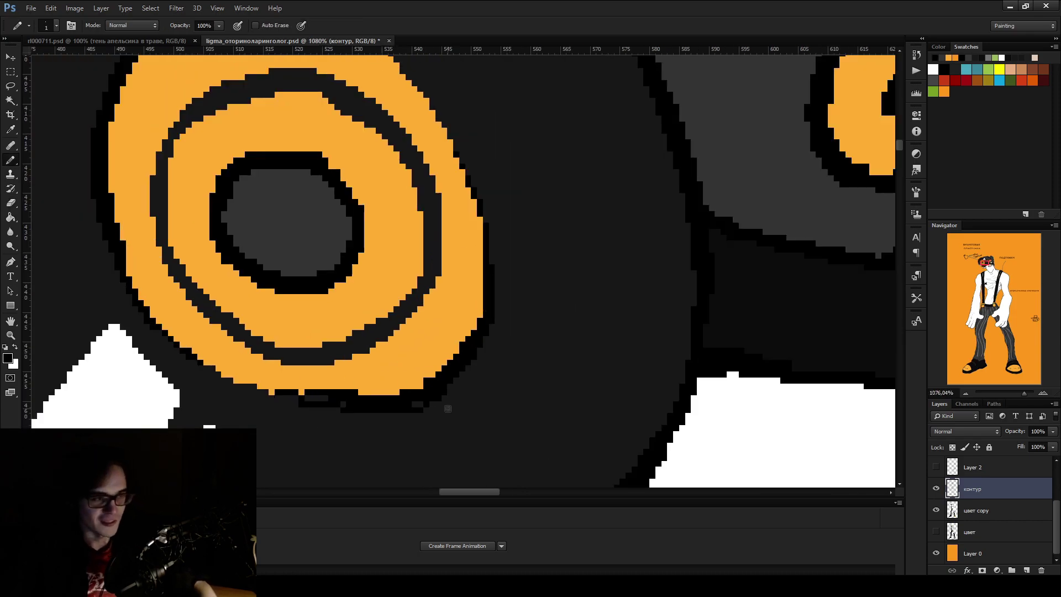
{"action": "scroll", "coordinate": [448, 405], "scroll_direction": "up", "scroll_amount": 3}
{"action": "key", "text": "e"}
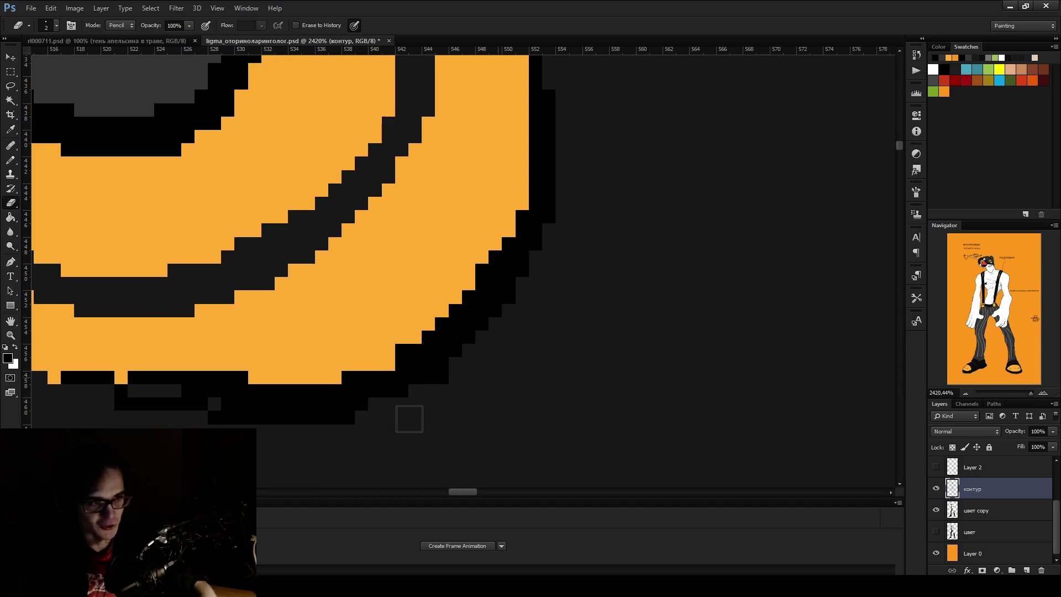
{"action": "scroll", "coordinate": [457, 393], "scroll_direction": "down", "scroll_amount": 10}
{"action": "scroll", "coordinate": [489, 274], "scroll_direction": "up", "scroll_amount": 2}
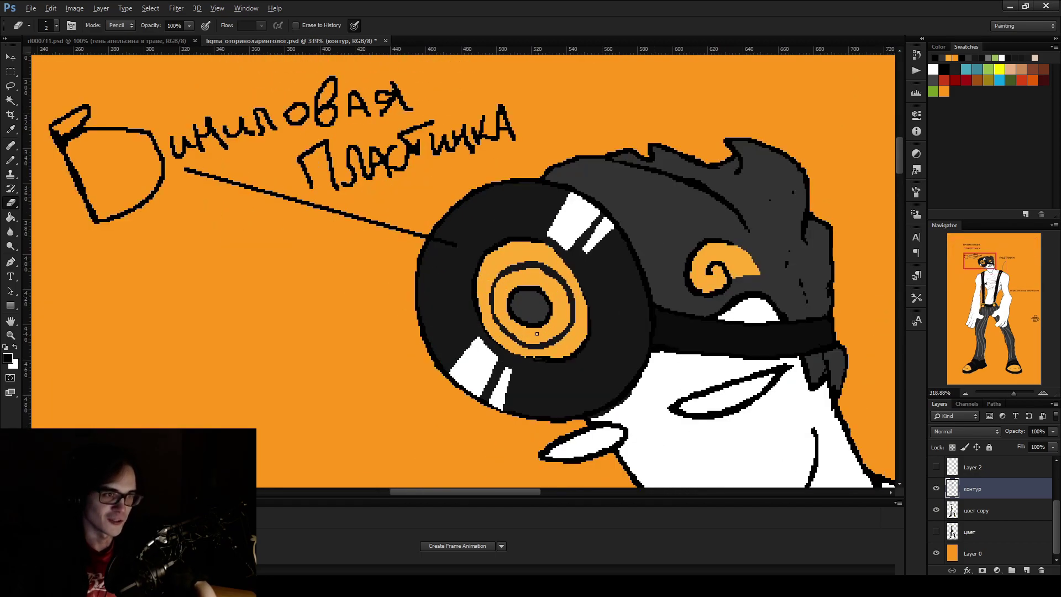
Paint white on цвет copy over the dark grey fringe outside the record's lower-right outline, next to the face
{"action": "scroll", "coordinate": [489, 409], "scroll_direction": "up", "scroll_amount": 2}
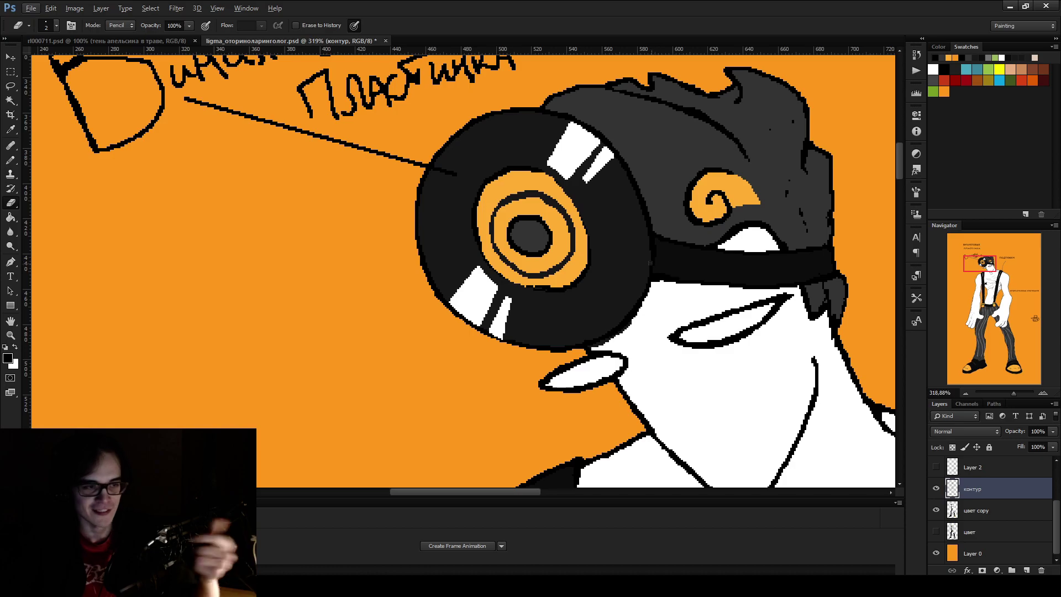
{"action": "scroll", "coordinate": [645, 333], "scroll_direction": "up", "scroll_amount": 3}
{"action": "key", "text": "b"}
{"action": "key", "text": "x"}
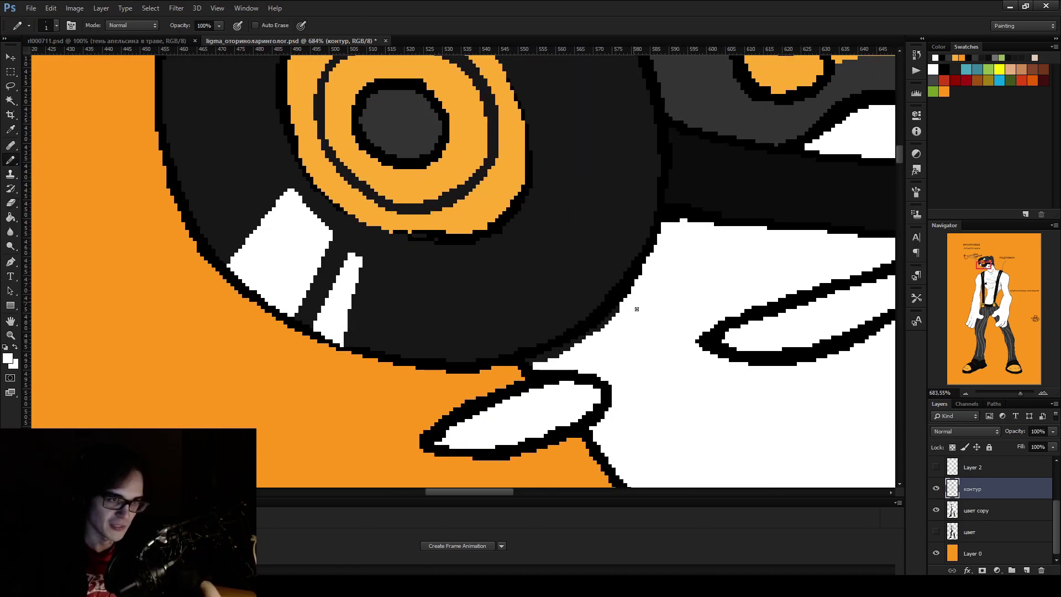
{"action": "left_click_drag", "start_coordinate": [627, 306], "coordinate": [525, 362]}
{"action": "left_click_drag", "start_coordinate": [580, 340], "coordinate": [559, 347]}
{"action": "key", "text": "ctrl+z"}
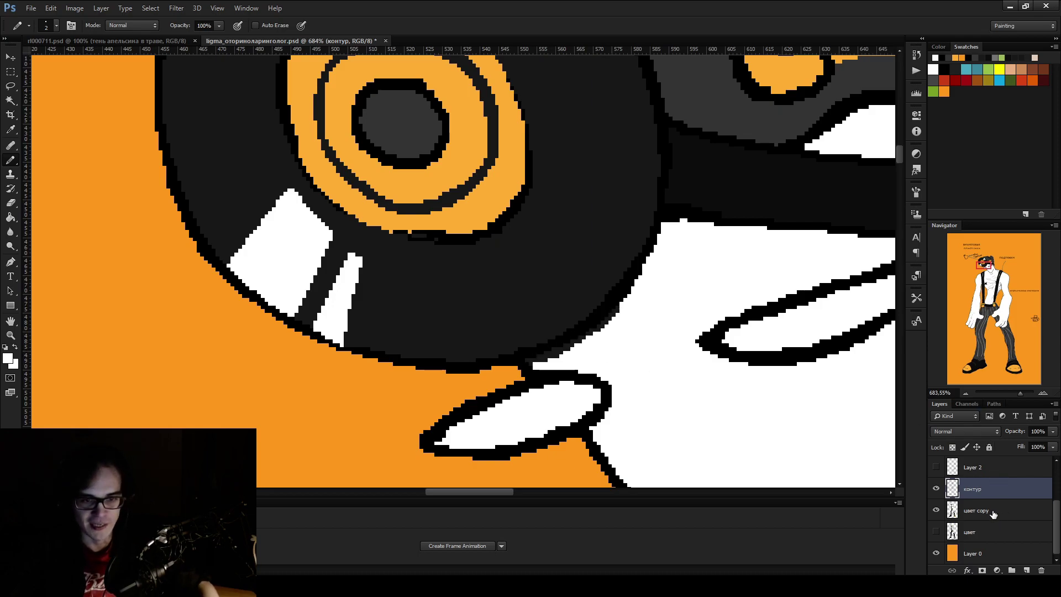
{"action": "left_click", "coordinate": [993, 514]}
{"action": "left_click_drag", "start_coordinate": [608, 320], "coordinate": [543, 355]}
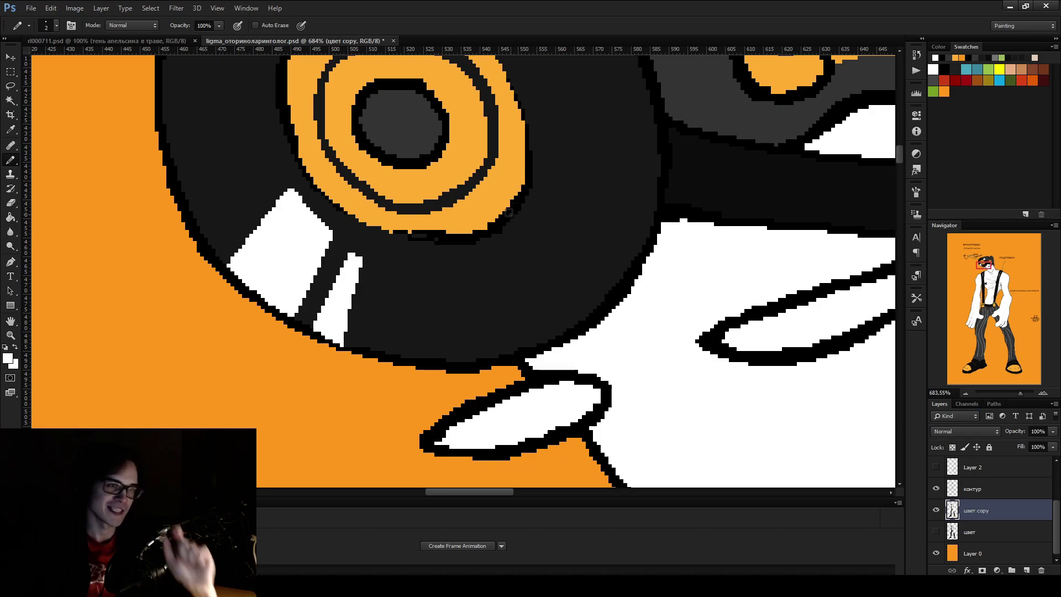
Collapse the animation timeline to enlarge the canvas and inspect the cleaned record edge and the head
{"action": "scroll", "coordinate": [500, 203], "scroll_direction": "down", "scroll_amount": 3}
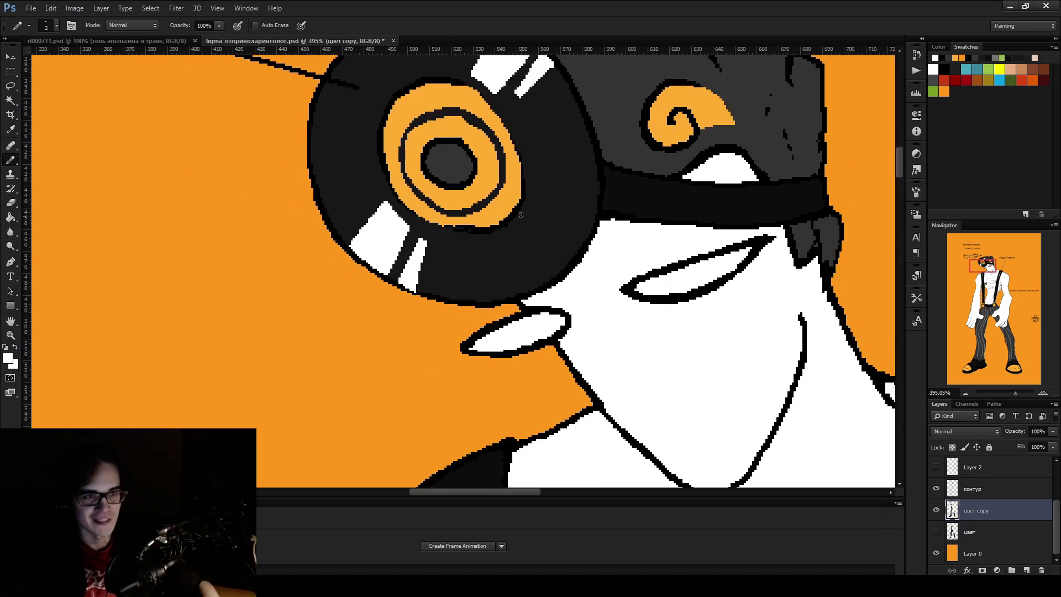
{"action": "double_click", "coordinate": [566, 501]}
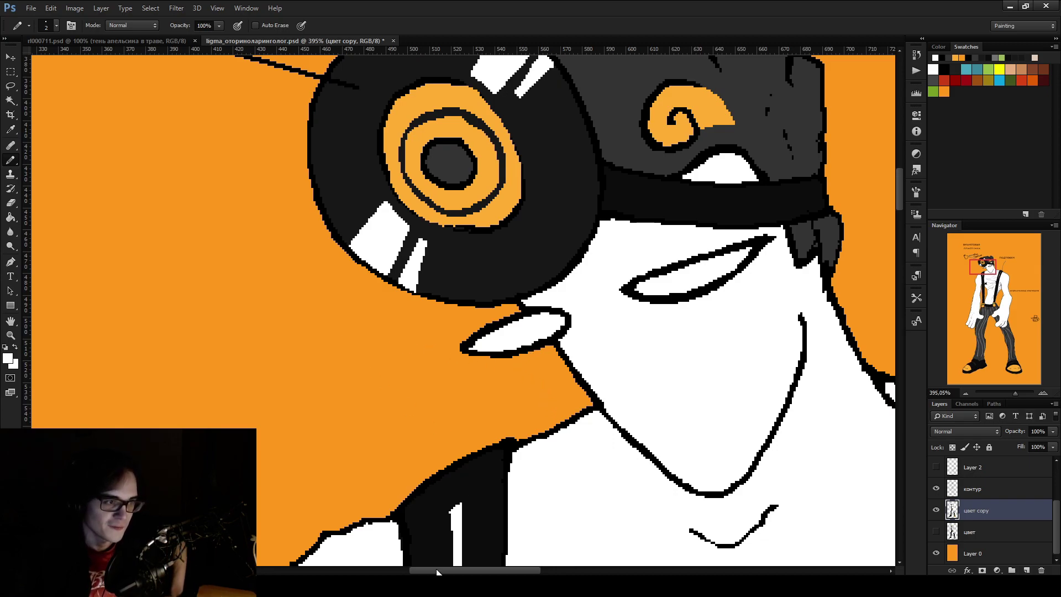
{"action": "scroll", "coordinate": [578, 277], "scroll_direction": "down", "scroll_amount": 3}
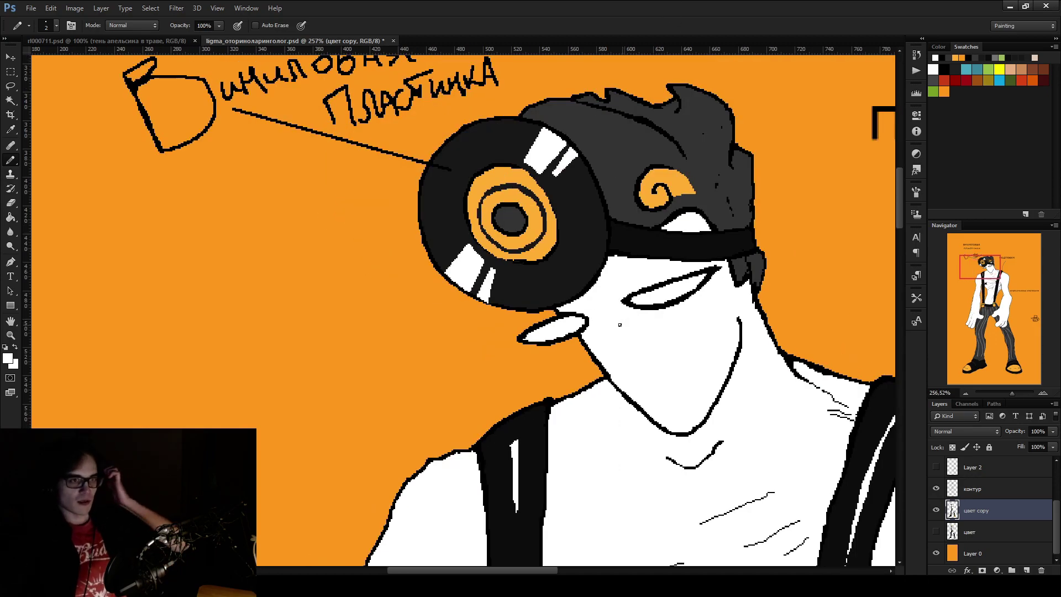
{"action": "scroll", "coordinate": [622, 325], "scroll_direction": "up", "scroll_amount": 6}
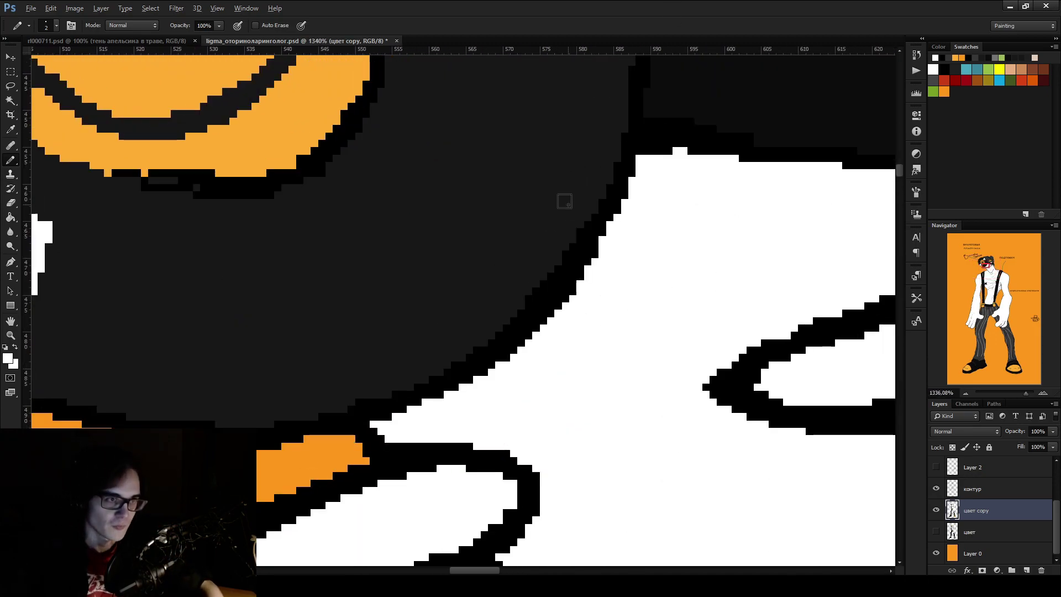
{"action": "left_click", "coordinate": [564, 201], "text": "alt"}
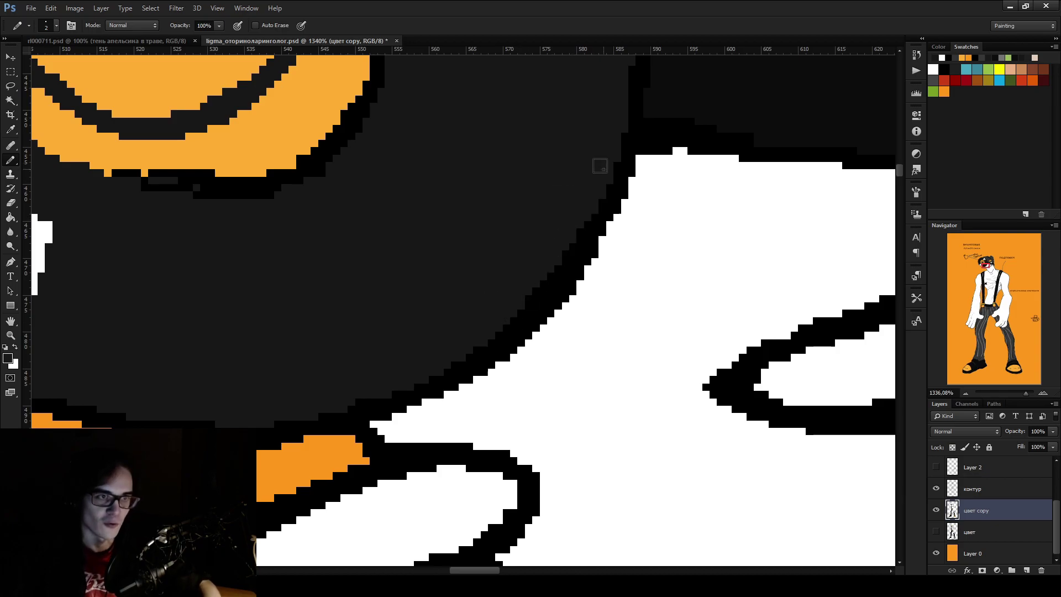
{"action": "scroll", "coordinate": [600, 166], "scroll_direction": "down", "scroll_amount": 10}
{"action": "scroll", "coordinate": [210, 265], "scroll_direction": "up", "scroll_amount": 2}
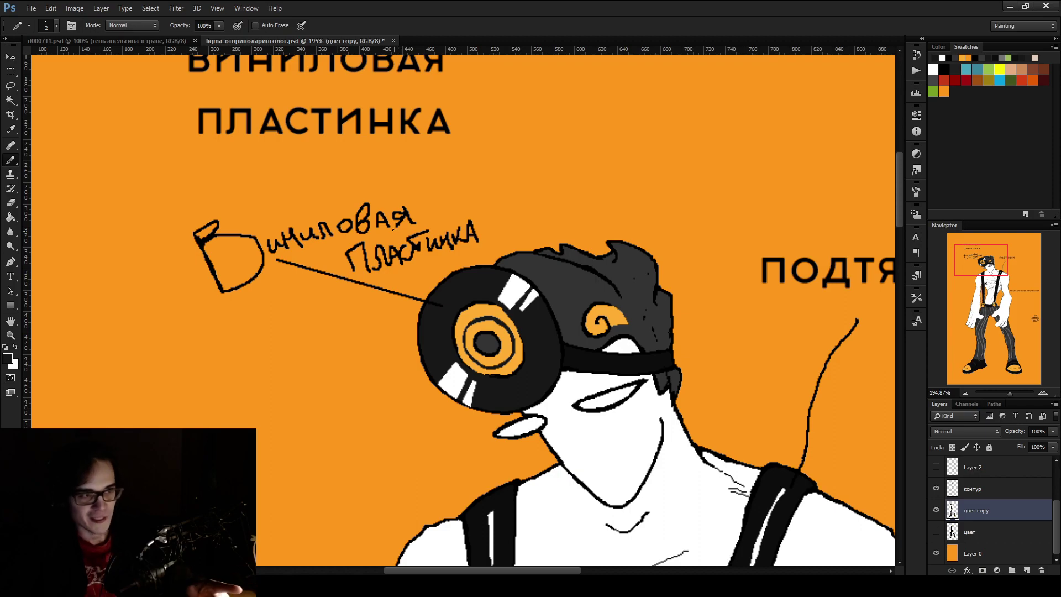
Paint orange on цвет copy over the upper outer edge of the dark ring inside the vinyl record's label
{"action": "scroll", "coordinate": [496, 361], "scroll_direction": "up", "scroll_amount": 3}
{"action": "left_click", "coordinate": [936, 510]}
{"action": "left_click", "coordinate": [936, 510]}
{"action": "scroll", "coordinate": [547, 305], "scroll_direction": "up", "scroll_amount": 3}
{"action": "left_click", "coordinate": [548, 305], "text": "alt"}
{"action": "mouse_move", "coordinate": [547, 304]}
{"action": "left_mouse_down"}
{"action": "mouse_move", "coordinate": [545, 279]}
{"action": "mouse_move", "coordinate": [464, 234]}
{"action": "mouse_move", "coordinate": [329, 255]}
{"action": "left_mouse_up"}
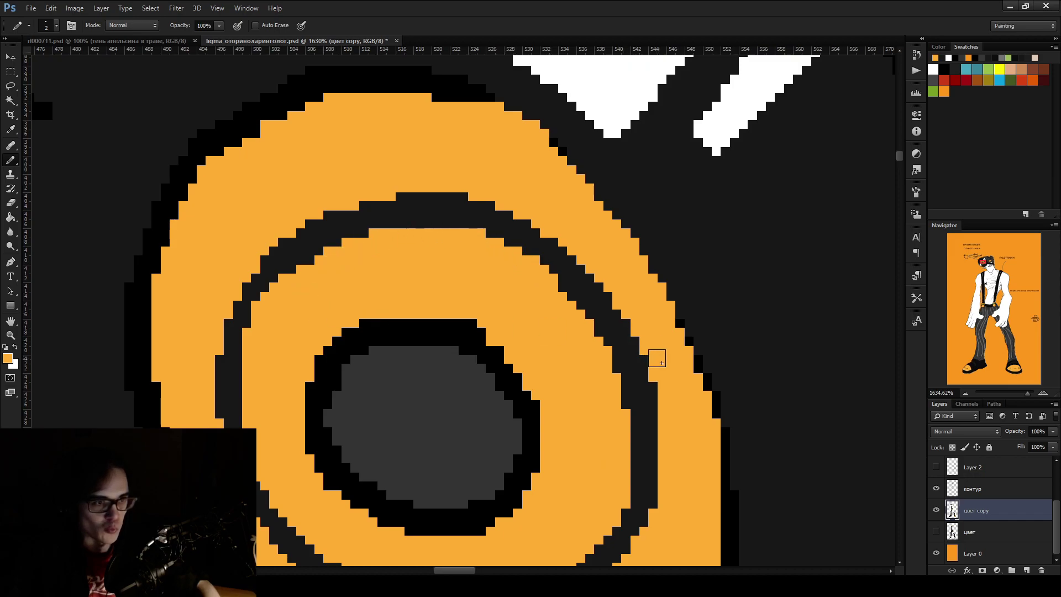
Rebuild the upper arc of the label's inner ring in the sampled dark grey on цвет copy, making it thicker
{"action": "left_click", "coordinate": [652, 387], "text": "alt"}
{"action": "mouse_move", "coordinate": [616, 305]}
{"action": "left_mouse_down"}
{"action": "mouse_move", "coordinate": [379, 200]}
{"action": "mouse_move", "coordinate": [274, 267]}
{"action": "mouse_move", "coordinate": [233, 381]}
{"action": "mouse_move", "coordinate": [252, 256]}
{"action": "mouse_move", "coordinate": [317, 212]}
{"action": "left_mouse_up"}
{"action": "left_click_drag", "start_coordinate": [428, 193], "coordinate": [386, 192]}
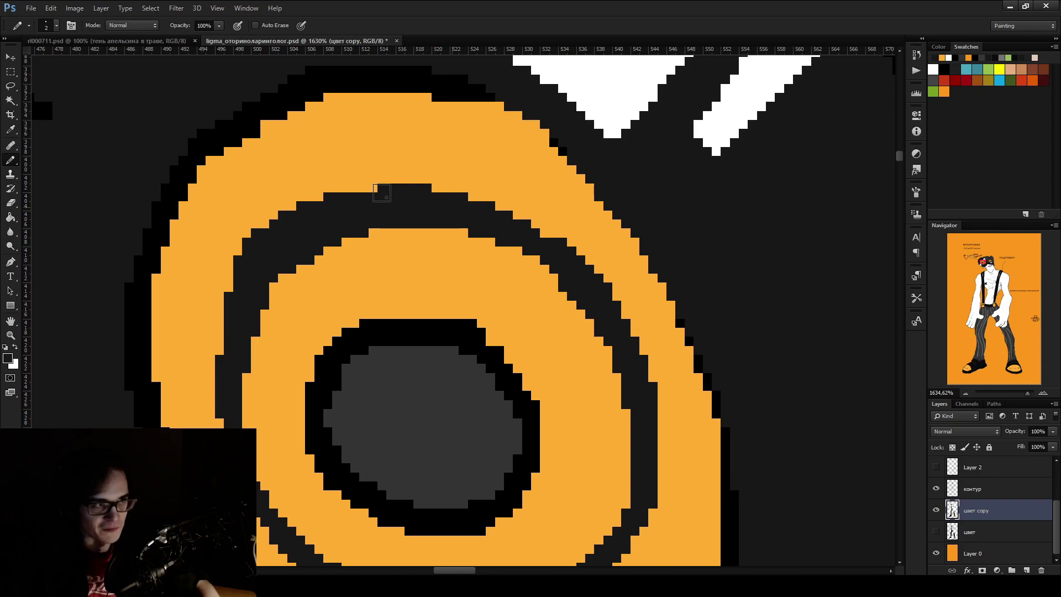
{"action": "scroll", "coordinate": [513, 213], "scroll_direction": "down", "scroll_amount": 1}
{"action": "scroll", "coordinate": [512, 212], "scroll_direction": "down", "scroll_amount": 1, "text": "alt"}
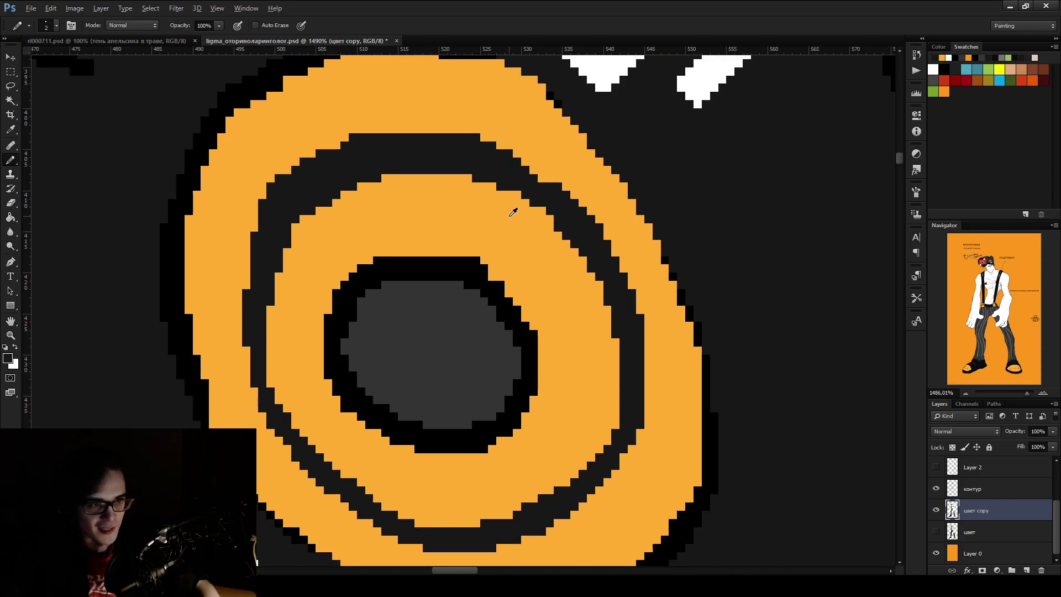
Thicken the lower and left arcs of the label's dark ring with its own dark grey on цвет copy
{"action": "scroll", "coordinate": [513, 212], "scroll_direction": "down", "scroll_amount": 1}
{"action": "left_click", "coordinate": [604, 194], "text": "alt"}
{"action": "mouse_move", "coordinate": [617, 414]}
{"action": "left_mouse_down"}
{"action": "mouse_move", "coordinate": [553, 467]}
{"action": "mouse_move", "coordinate": [476, 500]}
{"action": "mouse_move", "coordinate": [387, 494]}
{"action": "mouse_move", "coordinate": [333, 454]}
{"action": "mouse_move", "coordinate": [285, 389]}
{"action": "mouse_move", "coordinate": [265, 320]}
{"action": "mouse_move", "coordinate": [265, 254]}
{"action": "left_mouse_up"}
{"action": "left_click", "coordinate": [300, 236], "text": "alt"}
{"action": "left_click", "coordinate": [252, 272], "text": "alt"}
{"action": "mouse_move", "coordinate": [252, 272]}
{"action": "left_mouse_down"}
{"action": "mouse_move", "coordinate": [275, 171]}
{"action": "mouse_move", "coordinate": [345, 99]}
{"action": "mouse_move", "coordinate": [447, 89]}
{"action": "mouse_move", "coordinate": [538, 141]}
{"action": "left_mouse_up"}
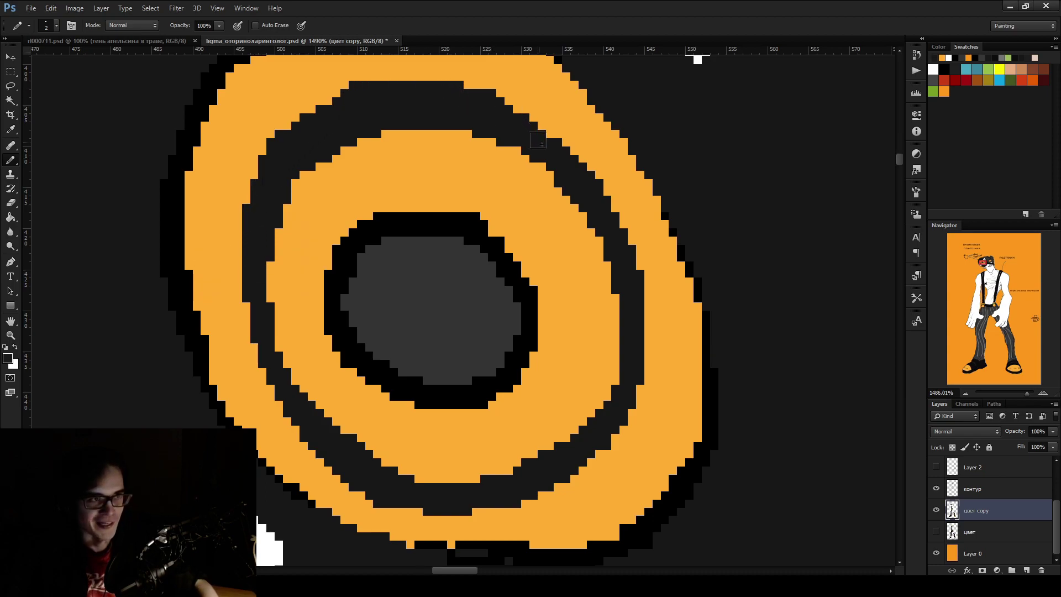
Extend the ring's top outer edge in dark grey and round off its top inner edge with orange
{"action": "mouse_move", "coordinate": [462, 100]}
{"action": "left_mouse_down"}
{"action": "mouse_move", "coordinate": [345, 89]}
{"action": "mouse_move", "coordinate": [310, 129]}
{"action": "left_mouse_up"}
{"action": "mouse_move", "coordinate": [390, 82]}
{"action": "left_mouse_down"}
{"action": "mouse_move", "coordinate": [414, 80]}
{"action": "mouse_move", "coordinate": [352, 89]}
{"action": "left_mouse_up"}
{"action": "left_click", "coordinate": [444, 138], "text": "alt"}
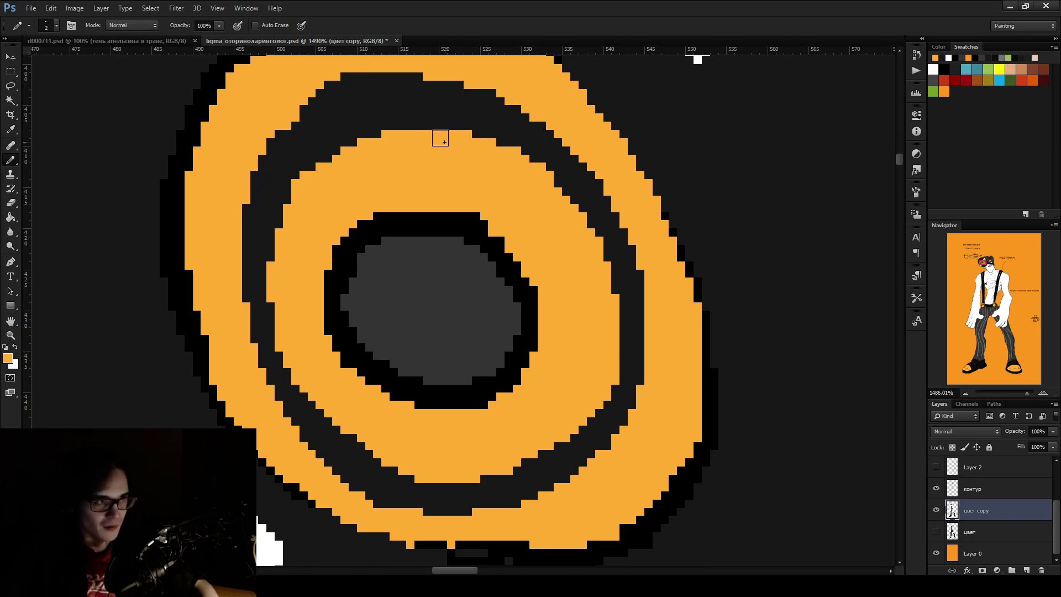
{"action": "left_click_drag", "start_coordinate": [341, 148], "coordinate": [442, 135]}
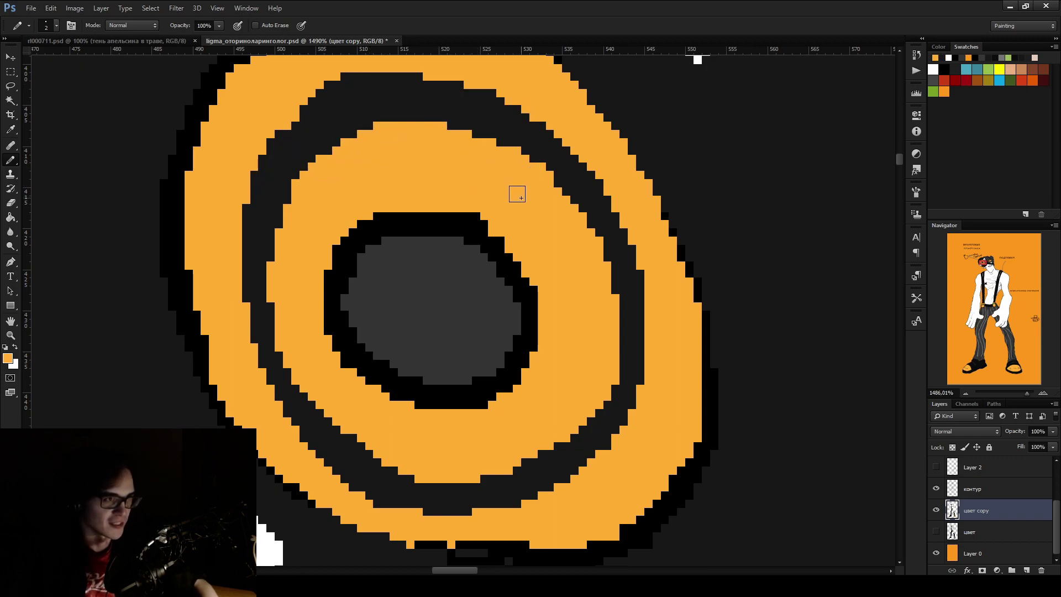
Thicken the ring's right side inward with dark grey and smooth its remaining rough edges with orange on цвет copy
{"action": "left_click", "coordinate": [483, 108], "text": "alt"}
{"action": "mouse_move", "coordinate": [536, 148]}
{"action": "left_mouse_down"}
{"action": "mouse_move", "coordinate": [600, 251]}
{"action": "mouse_move", "coordinate": [618, 340]}
{"action": "mouse_move", "coordinate": [588, 428]}
{"action": "left_mouse_up"}
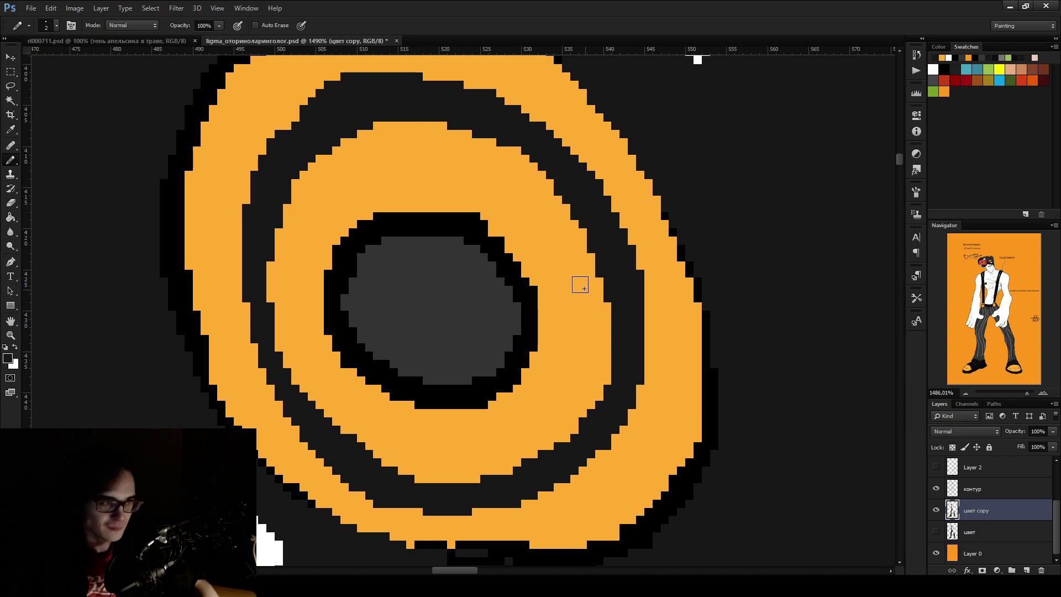
{"action": "scroll", "coordinate": [434, 342], "scroll_direction": "down", "scroll_amount": 2}
{"action": "left_click", "coordinate": [292, 257], "text": "alt"}
{"action": "mouse_move", "coordinate": [294, 327]}
{"action": "left_mouse_down"}
{"action": "mouse_move", "coordinate": [437, 429]}
{"action": "mouse_move", "coordinate": [625, 345]}
{"action": "mouse_move", "coordinate": [629, 315]}
{"action": "left_mouse_up"}
{"action": "key", "text": "ctrl+1"}
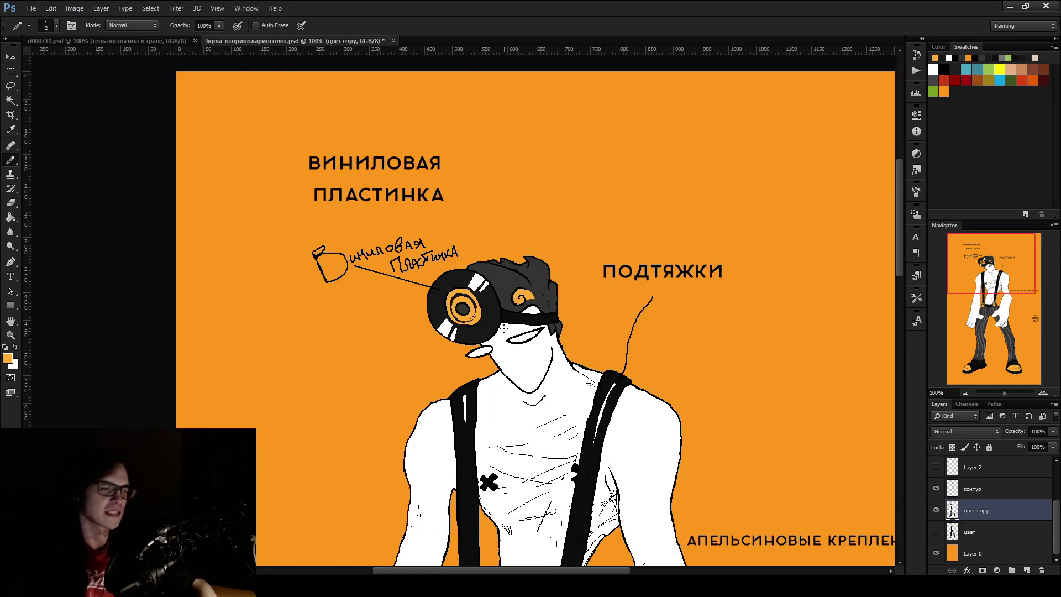
Examine the record, torso, arms, trousers and shoes for rough lines and make контур the active layer
{"action": "scroll", "coordinate": [503, 313], "scroll_direction": "up", "scroll_amount": 6}
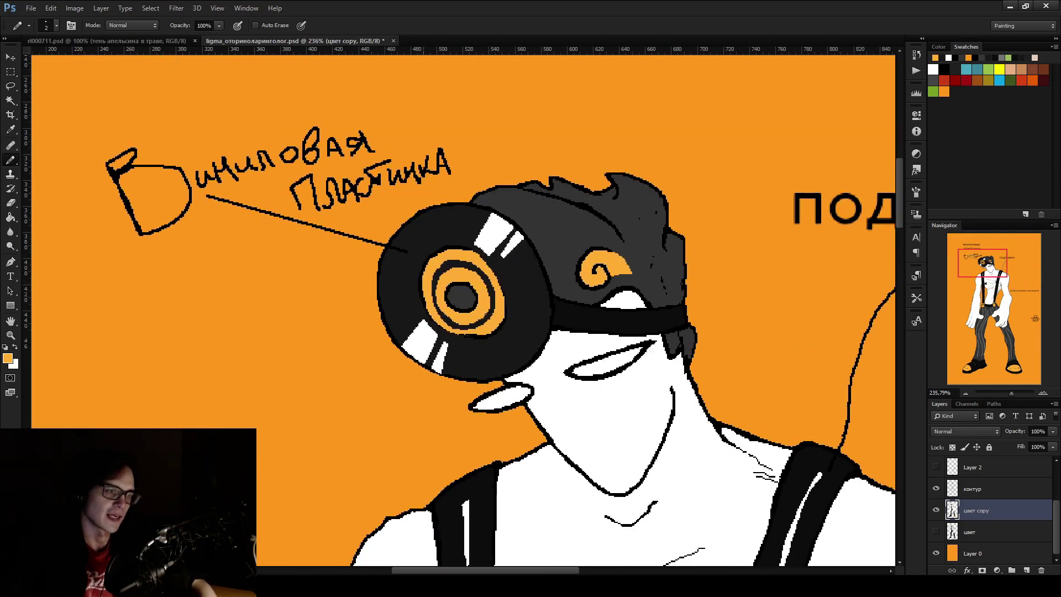
{"action": "key", "text": "ctrl+1"}
{"action": "scroll", "coordinate": [621, 339], "scroll_direction": "down", "scroll_amount": 8}
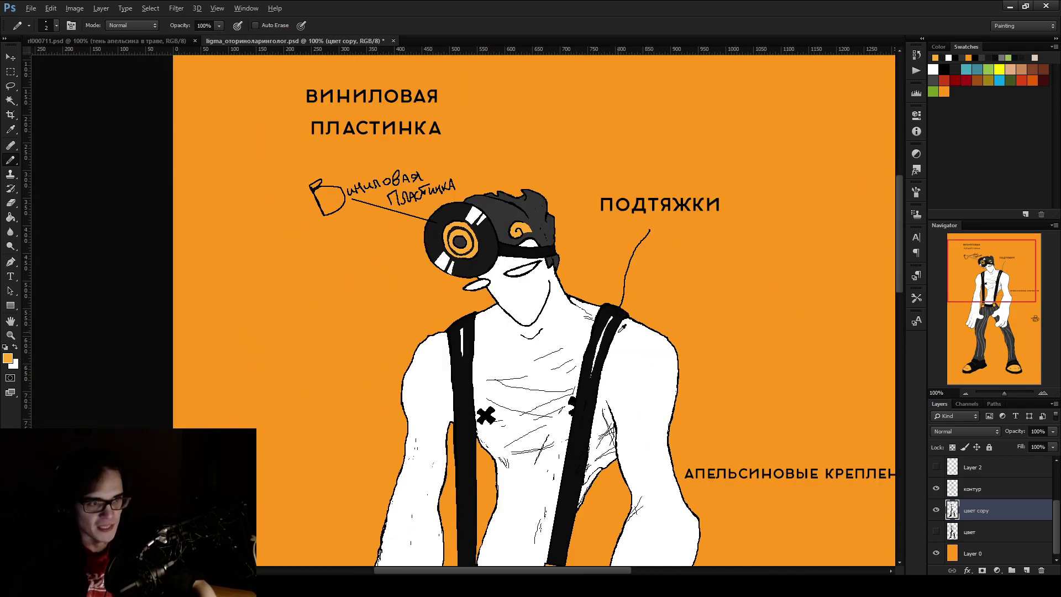
{"action": "scroll", "coordinate": [621, 338], "scroll_direction": "down", "scroll_amount": 12}
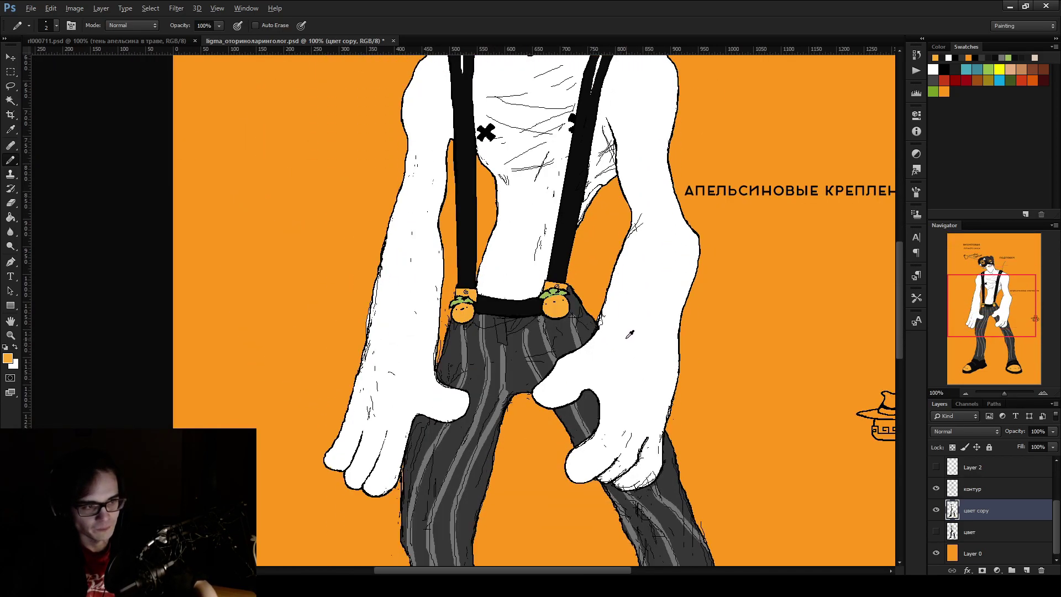
{"action": "scroll", "coordinate": [641, 329], "scroll_direction": "down", "scroll_amount": 4}
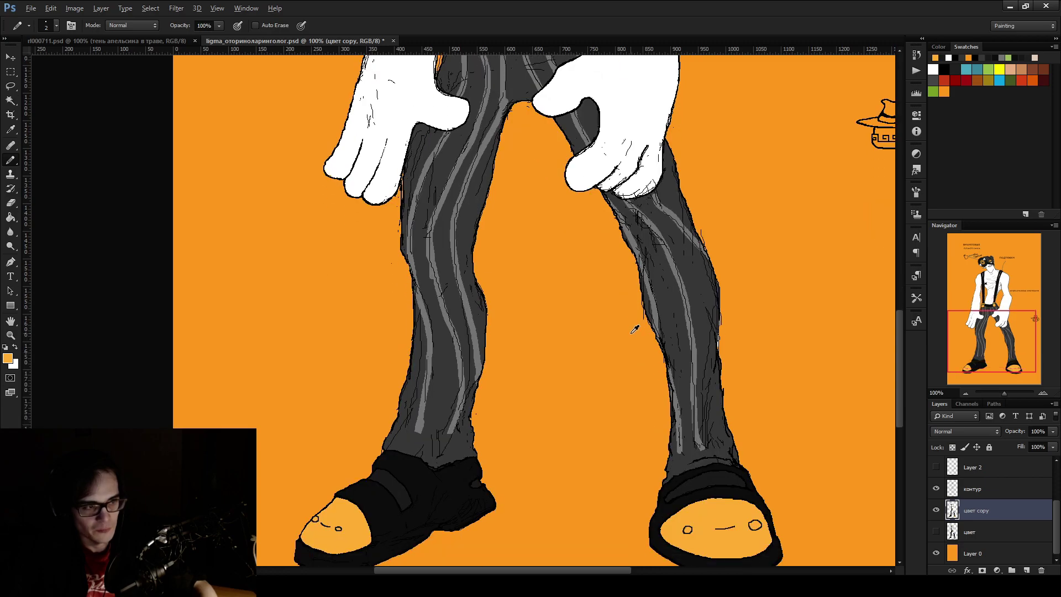
{"action": "key", "text": "alt"}
{"action": "left_click", "coordinate": [989, 495]}
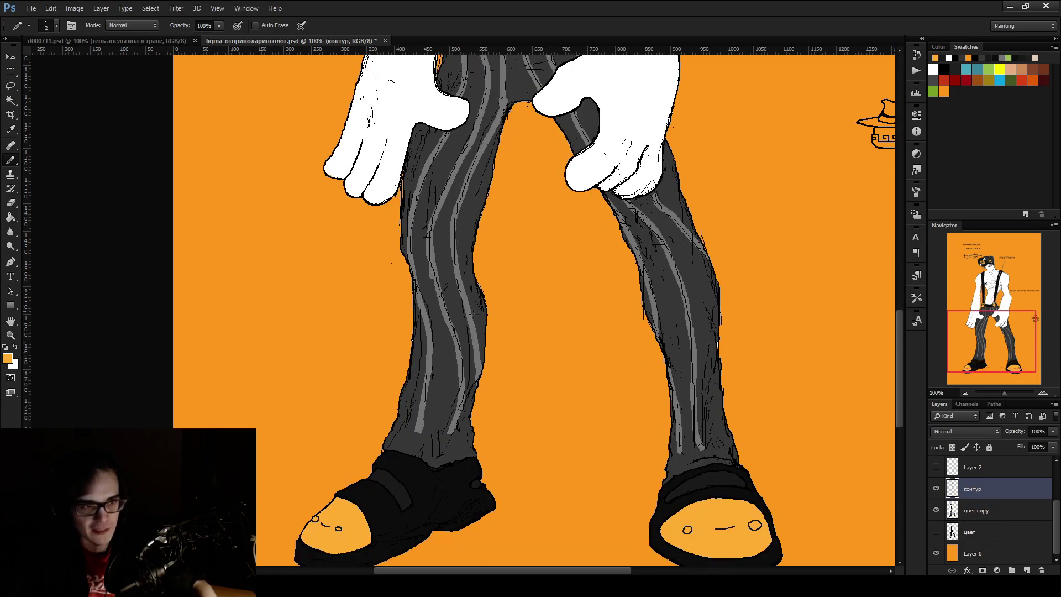
{"action": "scroll", "coordinate": [615, 232], "scroll_direction": "up", "scroll_amount": 5}
{"action": "scroll", "coordinate": [616, 232], "scroll_direction": "up", "scroll_amount": 3}
{"action": "scroll", "coordinate": [615, 232], "scroll_direction": "up", "scroll_amount": 2}
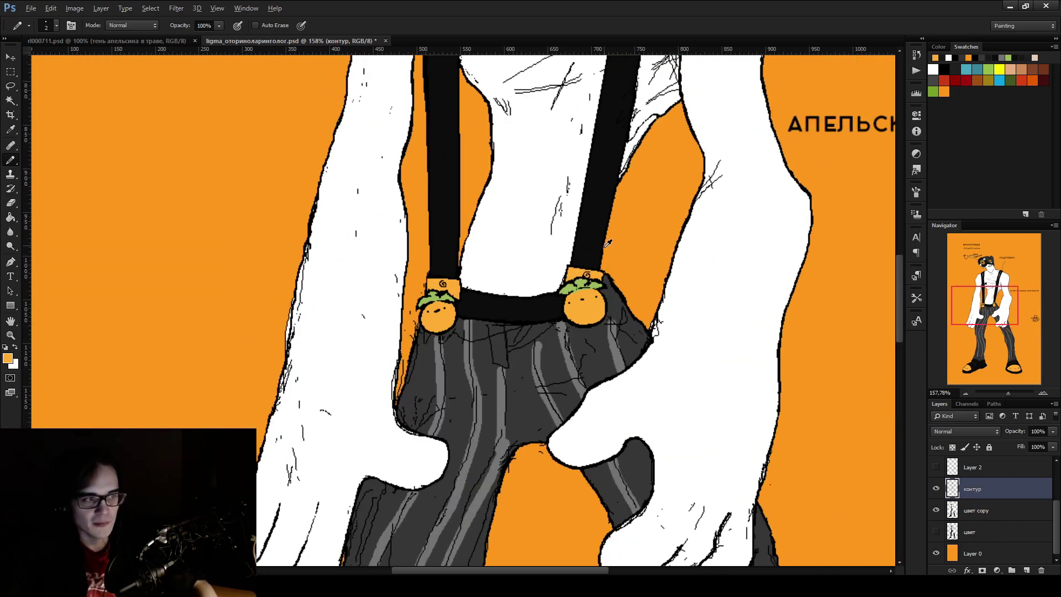
{"action": "scroll", "coordinate": [589, 262], "scroll_direction": "up", "scroll_amount": 10}
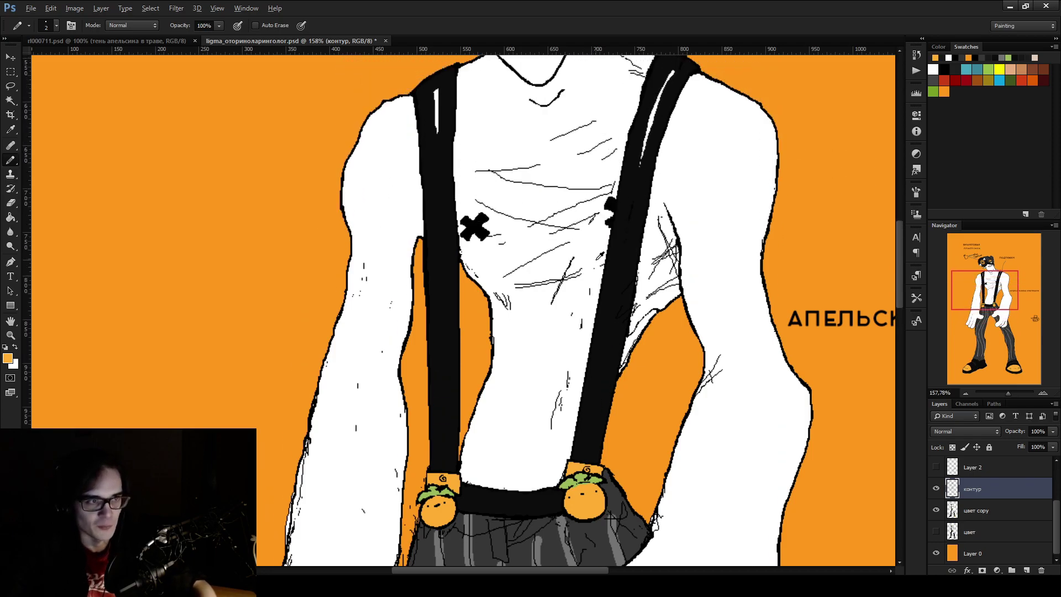
{"action": "key", "text": "alt"}
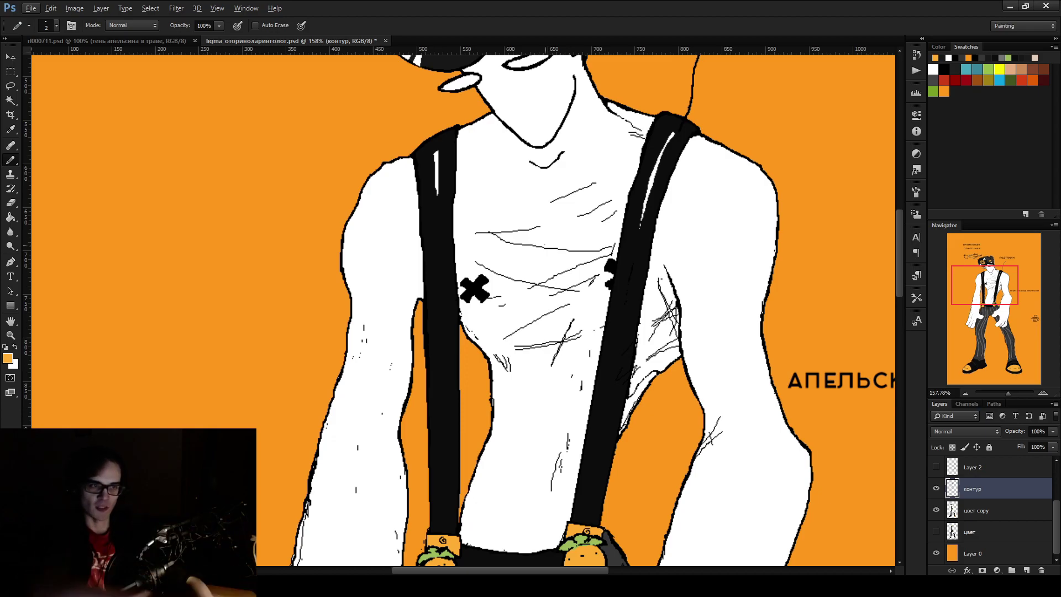
{"action": "key", "text": "ctrl+minus"}
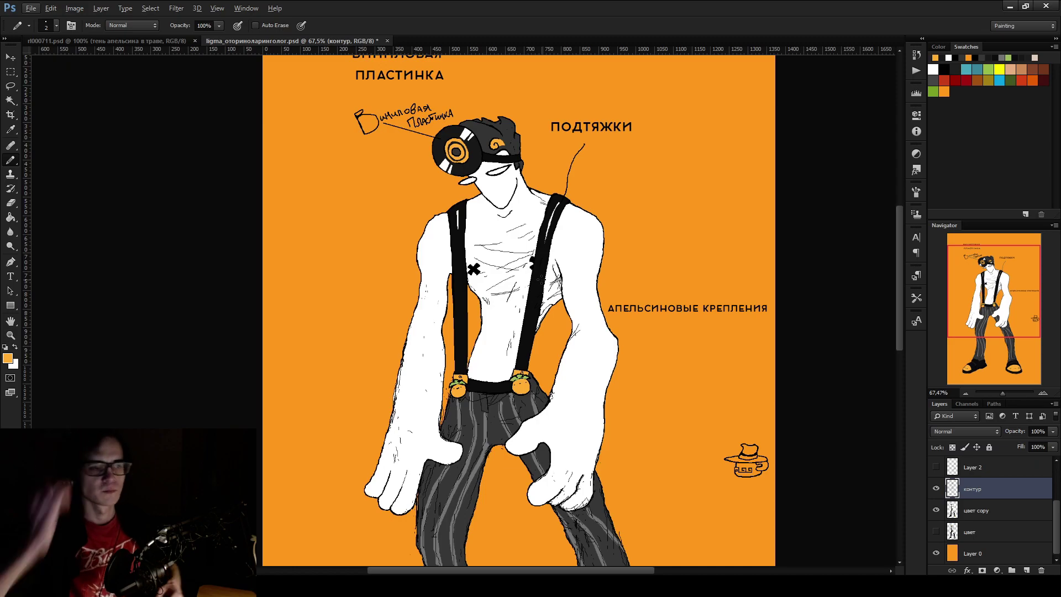
{"action": "scroll", "coordinate": [531, 238], "scroll_direction": "up", "scroll_amount": 5}
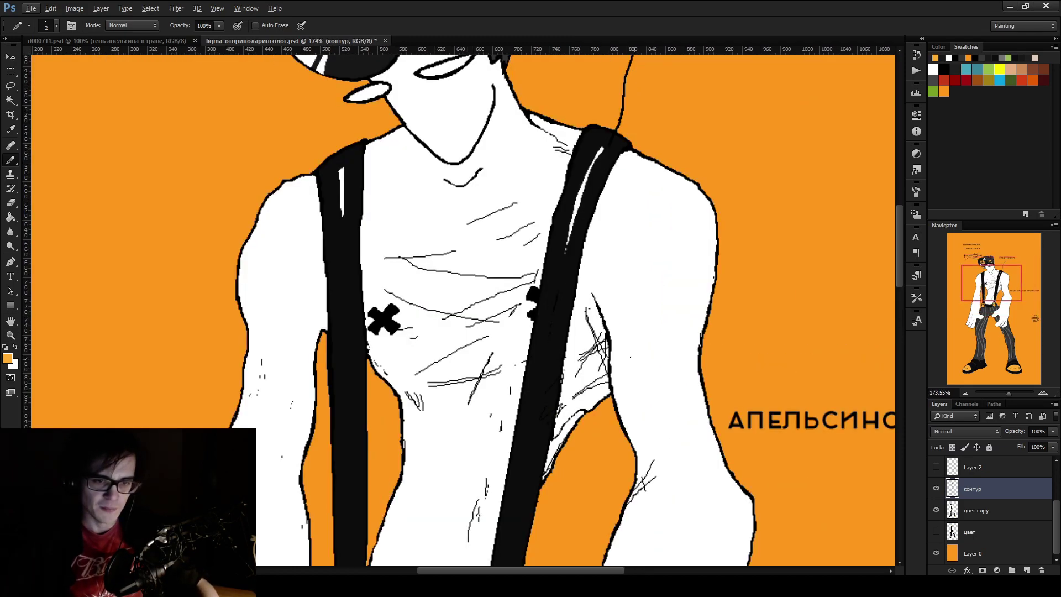
Try to select the partly hidden chest cross beside the right suspender on контур with the Magic Wand
{"action": "scroll", "coordinate": [552, 318], "scroll_direction": "up", "scroll_amount": 7}
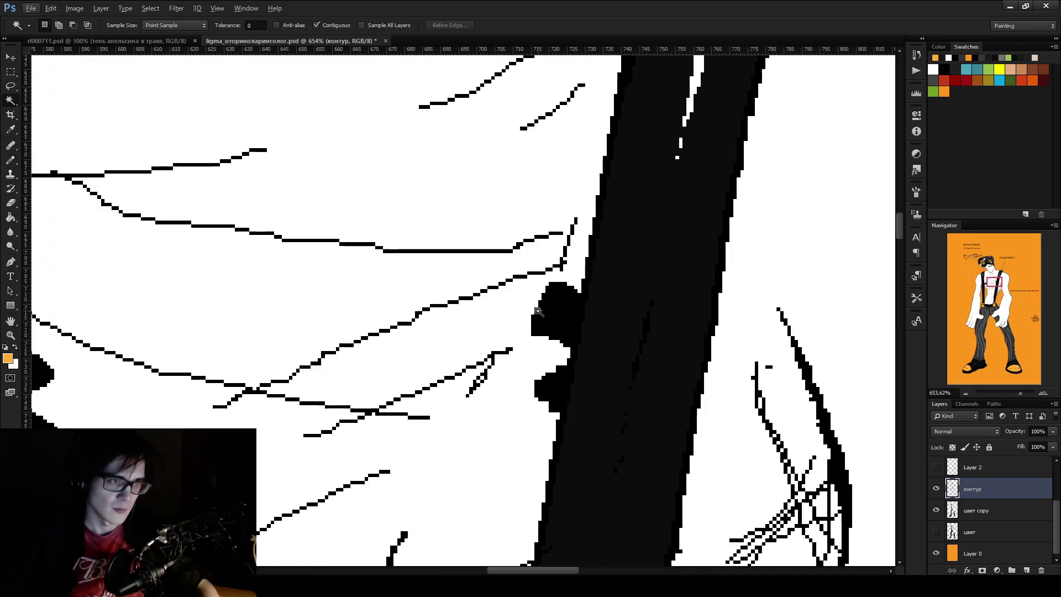
{"action": "key", "text": "w"}
{"action": "left_click", "coordinate": [552, 318]}
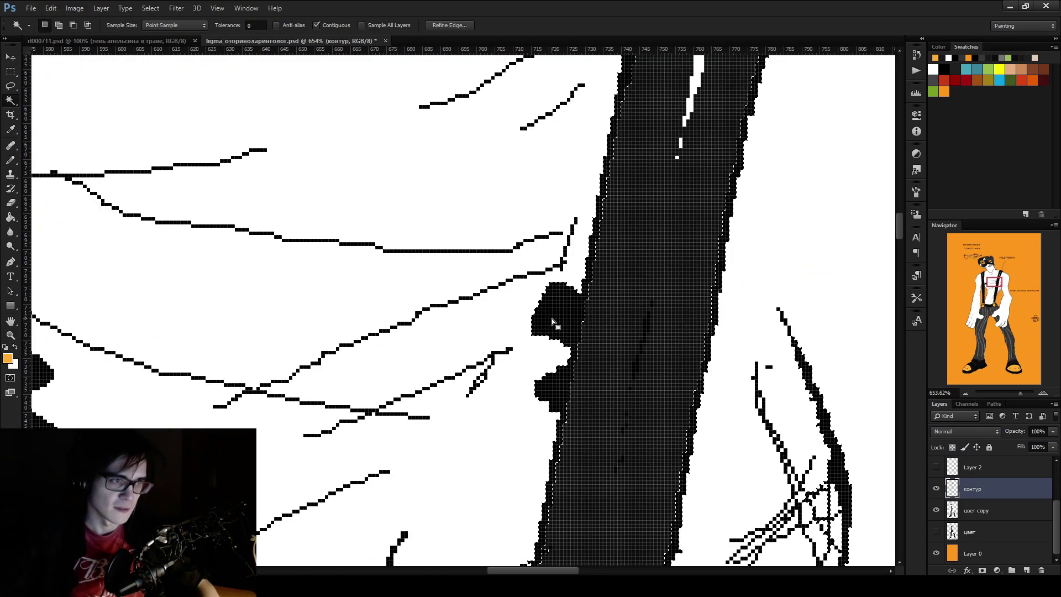
{"action": "key", "text": "ctrl+d"}
{"action": "key", "text": "l"}
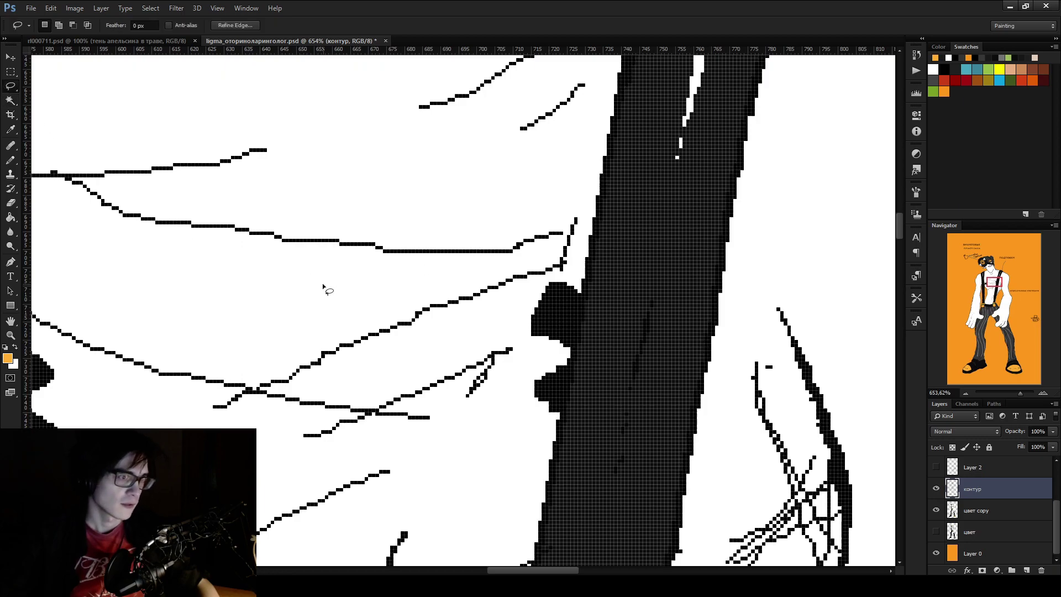
Try to outline the visible parts of the chest cross beside the right suspender with the Lasso on контур
{"action": "mouse_move", "coordinate": [506, 316]}
{"action": "left_mouse_down"}
{"action": "mouse_move", "coordinate": [568, 276]}
{"action": "mouse_move", "coordinate": [579, 293]}
{"action": "mouse_move", "coordinate": [564, 431]}
{"action": "mouse_move", "coordinate": [549, 395]}
{"action": "left_mouse_up"}
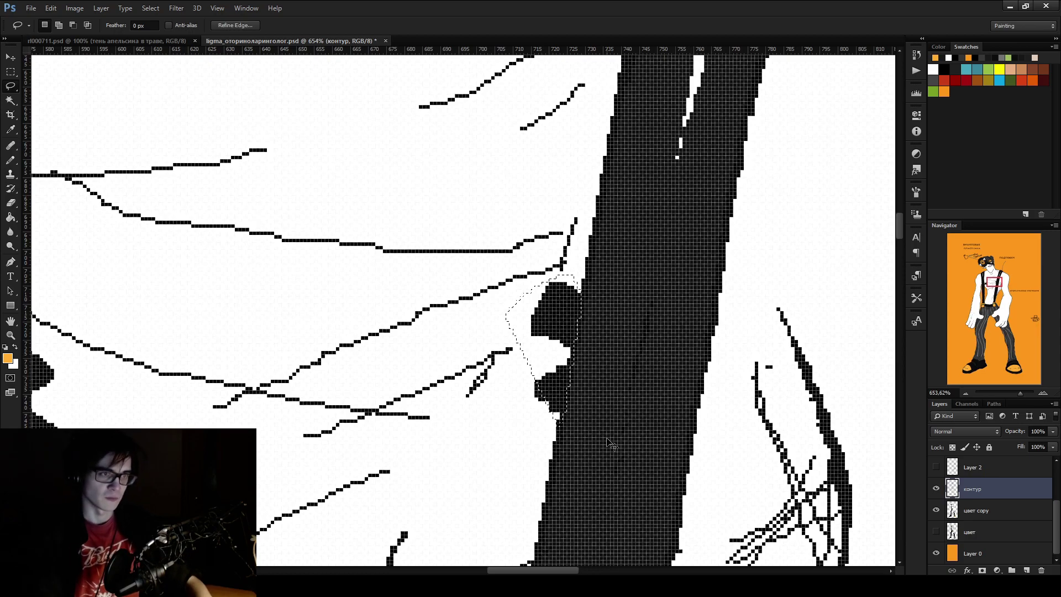
{"action": "key", "text": "ctrl+h"}
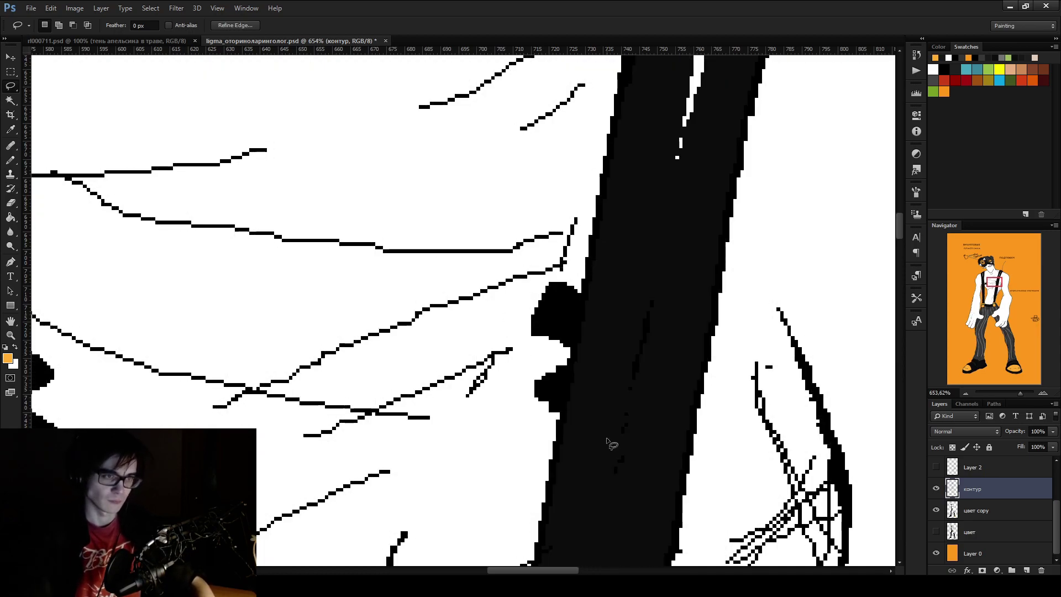
{"action": "scroll", "coordinate": [587, 403], "scroll_direction": "up", "scroll_amount": 2}
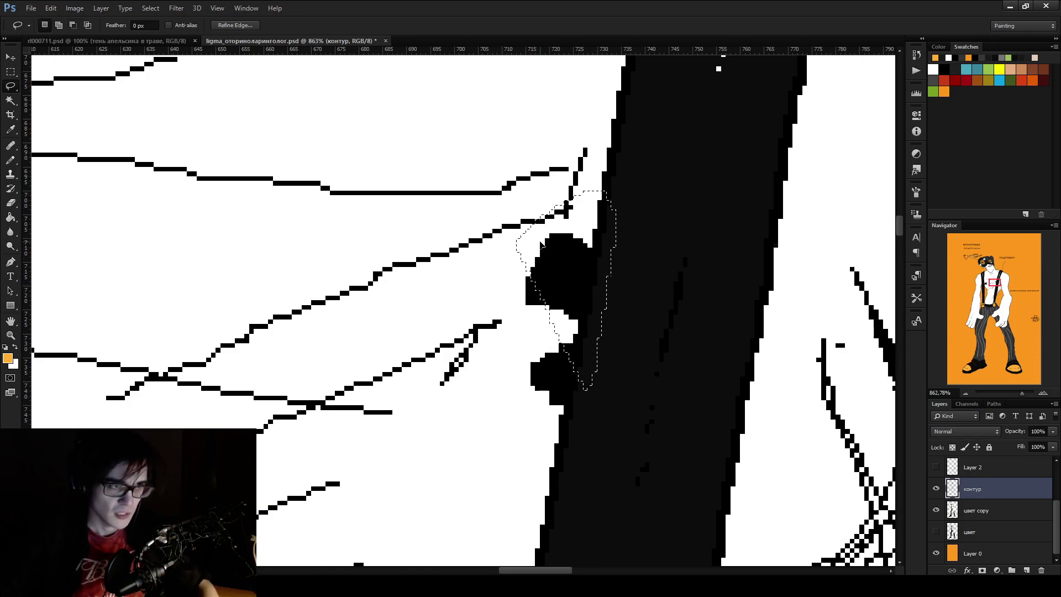
{"action": "mouse_move", "coordinate": [518, 265]}
{"action": "left_mouse_down"}
{"action": "mouse_move", "coordinate": [567, 229]}
{"action": "mouse_move", "coordinate": [598, 251]}
{"action": "mouse_move", "coordinate": [588, 337]}
{"action": "mouse_move", "coordinate": [552, 434]}
{"action": "left_mouse_up"}
{"action": "mouse_move", "coordinate": [496, 313]}
{"action": "left_mouse_down"}
{"action": "mouse_move", "coordinate": [522, 244]}
{"action": "mouse_move", "coordinate": [590, 229]}
{"action": "mouse_move", "coordinate": [575, 225]}
{"action": "left_mouse_up"}
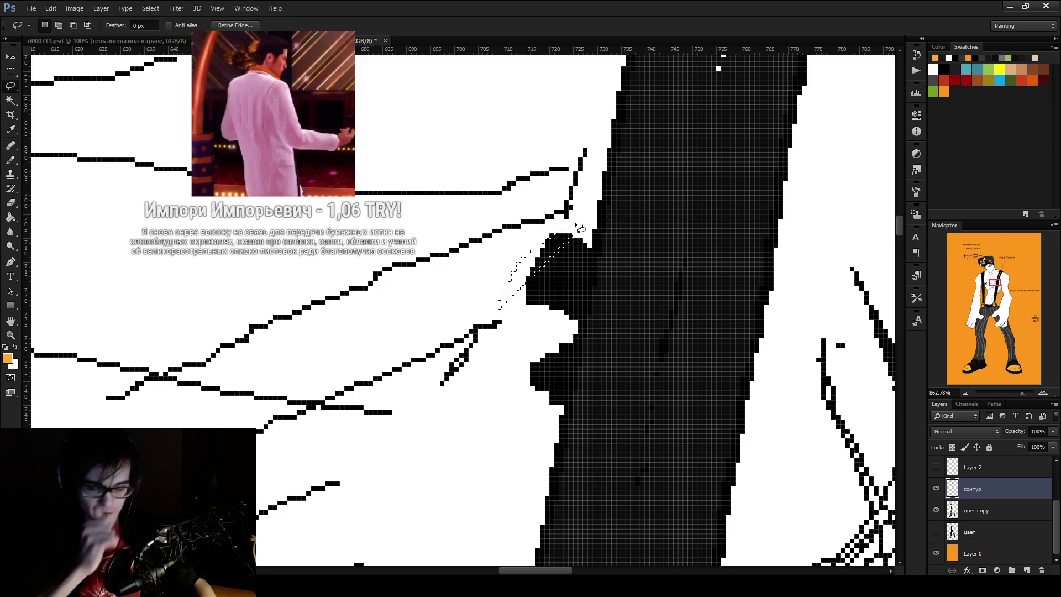
{"action": "key", "text": "ctrl+d"}
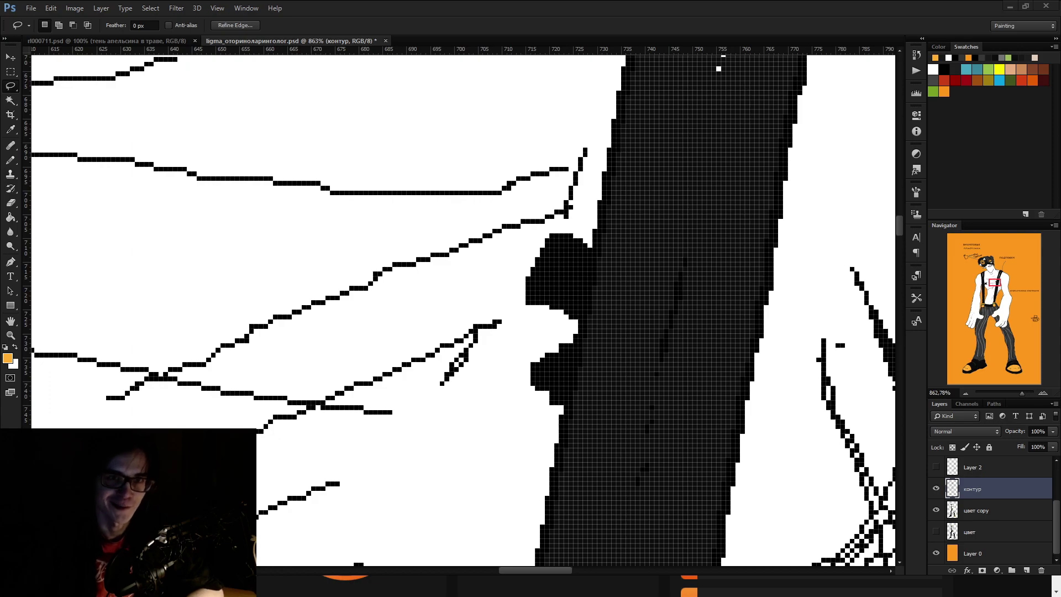
Examine the whole figure, then the trouser legs and the orange toe faces of both shoes up close
{"action": "scroll", "coordinate": [674, 232], "scroll_direction": "down", "scroll_amount": 12}
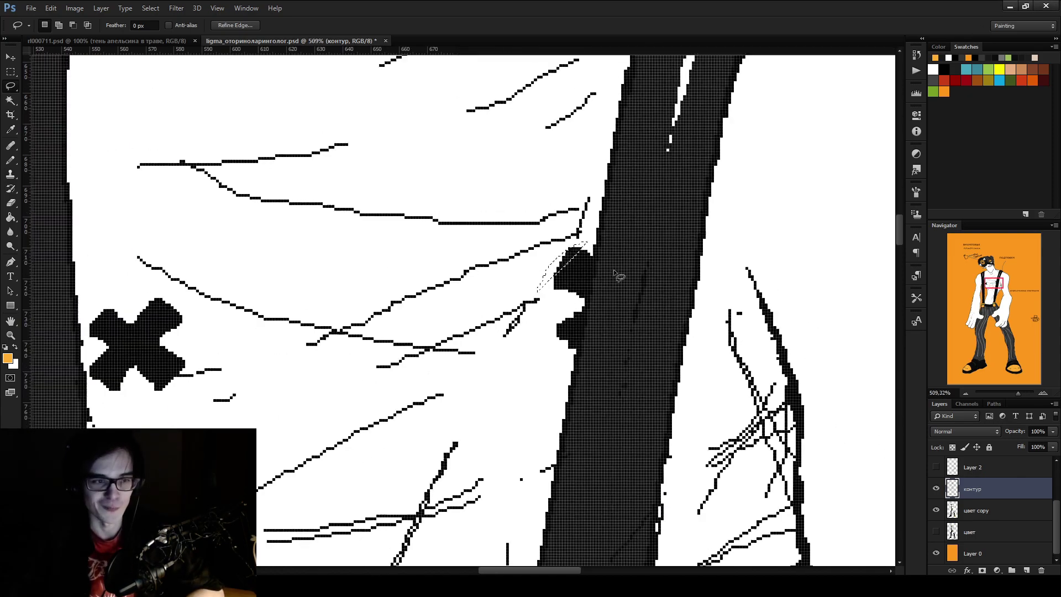
{"action": "scroll", "coordinate": [604, 272], "scroll_direction": "down", "scroll_amount": 4}
{"action": "scroll", "coordinate": [376, 457], "scroll_direction": "up", "scroll_amount": 5}
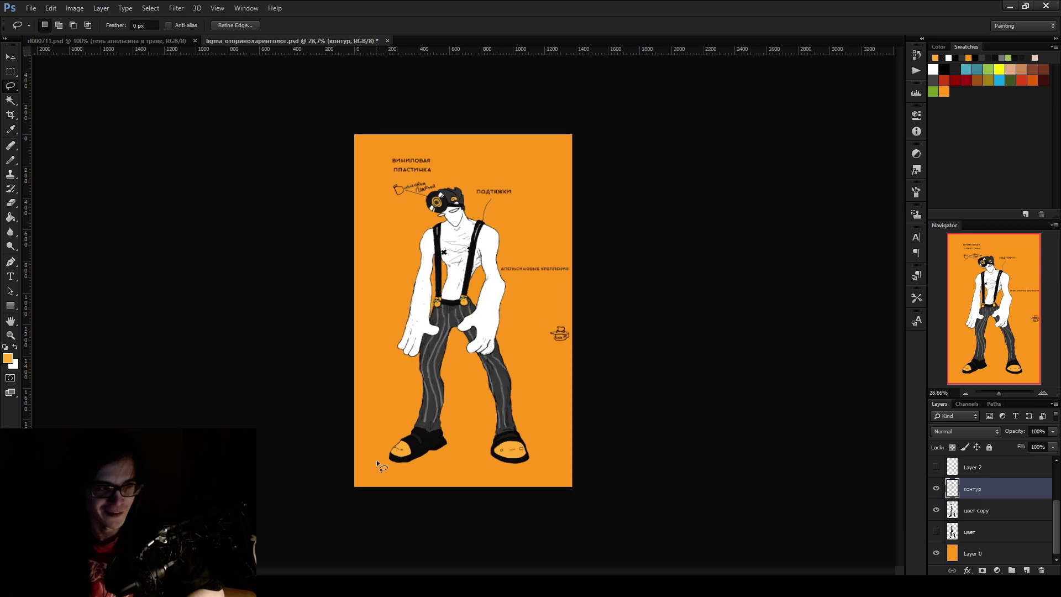
{"action": "scroll", "coordinate": [383, 522], "scroll_direction": "up", "scroll_amount": 4}
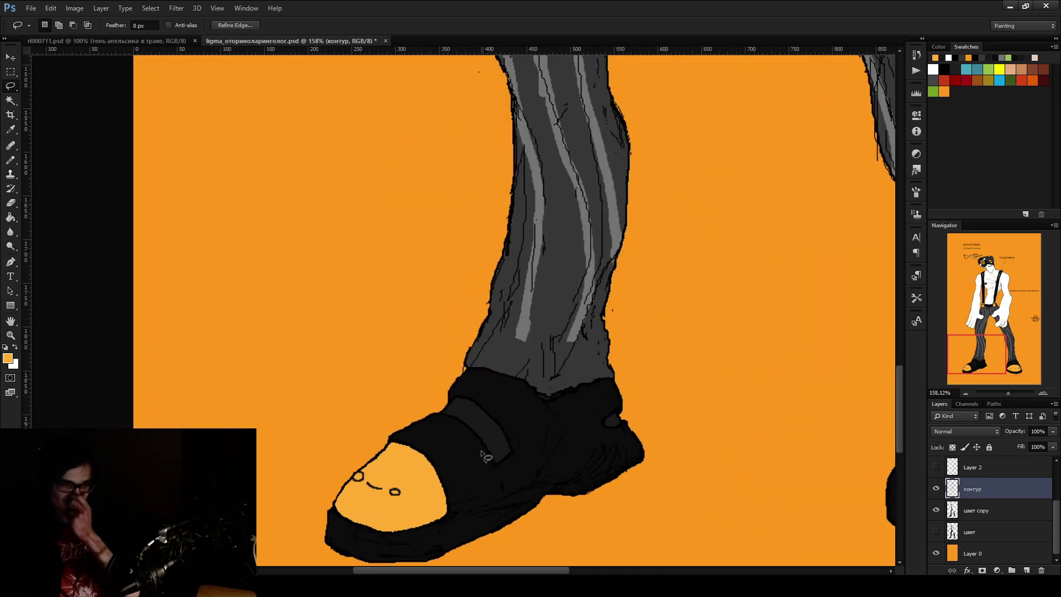
{"action": "scroll", "coordinate": [472, 418], "scroll_direction": "down", "scroll_amount": 3}
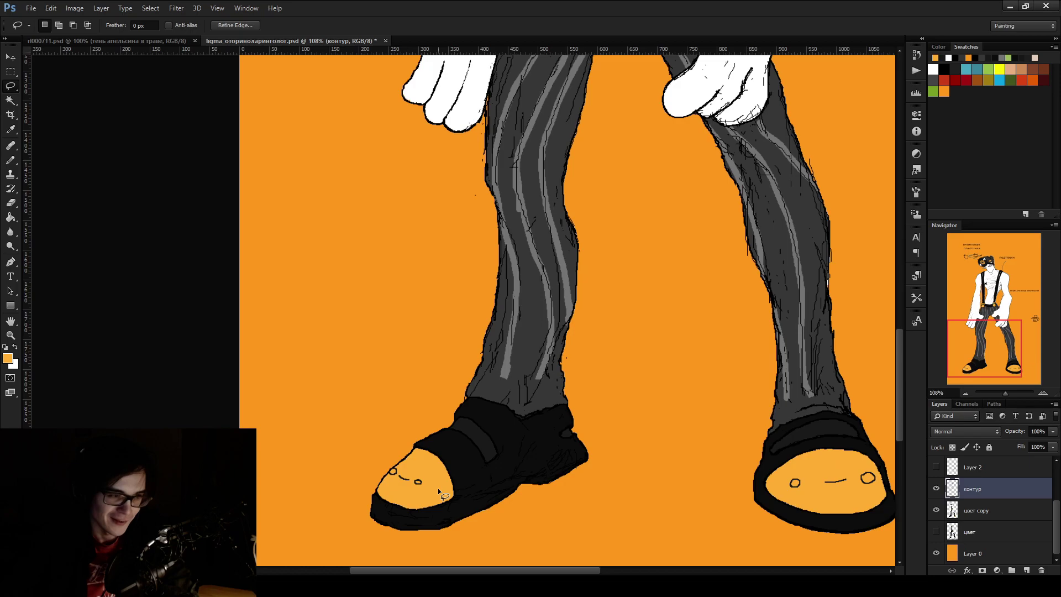
{"action": "scroll", "coordinate": [438, 489], "scroll_direction": "up", "scroll_amount": 4}
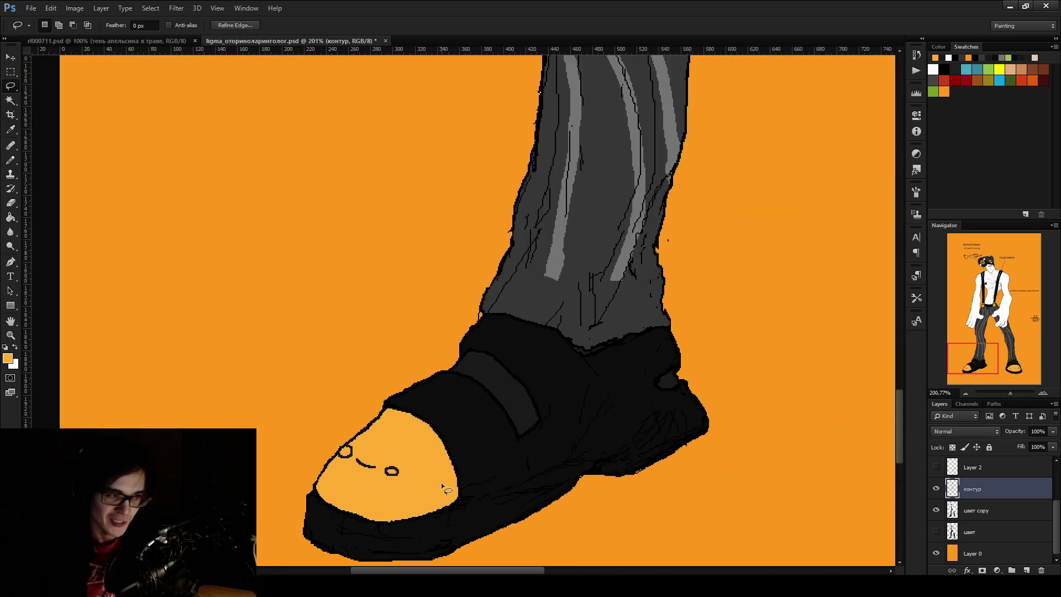
{"action": "scroll", "coordinate": [445, 488], "scroll_direction": "up", "scroll_amount": 5}
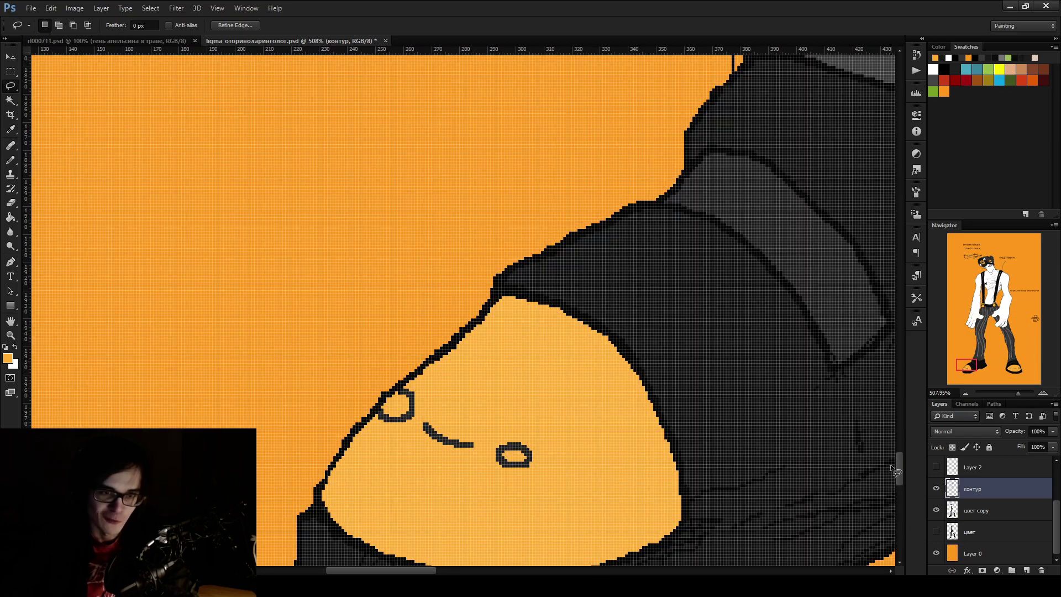
{"action": "left_click_drag", "start_coordinate": [900, 462], "coordinate": [899, 471]}
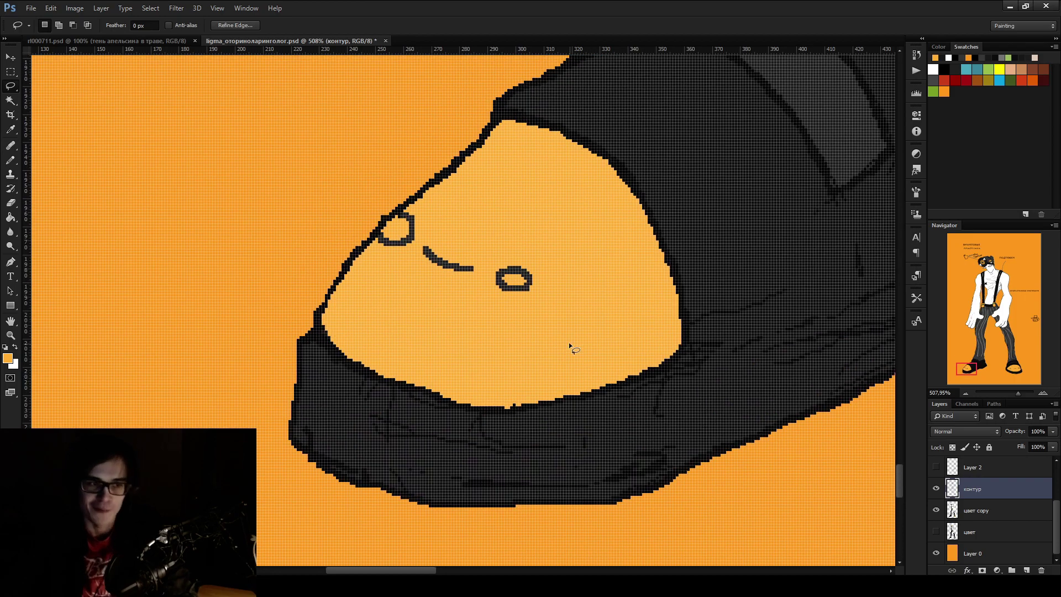
{"action": "scroll", "coordinate": [579, 352], "scroll_direction": "down", "scroll_amount": 10}
{"action": "scroll", "coordinate": [817, 345], "scroll_direction": "up", "scroll_amount": 2}
{"action": "scroll", "coordinate": [811, 334], "scroll_direction": "down", "scroll_amount": 2}
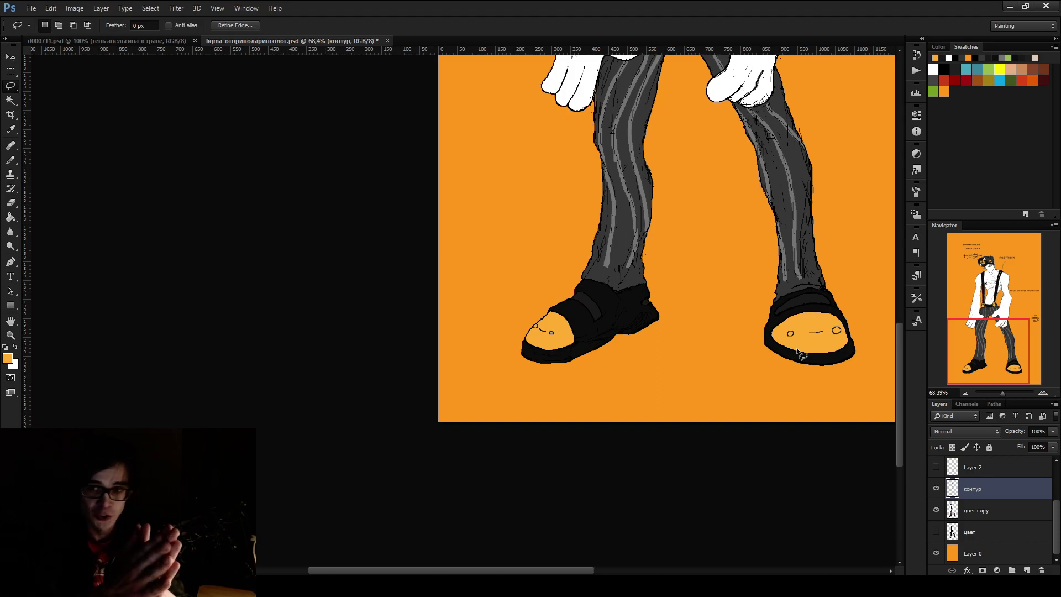
{"action": "scroll", "coordinate": [663, 237], "scroll_direction": "up", "scroll_amount": 2}
{"action": "scroll", "coordinate": [741, 149], "scroll_direction": "down", "scroll_amount": 1}
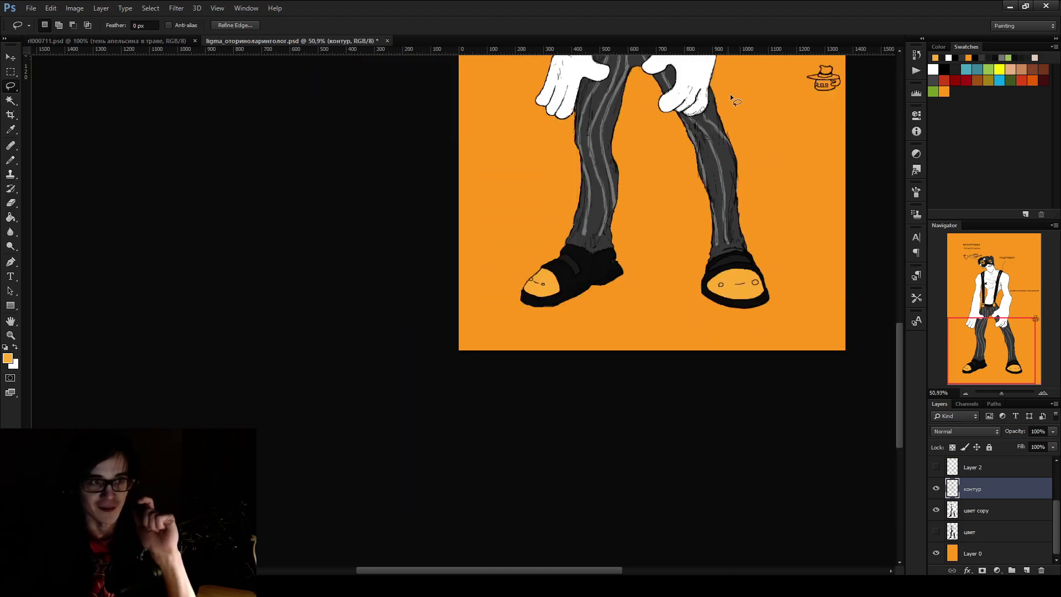
{"action": "scroll", "coordinate": [762, 63], "scroll_direction": "up", "scroll_amount": 2}
{"action": "left_click_drag", "start_coordinate": [897, 354], "coordinate": [897, 251]}
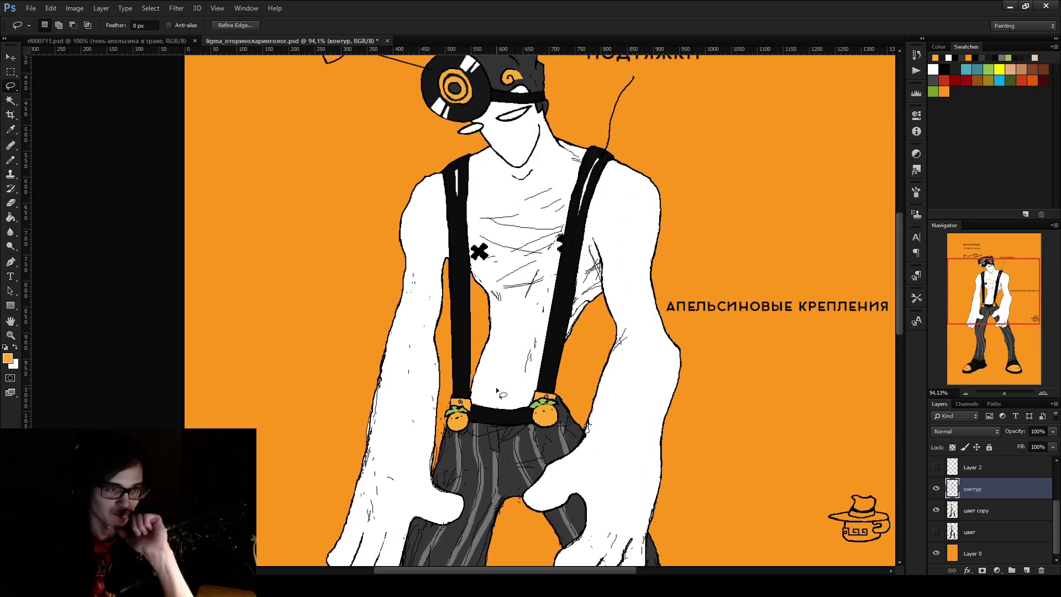
{"action": "scroll", "coordinate": [486, 442], "scroll_direction": "up", "scroll_amount": 3}
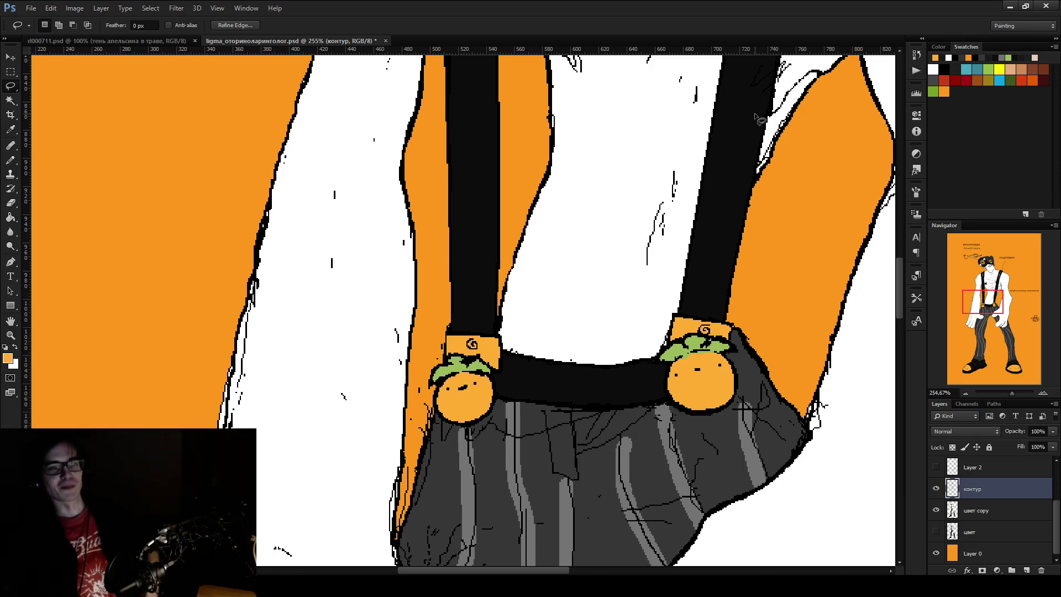
{"action": "scroll", "coordinate": [759, 129], "scroll_direction": "down", "scroll_amount": 2}
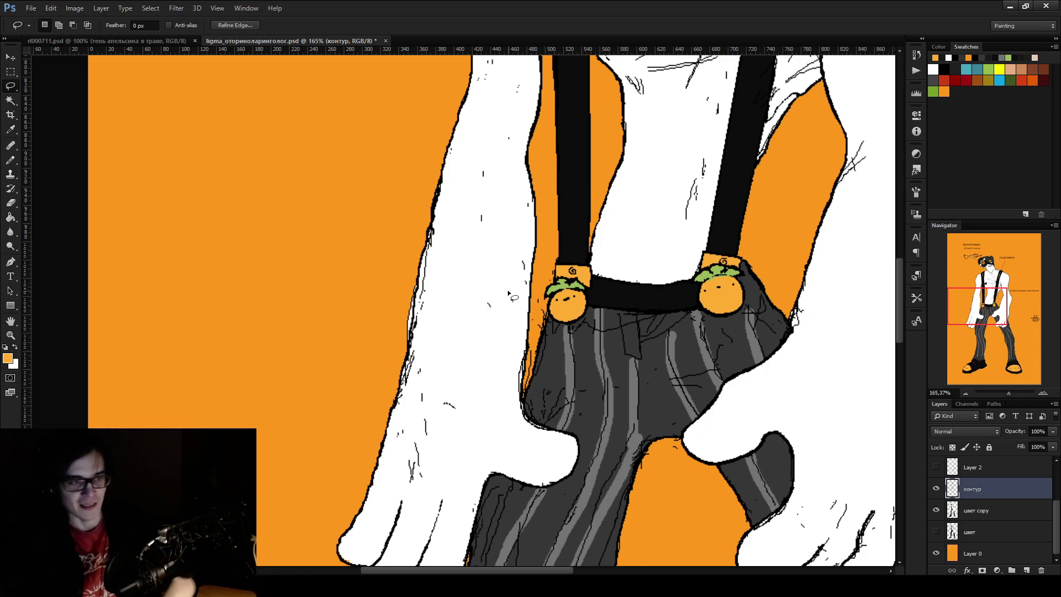
Add a new layer directly above контур and name it тень
{"action": "scroll", "coordinate": [547, 297], "scroll_direction": "up", "scroll_amount": 5}
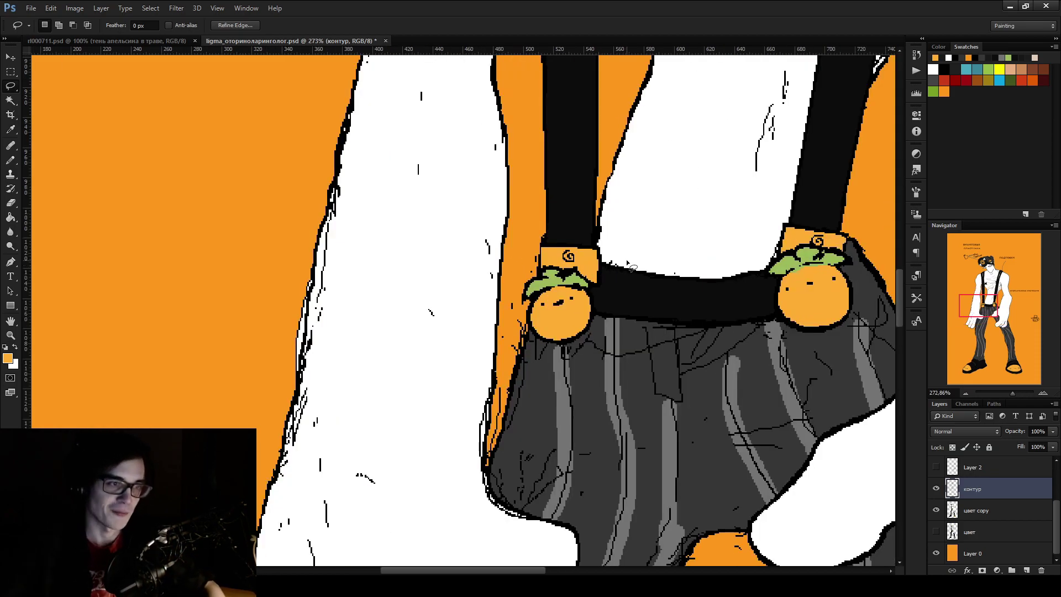
{"action": "left_click", "coordinate": [1027, 570]}
{"action": "double_click", "coordinate": [972, 495]}
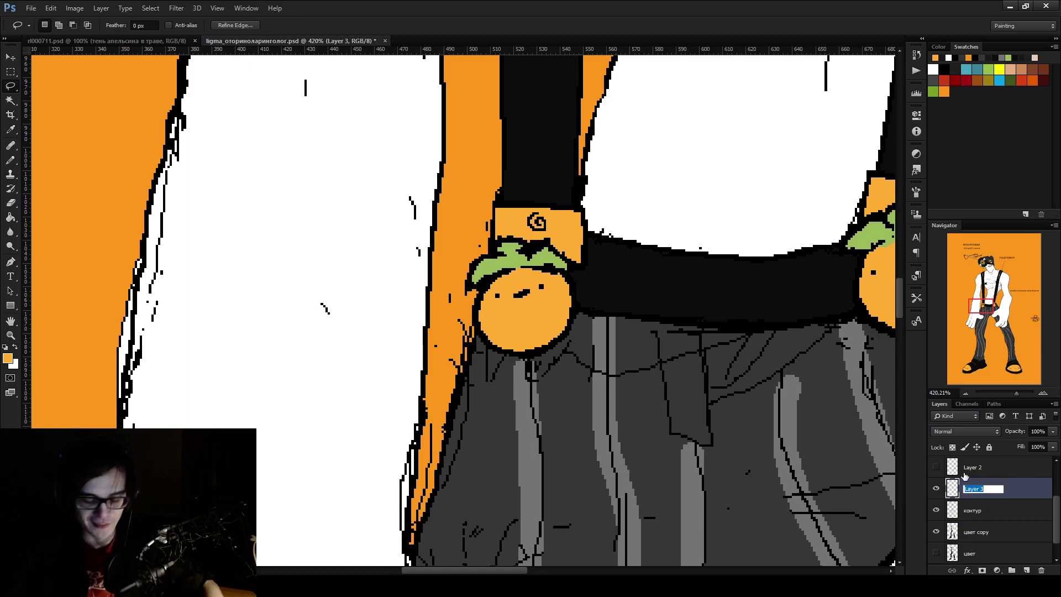
{"action": "type", "text": "ап"}
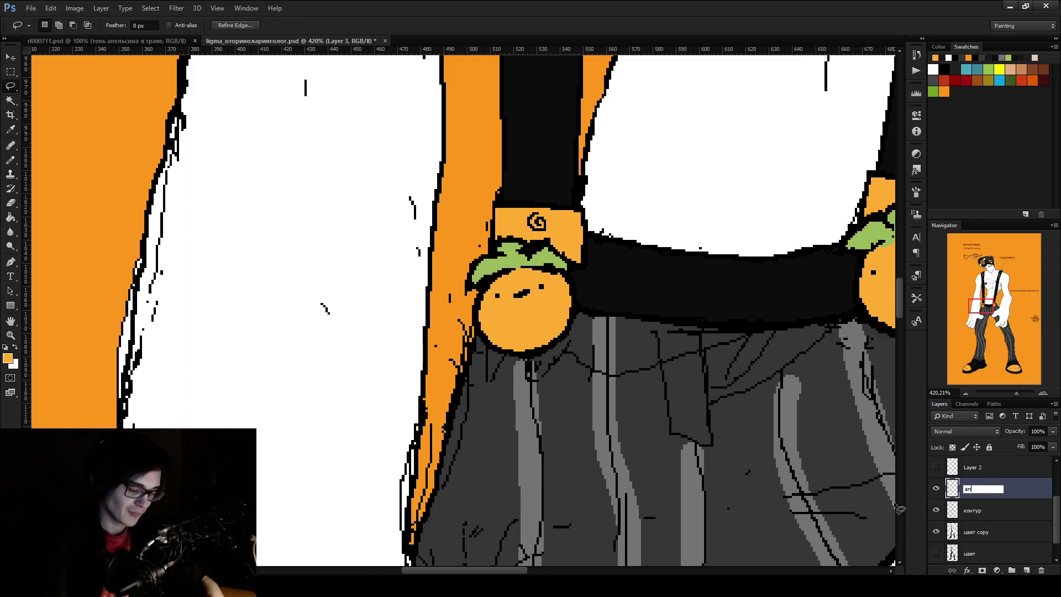
{"action": "type", "text": "тень"}
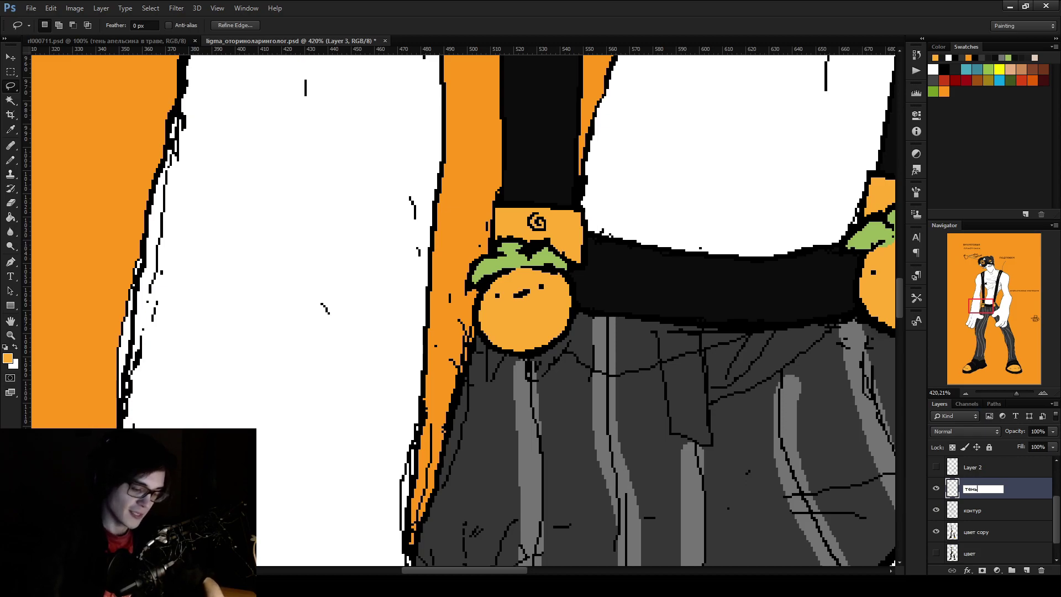
{"action": "key", "text": "Return"}
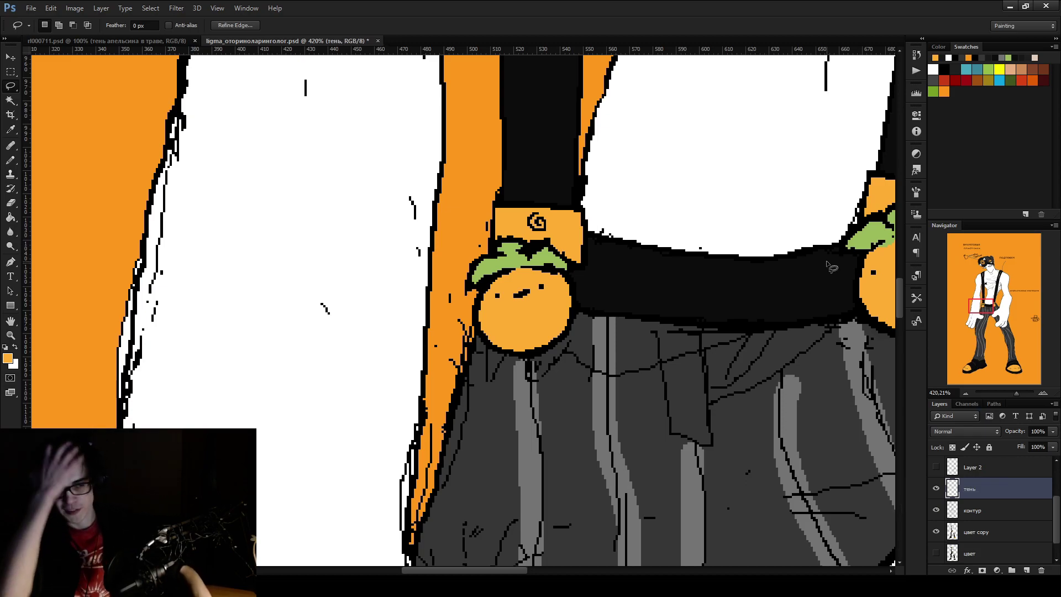
Set black as the foreground color and ready the Pencil with a 5 px brush for shading the orange clips
{"action": "left_click", "coordinate": [948, 67]}
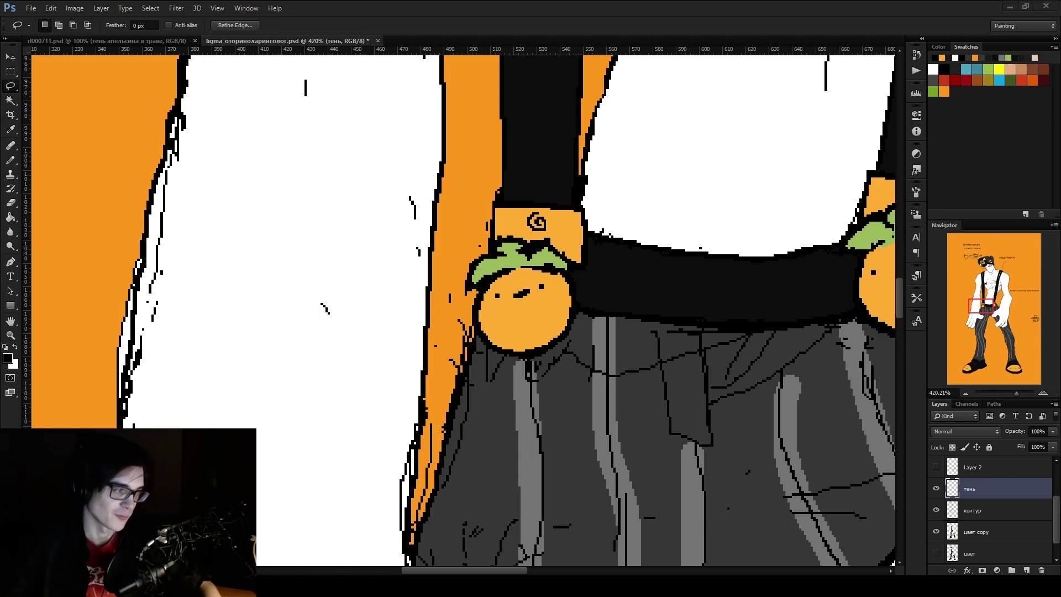
{"action": "scroll", "coordinate": [538, 232], "scroll_direction": "down", "scroll_amount": 1}
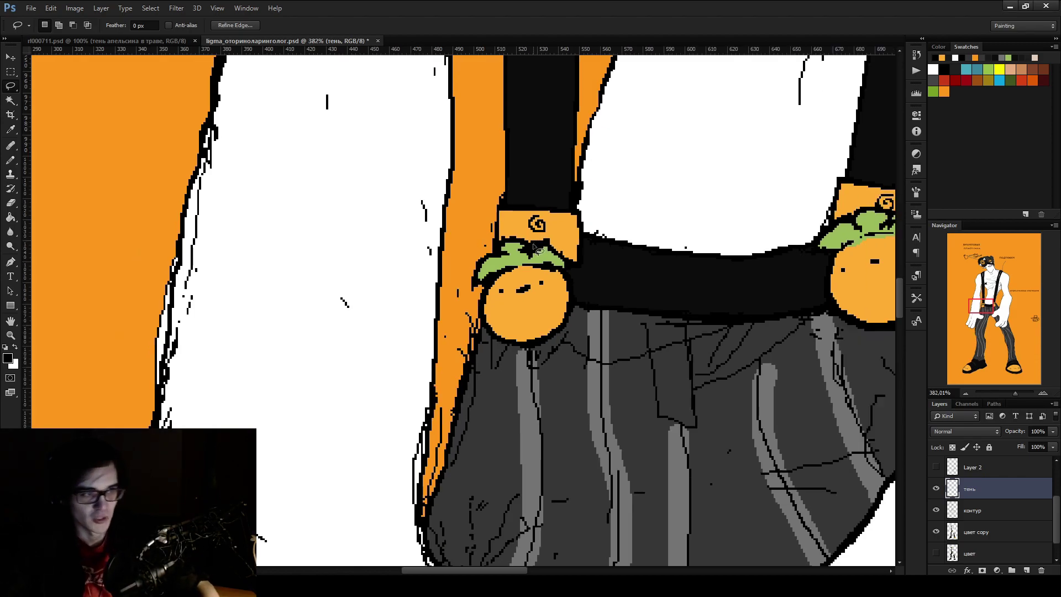
{"action": "scroll", "coordinate": [469, 239], "scroll_direction": "down", "scroll_amount": 5}
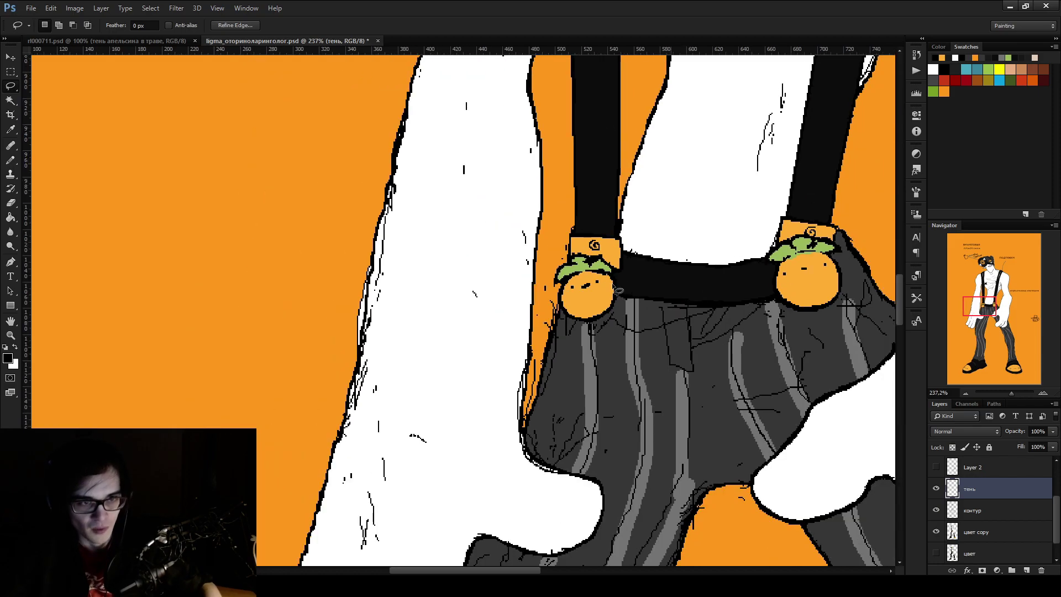
{"action": "scroll", "coordinate": [763, 268], "scroll_direction": "up", "scroll_amount": 6}
{"action": "key", "text": "b"}
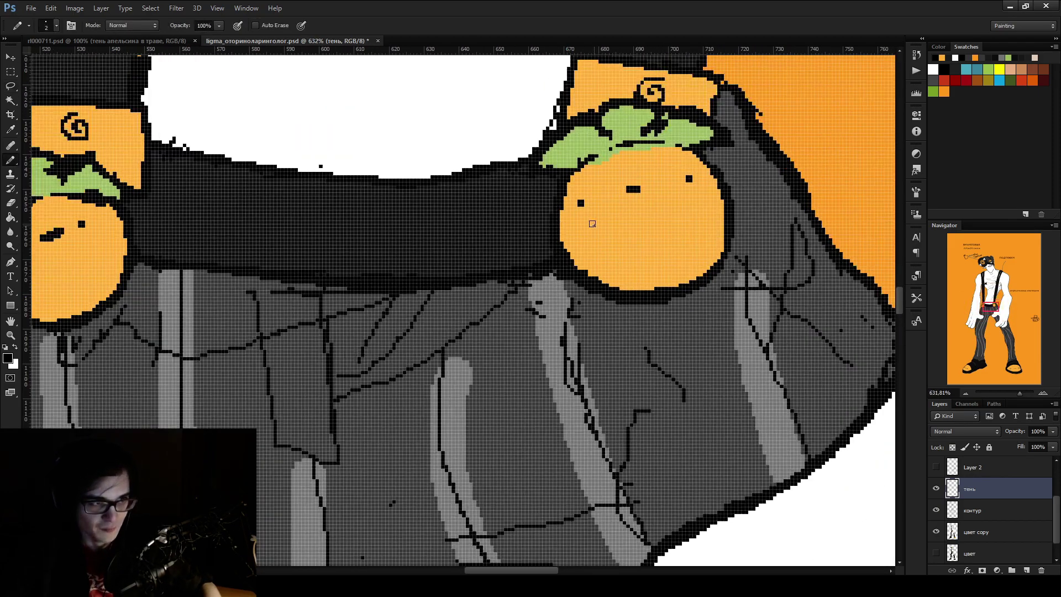
{"action": "key", "text": "bracketright"}
{"action": "key", "text": "bracketright"}
{"action": "key", "text": "bracketright"}
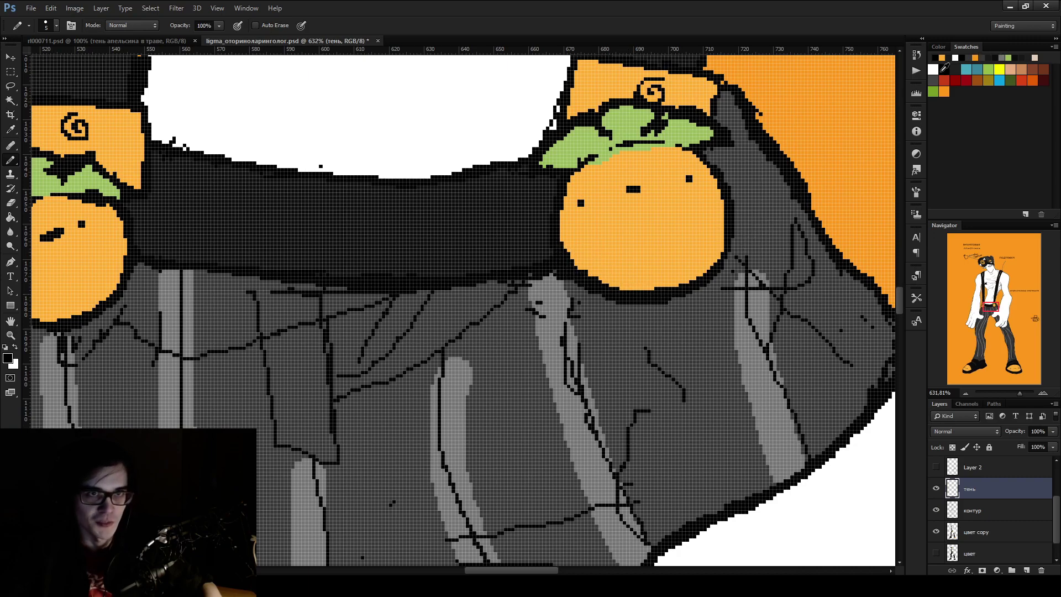
{"action": "left_click", "coordinate": [11, 72]}
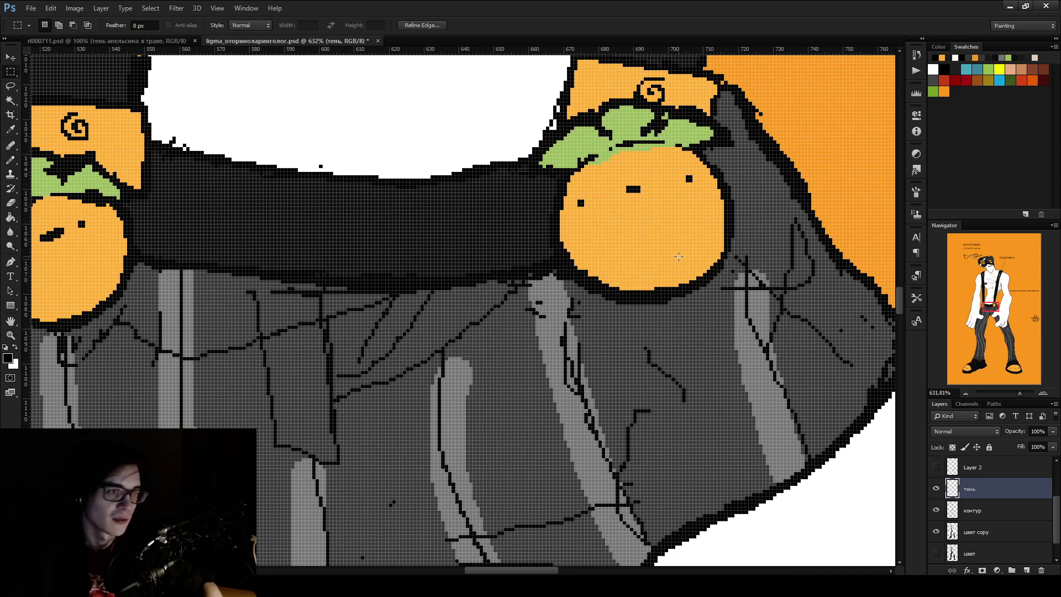
{"action": "left_click_drag", "start_coordinate": [670, 256], "coordinate": [648, 262]}
{"action": "key", "text": "ctrl+d"}
Paint trial black strokes across the lower part of the right orange clip and set the тень layer's opacity to 40%
{"action": "key", "text": "b"}
{"action": "mouse_move", "coordinate": [556, 259]}
{"action": "left_mouse_down"}
{"action": "mouse_move", "coordinate": [577, 249]}
{"action": "mouse_move", "coordinate": [663, 288]}
{"action": "mouse_move", "coordinate": [615, 247]}
{"action": "mouse_move", "coordinate": [635, 301]}
{"action": "mouse_move", "coordinate": [672, 293]}
{"action": "left_mouse_up"}
{"action": "left_click", "coordinate": [1038, 431]}
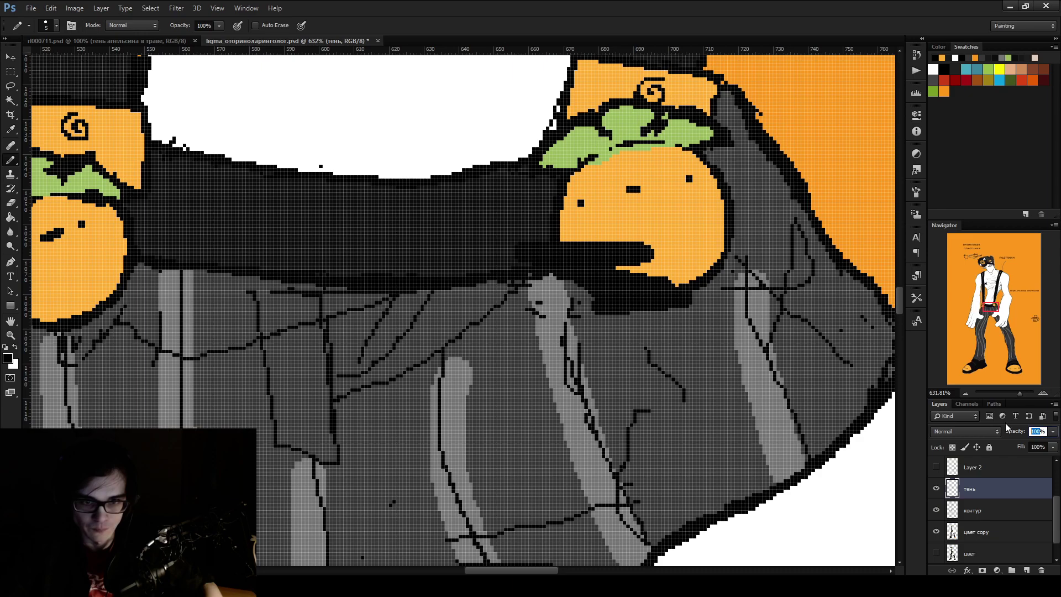
{"action": "type", "text": "40"}
{"action": "key", "text": "Return"}
Erase the rough trial shading from the right orange clip and the trousers beneath it
{"action": "key", "text": "e"}
{"action": "left_click_drag", "start_coordinate": [553, 252], "coordinate": [648, 224]}
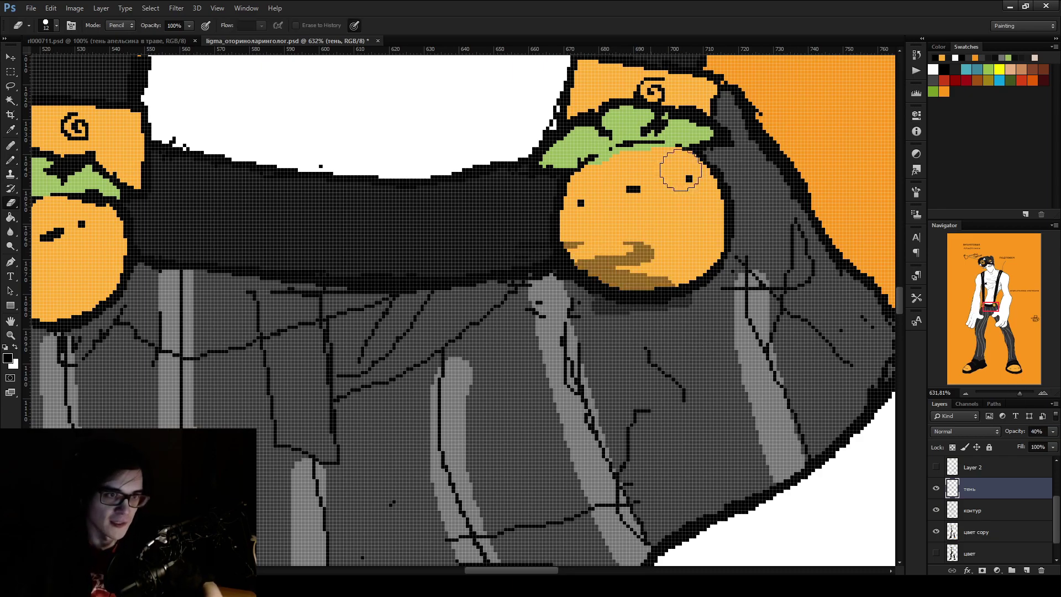
{"action": "left_click_drag", "start_coordinate": [580, 252], "coordinate": [671, 301]}
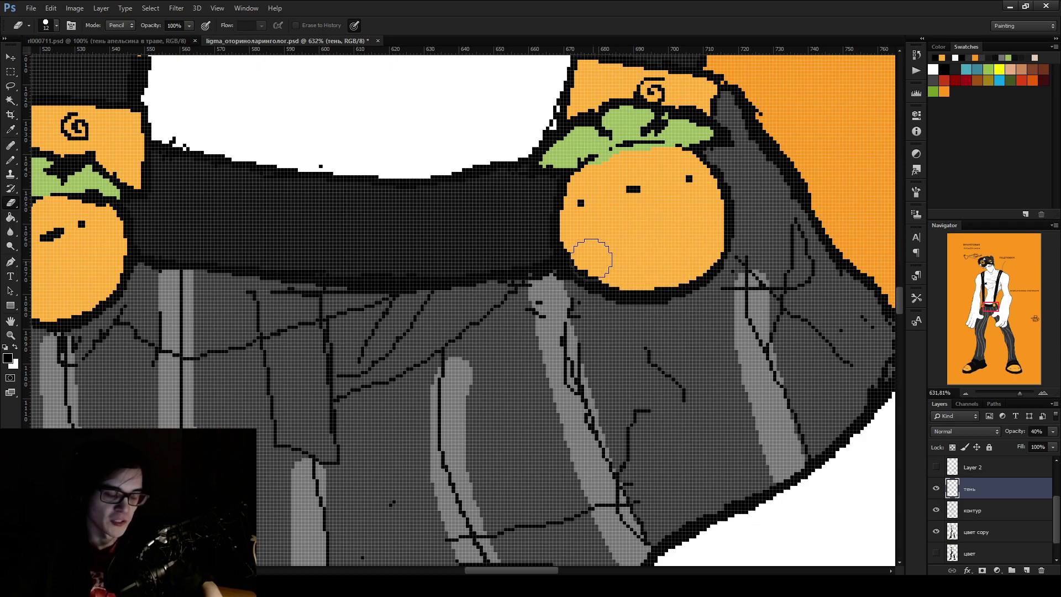
Hide the pixel grid and shade the right orange's left and lower edges and leaves, with its shadow cast on the belt and trousers
{"action": "key", "text": "ctrl+h"}
{"action": "key", "text": "b"}
{"action": "left_click_drag", "start_coordinate": [563, 240], "coordinate": [678, 295]}
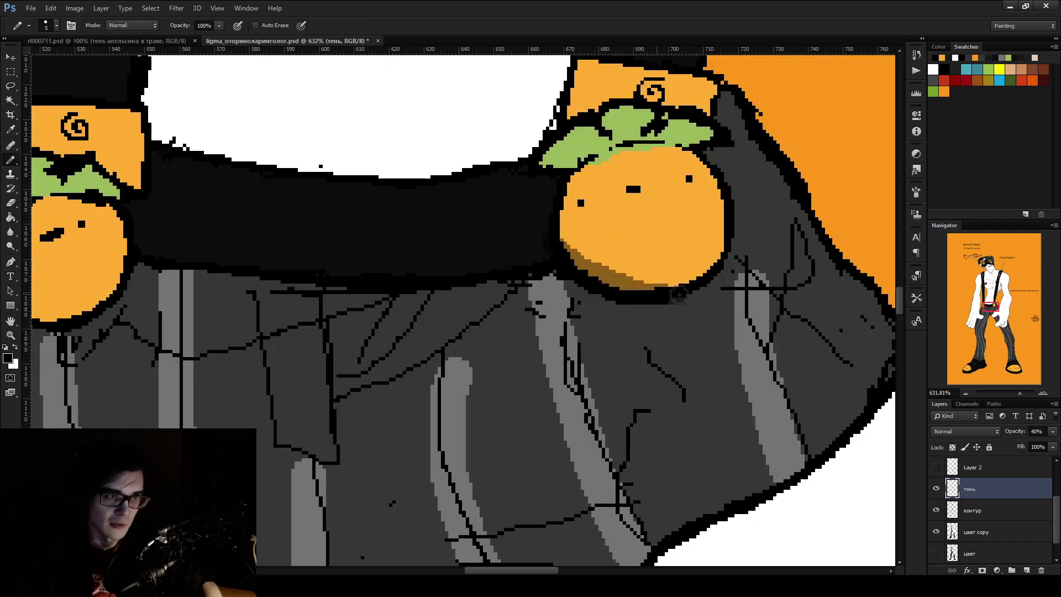
{"action": "mouse_move", "coordinate": [561, 246]}
{"action": "left_mouse_down"}
{"action": "mouse_move", "coordinate": [613, 304]}
{"action": "mouse_move", "coordinate": [710, 271]}
{"action": "mouse_move", "coordinate": [632, 285]}
{"action": "mouse_move", "coordinate": [726, 254]}
{"action": "mouse_move", "coordinate": [640, 299]}
{"action": "left_mouse_up"}
{"action": "mouse_move", "coordinate": [557, 233]}
{"action": "left_mouse_down"}
{"action": "mouse_move", "coordinate": [613, 309]}
{"action": "mouse_move", "coordinate": [718, 282]}
{"action": "mouse_move", "coordinate": [566, 218]}
{"action": "mouse_move", "coordinate": [569, 243]}
{"action": "mouse_move", "coordinate": [578, 188]}
{"action": "mouse_move", "coordinate": [685, 133]}
{"action": "mouse_move", "coordinate": [580, 194]}
{"action": "mouse_move", "coordinate": [578, 165]}
{"action": "mouse_move", "coordinate": [554, 233]}
{"action": "left_mouse_up"}
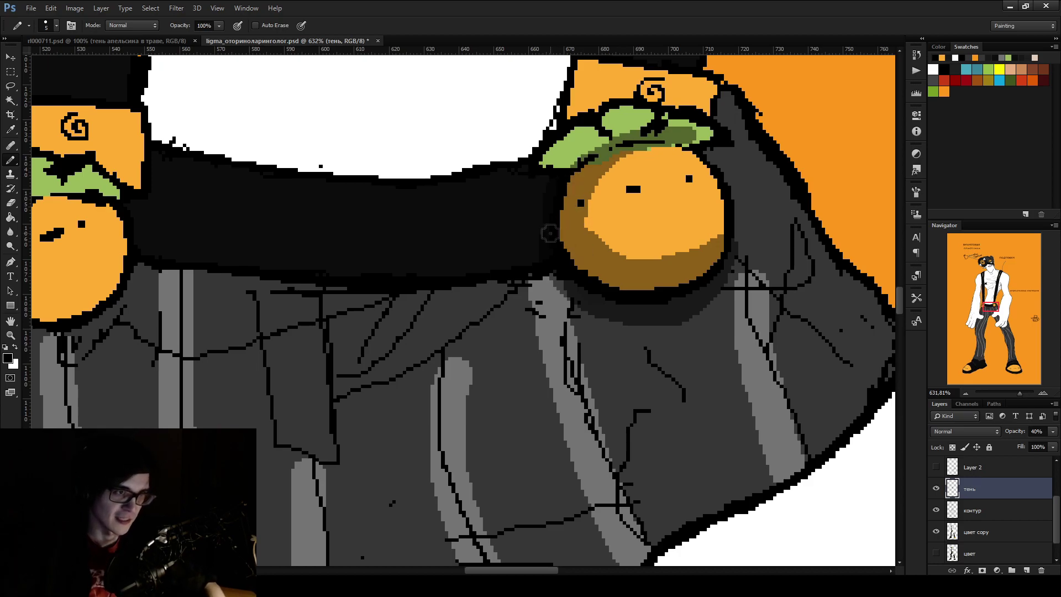
{"action": "left_click_drag", "start_coordinate": [549, 279], "coordinate": [671, 306]}
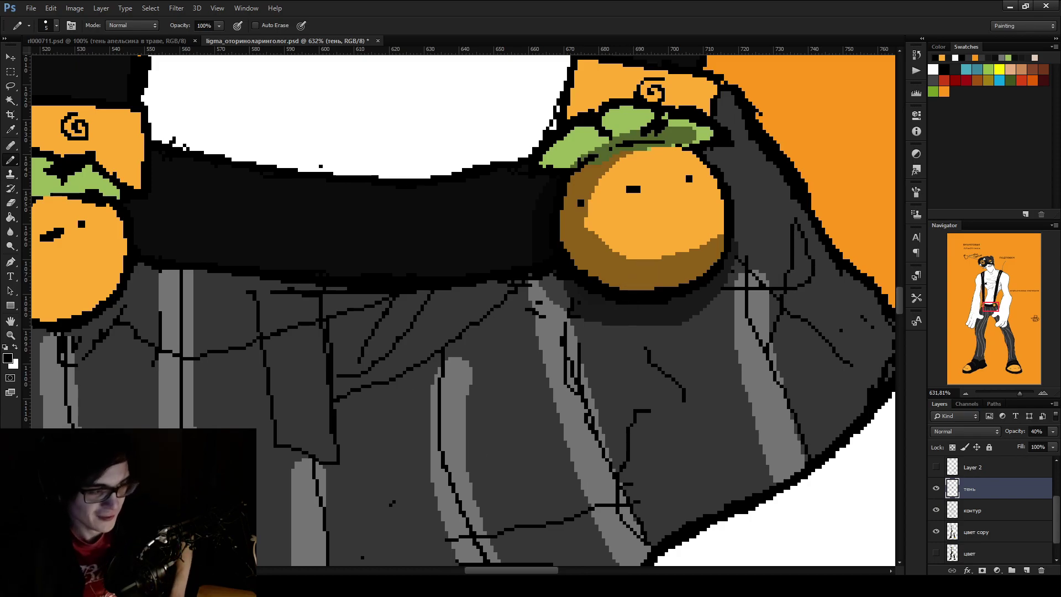
Widen and round the right orange's shading along its left side, adding a 3 px pencil shadow beneath the leaves
{"action": "scroll", "coordinate": [640, 191], "scroll_direction": "down", "scroll_amount": 5}
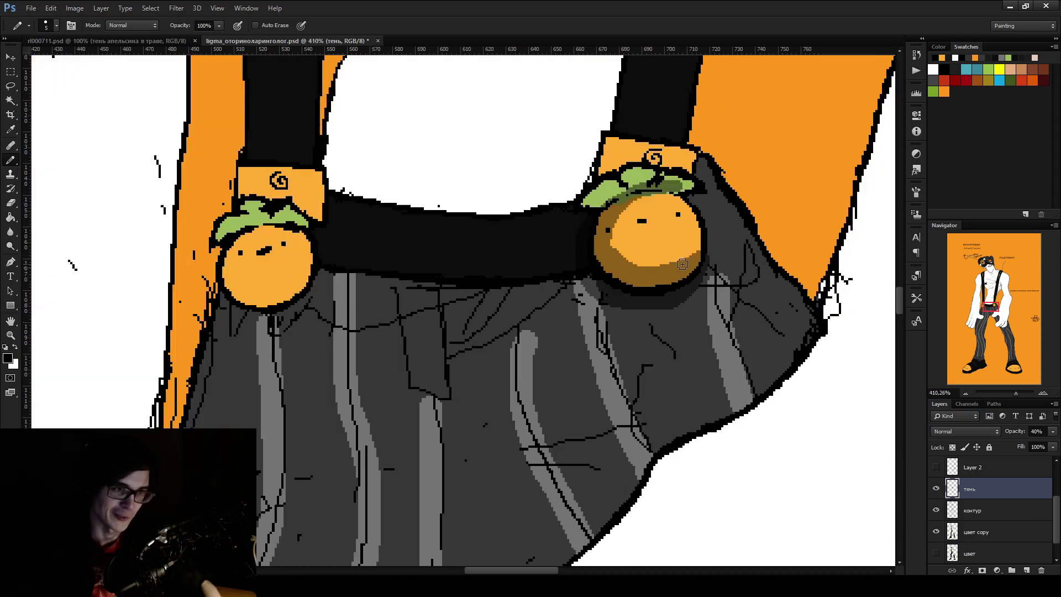
{"action": "scroll", "coordinate": [610, 170], "scroll_direction": "up", "scroll_amount": 6}
{"action": "key", "text": "e"}
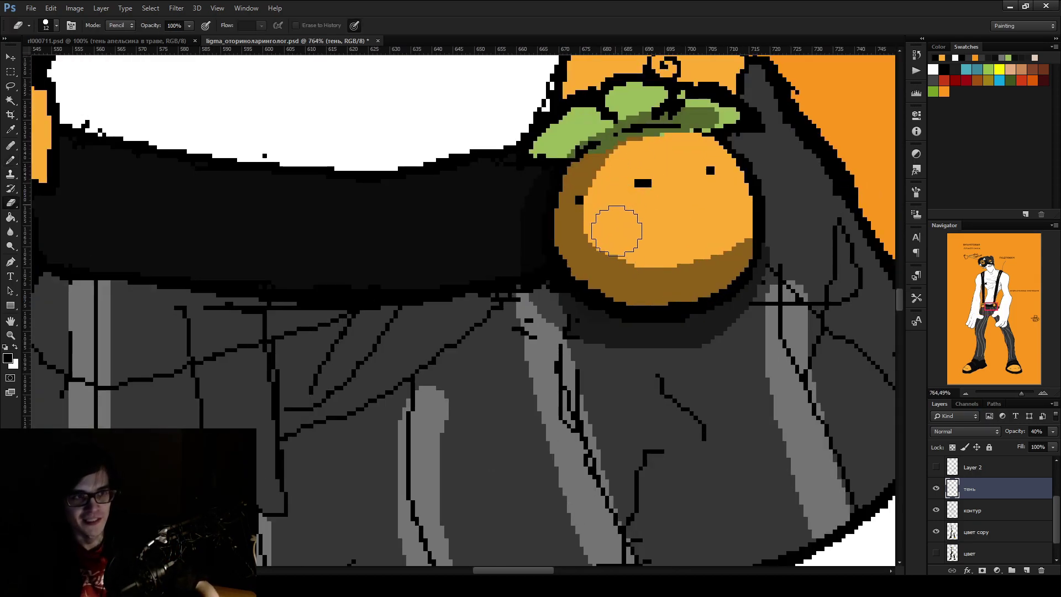
{"action": "key", "text": "b"}
{"action": "mouse_move", "coordinate": [633, 129]}
{"action": "left_mouse_down"}
{"action": "mouse_move", "coordinate": [594, 182]}
{"action": "mouse_move", "coordinate": [606, 243]}
{"action": "mouse_move", "coordinate": [677, 273]}
{"action": "mouse_move", "coordinate": [586, 240]}
{"action": "left_mouse_up"}
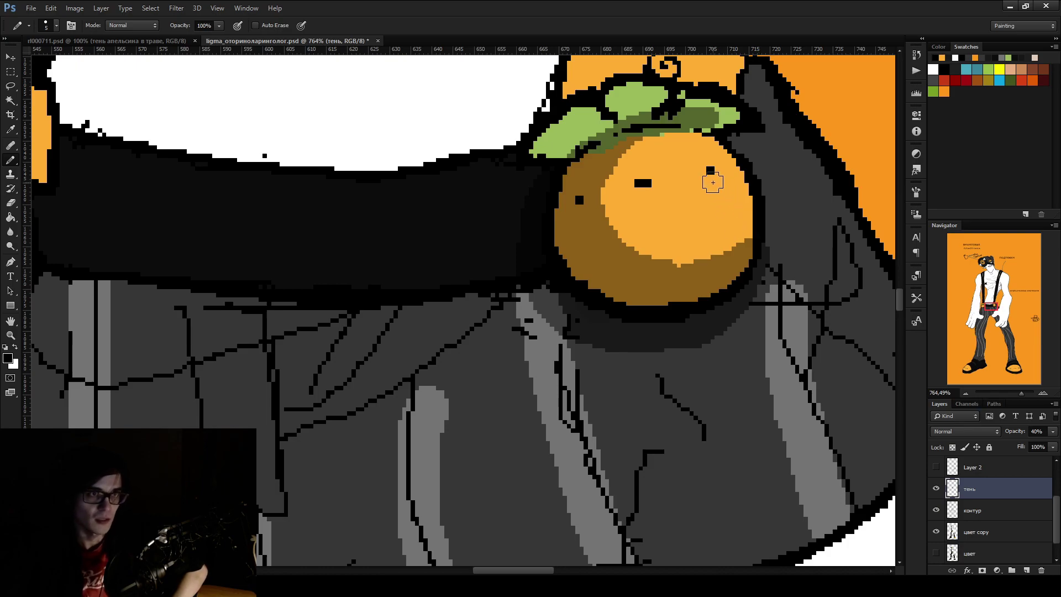
{"action": "key", "text": "bracketleft"}
{"action": "key", "text": "bracketleft"}
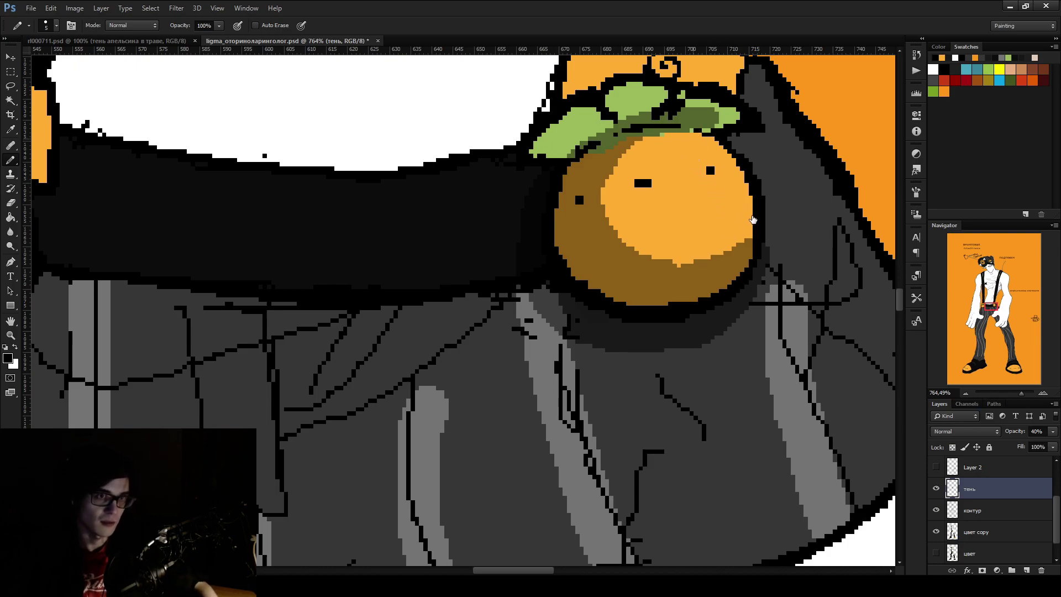
{"action": "mouse_move", "coordinate": [626, 143]}
{"action": "left_mouse_down"}
{"action": "mouse_move", "coordinate": [710, 135]}
{"action": "mouse_move", "coordinate": [677, 130]}
{"action": "mouse_move", "coordinate": [608, 167]}
{"action": "left_mouse_up"}
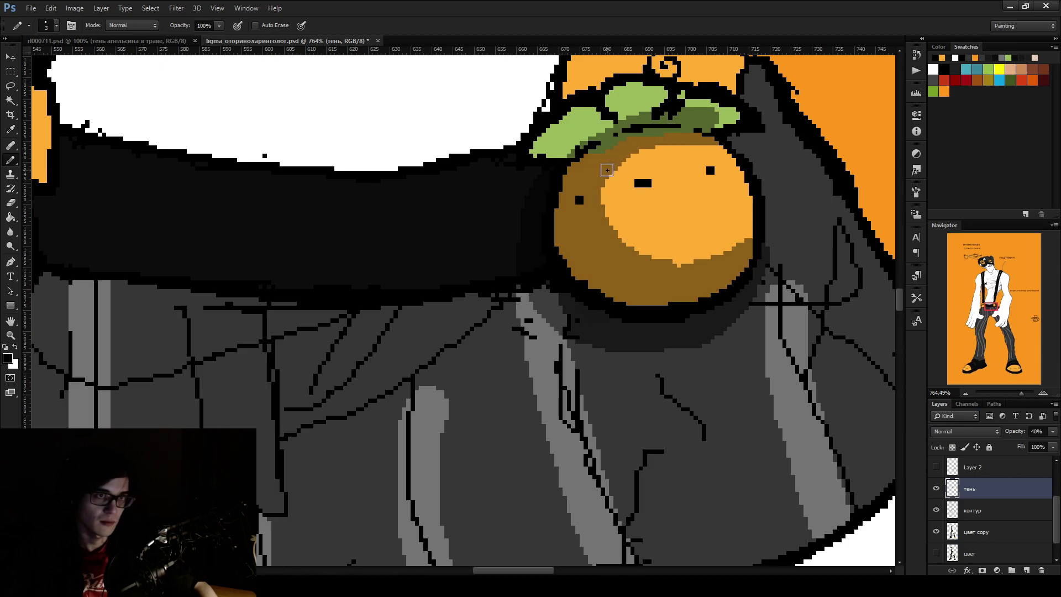
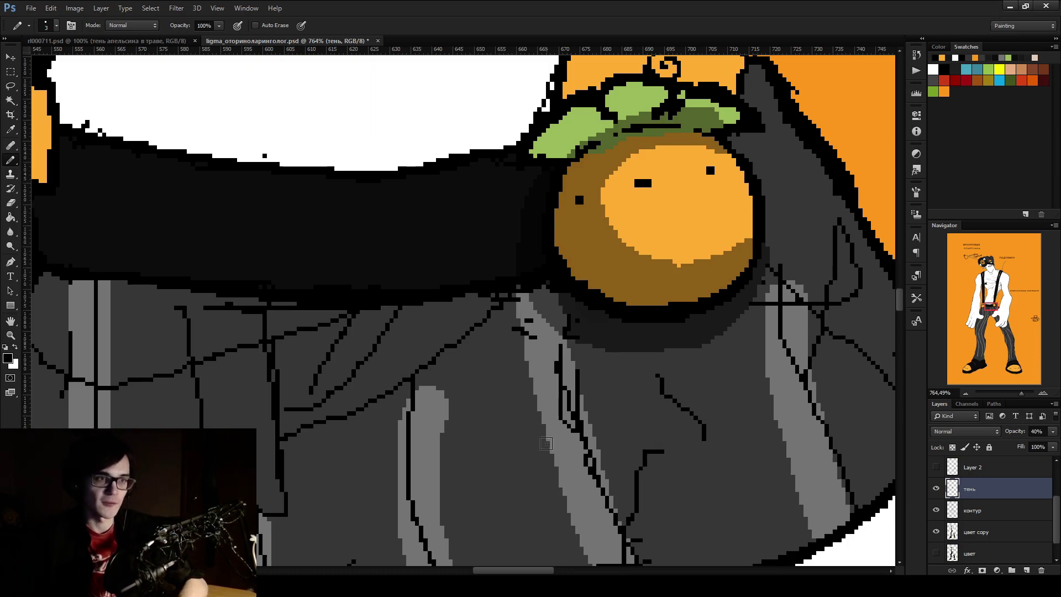
Shade the left orange clip along its top and right side, including the leaf's underside and the cast shadow on the belt and trousers
{"action": "key", "text": "e"}
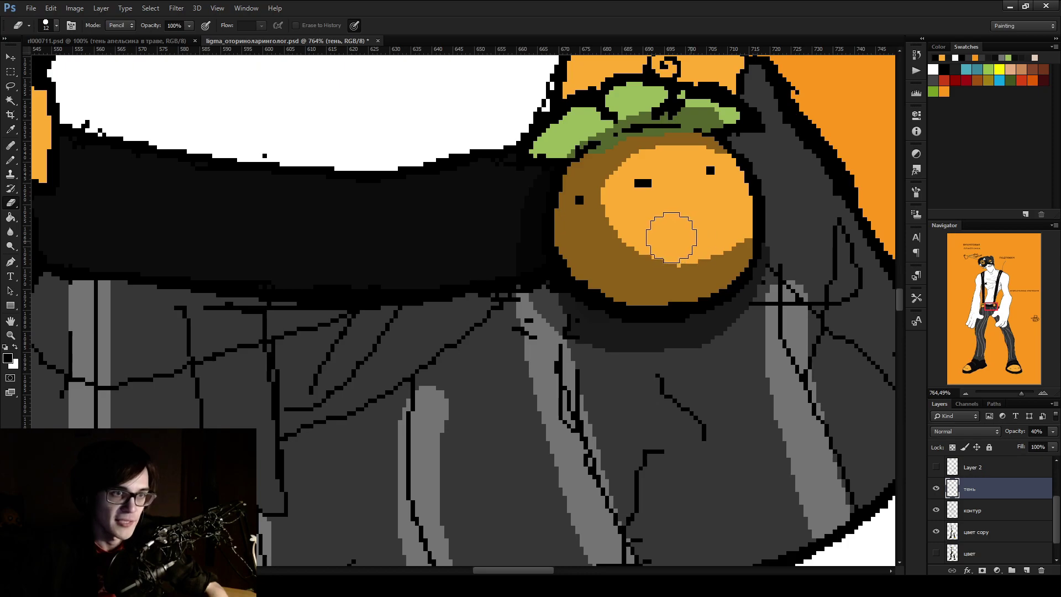
{"action": "scroll", "coordinate": [660, 154], "scroll_direction": "down", "scroll_amount": 6}
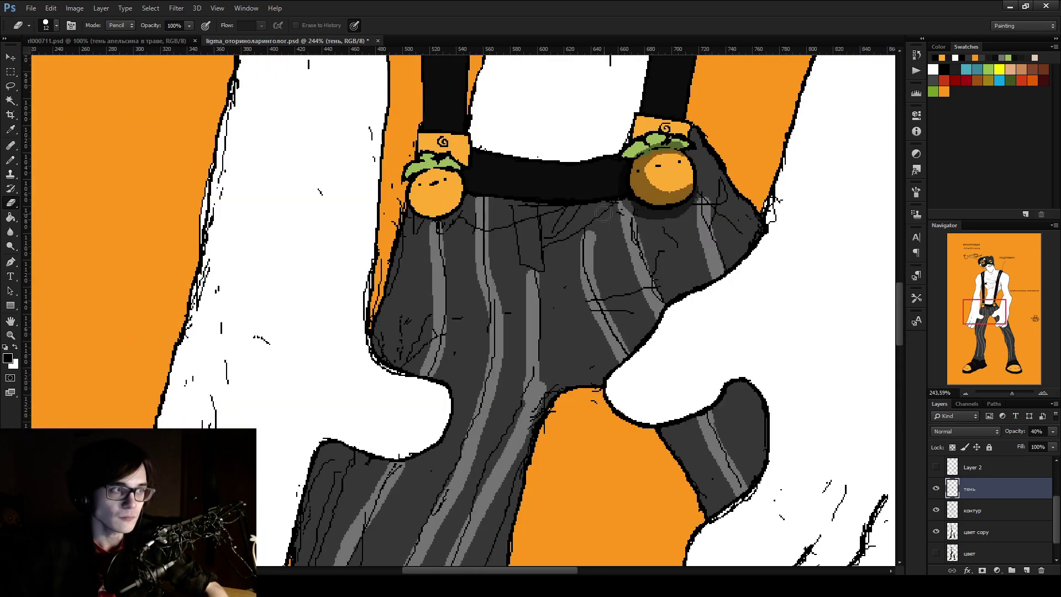
{"action": "scroll", "coordinate": [449, 166], "scroll_direction": "up", "scroll_amount": 6}
{"action": "key", "text": "b"}
{"action": "mouse_move", "coordinate": [397, 156]}
{"action": "left_mouse_down"}
{"action": "mouse_move", "coordinate": [500, 158]}
{"action": "mouse_move", "coordinate": [497, 210]}
{"action": "left_mouse_up"}
{"action": "mouse_move", "coordinate": [460, 152]}
{"action": "left_mouse_down"}
{"action": "mouse_move", "coordinate": [437, 165]}
{"action": "mouse_move", "coordinate": [420, 160]}
{"action": "mouse_move", "coordinate": [500, 166]}
{"action": "mouse_move", "coordinate": [499, 197]}
{"action": "mouse_move", "coordinate": [480, 187]}
{"action": "left_mouse_up"}
{"action": "mouse_move", "coordinate": [516, 250]}
{"action": "left_mouse_down"}
{"action": "mouse_move", "coordinate": [480, 304]}
{"action": "mouse_move", "coordinate": [538, 240]}
{"action": "mouse_move", "coordinate": [501, 270]}
{"action": "left_mouse_up"}
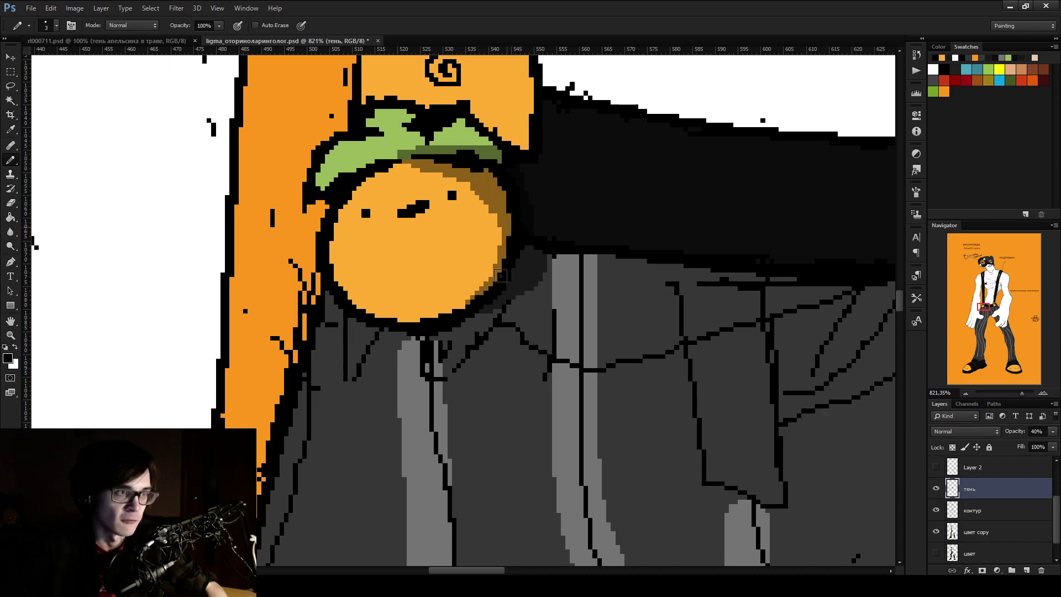
{"action": "mouse_move", "coordinate": [479, 181]}
{"action": "left_mouse_down"}
{"action": "mouse_move", "coordinate": [476, 308]}
{"action": "mouse_move", "coordinate": [535, 287]}
{"action": "mouse_move", "coordinate": [472, 337]}
{"action": "left_mouse_up"}
{"action": "left_click_drag", "start_coordinate": [547, 280], "coordinate": [547, 256]}
{"action": "mouse_move", "coordinate": [413, 152]}
{"action": "left_mouse_down"}
{"action": "mouse_move", "coordinate": [359, 178]}
{"action": "mouse_move", "coordinate": [419, 158]}
{"action": "mouse_move", "coordinate": [365, 180]}
{"action": "mouse_move", "coordinate": [444, 173]}
{"action": "mouse_move", "coordinate": [491, 227]}
{"action": "mouse_move", "coordinate": [462, 250]}
{"action": "mouse_move", "coordinate": [433, 213]}
{"action": "left_mouse_up"}
{"action": "key", "text": "e"}
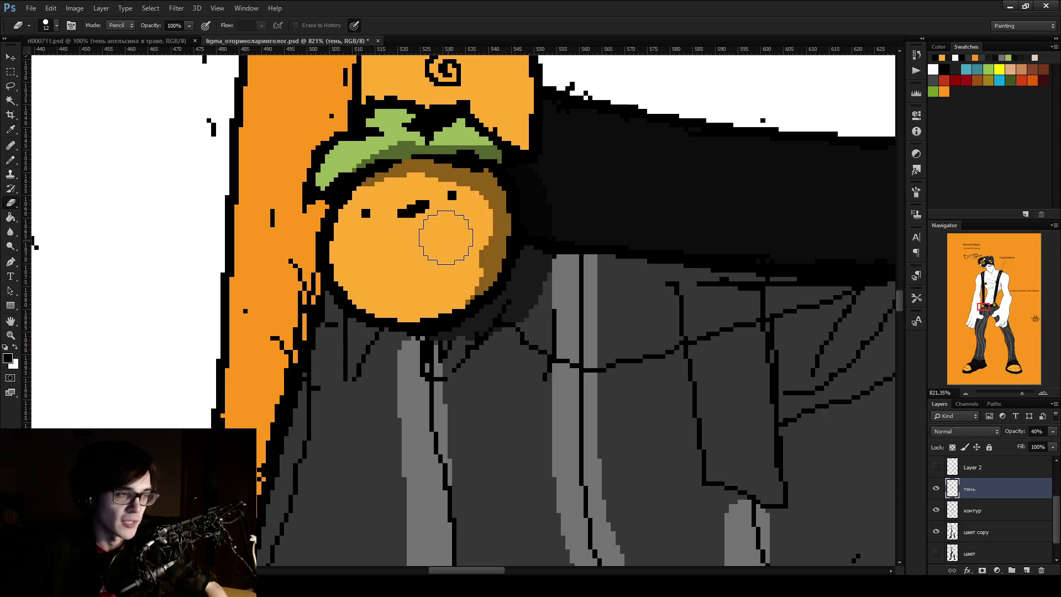
{"action": "key", "text": "b"}
{"action": "left_click", "coordinate": [420, 253], "text": "alt"}
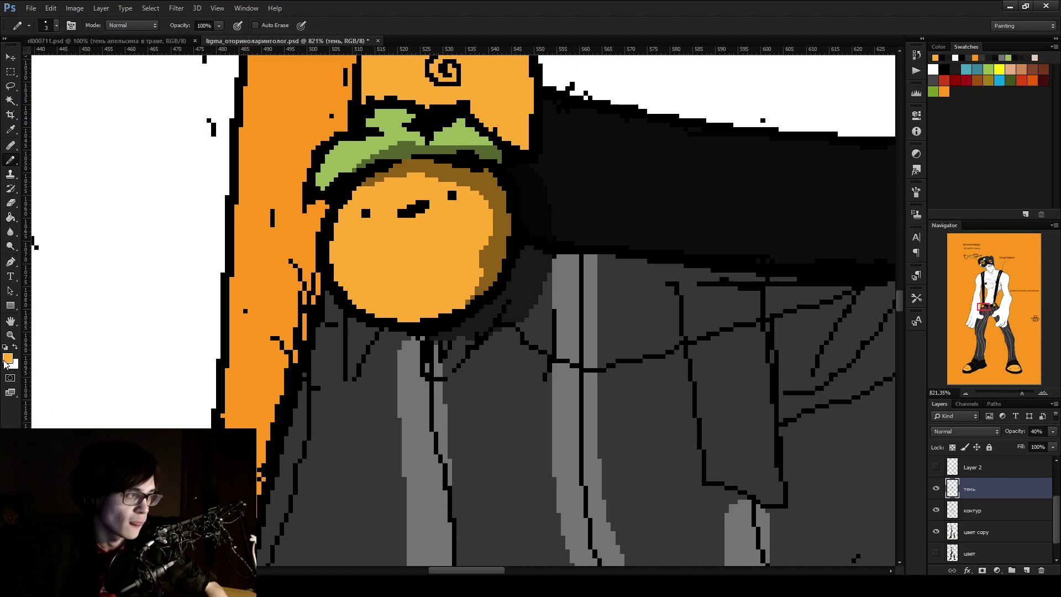
{"action": "key", "text": "i"}
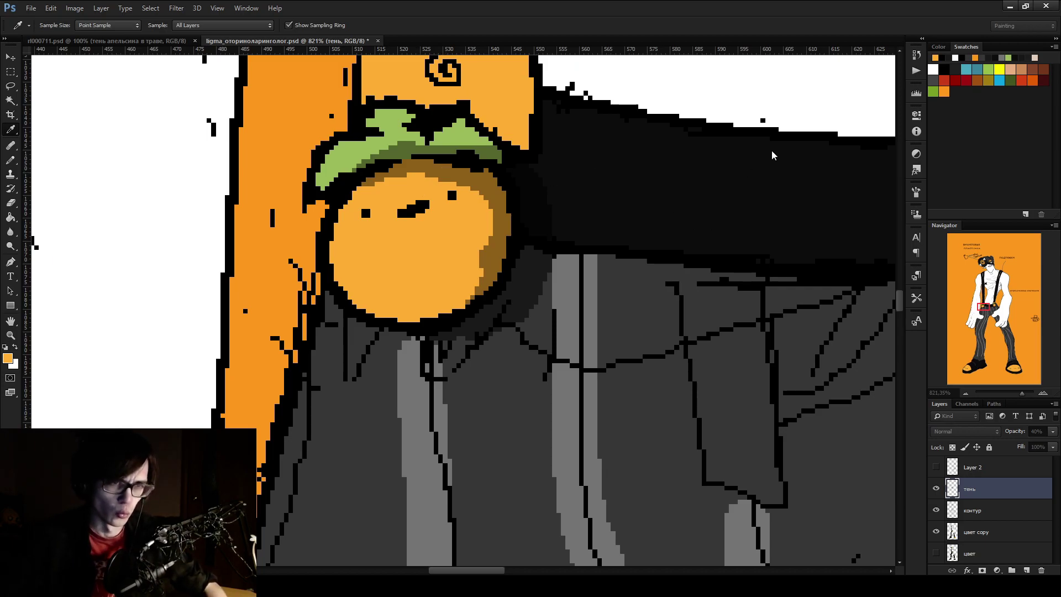
{"action": "key", "text": "b"}
{"action": "left_click_drag", "start_coordinate": [500, 255], "coordinate": [420, 325]}
{"action": "key", "text": "ctrl+z"}
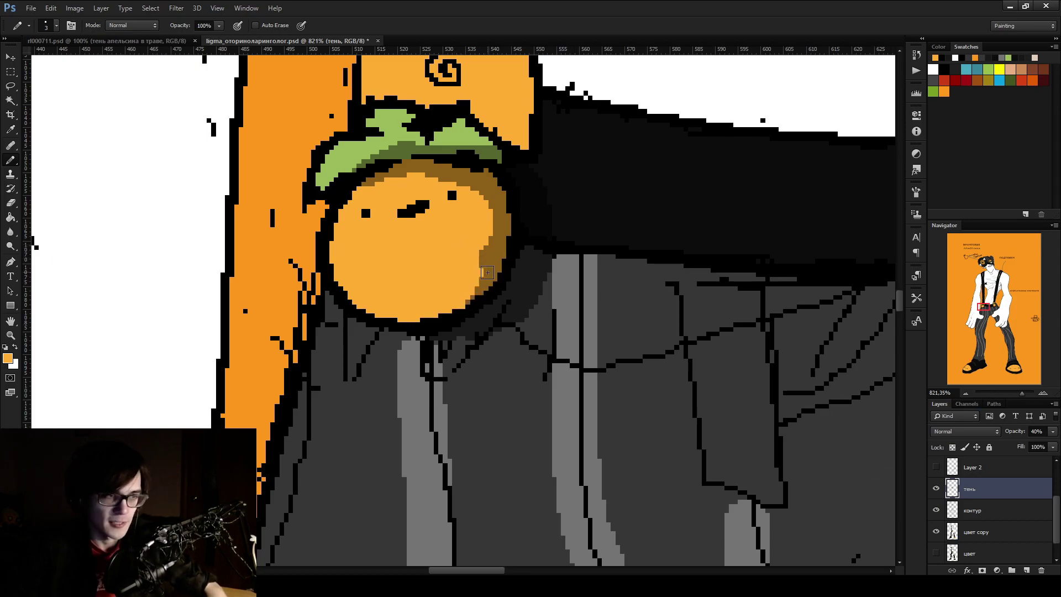
Restore black as the foreground color and extend the left orange's shading along its lower edge and onto the trousers beneath
{"action": "key", "text": "d"}
{"action": "mouse_move", "coordinate": [492, 260]}
{"action": "left_mouse_down"}
{"action": "mouse_move", "coordinate": [413, 325]}
{"action": "mouse_move", "coordinate": [365, 330]}
{"action": "mouse_move", "coordinate": [322, 299]}
{"action": "left_mouse_up"}
{"action": "key", "text": "e"}
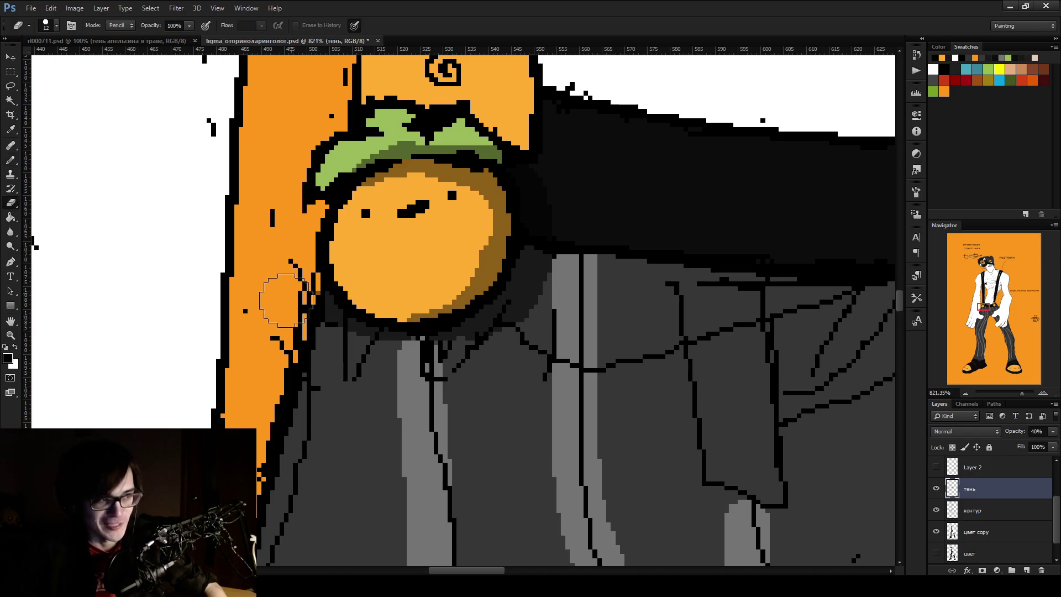
{"action": "key", "text": "b"}
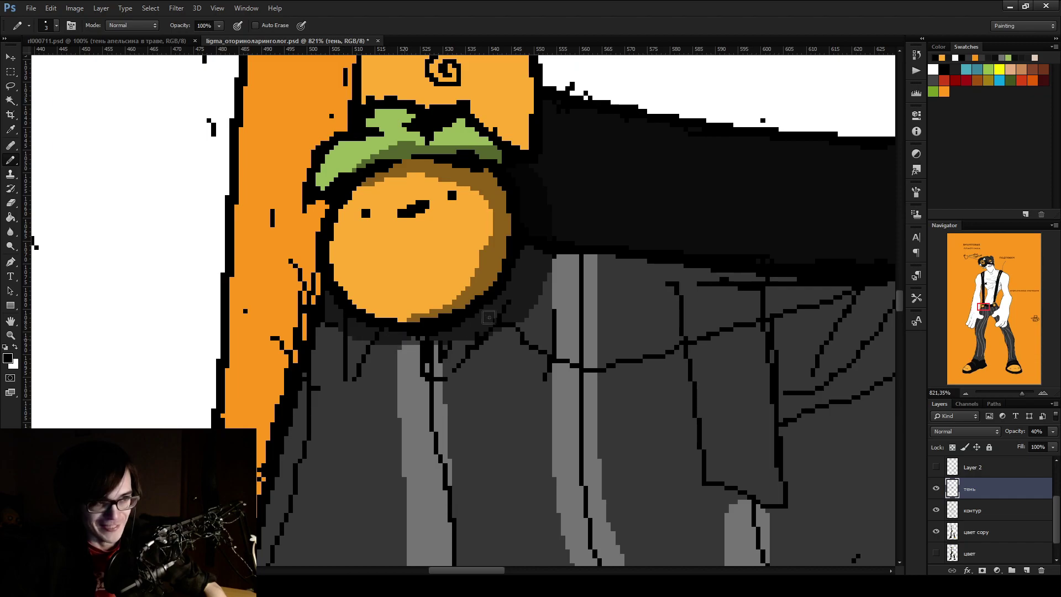
Widen the left orange's shading along its right and lower edges, trim its inner edge, and shade the leaf tip and clip beside it
{"action": "mouse_move", "coordinate": [497, 194]}
{"action": "left_mouse_down"}
{"action": "mouse_move", "coordinate": [462, 287]}
{"action": "mouse_move", "coordinate": [370, 318]}
{"action": "mouse_move", "coordinate": [466, 299]}
{"action": "left_mouse_up"}
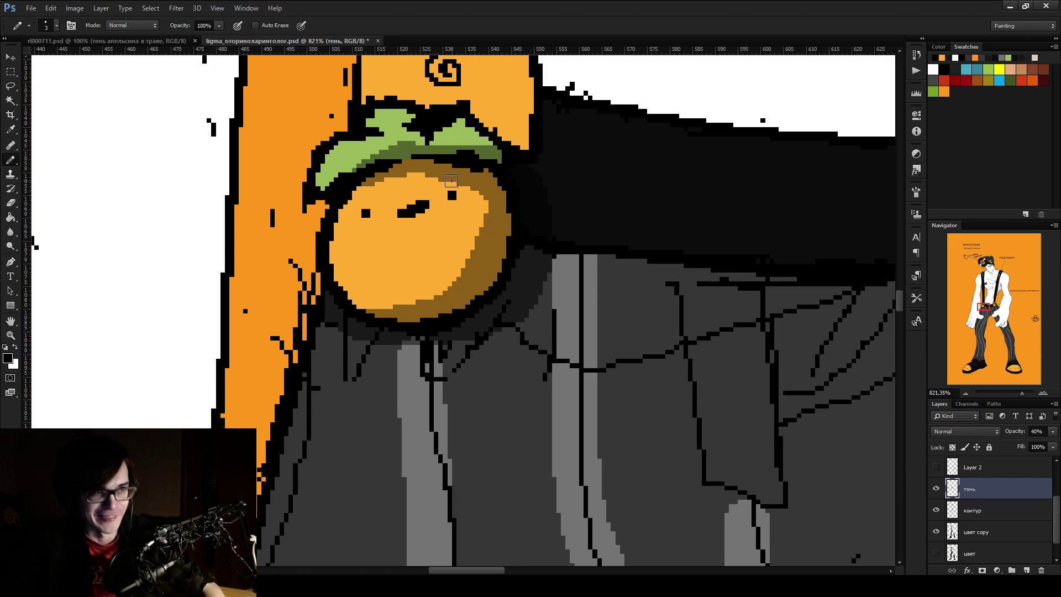
{"action": "mouse_move", "coordinate": [435, 175]}
{"action": "left_mouse_down"}
{"action": "mouse_move", "coordinate": [469, 265]}
{"action": "mouse_move", "coordinate": [462, 178]}
{"action": "left_mouse_up"}
{"action": "key", "text": "e"}
{"action": "mouse_move", "coordinate": [424, 212]}
{"action": "left_mouse_down"}
{"action": "mouse_move", "coordinate": [429, 256]}
{"action": "mouse_move", "coordinate": [414, 185]}
{"action": "left_mouse_up"}
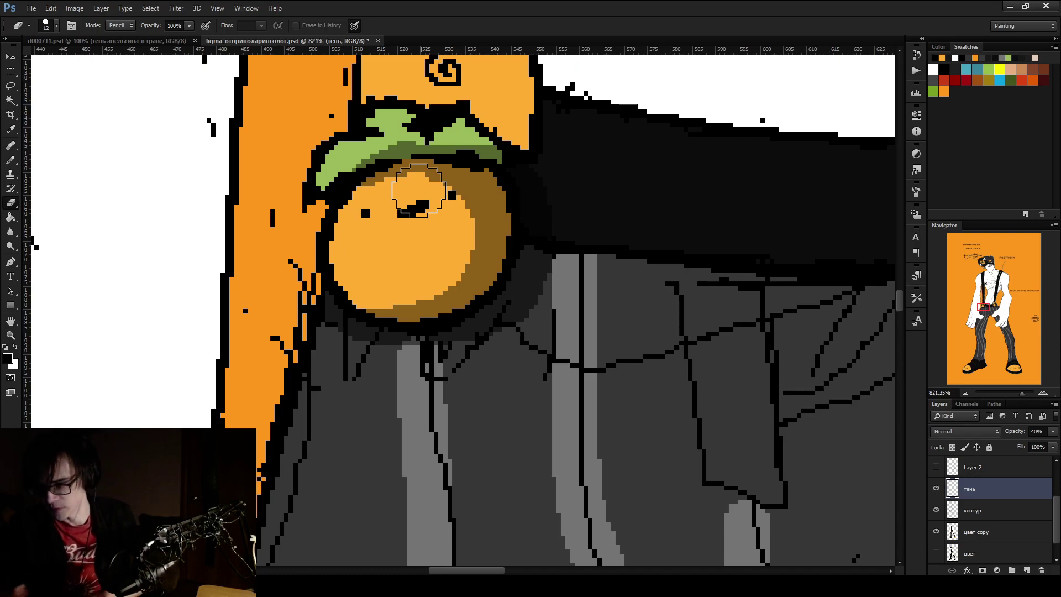
{"action": "key", "text": "b"}
{"action": "mouse_move", "coordinate": [506, 144]}
{"action": "left_mouse_down"}
{"action": "mouse_move", "coordinate": [469, 113]}
{"action": "mouse_move", "coordinate": [521, 150]}
{"action": "left_mouse_up"}
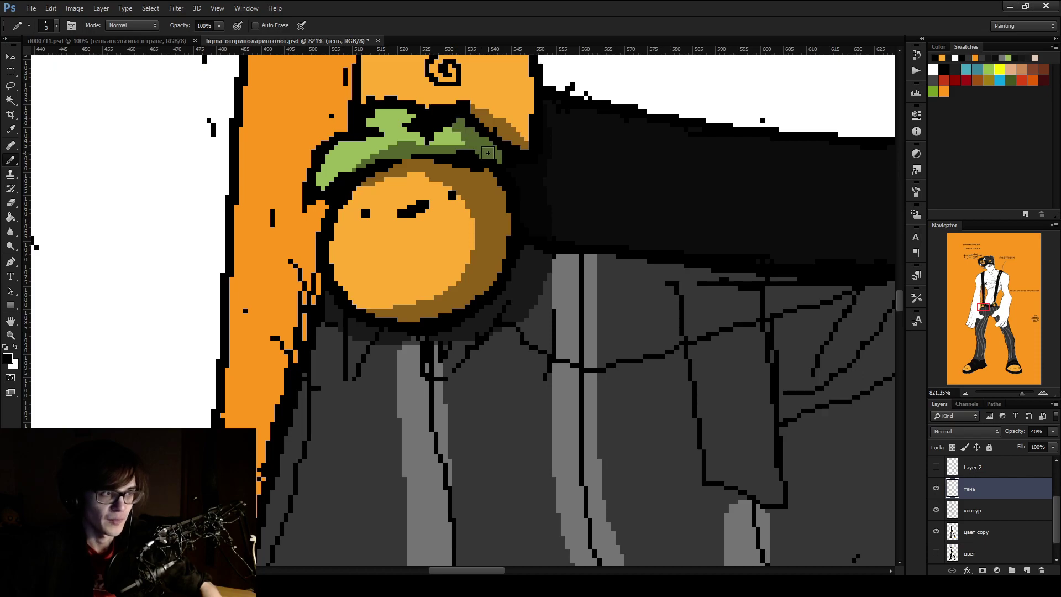
Shade the neck beneath the chin and along the jaw's right side, erasing the excess at the shadow's left edge
{"action": "scroll", "coordinate": [441, 284], "scroll_direction": "down", "scroll_amount": 10}
{"action": "scroll", "coordinate": [552, 251], "scroll_direction": "down", "scroll_amount": 4}
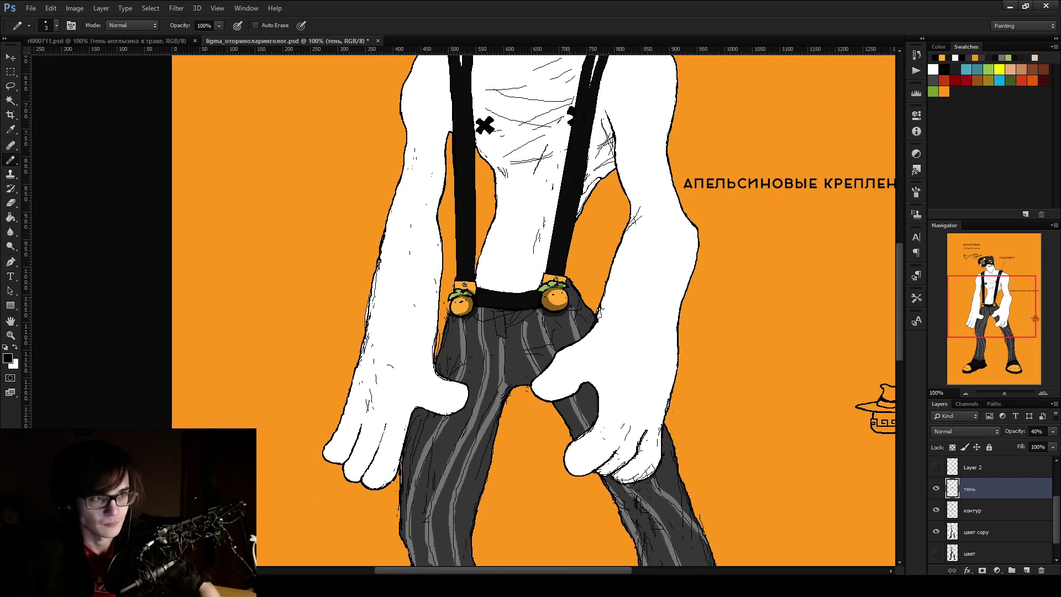
{"action": "scroll", "coordinate": [629, 226], "scroll_direction": "up", "scroll_amount": 2}
{"action": "scroll", "coordinate": [628, 226], "scroll_direction": "up", "scroll_amount": 4}
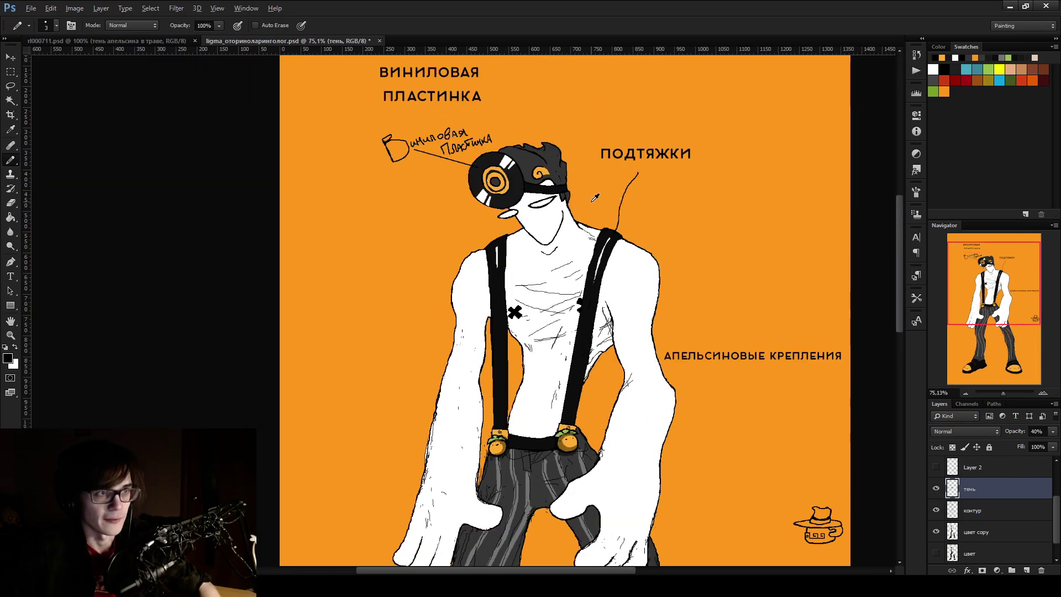
{"action": "scroll", "coordinate": [573, 298], "scroll_direction": "up", "scroll_amount": 9}
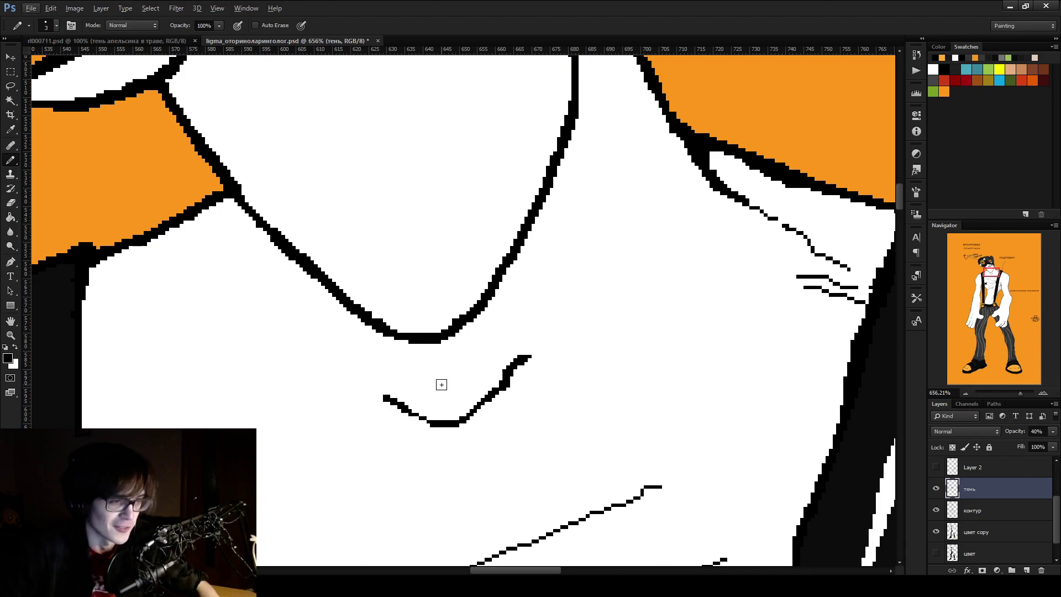
{"action": "mouse_move", "coordinate": [410, 342]}
{"action": "left_mouse_down"}
{"action": "mouse_move", "coordinate": [445, 395]}
{"action": "mouse_move", "coordinate": [369, 339]}
{"action": "mouse_move", "coordinate": [414, 377]}
{"action": "mouse_move", "coordinate": [393, 403]}
{"action": "mouse_move", "coordinate": [481, 400]}
{"action": "mouse_move", "coordinate": [505, 360]}
{"action": "mouse_move", "coordinate": [439, 401]}
{"action": "mouse_move", "coordinate": [392, 340]}
{"action": "mouse_move", "coordinate": [442, 386]}
{"action": "mouse_move", "coordinate": [453, 347]}
{"action": "mouse_move", "coordinate": [516, 271]}
{"action": "mouse_move", "coordinate": [442, 369]}
{"action": "mouse_move", "coordinate": [456, 408]}
{"action": "mouse_move", "coordinate": [474, 332]}
{"action": "mouse_move", "coordinate": [496, 351]}
{"action": "mouse_move", "coordinate": [512, 318]}
{"action": "mouse_move", "coordinate": [553, 179]}
{"action": "mouse_move", "coordinate": [499, 343]}
{"action": "left_mouse_up"}
{"action": "key", "text": "e"}
{"action": "left_click_drag", "start_coordinate": [348, 376], "coordinate": [365, 347]}
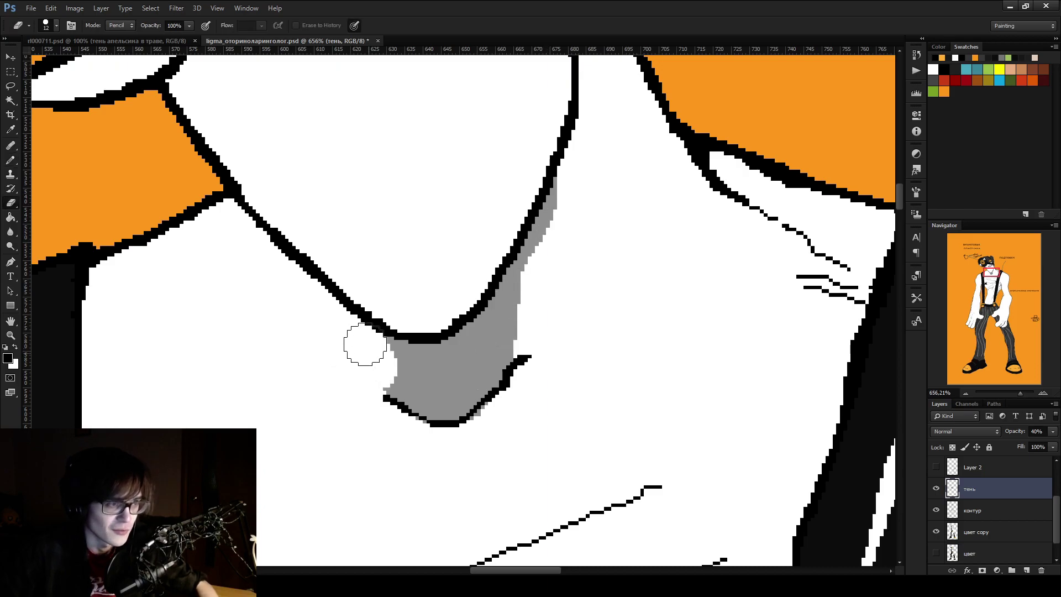
Add a small pencil shadow on the right shoulder where it meets the neck
{"action": "scroll", "coordinate": [363, 368], "scroll_direction": "down", "scroll_amount": 10}
{"action": "scroll", "coordinate": [410, 381], "scroll_direction": "down", "scroll_amount": 2}
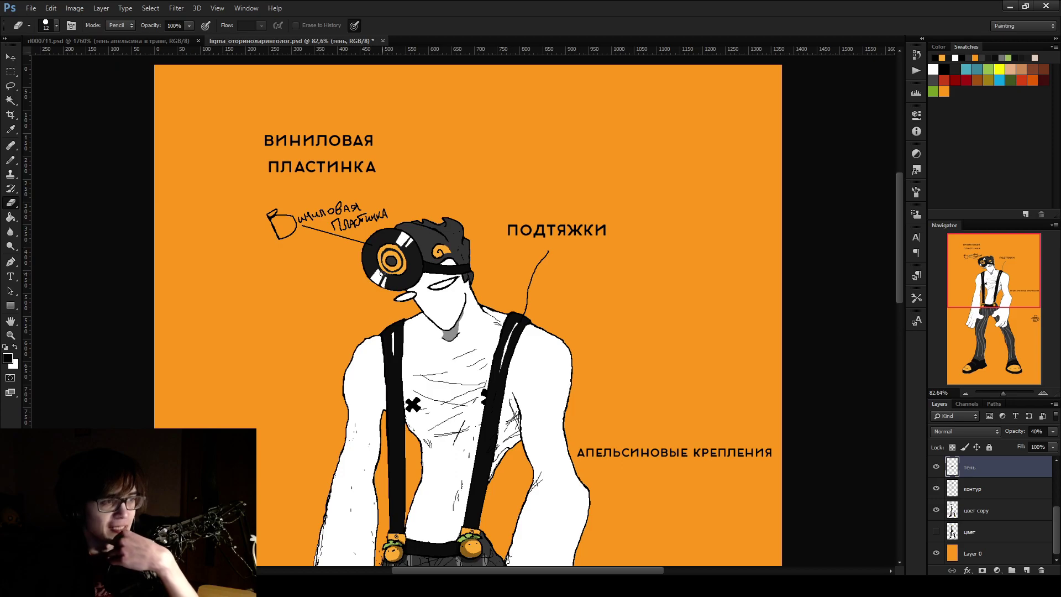
{"action": "scroll", "coordinate": [222, 81], "scroll_direction": "down", "scroll_amount": 2}
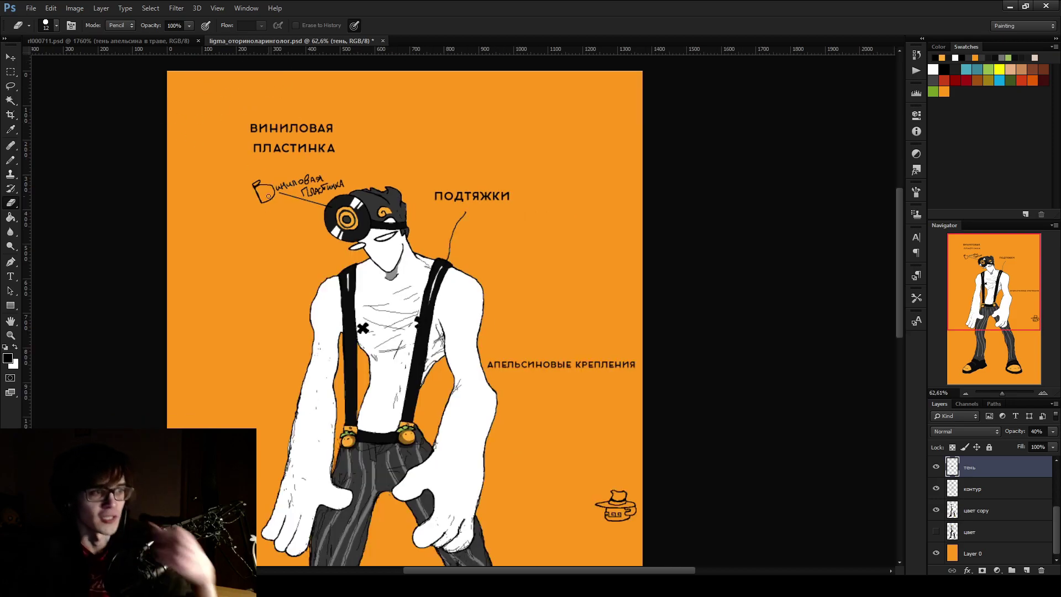
{"action": "scroll", "coordinate": [384, 302], "scroll_direction": "up", "scroll_amount": 3}
{"action": "scroll", "coordinate": [440, 290], "scroll_direction": "up", "scroll_amount": 6}
{"action": "key", "text": "b"}
{"action": "mouse_move", "coordinate": [384, 214]}
{"action": "left_mouse_down"}
{"action": "mouse_move", "coordinate": [366, 220]}
{"action": "mouse_move", "coordinate": [409, 230]}
{"action": "mouse_move", "coordinate": [383, 239]}
{"action": "mouse_move", "coordinate": [399, 251]}
{"action": "mouse_move", "coordinate": [434, 237]}
{"action": "mouse_move", "coordinate": [416, 258]}
{"action": "left_mouse_up"}
{"action": "scroll", "coordinate": [415, 258], "scroll_direction": "down", "scroll_amount": 6}
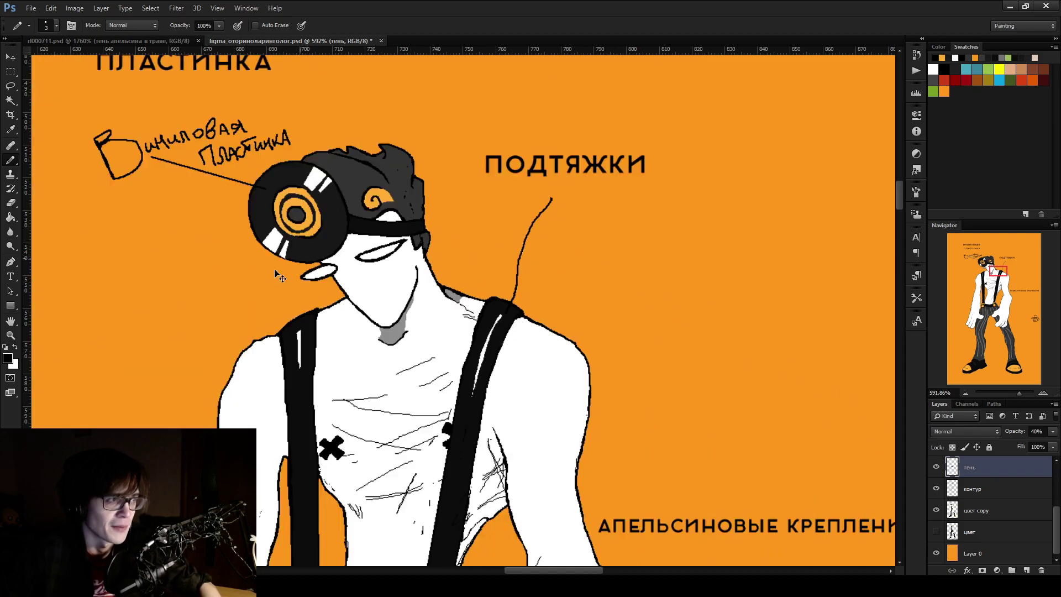
Shade the skin beneath and beside the hair tuft hanging below the headband
{"action": "scroll", "coordinate": [449, 278], "scroll_direction": "up", "scroll_amount": 5}
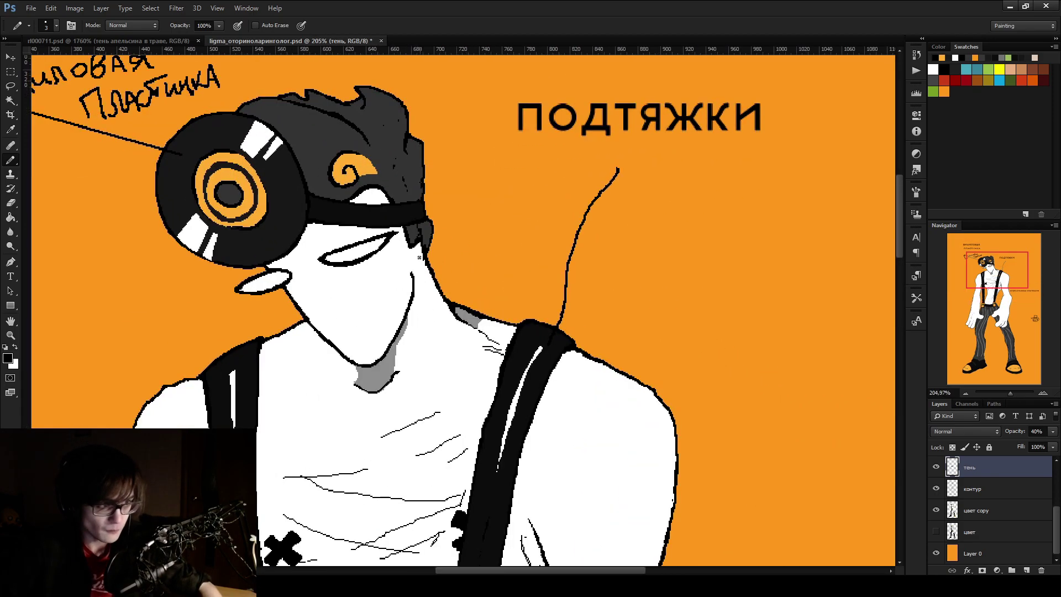
{"action": "mouse_move", "coordinate": [428, 269]}
{"action": "left_mouse_down"}
{"action": "mouse_move", "coordinate": [415, 243]}
{"action": "mouse_move", "coordinate": [423, 207]}
{"action": "mouse_move", "coordinate": [381, 189]}
{"action": "mouse_move", "coordinate": [426, 176]}
{"action": "mouse_move", "coordinate": [359, 187]}
{"action": "mouse_move", "coordinate": [383, 189]}
{"action": "left_mouse_up"}
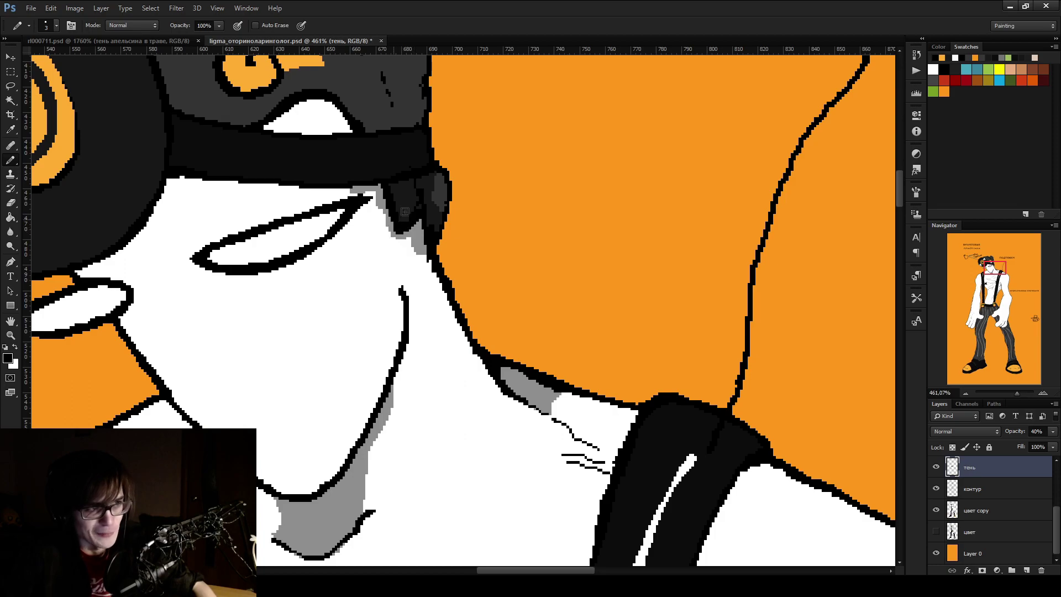
{"action": "scroll", "coordinate": [1027, 498], "scroll_direction": "up", "scroll_amount": 2}
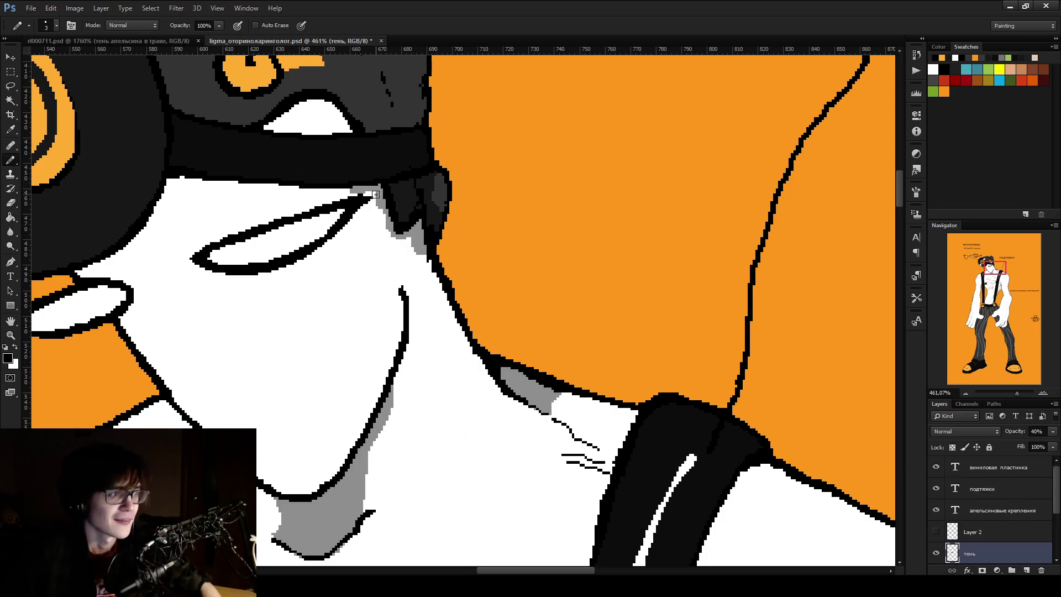
{"action": "key", "text": "e"}
{"action": "key", "text": "b"}
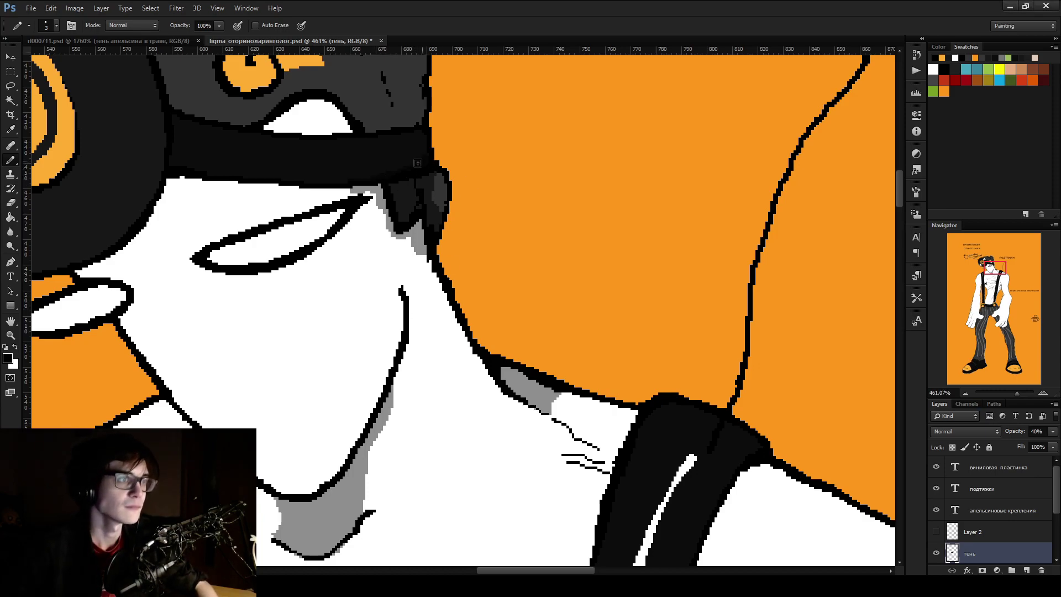
Paint the shadow cast on the face under the headband and along the lower edge of the vinyl record
{"action": "left_click_drag", "start_coordinate": [315, 184], "coordinate": [242, 181]}
{"action": "mouse_move", "coordinate": [165, 172]}
{"action": "left_mouse_down"}
{"action": "mouse_move", "coordinate": [378, 186]}
{"action": "mouse_move", "coordinate": [312, 193]}
{"action": "mouse_move", "coordinate": [183, 179]}
{"action": "mouse_move", "coordinate": [110, 255]}
{"action": "left_mouse_up"}
{"action": "mouse_move", "coordinate": [167, 202]}
{"action": "left_mouse_down"}
{"action": "mouse_move", "coordinate": [131, 244]}
{"action": "mouse_move", "coordinate": [84, 268]}
{"action": "left_mouse_up"}
{"action": "scroll", "coordinate": [83, 268], "scroll_direction": "down", "scroll_amount": 5}
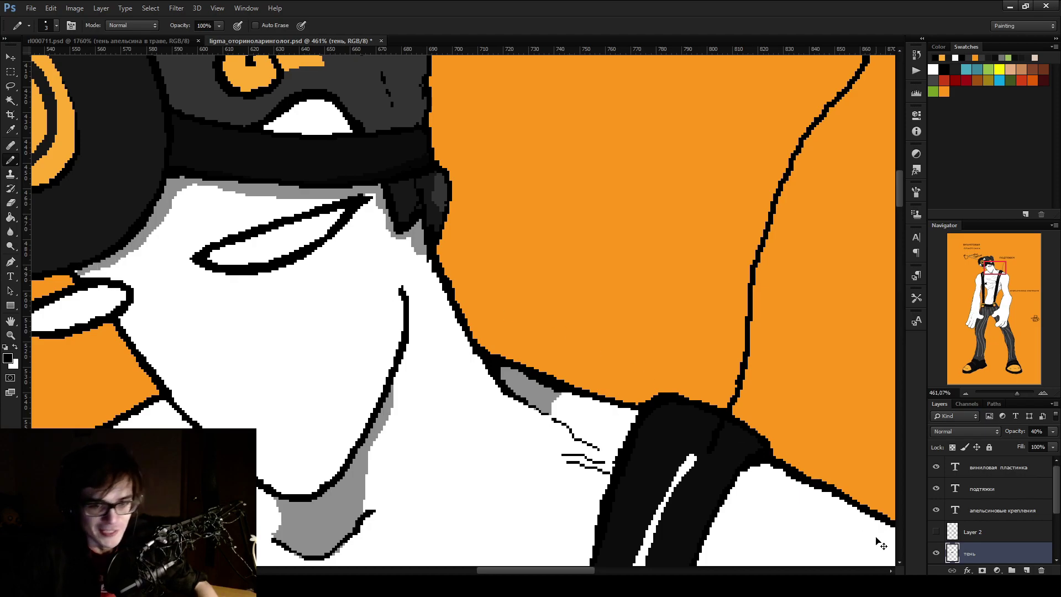
{"action": "scroll", "coordinate": [507, 193], "scroll_direction": "down", "scroll_amount": 4}
{"action": "scroll", "coordinate": [507, 192], "scroll_direction": "down", "scroll_amount": 3}
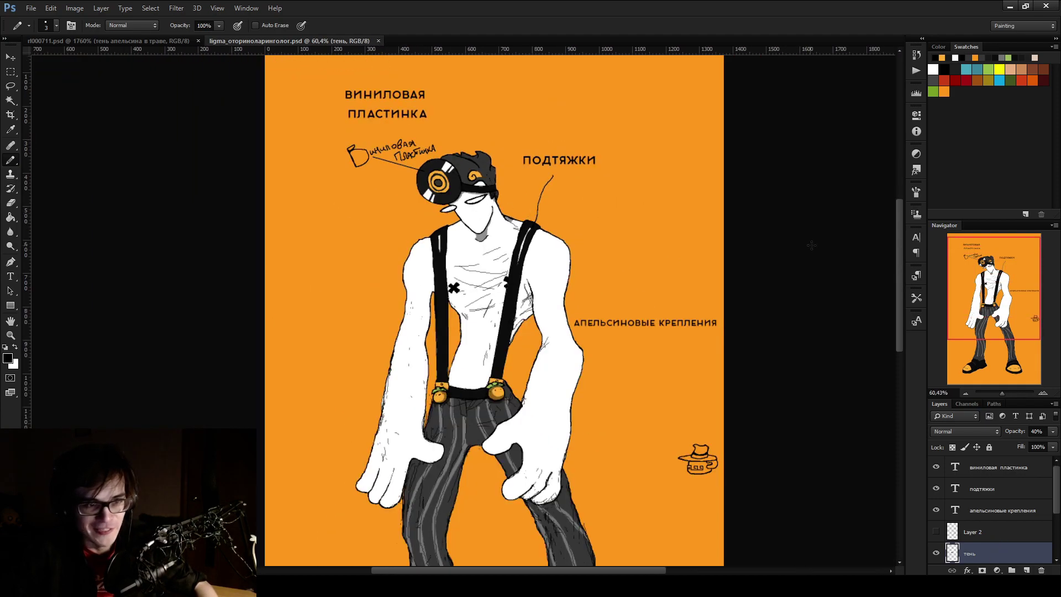
On the контур layer, sketch two narrow eyes and a line beneath them with a 2 px pencil beside the hat-and-cup doodle
{"action": "scroll", "coordinate": [713, 293], "scroll_direction": "up", "scroll_amount": 6}
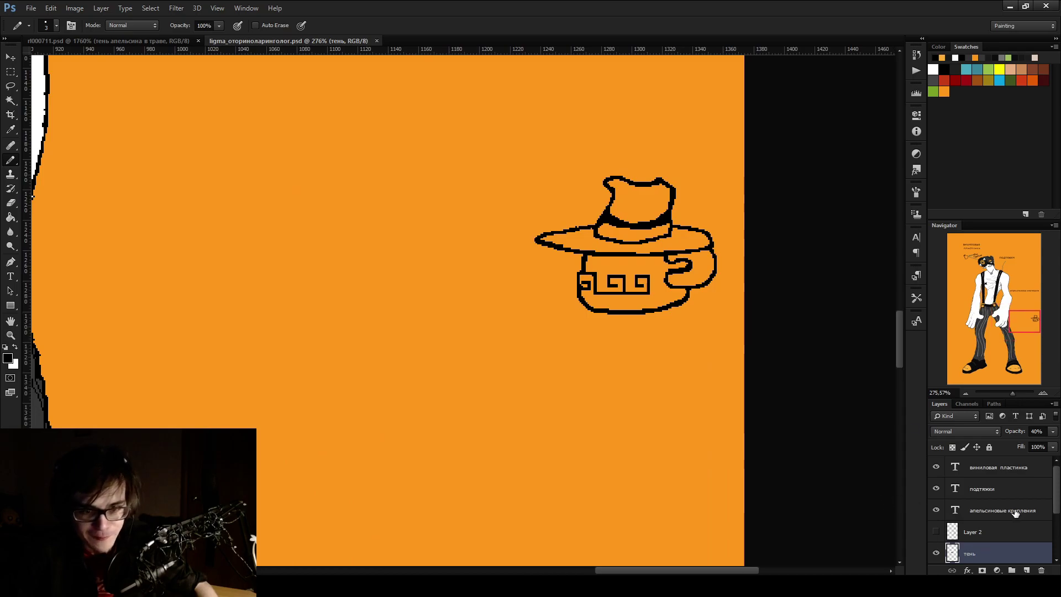
{"action": "scroll", "coordinate": [1016, 512], "scroll_direction": "down", "scroll_amount": 3}
{"action": "left_click", "coordinate": [1002, 491]}
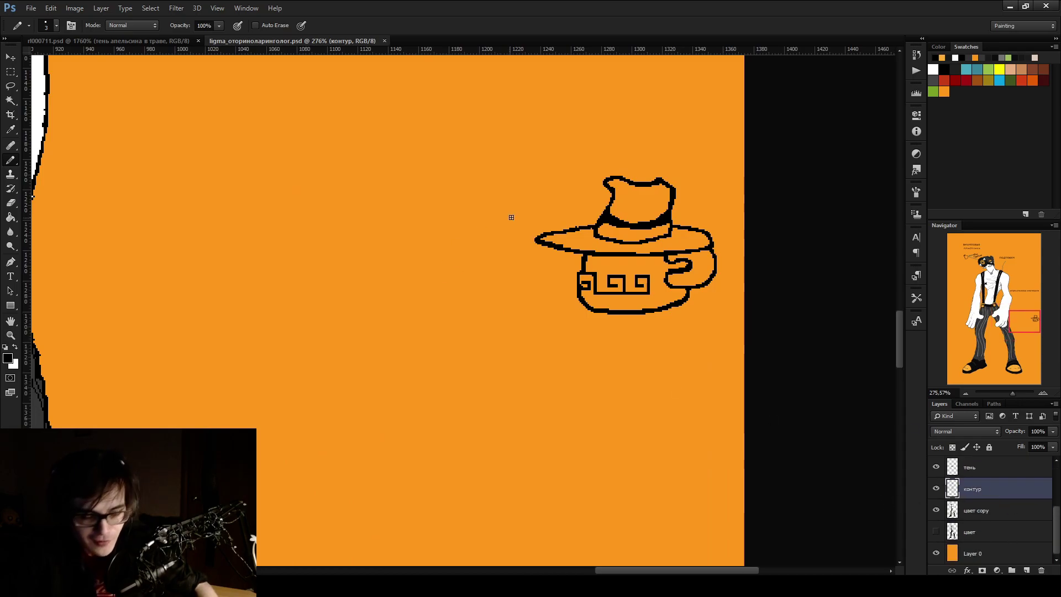
{"action": "scroll", "coordinate": [555, 183], "scroll_direction": "up", "scroll_amount": 3}
{"action": "key", "text": "bracketleft"}
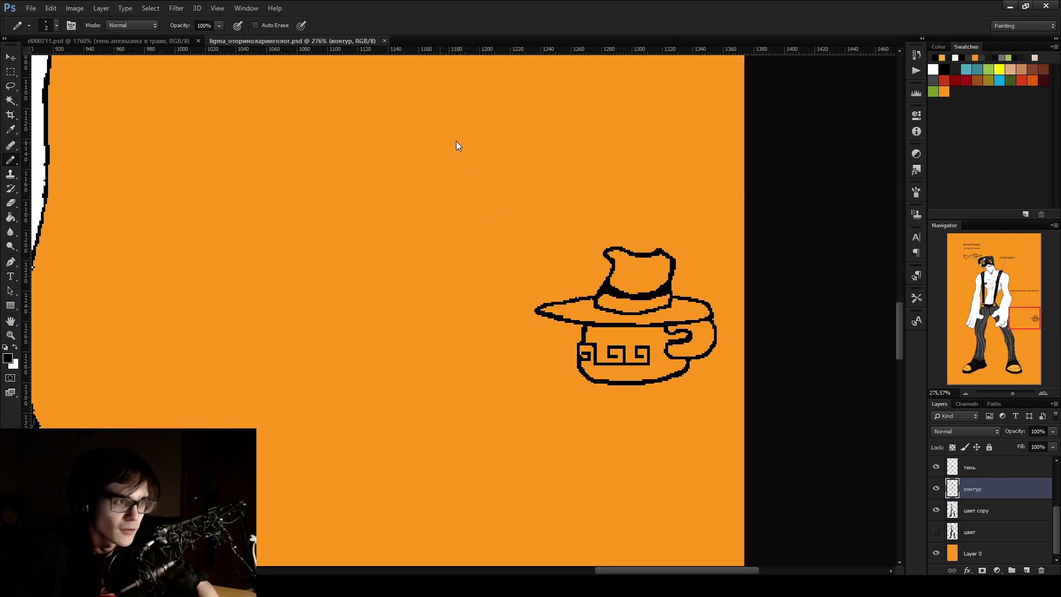
{"action": "mouse_move", "coordinate": [409, 131]}
{"action": "left_mouse_down"}
{"action": "mouse_move", "coordinate": [467, 128]}
{"action": "mouse_move", "coordinate": [389, 138]}
{"action": "mouse_move", "coordinate": [356, 162]}
{"action": "left_mouse_up"}
{"action": "key", "text": "alt+bracketright"}
{"action": "key", "text": "ctrl+z"}
{"action": "key", "text": "ctrl+z"}
{"action": "key", "text": "alt+bracketleft"}
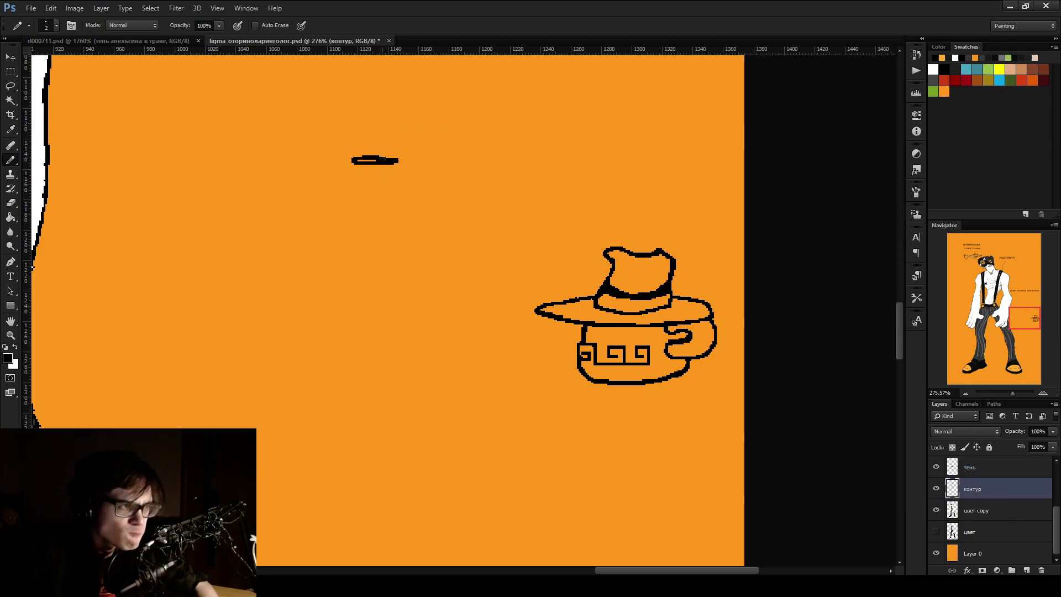
{"action": "mouse_move", "coordinate": [446, 161]}
{"action": "left_mouse_down"}
{"action": "mouse_move", "coordinate": [418, 161]}
{"action": "mouse_move", "coordinate": [495, 165]}
{"action": "mouse_move", "coordinate": [437, 164]}
{"action": "left_mouse_up"}
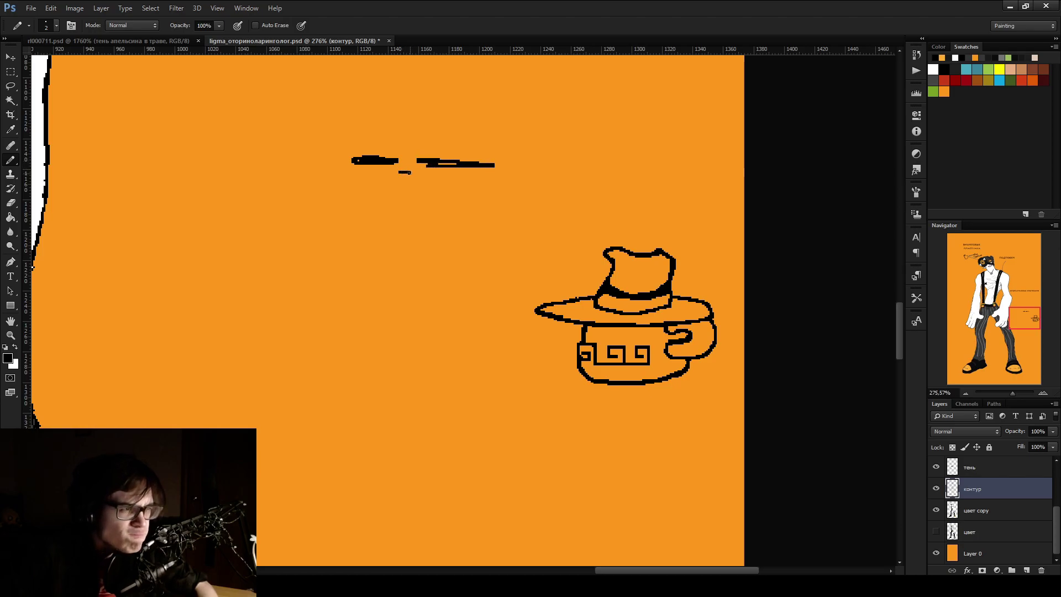
{"action": "left_click_drag", "start_coordinate": [408, 173], "coordinate": [377, 173]}
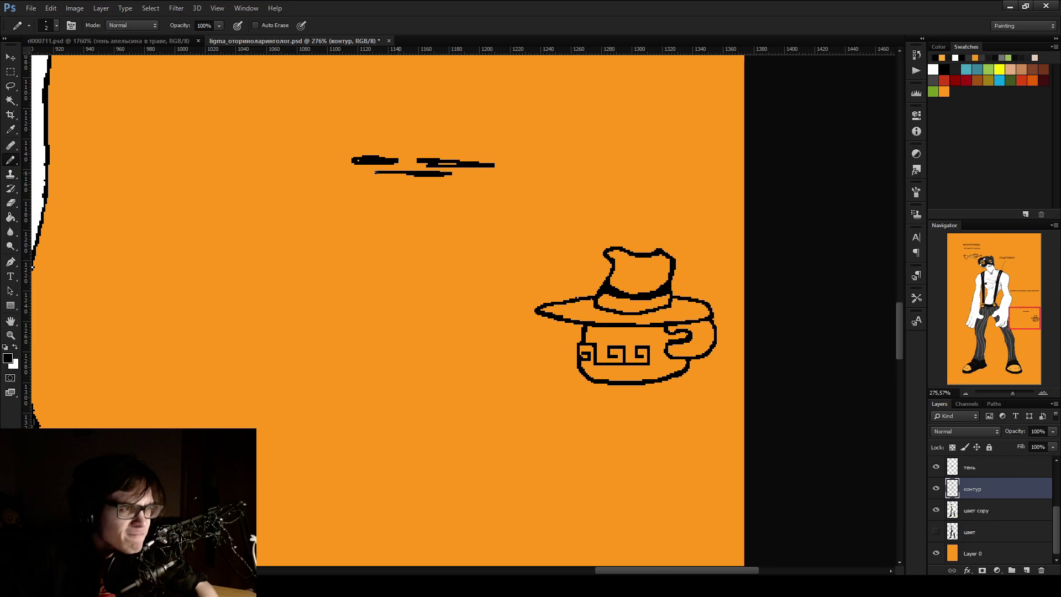
Hollow out the doodle's left eye, shorten the line under the eyes, and outline the angular jaw and left ear
{"action": "key", "text": "e"}
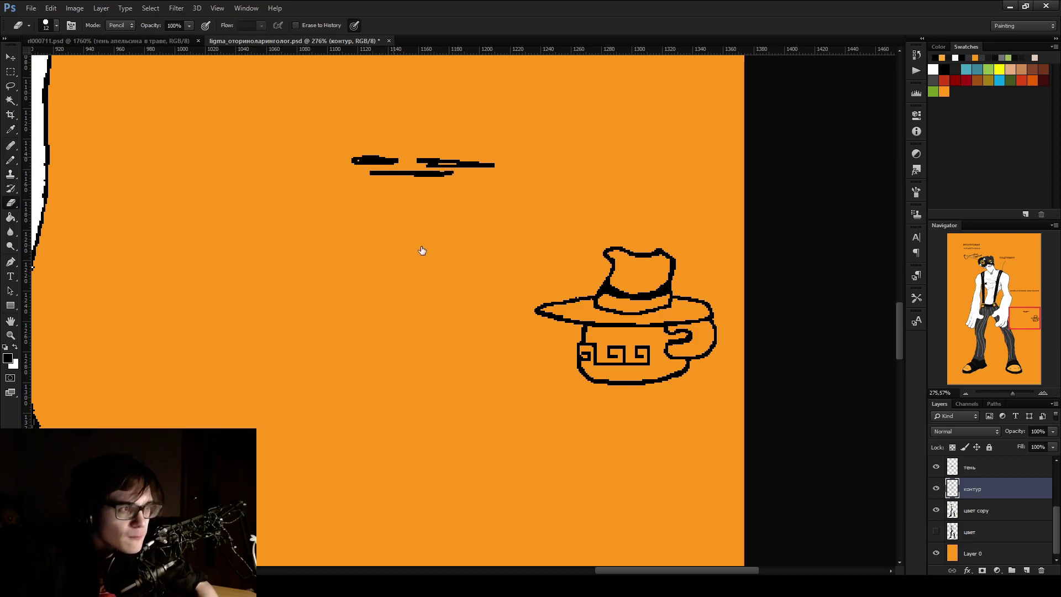
{"action": "left_click_drag", "start_coordinate": [358, 160], "coordinate": [392, 162]}
{"action": "key", "text": "b"}
{"action": "key", "text": "e"}
{"action": "mouse_move", "coordinate": [455, 173]}
{"action": "left_mouse_down"}
{"action": "mouse_move", "coordinate": [368, 173]}
{"action": "mouse_move", "coordinate": [426, 175]}
{"action": "mouse_move", "coordinate": [413, 173]}
{"action": "mouse_move", "coordinate": [380, 236]}
{"action": "mouse_move", "coordinate": [452, 182]}
{"action": "left_mouse_up"}
{"action": "key", "text": "b"}
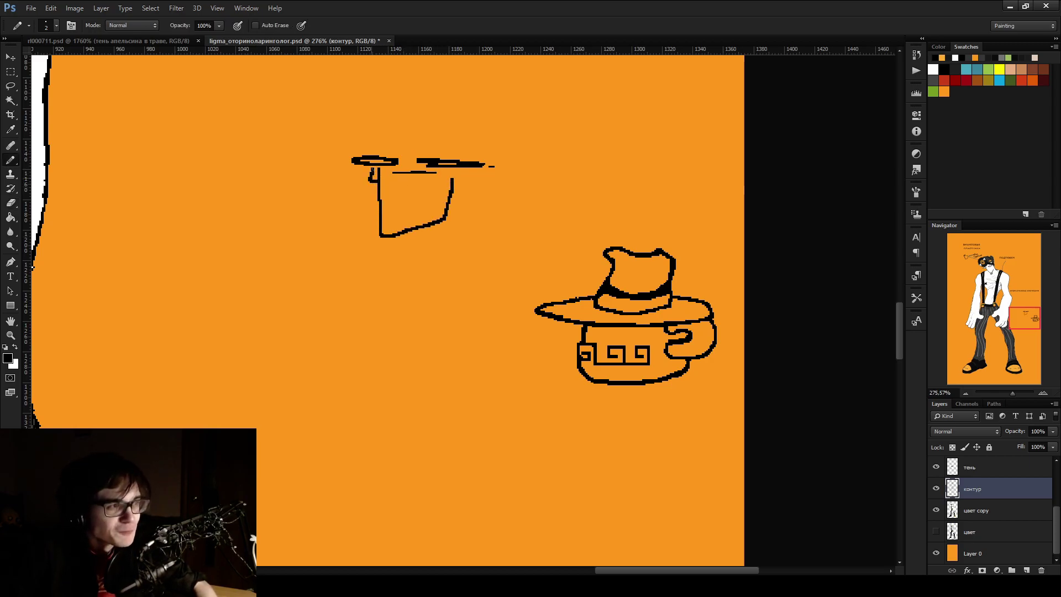
Draw the doodle's flat-topped hair with a wavy hairline and add the right ear
{"action": "mouse_move", "coordinate": [376, 153]}
{"action": "left_mouse_down"}
{"action": "mouse_move", "coordinate": [366, 132]}
{"action": "mouse_move", "coordinate": [425, 113]}
{"action": "mouse_move", "coordinate": [472, 114]}
{"action": "mouse_move", "coordinate": [468, 157]}
{"action": "left_mouse_up"}
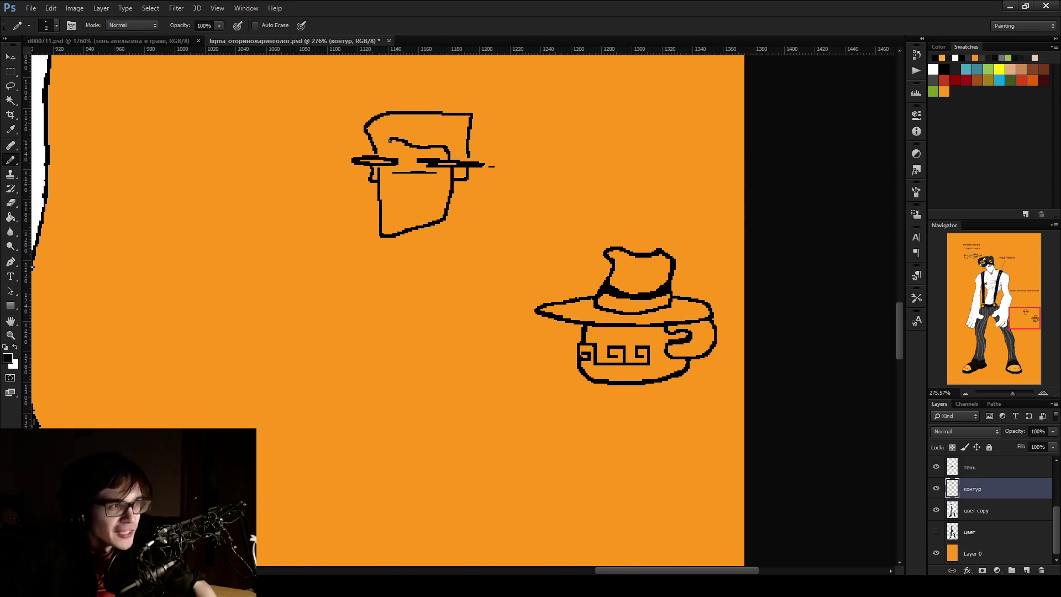
{"action": "key", "text": "e"}
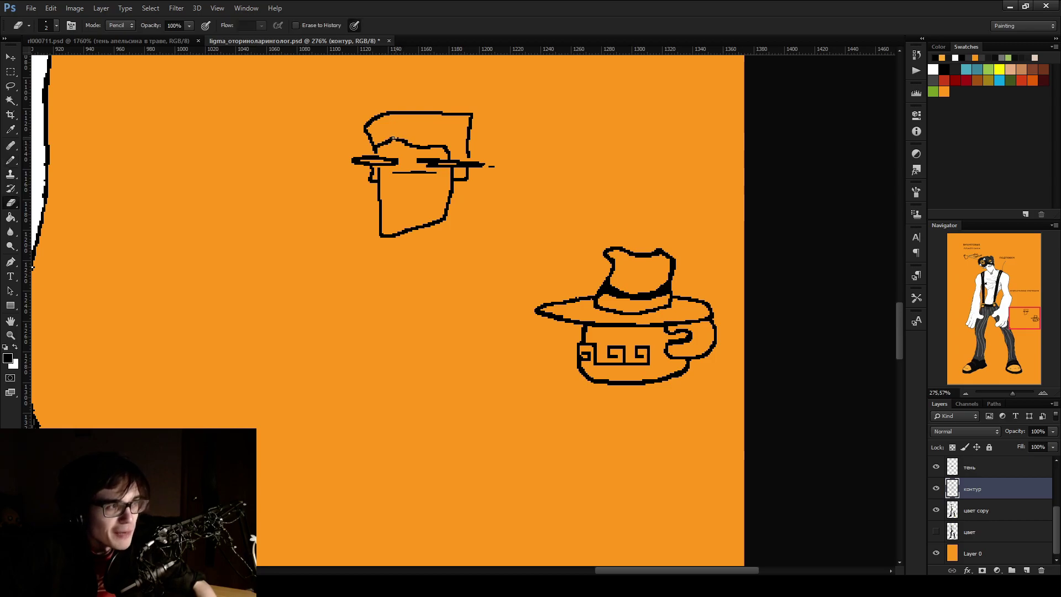
{"action": "key", "text": "b"}
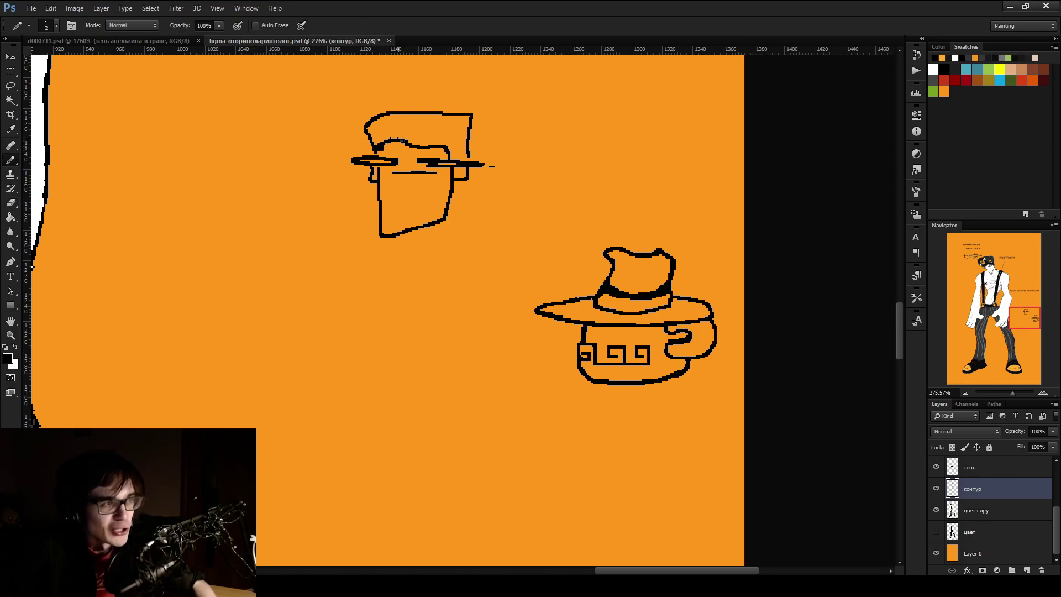
{"action": "key", "text": "e"}
{"action": "key", "text": "b"}
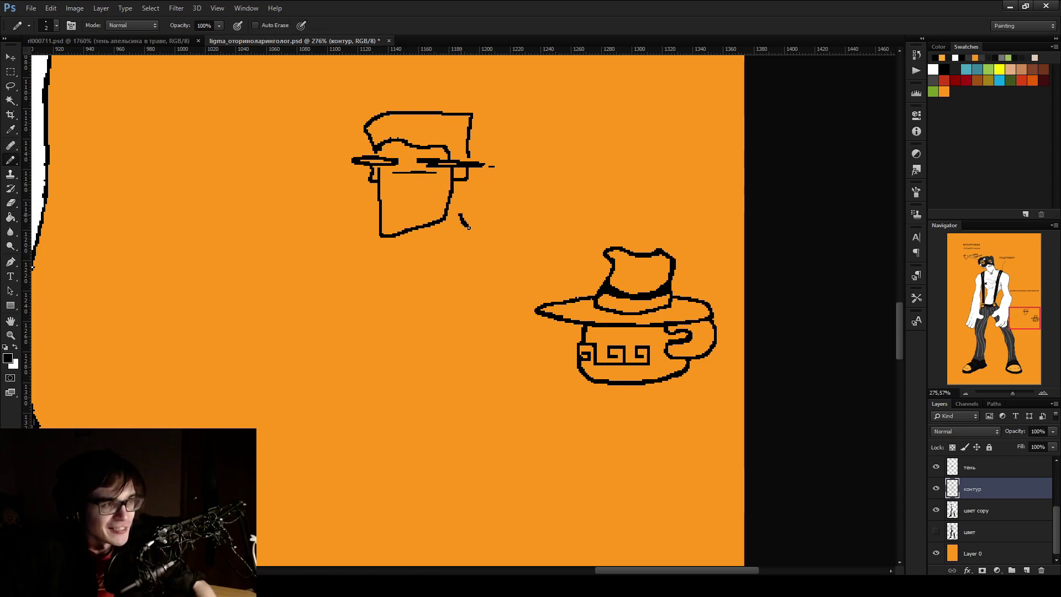
{"action": "left_click_drag", "start_coordinate": [465, 223], "coordinate": [481, 359]}
{"action": "left_click_drag", "start_coordinate": [362, 242], "coordinate": [323, 245]}
{"action": "key", "text": "ctrl+alt+z"}
{"action": "key", "text": "ctrl+alt+z"}
Draw the doodle's right-side arm bent upward, ending in a raised hand with one finger pointing up
{"action": "mouse_move", "coordinate": [465, 222]}
{"action": "left_mouse_down"}
{"action": "mouse_move", "coordinate": [552, 236]}
{"action": "mouse_move", "coordinate": [605, 162]}
{"action": "mouse_move", "coordinate": [573, 89]}
{"action": "mouse_move", "coordinate": [584, 141]}
{"action": "left_mouse_up"}
{"action": "mouse_move", "coordinate": [570, 80]}
{"action": "left_mouse_down"}
{"action": "mouse_move", "coordinate": [600, 62]}
{"action": "mouse_move", "coordinate": [617, 106]}
{"action": "mouse_move", "coordinate": [651, 115]}
{"action": "mouse_move", "coordinate": [595, 145]}
{"action": "left_mouse_up"}
{"action": "left_click_drag", "start_coordinate": [602, 105], "coordinate": [622, 104]}
{"action": "mouse_move", "coordinate": [630, 150]}
{"action": "left_mouse_down"}
{"action": "mouse_move", "coordinate": [644, 92]}
{"action": "mouse_move", "coordinate": [624, 151]}
{"action": "mouse_move", "coordinate": [639, 213]}
{"action": "mouse_move", "coordinate": [540, 252]}
{"action": "left_mouse_up"}
Draw a pointed shirt collar and a knotted tie below the doodle's chin, decorating the tie with small squiggles
{"action": "mouse_move", "coordinate": [403, 249]}
{"action": "left_mouse_down"}
{"action": "mouse_move", "coordinate": [457, 238]}
{"action": "mouse_move", "coordinate": [460, 221]}
{"action": "left_mouse_up"}
{"action": "mouse_move", "coordinate": [380, 239]}
{"action": "left_mouse_down"}
{"action": "mouse_move", "coordinate": [371, 267]}
{"action": "mouse_move", "coordinate": [397, 248]}
{"action": "mouse_move", "coordinate": [397, 286]}
{"action": "mouse_move", "coordinate": [423, 342]}
{"action": "mouse_move", "coordinate": [446, 356]}
{"action": "mouse_move", "coordinate": [457, 320]}
{"action": "mouse_move", "coordinate": [420, 261]}
{"action": "left_mouse_up"}
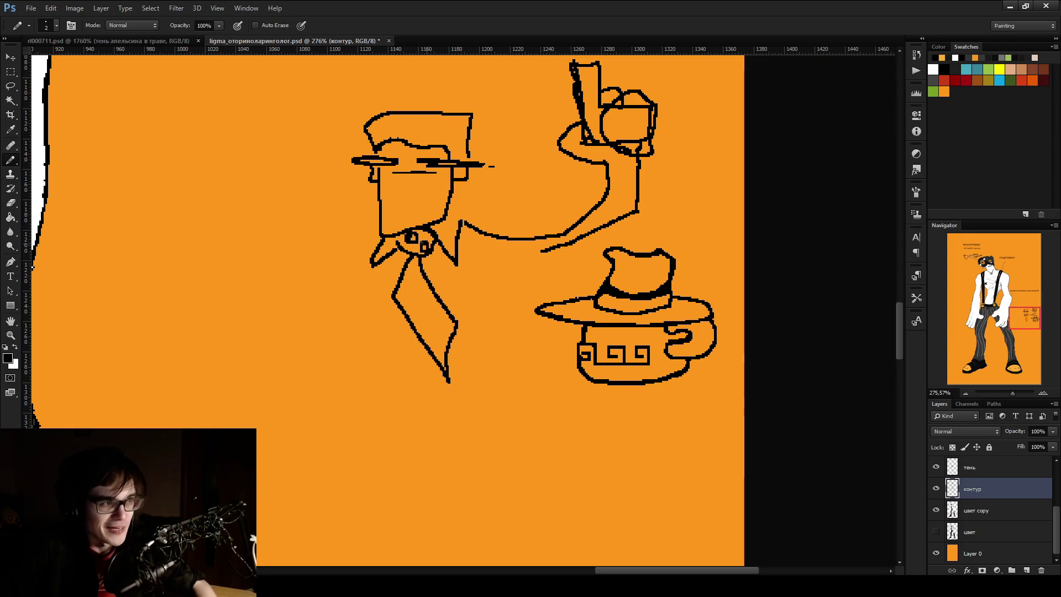
{"action": "mouse_move", "coordinate": [406, 296]}
{"action": "left_mouse_down"}
{"action": "mouse_move", "coordinate": [423, 315]}
{"action": "mouse_move", "coordinate": [412, 322]}
{"action": "left_mouse_up"}
{"action": "left_click_drag", "start_coordinate": [426, 297], "coordinate": [431, 301]}
Redraw the doodle's left-side arm as a long, sharply bent outline with rounded shapes at its outer end
{"action": "mouse_move", "coordinate": [367, 239]}
{"action": "left_mouse_down"}
{"action": "mouse_move", "coordinate": [340, 255]}
{"action": "mouse_move", "coordinate": [295, 349]}
{"action": "left_mouse_up"}
{"action": "key", "text": "ctrl+z"}
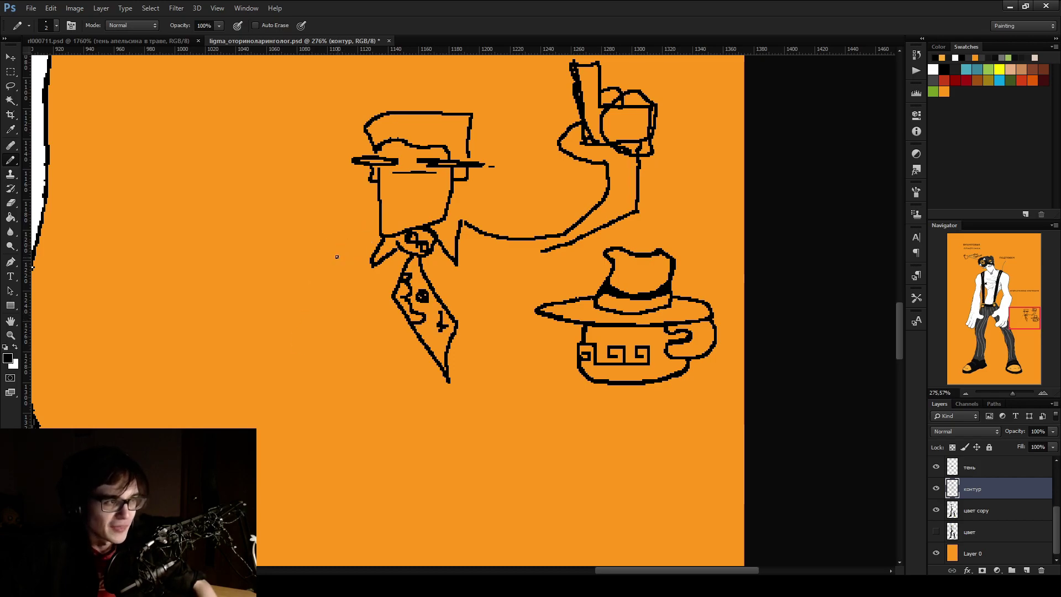
{"action": "mouse_move", "coordinate": [334, 245]}
{"action": "left_mouse_down"}
{"action": "mouse_move", "coordinate": [309, 191]}
{"action": "mouse_move", "coordinate": [290, 93]}
{"action": "mouse_move", "coordinate": [253, 170]}
{"action": "mouse_move", "coordinate": [271, 252]}
{"action": "mouse_move", "coordinate": [206, 257]}
{"action": "mouse_move", "coordinate": [178, 248]}
{"action": "mouse_move", "coordinate": [190, 246]}
{"action": "mouse_move", "coordinate": [158, 188]}
{"action": "mouse_move", "coordinate": [95, 221]}
{"action": "mouse_move", "coordinate": [126, 253]}
{"action": "mouse_move", "coordinate": [152, 233]}
{"action": "mouse_move", "coordinate": [103, 247]}
{"action": "mouse_move", "coordinate": [94, 232]}
{"action": "mouse_move", "coordinate": [157, 251]}
{"action": "left_mouse_up"}
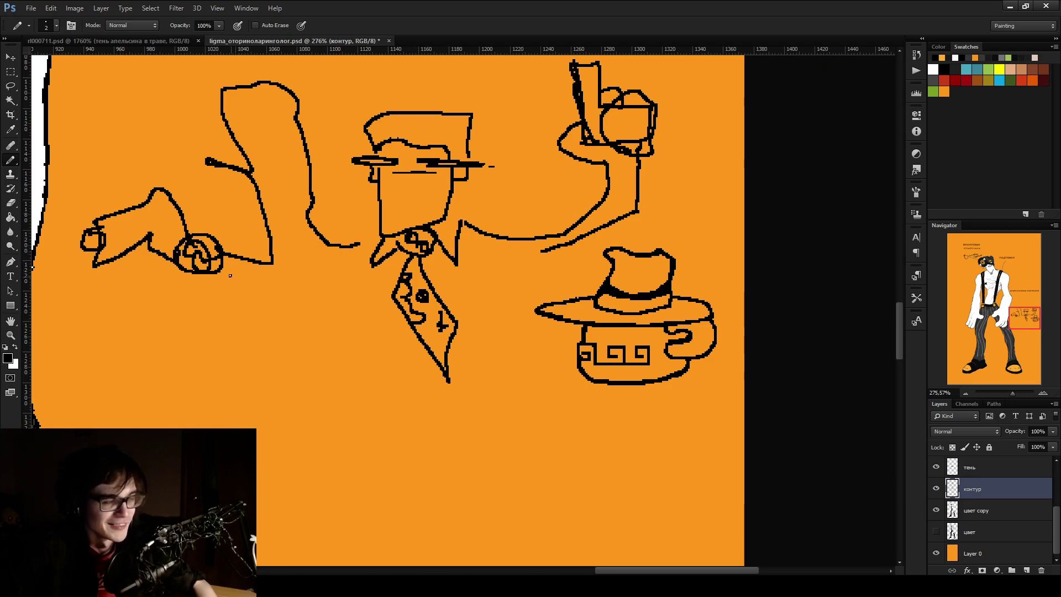
Add details to the left-side arm's outer end, a second contour along the arm, and shoulder lines at the collar
{"action": "mouse_move", "coordinate": [133, 243]}
{"action": "left_mouse_down"}
{"action": "mouse_move", "coordinate": [158, 257]}
{"action": "mouse_move", "coordinate": [136, 246]}
{"action": "mouse_move", "coordinate": [146, 261]}
{"action": "left_mouse_up"}
{"action": "key", "text": "e"}
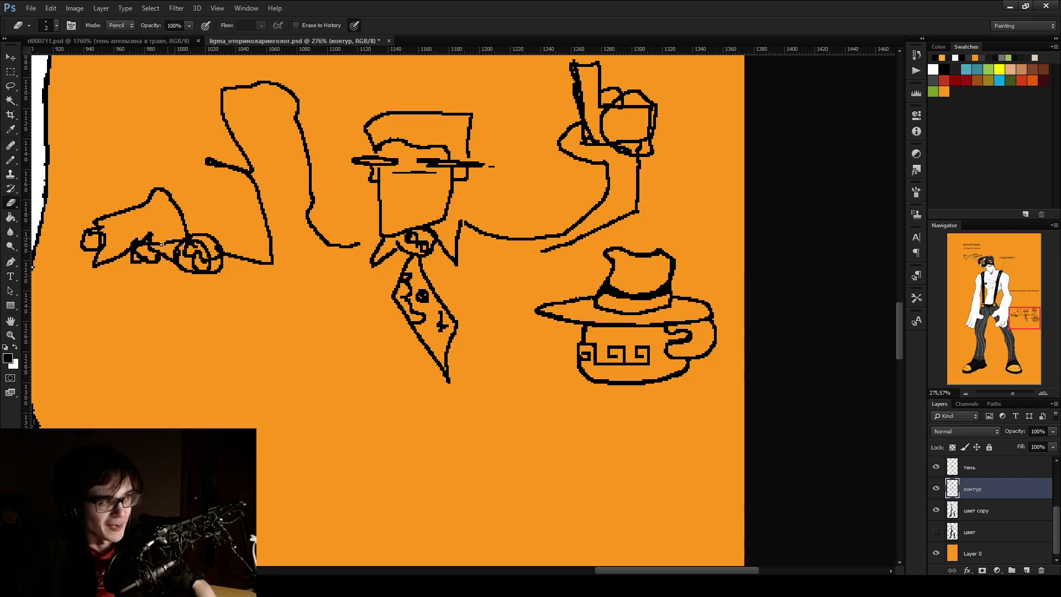
{"action": "key", "text": "b"}
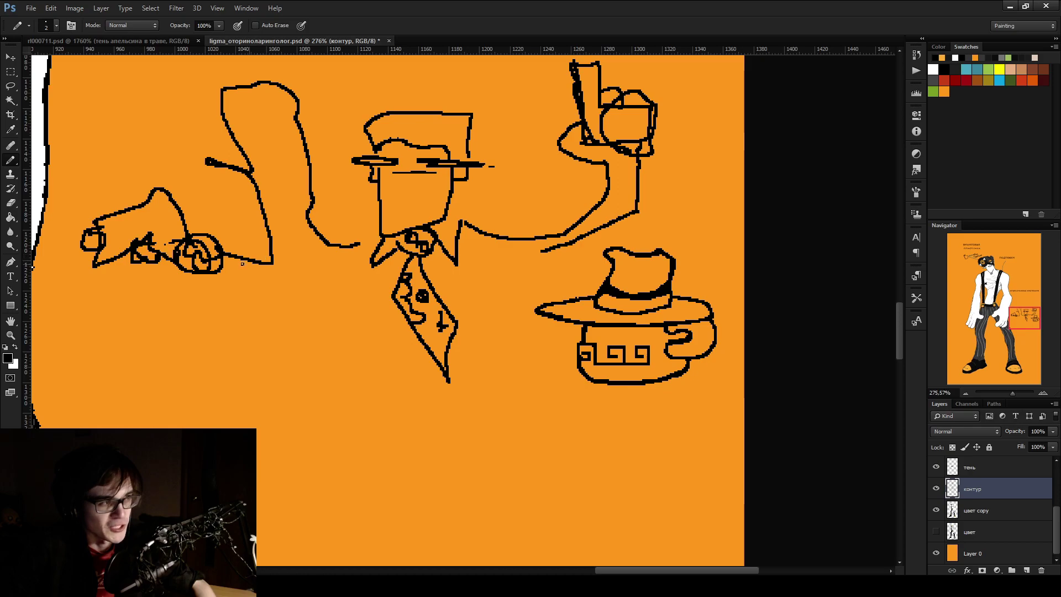
{"action": "mouse_move", "coordinate": [221, 272]}
{"action": "left_mouse_down"}
{"action": "mouse_move", "coordinate": [281, 274]}
{"action": "mouse_move", "coordinate": [279, 179]}
{"action": "mouse_move", "coordinate": [326, 265]}
{"action": "mouse_move", "coordinate": [355, 268]}
{"action": "left_mouse_up"}
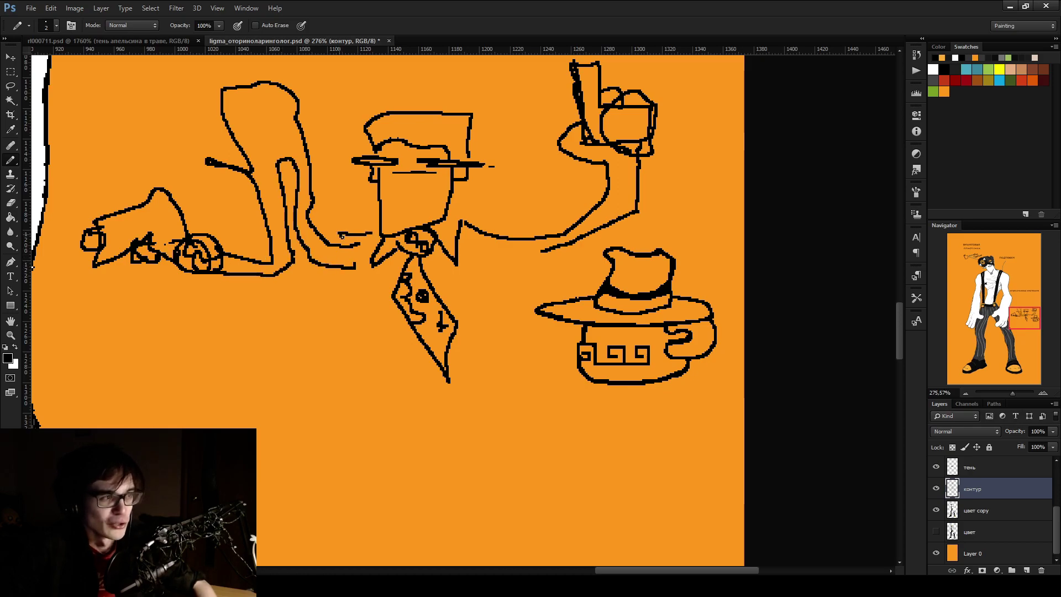
{"action": "left_click_drag", "start_coordinate": [367, 233], "coordinate": [380, 231]}
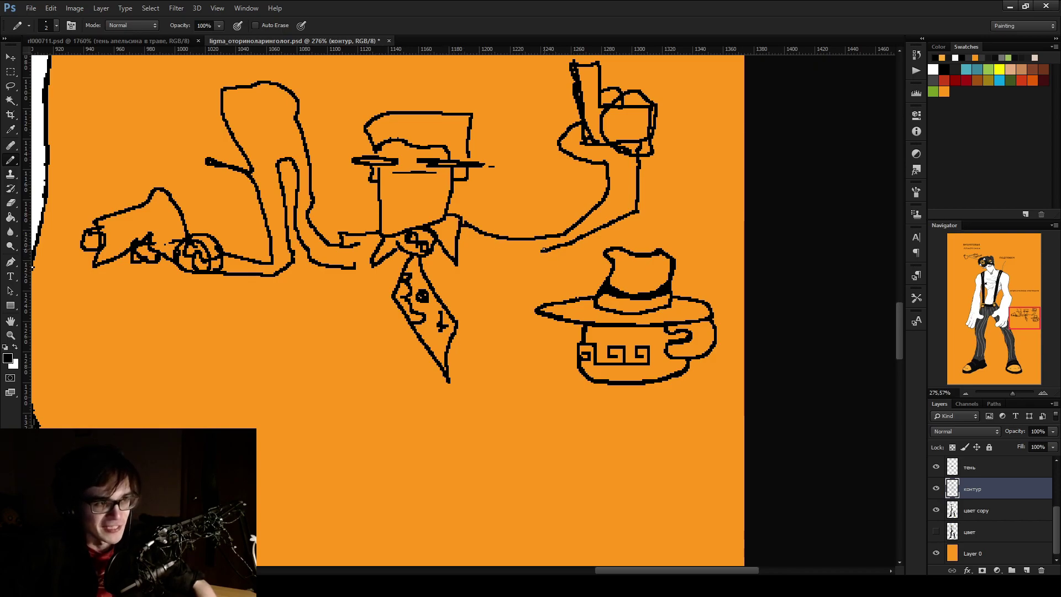
Draw the doodle's open jacket with outer edges, front edges and hems, plus a belly curve below the tie
{"action": "left_click_drag", "start_coordinate": [354, 266], "coordinate": [357, 418]}
{"action": "key", "text": "ctrl+z"}
{"action": "left_click_drag", "start_coordinate": [354, 266], "coordinate": [325, 402]}
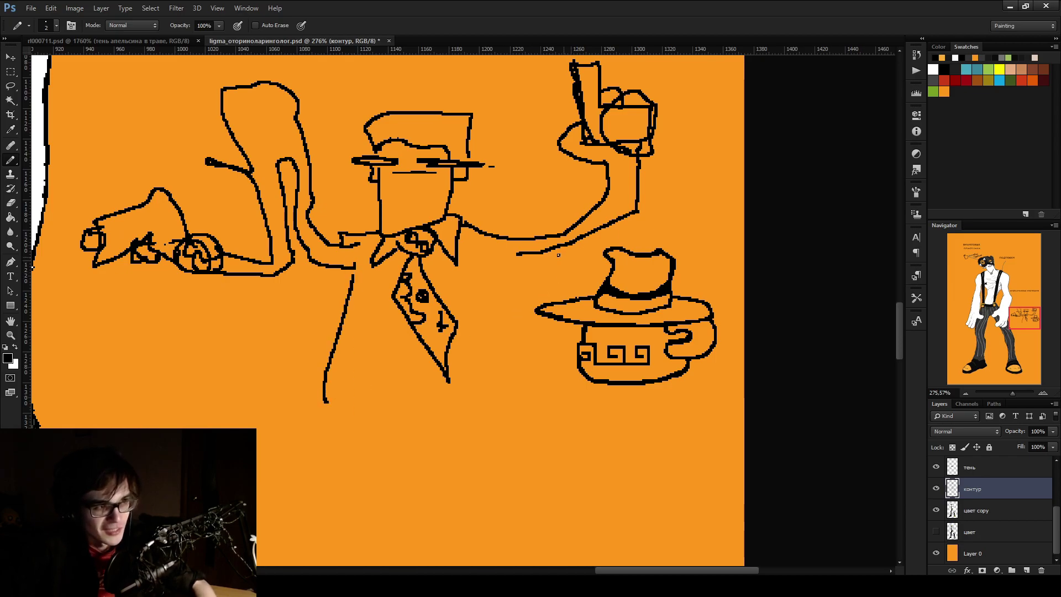
{"action": "mouse_move", "coordinate": [509, 257]}
{"action": "left_mouse_down"}
{"action": "mouse_move", "coordinate": [549, 406]}
{"action": "mouse_move", "coordinate": [517, 439]}
{"action": "mouse_move", "coordinate": [467, 440]}
{"action": "mouse_move", "coordinate": [455, 307]}
{"action": "left_mouse_up"}
{"action": "mouse_move", "coordinate": [384, 342]}
{"action": "left_mouse_down"}
{"action": "mouse_move", "coordinate": [374, 423]}
{"action": "mouse_move", "coordinate": [330, 391]}
{"action": "mouse_move", "coordinate": [463, 387]}
{"action": "left_mouse_up"}
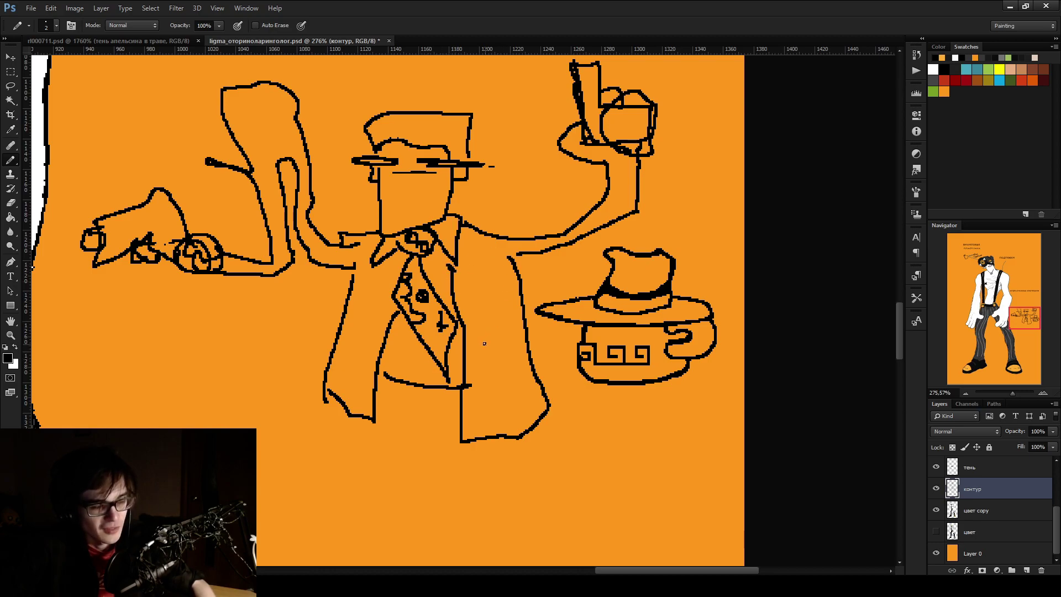
Draw a short pocket line on the jacket's right-side chest and two long leg lines below the hems
{"action": "left_click_drag", "start_coordinate": [469, 272], "coordinate": [493, 272]}
{"action": "key", "text": "ctrl+z"}
{"action": "mouse_move", "coordinate": [370, 418]}
{"action": "left_mouse_down"}
{"action": "mouse_move", "coordinate": [323, 461]}
{"action": "mouse_move", "coordinate": [334, 481]}
{"action": "left_mouse_up"}
{"action": "key", "text": "ctrl+z"}
{"action": "mouse_move", "coordinate": [361, 418]}
{"action": "left_mouse_down"}
{"action": "mouse_move", "coordinate": [338, 513]}
{"action": "mouse_move", "coordinate": [276, 455]}
{"action": "left_mouse_up"}
{"action": "key", "text": "ctrl+z"}
{"action": "scroll", "coordinate": [445, 367], "scroll_direction": "down", "scroll_amount": 3}
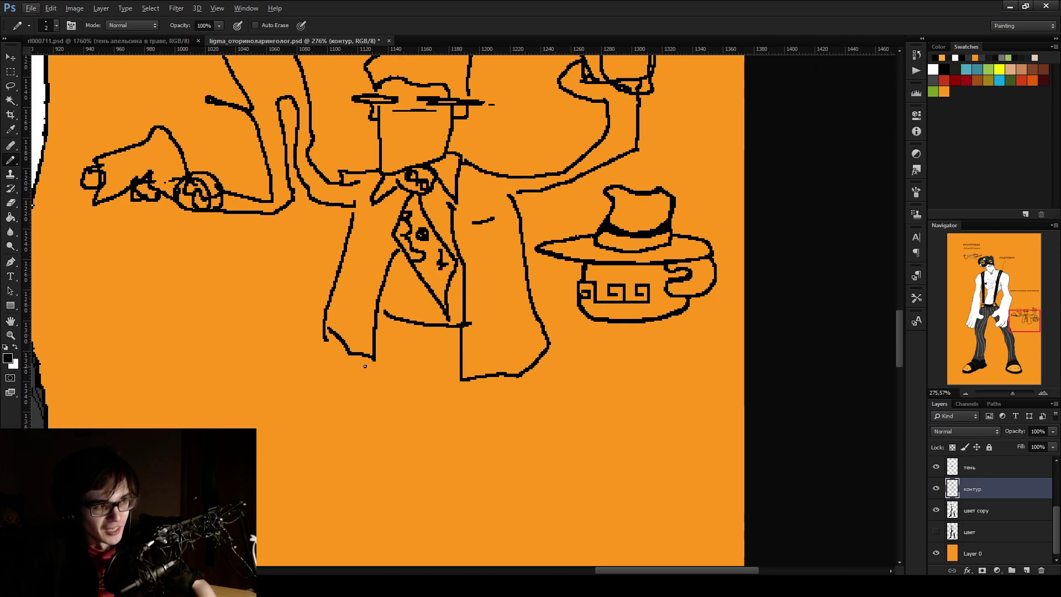
{"action": "left_click_drag", "start_coordinate": [358, 359], "coordinate": [239, 426]}
{"action": "key", "text": "ctrl+z"}
{"action": "left_click_drag", "start_coordinate": [357, 368], "coordinate": [327, 537]}
{"action": "left_click_drag", "start_coordinate": [514, 402], "coordinate": [508, 549]}
{"action": "scroll", "coordinate": [497, 420], "scroll_direction": "down", "scroll_amount": 4}
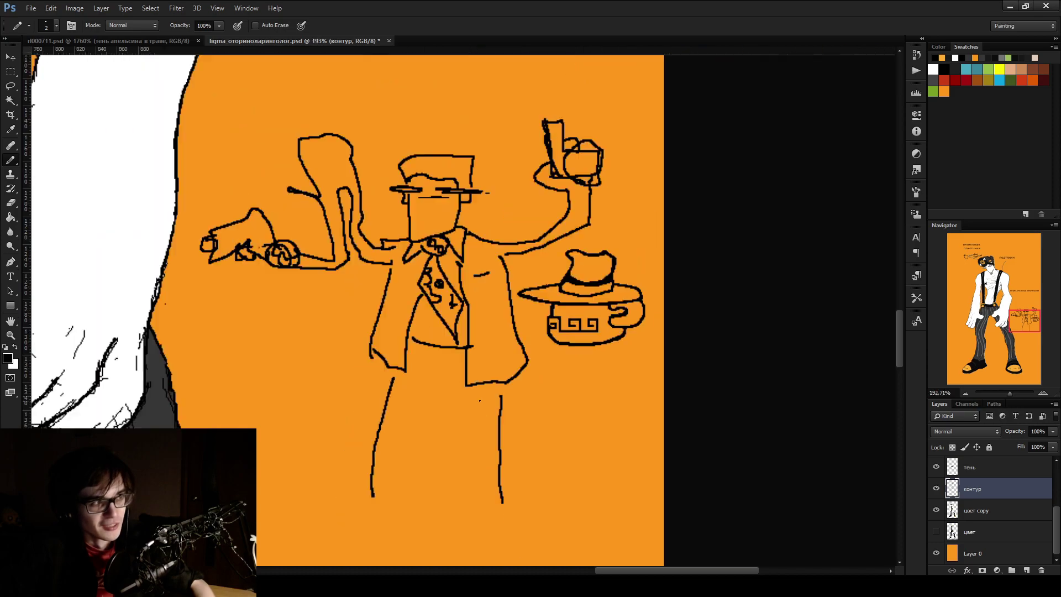
{"action": "scroll", "coordinate": [538, 305], "scroll_direction": "down", "scroll_amount": 2}
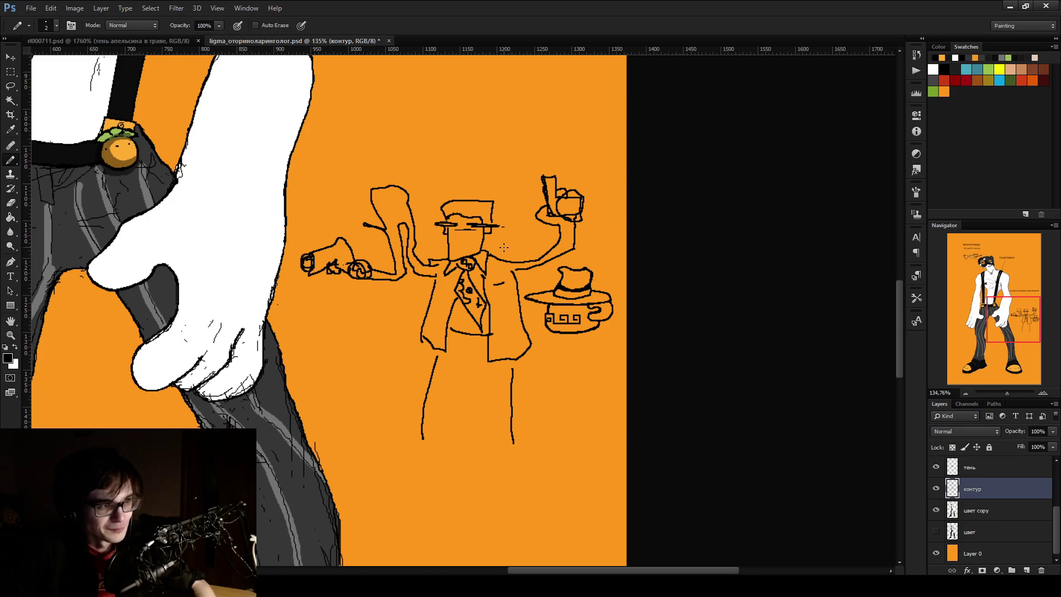
Outline a small divided rectangle on the jacket's chest and a banded, rounded shape on its right-side edge, erasing the jacket line inside it
{"action": "scroll", "coordinate": [491, 239], "scroll_direction": "up", "scroll_amount": 8}
{"action": "mouse_move", "coordinate": [474, 290]}
{"action": "left_mouse_down"}
{"action": "mouse_move", "coordinate": [456, 279]}
{"action": "mouse_move", "coordinate": [495, 267]}
{"action": "mouse_move", "coordinate": [456, 273]}
{"action": "left_mouse_up"}
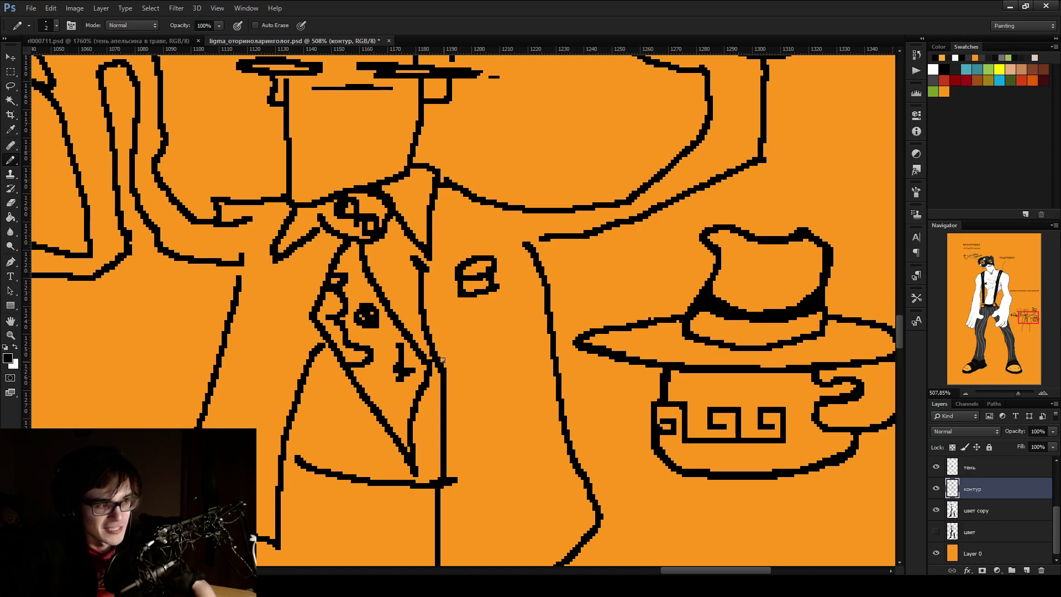
{"action": "mouse_move", "coordinate": [530, 415]}
{"action": "left_mouse_down"}
{"action": "mouse_move", "coordinate": [581, 465]}
{"action": "mouse_move", "coordinate": [567, 455]}
{"action": "mouse_move", "coordinate": [563, 426]}
{"action": "mouse_move", "coordinate": [569, 449]}
{"action": "mouse_move", "coordinate": [525, 432]}
{"action": "mouse_move", "coordinate": [574, 460]}
{"action": "mouse_move", "coordinate": [535, 402]}
{"action": "mouse_move", "coordinate": [588, 391]}
{"action": "mouse_move", "coordinate": [579, 414]}
{"action": "mouse_move", "coordinate": [558, 397]}
{"action": "left_mouse_up"}
{"action": "key", "text": "e"}
{"action": "key", "text": "b"}
{"action": "key", "text": "e"}
{"action": "key", "text": "b"}
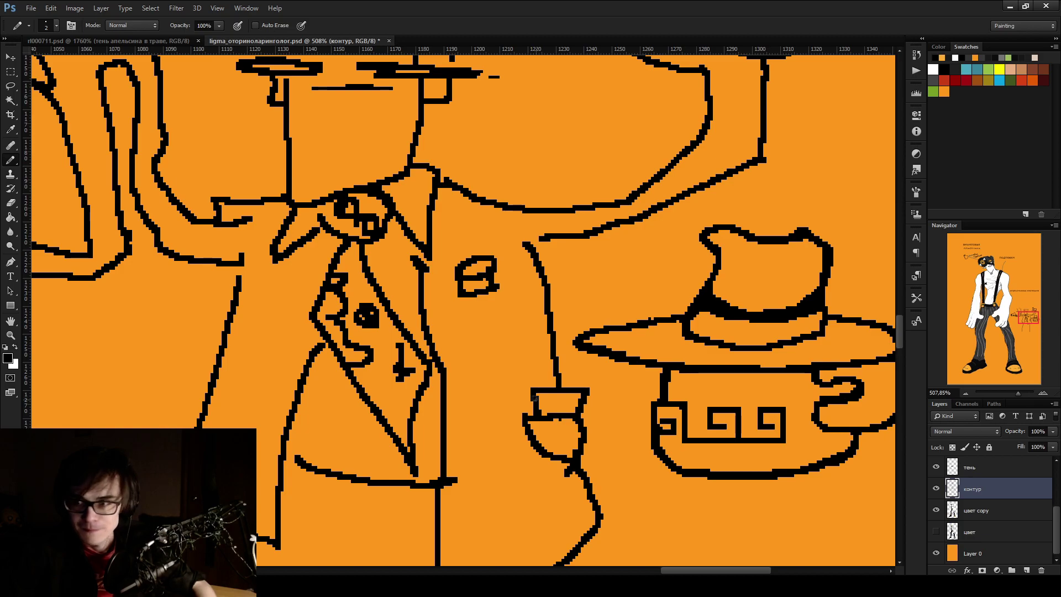
{"action": "mouse_move", "coordinate": [532, 397]}
{"action": "left_mouse_down"}
{"action": "mouse_move", "coordinate": [580, 378]}
{"action": "mouse_move", "coordinate": [594, 397]}
{"action": "mouse_move", "coordinate": [533, 393]}
{"action": "mouse_move", "coordinate": [545, 386]}
{"action": "left_mouse_up"}
{"action": "key", "text": "e"}
{"action": "scroll", "coordinate": [544, 386], "scroll_direction": "down", "scroll_amount": 3}
{"action": "scroll", "coordinate": [346, 374], "scroll_direction": "up", "scroll_amount": 3}
{"action": "key", "text": "b"}
Draw a rounded, faceted shape overlapping the jacket's left-side edge, redoing the strokes and clearing the jacket line inside
{"action": "mouse_move", "coordinate": [357, 365]}
{"action": "left_mouse_down"}
{"action": "mouse_move", "coordinate": [349, 336]}
{"action": "mouse_move", "coordinate": [326, 387]}
{"action": "mouse_move", "coordinate": [332, 317]}
{"action": "mouse_move", "coordinate": [348, 340]}
{"action": "mouse_move", "coordinate": [319, 329]}
{"action": "mouse_move", "coordinate": [337, 362]}
{"action": "mouse_move", "coordinate": [348, 318]}
{"action": "left_mouse_up"}
{"action": "key", "text": "ctrl+z"}
{"action": "key", "text": "ctrl+z"}
{"action": "key", "text": "ctrl+z"}
{"action": "key", "text": "ctrl+z"}
{"action": "mouse_move", "coordinate": [348, 318]}
{"action": "left_mouse_down"}
{"action": "mouse_move", "coordinate": [311, 338]}
{"action": "mouse_move", "coordinate": [320, 334]}
{"action": "mouse_move", "coordinate": [320, 377]}
{"action": "mouse_move", "coordinate": [321, 338]}
{"action": "left_mouse_up"}
{"action": "key", "text": "e"}
{"action": "key", "text": "b"}
{"action": "key", "text": "ctrl+z"}
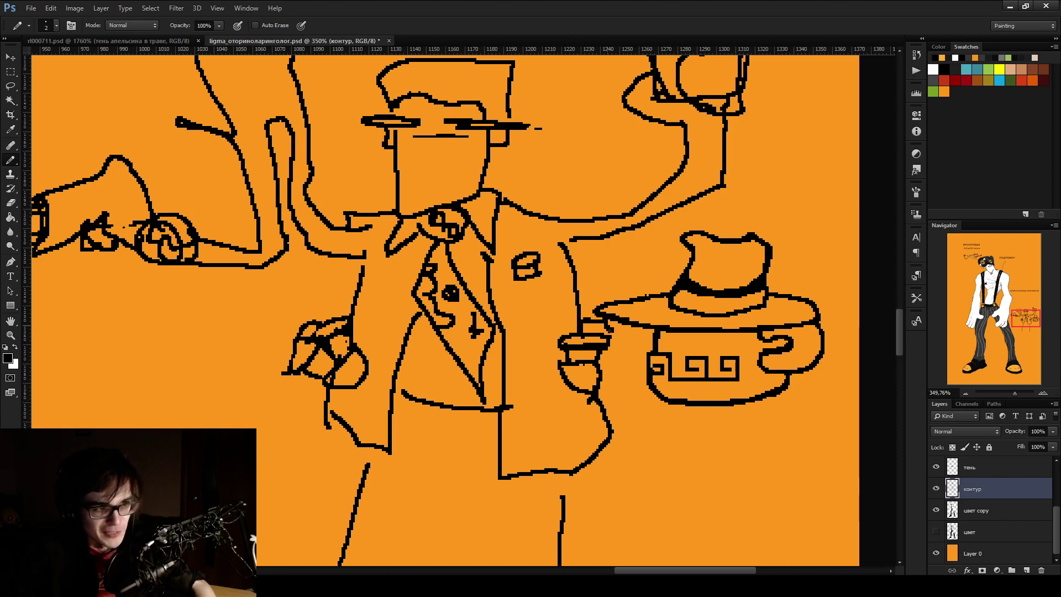
Scatter small closed shapes around the doodle's head, arms and jacket sides
{"action": "left_click_drag", "start_coordinate": [587, 266], "coordinate": [589, 264]}
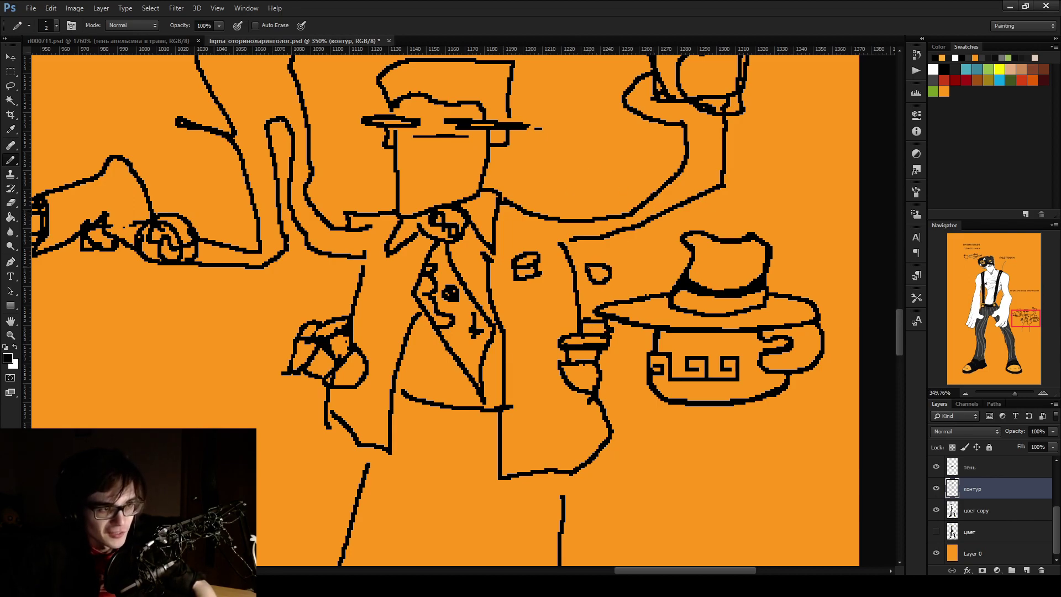
{"action": "left_click_drag", "start_coordinate": [622, 384], "coordinate": [621, 385]}
{"action": "mouse_move", "coordinate": [287, 373]}
{"action": "left_mouse_down"}
{"action": "mouse_move", "coordinate": [270, 393]}
{"action": "mouse_move", "coordinate": [306, 402]}
{"action": "left_mouse_up"}
{"action": "key", "text": "e"}
{"action": "key", "text": "b"}
{"action": "left_click_drag", "start_coordinate": [264, 343], "coordinate": [276, 350]}
{"action": "left_click_drag", "start_coordinate": [357, 173], "coordinate": [352, 153]}
{"action": "left_click_drag", "start_coordinate": [549, 167], "coordinate": [536, 152]}
{"action": "left_click_drag", "start_coordinate": [226, 329], "coordinate": [242, 333]}
{"action": "mouse_move", "coordinate": [635, 250]}
{"action": "left_mouse_down"}
{"action": "mouse_move", "coordinate": [642, 242]}
{"action": "mouse_move", "coordinate": [627, 238]}
{"action": "left_mouse_up"}
{"action": "left_click_drag", "start_coordinate": [629, 167], "coordinate": [602, 156]}
Shade the dark cap along the vinyl record's edge above the headband on the тень layer
{"action": "scroll", "coordinate": [501, 265], "scroll_direction": "down", "scroll_amount": 5}
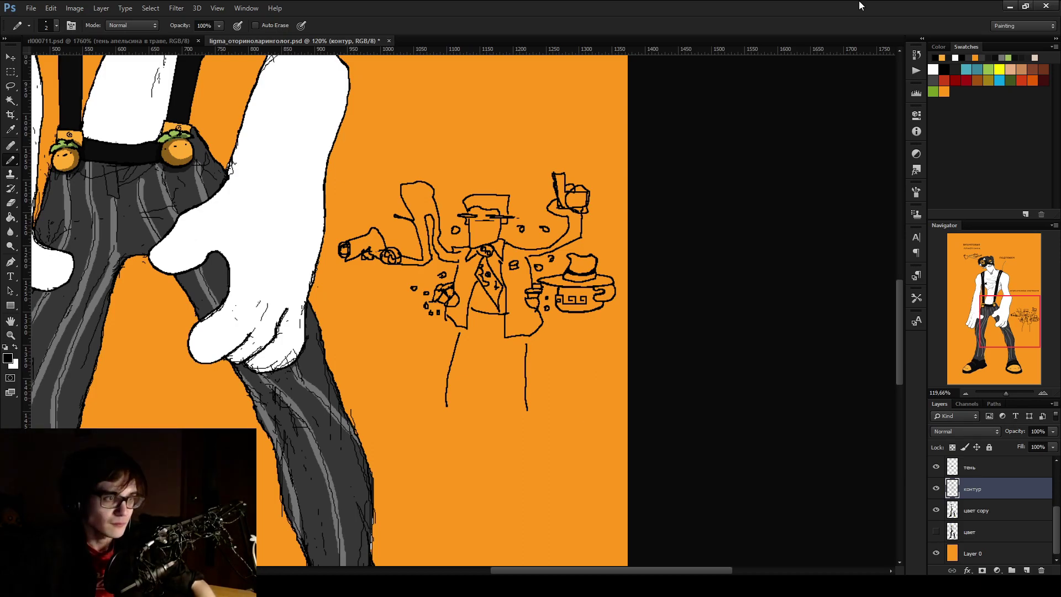
{"action": "scroll", "coordinate": [332, 316], "scroll_direction": "down", "scroll_amount": 3}
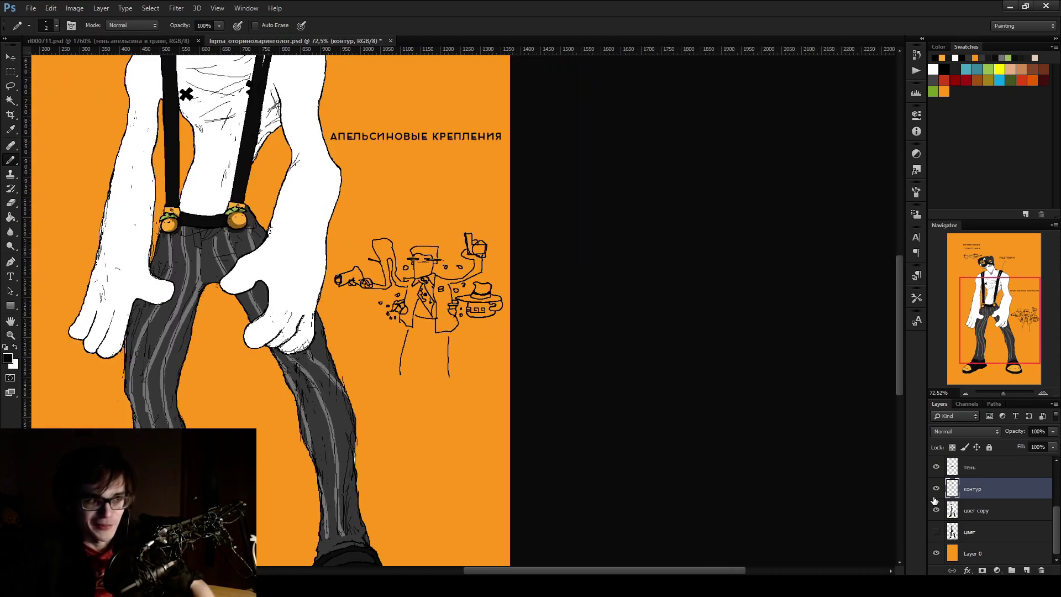
{"action": "scroll", "coordinate": [774, 487], "scroll_direction": "down", "scroll_amount": 2}
{"action": "scroll", "coordinate": [442, 166], "scroll_direction": "up", "scroll_amount": 3}
{"action": "scroll", "coordinate": [442, 166], "scroll_direction": "up", "scroll_amount": 1}
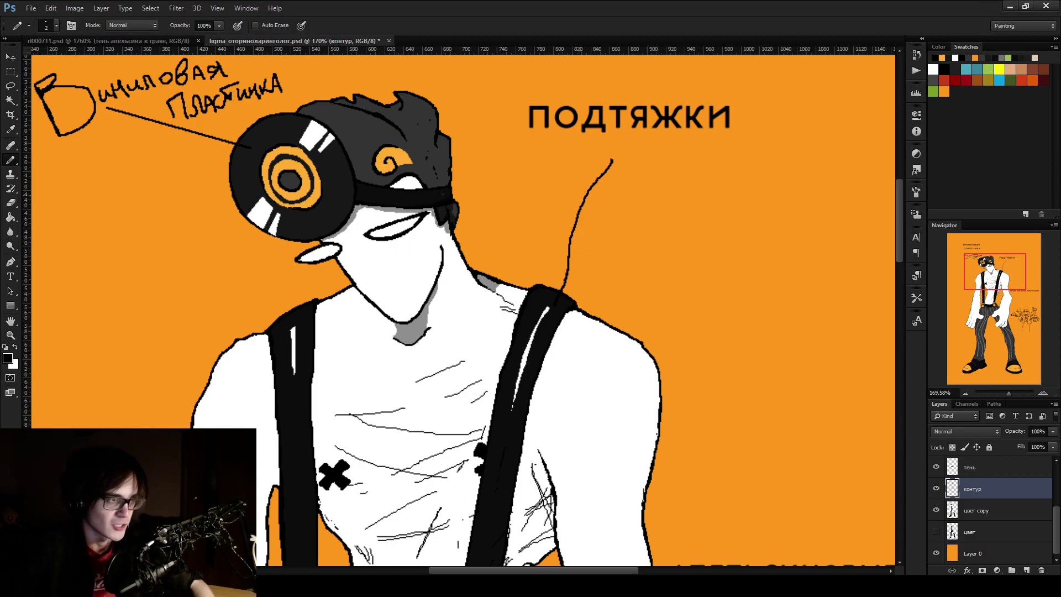
{"action": "scroll", "coordinate": [440, 177], "scroll_direction": "up", "scroll_amount": 5}
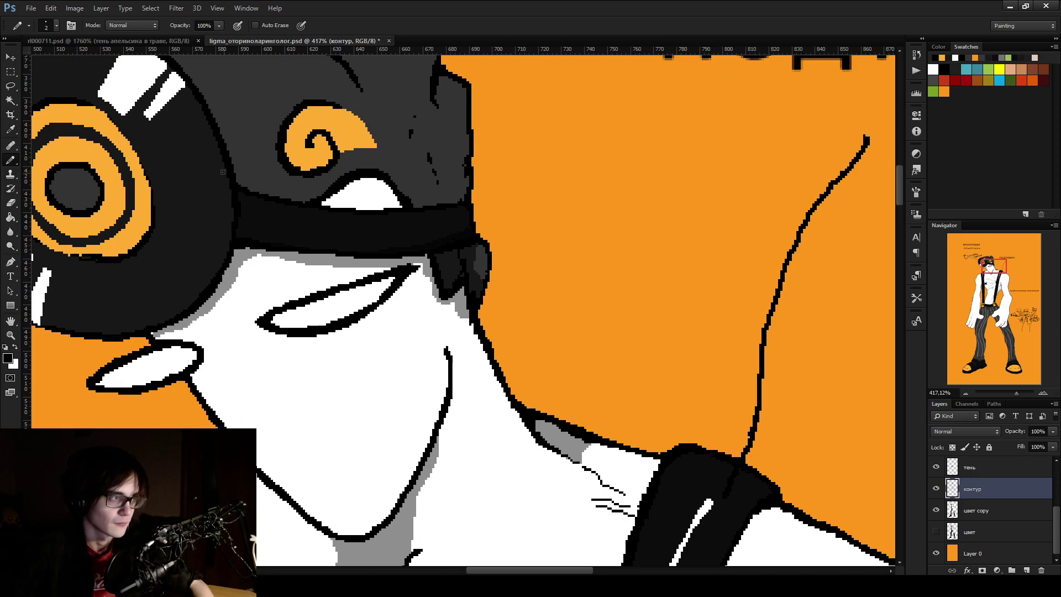
{"action": "scroll", "coordinate": [252, 183], "scroll_direction": "up", "scroll_amount": 5}
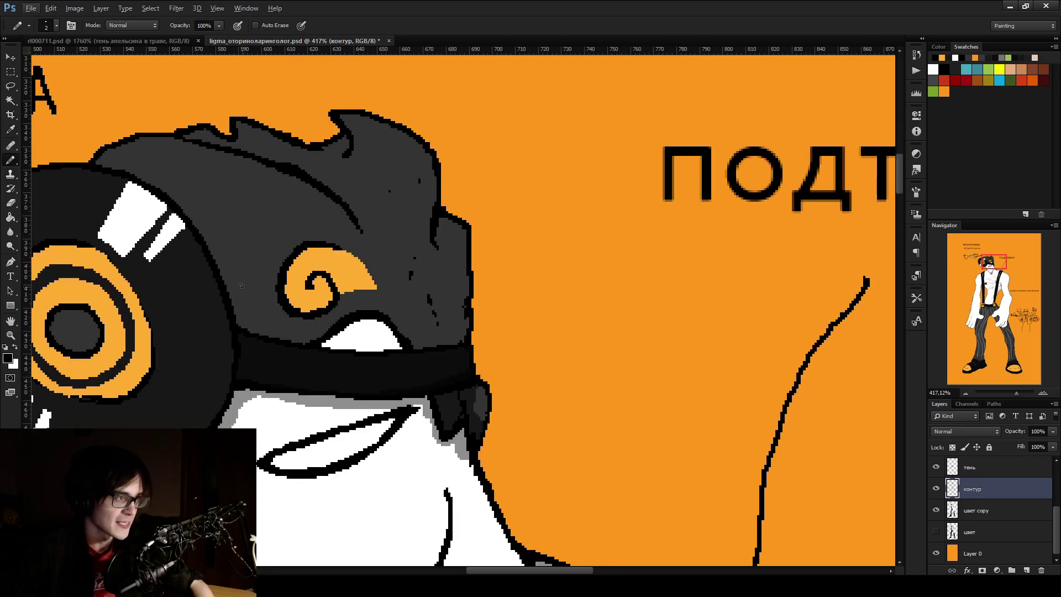
{"action": "key", "text": "alt+bracketright"}
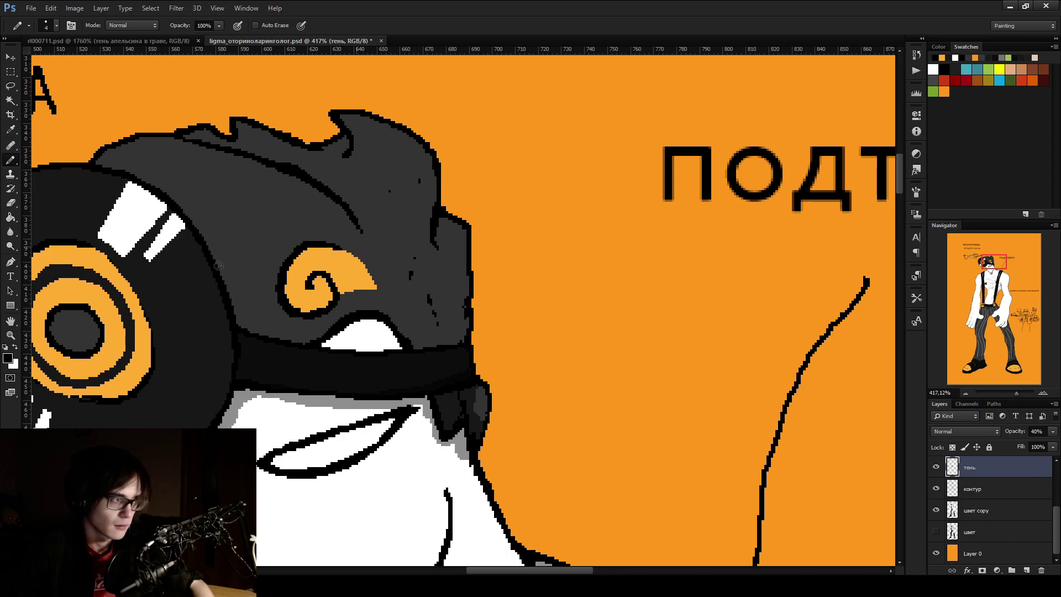
{"action": "left_click_drag", "start_coordinate": [219, 266], "coordinate": [243, 323]}
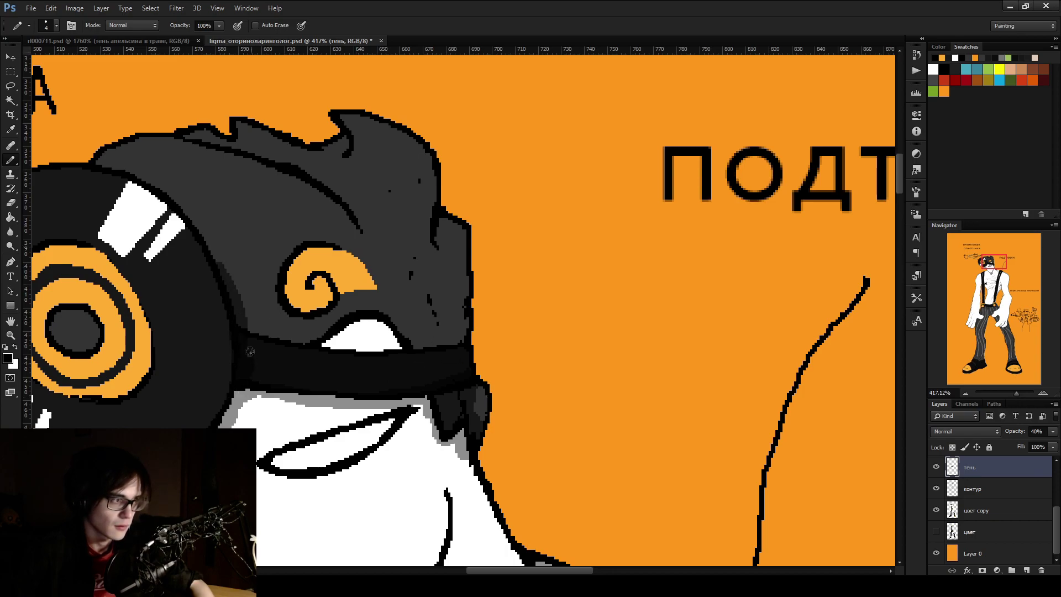
{"action": "mouse_move", "coordinate": [210, 239]}
{"action": "left_mouse_down"}
{"action": "mouse_move", "coordinate": [268, 318]}
{"action": "mouse_move", "coordinate": [254, 333]}
{"action": "left_mouse_up"}
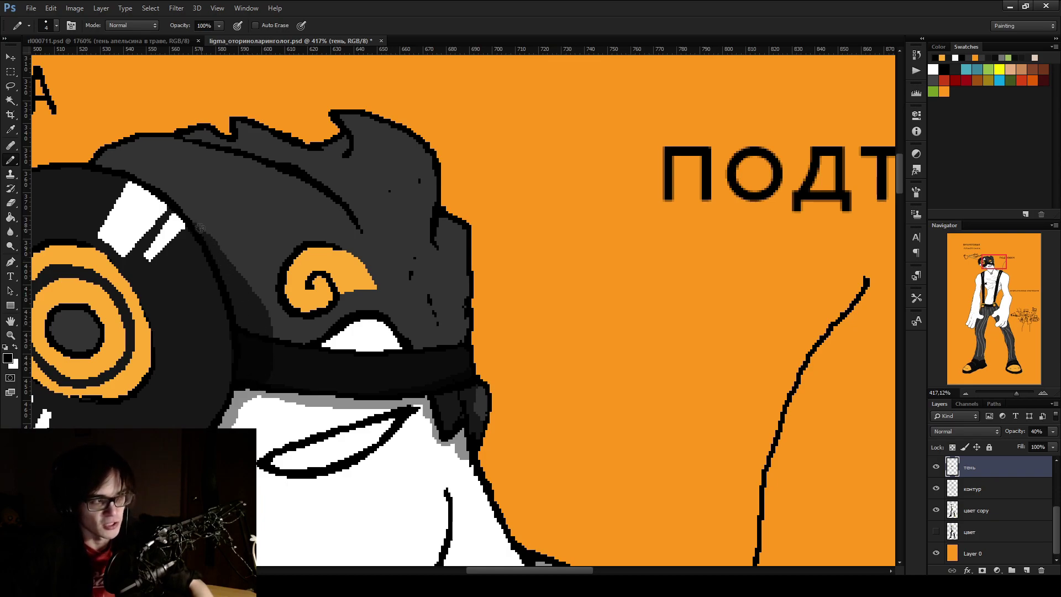
Trim the outer edge of the cap shadow beside the record with the Eraser, enlarging its tip to clear leftovers
{"action": "key", "text": "e"}
{"action": "left_click_drag", "start_coordinate": [261, 294], "coordinate": [264, 334]}
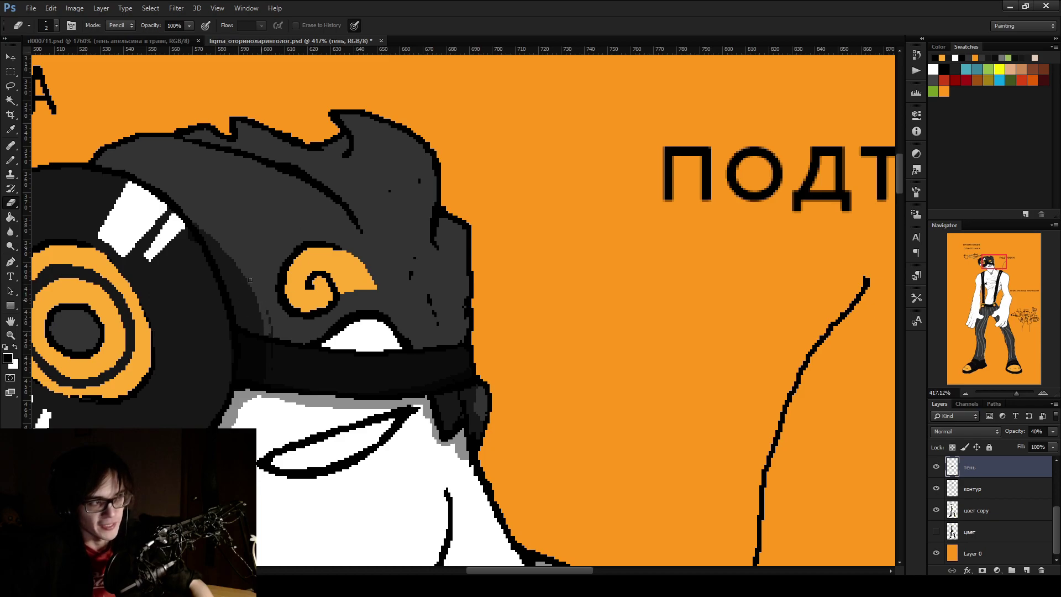
{"action": "left_click_drag", "start_coordinate": [258, 301], "coordinate": [261, 332]}
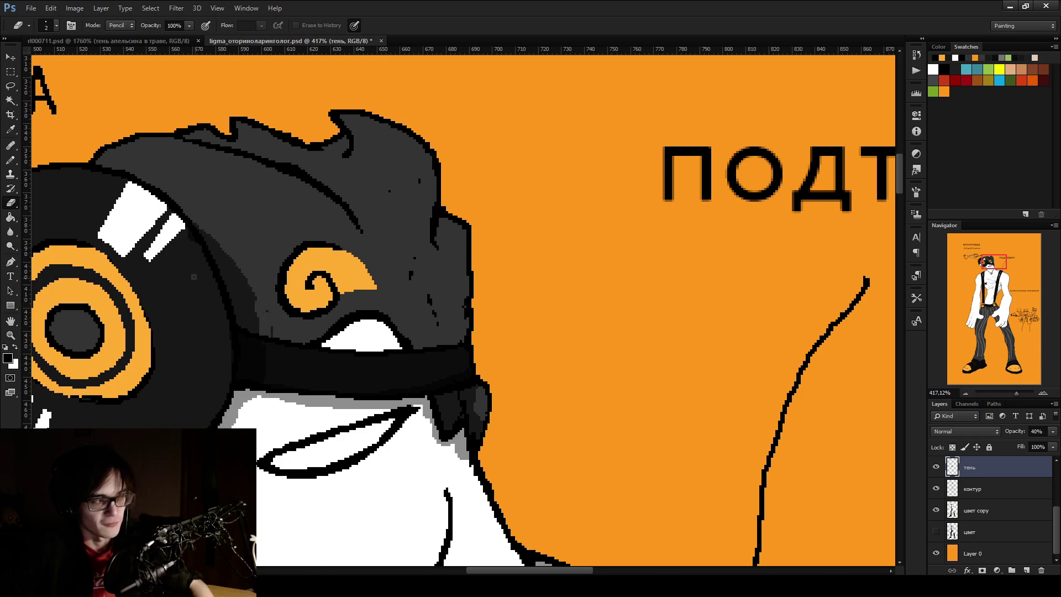
{"action": "key", "text": "bracketright"}
{"action": "key", "text": "bracketright"}
{"action": "key", "text": "bracketright"}
{"action": "key", "text": "bracketright"}
{"action": "key", "text": "bracketright"}
{"action": "key", "text": "bracketright"}
{"action": "key", "text": "bracketright"}
{"action": "key", "text": "bracketright"}
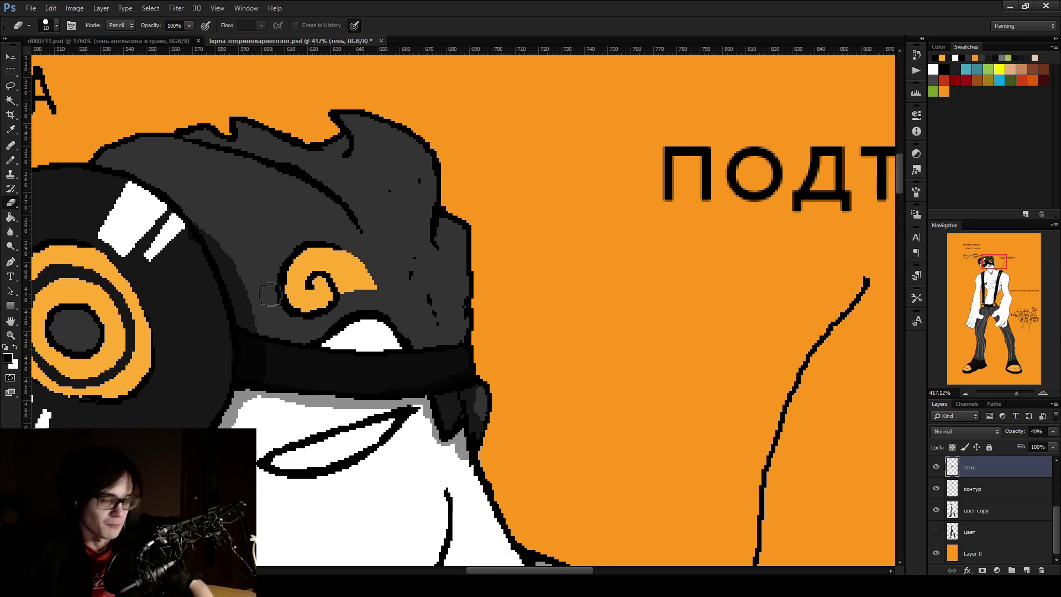
Shade a thin strip along the record's edge nearest the face and erase the shadow spilling below the record
{"action": "scroll", "coordinate": [251, 254], "scroll_direction": "down", "scroll_amount": 2}
{"action": "scroll", "coordinate": [238, 299], "scroll_direction": "up", "scroll_amount": 4}
{"action": "key", "text": "b"}
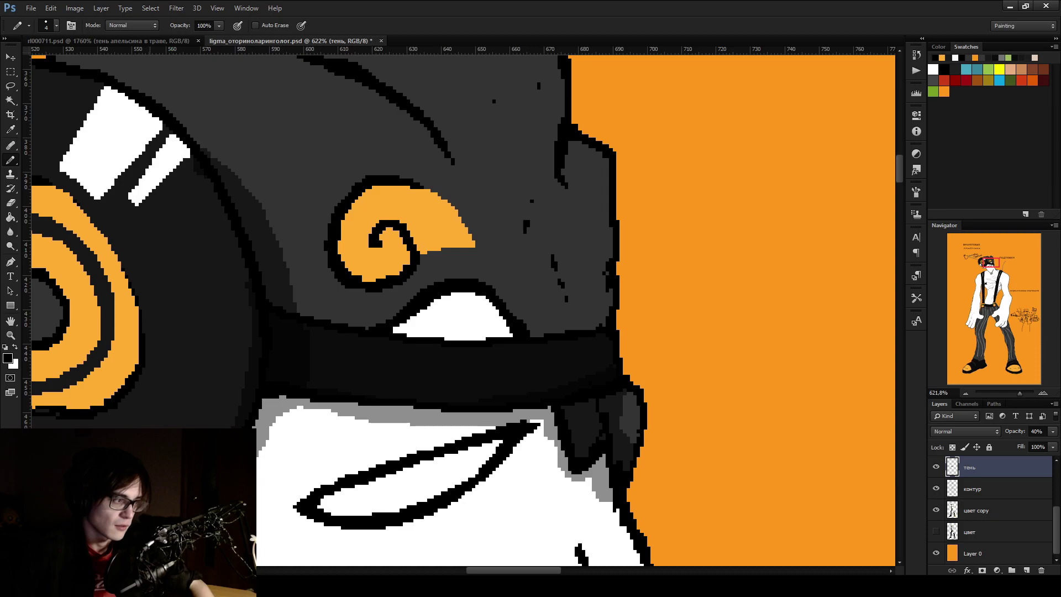
{"action": "key", "text": "e"}
{"action": "scroll", "coordinate": [232, 348], "scroll_direction": "down", "scroll_amount": 3}
{"action": "scroll", "coordinate": [232, 348], "scroll_direction": "up", "scroll_amount": 5}
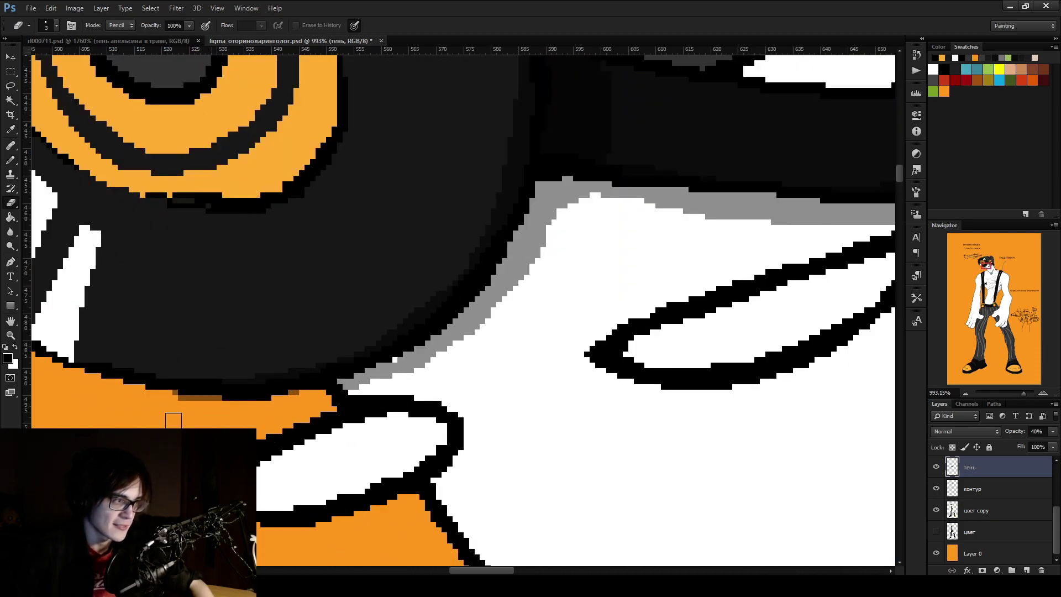
{"action": "key", "text": "b"}
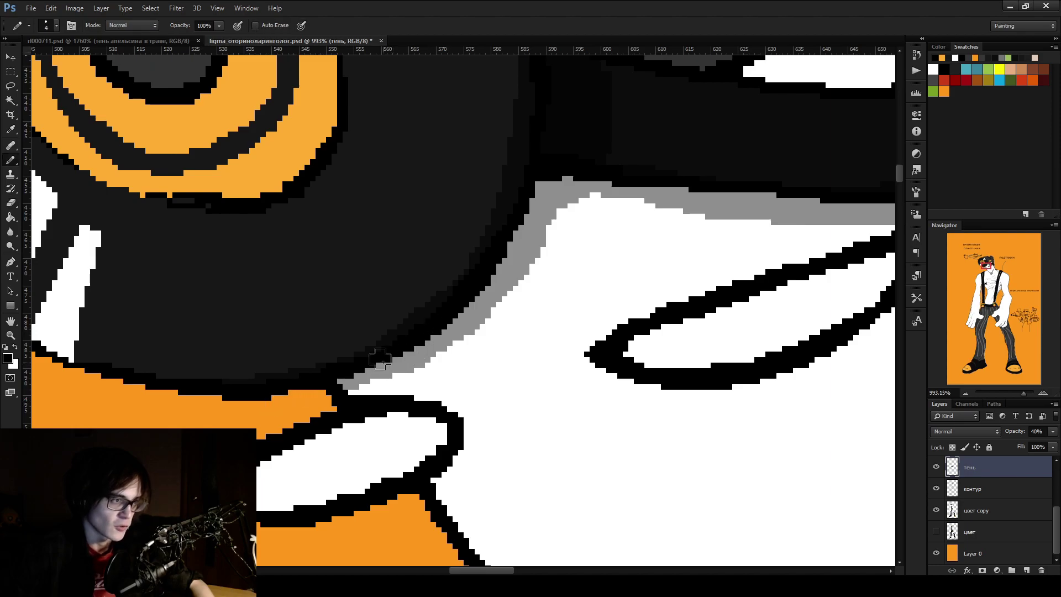
{"action": "scroll", "coordinate": [420, 332], "scroll_direction": "down", "scroll_amount": 3}
{"action": "scroll", "coordinate": [439, 314], "scroll_direction": "up", "scroll_amount": 5}
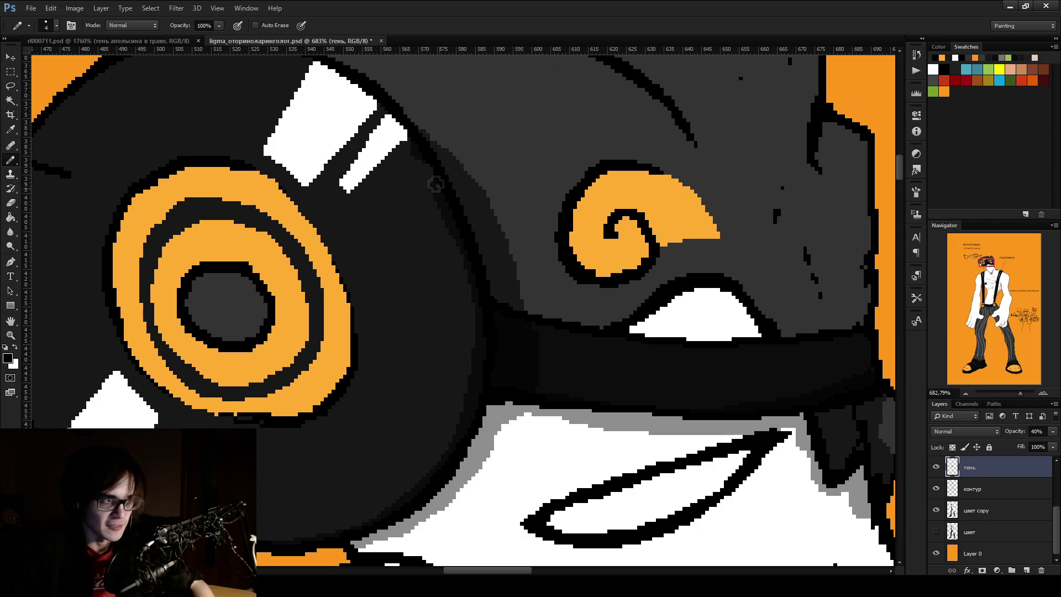
Extend the record's edge shadow up across the white highlights and erase the excess shadow on the upper cap
{"action": "mouse_move", "coordinate": [481, 291]}
{"action": "left_mouse_down"}
{"action": "mouse_move", "coordinate": [422, 165]}
{"action": "mouse_move", "coordinate": [372, 102]}
{"action": "mouse_move", "coordinate": [301, 55]}
{"action": "left_mouse_up"}
{"action": "scroll", "coordinate": [456, 270], "scroll_direction": "up", "scroll_amount": 3}
{"action": "mouse_move", "coordinate": [457, 271]}
{"action": "left_mouse_down"}
{"action": "mouse_move", "coordinate": [353, 161]}
{"action": "mouse_move", "coordinate": [265, 128]}
{"action": "left_mouse_up"}
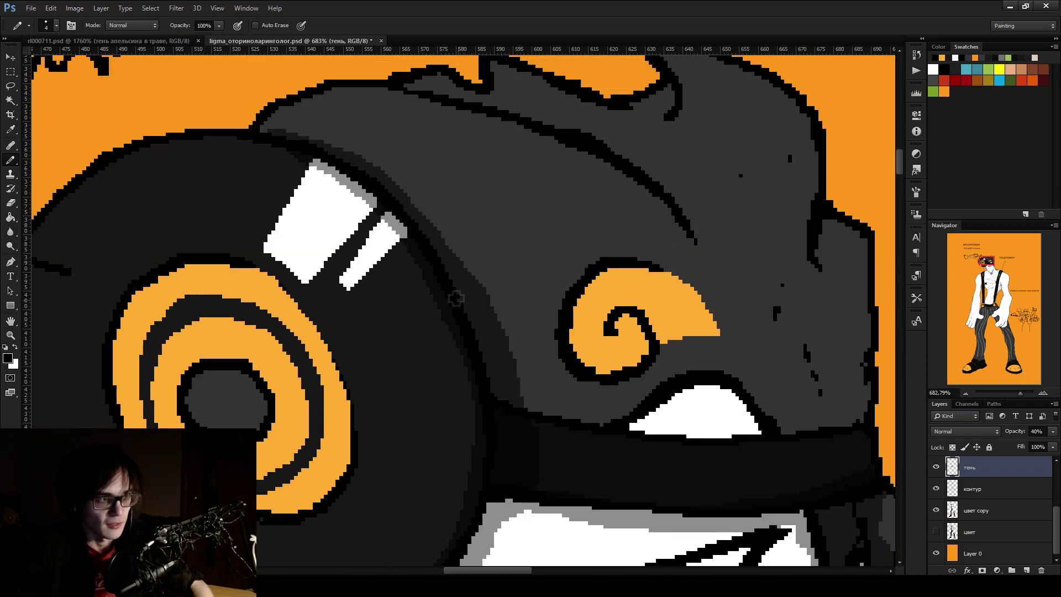
{"action": "key", "text": "e"}
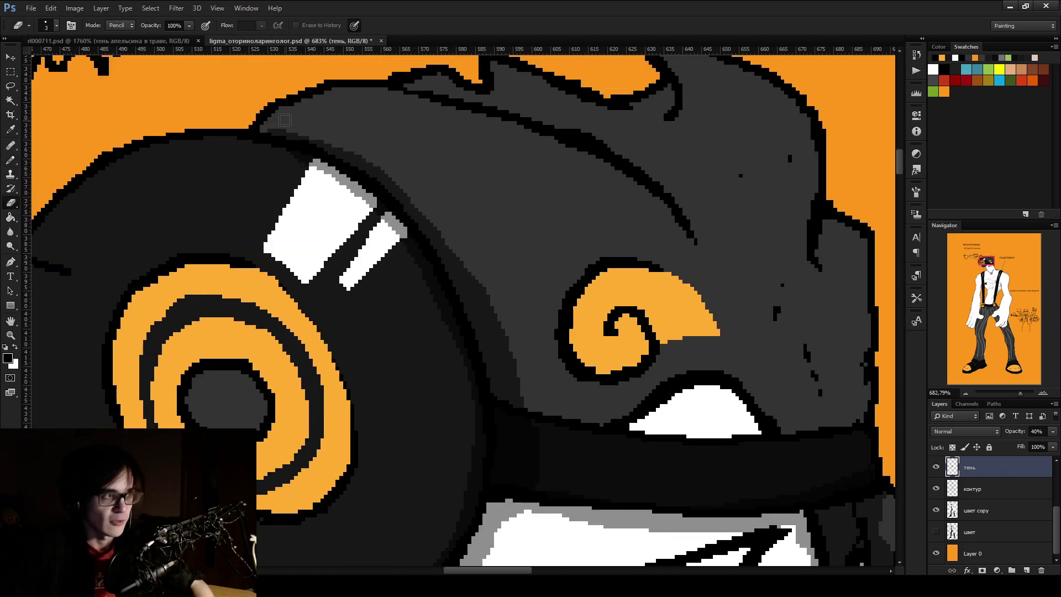
{"action": "mouse_move", "coordinate": [270, 127]}
{"action": "left_mouse_down"}
{"action": "mouse_move", "coordinate": [311, 135]}
{"action": "mouse_move", "coordinate": [430, 199]}
{"action": "left_mouse_up"}
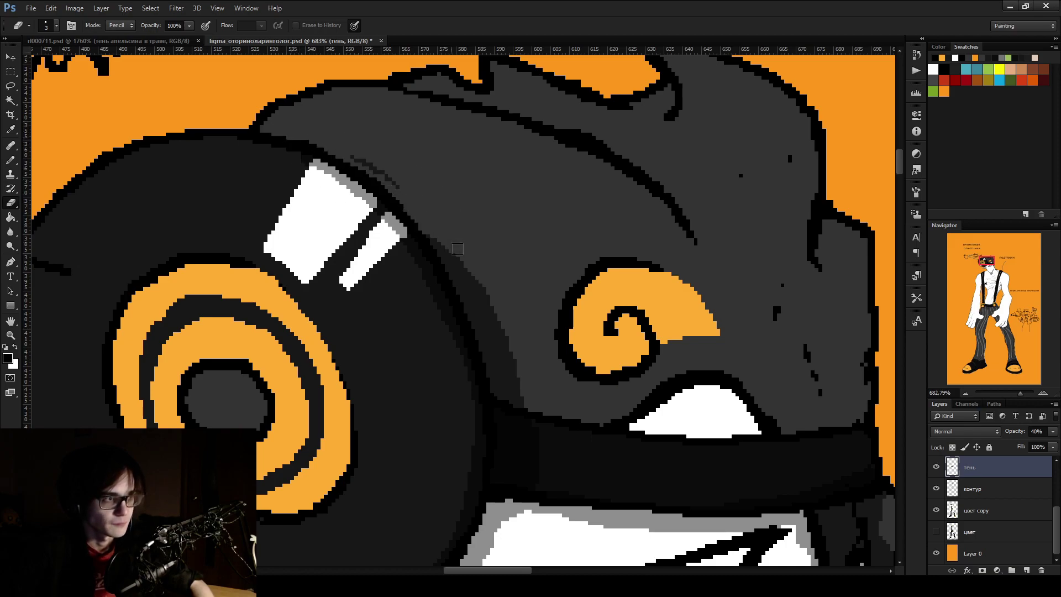
{"action": "key", "text": "b"}
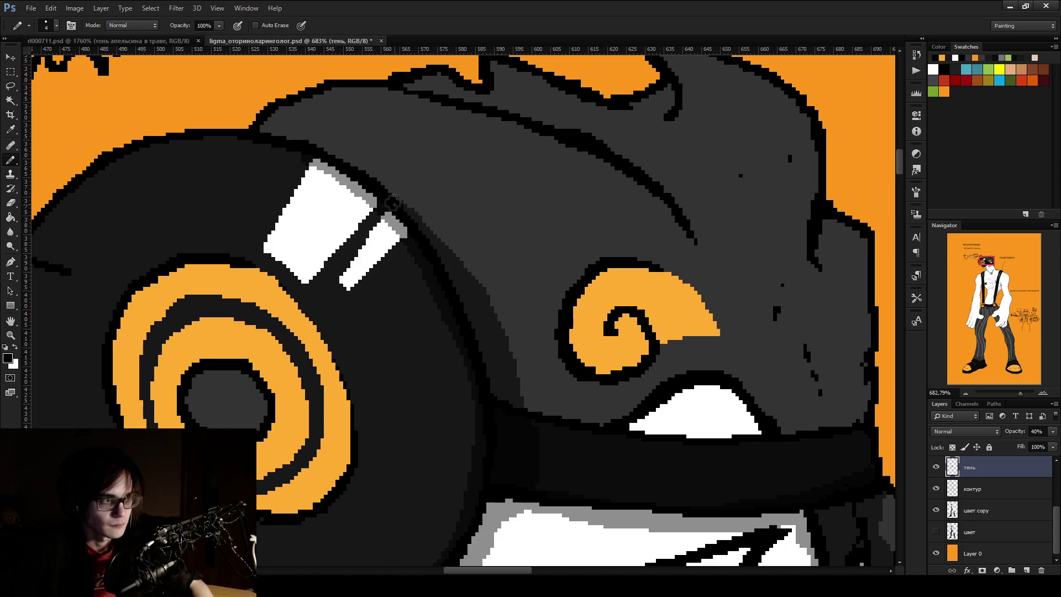
Continue the shadow along the record's lower edge, then outline a wider crescent on its face side and fill it
{"action": "scroll", "coordinate": [442, 331], "scroll_direction": "down", "scroll_amount": 5}
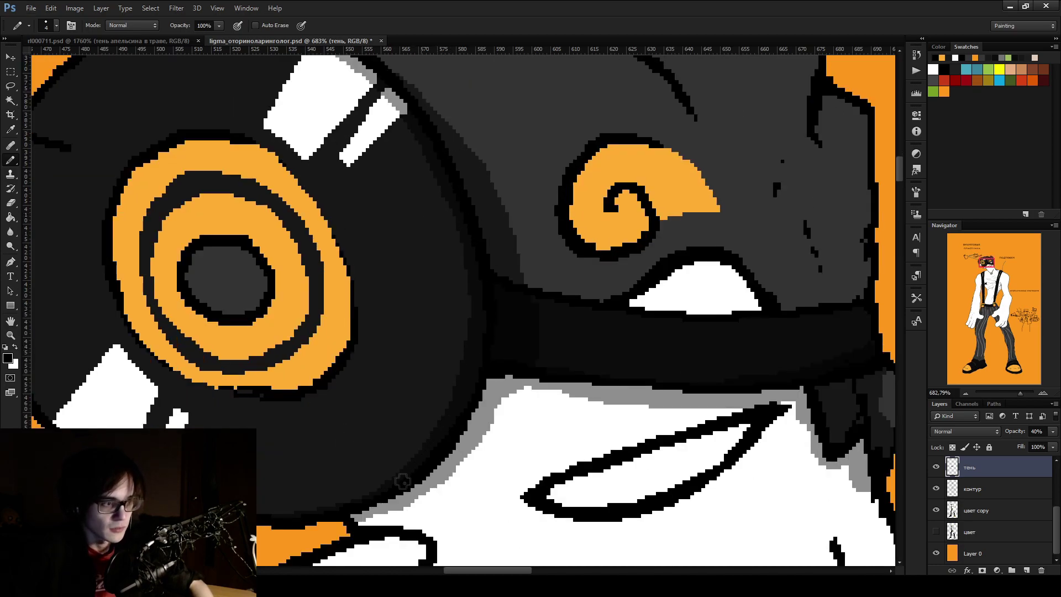
{"action": "left_click_drag", "start_coordinate": [348, 518], "coordinate": [305, 523]}
{"action": "scroll", "coordinate": [305, 523], "scroll_direction": "down", "scroll_amount": 5}
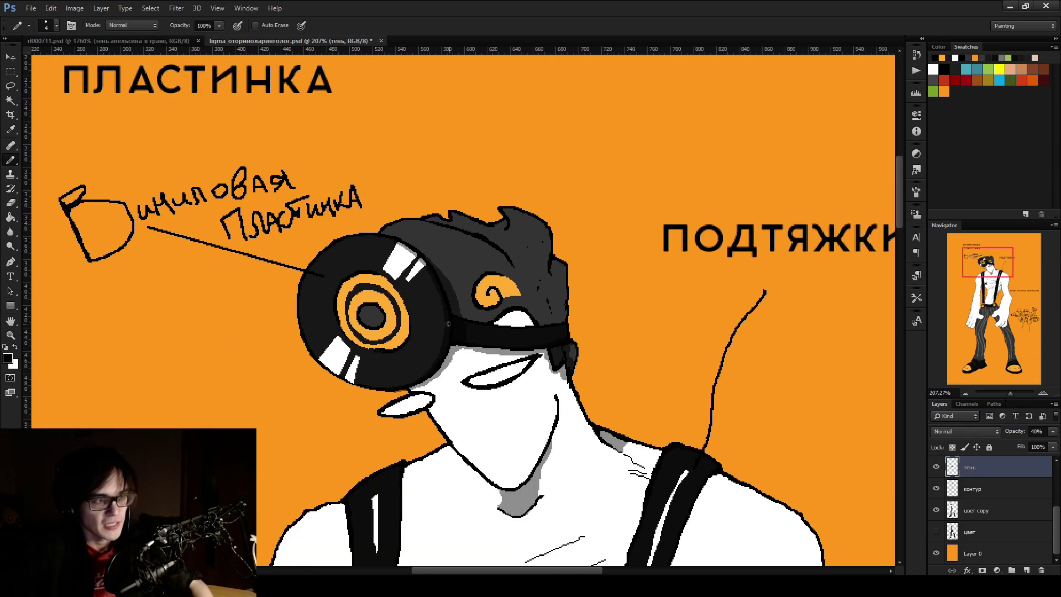
{"action": "scroll", "coordinate": [415, 213], "scroll_direction": "up", "scroll_amount": 3}
{"action": "mouse_move", "coordinate": [414, 212]}
{"action": "left_mouse_down"}
{"action": "mouse_move", "coordinate": [356, 450]}
{"action": "mouse_move", "coordinate": [339, 467]}
{"action": "left_mouse_up"}
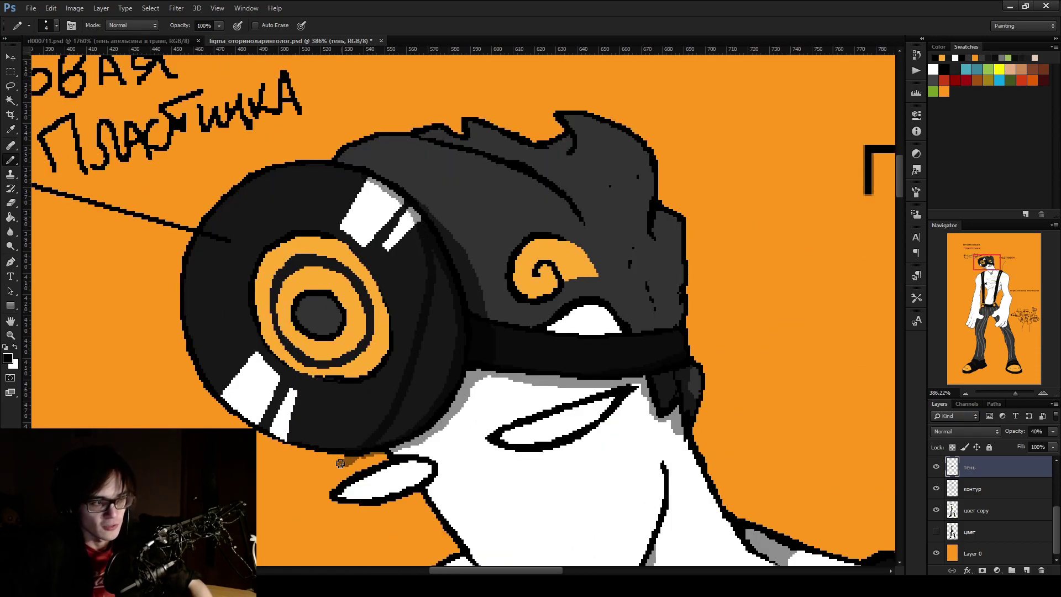
{"action": "key", "text": "g"}
{"action": "left_click", "coordinate": [455, 350]}
{"action": "scroll", "coordinate": [301, 426], "scroll_direction": "down", "scroll_amount": 1}
{"action": "scroll", "coordinate": [297, 418], "scroll_direction": "down", "scroll_amount": 4}
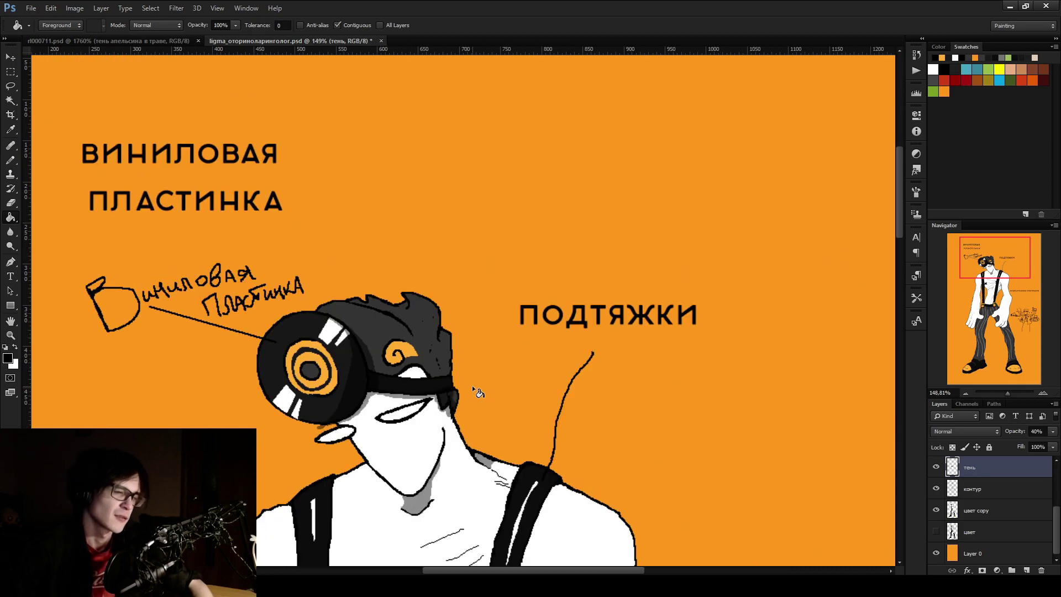
Draw a wider shadow boundary diagonally across the record's orange rings and lower highlights, then fill the enclosed area
{"action": "key", "text": "b"}
{"action": "mouse_move", "coordinate": [338, 340]}
{"action": "left_mouse_down"}
{"action": "mouse_move", "coordinate": [286, 422]}
{"action": "mouse_move", "coordinate": [335, 426]}
{"action": "left_mouse_up"}
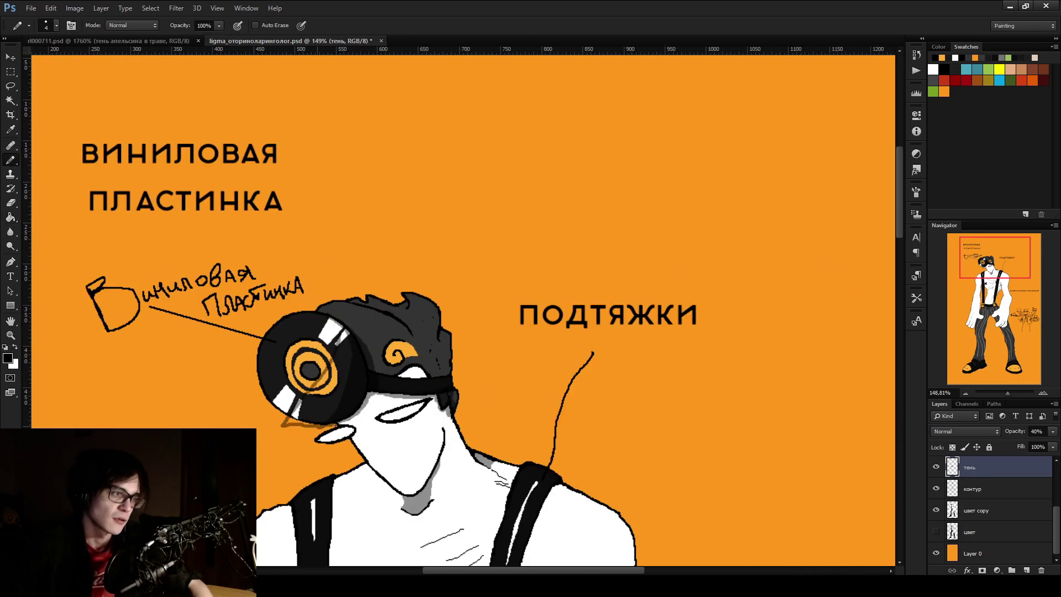
{"action": "scroll", "coordinate": [337, 415], "scroll_direction": "up", "scroll_amount": 3}
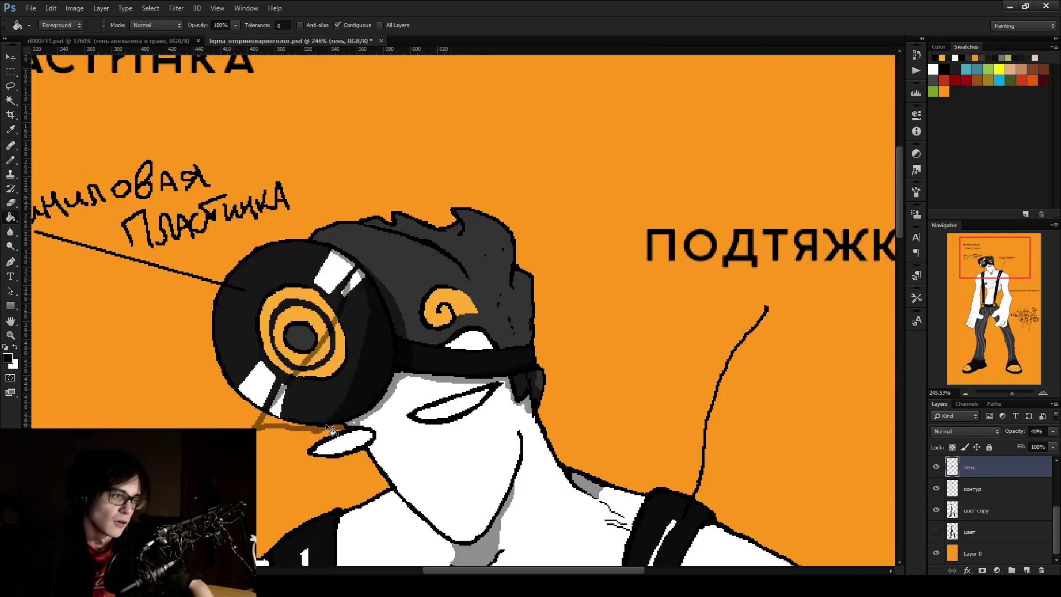
{"action": "key", "text": "g"}
{"action": "left_click", "coordinate": [369, 338]}
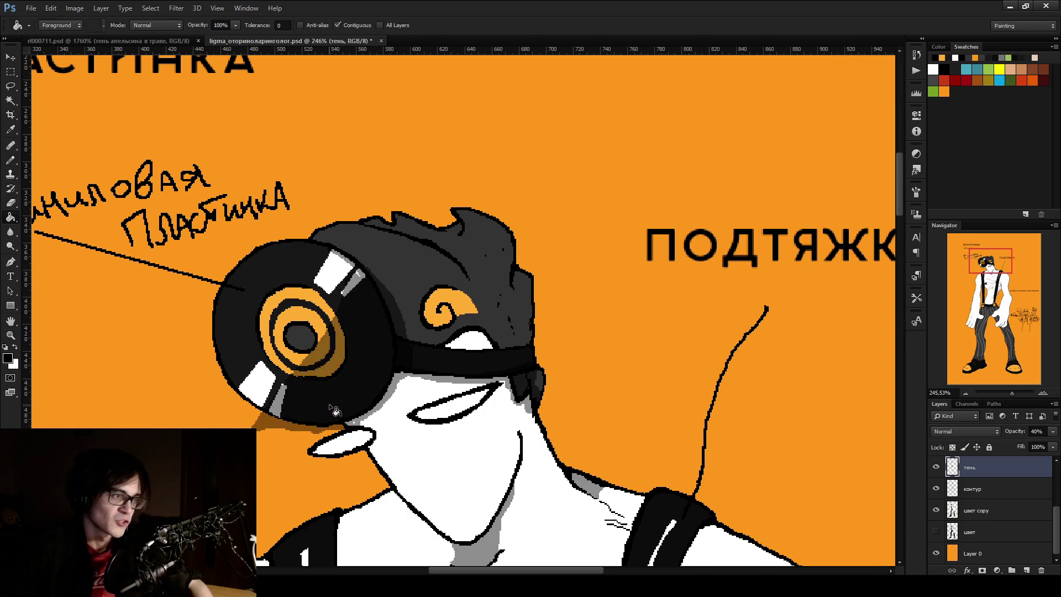
Try shading a strip beneath the larger eye and beside the smaller eye, and undo the strokes
{"action": "scroll", "coordinate": [376, 362], "scroll_direction": "down", "scroll_amount": 3}
{"action": "scroll", "coordinate": [407, 380], "scroll_direction": "down", "scroll_amount": 2}
{"action": "scroll", "coordinate": [541, 411], "scroll_direction": "up", "scroll_amount": 2}
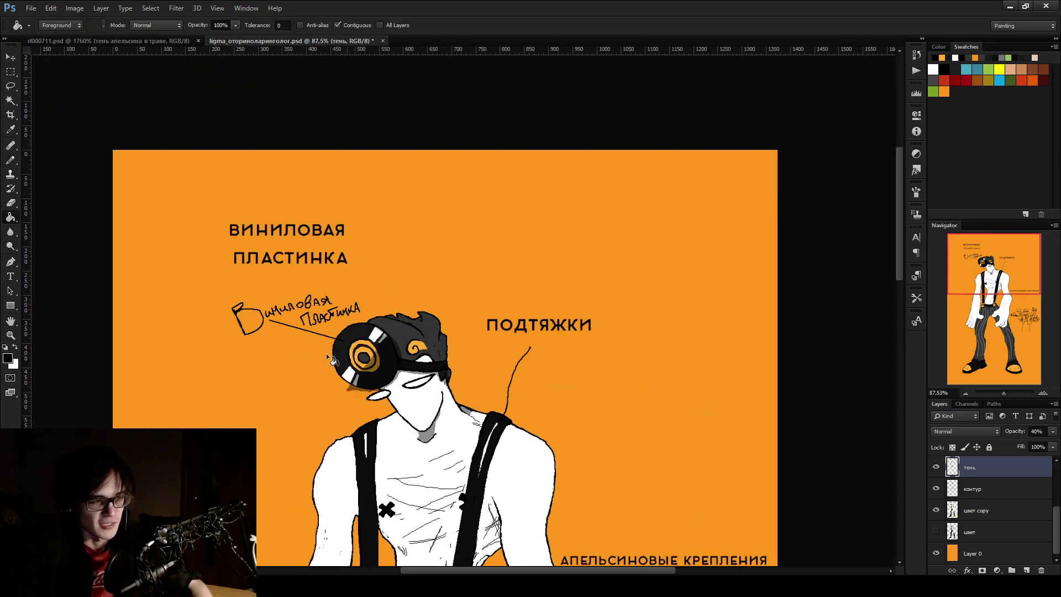
{"action": "scroll", "coordinate": [357, 411], "scroll_direction": "up", "scroll_amount": 8}
{"action": "scroll", "coordinate": [623, 259], "scroll_direction": "up", "scroll_amount": 1}
{"action": "key", "text": "b"}
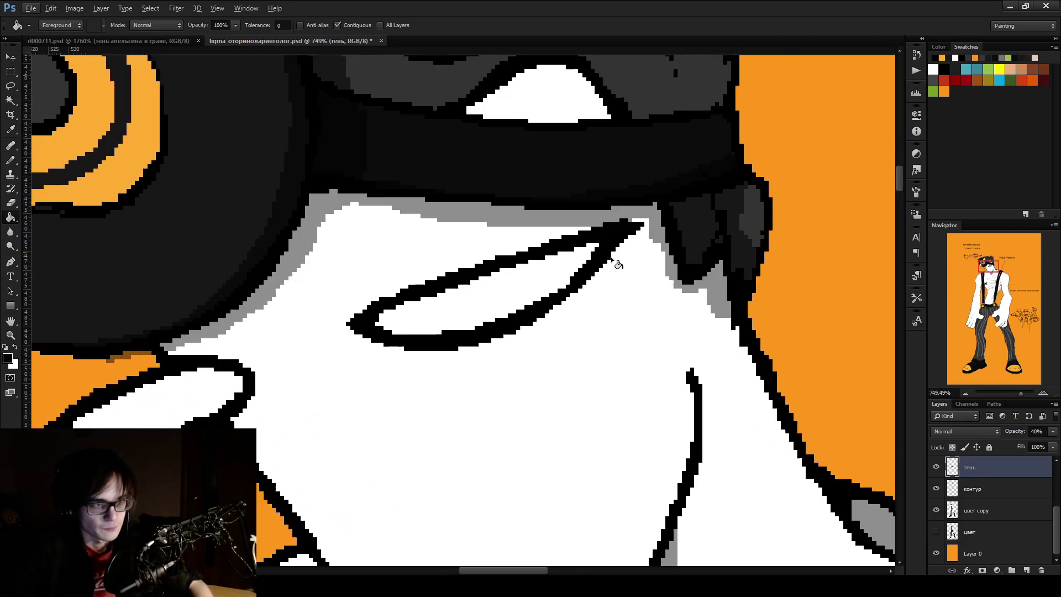
{"action": "mouse_move", "coordinate": [624, 235]}
{"action": "left_mouse_down"}
{"action": "mouse_move", "coordinate": [511, 343]}
{"action": "mouse_move", "coordinate": [376, 348]}
{"action": "mouse_move", "coordinate": [356, 338]}
{"action": "left_mouse_up"}
{"action": "left_click_drag", "start_coordinate": [553, 326], "coordinate": [636, 241]}
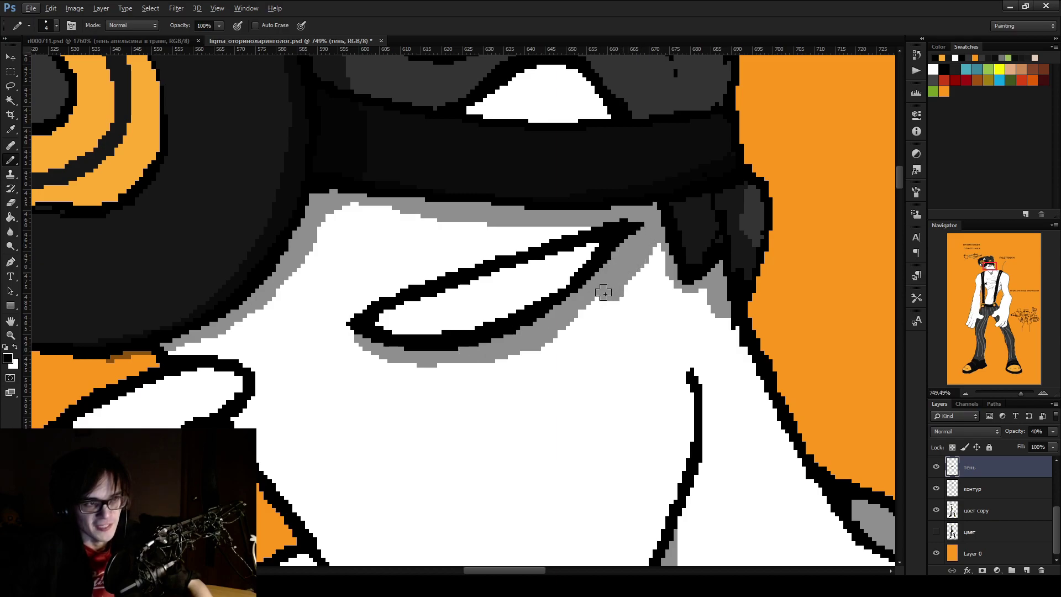
{"action": "mouse_move", "coordinate": [252, 410]}
{"action": "left_mouse_down"}
{"action": "mouse_move", "coordinate": [239, 423]}
{"action": "mouse_move", "coordinate": [252, 391]}
{"action": "left_mouse_up"}
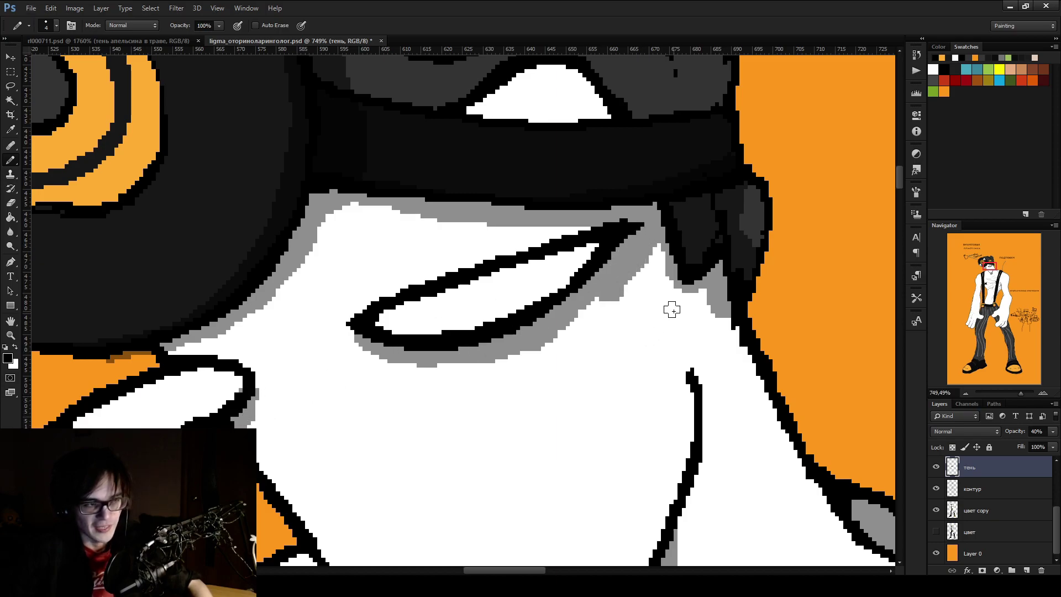
{"action": "key", "text": "ctrl+alt+z"}
{"action": "key", "text": "ctrl+alt+z"}
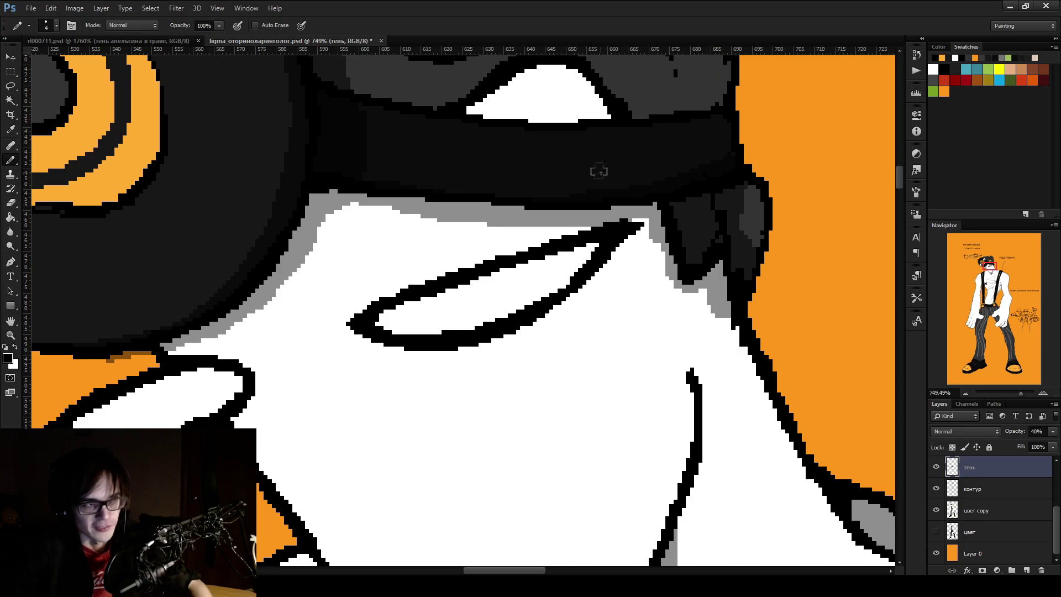
On the контур layer, draw a diagonal scar across the upper chest with two round-ended stitches, using a 2 px pencil
{"action": "scroll", "coordinate": [778, 206], "scroll_direction": "down", "scroll_amount": 2}
{"action": "scroll", "coordinate": [778, 207], "scroll_direction": "down", "scroll_amount": 3}
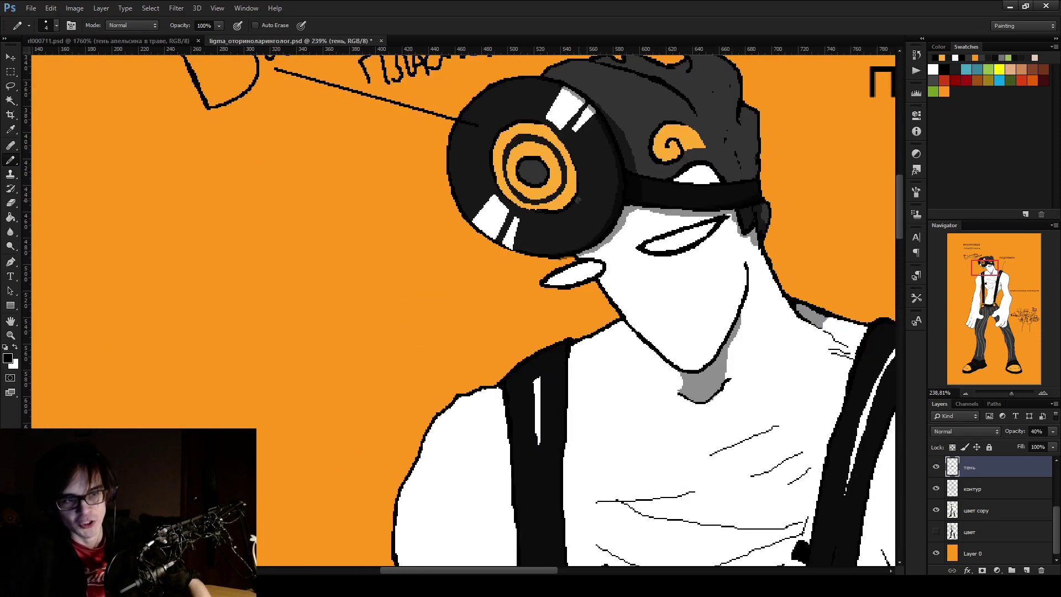
{"action": "scroll", "coordinate": [609, 280], "scroll_direction": "down", "scroll_amount": 3}
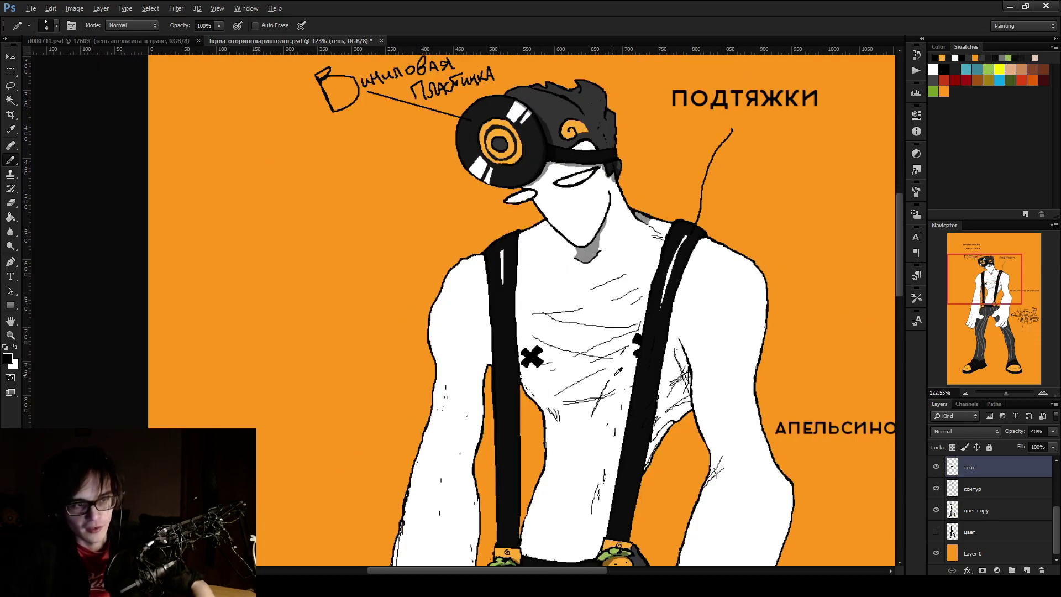
{"action": "scroll", "coordinate": [608, 280], "scroll_direction": "up", "scroll_amount": 2}
{"action": "scroll", "coordinate": [608, 281], "scroll_direction": "up", "scroll_amount": 2}
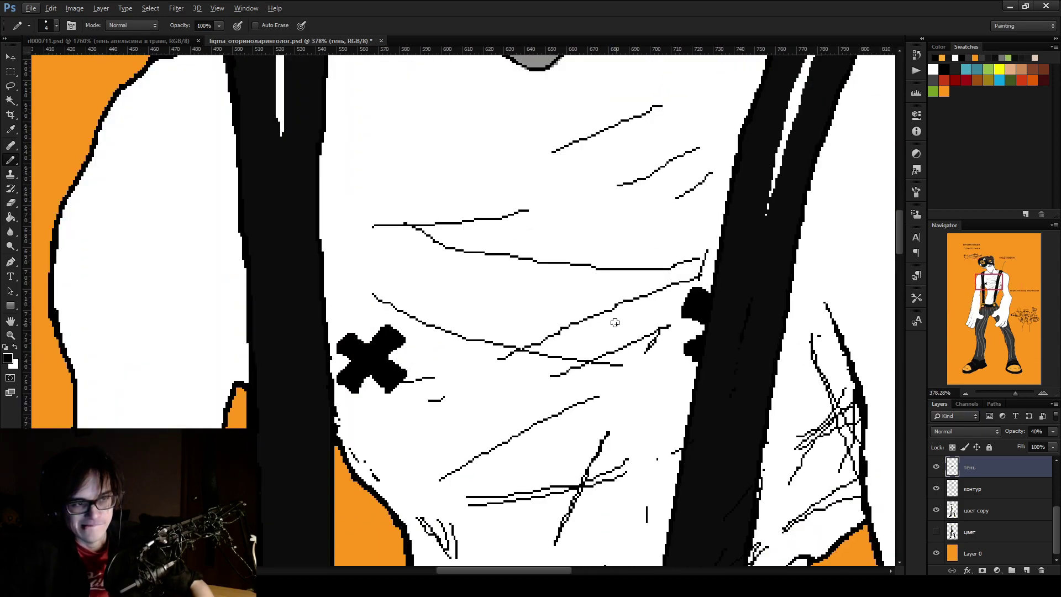
{"action": "left_click", "coordinate": [1006, 497]}
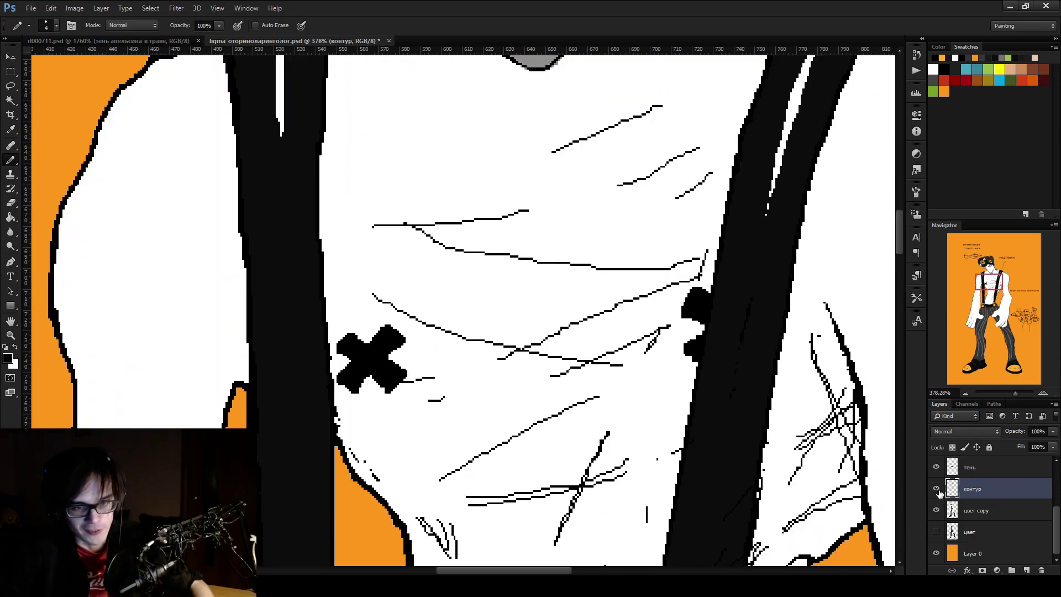
{"action": "left_click", "coordinate": [936, 489]}
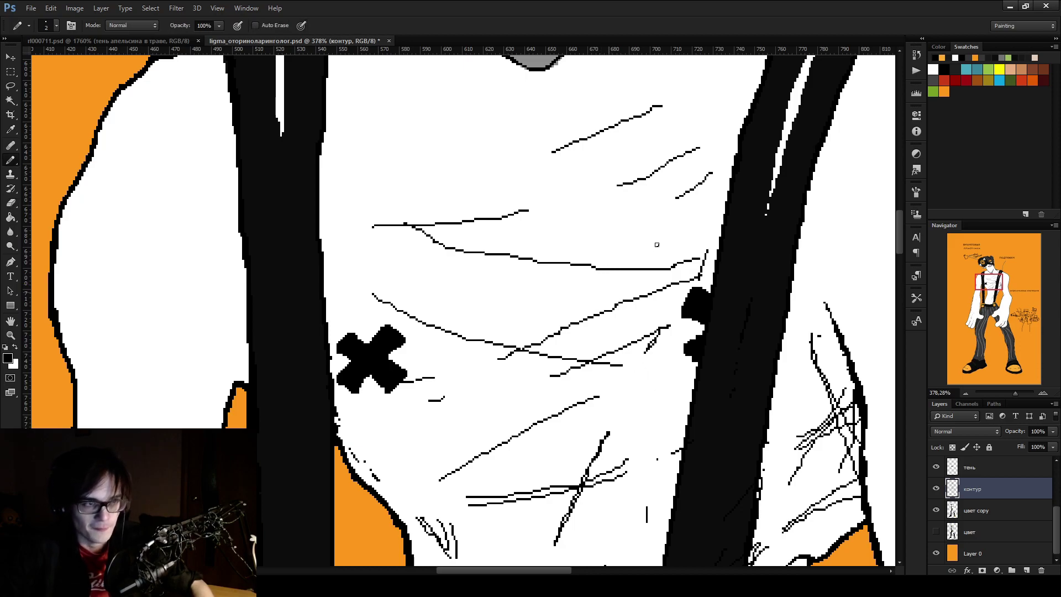
{"action": "left_click_drag", "start_coordinate": [673, 217], "coordinate": [532, 318]}
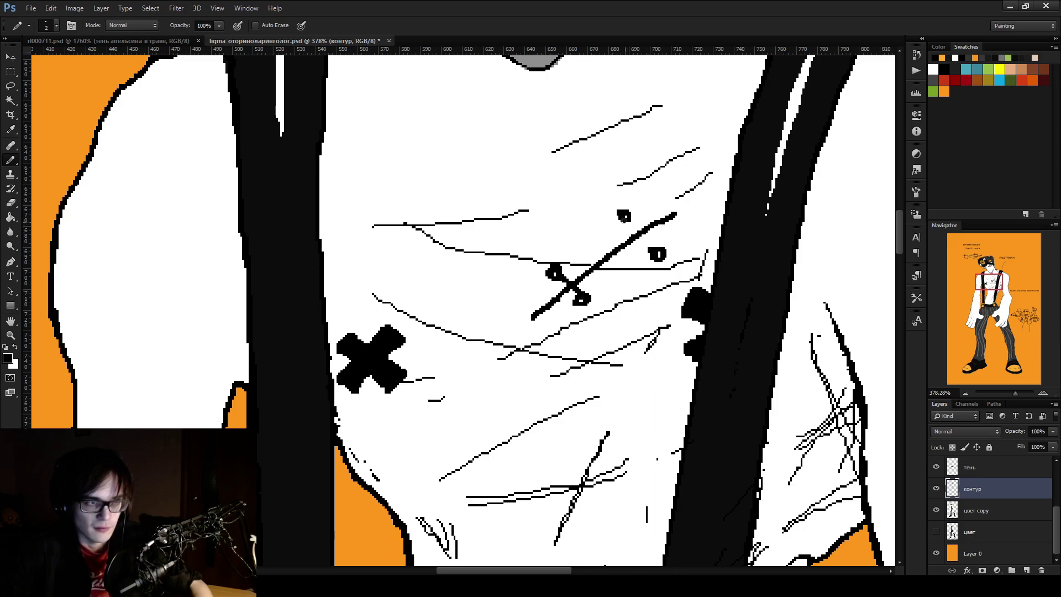
{"action": "scroll", "coordinate": [659, 254], "scroll_direction": "down", "scroll_amount": 8}
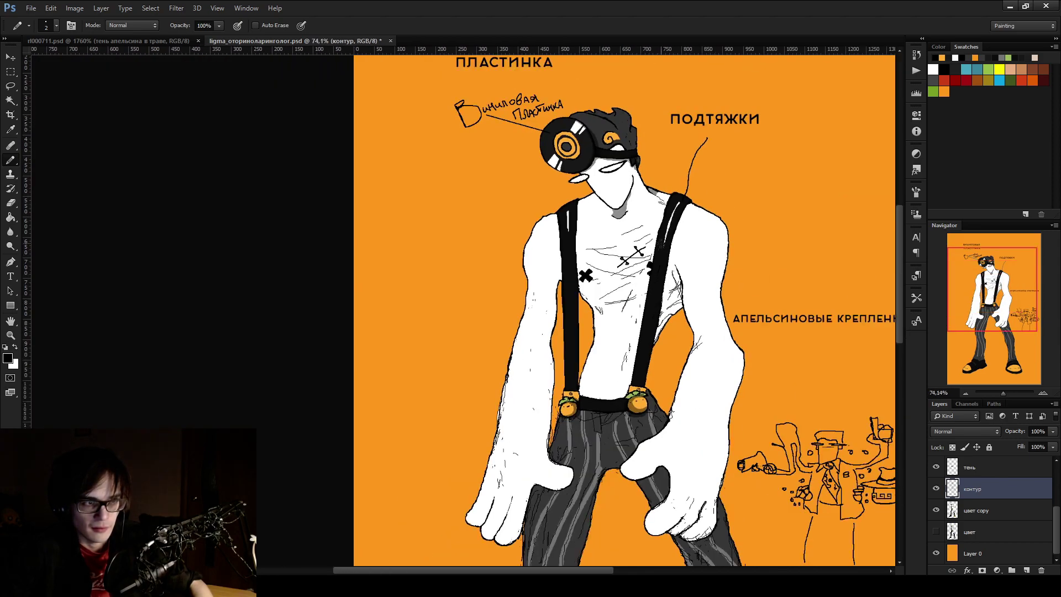
{"action": "scroll", "coordinate": [638, 266], "scroll_direction": "up", "scroll_amount": 8}
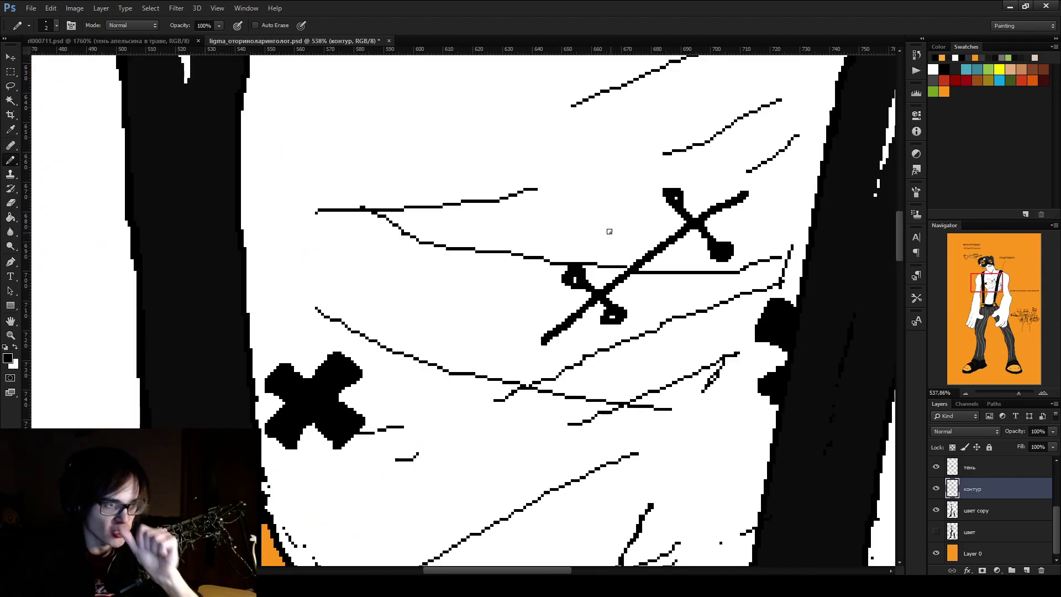
Draw a third stitch with round ends across the middle of the chest scar
{"action": "left_click_drag", "start_coordinate": [617, 226], "coordinate": [603, 226]}
{"action": "key", "text": "ctrl+z"}
{"action": "left_click_drag", "start_coordinate": [676, 282], "coordinate": [617, 231]}
{"action": "key", "text": "ctrl+z"}
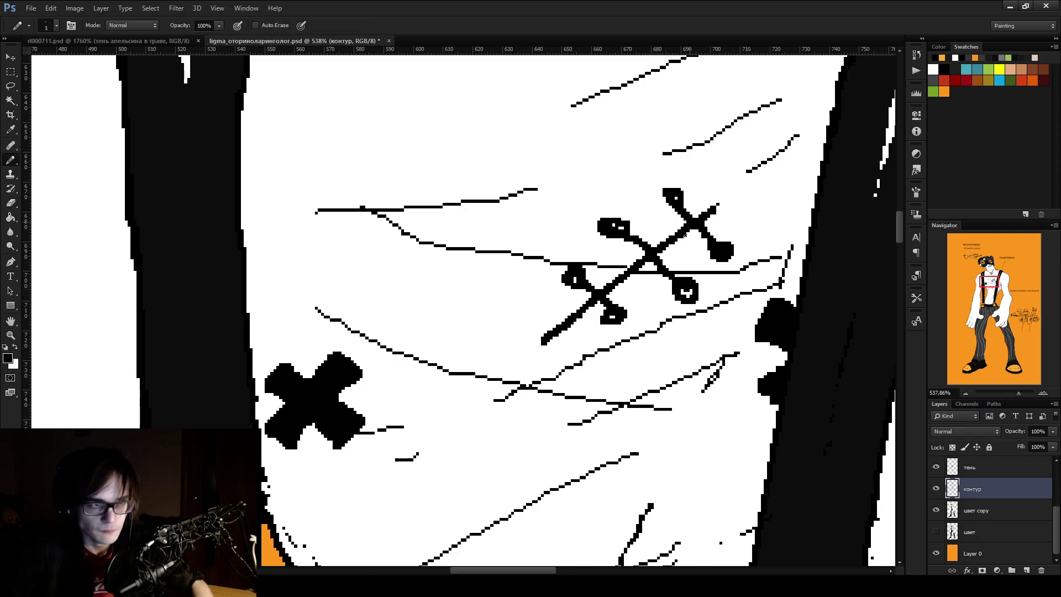
Extend the scar's lower end diagonally downward and erase parts of the stitches beside the line
{"action": "left_click_drag", "start_coordinate": [545, 338], "coordinate": [479, 385]}
{"action": "key", "text": "e"}
{"action": "mouse_move", "coordinate": [679, 270]}
{"action": "left_mouse_down"}
{"action": "mouse_move", "coordinate": [665, 272]}
{"action": "mouse_move", "coordinate": [673, 212]}
{"action": "mouse_move", "coordinate": [662, 259]}
{"action": "mouse_move", "coordinate": [600, 314]}
{"action": "left_mouse_up"}
{"action": "key", "text": "ctrl+1"}
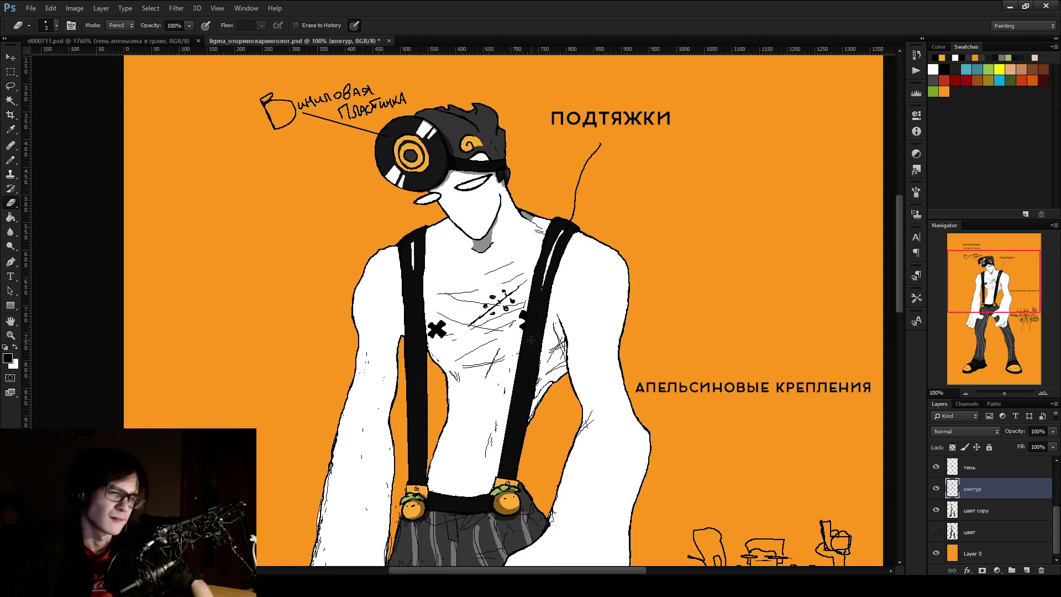
Erase the remaining stitches on both sides of the scar, leaving only the black diagonal line
{"action": "scroll", "coordinate": [511, 299], "scroll_direction": "up", "scroll_amount": 10}
{"action": "mouse_move", "coordinate": [552, 301]}
{"action": "left_mouse_down"}
{"action": "mouse_move", "coordinate": [554, 267]}
{"action": "mouse_move", "coordinate": [504, 320]}
{"action": "mouse_move", "coordinate": [514, 315]}
{"action": "mouse_move", "coordinate": [476, 394]}
{"action": "left_mouse_up"}
{"action": "left_click_drag", "start_coordinate": [544, 279], "coordinate": [544, 270]}
{"action": "mouse_move", "coordinate": [420, 382]}
{"action": "left_mouse_down"}
{"action": "mouse_move", "coordinate": [398, 384]}
{"action": "mouse_move", "coordinate": [337, 350]}
{"action": "mouse_move", "coordinate": [417, 211]}
{"action": "mouse_move", "coordinate": [488, 199]}
{"action": "mouse_move", "coordinate": [514, 233]}
{"action": "left_mouse_up"}
{"action": "mouse_move", "coordinate": [428, 254]}
{"action": "left_mouse_down"}
{"action": "mouse_move", "coordinate": [410, 254]}
{"action": "mouse_move", "coordinate": [457, 312]}
{"action": "mouse_move", "coordinate": [431, 284]}
{"action": "left_mouse_up"}
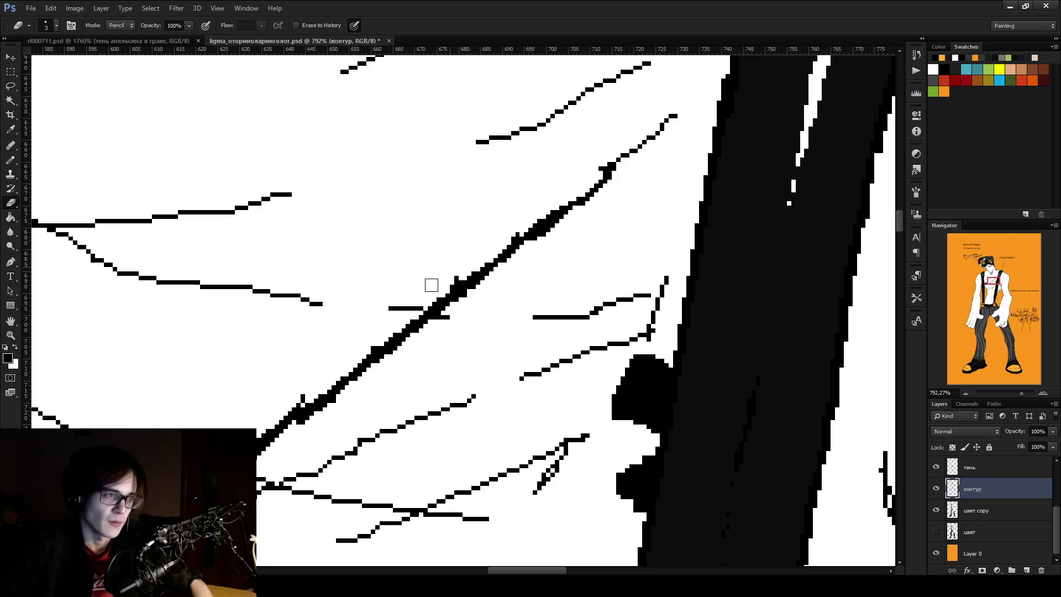
Fill the diagonal scar line with the grey sampled from the shadow between the neck and shoulder
{"action": "key", "text": "g"}
{"action": "scroll", "coordinate": [406, 285], "scroll_direction": "down", "scroll_amount": 5}
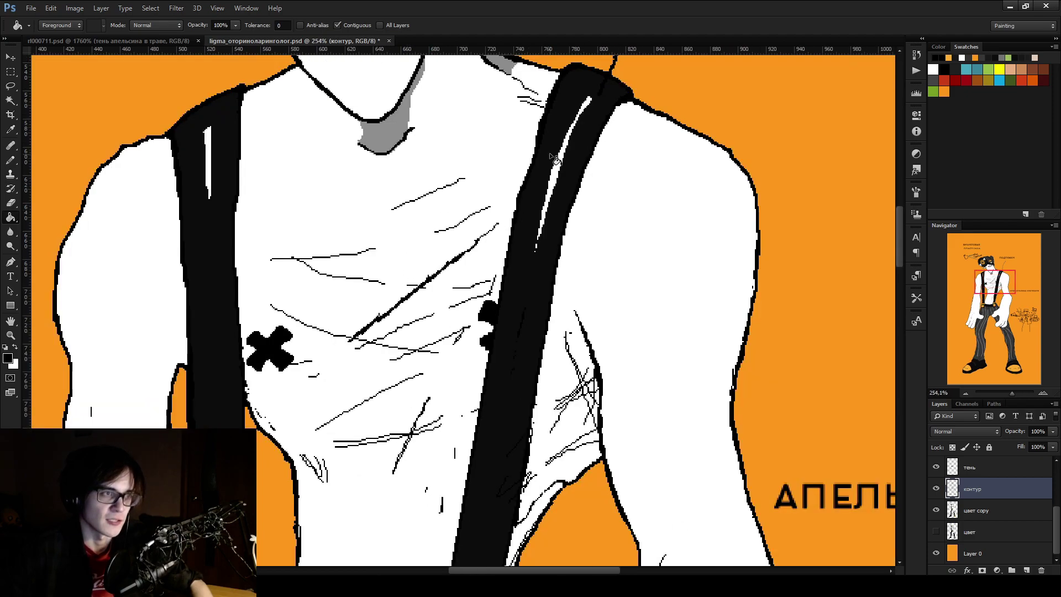
{"action": "left_click", "coordinate": [507, 65], "text": "alt"}
{"action": "scroll", "coordinate": [416, 299], "scroll_direction": "up", "scroll_amount": 3}
{"action": "left_click", "coordinate": [404, 291]}
{"action": "key", "text": "ctrl+1"}
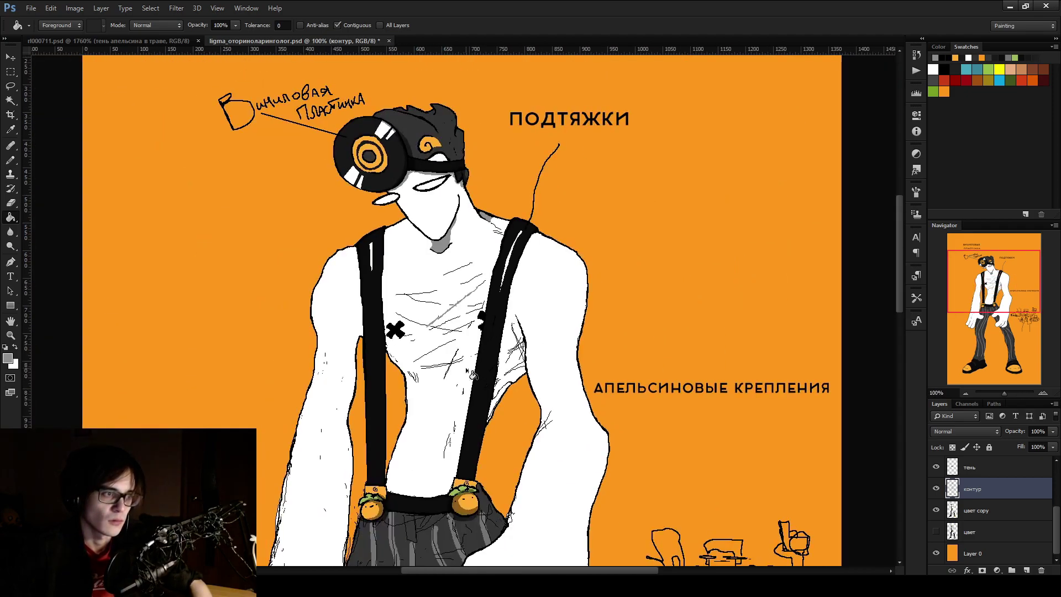
Thicken the grey scar with pencil strokes along its length from the lower end upward
{"action": "scroll", "coordinate": [452, 326], "scroll_direction": "up", "scroll_amount": 5}
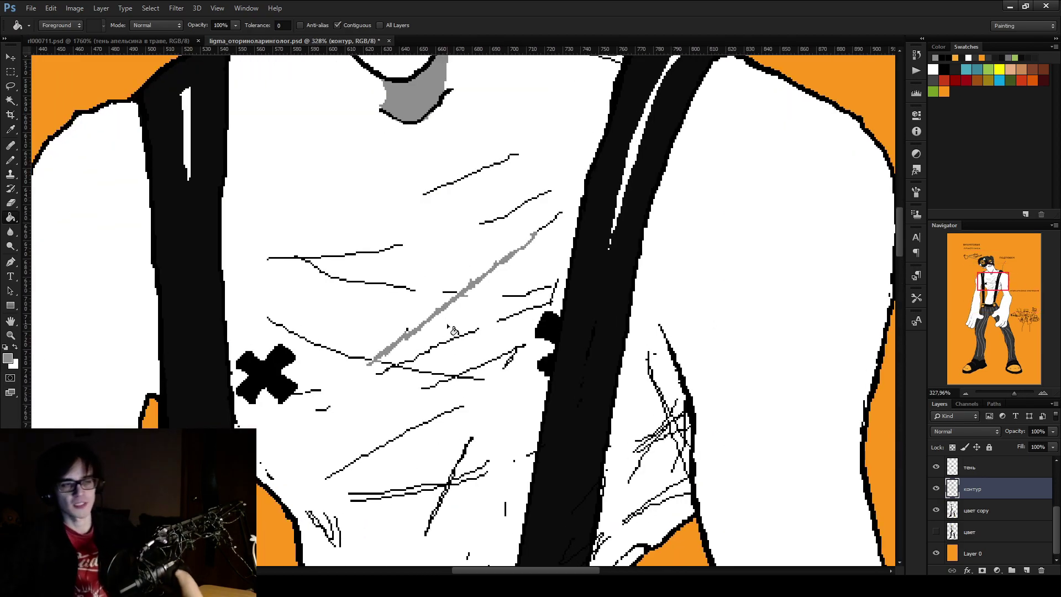
{"action": "scroll", "coordinate": [452, 330], "scroll_direction": "down", "scroll_amount": 3}
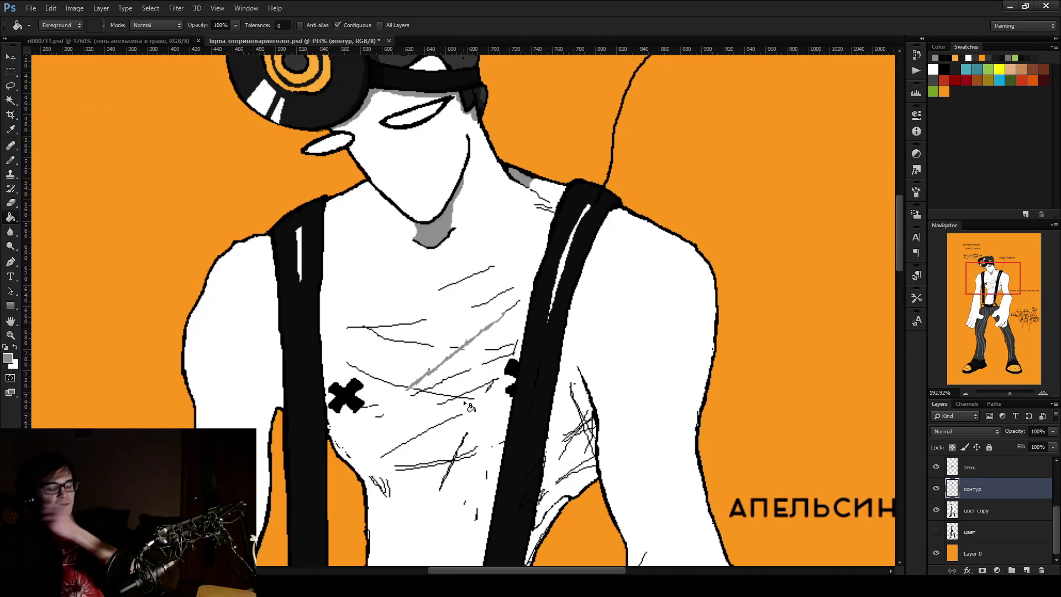
{"action": "scroll", "coordinate": [446, 376], "scroll_direction": "up", "scroll_amount": 6}
{"action": "key", "text": "b"}
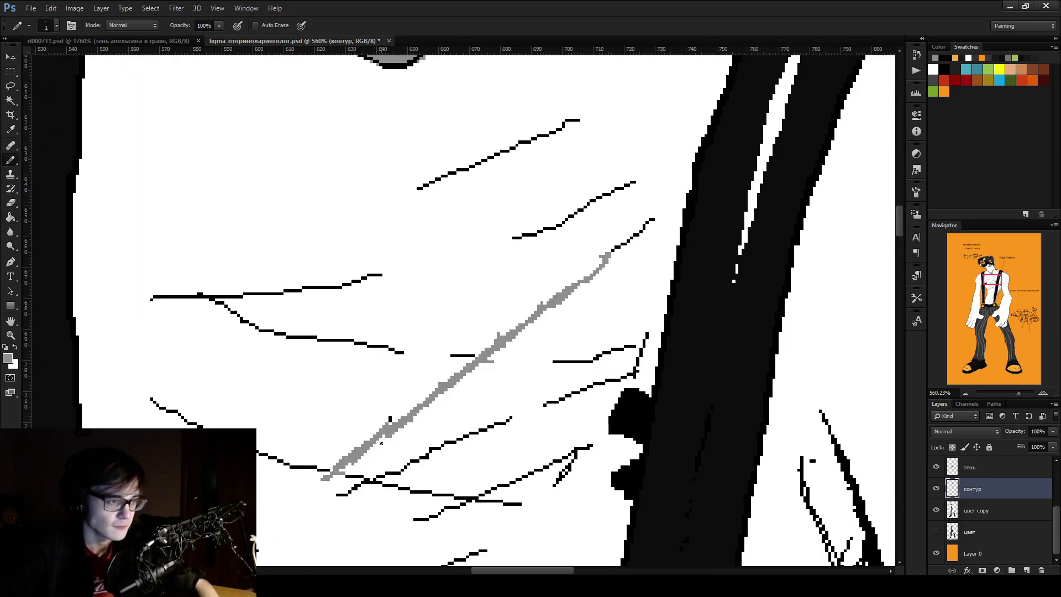
{"action": "scroll", "coordinate": [381, 444], "scroll_direction": "up", "scroll_amount": 1}
{"action": "left_click_drag", "start_coordinate": [390, 426], "coordinate": [471, 363]}
{"action": "key", "text": "ctrl+z"}
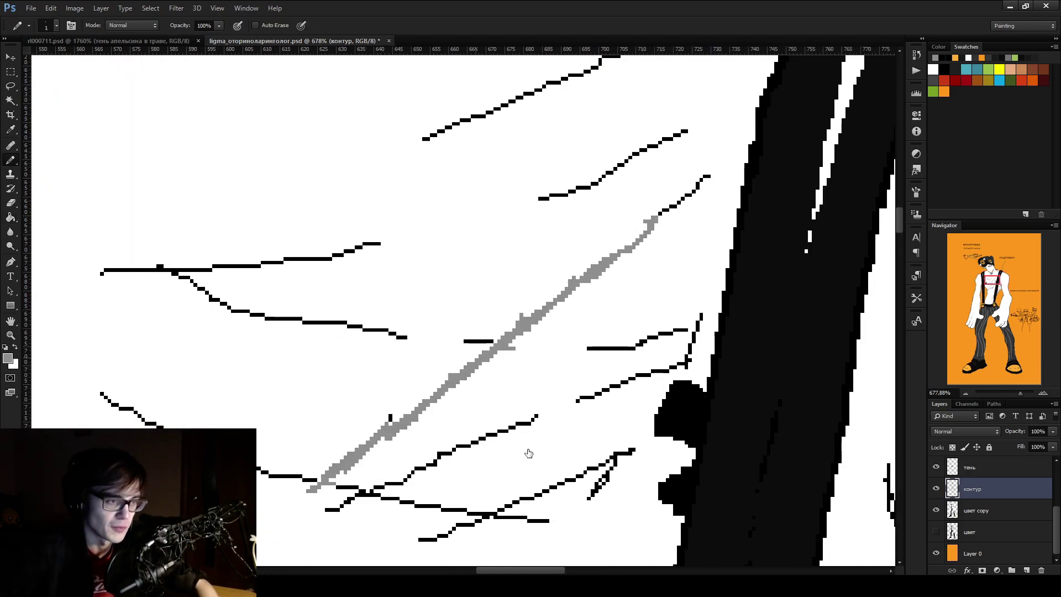
{"action": "mouse_move", "coordinate": [314, 488]}
{"action": "left_mouse_down"}
{"action": "mouse_move", "coordinate": [389, 421]}
{"action": "mouse_move", "coordinate": [433, 403]}
{"action": "mouse_move", "coordinate": [353, 459]}
{"action": "mouse_move", "coordinate": [703, 176]}
{"action": "mouse_move", "coordinate": [644, 226]}
{"action": "mouse_move", "coordinate": [542, 353]}
{"action": "mouse_move", "coordinate": [508, 335]}
{"action": "mouse_move", "coordinate": [666, 221]}
{"action": "mouse_move", "coordinate": [623, 268]}
{"action": "left_mouse_up"}
Erase excess grey pixels along the scar's lower edge to roughen its outline
{"action": "key", "text": "e"}
{"action": "key", "text": "e"}
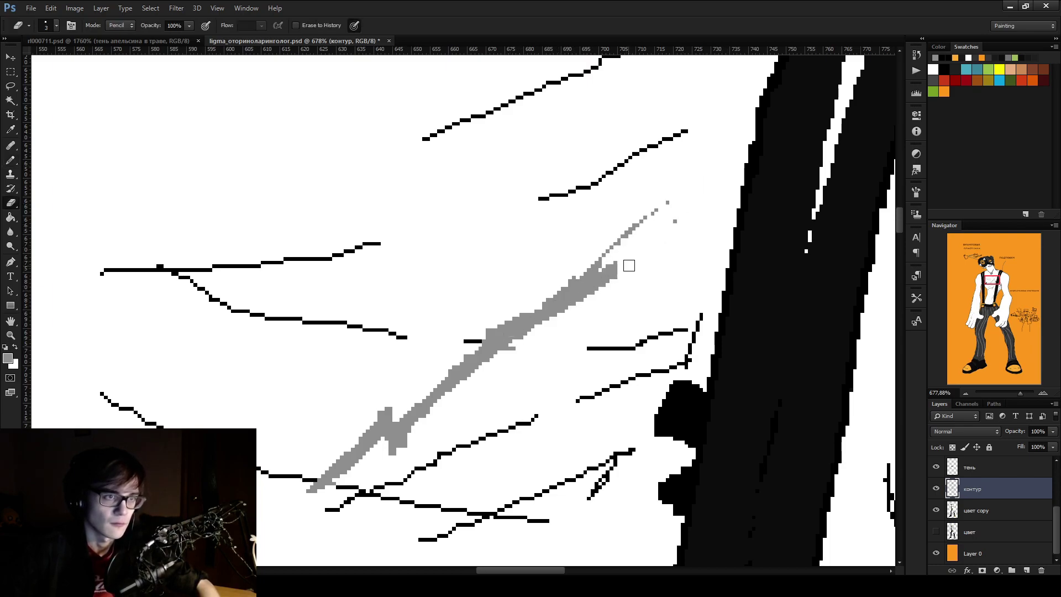
{"action": "left_click_drag", "start_coordinate": [601, 304], "coordinate": [542, 359]}
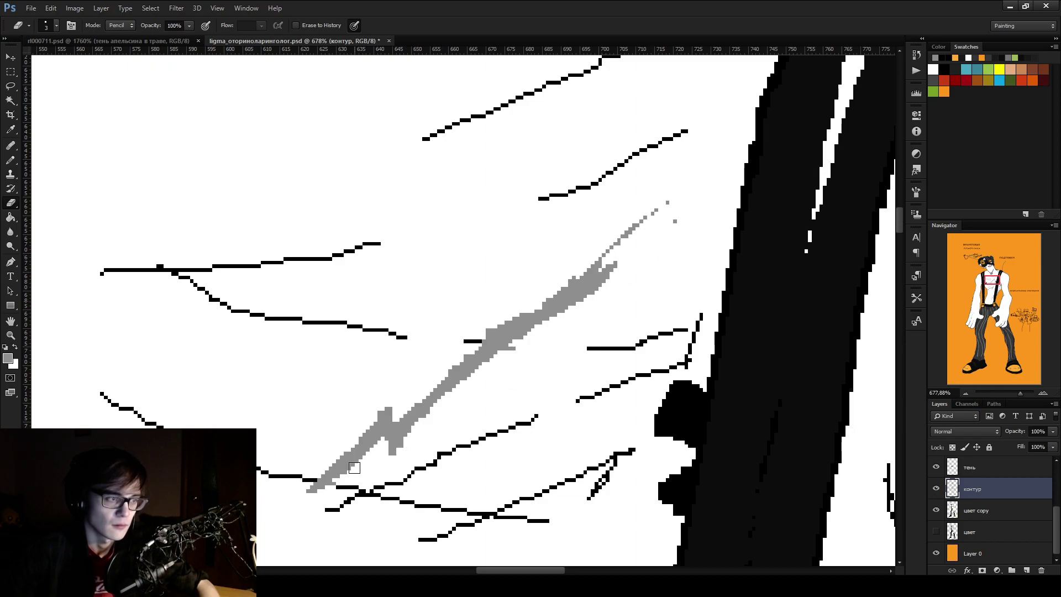
{"action": "scroll", "coordinate": [509, 367], "scroll_direction": "down", "scroll_amount": 5}
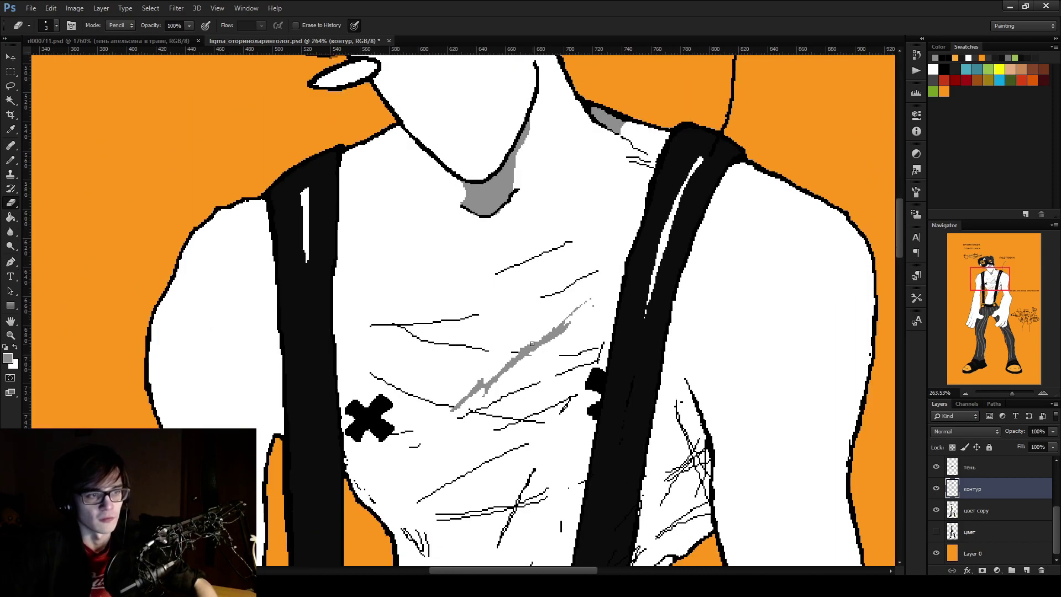
{"action": "scroll", "coordinate": [548, 328], "scroll_direction": "down", "scroll_amount": 3}
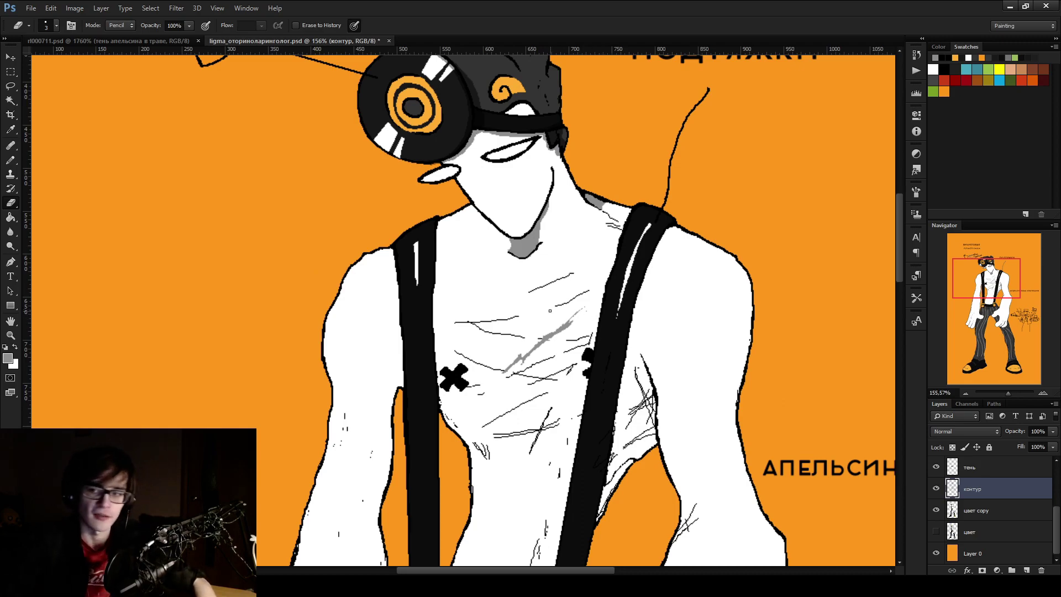
Extend the grey scar's upper end toward the suspender with the pencil and trim its lower edge with the eraser
{"action": "key", "text": "b"}
{"action": "scroll", "coordinate": [565, 331], "scroll_direction": "up", "scroll_amount": 8}
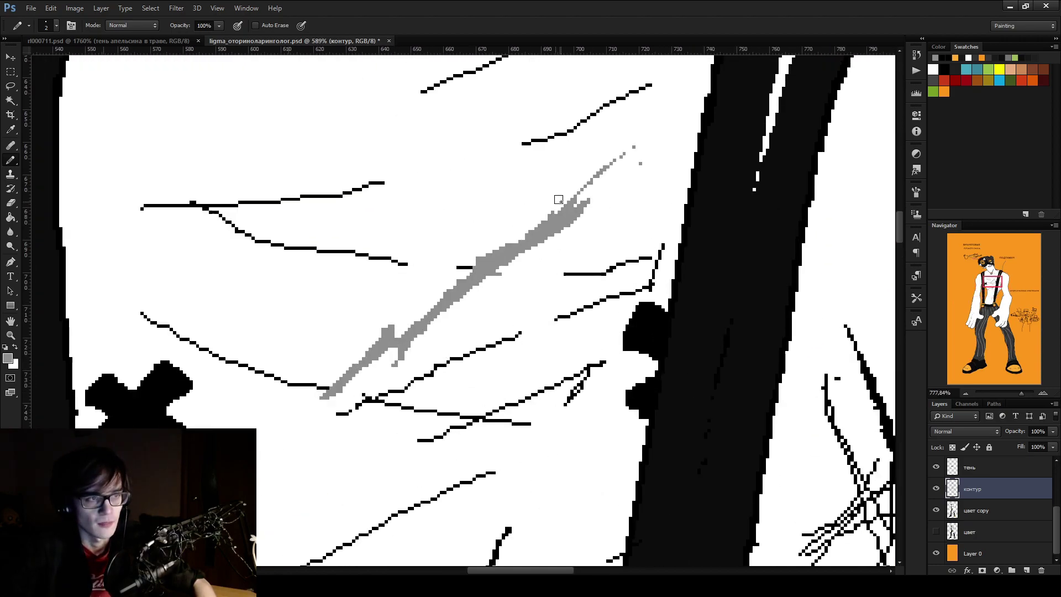
{"action": "left_click_drag", "start_coordinate": [569, 211], "coordinate": [672, 126]}
{"action": "key", "text": "e"}
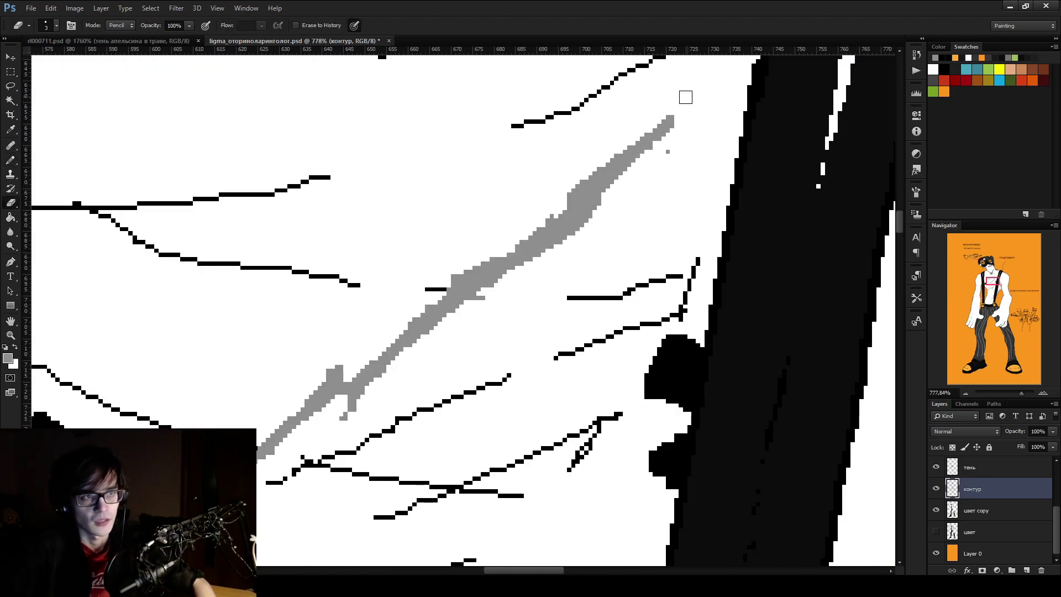
{"action": "key", "text": "b"}
{"action": "left_click", "coordinate": [596, 216]}
{"action": "key", "text": "e"}
{"action": "mouse_move", "coordinate": [578, 237]}
{"action": "left_mouse_down"}
{"action": "mouse_move", "coordinate": [599, 204]}
{"action": "mouse_move", "coordinate": [544, 264]}
{"action": "left_mouse_up"}
{"action": "key", "text": "ctrl+1"}
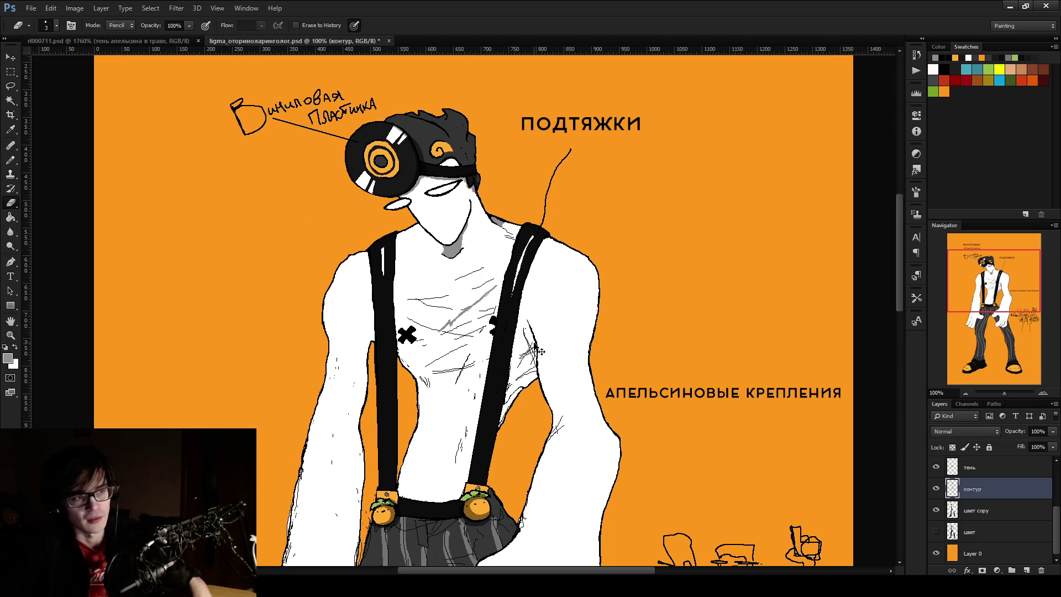
Erase pixels along the upper part of the scar to narrow it into a taper, and save the document
{"action": "key", "text": "y"}
{"action": "scroll", "coordinate": [415, 341], "scroll_direction": "up", "scroll_amount": 3}
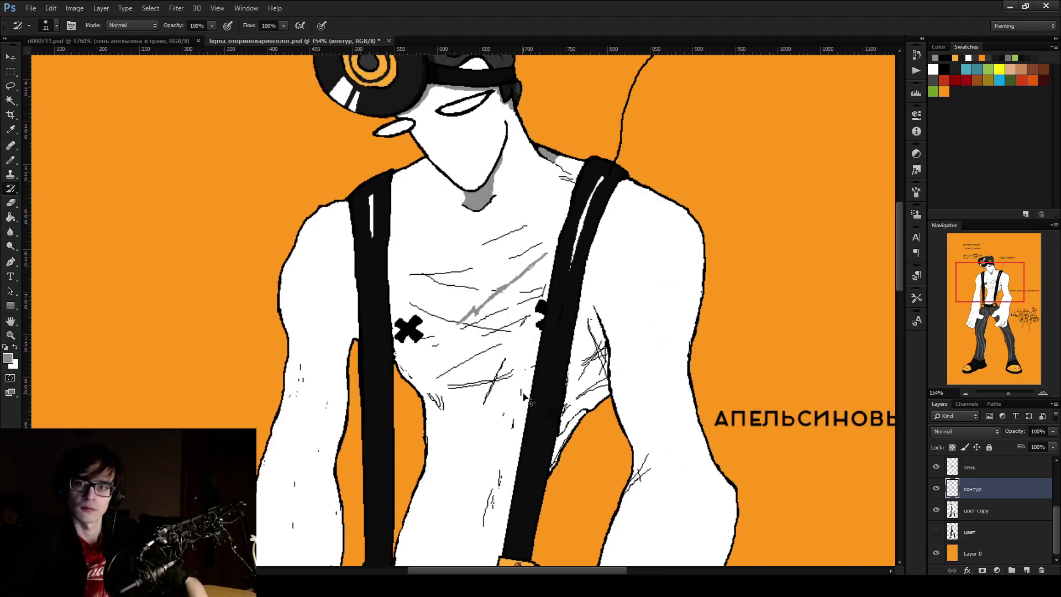
{"action": "key", "text": "ctrl+z"}
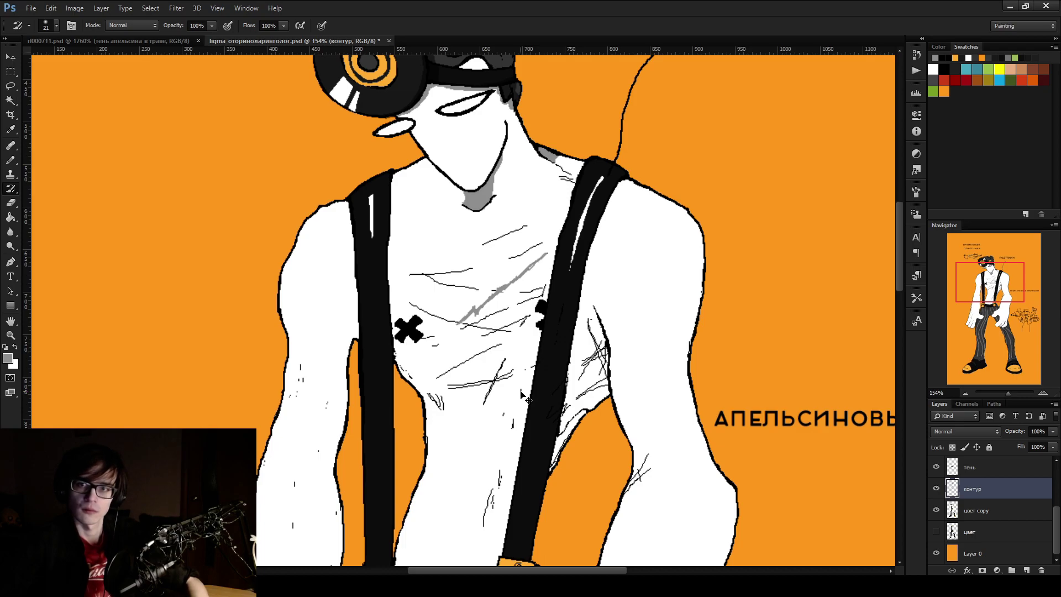
{"action": "key", "text": "e"}
{"action": "scroll", "coordinate": [523, 306], "scroll_direction": "up", "scroll_amount": 8}
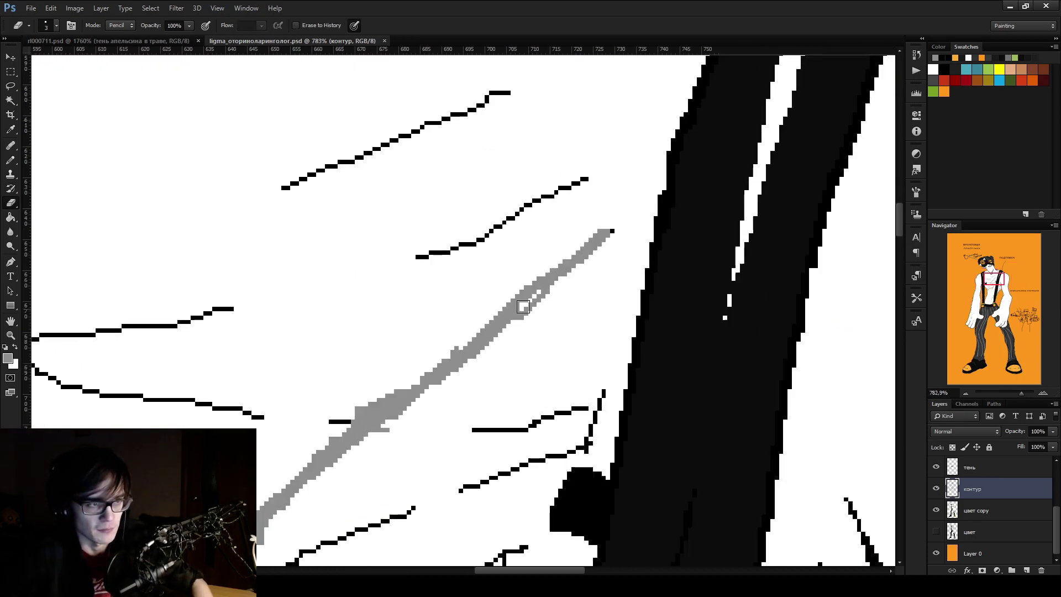
{"action": "scroll", "coordinate": [523, 307], "scroll_direction": "up", "scroll_amount": 5}
{"action": "left_click", "coordinate": [519, 313]}
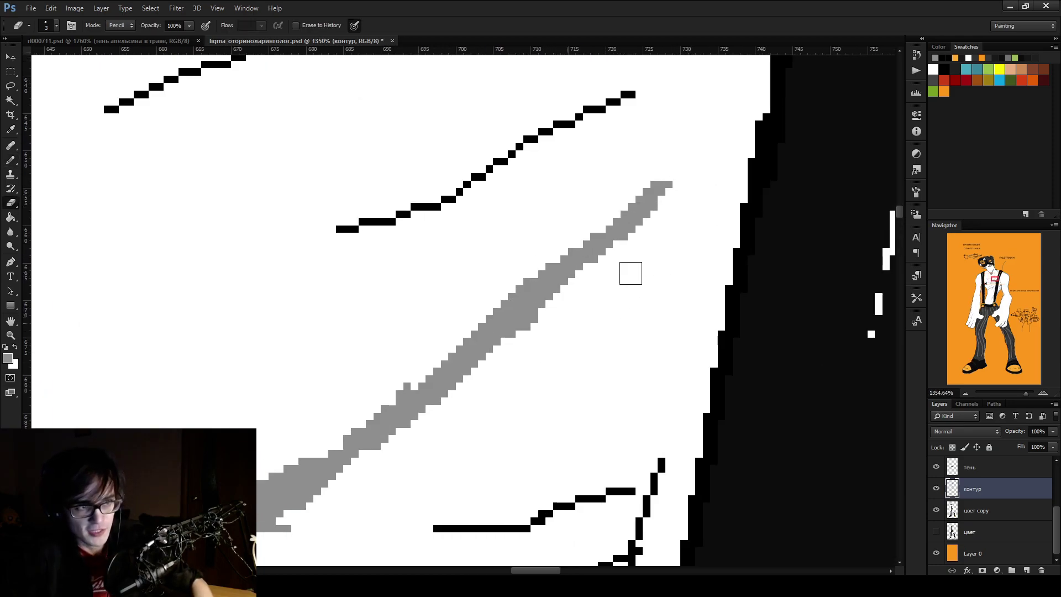
{"action": "mouse_move", "coordinate": [589, 221]}
{"action": "left_mouse_down"}
{"action": "mouse_move", "coordinate": [530, 273]}
{"action": "mouse_move", "coordinate": [529, 298]}
{"action": "left_mouse_up"}
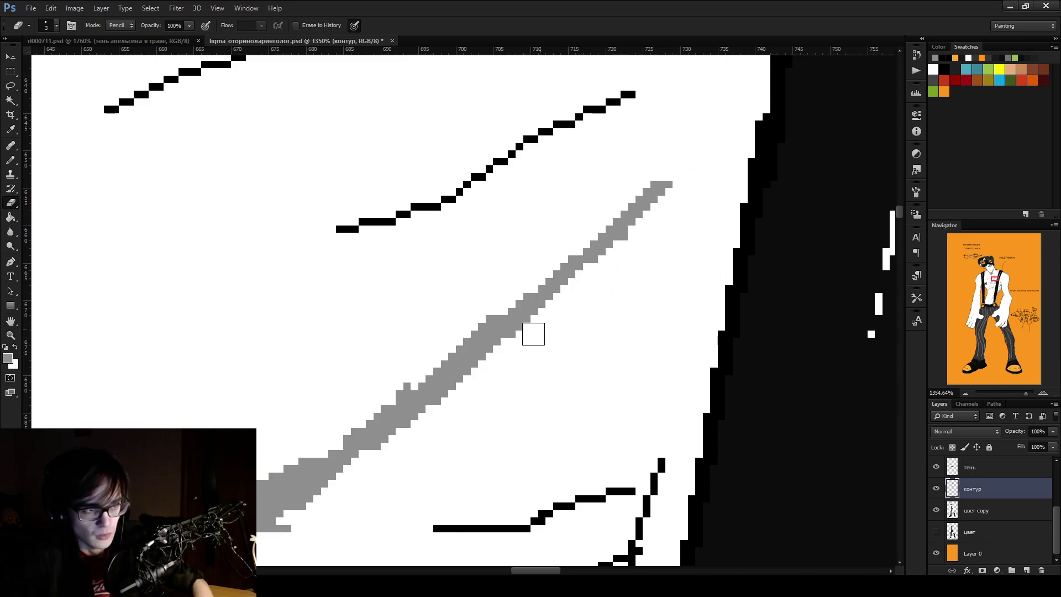
{"action": "key", "text": "ctrl+1"}
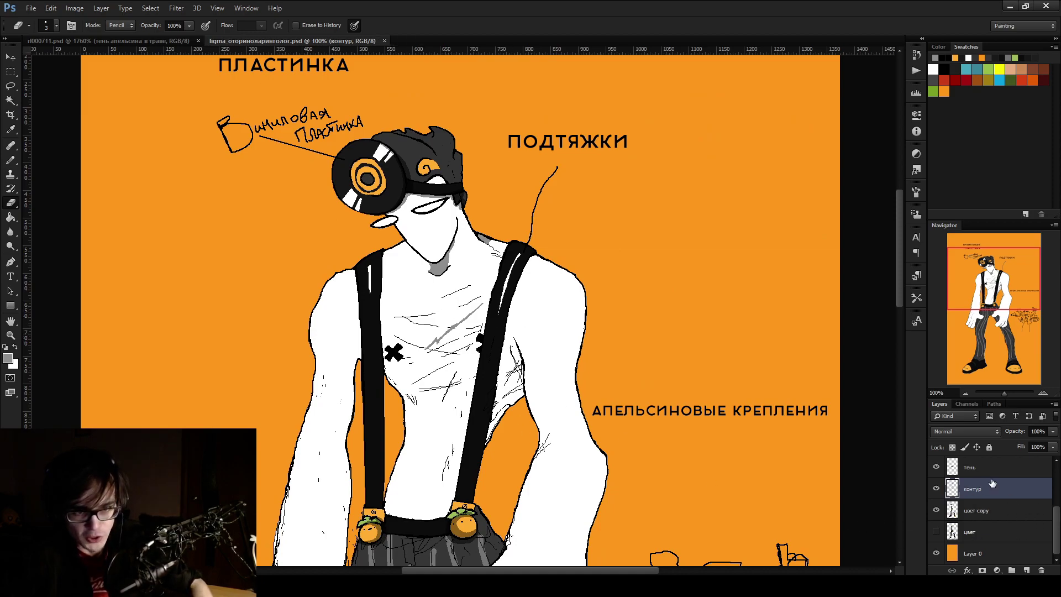
Select the тень layer and toggle its visibility to compare the figure with and without the shading
{"action": "left_click", "coordinate": [973, 468]}
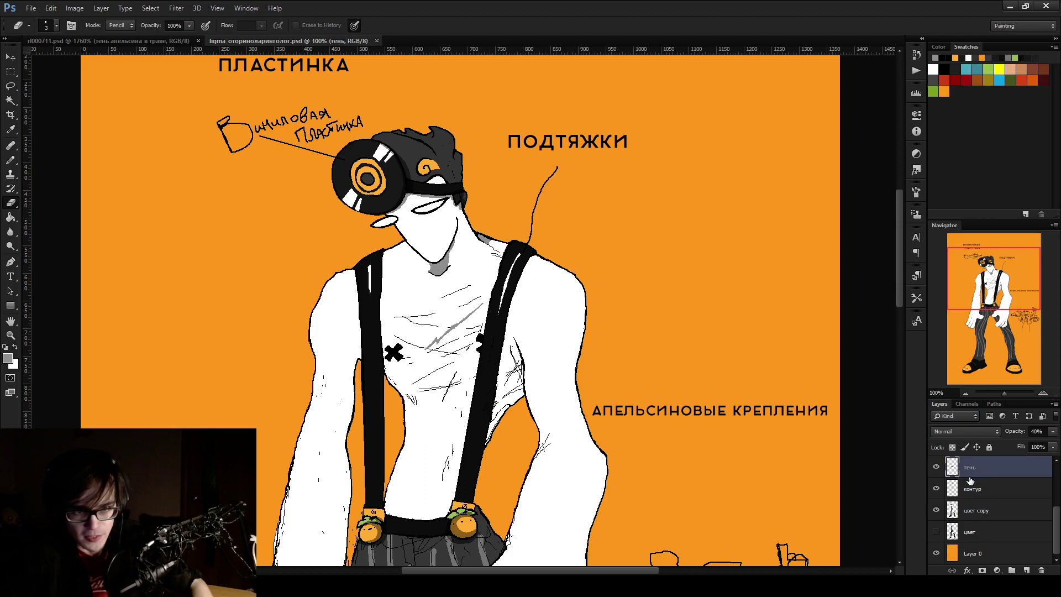
{"action": "left_click", "coordinate": [937, 469]}
{"action": "left_click", "coordinate": [937, 468]}
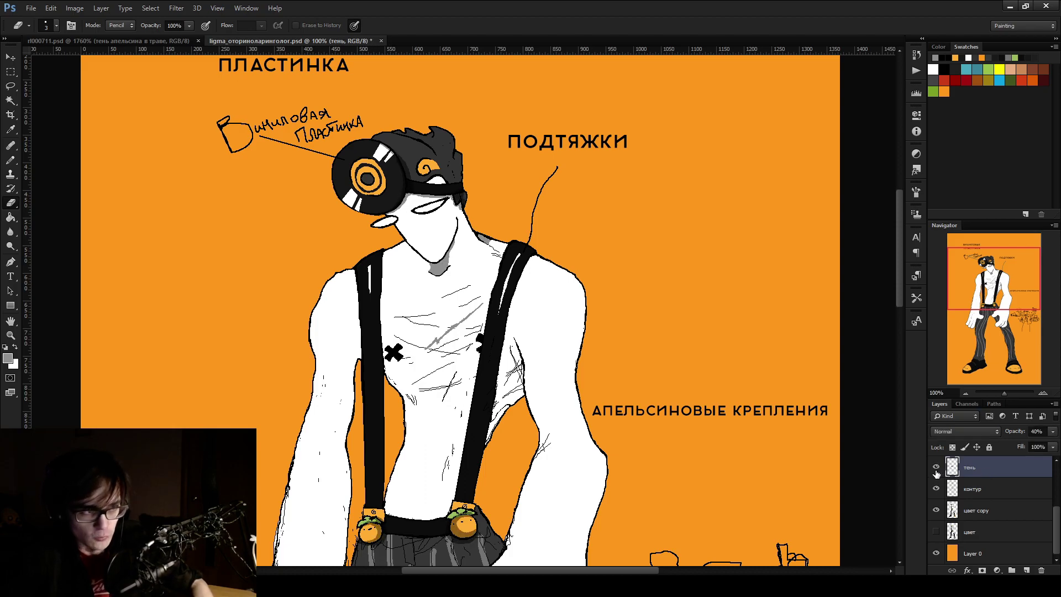
Pencil the black outline of a larger neck shadow from the jaw across to the neck's edge and down to the collar line
{"action": "scroll", "coordinate": [450, 240], "scroll_direction": "up", "scroll_amount": 5}
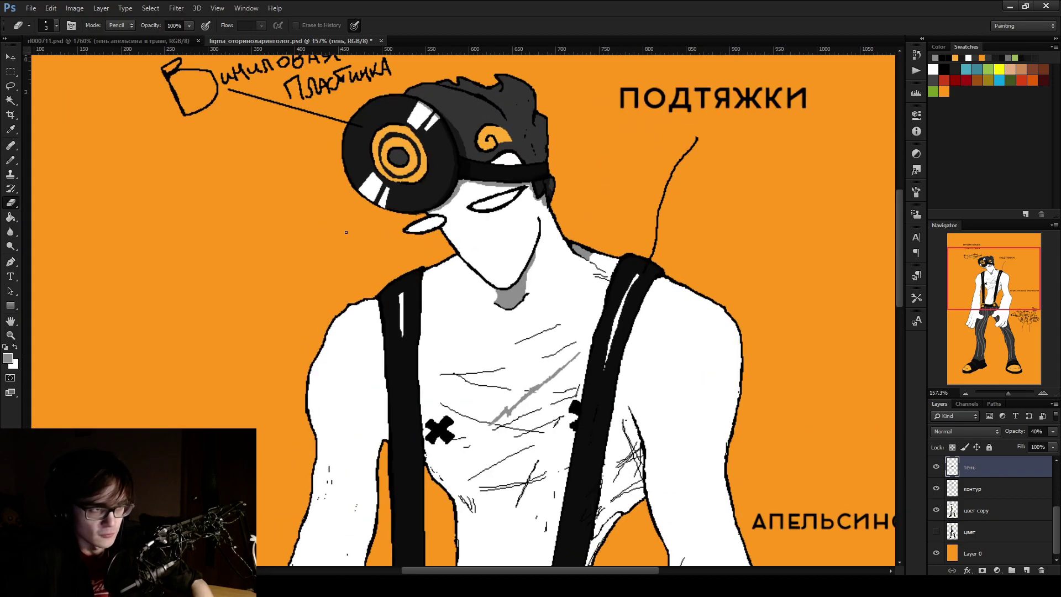
{"action": "key", "text": "b"}
{"action": "scroll", "coordinate": [514, 266], "scroll_direction": "up", "scroll_amount": 3}
{"action": "key", "text": "e"}
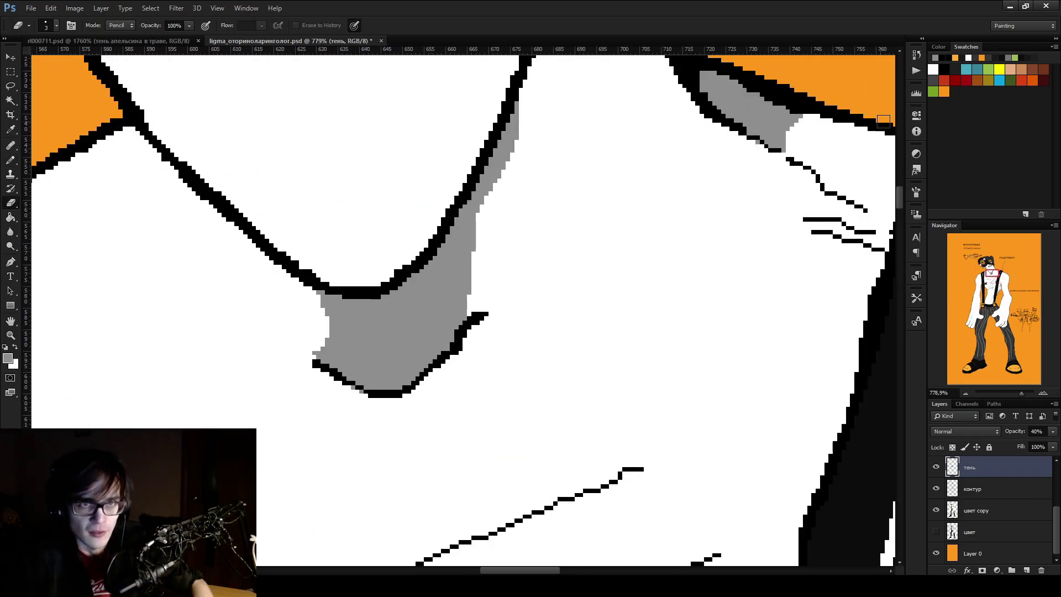
{"action": "left_click", "coordinate": [951, 63]}
{"action": "key", "text": "b"}
{"action": "scroll", "coordinate": [497, 248], "scroll_direction": "up", "scroll_amount": 3}
{"action": "mouse_move", "coordinate": [494, 219]}
{"action": "left_mouse_down"}
{"action": "mouse_move", "coordinate": [558, 70]}
{"action": "mouse_move", "coordinate": [653, 66]}
{"action": "mouse_move", "coordinate": [584, 76]}
{"action": "mouse_move", "coordinate": [561, 93]}
{"action": "left_mouse_up"}
{"action": "scroll", "coordinate": [561, 93], "scroll_direction": "up", "scroll_amount": 4}
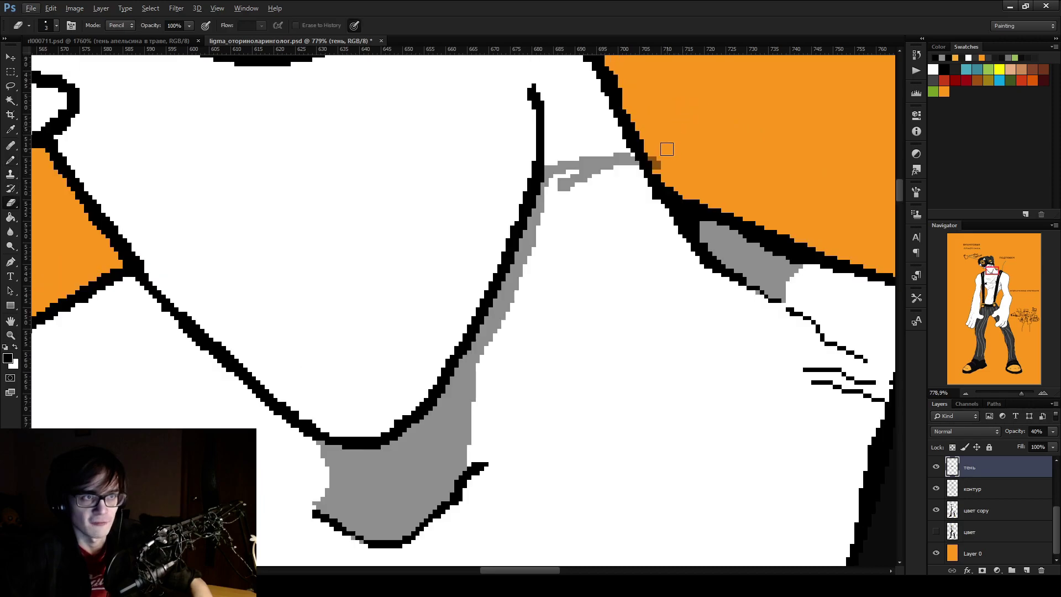
{"action": "mouse_move", "coordinate": [628, 153]}
{"action": "left_mouse_down"}
{"action": "mouse_move", "coordinate": [655, 197]}
{"action": "mouse_move", "coordinate": [551, 301]}
{"action": "mouse_move", "coordinate": [485, 454]}
{"action": "left_mouse_up"}
Fill the outlined neck shadow with black, then patch its gaps and widen its lower edge toward the shoulder with the pencil
{"action": "key", "text": "g"}
{"action": "left_click", "coordinate": [473, 425]}
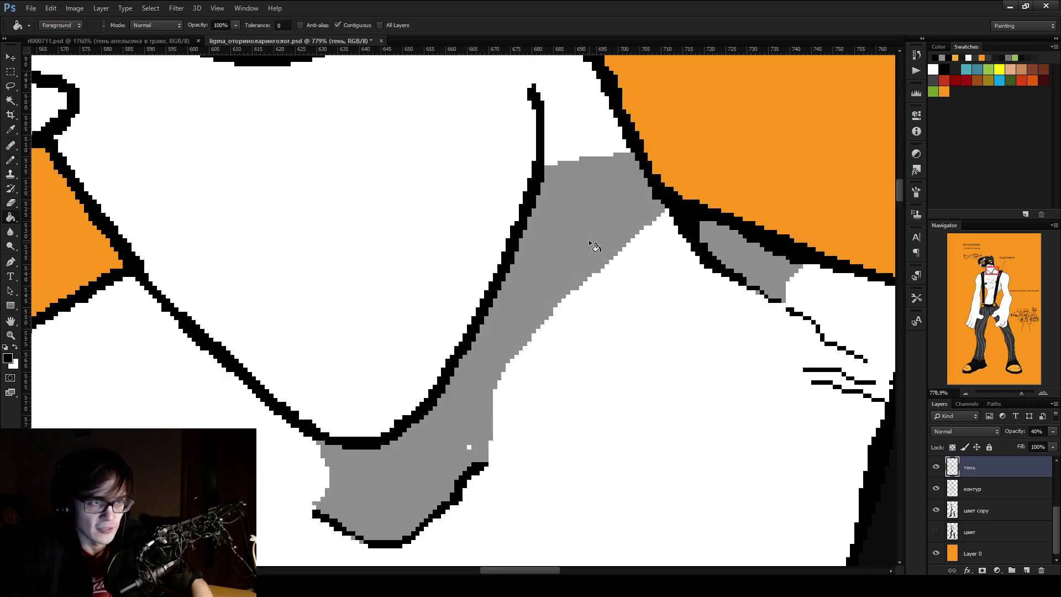
{"action": "key", "text": "b"}
{"action": "left_click_drag", "start_coordinate": [686, 251], "coordinate": [650, 213]}
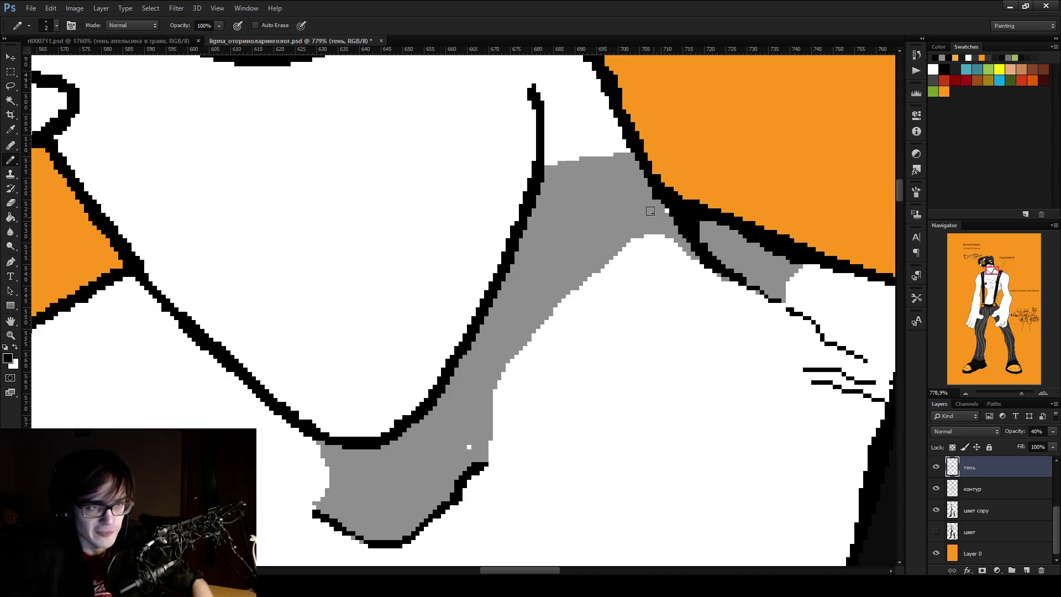
{"action": "mouse_move", "coordinate": [710, 262]}
{"action": "left_mouse_down"}
{"action": "mouse_move", "coordinate": [743, 285]}
{"action": "mouse_move", "coordinate": [658, 247]}
{"action": "mouse_move", "coordinate": [614, 260]}
{"action": "mouse_move", "coordinate": [639, 233]}
{"action": "left_mouse_up"}
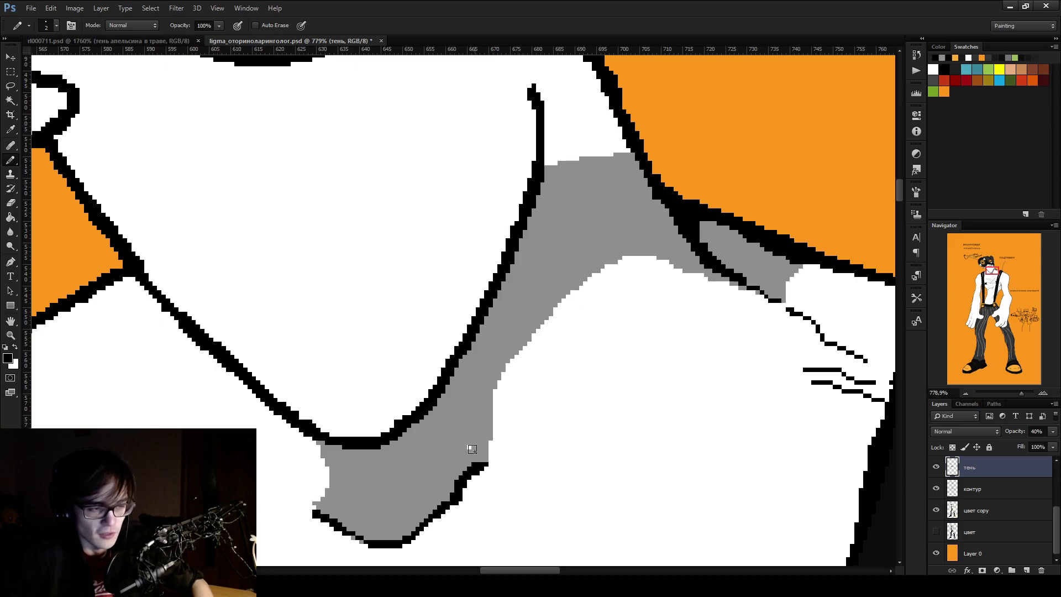
{"action": "mouse_move", "coordinate": [713, 277]}
{"action": "left_mouse_down"}
{"action": "mouse_move", "coordinate": [578, 290]}
{"action": "mouse_move", "coordinate": [491, 437]}
{"action": "left_mouse_up"}
Erase the upper part of the neck shadow into a concave edge between jaw and neck, and save the document
{"action": "key", "text": "e"}
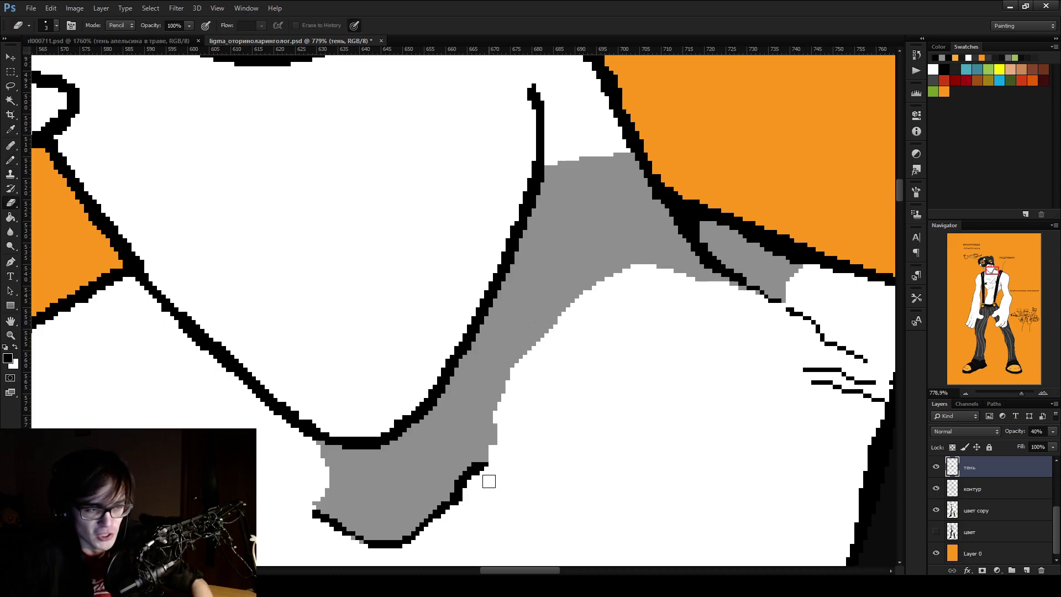
{"action": "mouse_move", "coordinate": [547, 166]}
{"action": "left_mouse_down"}
{"action": "mouse_move", "coordinate": [613, 163]}
{"action": "mouse_move", "coordinate": [608, 199]}
{"action": "mouse_move", "coordinate": [575, 193]}
{"action": "mouse_move", "coordinate": [589, 175]}
{"action": "mouse_move", "coordinate": [561, 198]}
{"action": "mouse_move", "coordinate": [629, 154]}
{"action": "left_mouse_up"}
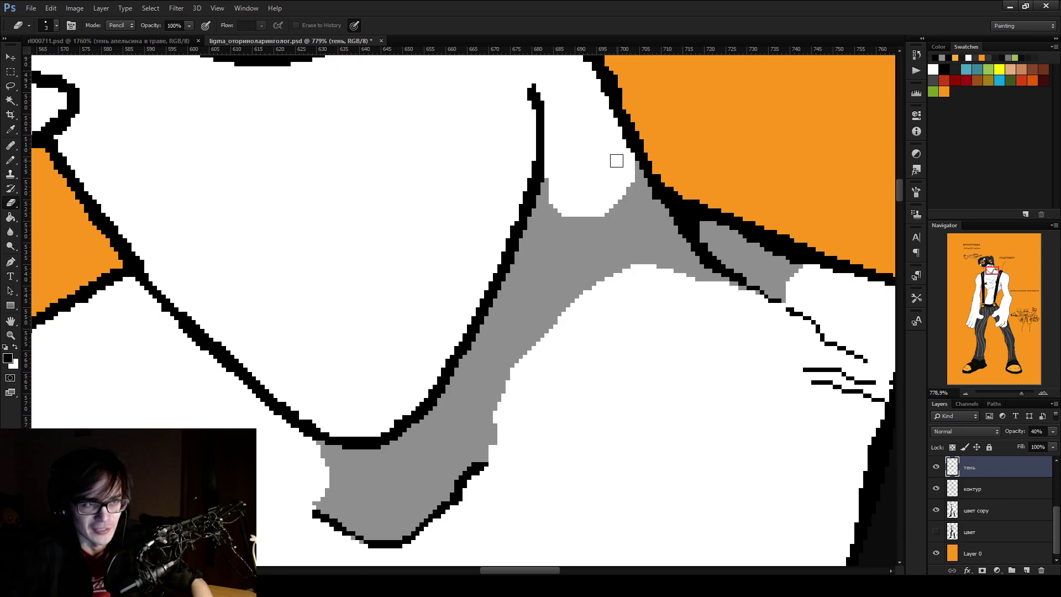
{"action": "mouse_move", "coordinate": [541, 190]}
{"action": "left_mouse_down"}
{"action": "mouse_move", "coordinate": [581, 210]}
{"action": "mouse_move", "coordinate": [651, 151]}
{"action": "mouse_move", "coordinate": [669, 171]}
{"action": "mouse_move", "coordinate": [568, 201]}
{"action": "mouse_move", "coordinate": [636, 165]}
{"action": "left_mouse_up"}
{"action": "key", "text": "b"}
{"action": "key", "text": "ctrl+1"}
{"action": "scroll", "coordinate": [489, 360], "scroll_direction": "down", "scroll_amount": 2}
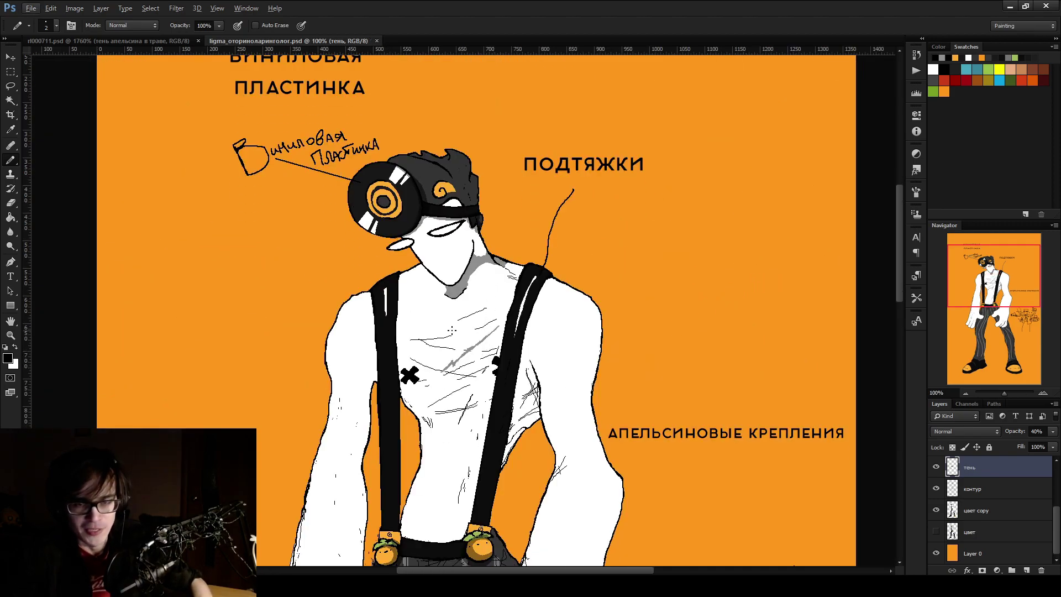
{"action": "scroll", "coordinate": [452, 331], "scroll_direction": "up", "scroll_amount": 8}
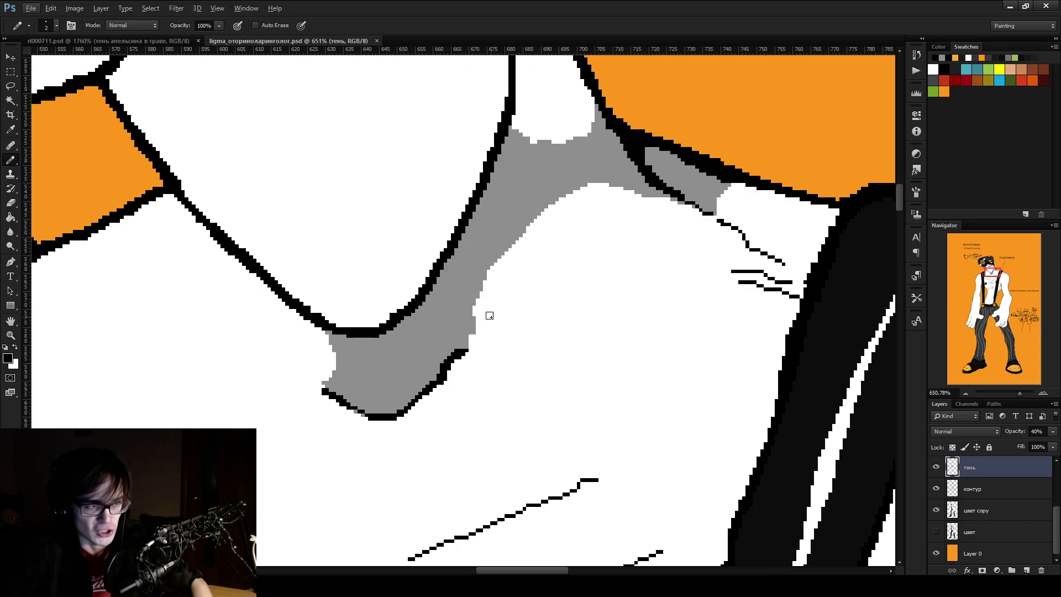
Erase stray pixels along the neck shadow's lower curve and the rounded notch beside the jaw on the тень layer
{"action": "key", "text": "e"}
{"action": "mouse_move", "coordinate": [474, 351]}
{"action": "left_mouse_down"}
{"action": "mouse_move", "coordinate": [476, 301]}
{"action": "mouse_move", "coordinate": [546, 212]}
{"action": "left_mouse_up"}
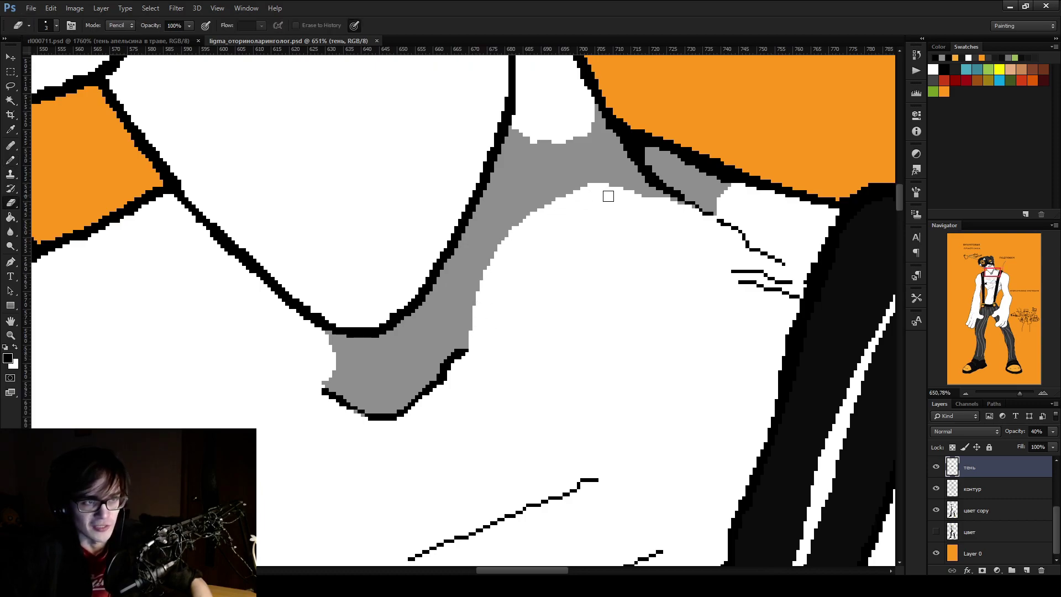
{"action": "mouse_move", "coordinate": [551, 138]}
{"action": "left_mouse_down"}
{"action": "mouse_move", "coordinate": [580, 114]}
{"action": "mouse_move", "coordinate": [557, 143]}
{"action": "left_mouse_up"}
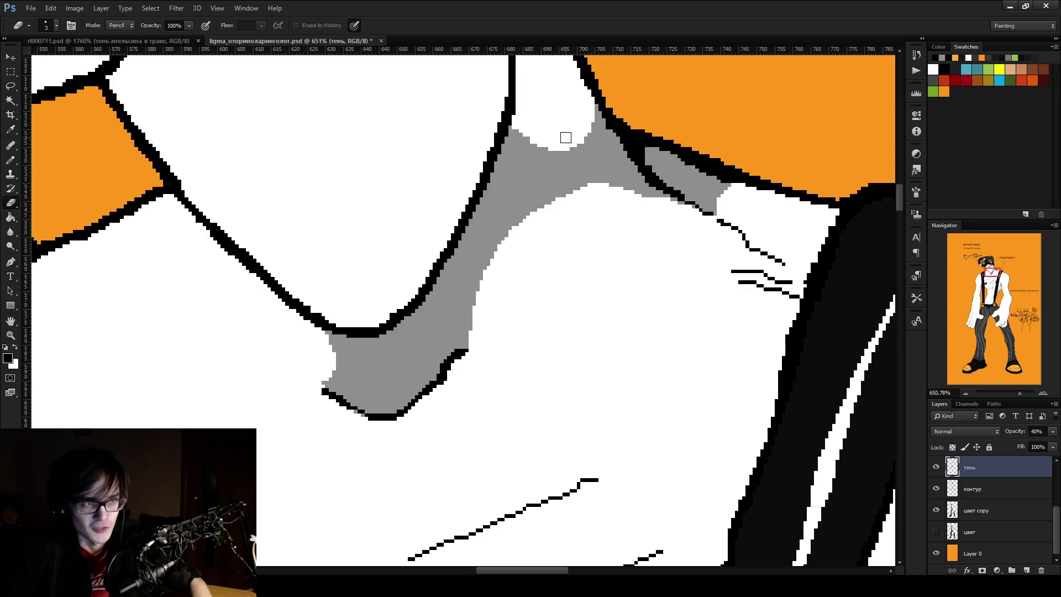
Refine the shadow's pixel edges around the collarbone and shoulder line beside the neck with the 2 px Pencil and Eraser
{"action": "scroll", "coordinate": [565, 138], "scroll_direction": "down", "scroll_amount": 5}
{"action": "scroll", "coordinate": [587, 253], "scroll_direction": "up", "scroll_amount": 6}
{"action": "key", "text": "b"}
{"action": "left_click_drag", "start_coordinate": [608, 287], "coordinate": [658, 327]}
{"action": "mouse_move", "coordinate": [499, 244]}
{"action": "left_mouse_down"}
{"action": "mouse_move", "coordinate": [654, 322]}
{"action": "mouse_move", "coordinate": [632, 266]}
{"action": "mouse_move", "coordinate": [607, 263]}
{"action": "left_mouse_up"}
{"action": "key", "text": "e"}
{"action": "key", "text": "b"}
{"action": "left_click_drag", "start_coordinate": [685, 233], "coordinate": [635, 242]}
{"action": "left_click", "coordinate": [611, 260]}
{"action": "key", "text": "e"}
{"action": "key", "text": "b"}
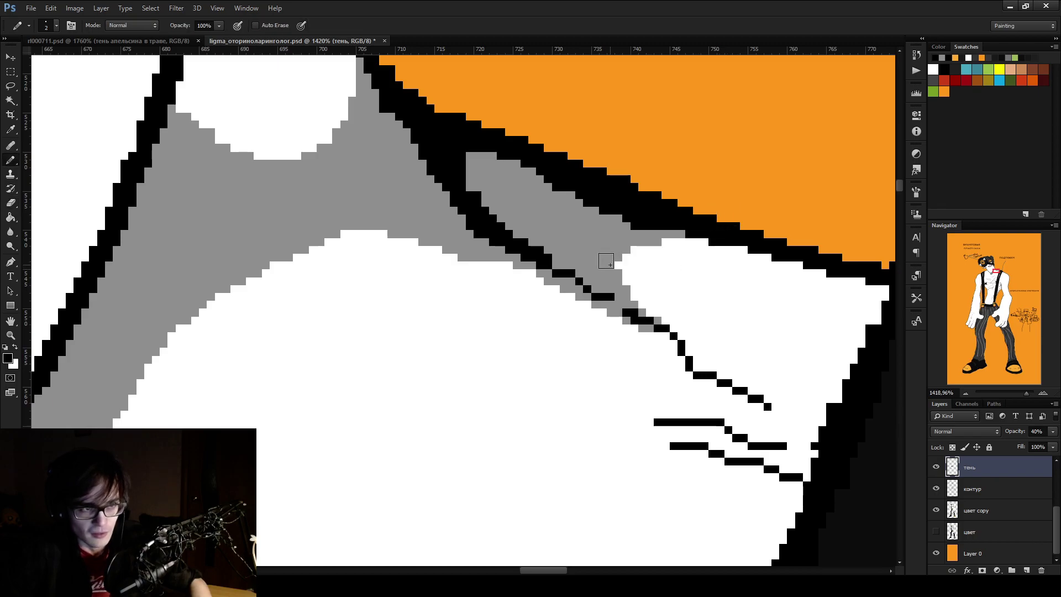
{"action": "left_click", "coordinate": [615, 267]}
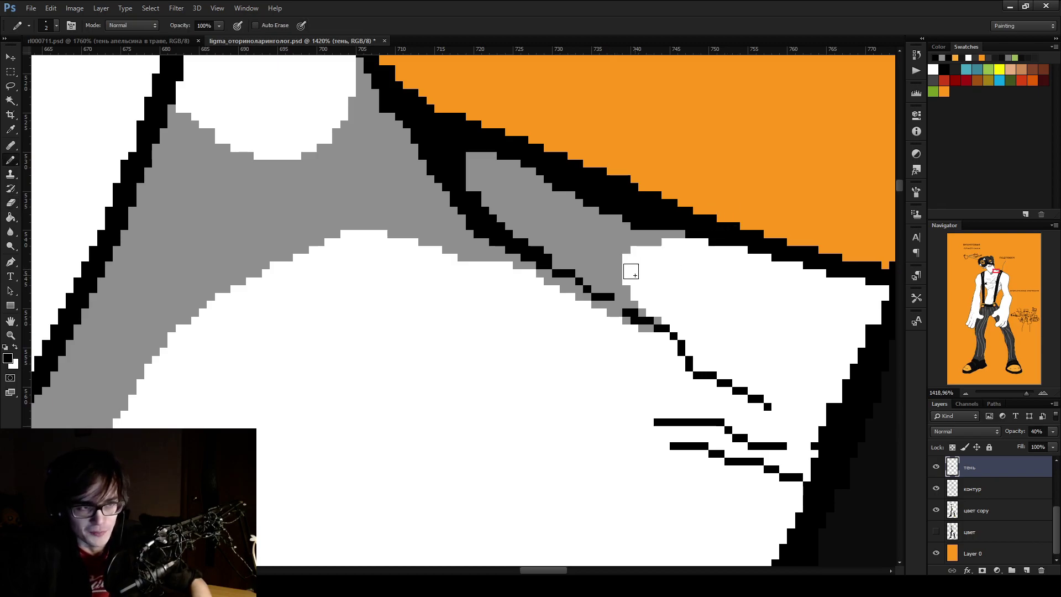
Outline a small shadow patch in the armpit beside the right-hand suspender, fill it, and erase the spill over the contour
{"action": "scroll", "coordinate": [580, 236], "scroll_direction": "down", "scroll_amount": 5}
{"action": "scroll", "coordinate": [540, 237], "scroll_direction": "down", "scroll_amount": 6}
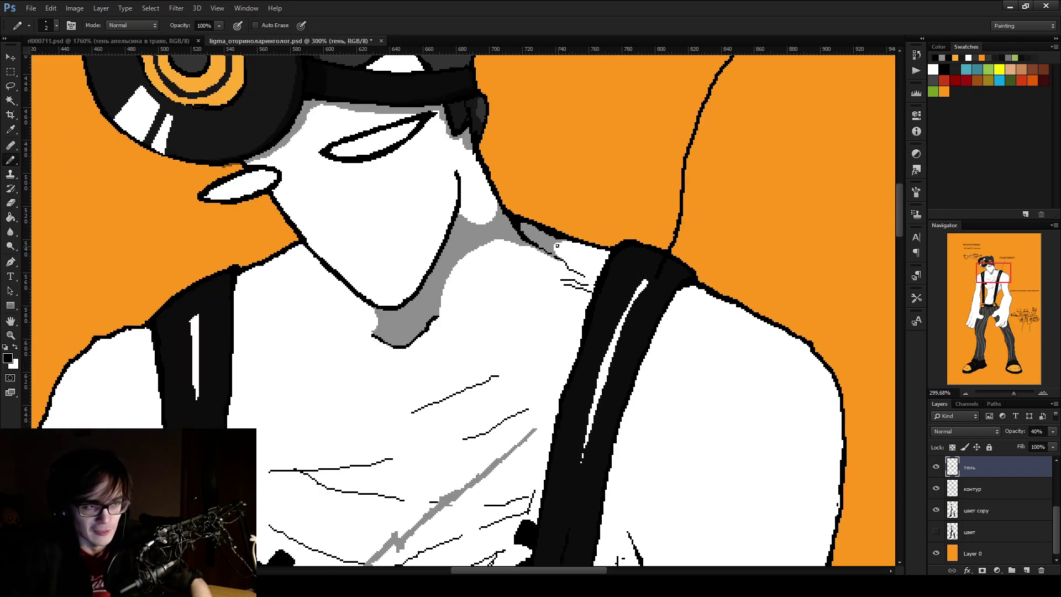
{"action": "scroll", "coordinate": [601, 382], "scroll_direction": "down", "scroll_amount": 3}
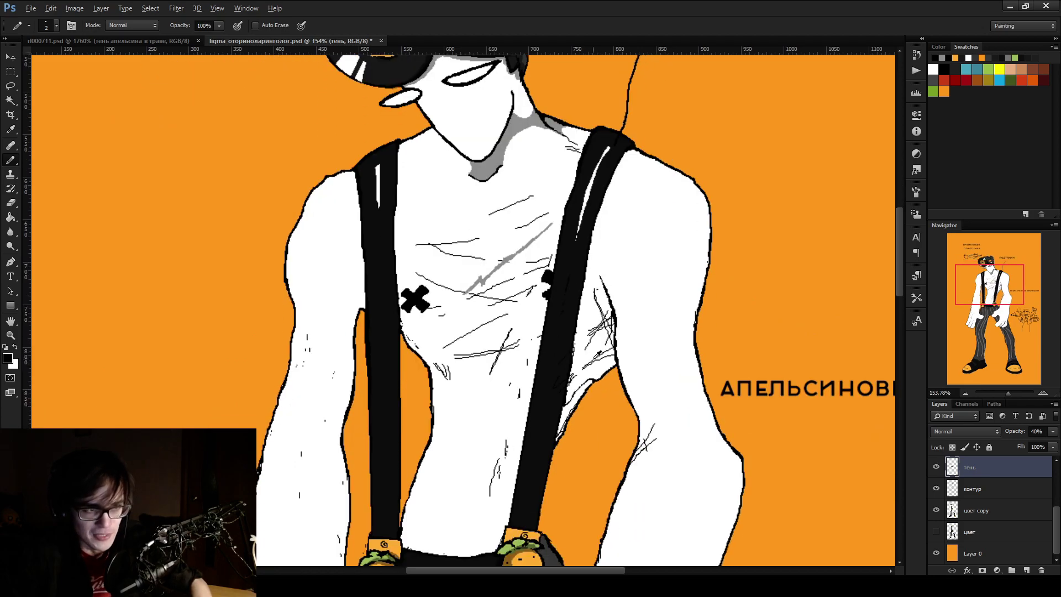
{"action": "scroll", "coordinate": [600, 356], "scroll_direction": "up", "scroll_amount": 2}
{"action": "scroll", "coordinate": [603, 357], "scroll_direction": "up", "scroll_amount": 3}
{"action": "scroll", "coordinate": [601, 356], "scroll_direction": "up", "scroll_amount": 6}
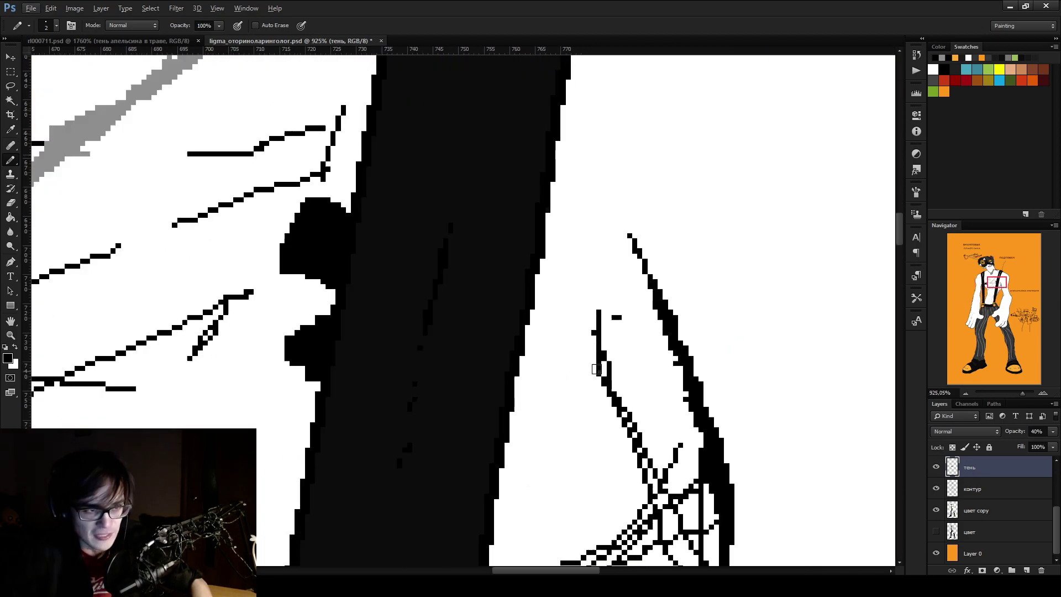
{"action": "mouse_move", "coordinate": [659, 279]}
{"action": "left_mouse_down"}
{"action": "mouse_move", "coordinate": [640, 287]}
{"action": "mouse_move", "coordinate": [643, 461]}
{"action": "left_mouse_up"}
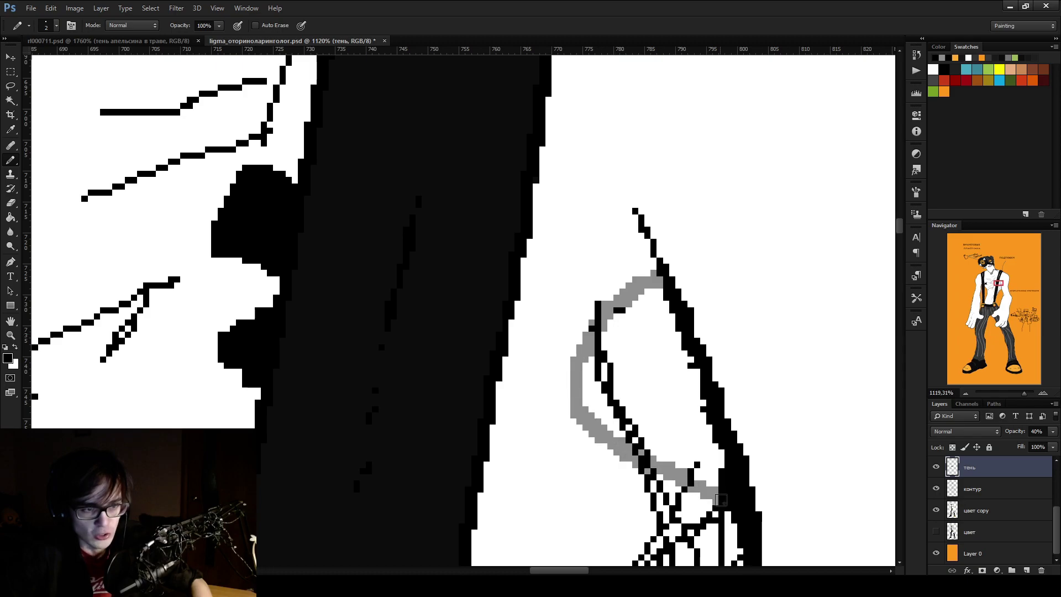
{"action": "scroll", "coordinate": [648, 273], "scroll_direction": "down", "scroll_amount": 3}
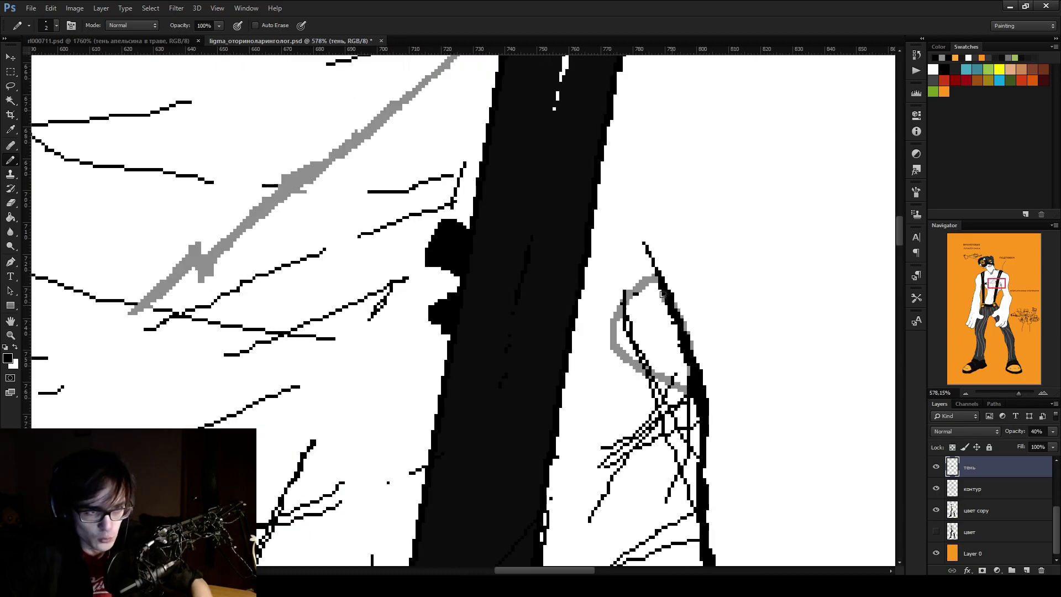
{"action": "key", "text": "g"}
{"action": "left_click", "coordinate": [666, 350]}
{"action": "key", "text": "e"}
{"action": "left_click_drag", "start_coordinate": [677, 310], "coordinate": [686, 349]}
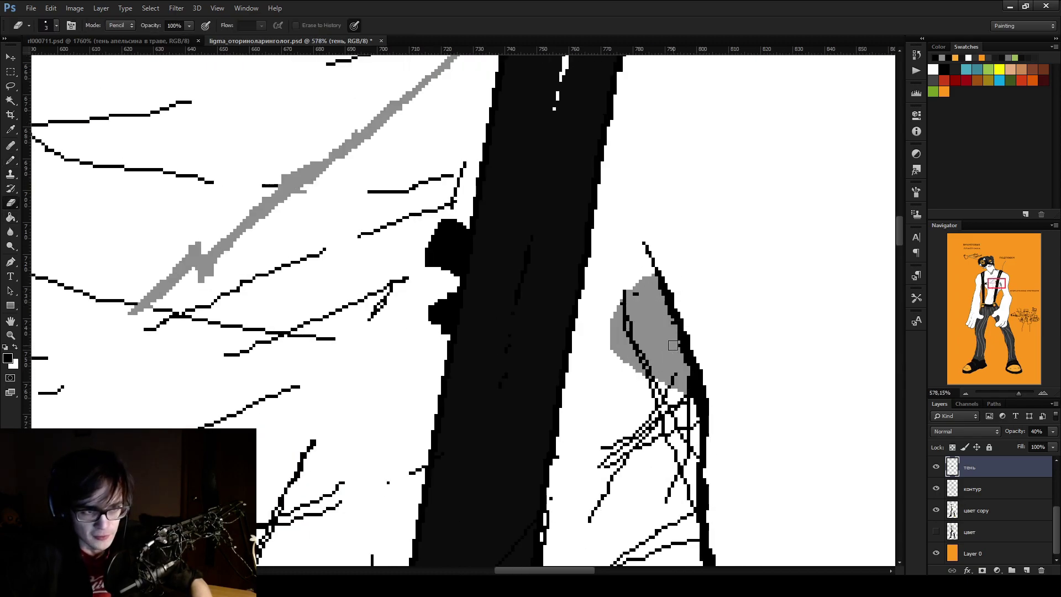
Outline a larger armpit shadow from the tip of the arm crease down to the orange gap and fill it
{"action": "key", "text": "b"}
{"action": "scroll", "coordinate": [652, 276], "scroll_direction": "down", "scroll_amount": 2}
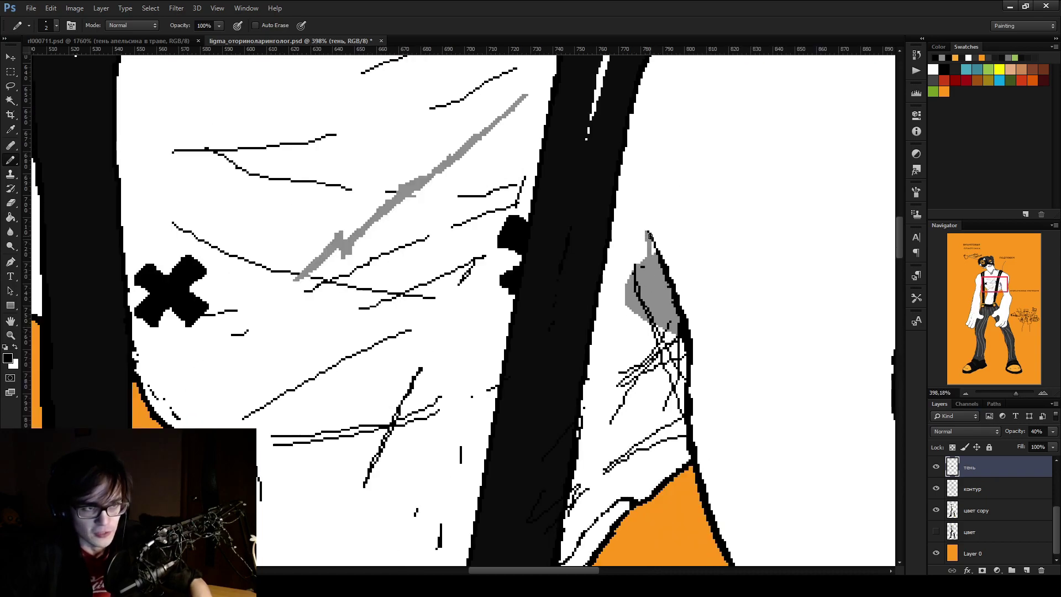
{"action": "mouse_move", "coordinate": [648, 233]}
{"action": "left_mouse_down"}
{"action": "mouse_move", "coordinate": [614, 301]}
{"action": "mouse_move", "coordinate": [625, 454]}
{"action": "mouse_move", "coordinate": [645, 497]}
{"action": "mouse_move", "coordinate": [686, 456]}
{"action": "mouse_move", "coordinate": [683, 348]}
{"action": "mouse_move", "coordinate": [678, 404]}
{"action": "left_mouse_up"}
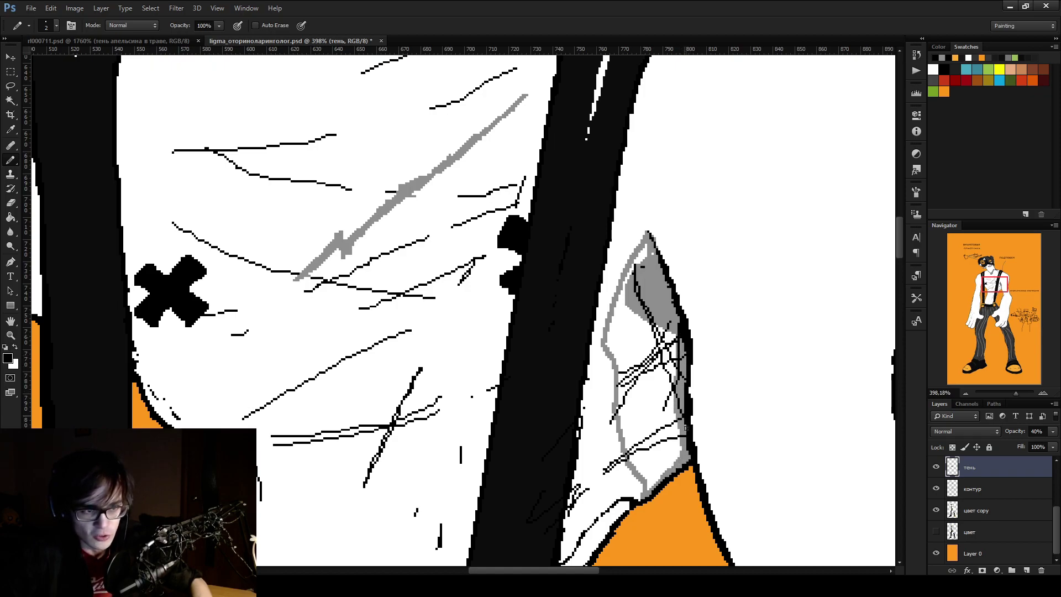
{"action": "key", "text": "g"}
{"action": "left_click", "coordinate": [652, 426]}
{"action": "key", "text": "b"}
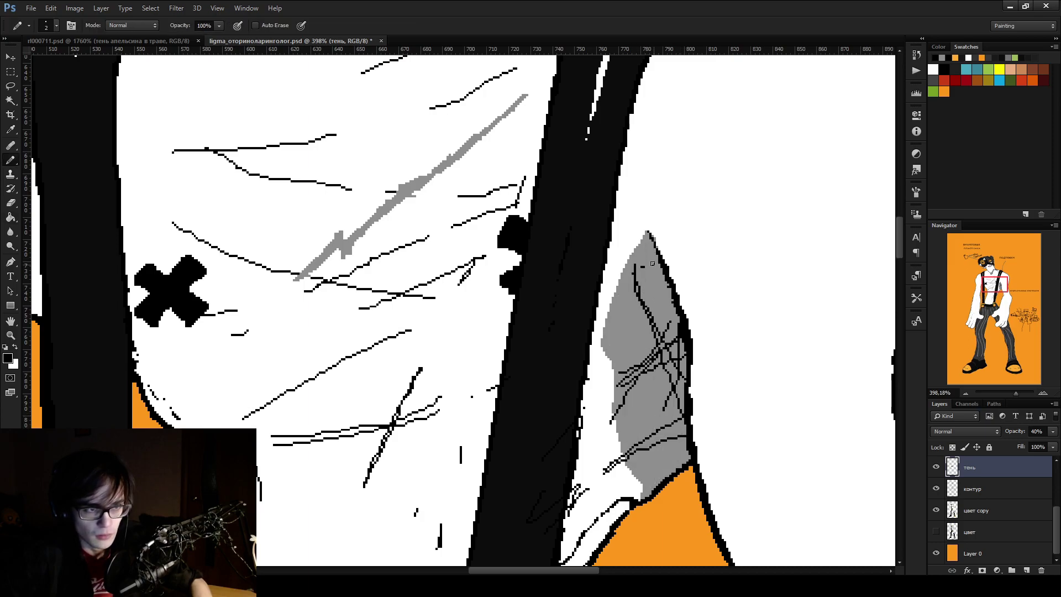
Erase the upper outer edge of the armpit shadow to narrow it along the arm crease
{"action": "scroll", "coordinate": [643, 365], "scroll_direction": "down", "scroll_amount": 2}
{"action": "key", "text": "e"}
{"action": "mouse_move", "coordinate": [643, 171]}
{"action": "left_mouse_down"}
{"action": "mouse_move", "coordinate": [627, 260]}
{"action": "mouse_move", "coordinate": [605, 277]}
{"action": "mouse_move", "coordinate": [629, 194]}
{"action": "left_mouse_up"}
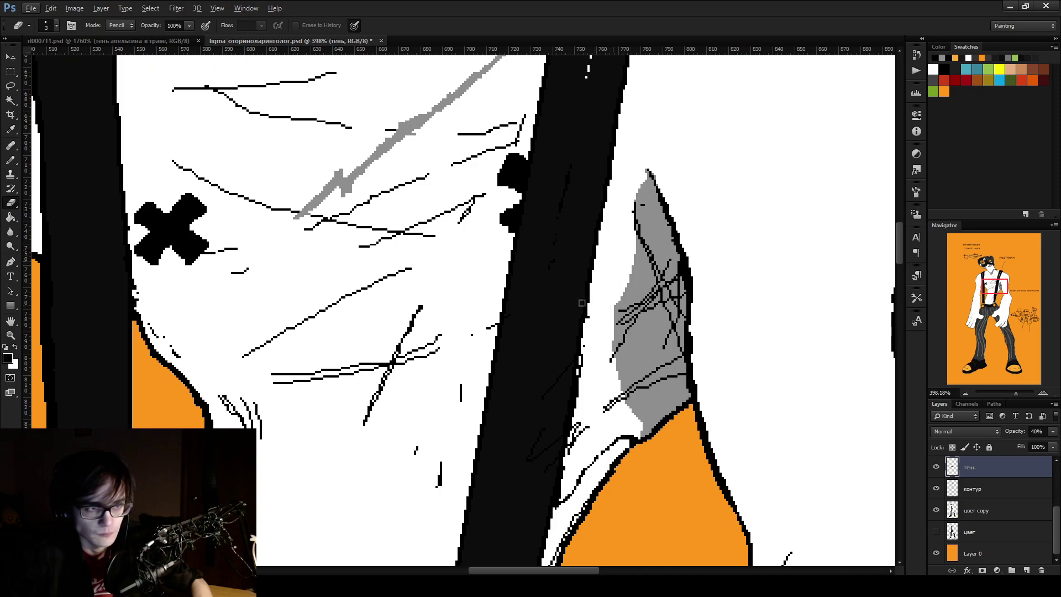
Extend the armpit shadow down the side of the torso toward the suspender and fill the new outline
{"action": "key", "text": "b"}
{"action": "scroll", "coordinate": [637, 358], "scroll_direction": "down", "scroll_amount": 2}
{"action": "mouse_move", "coordinate": [637, 359]}
{"action": "left_mouse_down"}
{"action": "mouse_move", "coordinate": [578, 382]}
{"action": "mouse_move", "coordinate": [573, 450]}
{"action": "mouse_move", "coordinate": [642, 365]}
{"action": "mouse_move", "coordinate": [606, 354]}
{"action": "mouse_move", "coordinate": [612, 341]}
{"action": "left_mouse_up"}
{"action": "key", "text": "g"}
{"action": "left_click", "coordinate": [630, 365]}
{"action": "key", "text": "b"}
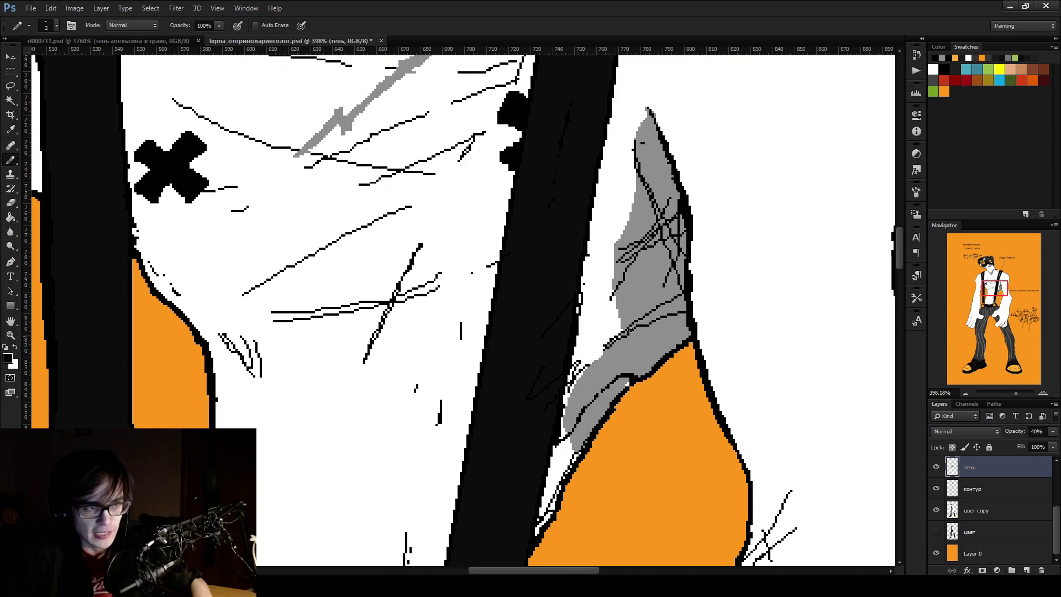
Trim the middle of the armpit shadow's inner edge near the crossed hatching lines
{"action": "key", "text": "e"}
{"action": "mouse_move", "coordinate": [614, 237]}
{"action": "left_mouse_down"}
{"action": "mouse_move", "coordinate": [611, 287]}
{"action": "mouse_move", "coordinate": [620, 209]}
{"action": "mouse_move", "coordinate": [638, 191]}
{"action": "left_mouse_up"}
{"action": "key", "text": "b"}
{"action": "key", "text": "e"}
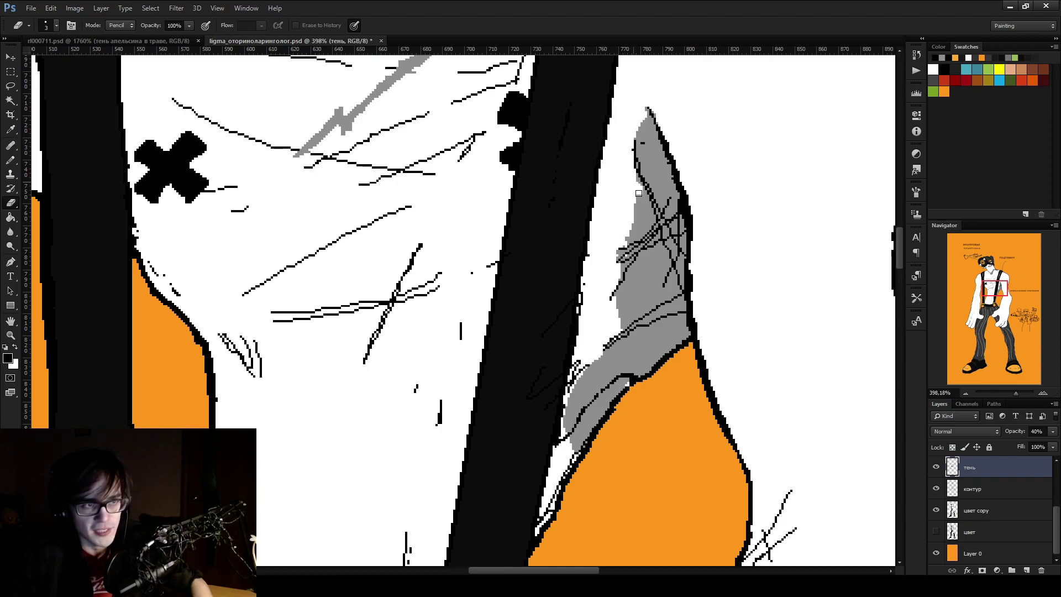
{"action": "key", "text": "b"}
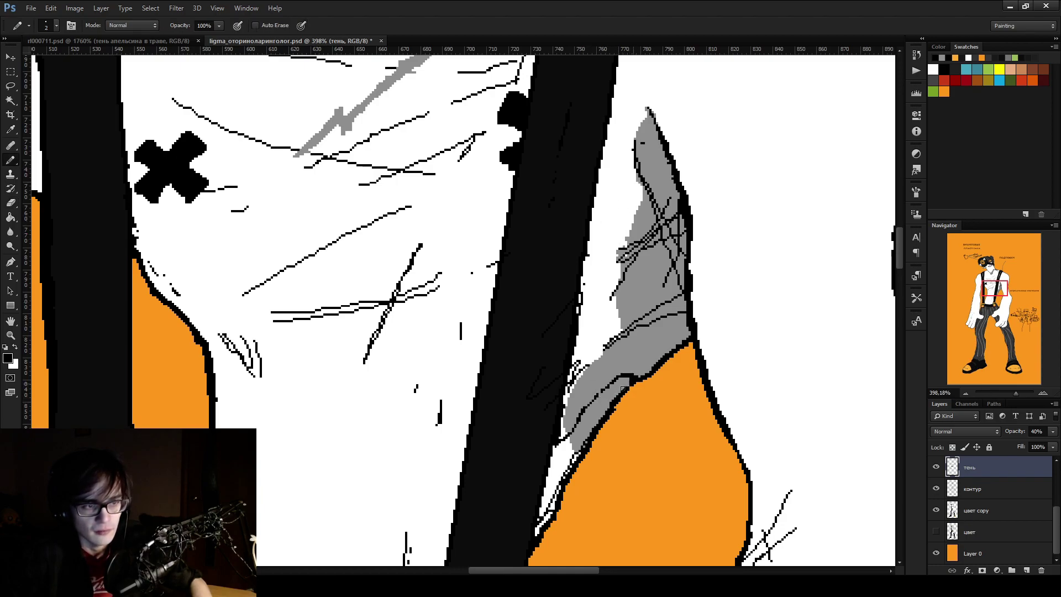
Shade the narrow strip of torso between the suspender and the orange gap down to its lower tip
{"action": "mouse_move", "coordinate": [587, 416]}
{"action": "left_mouse_down"}
{"action": "mouse_move", "coordinate": [570, 467]}
{"action": "mouse_move", "coordinate": [558, 442]}
{"action": "mouse_move", "coordinate": [547, 489]}
{"action": "left_mouse_up"}
{"action": "scroll", "coordinate": [547, 382], "scroll_direction": "down", "scroll_amount": 1}
{"action": "mouse_move", "coordinate": [555, 434]}
{"action": "left_mouse_down"}
{"action": "mouse_move", "coordinate": [564, 403]}
{"action": "mouse_move", "coordinate": [537, 484]}
{"action": "mouse_move", "coordinate": [554, 449]}
{"action": "left_mouse_up"}
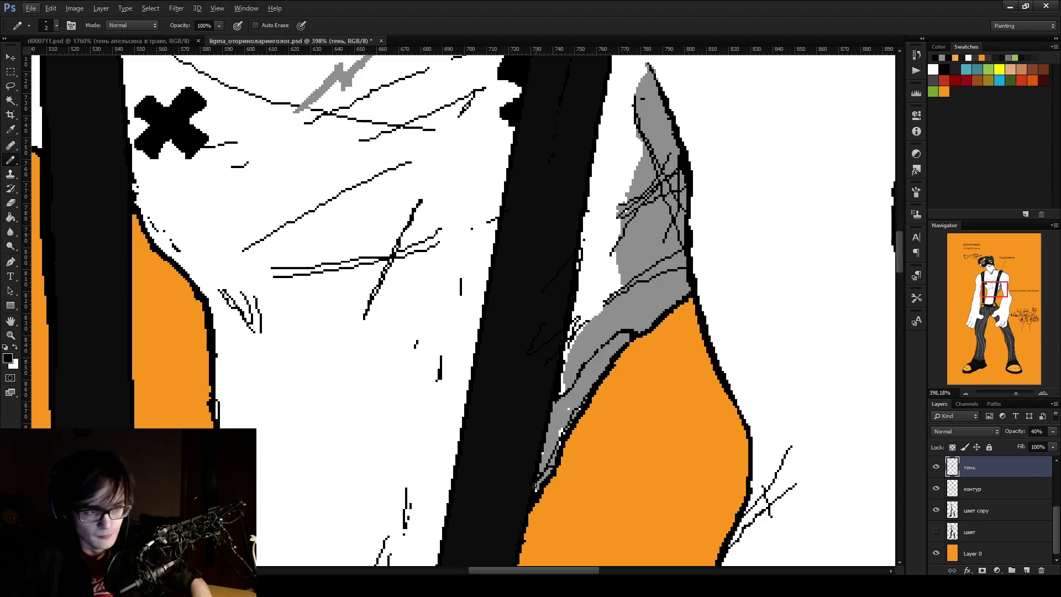
Erase the lower torso shadow's inner edge where it runs beside the suspender
{"action": "key", "text": "e"}
{"action": "left_click_drag", "start_coordinate": [557, 397], "coordinate": [574, 334]}
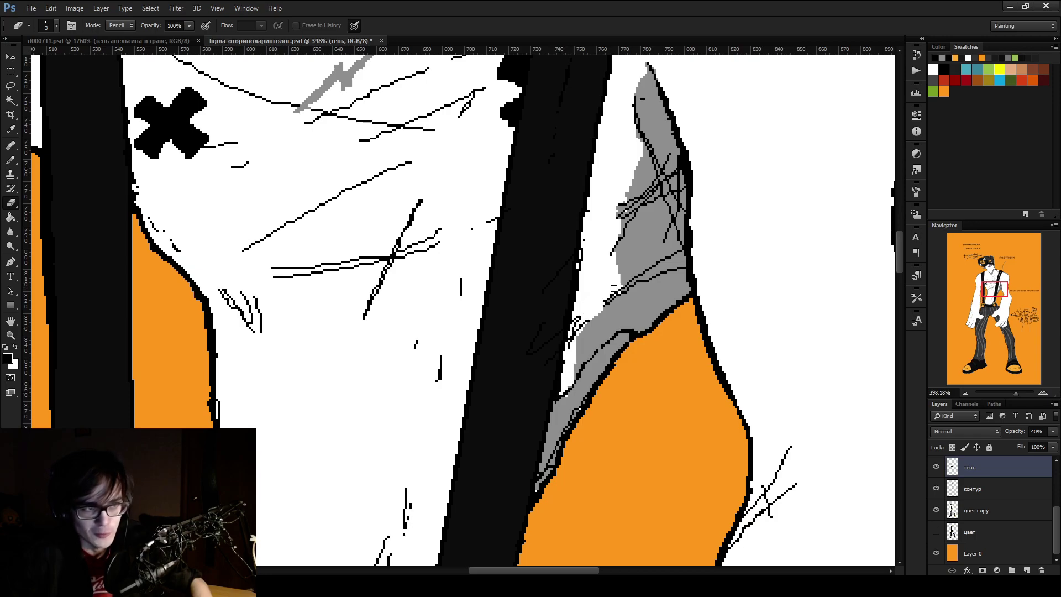
{"action": "key", "text": "b"}
{"action": "key", "text": "e"}
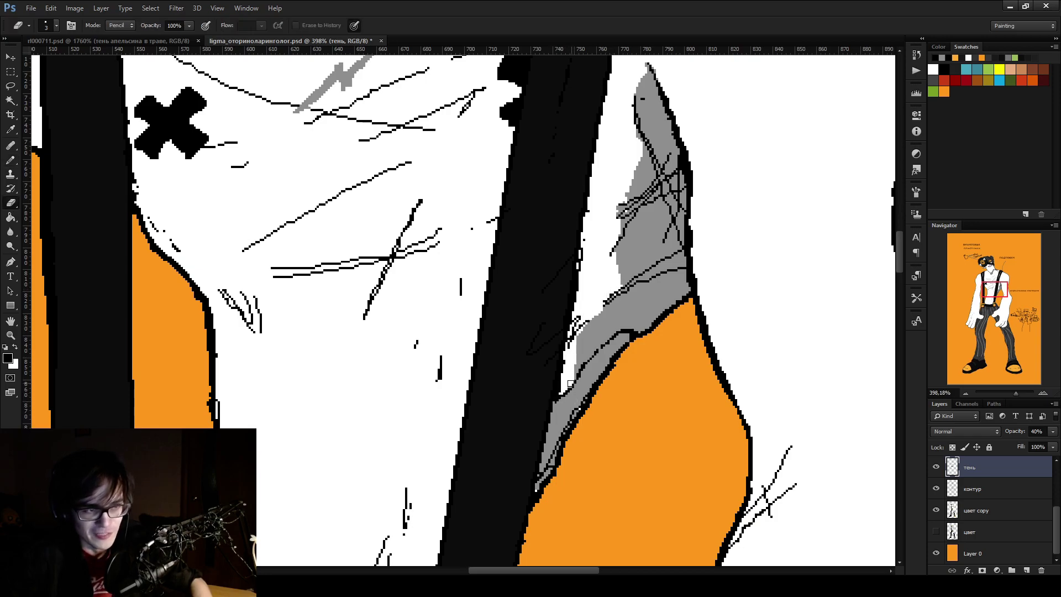
Pencil in the remaining white gap between the lower torso shadow and the suspender
{"action": "scroll", "coordinate": [641, 369], "scroll_direction": "down", "scroll_amount": 5}
{"action": "scroll", "coordinate": [626, 363], "scroll_direction": "up", "scroll_amount": 6}
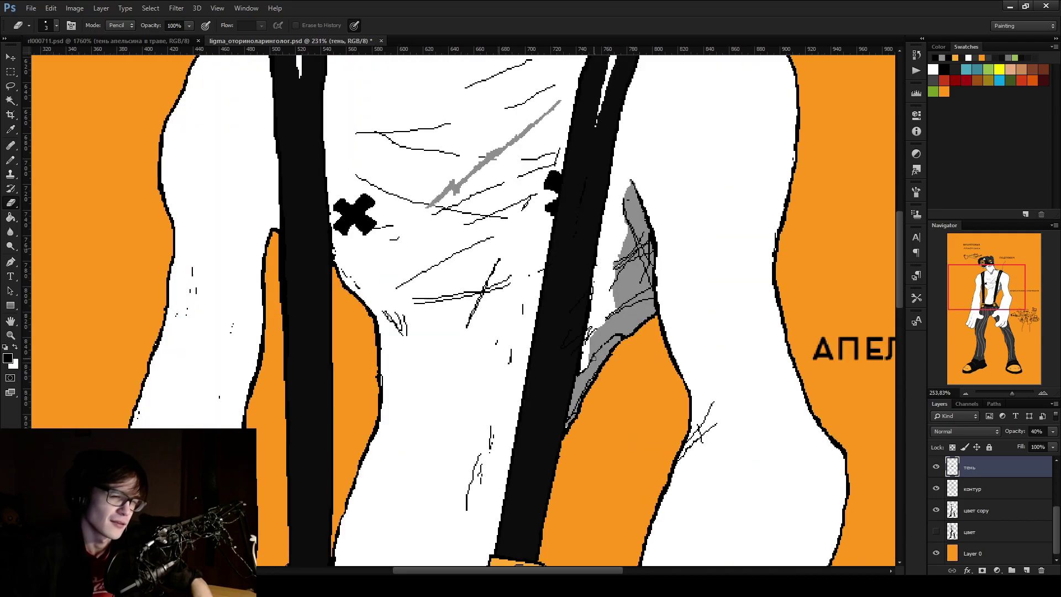
{"action": "key", "text": "b"}
{"action": "scroll", "coordinate": [602, 332], "scroll_direction": "up", "scroll_amount": 2}
{"action": "mouse_move", "coordinate": [610, 391]}
{"action": "left_mouse_down"}
{"action": "mouse_move", "coordinate": [586, 426]}
{"action": "mouse_move", "coordinate": [597, 387]}
{"action": "mouse_move", "coordinate": [587, 392]}
{"action": "left_mouse_up"}
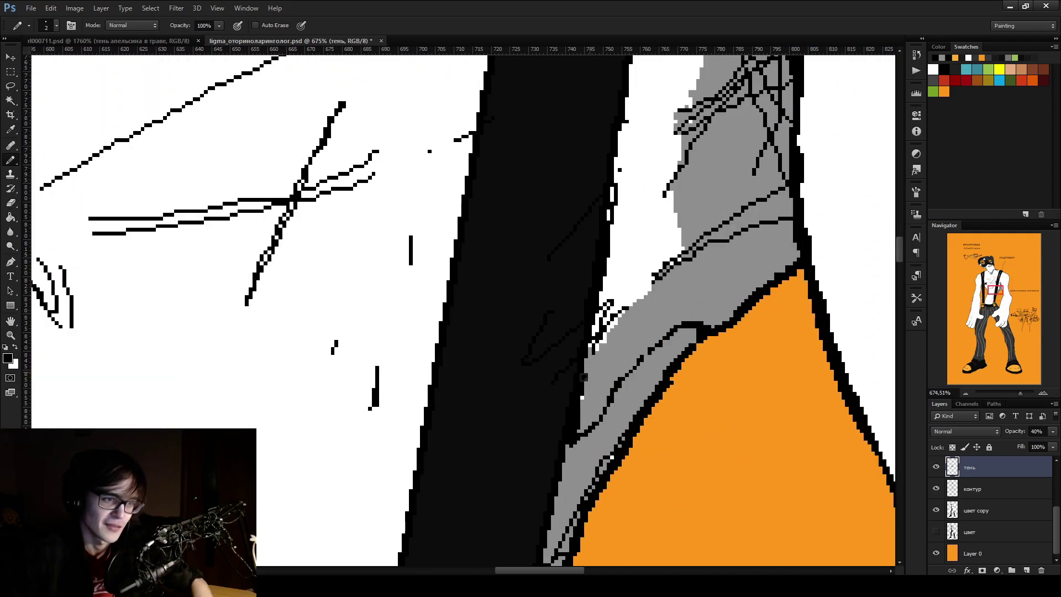
Check the figure at 100% zoom and trim the armpit shadow's inner edge around the hatching with the Eraser
{"action": "key", "text": "ctrl+1"}
{"action": "scroll", "coordinate": [677, 275], "scroll_direction": "down", "scroll_amount": 5}
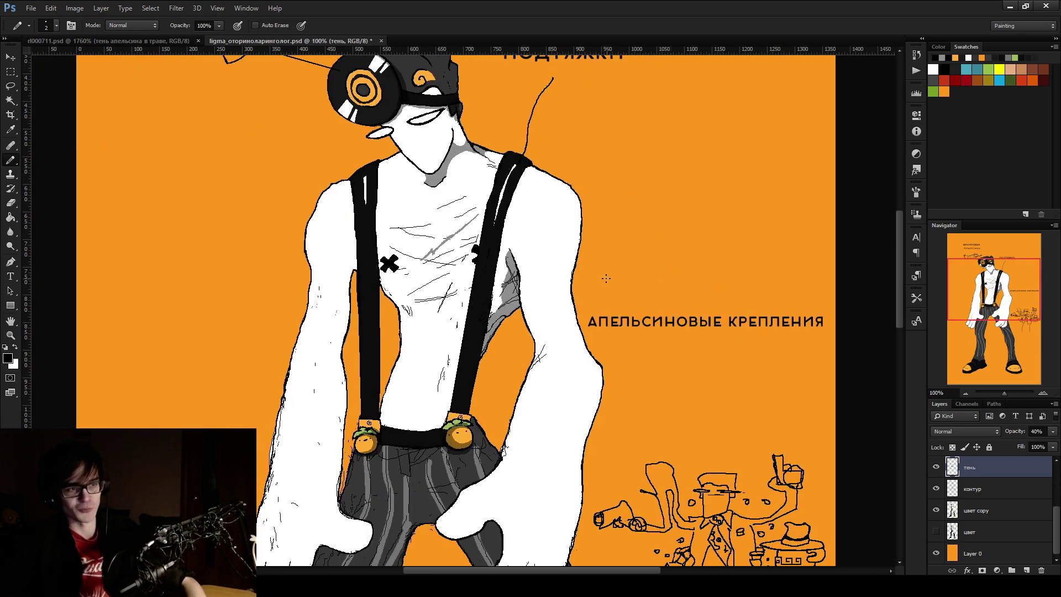
{"action": "scroll", "coordinate": [553, 276], "scroll_direction": "up", "scroll_amount": 4}
{"action": "key", "text": "e"}
{"action": "mouse_move", "coordinate": [488, 274]}
{"action": "left_mouse_down"}
{"action": "mouse_move", "coordinate": [468, 275]}
{"action": "mouse_move", "coordinate": [472, 315]}
{"action": "mouse_move", "coordinate": [474, 278]}
{"action": "left_mouse_up"}
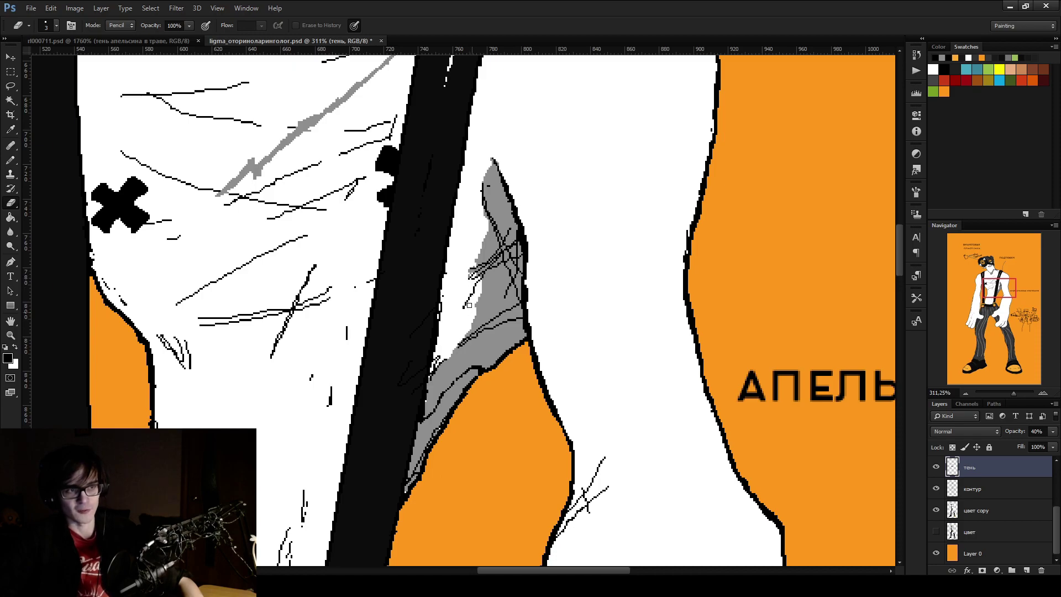
{"action": "scroll", "coordinate": [489, 284], "scroll_direction": "up", "scroll_amount": 3}
Return to the Pencil tool and save the character document
{"action": "key", "text": "b"}
{"action": "scroll", "coordinate": [459, 464], "scroll_direction": "down", "scroll_amount": 5}
{"action": "key", "text": "ctrl+s"}
{"action": "scroll", "coordinate": [442, 367], "scroll_direction": "down", "scroll_amount": 4}
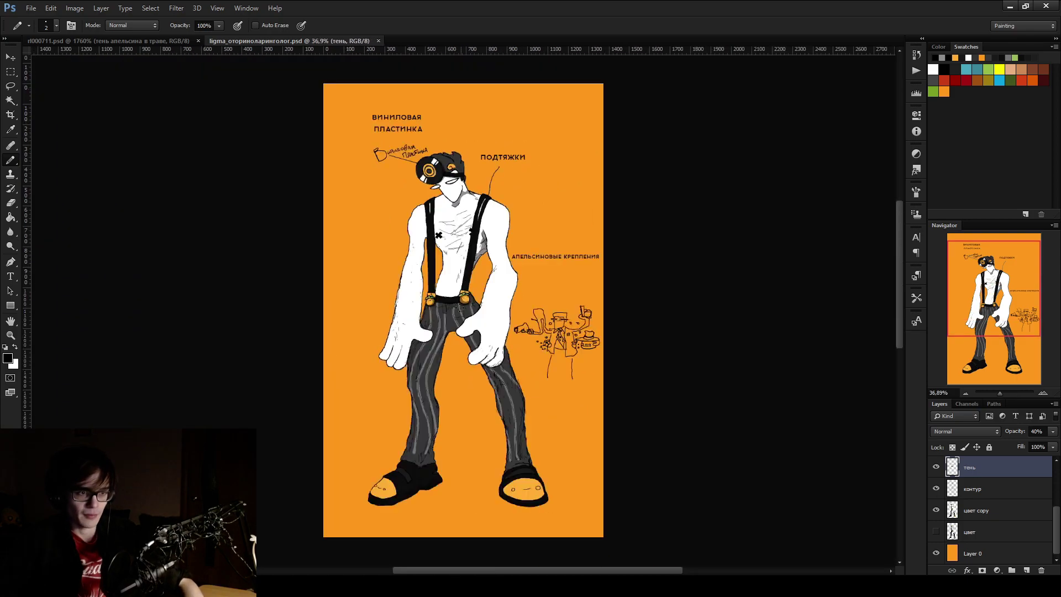
Examine the whole character, the small side sketch, the suspender fasteners and the shaded head and neck
{"action": "scroll", "coordinate": [553, 250], "scroll_direction": "up", "scroll_amount": 4}
{"action": "scroll", "coordinate": [558, 256], "scroll_direction": "down", "scroll_amount": 3}
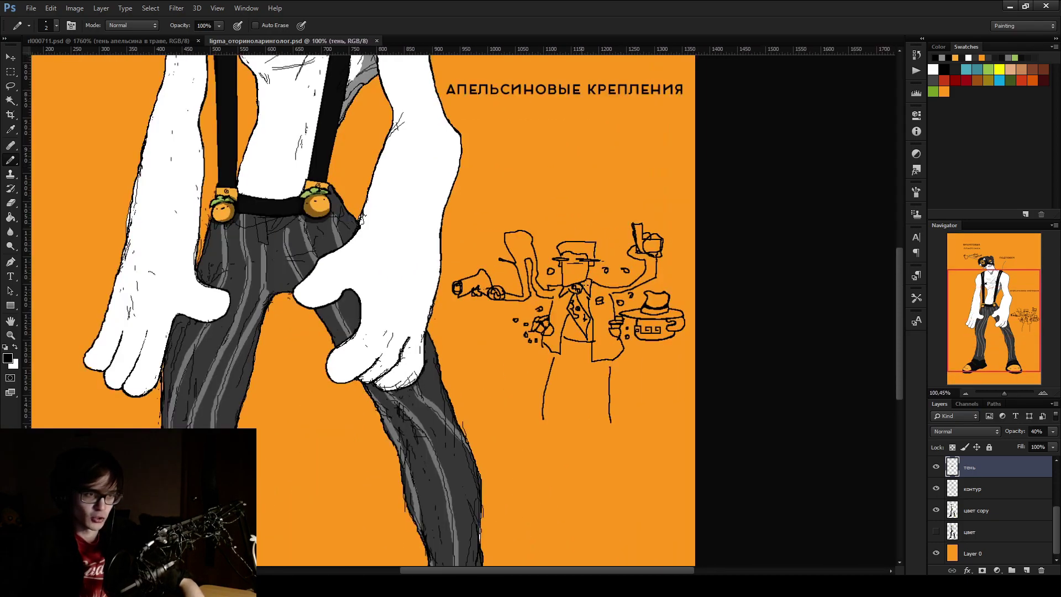
{"action": "scroll", "coordinate": [558, 257], "scroll_direction": "up", "scroll_amount": 4}
{"action": "scroll", "coordinate": [561, 258], "scroll_direction": "down", "scroll_amount": 3}
{"action": "scroll", "coordinate": [658, 304], "scroll_direction": "up", "scroll_amount": 4}
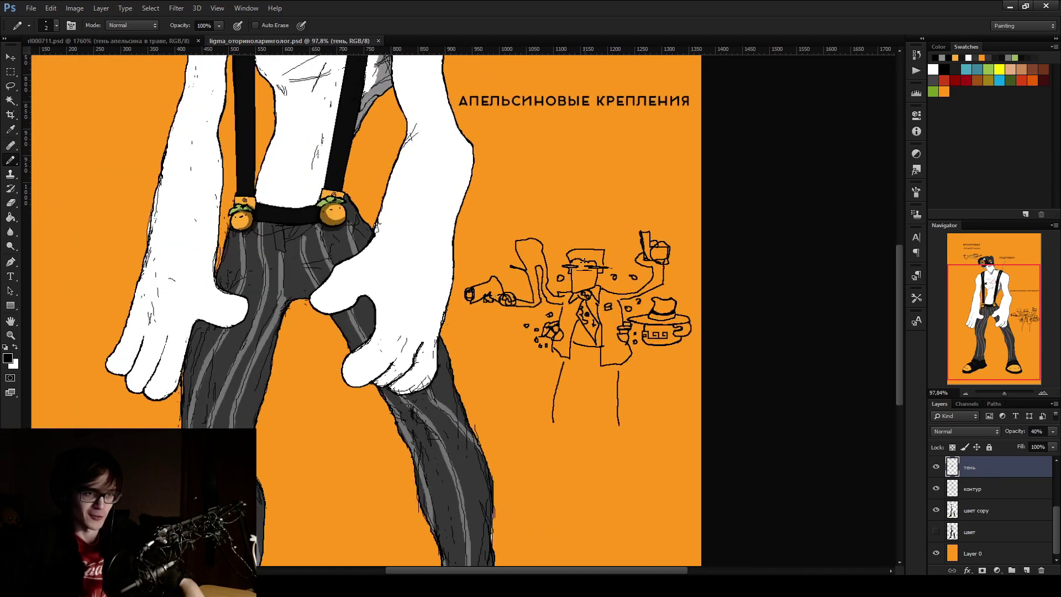
{"action": "scroll", "coordinate": [659, 306], "scroll_direction": "down", "scroll_amount": 5}
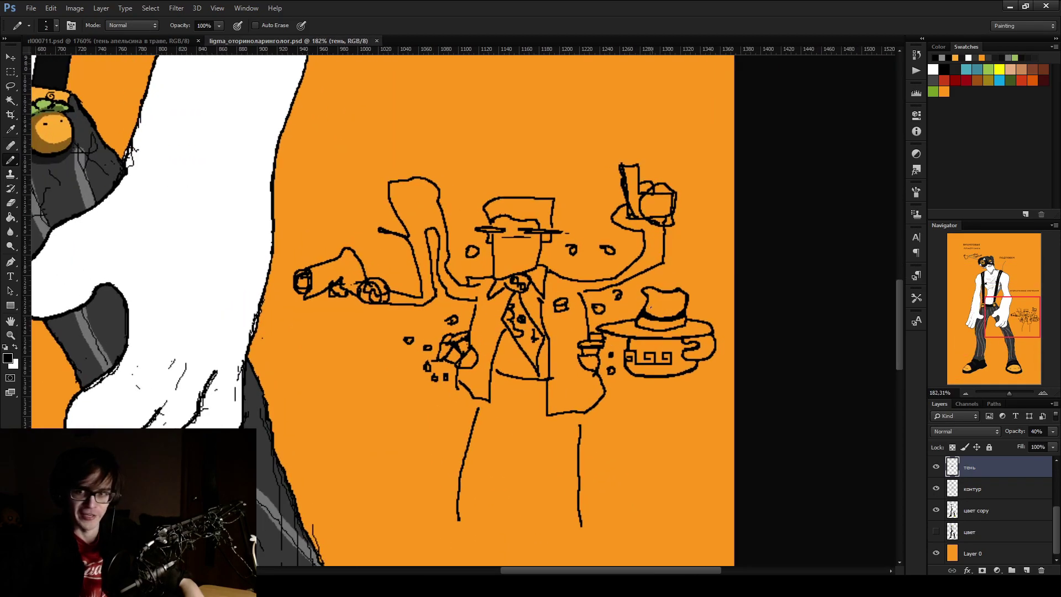
{"action": "scroll", "coordinate": [484, 169], "scroll_direction": "up", "scroll_amount": 2}
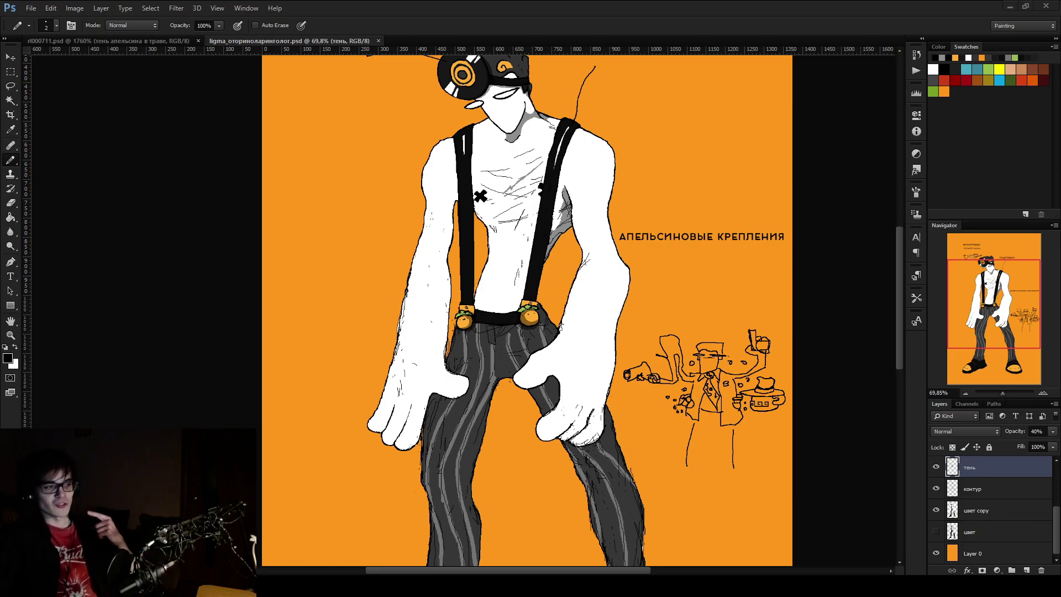
{"action": "scroll", "coordinate": [556, 280], "scroll_direction": "up", "scroll_amount": 4}
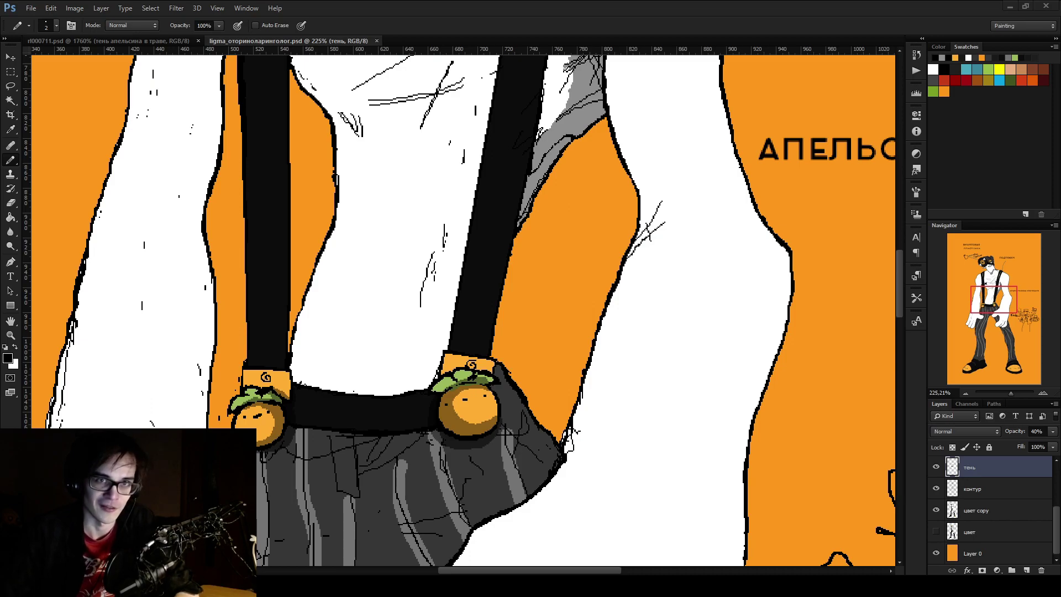
{"action": "scroll", "coordinate": [491, 265], "scroll_direction": "down", "scroll_amount": 5}
{"action": "scroll", "coordinate": [492, 265], "scroll_direction": "down", "scroll_amount": 3}
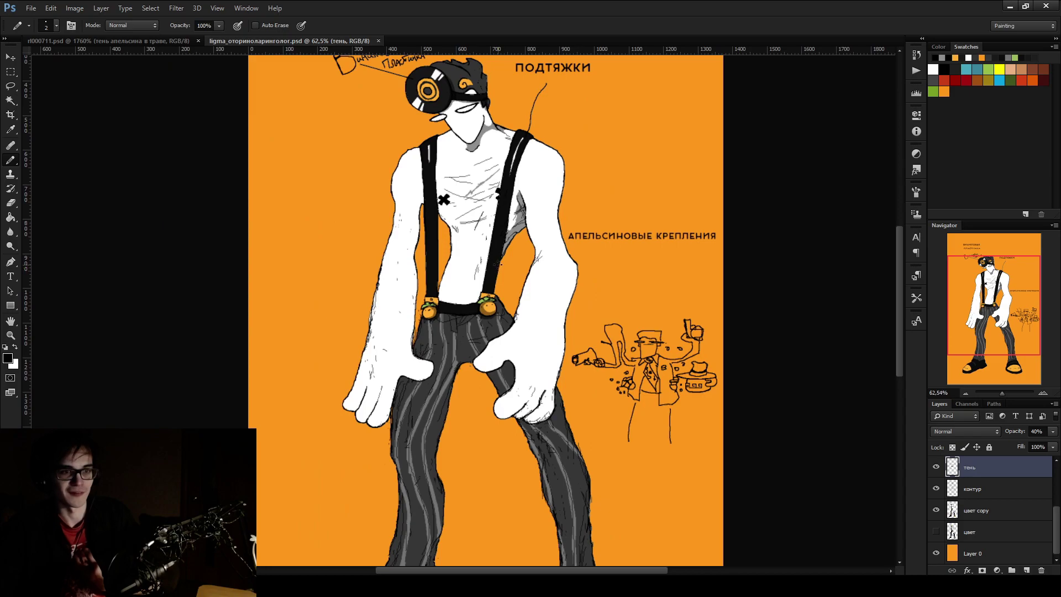
{"action": "scroll", "coordinate": [502, 176], "scroll_direction": "up", "scroll_amount": 4}
{"action": "scroll", "coordinate": [502, 176], "scroll_direction": "up", "scroll_amount": 4}
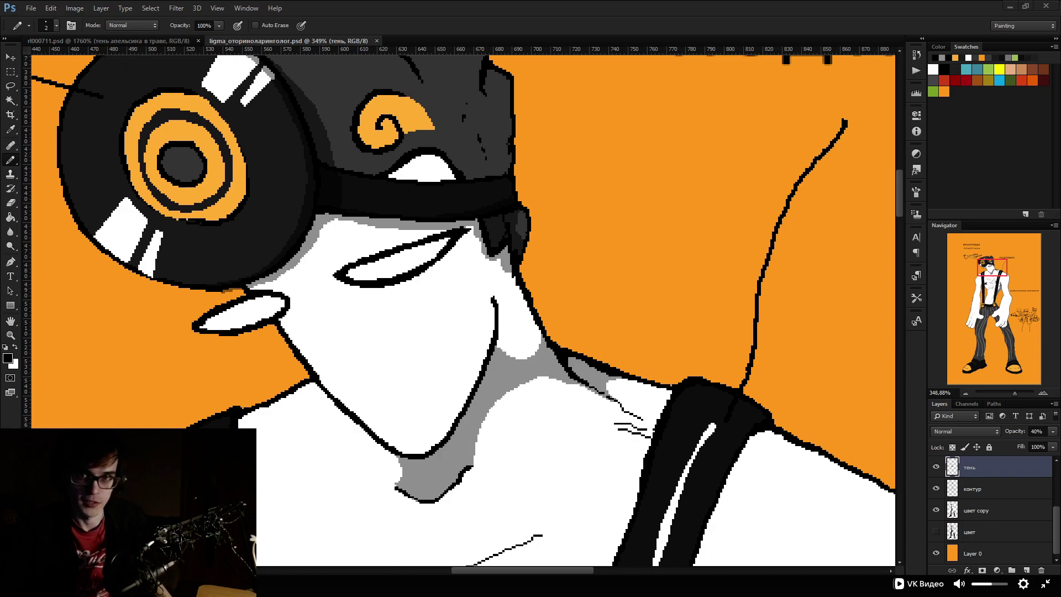
Switch to the full-screen VK Video player and set the clip's volume to 82%
{"action": "left_click", "coordinate": [1010, 6]}
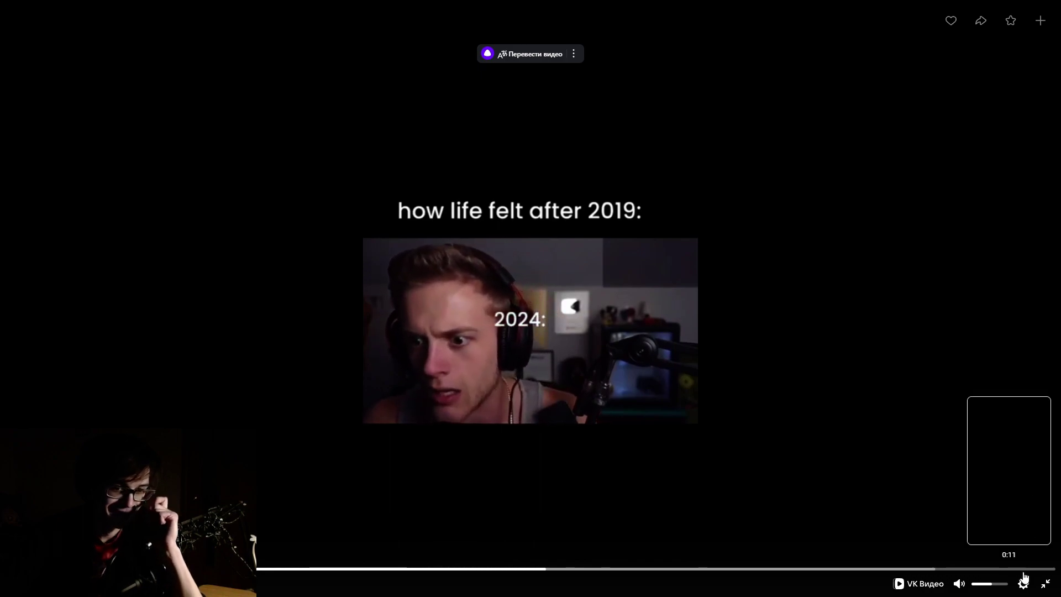
{"action": "left_click", "coordinate": [1001, 584]}
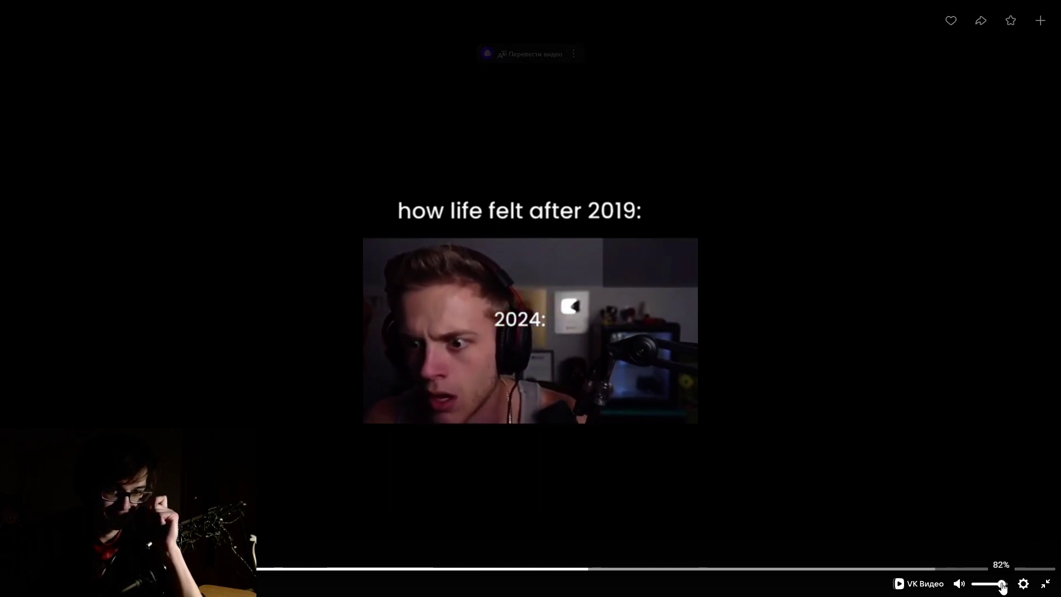
{"action": "left_click", "coordinate": [968, 463]}
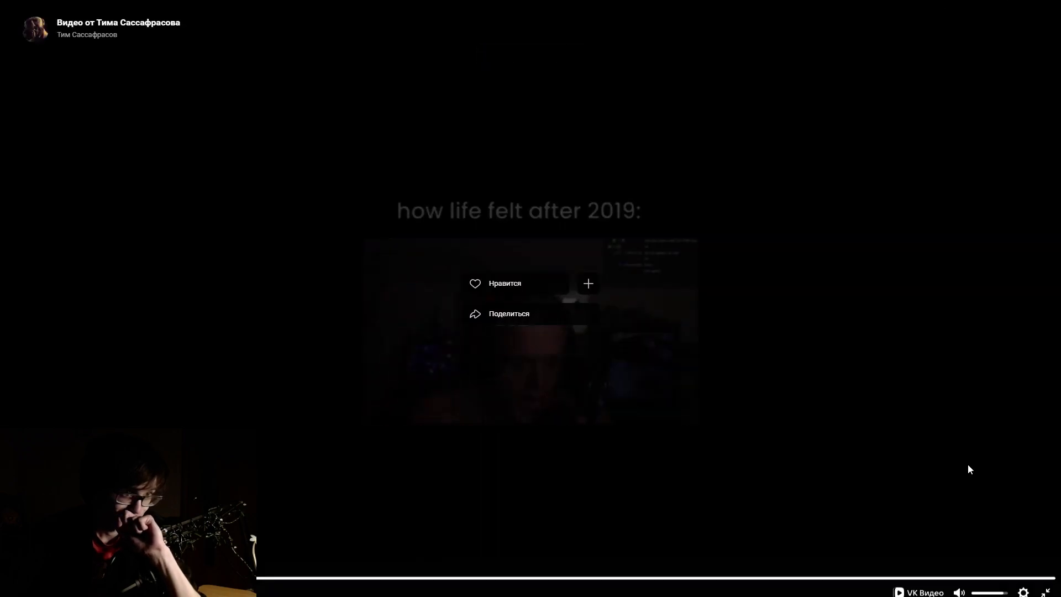
Replay the full-screen VK Video clip and watch it through
{"action": "left_click", "coordinate": [963, 460]}
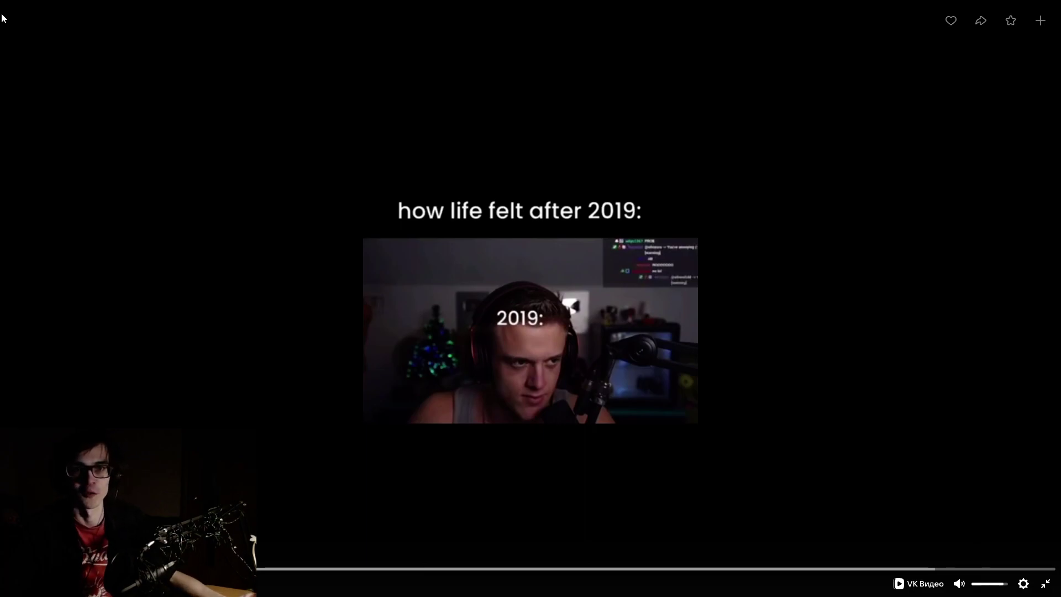
{"action": "left_click", "coordinate": [855, 320]}
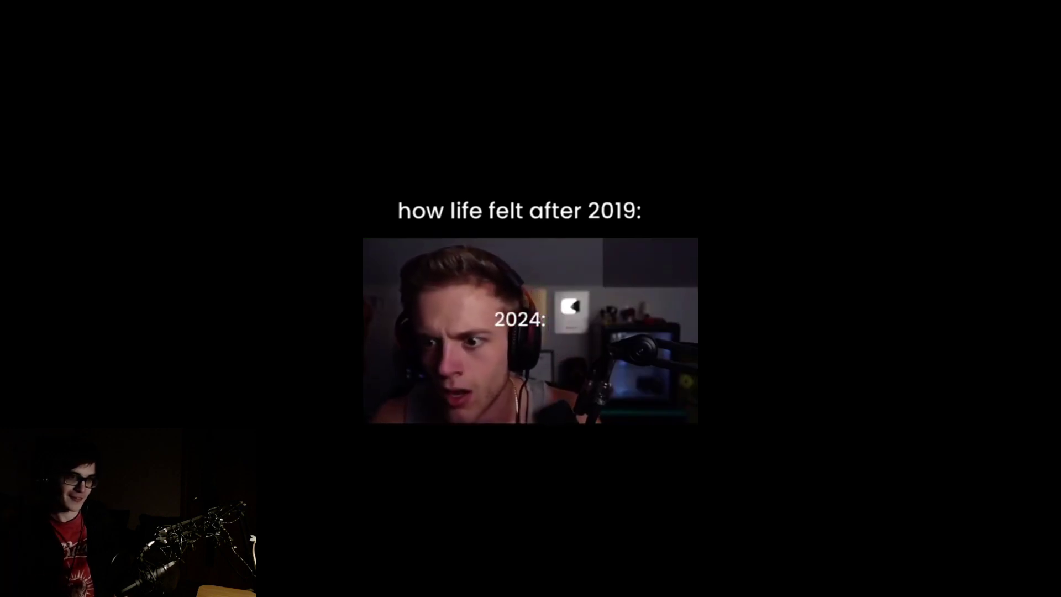
{"action": "mouse_move", "coordinate": [550, 257]}
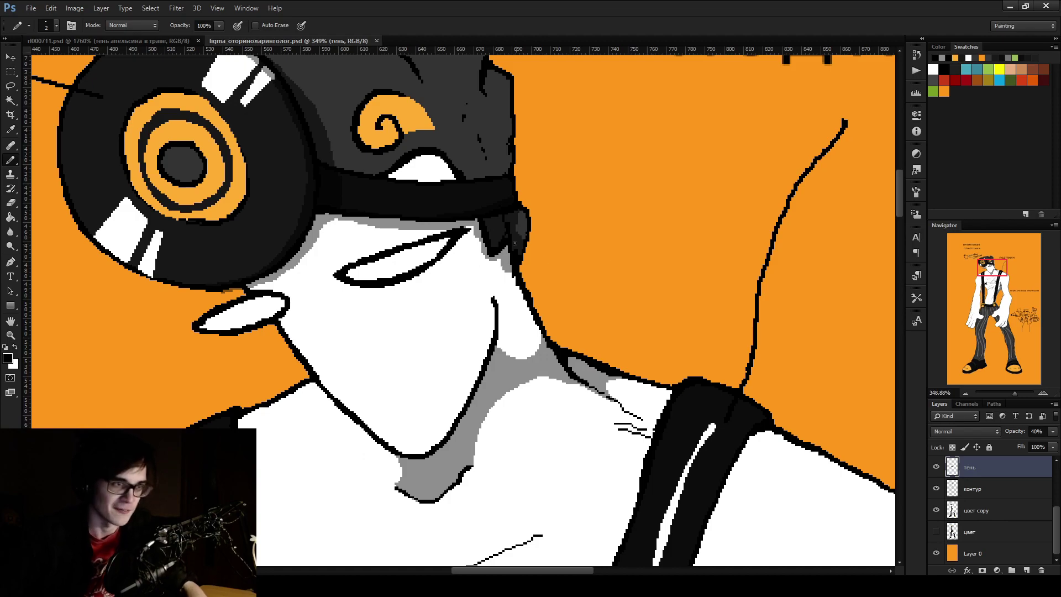
Darken the hair tuft below the cap's strap with pencil shading on the shadow layer
{"action": "scroll", "coordinate": [467, 217], "scroll_direction": "up", "scroll_amount": 3}
{"action": "mouse_move", "coordinate": [468, 227]}
{"action": "left_mouse_down"}
{"action": "mouse_move", "coordinate": [493, 270]}
{"action": "mouse_move", "coordinate": [508, 271]}
{"action": "left_mouse_up"}
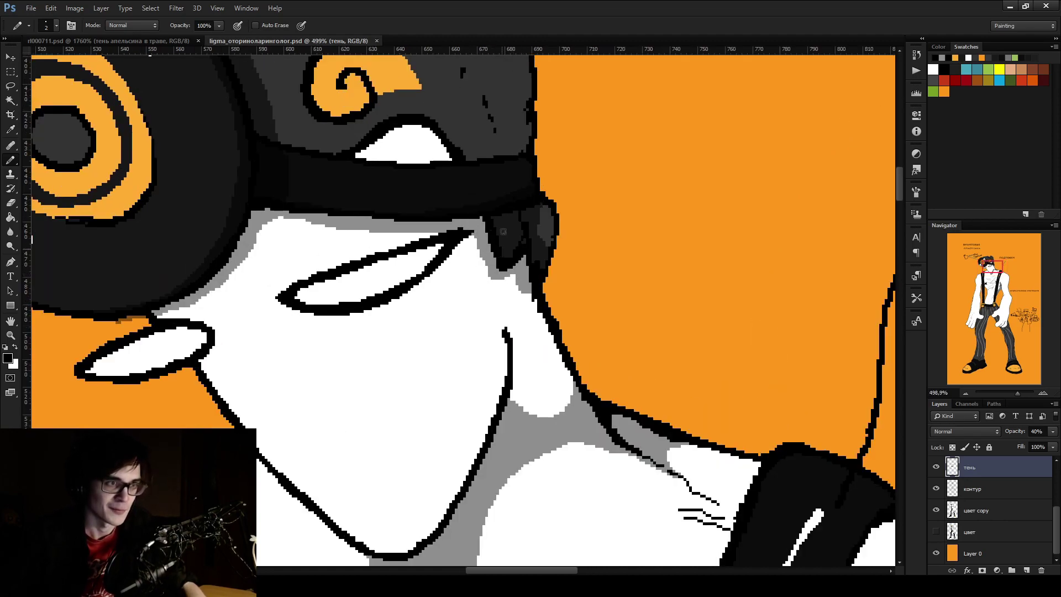
{"action": "left_click_drag", "start_coordinate": [518, 230], "coordinate": [503, 236]}
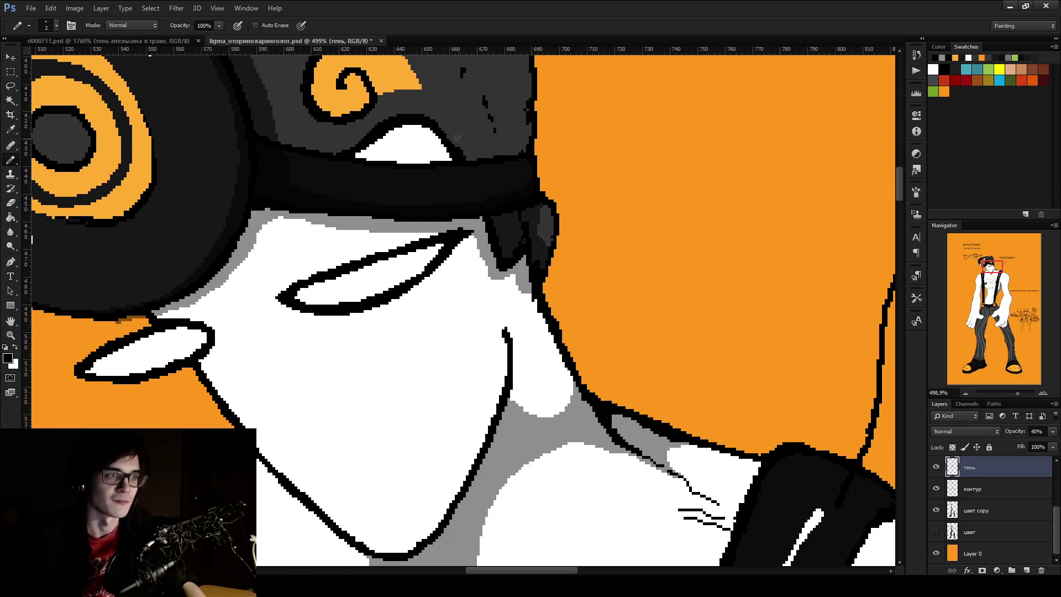
Pencil a grey shadow along the inner curve of the white opening above the cap's strap
{"action": "scroll", "coordinate": [458, 136], "scroll_direction": "up", "scroll_amount": 2}
{"action": "mouse_move", "coordinate": [443, 165]}
{"action": "left_mouse_down"}
{"action": "mouse_move", "coordinate": [432, 139]}
{"action": "mouse_move", "coordinate": [366, 118]}
{"action": "mouse_move", "coordinate": [309, 161]}
{"action": "mouse_move", "coordinate": [365, 122]}
{"action": "mouse_move", "coordinate": [437, 151]}
{"action": "mouse_move", "coordinate": [429, 160]}
{"action": "mouse_move", "coordinate": [547, 184]}
{"action": "mouse_move", "coordinate": [558, 171]}
{"action": "mouse_move", "coordinate": [431, 172]}
{"action": "mouse_move", "coordinate": [360, 145]}
{"action": "left_mouse_up"}
{"action": "scroll", "coordinate": [428, 160], "scroll_direction": "down", "scroll_amount": 3}
{"action": "scroll", "coordinate": [425, 166], "scroll_direction": "up", "scroll_amount": 5}
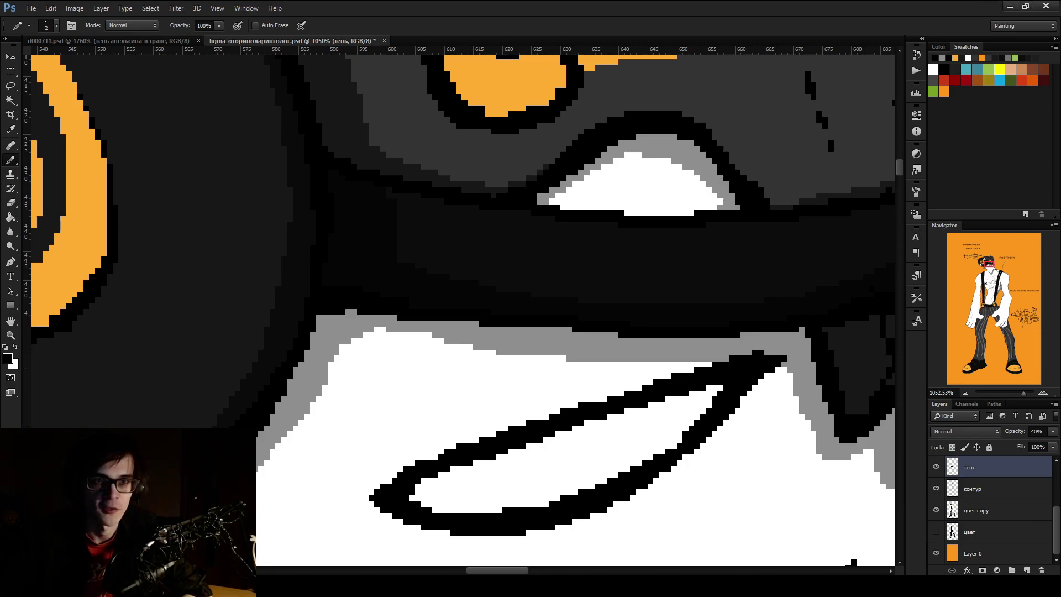
{"action": "scroll", "coordinate": [420, 208], "scroll_direction": "down", "scroll_amount": 3}
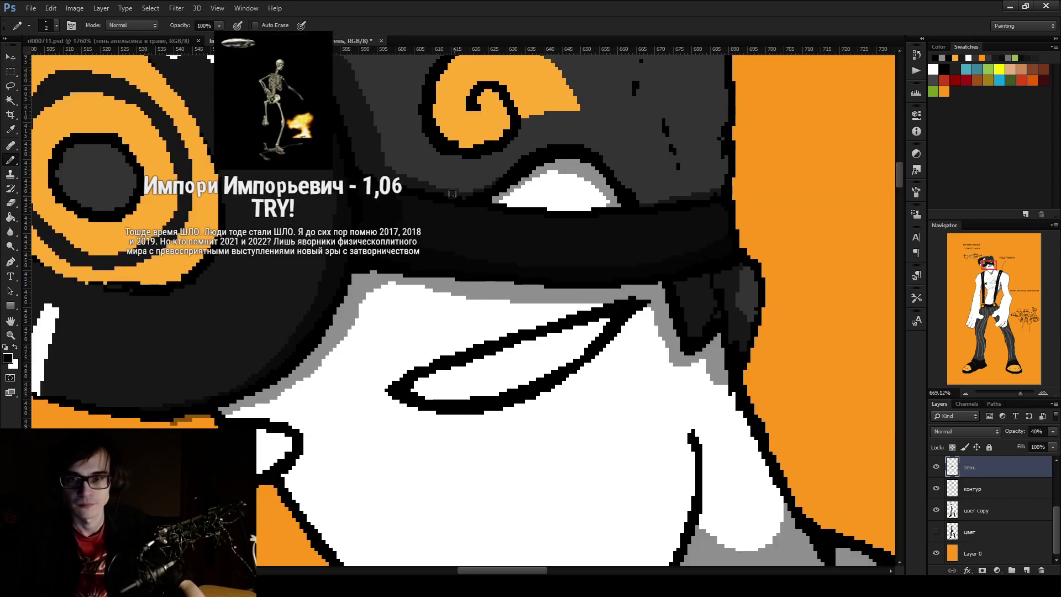
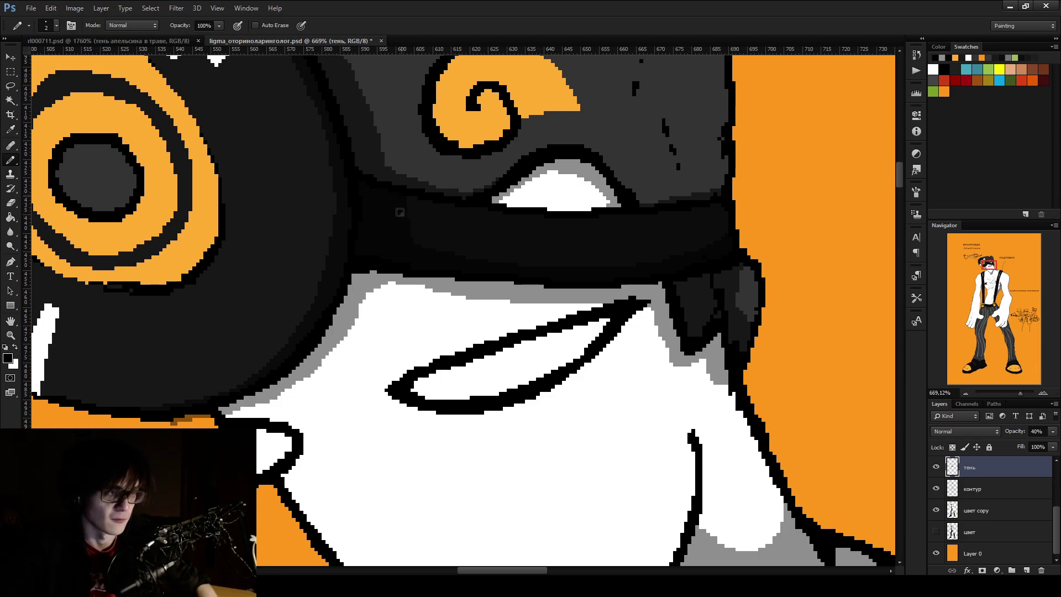
Shade the cap's fabric around the white opening and along the upper edge of the strap with the Pencil tool
{"action": "key", "text": "e"}
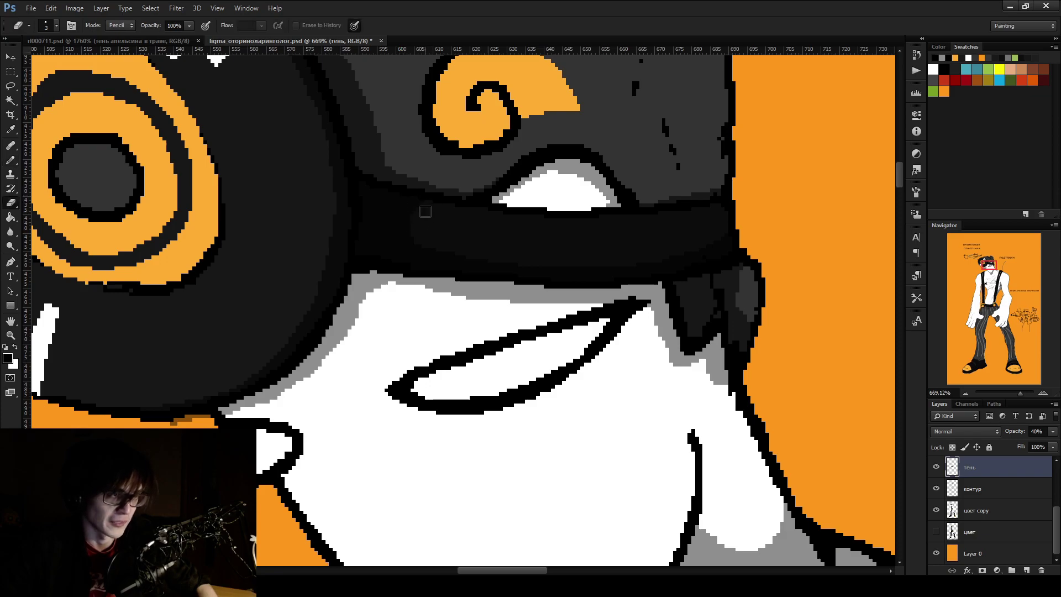
{"action": "key", "text": "b"}
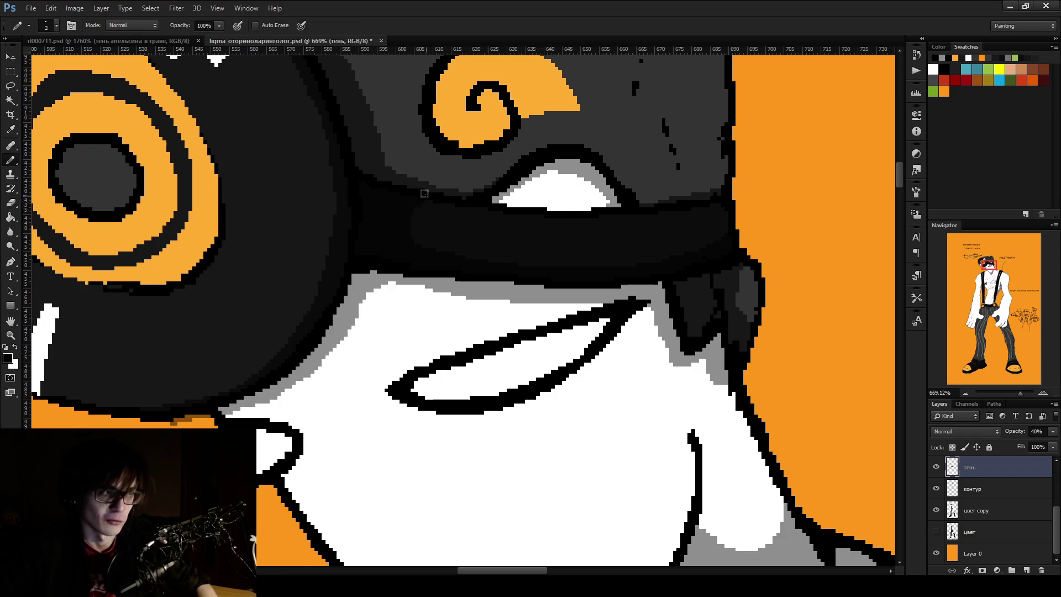
{"action": "mouse_move", "coordinate": [638, 207]}
{"action": "left_mouse_down"}
{"action": "mouse_move", "coordinate": [622, 176]}
{"action": "mouse_move", "coordinate": [556, 136]}
{"action": "mouse_move", "coordinate": [495, 183]}
{"action": "left_mouse_up"}
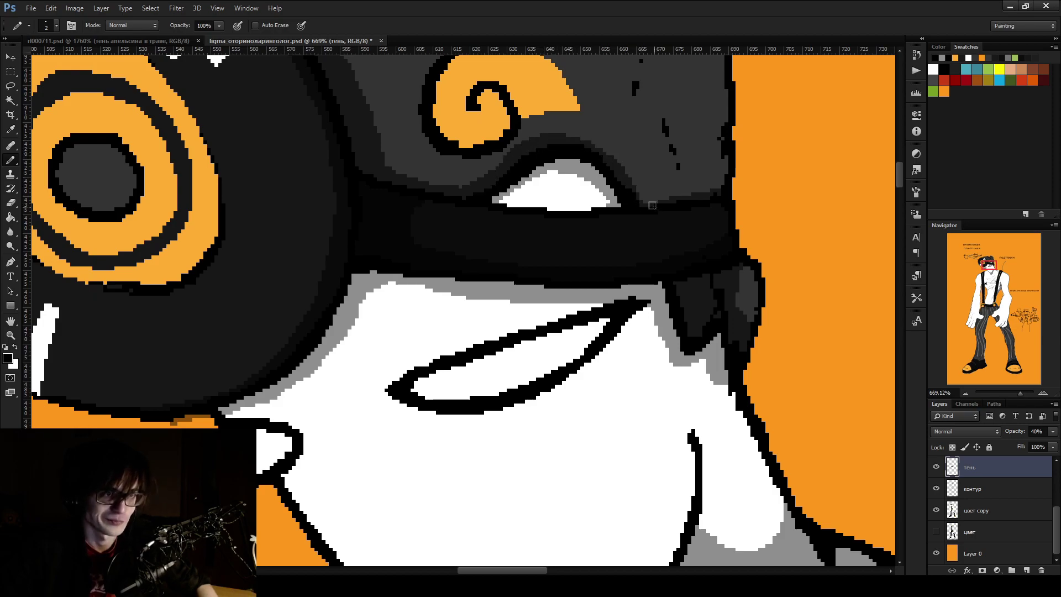
{"action": "left_click_drag", "start_coordinate": [661, 199], "coordinate": [709, 188]}
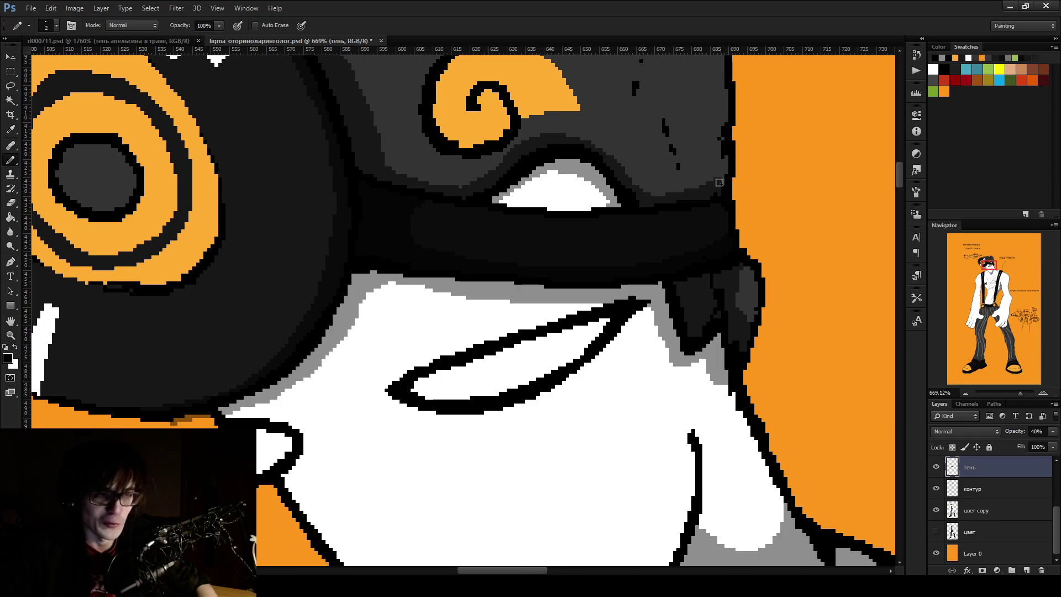
{"action": "left_click_drag", "start_coordinate": [398, 172], "coordinate": [493, 183]}
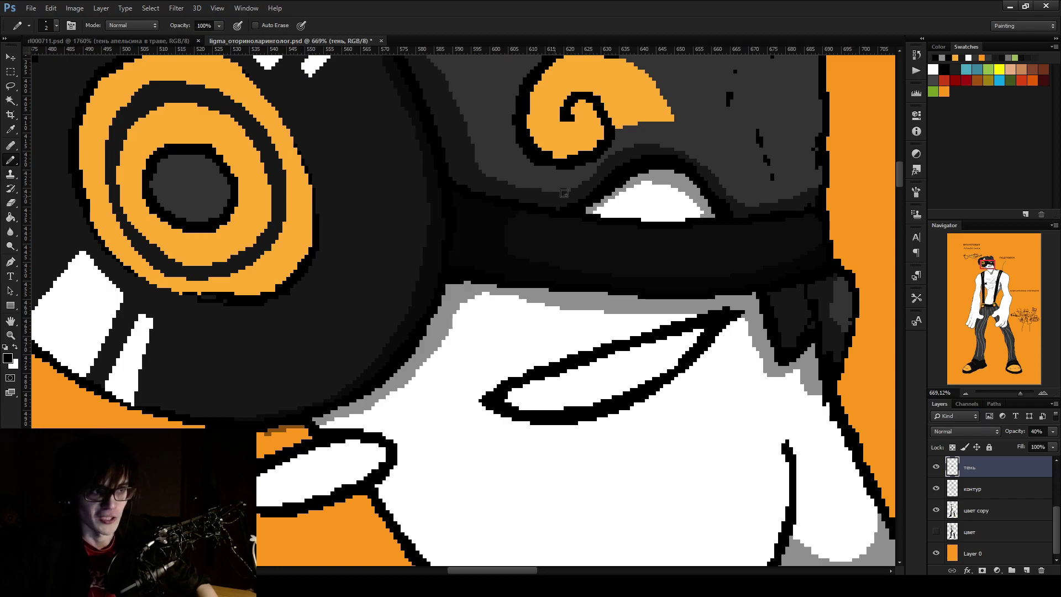
{"action": "scroll", "coordinate": [590, 176], "scroll_direction": "down", "scroll_amount": 5}
{"action": "scroll", "coordinate": [612, 175], "scroll_direction": "up", "scroll_amount": 5}
{"action": "scroll", "coordinate": [613, 175], "scroll_direction": "up", "scroll_amount": 2}
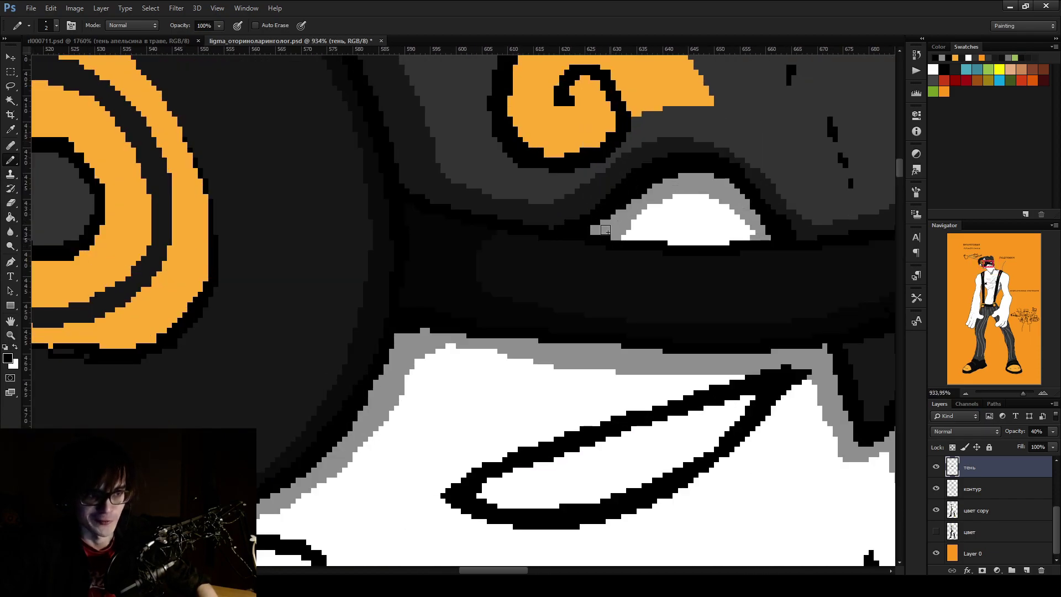
{"action": "scroll", "coordinate": [605, 224], "scroll_direction": "down", "scroll_amount": 5}
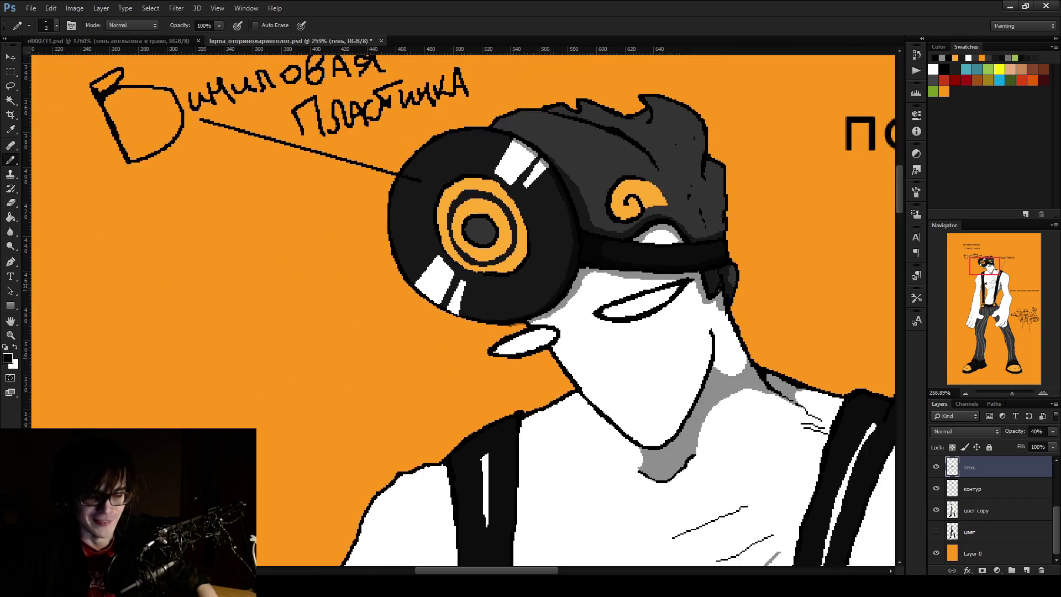
Widen the face shadow beneath the strap beside the vinyl record and erase stray shadow near the record's lower edge
{"action": "scroll", "coordinate": [602, 253], "scroll_direction": "up", "scroll_amount": 5}
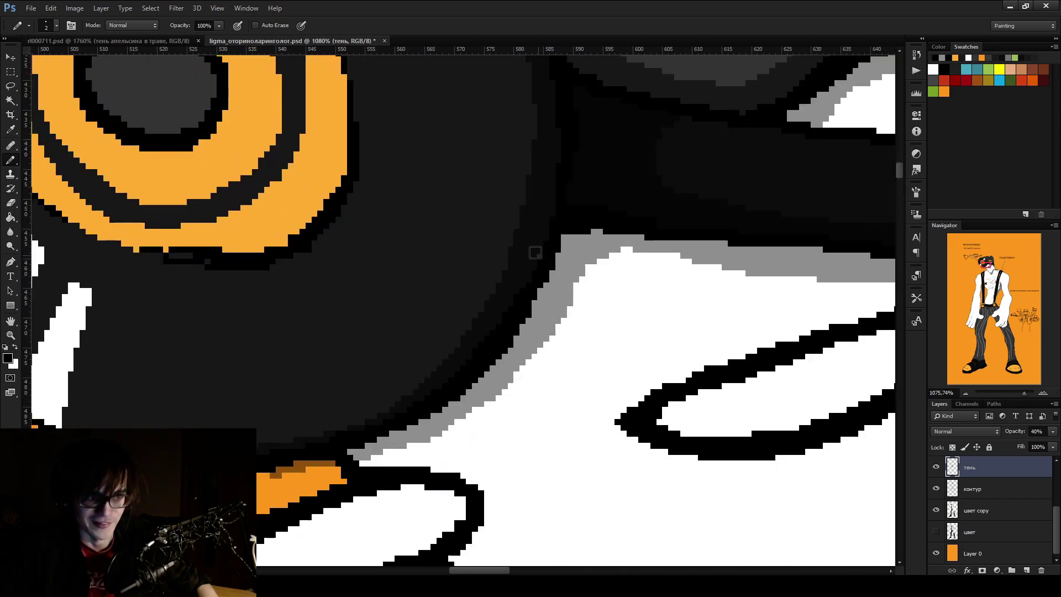
{"action": "mouse_move", "coordinate": [584, 252]}
{"action": "left_mouse_down"}
{"action": "mouse_move", "coordinate": [730, 269]}
{"action": "mouse_move", "coordinate": [700, 256]}
{"action": "mouse_move", "coordinate": [740, 270]}
{"action": "left_mouse_up"}
{"action": "scroll", "coordinate": [591, 249], "scroll_direction": "down", "scroll_amount": 2}
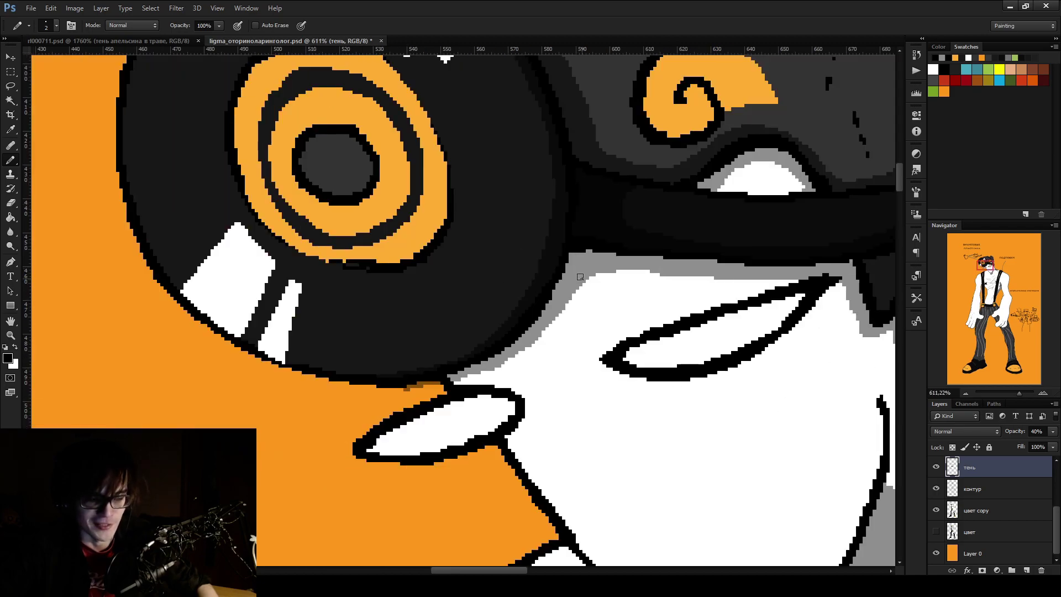
{"action": "scroll", "coordinate": [438, 409], "scroll_direction": "up", "scroll_amount": 2}
{"action": "scroll", "coordinate": [429, 365], "scroll_direction": "up", "scroll_amount": 2}
{"action": "key", "text": "e"}
{"action": "mouse_move", "coordinate": [428, 363]}
{"action": "left_mouse_down"}
{"action": "mouse_move", "coordinate": [386, 372]}
{"action": "mouse_move", "coordinate": [417, 355]}
{"action": "mouse_move", "coordinate": [383, 360]}
{"action": "left_mouse_up"}
{"action": "key", "text": "b"}
Examine the shaded head, neck and torso at 100% zoom and the whole figure in the document
{"action": "key", "text": "ctrl+1"}
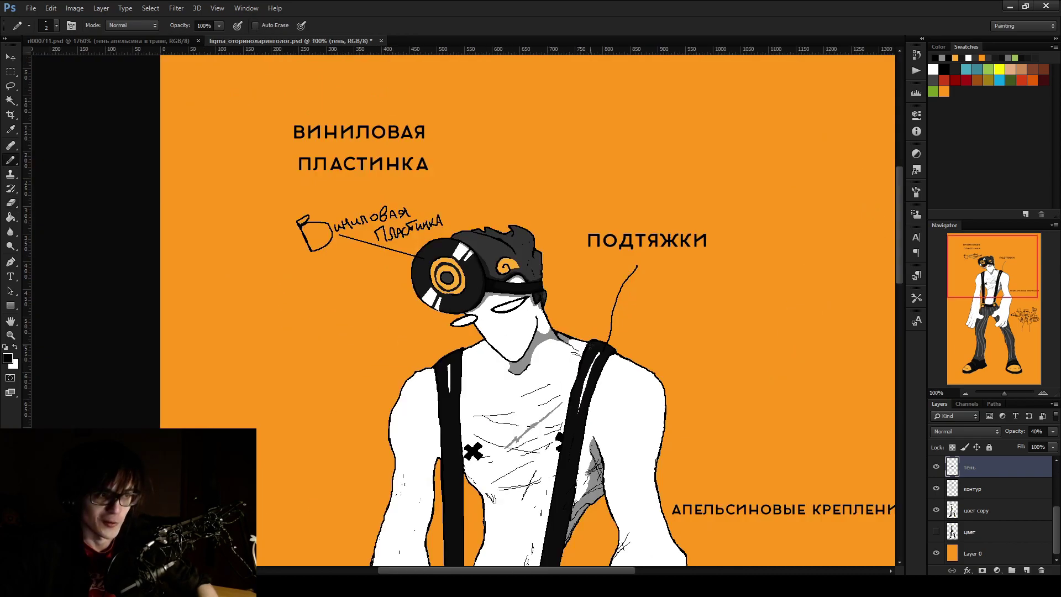
{"action": "scroll", "coordinate": [559, 394], "scroll_direction": "down", "scroll_amount": 1}
{"action": "scroll", "coordinate": [559, 394], "scroll_direction": "up", "scroll_amount": 1}
{"action": "scroll", "coordinate": [650, 500], "scroll_direction": "down", "scroll_amount": 3}
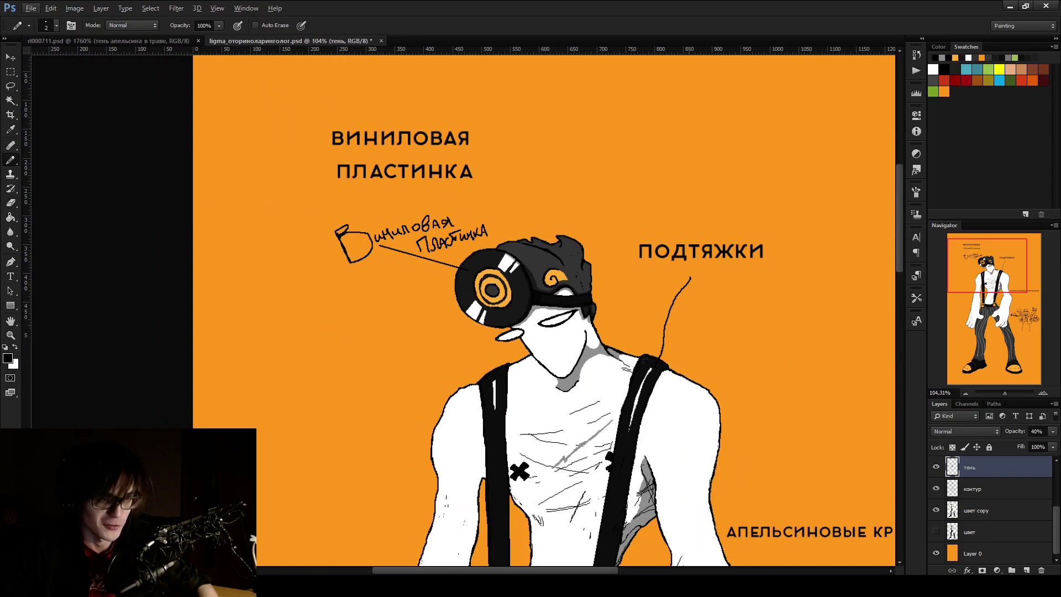
{"action": "scroll", "coordinate": [612, 388], "scroll_direction": "down", "scroll_amount": 1}
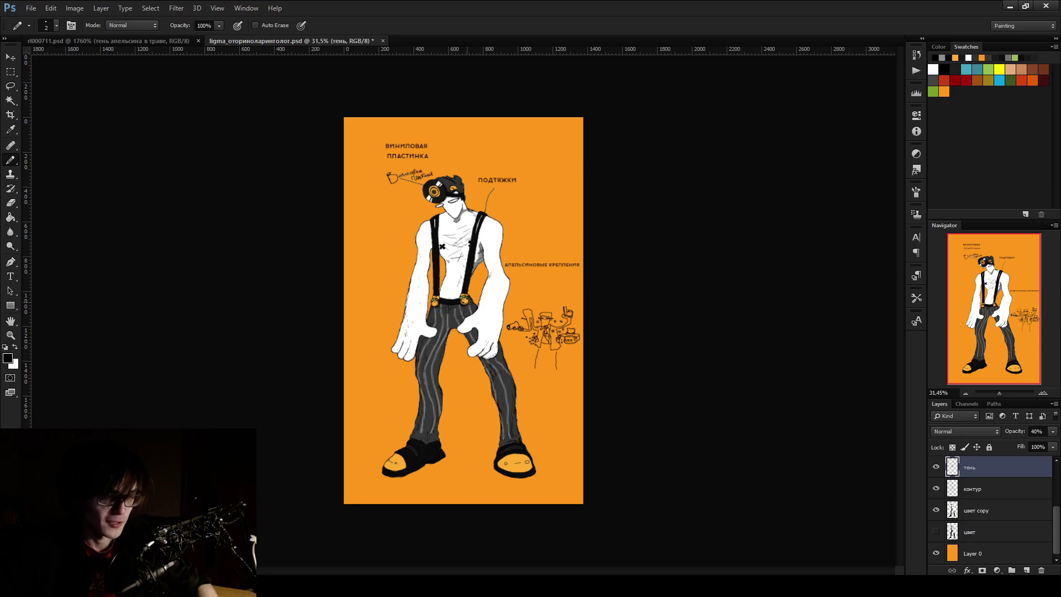
{"action": "scroll", "coordinate": [457, 193], "scroll_direction": "up", "scroll_amount": 7}
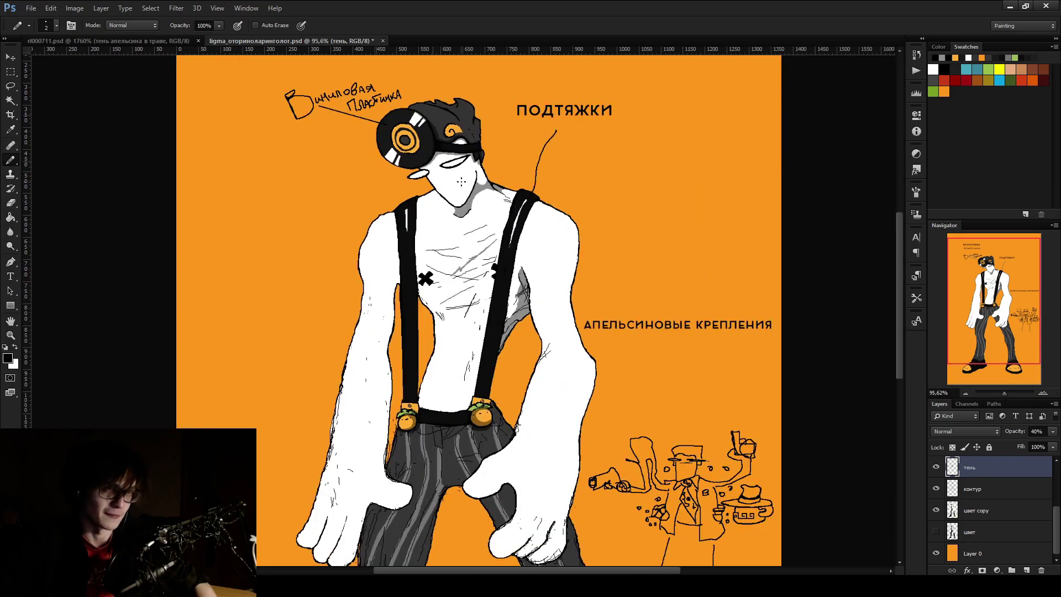
{"action": "scroll", "coordinate": [477, 204], "scroll_direction": "down", "scroll_amount": 3}
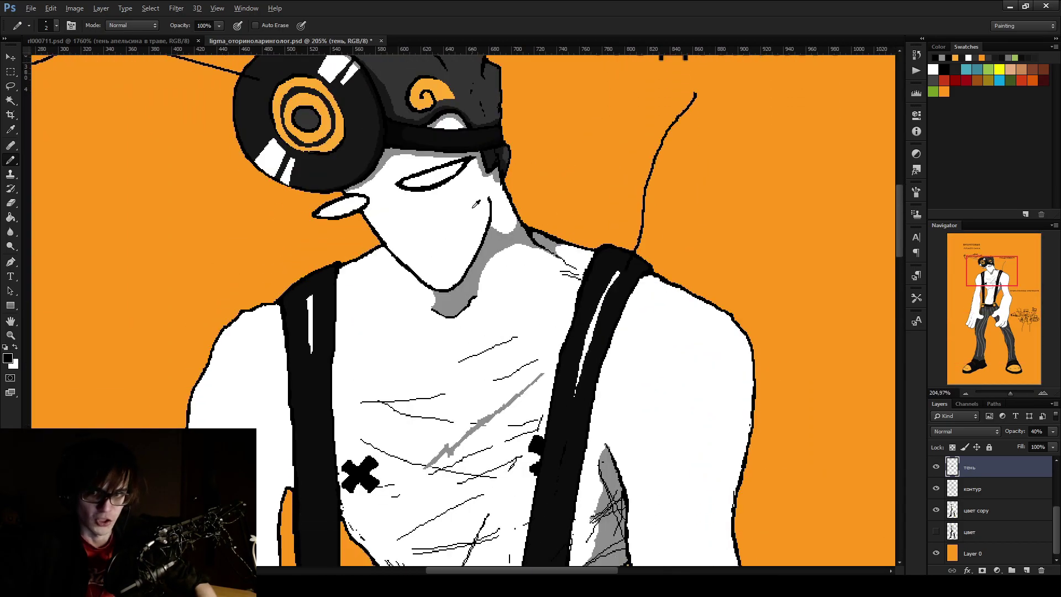
{"action": "scroll", "coordinate": [487, 396], "scroll_direction": "up", "scroll_amount": 5}
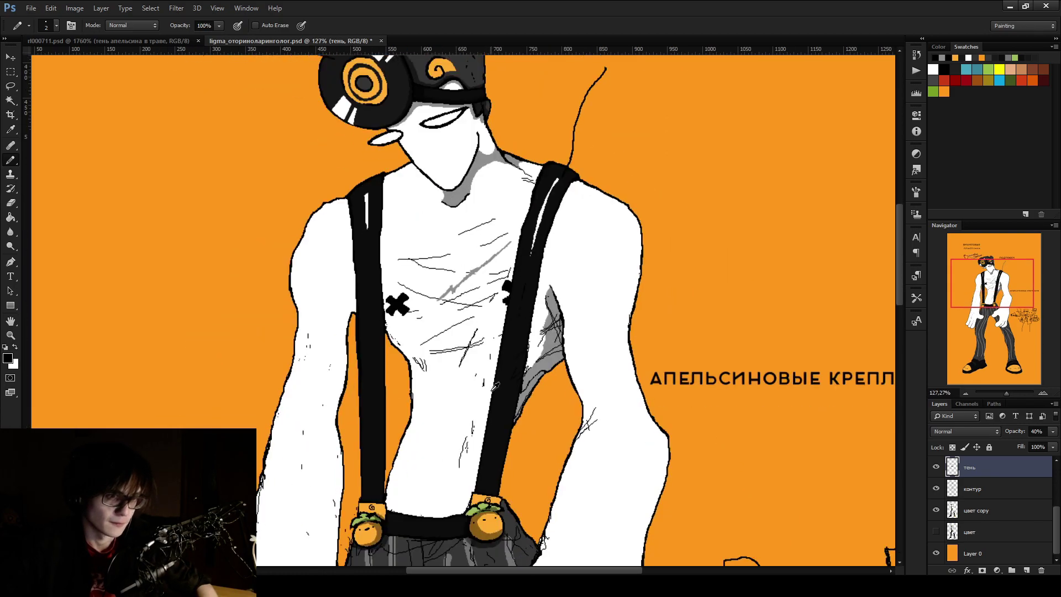
Extend the armpit shadow inward to the suspender by outlining its new edge with the Pencil and filling the area
{"action": "scroll", "coordinate": [564, 252], "scroll_direction": "up", "scroll_amount": 1}
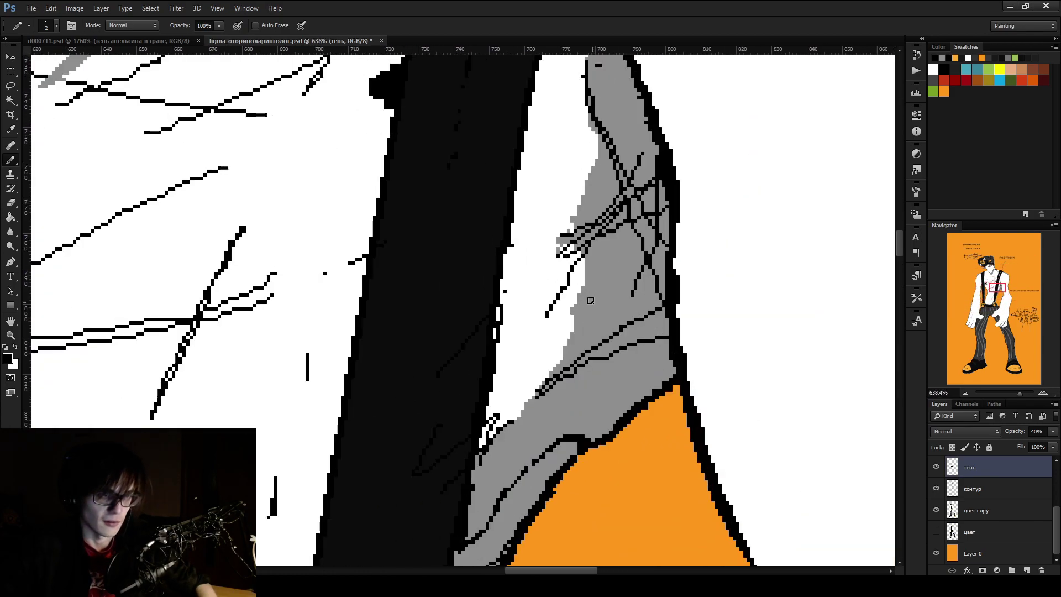
{"action": "mouse_move", "coordinate": [585, 255]}
{"action": "left_mouse_down"}
{"action": "mouse_move", "coordinate": [553, 305]}
{"action": "mouse_move", "coordinate": [496, 350]}
{"action": "mouse_move", "coordinate": [482, 451]}
{"action": "mouse_move", "coordinate": [531, 396]}
{"action": "left_mouse_up"}
{"action": "key", "text": "g"}
{"action": "left_click", "coordinate": [549, 351]}
Reshape the armpit shadow's inner edge around the hatching into a smooth diagonal with the Eraser and Pencil
{"action": "key", "text": "e"}
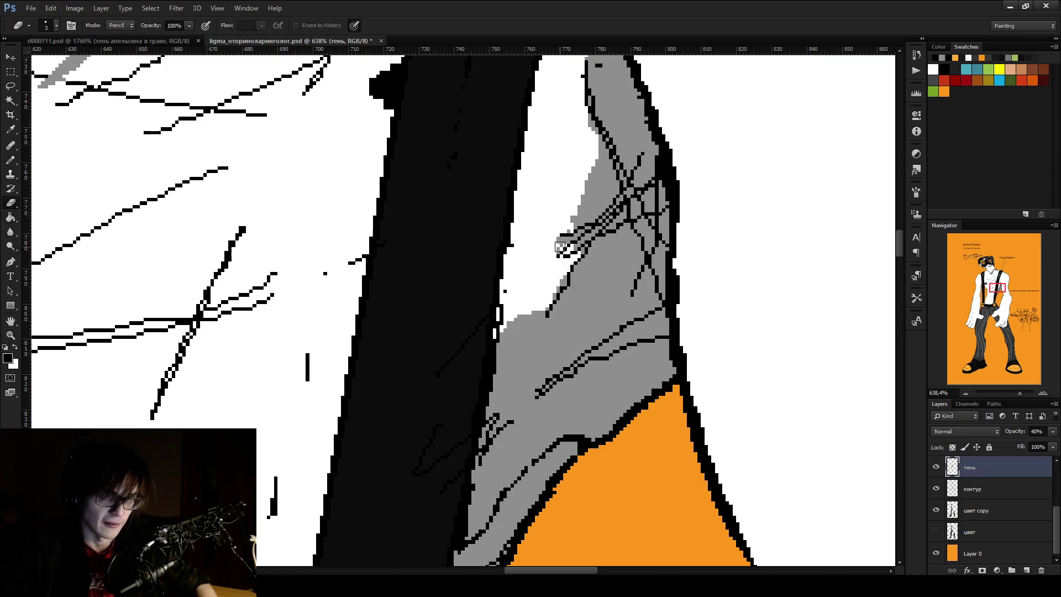
{"action": "left_click_drag", "start_coordinate": [565, 262], "coordinate": [555, 282]}
{"action": "key", "text": "b"}
{"action": "mouse_move", "coordinate": [494, 331]}
{"action": "left_mouse_down"}
{"action": "mouse_move", "coordinate": [584, 244]}
{"action": "mouse_move", "coordinate": [537, 310]}
{"action": "mouse_move", "coordinate": [582, 216]}
{"action": "left_mouse_up"}
{"action": "key", "text": "e"}
{"action": "mouse_move", "coordinate": [576, 159]}
{"action": "left_mouse_down"}
{"action": "mouse_move", "coordinate": [589, 135]}
{"action": "mouse_move", "coordinate": [566, 252]}
{"action": "mouse_move", "coordinate": [590, 147]}
{"action": "mouse_move", "coordinate": [612, 196]}
{"action": "mouse_move", "coordinate": [592, 161]}
{"action": "mouse_move", "coordinate": [599, 175]}
{"action": "mouse_move", "coordinate": [552, 271]}
{"action": "mouse_move", "coordinate": [503, 329]}
{"action": "mouse_move", "coordinate": [615, 208]}
{"action": "mouse_move", "coordinate": [522, 291]}
{"action": "mouse_move", "coordinate": [530, 324]}
{"action": "mouse_move", "coordinate": [500, 353]}
{"action": "mouse_move", "coordinate": [519, 310]}
{"action": "mouse_move", "coordinate": [615, 232]}
{"action": "left_mouse_up"}
{"action": "key", "text": "b"}
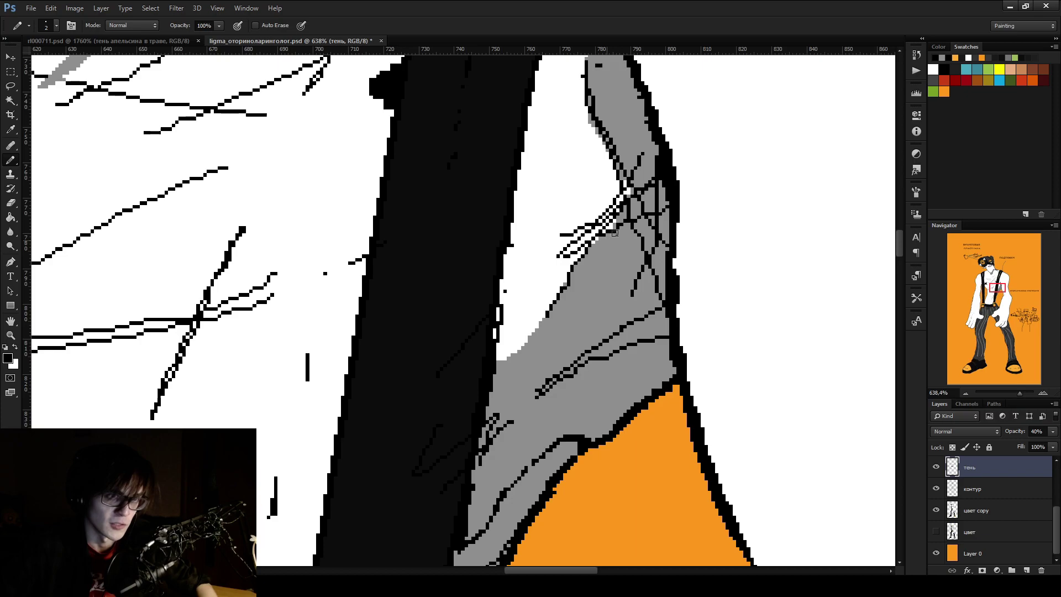
{"action": "key", "text": "e"}
{"action": "key", "text": "b"}
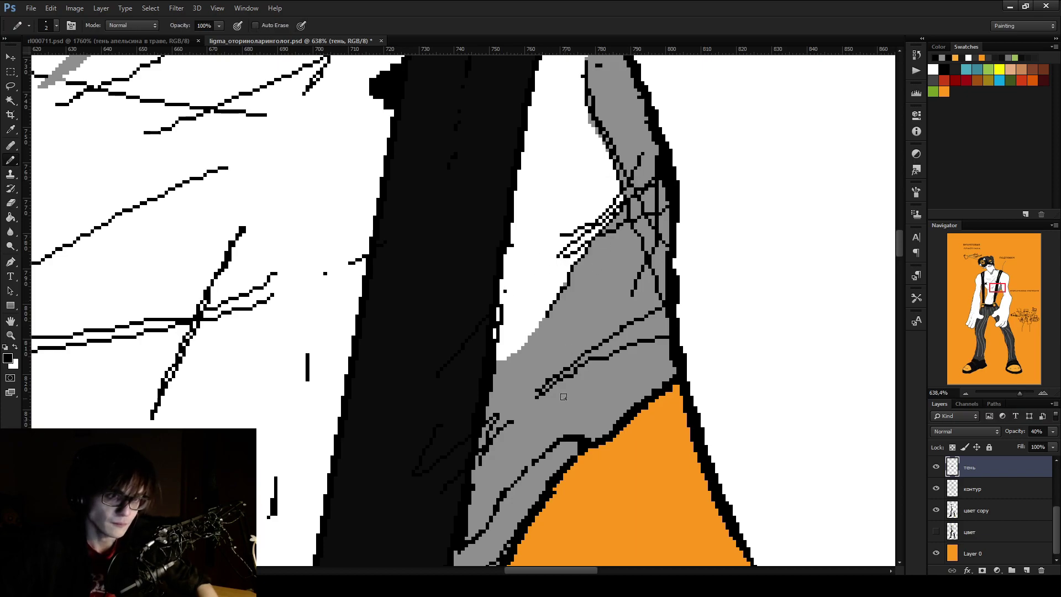
Pencil a small grey shadow on the waist beside the left suspender fastener, just above the waistband
{"action": "scroll", "coordinate": [558, 406], "scroll_direction": "down", "scroll_amount": 8}
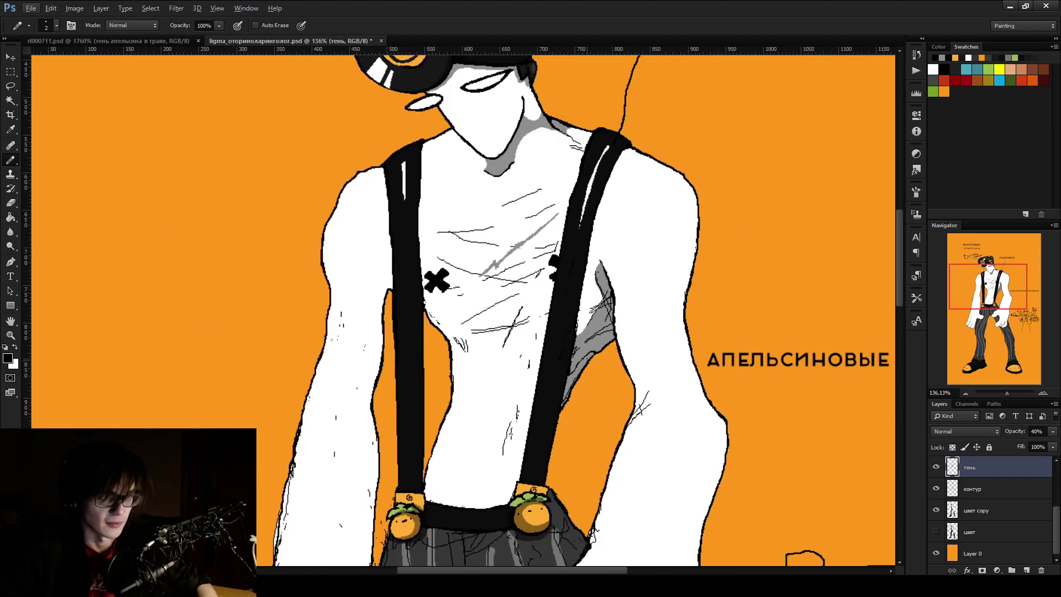
{"action": "scroll", "coordinate": [497, 435], "scroll_direction": "down", "scroll_amount": 3}
{"action": "scroll", "coordinate": [497, 434], "scroll_direction": "up", "scroll_amount": 4}
{"action": "scroll", "coordinate": [475, 434], "scroll_direction": "up", "scroll_amount": 3}
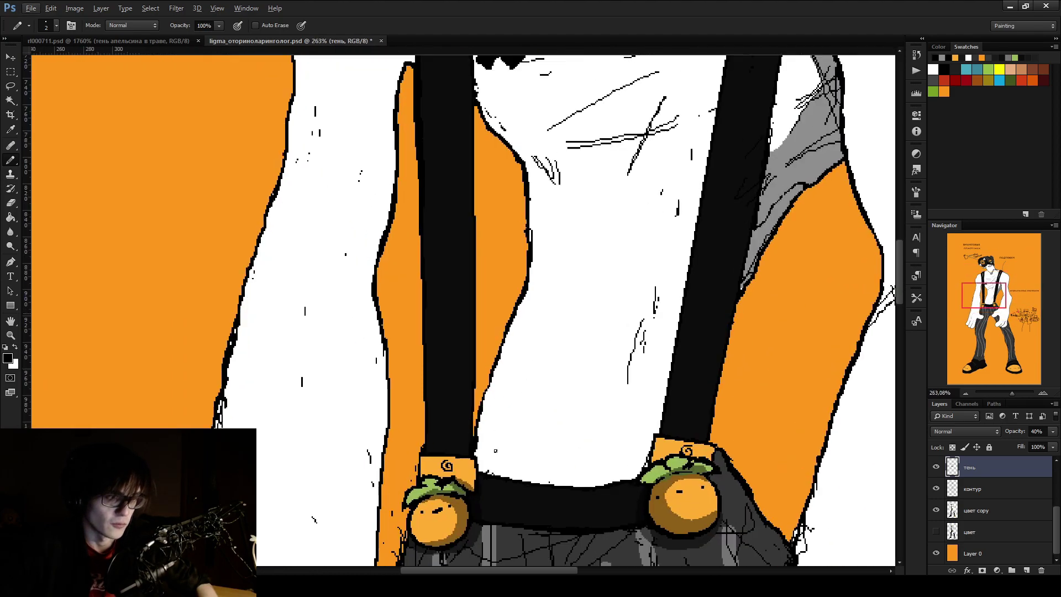
{"action": "scroll", "coordinate": [461, 481], "scroll_direction": "up", "scroll_amount": 2}
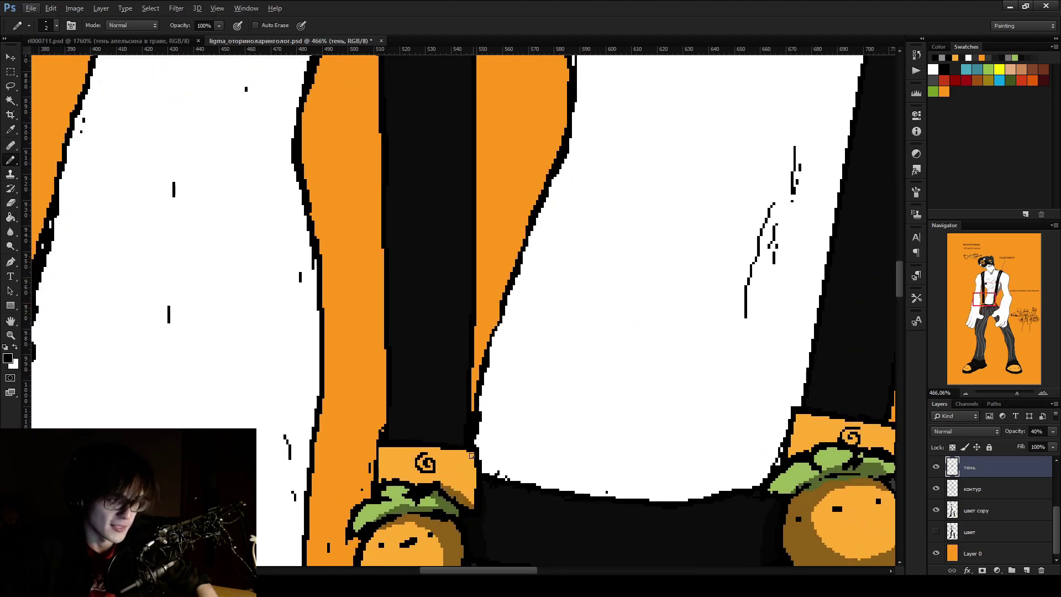
{"action": "key", "text": "alt"}
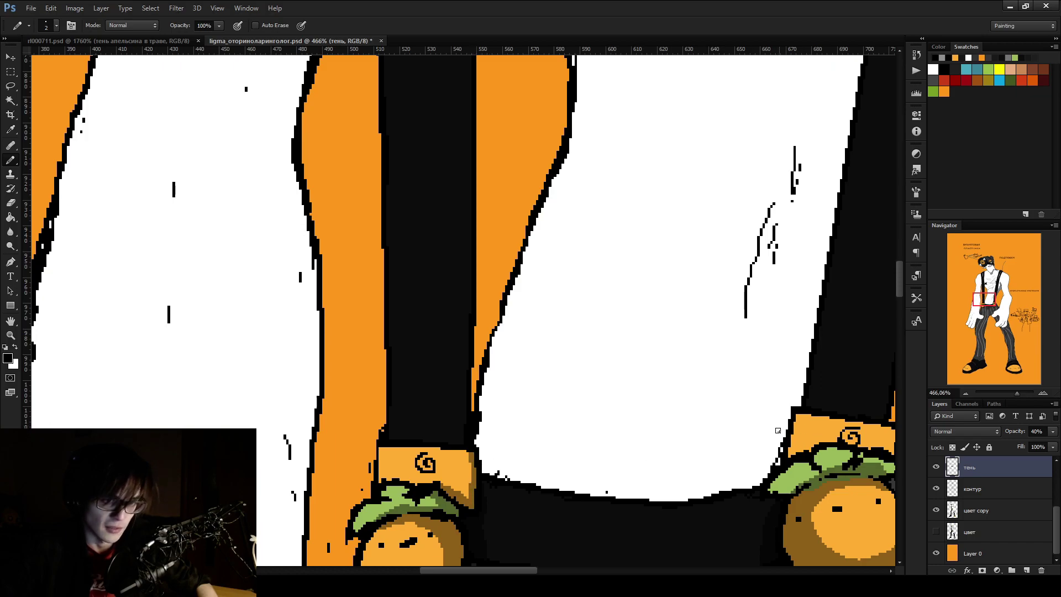
{"action": "left_click_drag", "start_coordinate": [485, 468], "coordinate": [481, 445]}
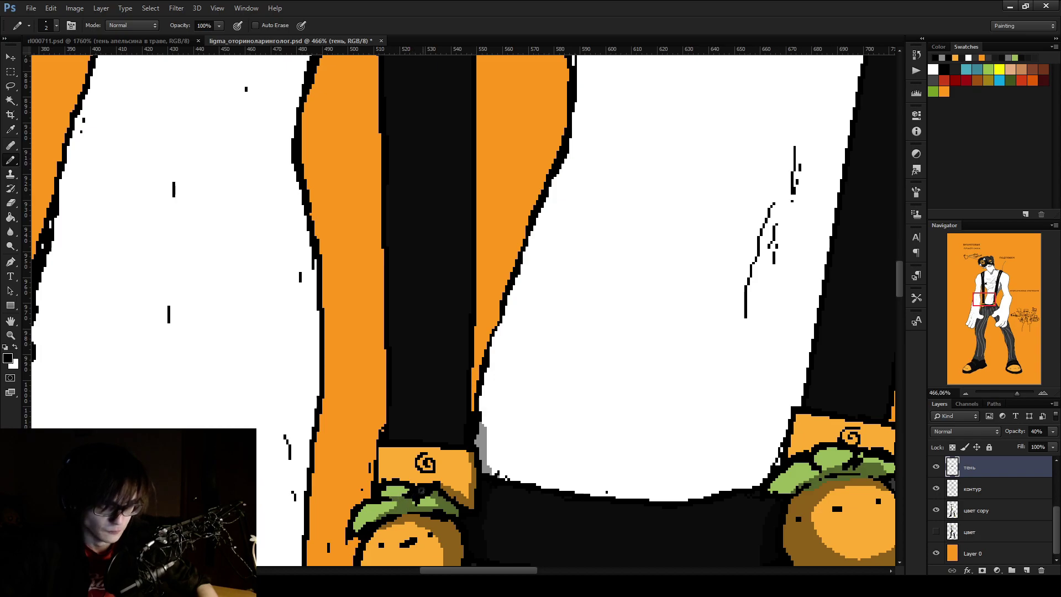
Shade the leaves and the lower right corner of the orange clasp on the right suspender fastener
{"action": "scroll", "coordinate": [416, 493], "scroll_direction": "down", "scroll_amount": 3}
{"action": "scroll", "coordinate": [642, 431], "scroll_direction": "up", "scroll_amount": 5}
{"action": "left_click_drag", "start_coordinate": [643, 432], "coordinate": [631, 432]}
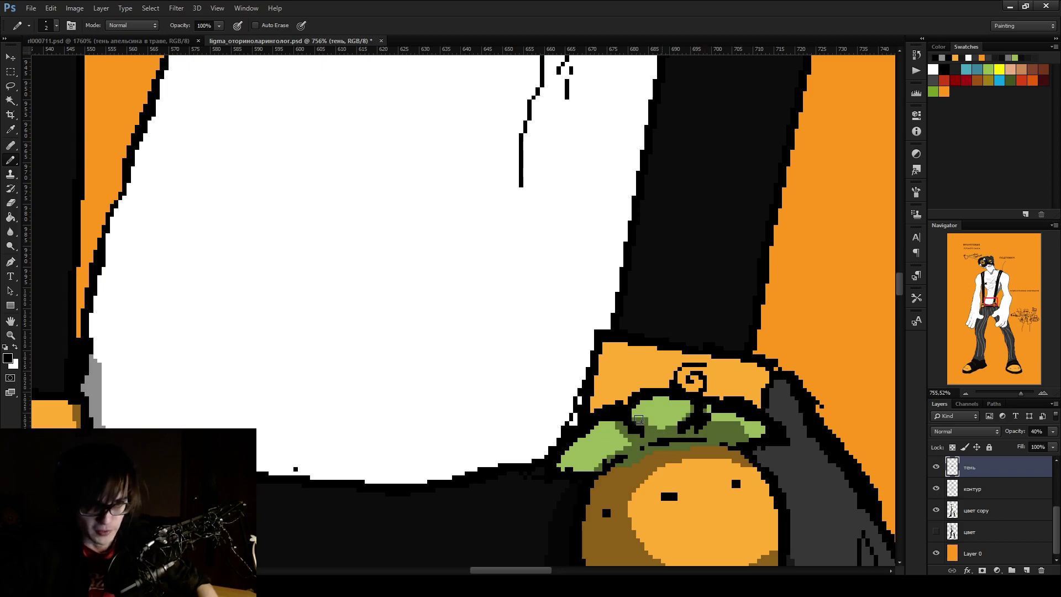
{"action": "left_click_drag", "start_coordinate": [654, 426], "coordinate": [698, 403]}
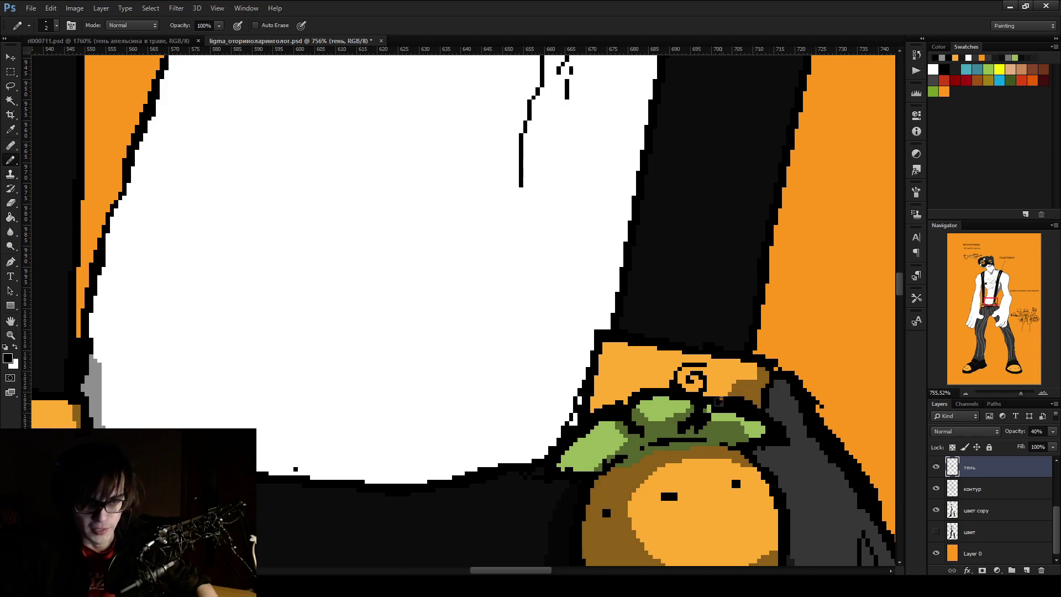
{"action": "scroll", "coordinate": [741, 347], "scroll_direction": "down", "scroll_amount": 3}
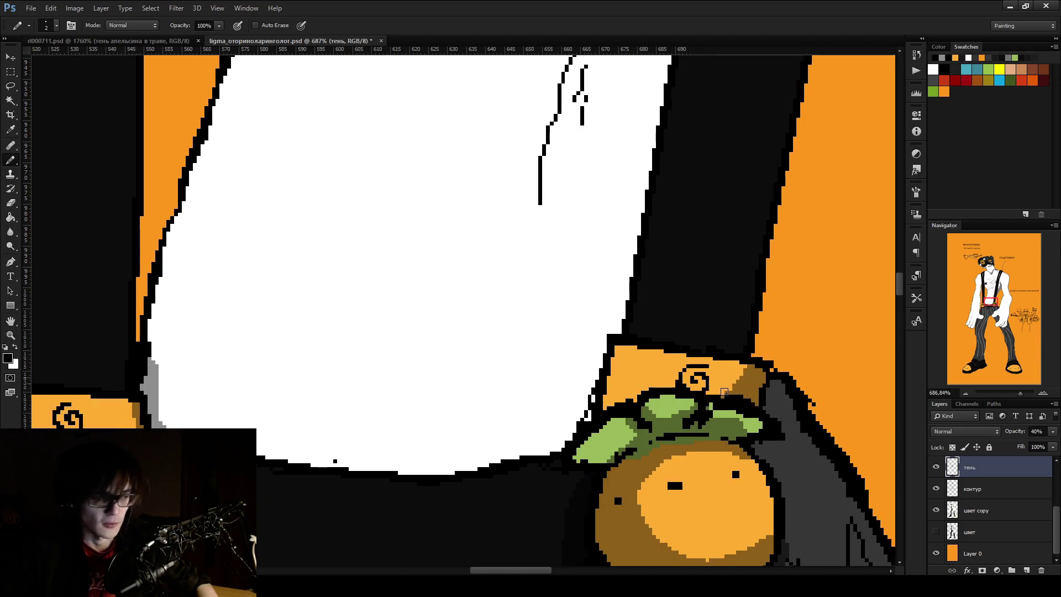
Try a broad 32 px Pencil shadow down the left side of the torso, from the suspender to the waistband
{"action": "scroll", "coordinate": [511, 406], "scroll_direction": "down", "scroll_amount": 3}
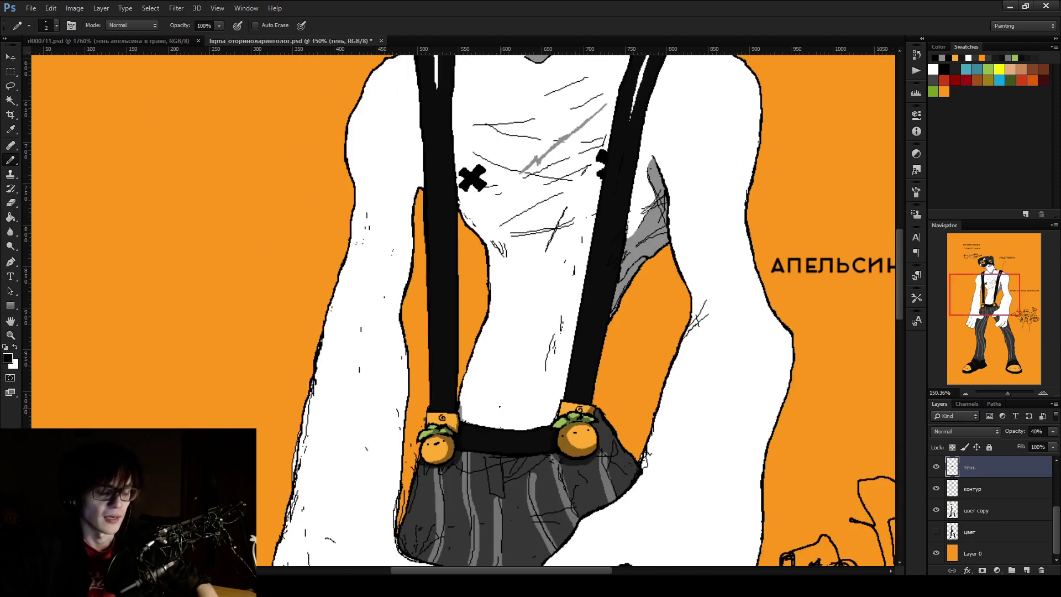
{"action": "scroll", "coordinate": [486, 412], "scroll_direction": "down", "scroll_amount": 1}
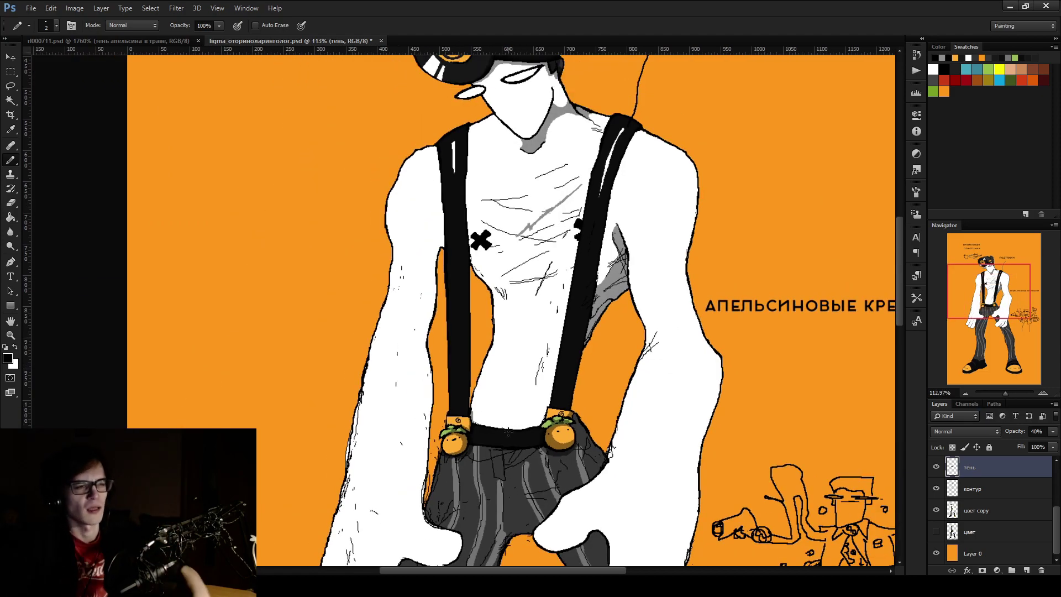
{"action": "scroll", "coordinate": [515, 423], "scroll_direction": "down", "scroll_amount": 2}
{"action": "scroll", "coordinate": [515, 399], "scroll_direction": "up", "scroll_amount": 1}
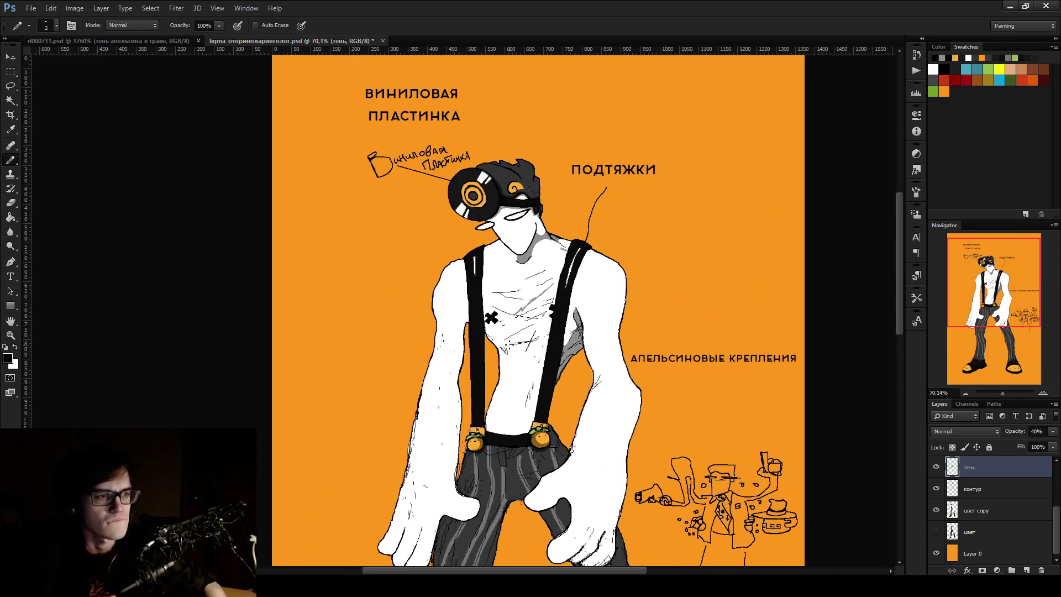
{"action": "scroll", "coordinate": [514, 399], "scroll_direction": "up", "scroll_amount": 2}
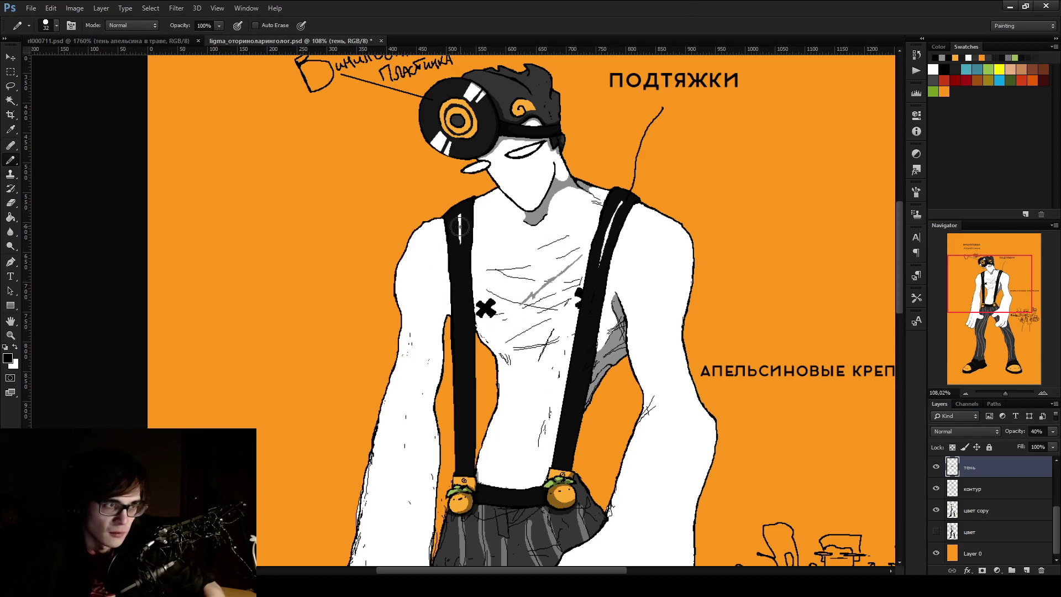
{"action": "mouse_move", "coordinate": [462, 263]}
{"action": "left_mouse_down"}
{"action": "mouse_move", "coordinate": [473, 319]}
{"action": "mouse_move", "coordinate": [506, 383]}
{"action": "mouse_move", "coordinate": [474, 474]}
{"action": "left_mouse_up"}
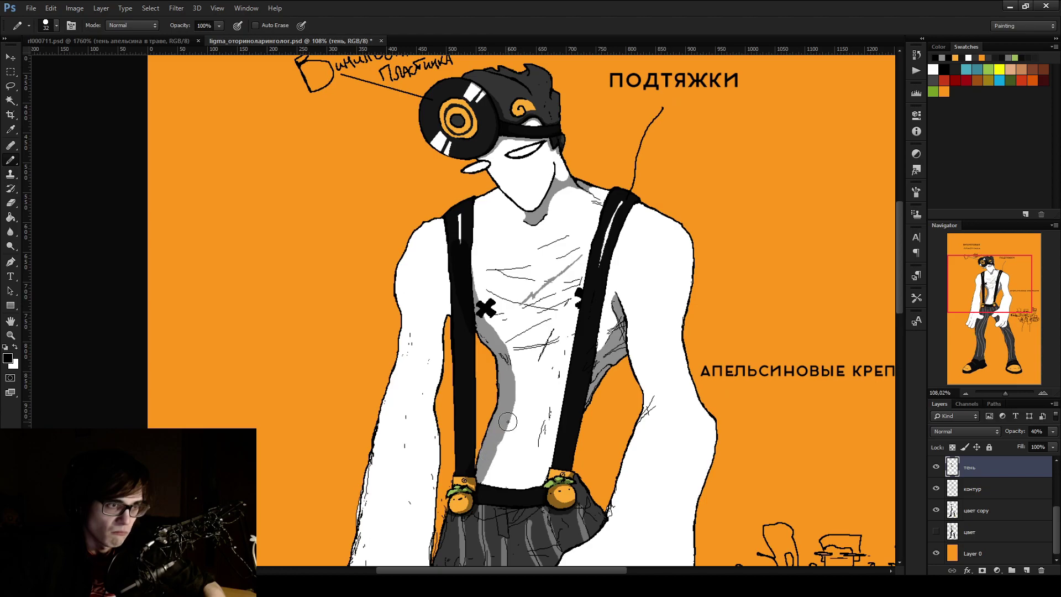
Pencil a grey shadow along the outer edge of the right suspender, from the armpit up to the shoulder
{"action": "mouse_move", "coordinate": [619, 254]}
{"action": "left_mouse_down"}
{"action": "mouse_move", "coordinate": [597, 301]}
{"action": "mouse_move", "coordinate": [572, 464]}
{"action": "left_mouse_up"}
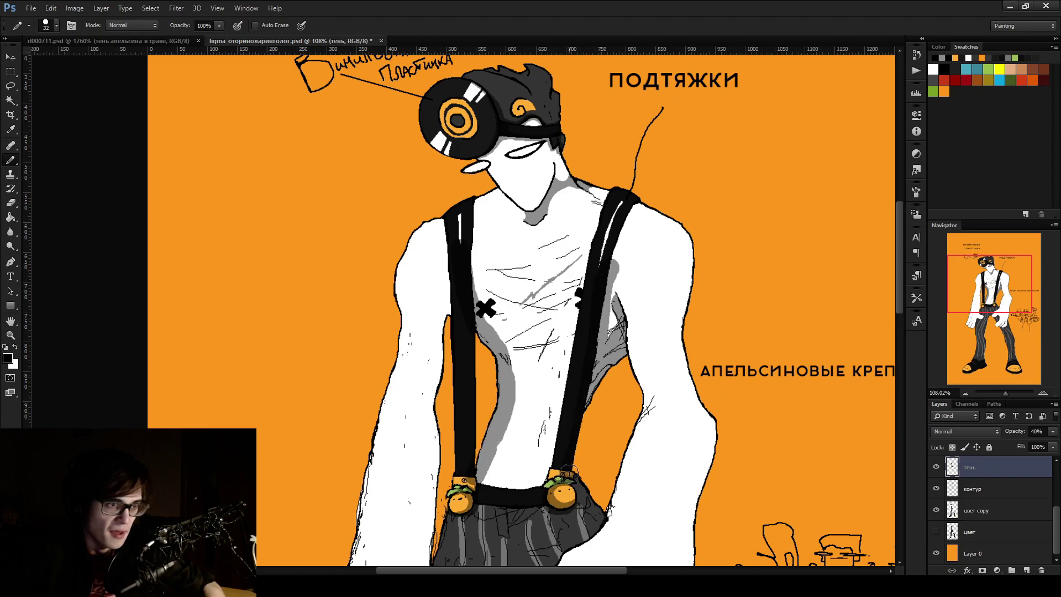
{"action": "left_click_drag", "start_coordinate": [609, 248], "coordinate": [635, 199]}
{"action": "scroll", "coordinate": [657, 253], "scroll_direction": "down", "scroll_amount": 3}
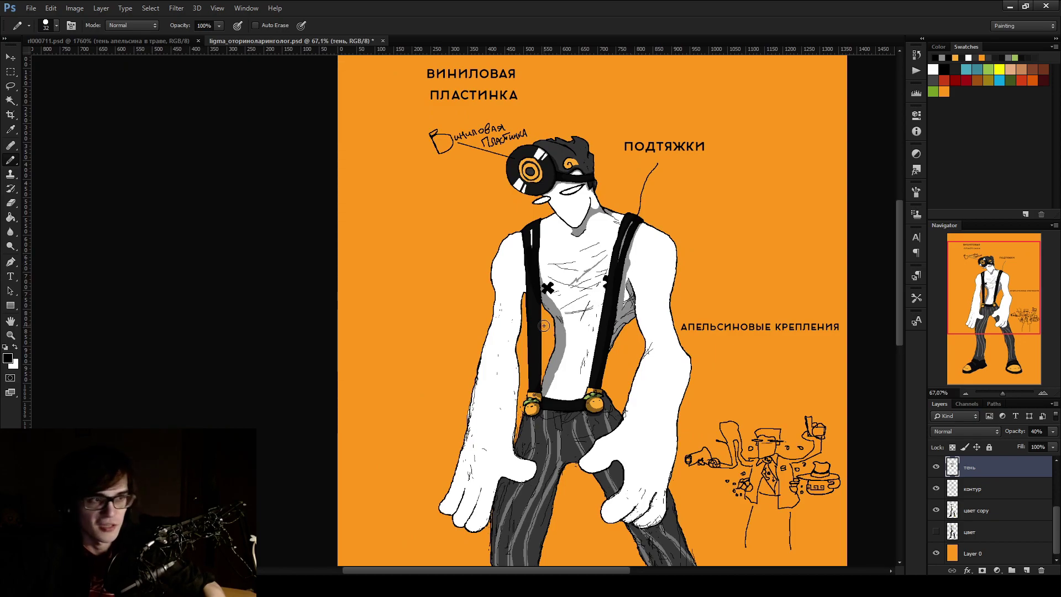
Erase the broad shadow along the left side of the torso
{"action": "scroll", "coordinate": [545, 326], "scroll_direction": "up", "scroll_amount": 3}
{"action": "key", "text": "e"}
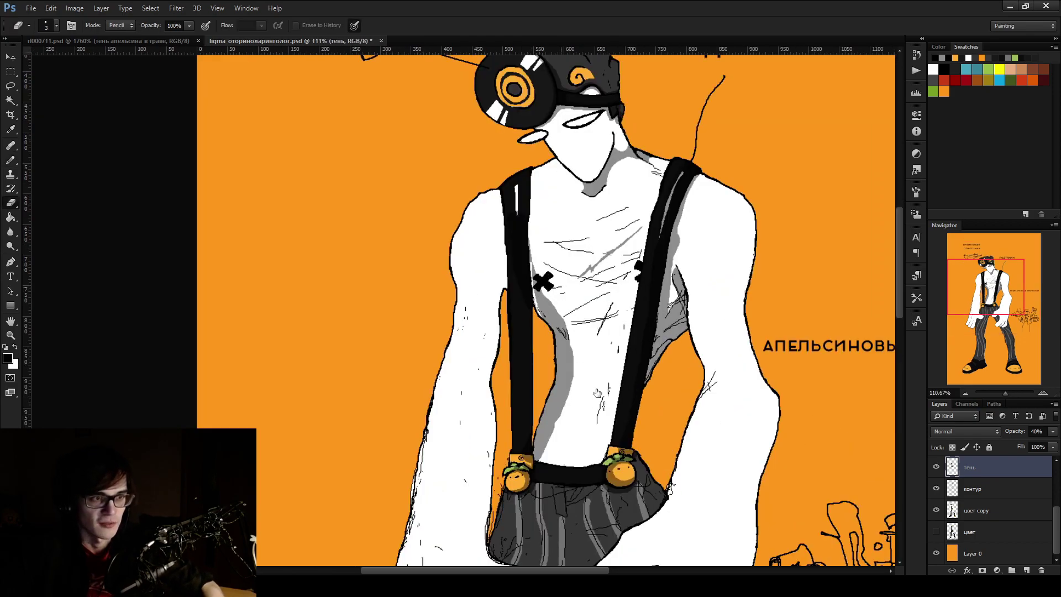
{"action": "mouse_move", "coordinate": [530, 226]}
{"action": "left_mouse_down"}
{"action": "mouse_move", "coordinate": [554, 411]}
{"action": "mouse_move", "coordinate": [564, 359]}
{"action": "mouse_move", "coordinate": [531, 428]}
{"action": "mouse_move", "coordinate": [541, 456]}
{"action": "mouse_move", "coordinate": [534, 433]}
{"action": "left_mouse_up"}
{"action": "key", "text": "b"}
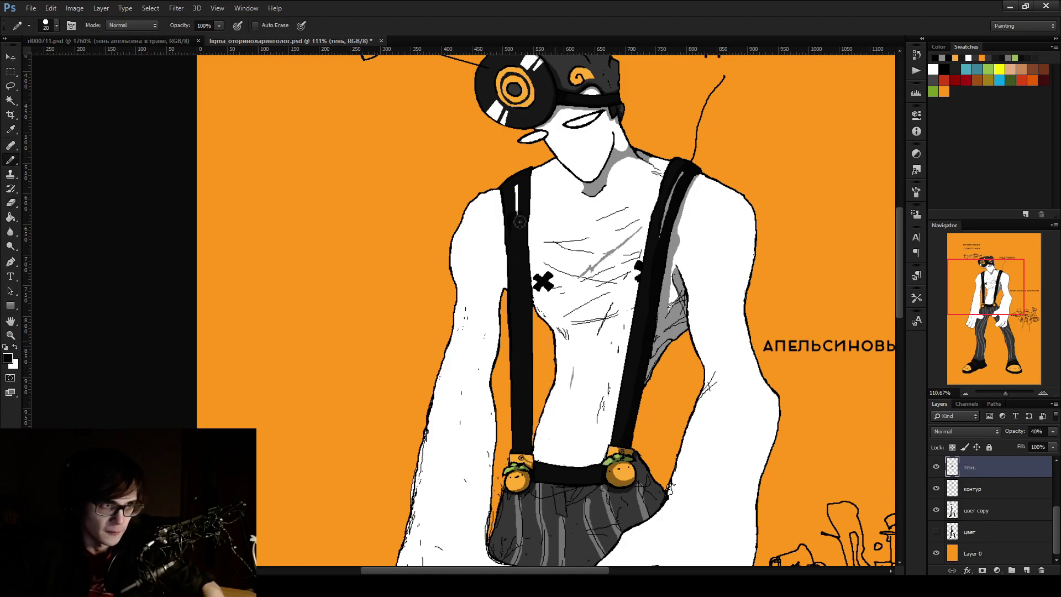
Try a narrower 20 px Pencil shadow down the left side of the torso, then undo it
{"action": "mouse_move", "coordinate": [523, 252]}
{"action": "left_mouse_down"}
{"action": "mouse_move", "coordinate": [569, 355]}
{"action": "mouse_move", "coordinate": [567, 399]}
{"action": "mouse_move", "coordinate": [540, 436]}
{"action": "left_mouse_up"}
{"action": "scroll", "coordinate": [553, 376], "scroll_direction": "down", "scroll_amount": 3}
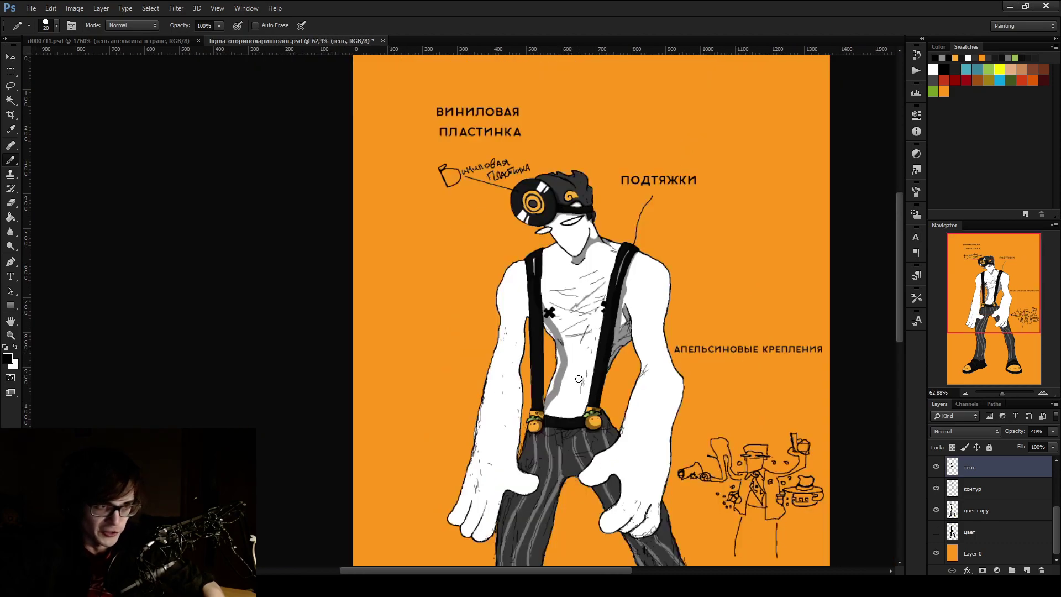
{"action": "scroll", "coordinate": [579, 378], "scroll_direction": "up", "scroll_amount": 2}
{"action": "key", "text": "ctrl+z"}
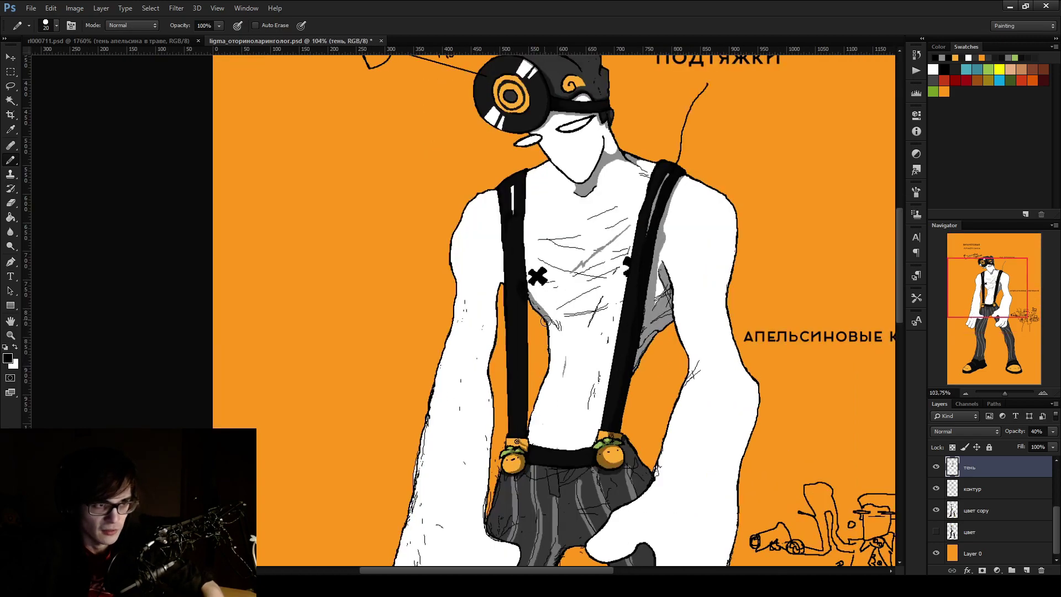
{"action": "scroll", "coordinate": [529, 439], "scroll_direction": "down", "scroll_amount": 2}
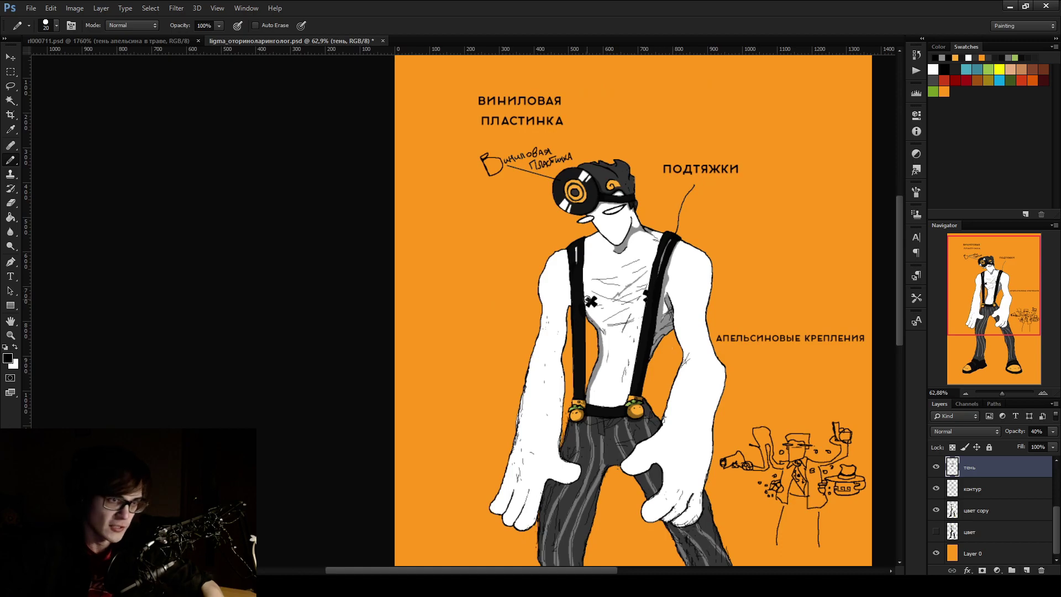
Pencil a thin shadow along the left flank and extend it inward beneath the lower rib line
{"action": "scroll", "coordinate": [580, 382], "scroll_direction": "up", "scroll_amount": 3}
{"action": "scroll", "coordinate": [598, 265], "scroll_direction": "up", "scroll_amount": 2}
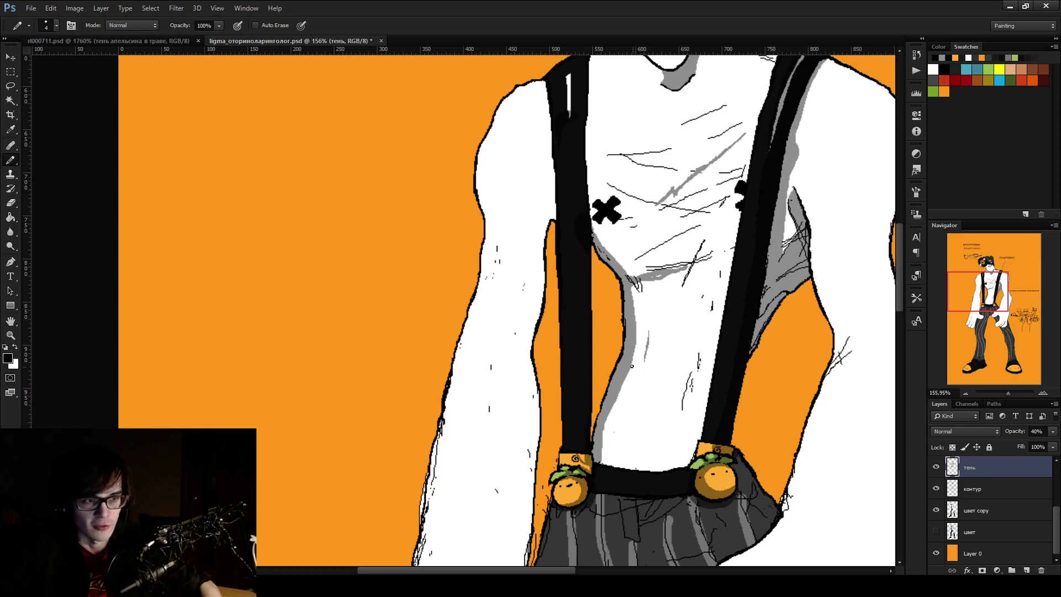
{"action": "scroll", "coordinate": [632, 375], "scroll_direction": "up", "scroll_amount": 3}
{"action": "left_click_drag", "start_coordinate": [705, 244], "coordinate": [745, 233]}
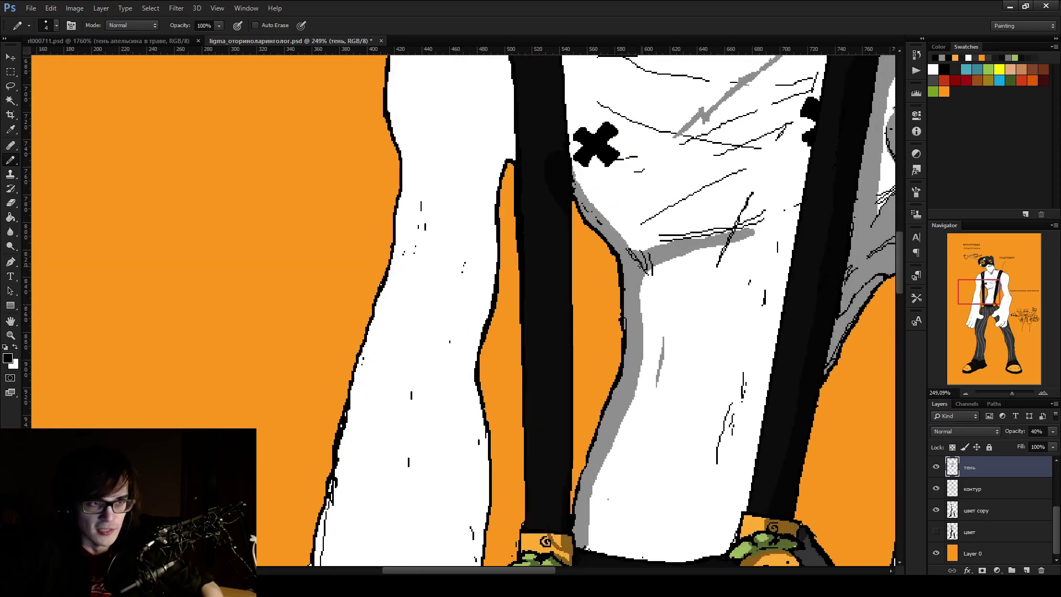
Fill out the left flank shadow down to the waistband beside the left suspender fastener
{"action": "scroll", "coordinate": [644, 255], "scroll_direction": "down", "scroll_amount": 4}
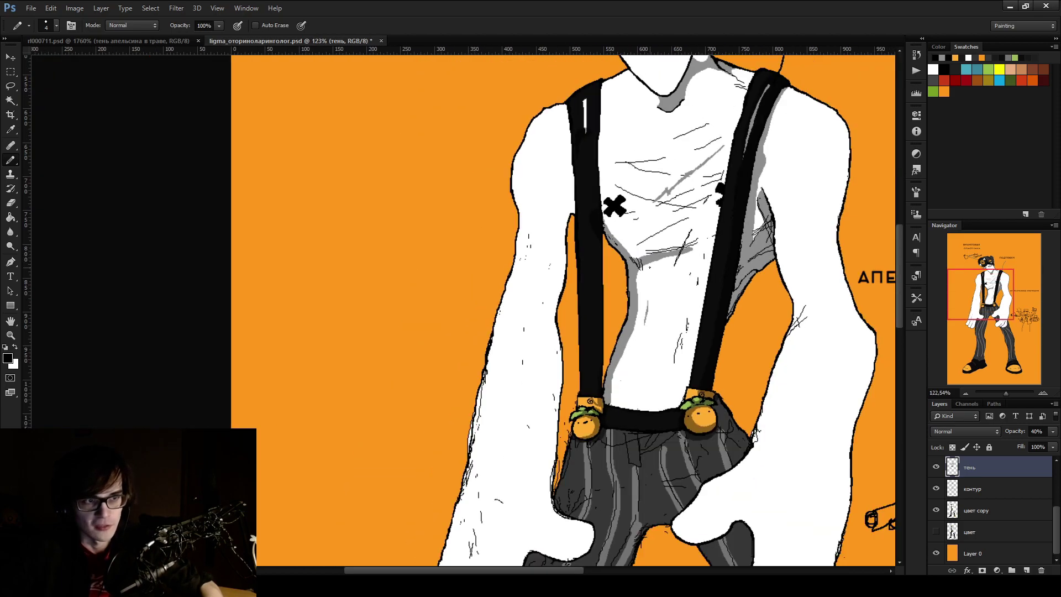
{"action": "scroll", "coordinate": [646, 283], "scroll_direction": "up", "scroll_amount": 3}
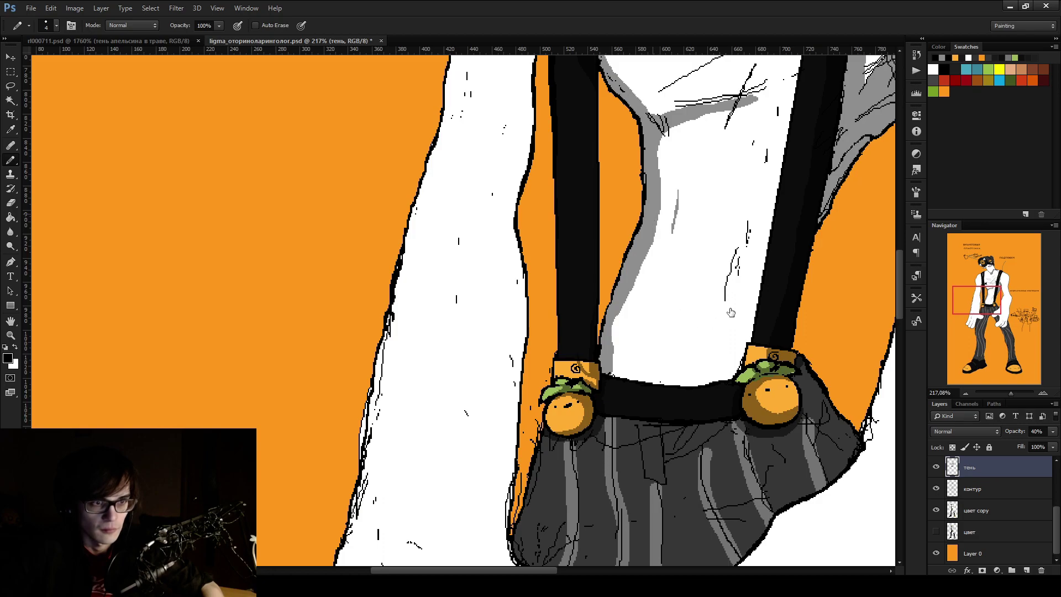
{"action": "left_click_drag", "start_coordinate": [619, 297], "coordinate": [610, 358]}
{"action": "key", "text": "e"}
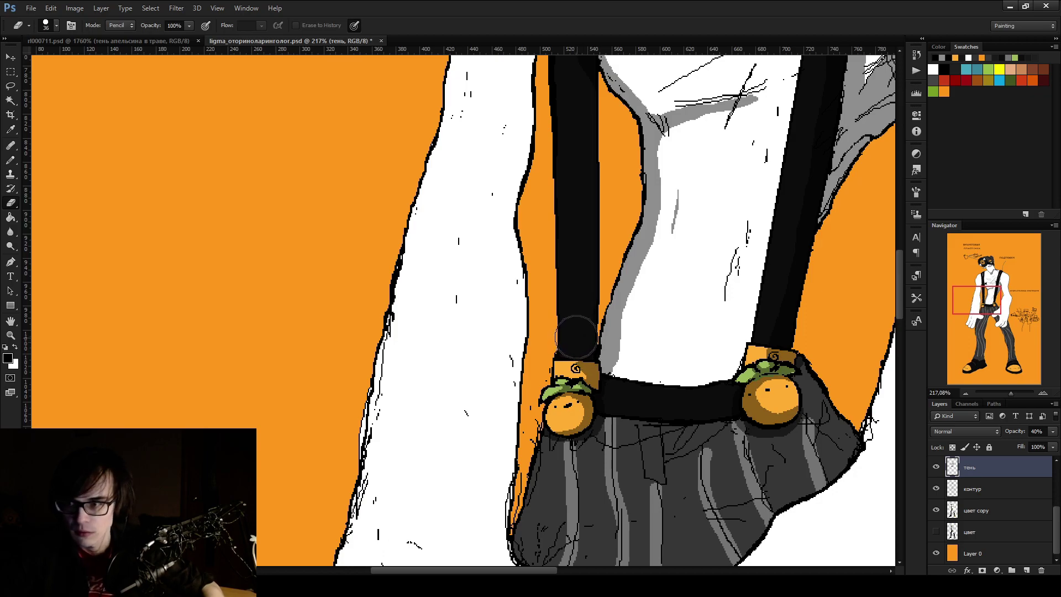
{"action": "scroll", "coordinate": [531, 276], "scroll_direction": "down", "scroll_amount": 3}
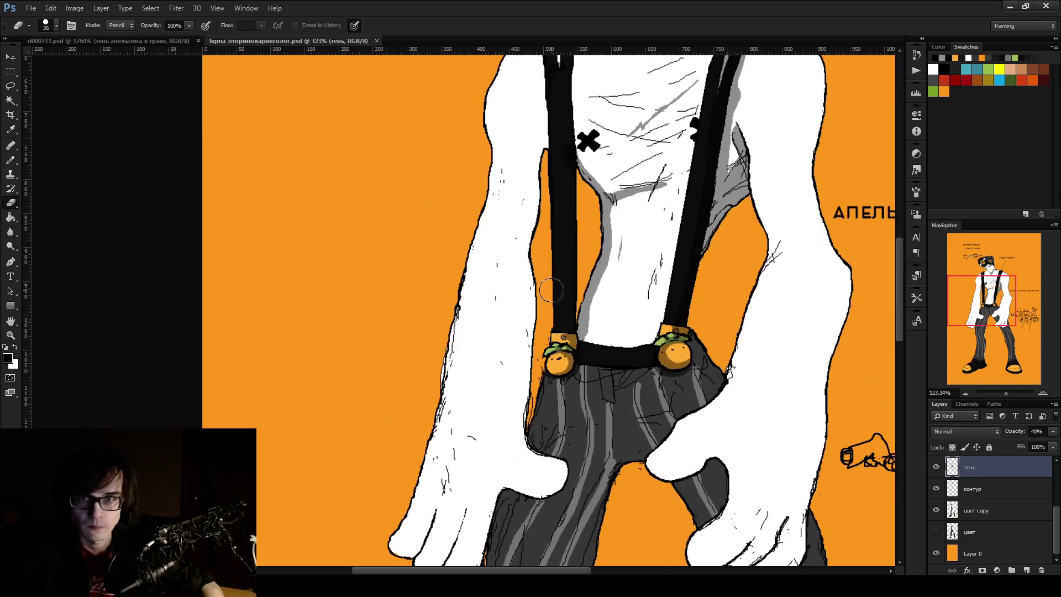
{"action": "scroll", "coordinate": [551, 290], "scroll_direction": "down", "scroll_amount": 2}
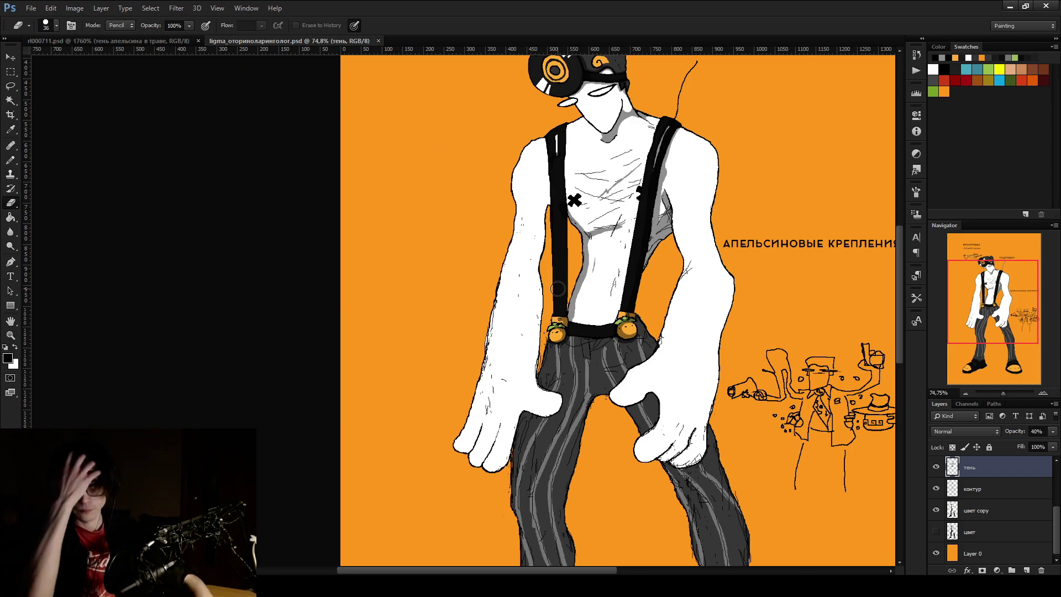
Try broad 12 px Pencil shadow marks across the lower chest, then undo them
{"action": "scroll", "coordinate": [566, 239], "scroll_direction": "up", "scroll_amount": 3}
{"action": "key", "text": "b"}
{"action": "left_click_drag", "start_coordinate": [560, 252], "coordinate": [622, 226]}
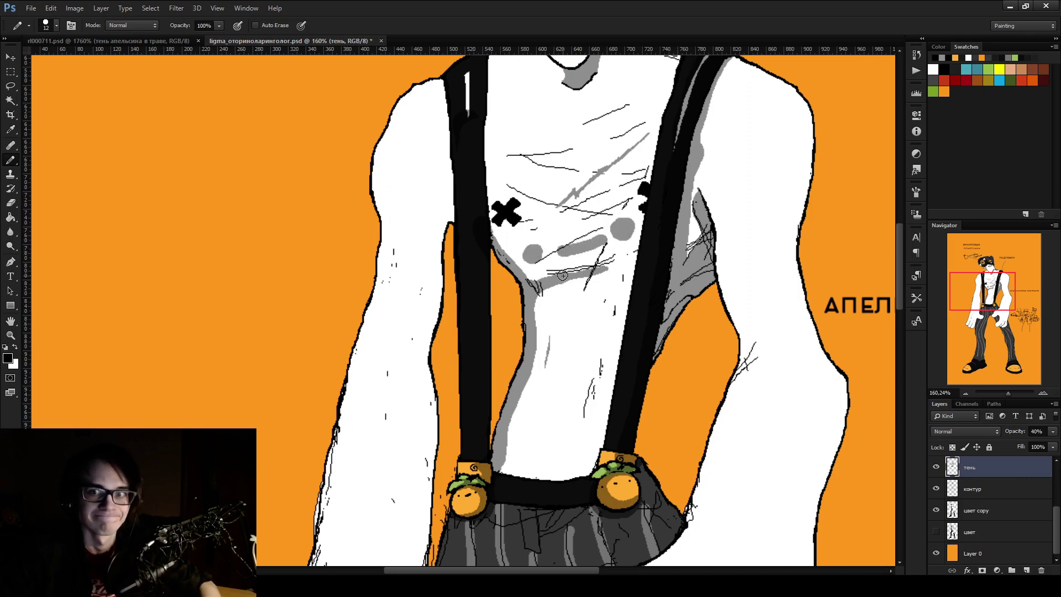
{"action": "key", "text": "ctrl+alt+z"}
{"action": "key", "text": "ctrl+alt+z"}
{"action": "key", "text": "ctrl+alt+z"}
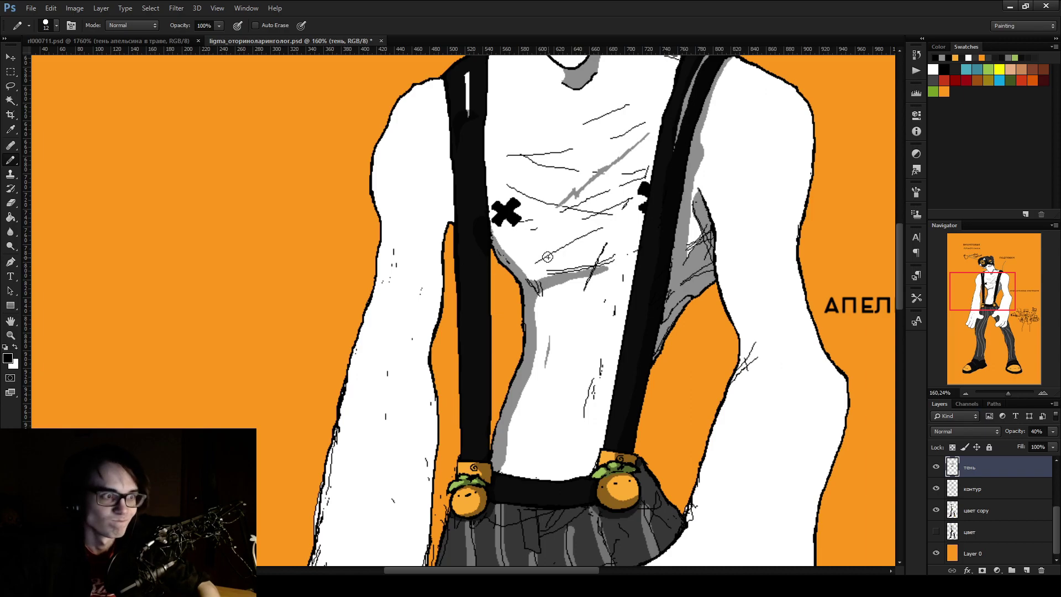
Thicken the shadow under the rib line with the Pencil and trim its inner end to a taper with the Eraser
{"action": "scroll", "coordinate": [613, 264], "scroll_direction": "up", "scroll_amount": 5}
{"action": "left_click", "coordinate": [608, 262]}
{"action": "key", "text": "e"}
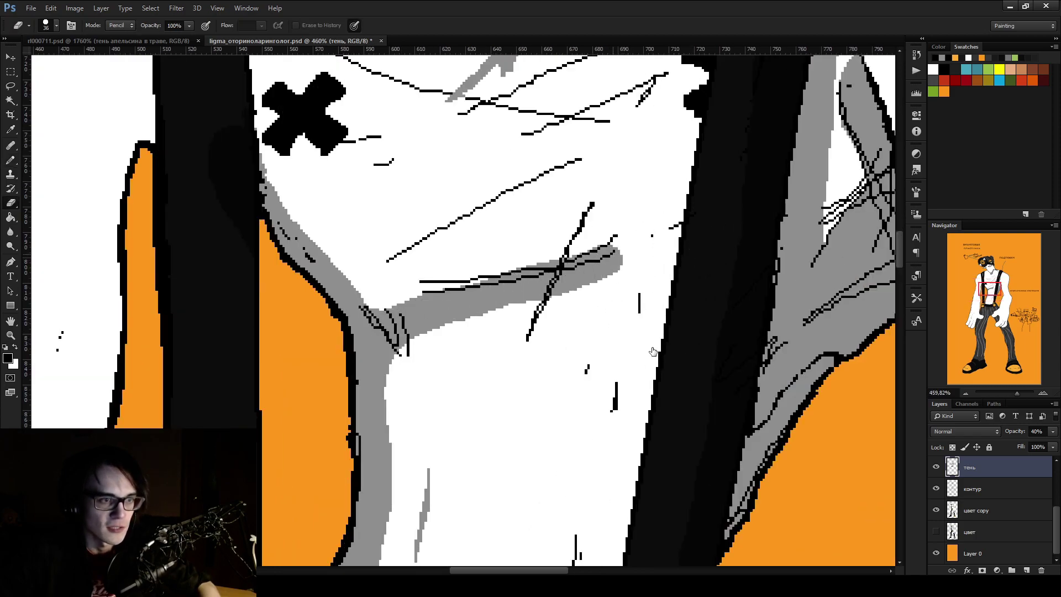
{"action": "left_click_drag", "start_coordinate": [561, 249], "coordinate": [653, 232]}
{"action": "key", "text": "b"}
{"action": "mouse_move", "coordinate": [552, 276]}
{"action": "left_mouse_down"}
{"action": "mouse_move", "coordinate": [591, 260]}
{"action": "mouse_move", "coordinate": [628, 263]}
{"action": "mouse_move", "coordinate": [559, 287]}
{"action": "left_mouse_up"}
{"action": "key", "text": "e"}
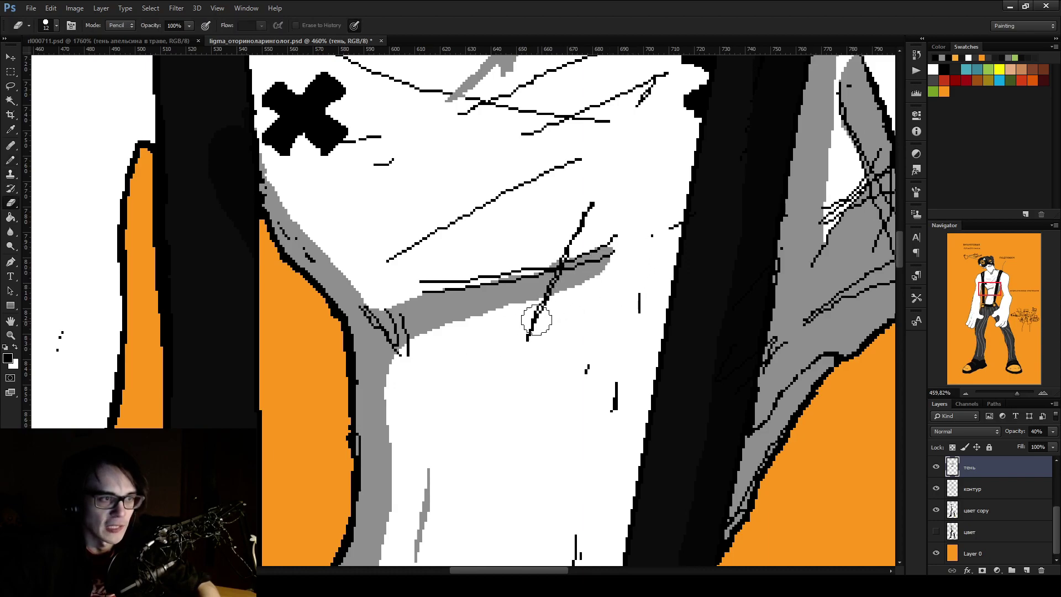
Widen the shadow at the left ribs and extend it up along the suspender to the X mark on the chest
{"action": "key", "text": "b"}
{"action": "mouse_move", "coordinate": [378, 323]}
{"action": "left_mouse_down"}
{"action": "mouse_move", "coordinate": [293, 232]}
{"action": "mouse_move", "coordinate": [254, 138]}
{"action": "left_mouse_up"}
{"action": "key", "text": "e"}
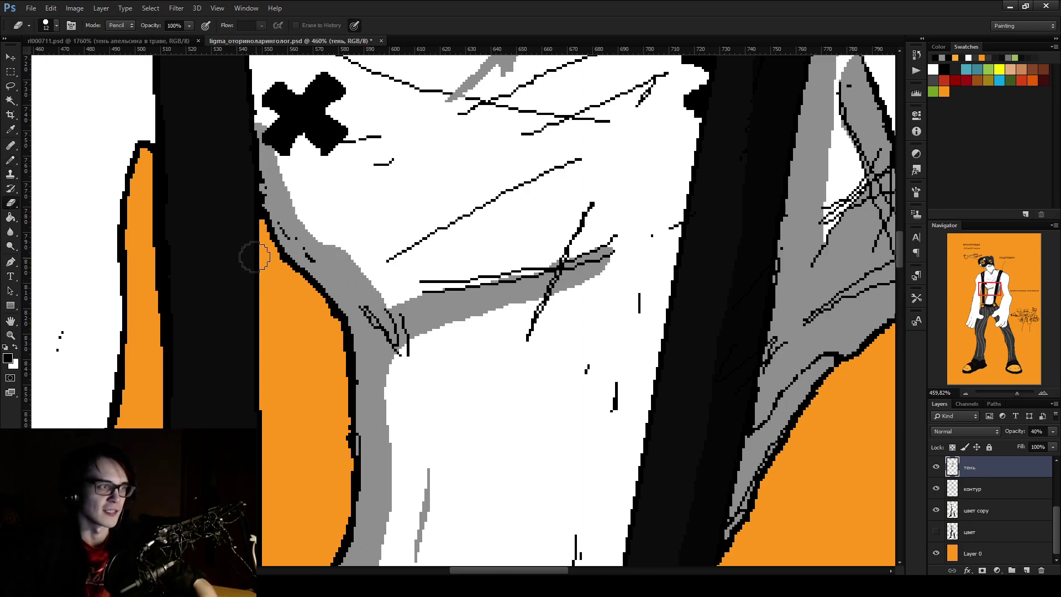
{"action": "scroll", "coordinate": [253, 255], "scroll_direction": "down", "scroll_amount": 3}
{"action": "scroll", "coordinate": [608, 246], "scroll_direction": "up", "scroll_amount": 3}
{"action": "left_click", "coordinate": [568, 269]}
Widen the right suspender's shadow up to the shoulder line and erase the bulge along its outer edge
{"action": "scroll", "coordinate": [592, 307], "scroll_direction": "down", "scroll_amount": 3}
{"action": "scroll", "coordinate": [592, 308], "scroll_direction": "down", "scroll_amount": 3}
{"action": "key", "text": "b"}
{"action": "scroll", "coordinate": [600, 227], "scroll_direction": "up", "scroll_amount": 2}
{"action": "scroll", "coordinate": [600, 227], "scroll_direction": "up", "scroll_amount": 3}
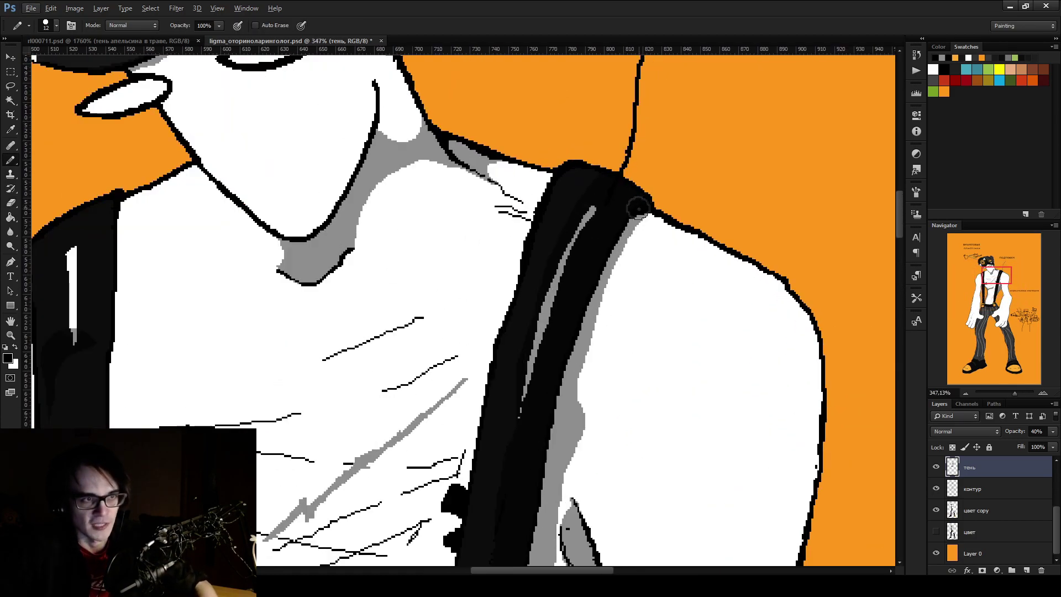
{"action": "mouse_move", "coordinate": [662, 207]}
{"action": "left_mouse_down"}
{"action": "mouse_move", "coordinate": [605, 265]}
{"action": "mouse_move", "coordinate": [569, 403]}
{"action": "left_mouse_up"}
{"action": "key", "text": "e"}
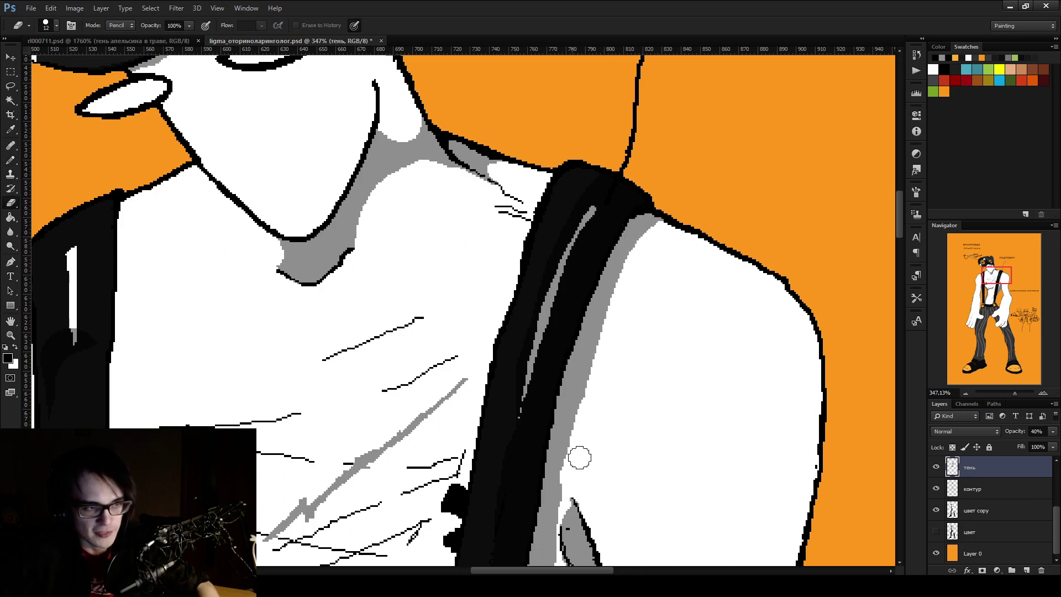
Join the right suspender's shadow to the armpit shadow by filling the upper part of the white gap between them
{"action": "scroll", "coordinate": [636, 379], "scroll_direction": "down", "scroll_amount": 4}
{"action": "key", "text": "b"}
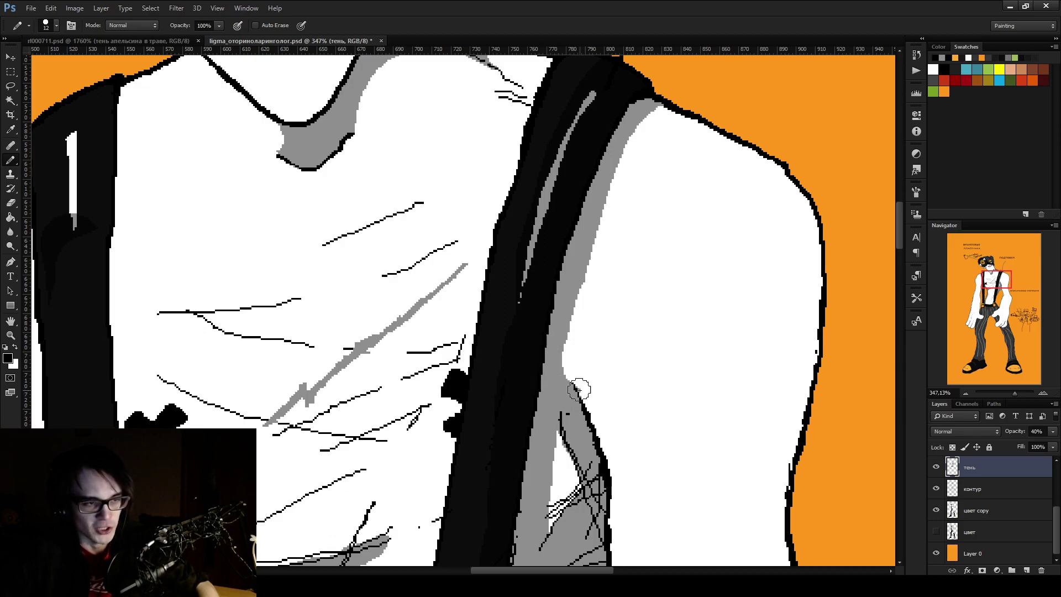
{"action": "scroll", "coordinate": [575, 386], "scroll_direction": "down", "scroll_amount": 3}
{"action": "key", "text": "e"}
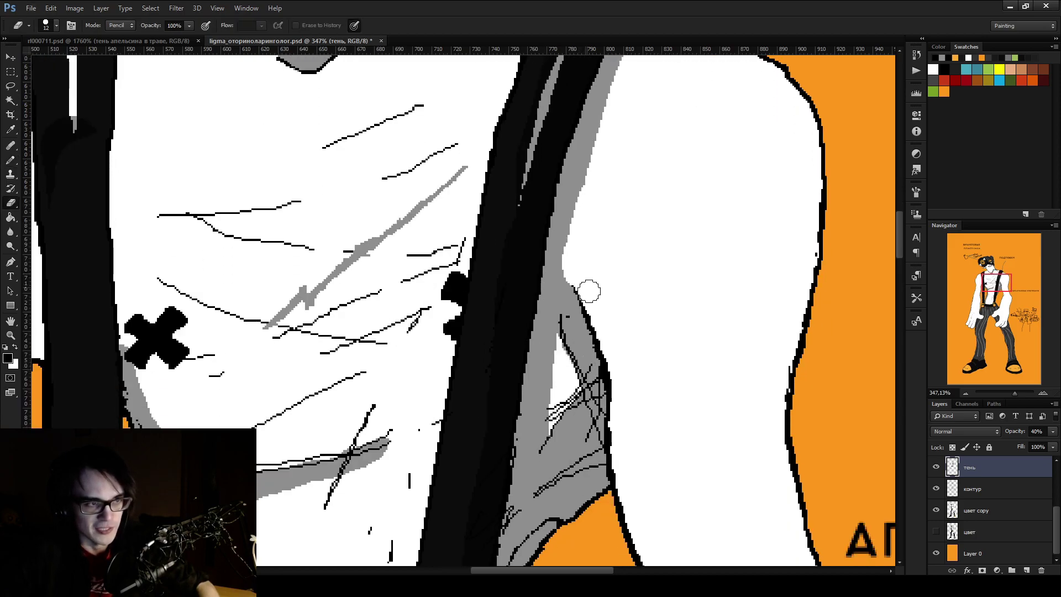
{"action": "left_click_drag", "start_coordinate": [562, 370], "coordinate": [547, 431]}
{"action": "key", "text": "ctrl+z"}
{"action": "key", "text": "b"}
{"action": "left_click_drag", "start_coordinate": [568, 335], "coordinate": [575, 366]}
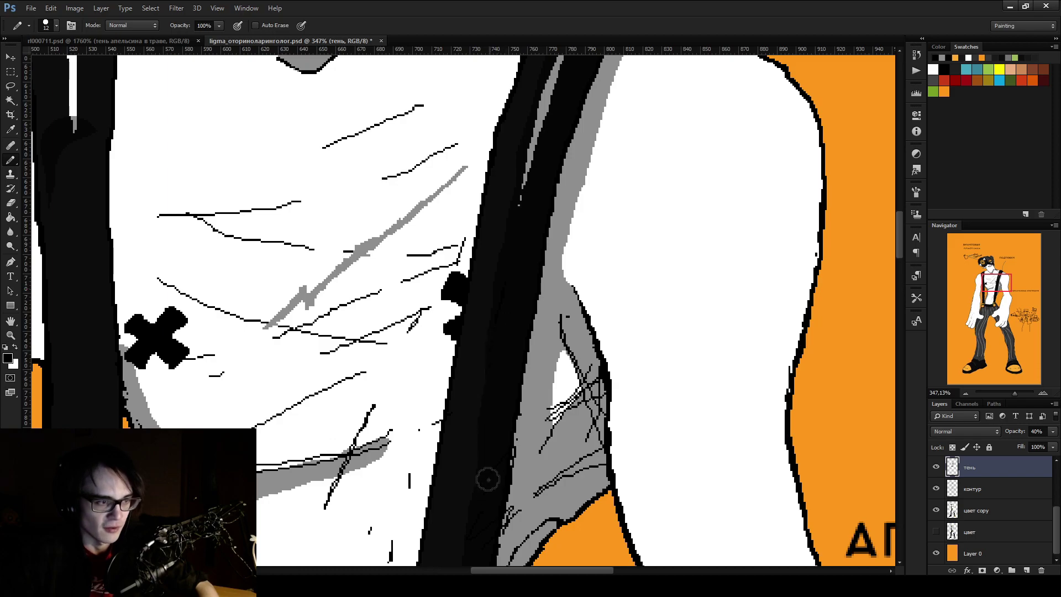
Shape the remaining white gap in the armpit shadow into a rounded oval with the Pencil and Eraser
{"action": "scroll", "coordinate": [541, 261], "scroll_direction": "down", "scroll_amount": 3}
{"action": "mouse_move", "coordinate": [543, 309]}
{"action": "left_mouse_down"}
{"action": "mouse_move", "coordinate": [561, 299]}
{"action": "mouse_move", "coordinate": [553, 307]}
{"action": "left_mouse_up"}
{"action": "key", "text": "e"}
{"action": "left_click_drag", "start_coordinate": [559, 254], "coordinate": [553, 279]}
{"action": "key", "text": "b"}
{"action": "scroll", "coordinate": [534, 247], "scroll_direction": "down", "scroll_amount": 5}
{"action": "scroll", "coordinate": [234, 296], "scroll_direction": "up", "scroll_amount": 8}
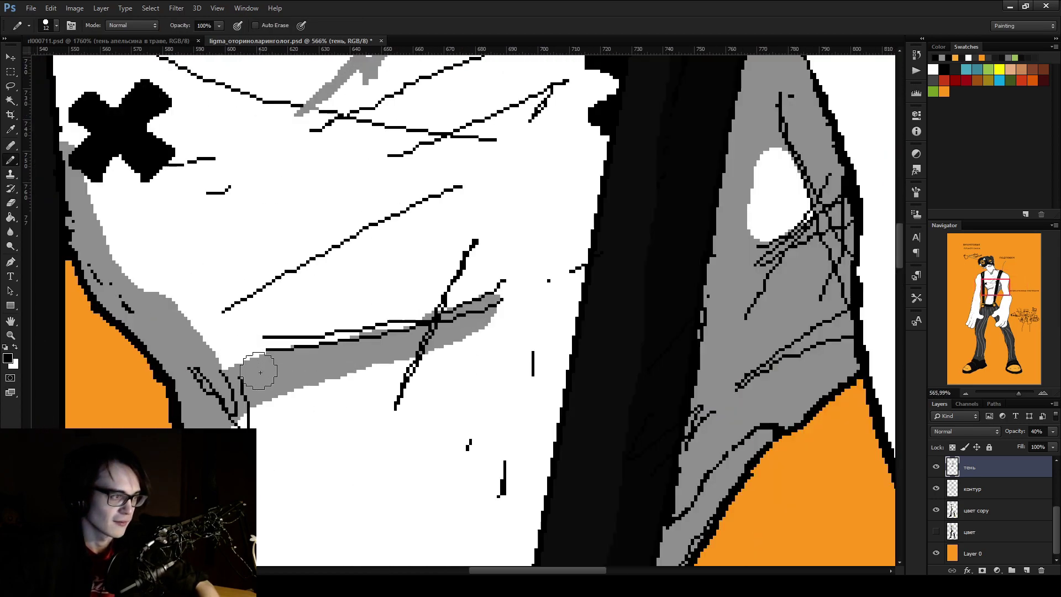
{"action": "key", "text": "ctrl+1"}
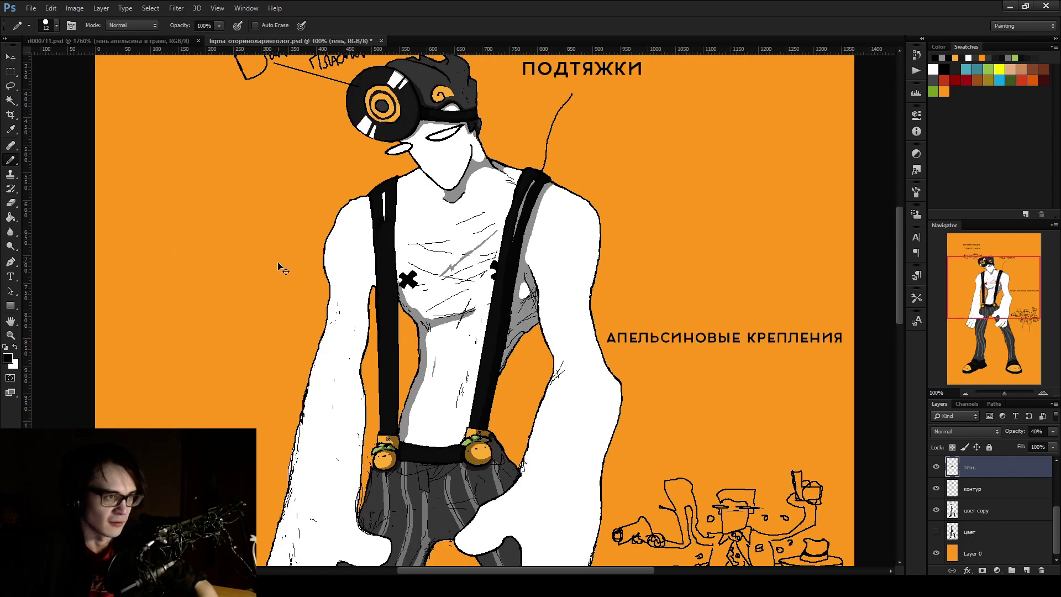
Shorten the rib-line shadow with the Eraser so it tapers to a point before the crossing scar line
{"action": "scroll", "coordinate": [449, 282], "scroll_direction": "up", "scroll_amount": 5}
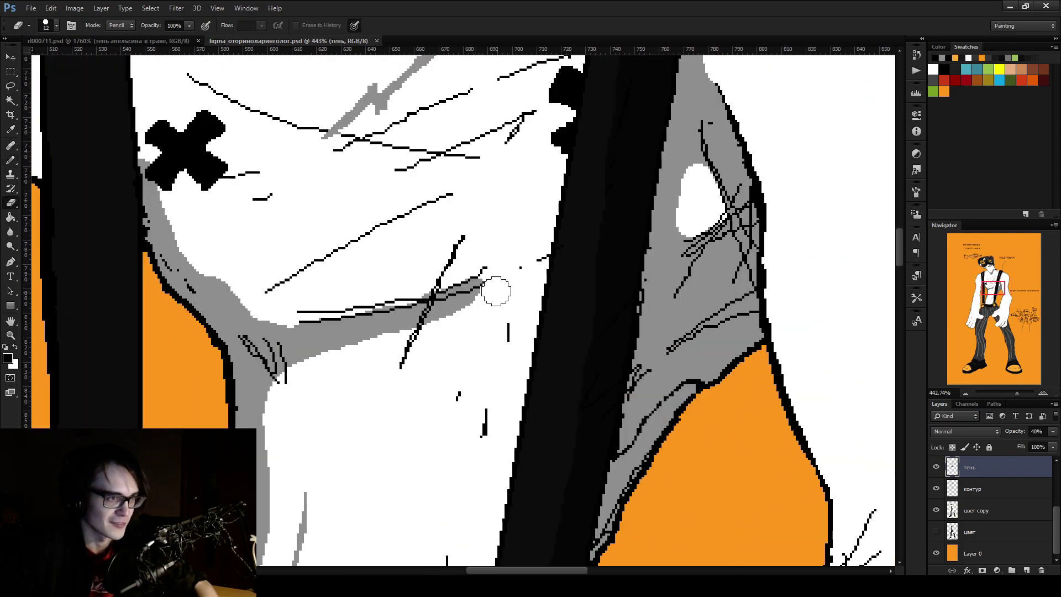
{"action": "key", "text": "e"}
{"action": "mouse_move", "coordinate": [437, 335]}
{"action": "left_mouse_down"}
{"action": "mouse_move", "coordinate": [490, 287]}
{"action": "mouse_move", "coordinate": [434, 280]}
{"action": "mouse_move", "coordinate": [467, 284]}
{"action": "mouse_move", "coordinate": [471, 324]}
{"action": "left_mouse_up"}
{"action": "mouse_move", "coordinate": [374, 282]}
{"action": "left_mouse_down"}
{"action": "mouse_move", "coordinate": [372, 298]}
{"action": "mouse_move", "coordinate": [480, 273]}
{"action": "mouse_move", "coordinate": [487, 299]}
{"action": "mouse_move", "coordinate": [426, 334]}
{"action": "mouse_move", "coordinate": [450, 304]}
{"action": "mouse_move", "coordinate": [396, 338]}
{"action": "mouse_move", "coordinate": [424, 306]}
{"action": "left_mouse_up"}
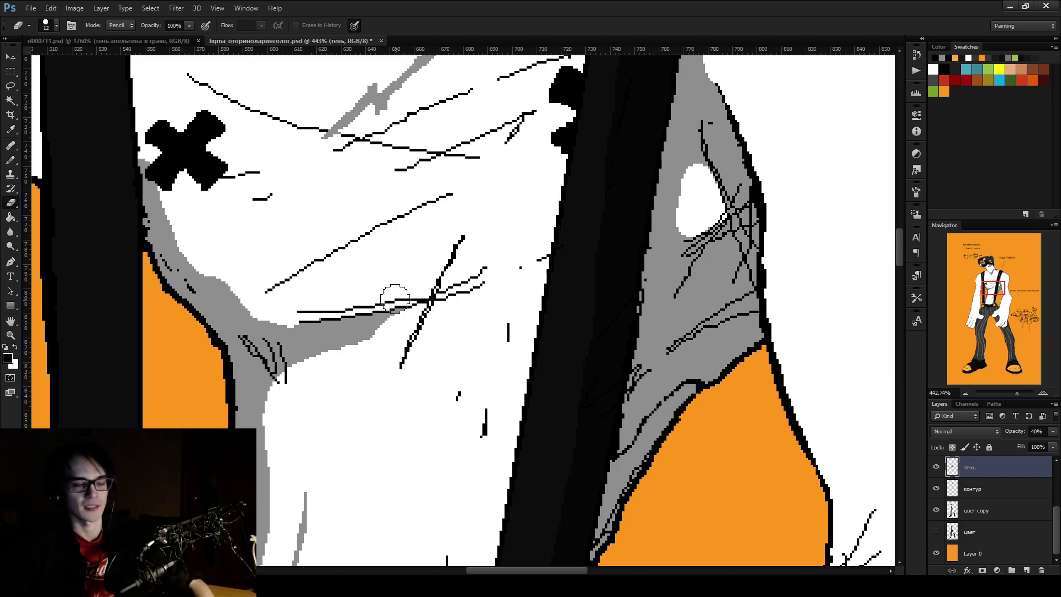
Erase the stray shadow patch on the left suspender around the lower end of its white highlight
{"action": "scroll", "coordinate": [396, 302], "scroll_direction": "down", "scroll_amount": 3}
{"action": "scroll", "coordinate": [264, 235], "scroll_direction": "up", "scroll_amount": 4}
{"action": "key", "text": "b"}
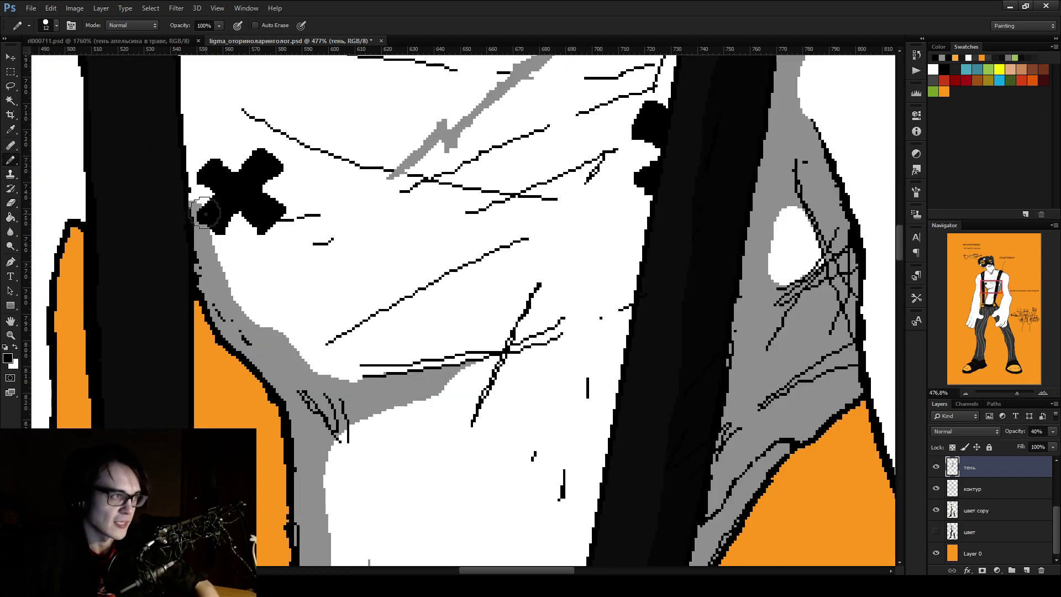
{"action": "scroll", "coordinate": [211, 227], "scroll_direction": "up", "scroll_amount": 3}
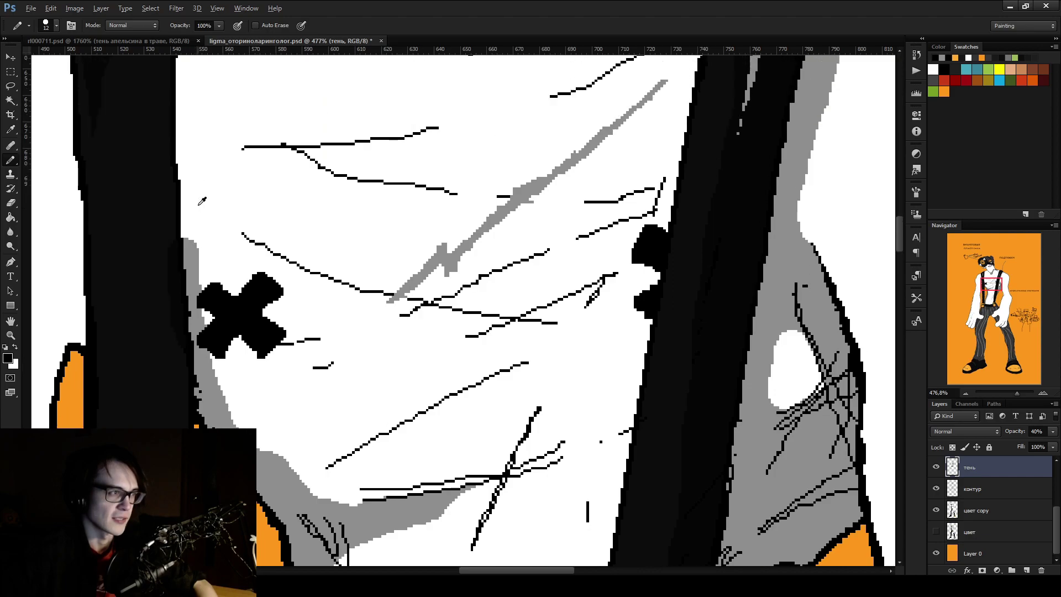
{"action": "scroll", "coordinate": [211, 227], "scroll_direction": "up", "scroll_amount": 2}
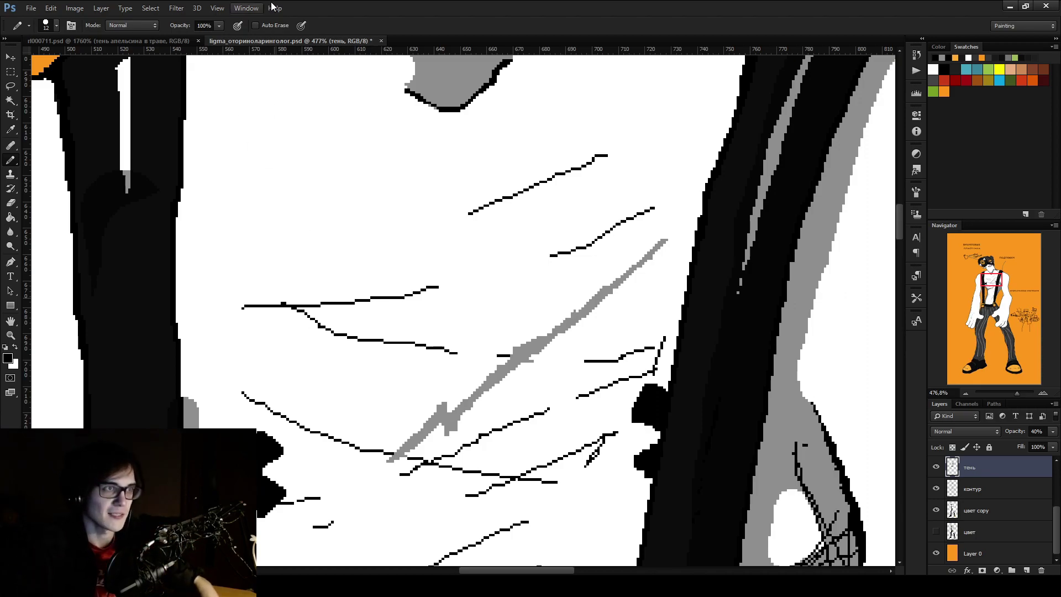
{"action": "key", "text": "e"}
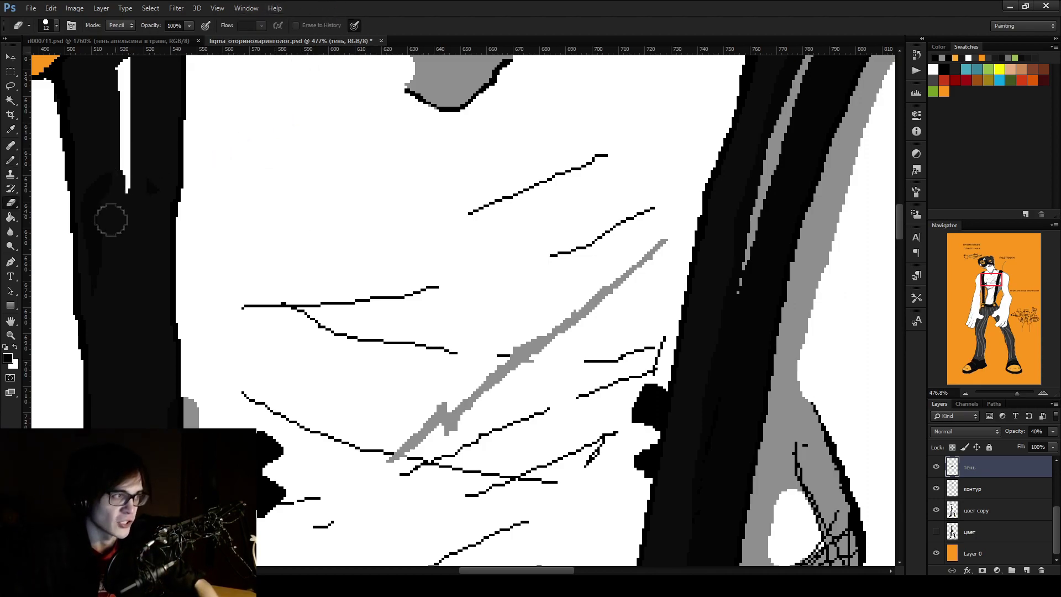
Paint a shadow on the chest along the left suspender's inner edge with a size 10 Pencil, from the armpit shadow up to the shoulder line
{"action": "key", "text": "b"}
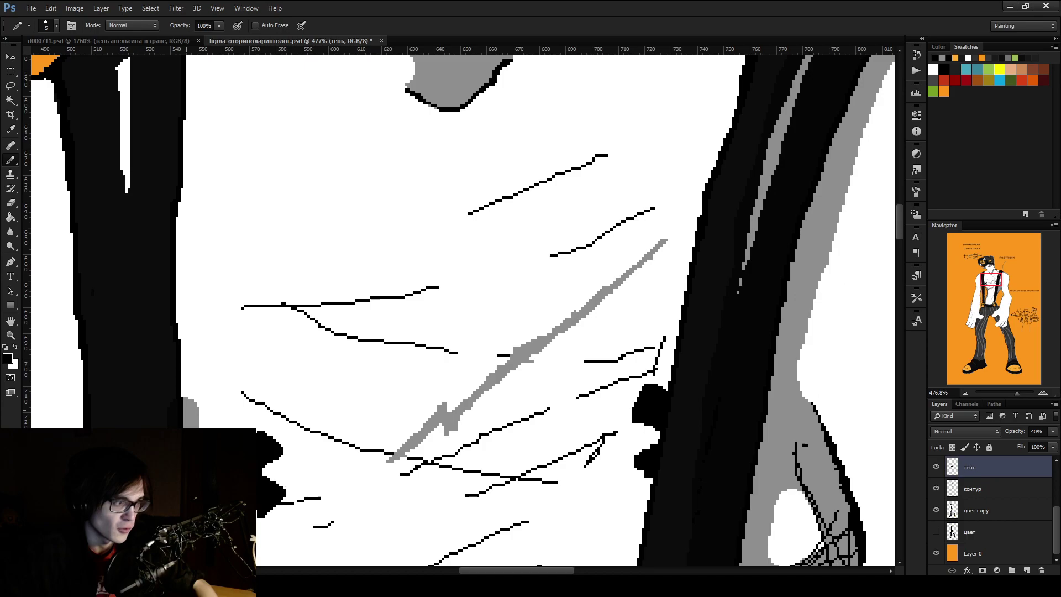
{"action": "key", "text": "bracketright"}
{"action": "key", "text": "bracketright"}
{"action": "key", "text": "bracketright"}
{"action": "key", "text": "bracketright"}
{"action": "key", "text": "bracketright"}
{"action": "left_click_drag", "start_coordinate": [186, 423], "coordinate": [190, 80]}
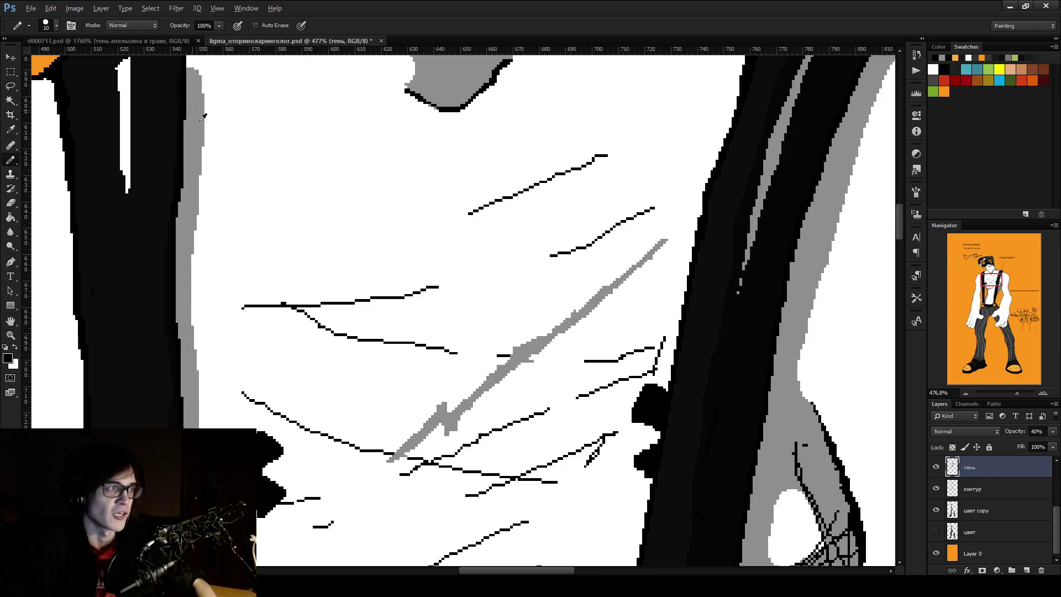
{"action": "scroll", "coordinate": [205, 169], "scroll_direction": "up", "scroll_amount": 2}
{"action": "scroll", "coordinate": [206, 170], "scroll_direction": "up", "scroll_amount": 4}
{"action": "mouse_move", "coordinate": [191, 293]}
{"action": "left_mouse_down"}
{"action": "mouse_move", "coordinate": [184, 216]}
{"action": "mouse_move", "coordinate": [220, 151]}
{"action": "mouse_move", "coordinate": [212, 158]}
{"action": "left_mouse_up"}
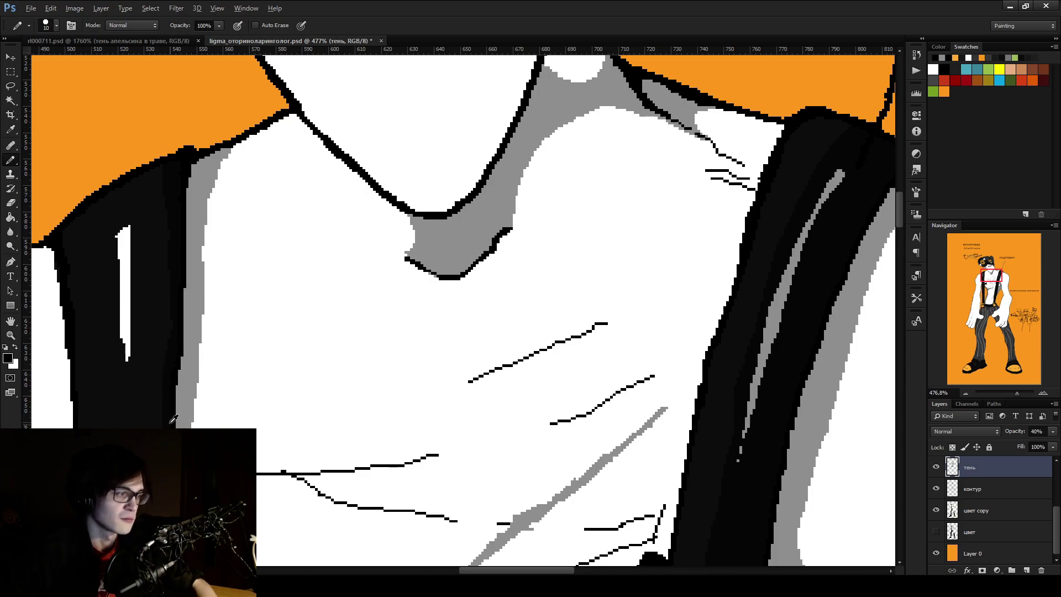
Shade the inner side of the left suspender itself from the shoulder down towards its orange clip and clean up with the Eraser
{"action": "scroll", "coordinate": [160, 312], "scroll_direction": "down", "scroll_amount": 4}
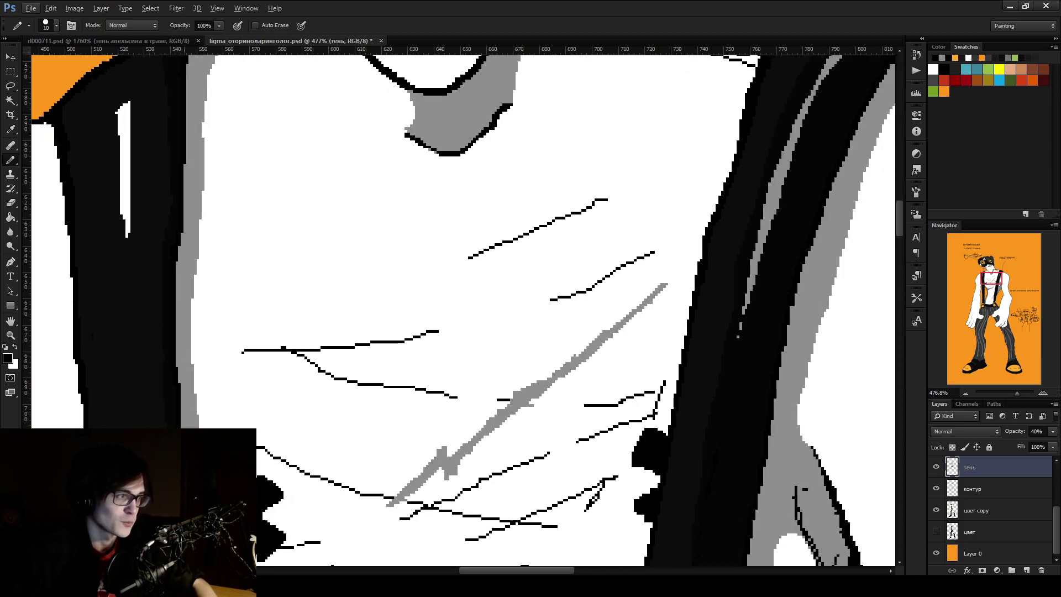
{"action": "scroll", "coordinate": [194, 309], "scroll_direction": "down", "scroll_amount": 5}
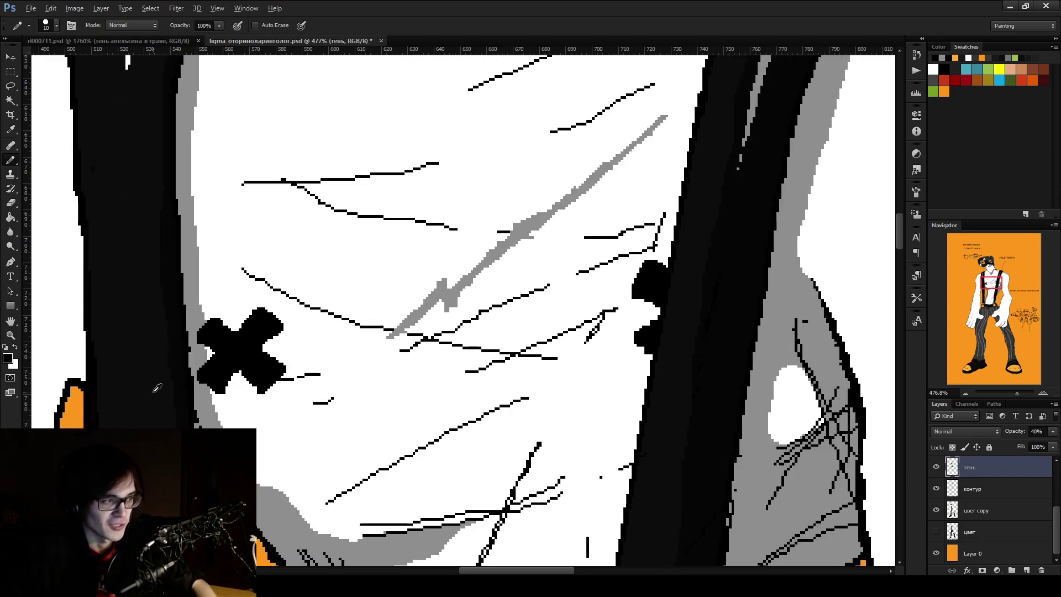
{"action": "scroll", "coordinate": [158, 398], "scroll_direction": "down", "scroll_amount": 4}
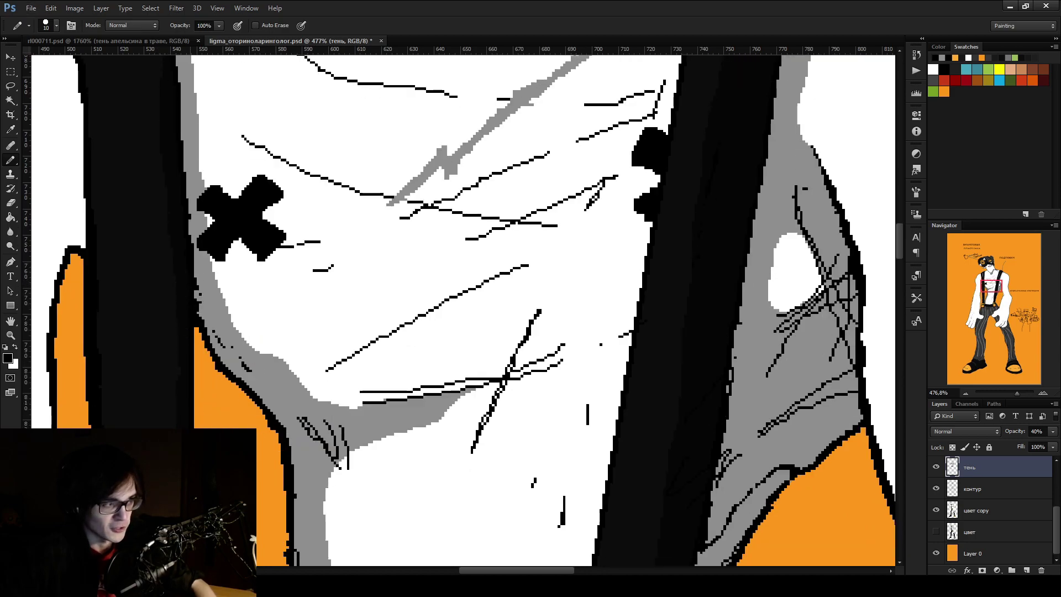
{"action": "scroll", "coordinate": [173, 336], "scroll_direction": "down", "scroll_amount": 2}
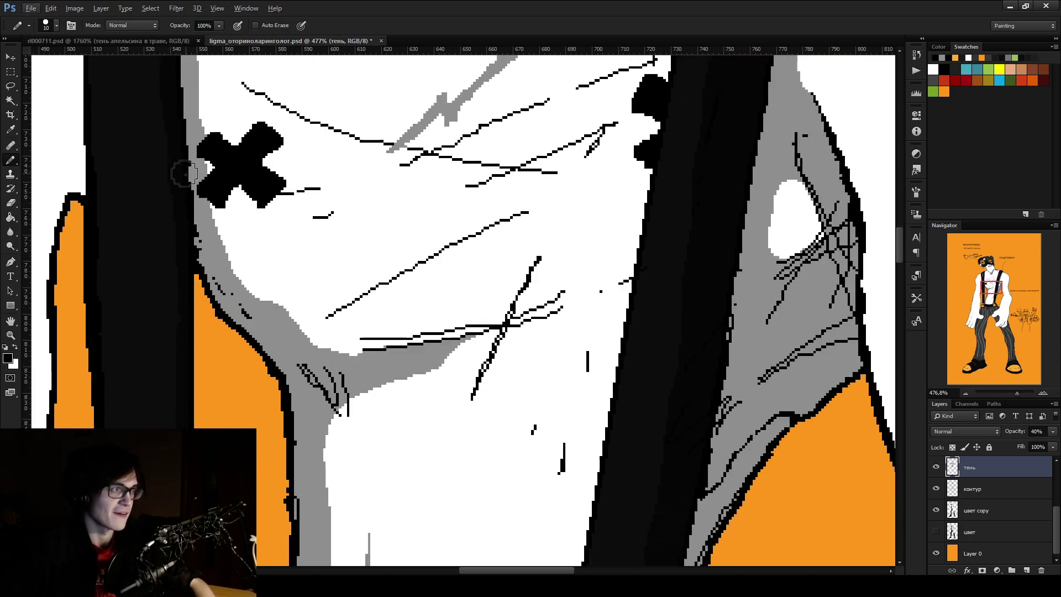
{"action": "scroll", "coordinate": [184, 282], "scroll_direction": "down", "scroll_amount": 7}
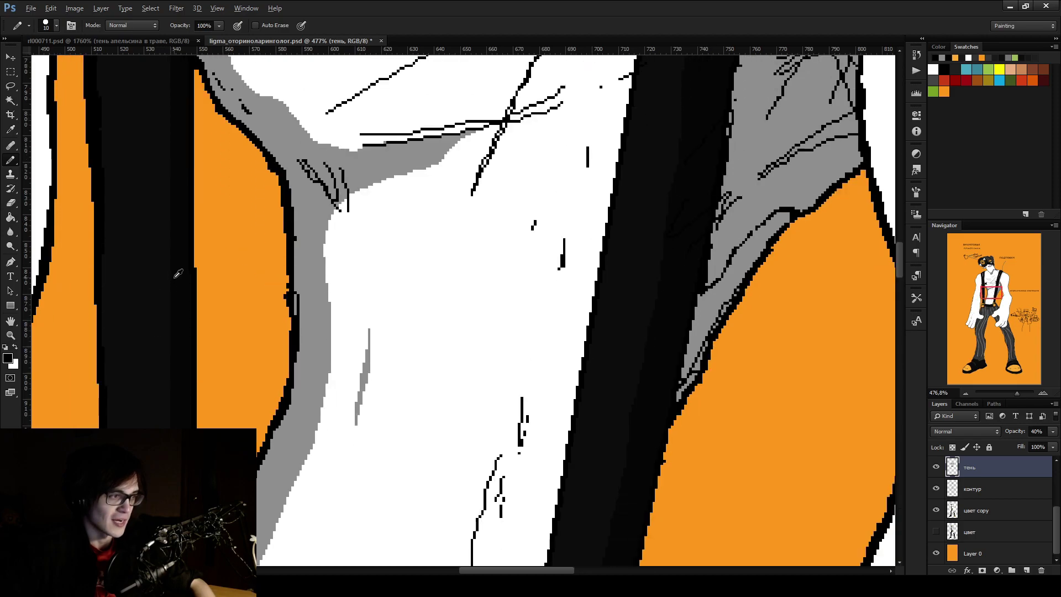
{"action": "scroll", "coordinate": [184, 283], "scroll_direction": "down", "scroll_amount": 2}
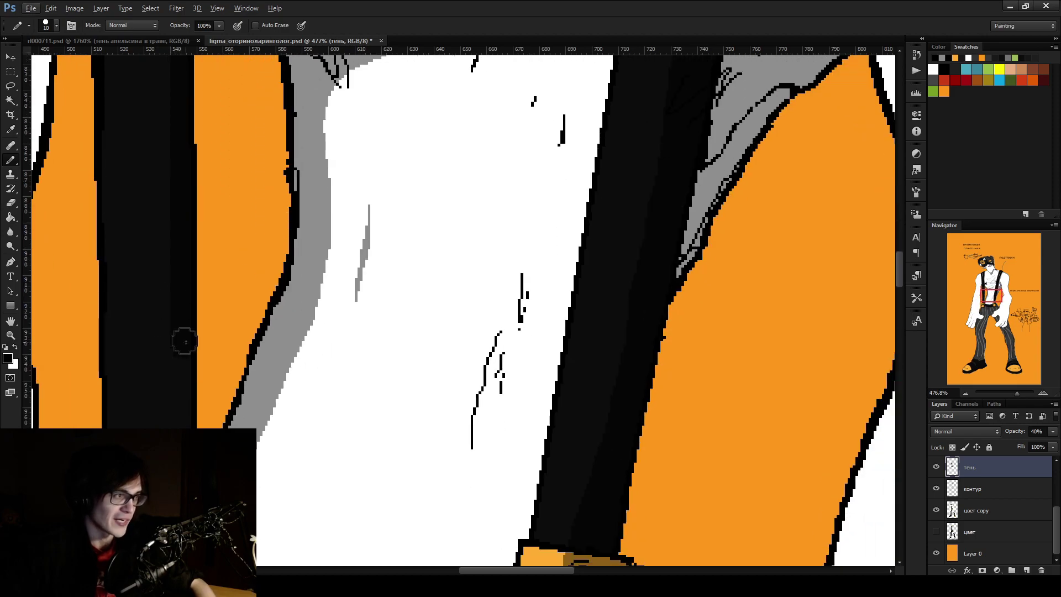
{"action": "scroll", "coordinate": [188, 387], "scroll_direction": "down", "scroll_amount": 3}
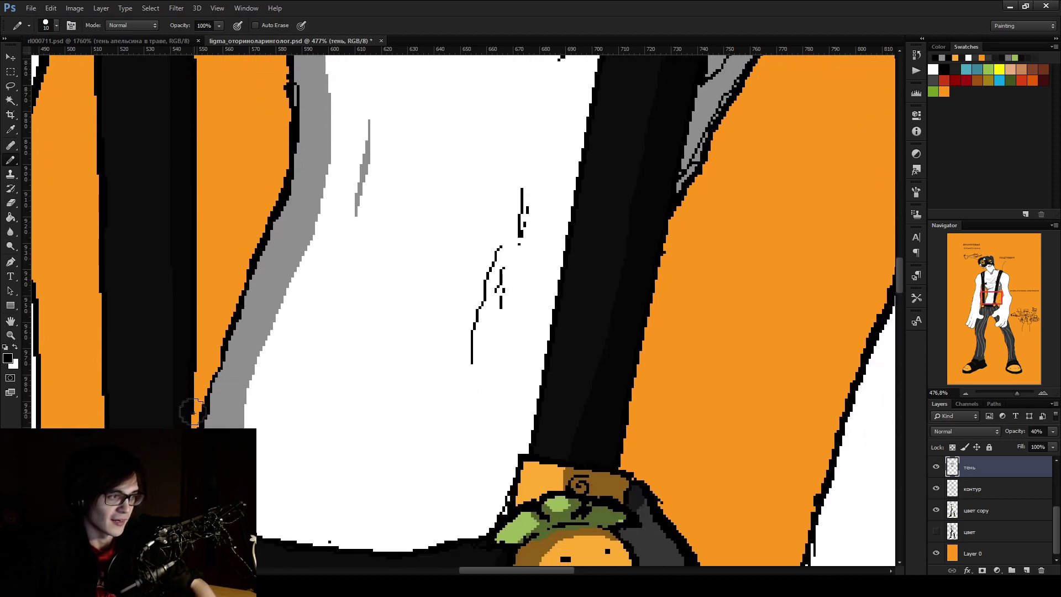
{"action": "scroll", "coordinate": [198, 411], "scroll_direction": "down", "scroll_amount": 3}
{"action": "scroll", "coordinate": [239, 384], "scroll_direction": "down", "scroll_amount": 1}
{"action": "scroll", "coordinate": [425, 354], "scroll_direction": "up", "scroll_amount": 1}
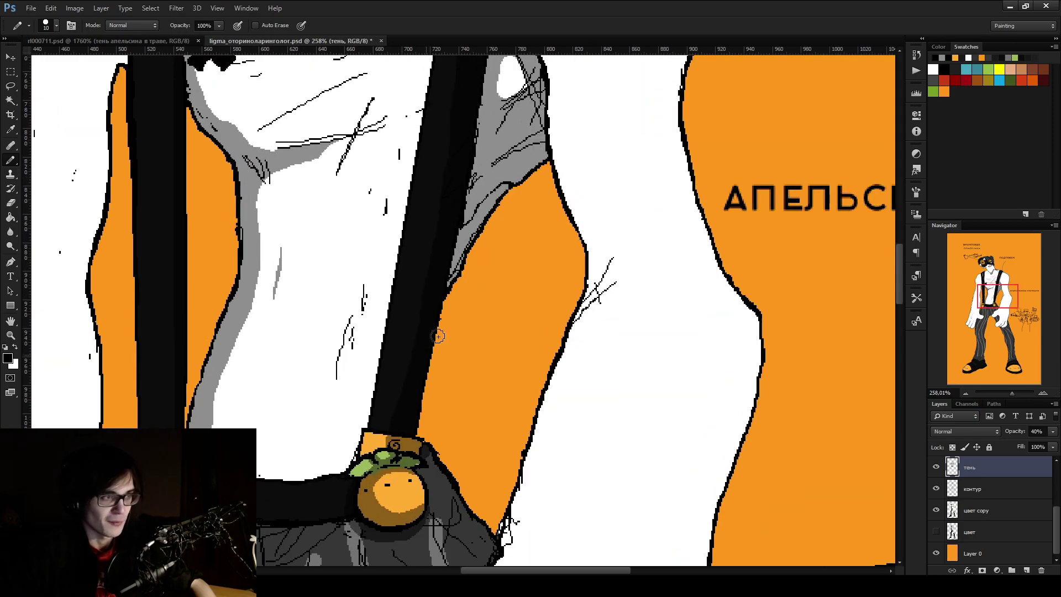
{"action": "scroll", "coordinate": [479, 226], "scroll_direction": "down", "scroll_amount": 2}
{"action": "scroll", "coordinate": [359, 237], "scroll_direction": "up", "scroll_amount": 2}
{"action": "key", "text": "e"}
{"action": "left_click_drag", "start_coordinate": [345, 220], "coordinate": [341, 272]}
{"action": "scroll", "coordinate": [411, 362], "scroll_direction": "down", "scroll_amount": 5}
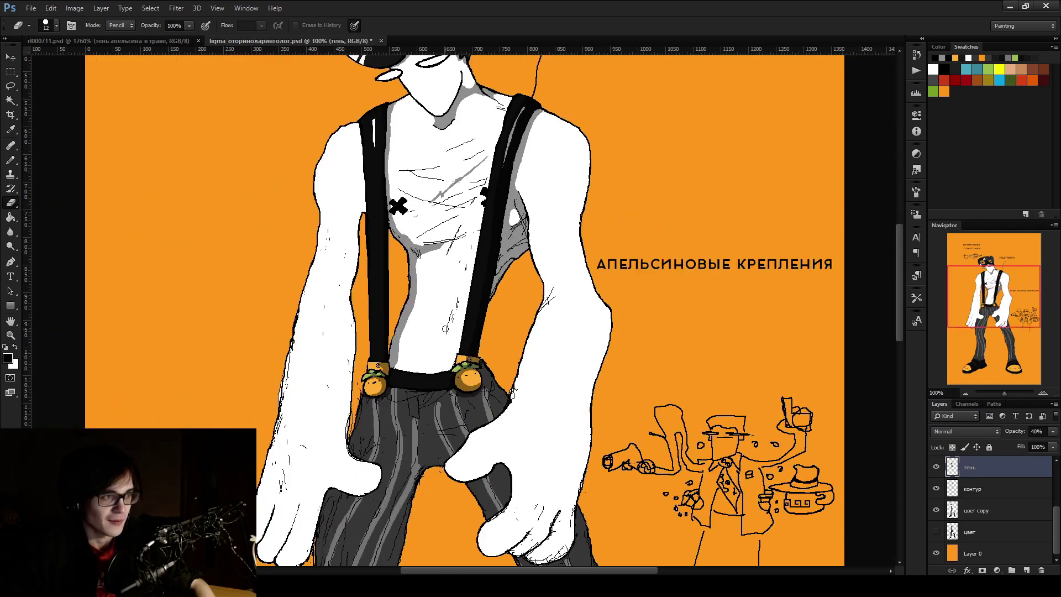
Touch up the shadow along the left suspender's inner edge just below the shoulder with the Pencil
{"action": "scroll", "coordinate": [410, 278], "scroll_direction": "up", "scroll_amount": 5}
{"action": "scroll", "coordinate": [410, 278], "scroll_direction": "up", "scroll_amount": 5}
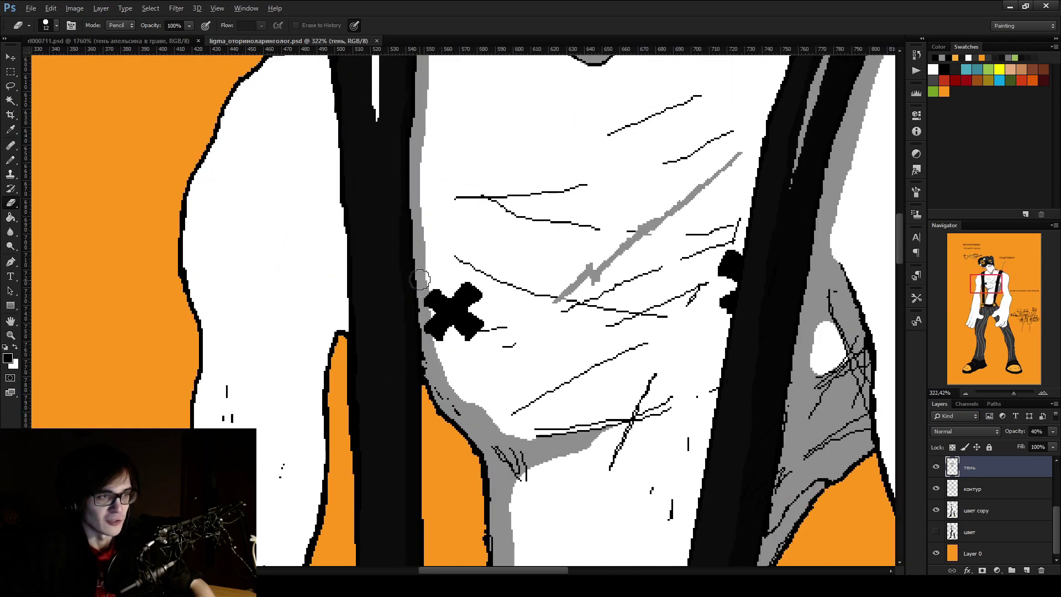
{"action": "scroll", "coordinate": [424, 211], "scroll_direction": "up", "scroll_amount": 3}
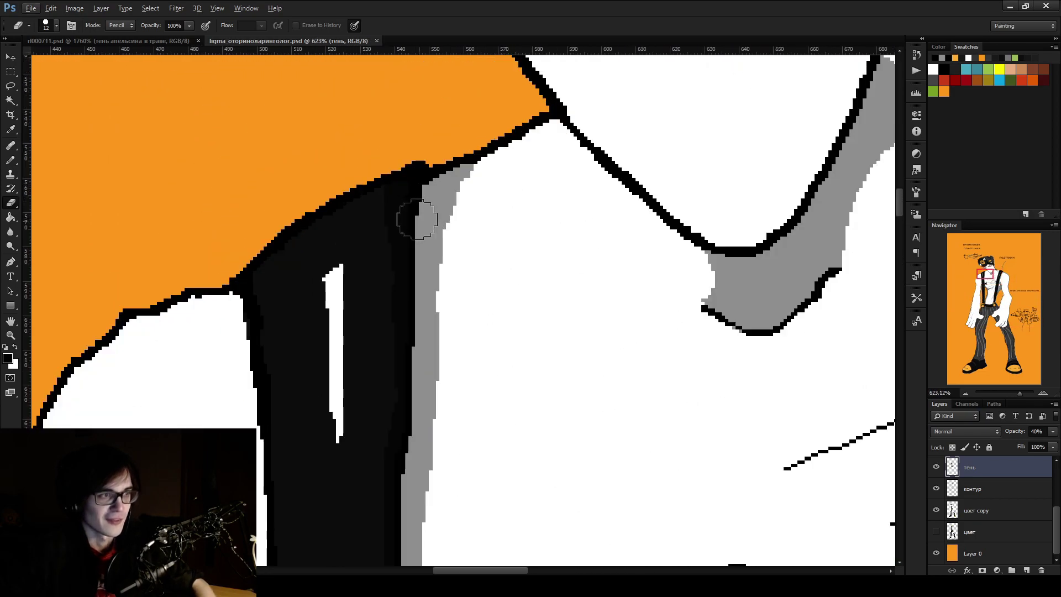
{"action": "key", "text": "b"}
{"action": "left_click_drag", "start_coordinate": [414, 285], "coordinate": [407, 475]}
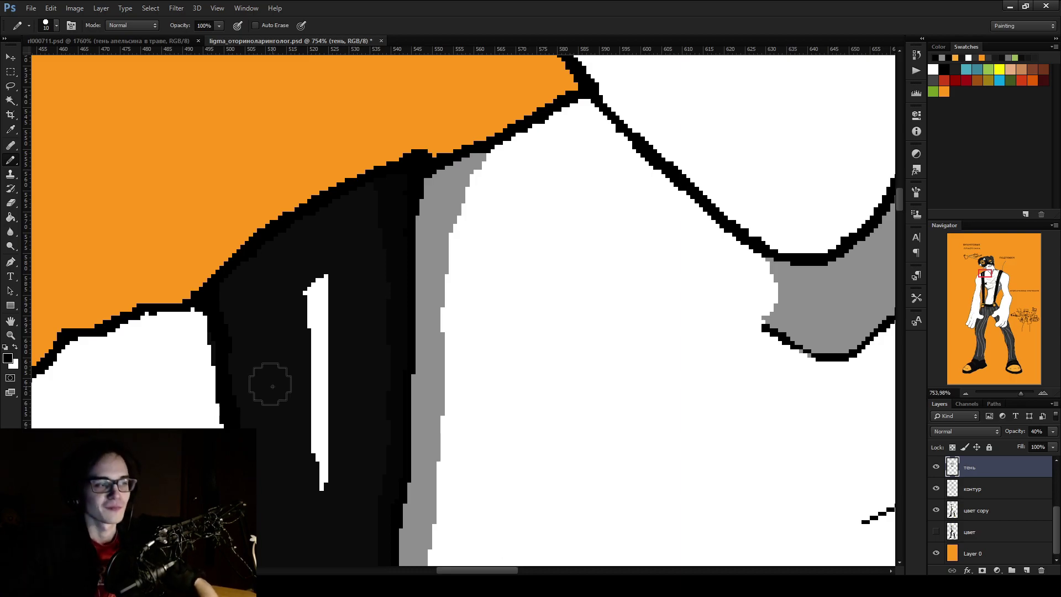
Paint white on the цвет copy layer along the left suspender's outer edge below the shoulder outline
{"action": "left_click", "coordinate": [1000, 509]}
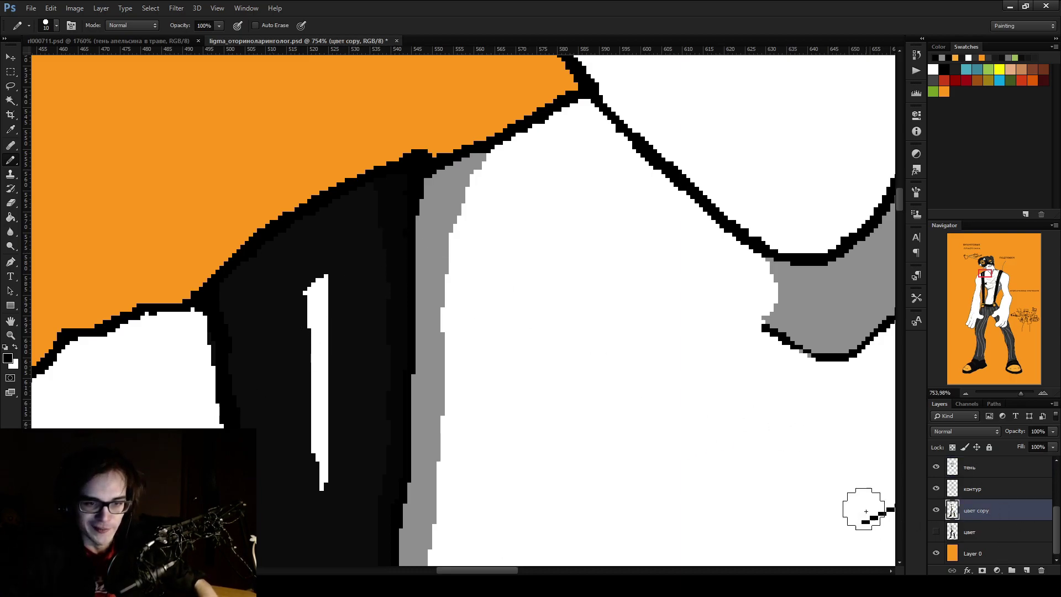
{"action": "key", "text": "x"}
{"action": "left_click", "coordinate": [190, 350]}
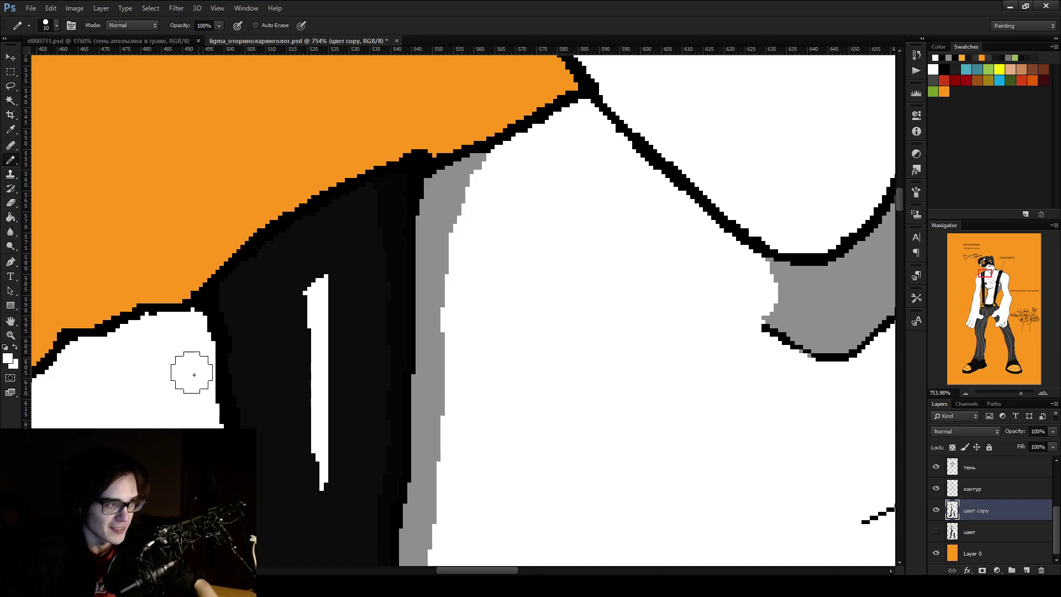
{"action": "left_click", "coordinate": [1001, 488]}
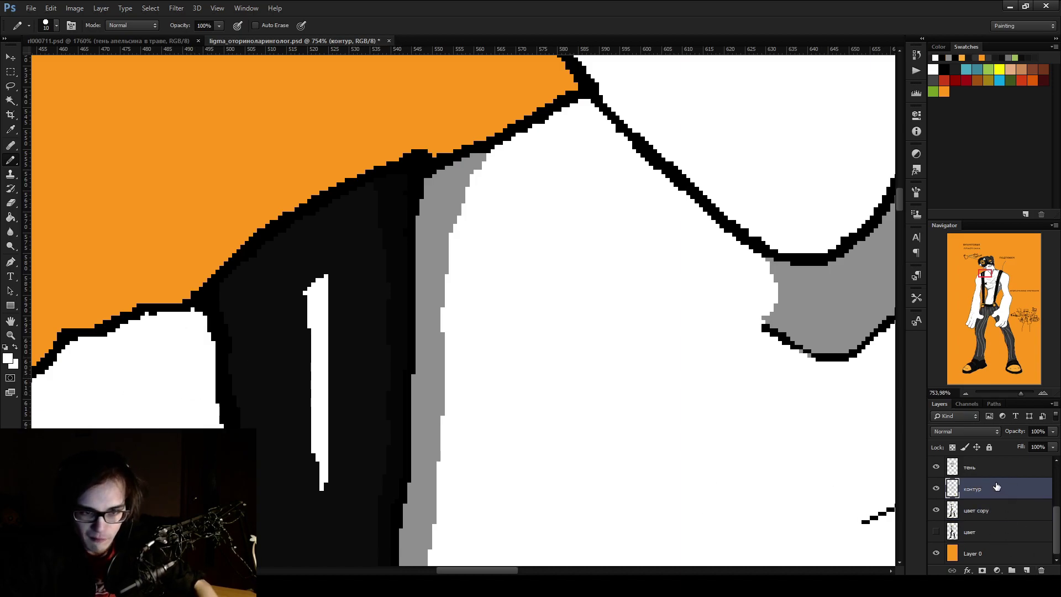
{"action": "scroll", "coordinate": [533, 281], "scroll_direction": "down", "scroll_amount": 3}
{"action": "scroll", "coordinate": [688, 311], "scroll_direction": "up", "scroll_amount": 4}
{"action": "key", "text": "e"}
{"action": "left_click", "coordinate": [1011, 513]}
{"action": "left_click", "coordinate": [998, 489]}
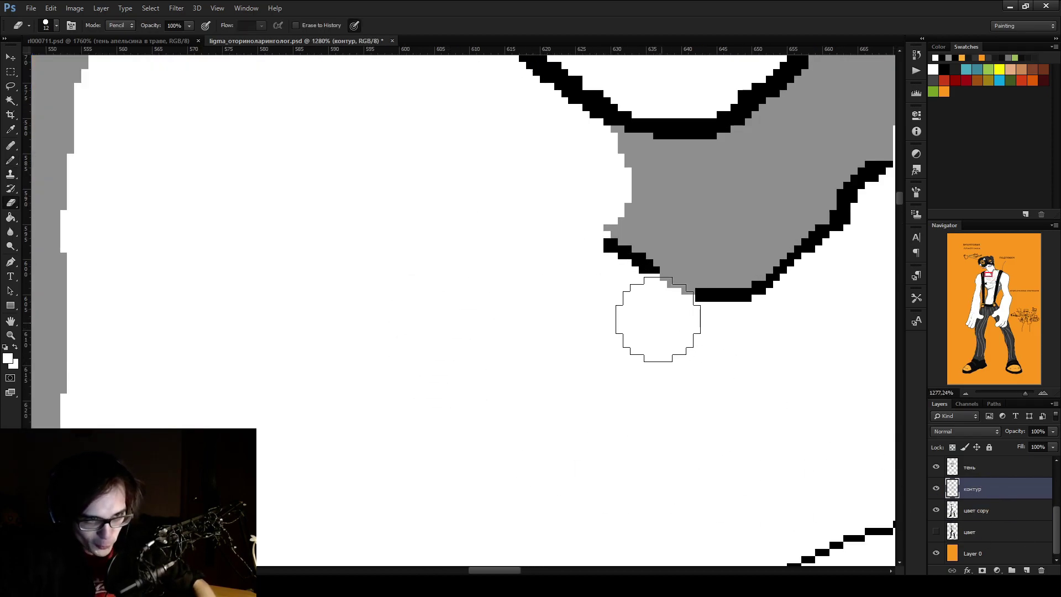
{"action": "left_click", "coordinate": [998, 510]}
{"action": "left_click", "coordinate": [1001, 492]}
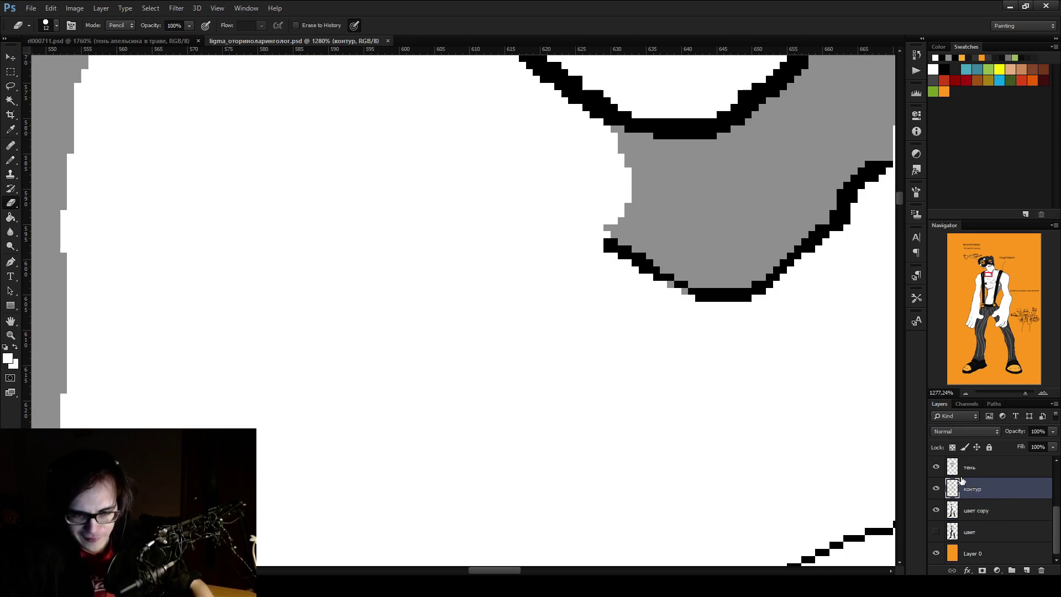
Erase the stray gray pixels below the collar line under the chin on the тень layer
{"action": "left_click", "coordinate": [936, 489]}
{"action": "left_click", "coordinate": [989, 467]}
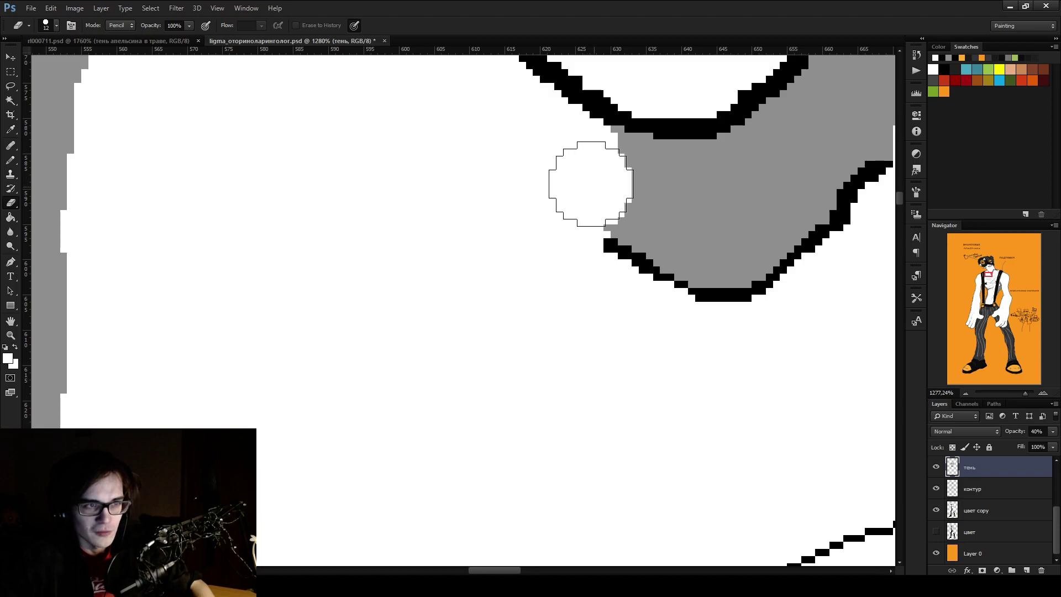
{"action": "key", "text": "ctrl+1"}
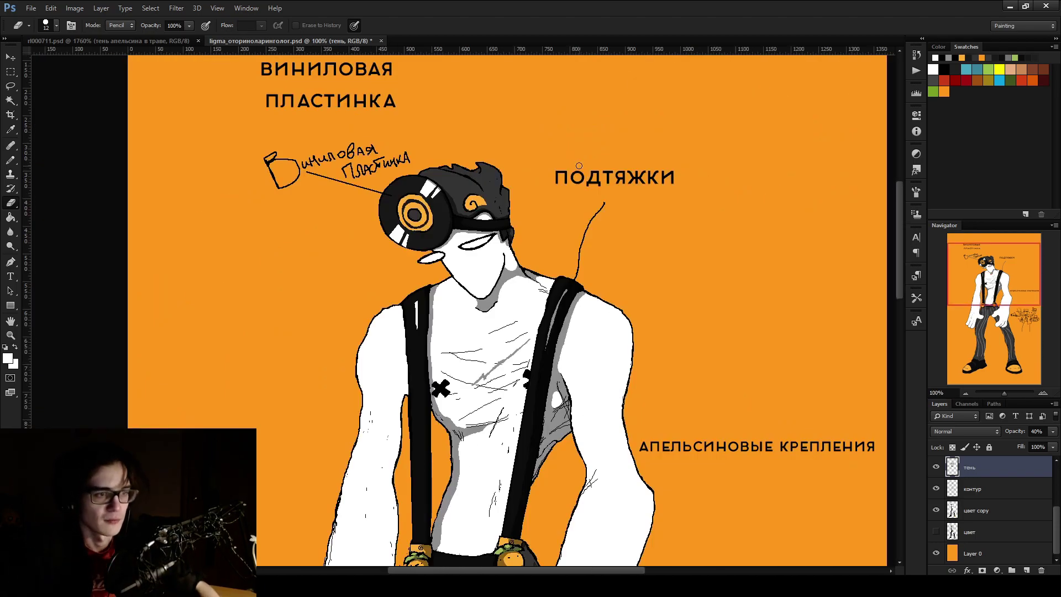
Paint a shadow with the Pencil along the underside of the right hand's thumb, out to its tip
{"action": "scroll", "coordinate": [648, 210], "scroll_direction": "down", "scroll_amount": 5}
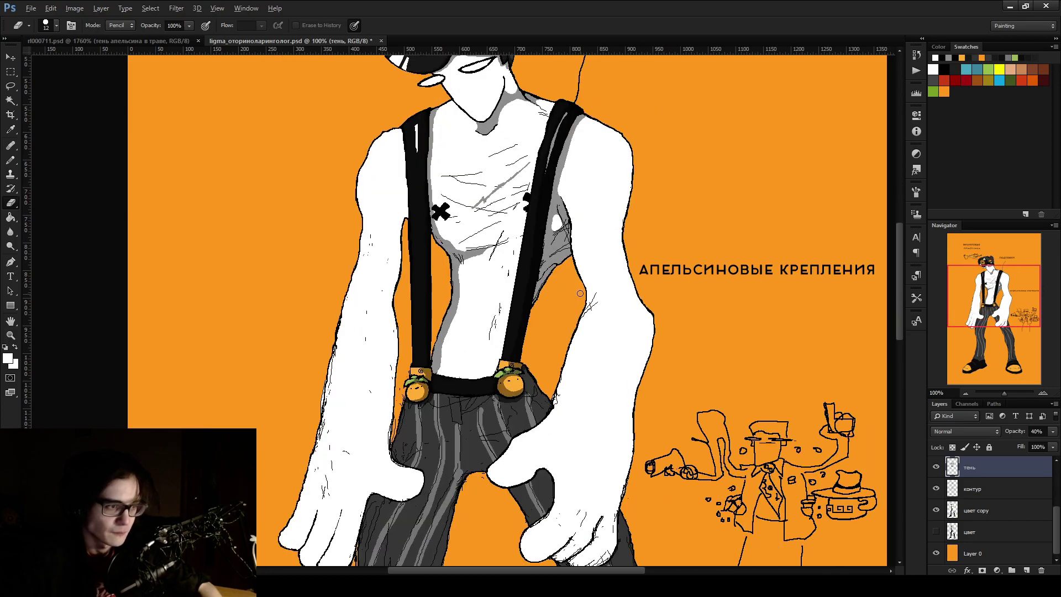
{"action": "scroll", "coordinate": [611, 296], "scroll_direction": "up", "scroll_amount": 5}
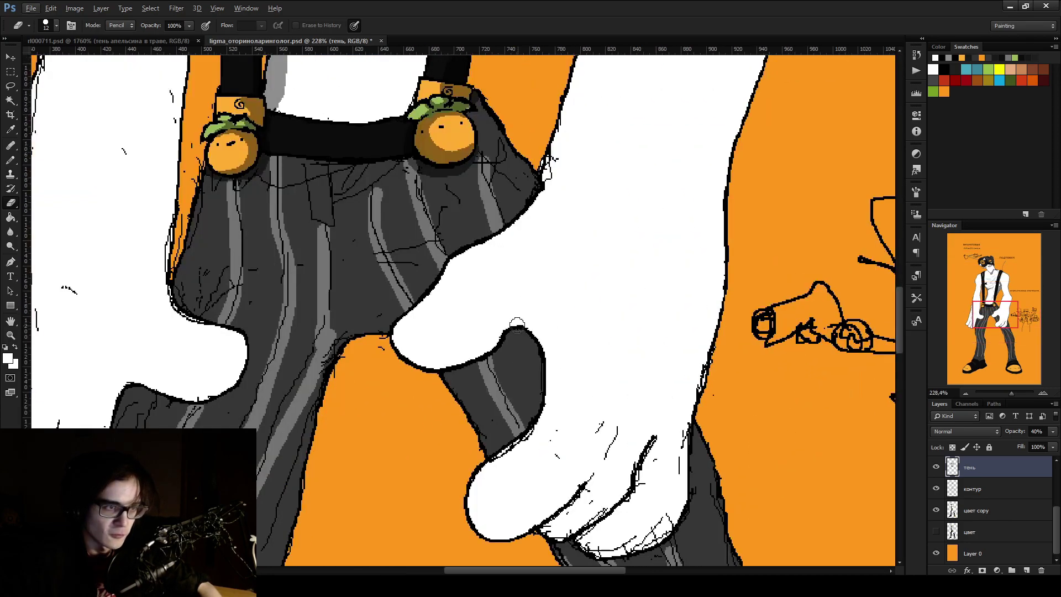
{"action": "key", "text": "b"}
{"action": "mouse_move", "coordinate": [522, 329]}
{"action": "left_mouse_down"}
{"action": "mouse_move", "coordinate": [545, 365]}
{"action": "mouse_move", "coordinate": [540, 338]}
{"action": "mouse_move", "coordinate": [497, 331]}
{"action": "mouse_move", "coordinate": [440, 379]}
{"action": "left_mouse_up"}
{"action": "key", "text": "ctrl+z"}
{"action": "mouse_move", "coordinate": [503, 327]}
{"action": "left_mouse_down"}
{"action": "mouse_move", "coordinate": [455, 358]}
{"action": "mouse_move", "coordinate": [394, 363]}
{"action": "left_mouse_up"}
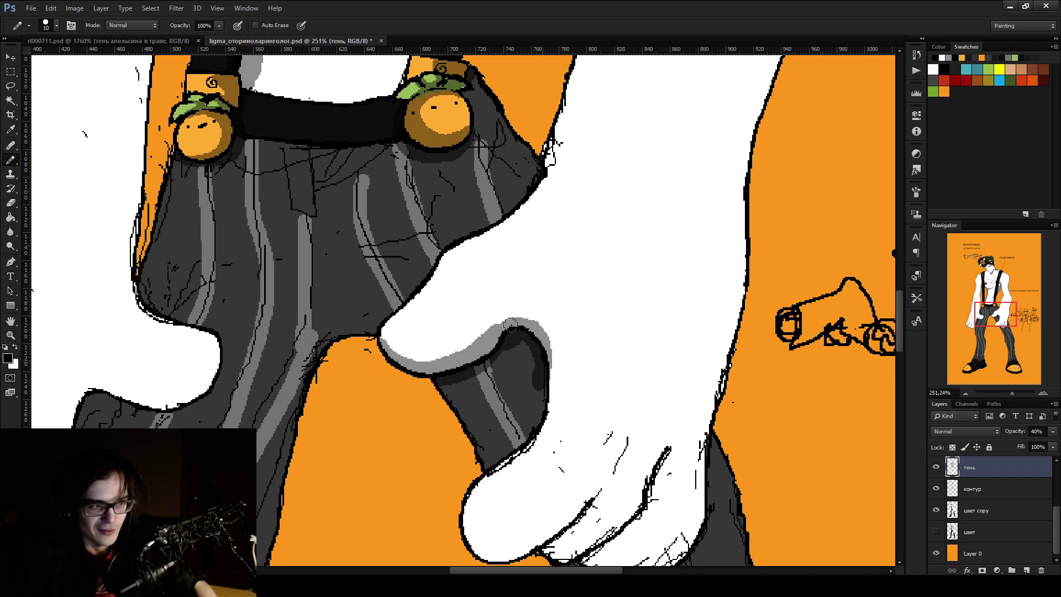
Extend the thumb shadow around the curved gap between thumb and fingers, down to the top of the index finger
{"action": "mouse_move", "coordinate": [485, 345]}
{"action": "left_mouse_down"}
{"action": "mouse_move", "coordinate": [531, 316]}
{"action": "mouse_move", "coordinate": [552, 381]}
{"action": "left_mouse_up"}
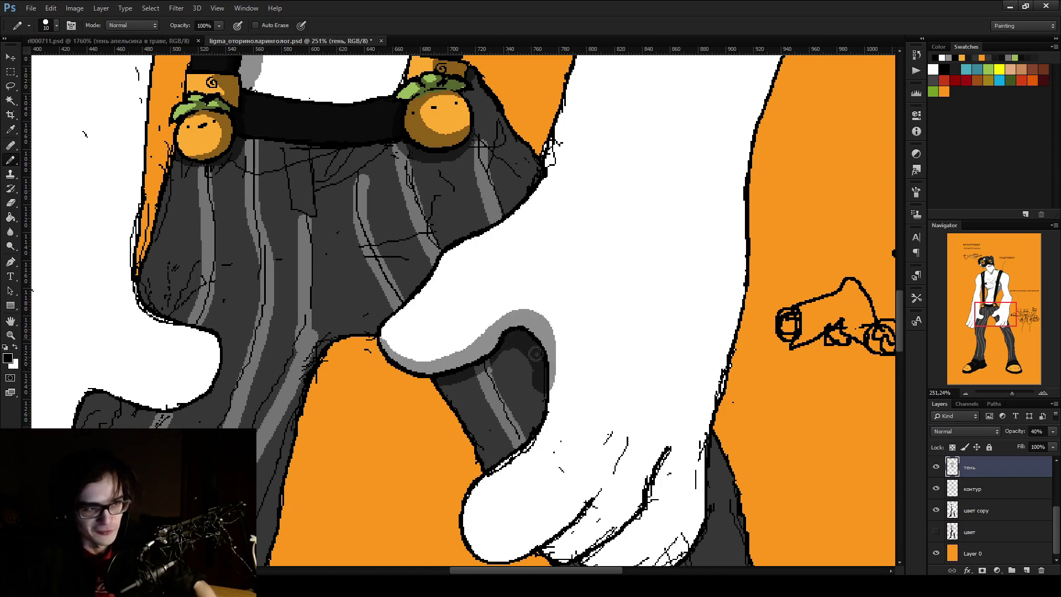
{"action": "mouse_move", "coordinate": [540, 331]}
{"action": "left_mouse_down"}
{"action": "mouse_move", "coordinate": [546, 417]}
{"action": "mouse_move", "coordinate": [547, 333]}
{"action": "left_mouse_up"}
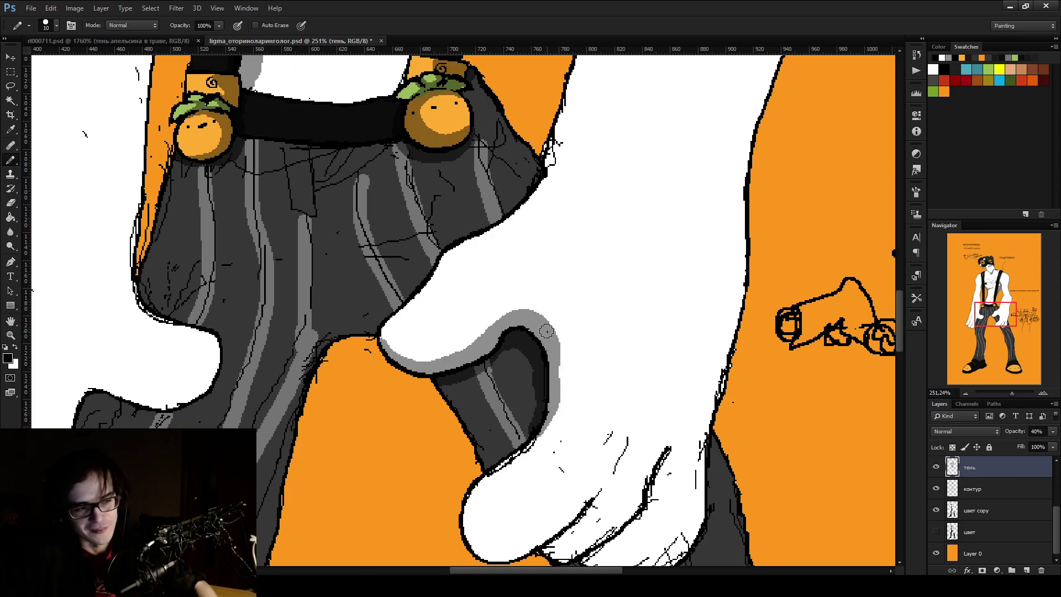
{"action": "mouse_move", "coordinate": [558, 378]}
{"action": "left_mouse_down"}
{"action": "mouse_move", "coordinate": [553, 429]}
{"action": "mouse_move", "coordinate": [464, 491]}
{"action": "mouse_move", "coordinate": [535, 407]}
{"action": "left_mouse_up"}
{"action": "key", "text": "e"}
{"action": "key", "text": "b"}
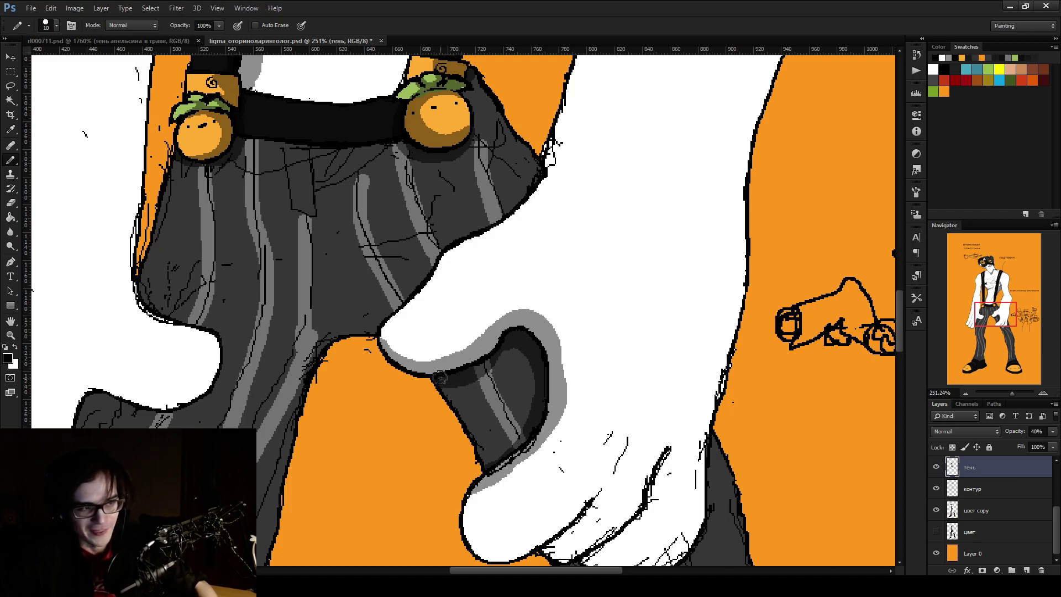
Continue the shadow along the outer edge of the index fingertip and thicken it around the curve between thumb and finger
{"action": "scroll", "coordinate": [448, 367], "scroll_direction": "up", "scroll_amount": 4}
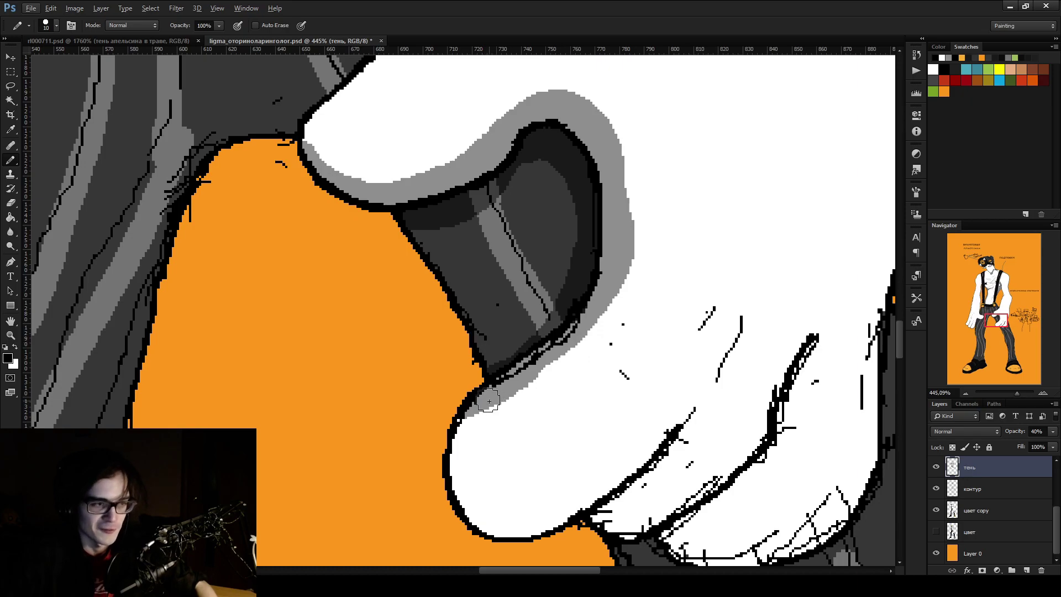
{"action": "mouse_move", "coordinate": [448, 417]}
{"action": "left_mouse_down"}
{"action": "mouse_move", "coordinate": [491, 385]}
{"action": "mouse_move", "coordinate": [451, 442]}
{"action": "mouse_move", "coordinate": [463, 513]}
{"action": "left_mouse_up"}
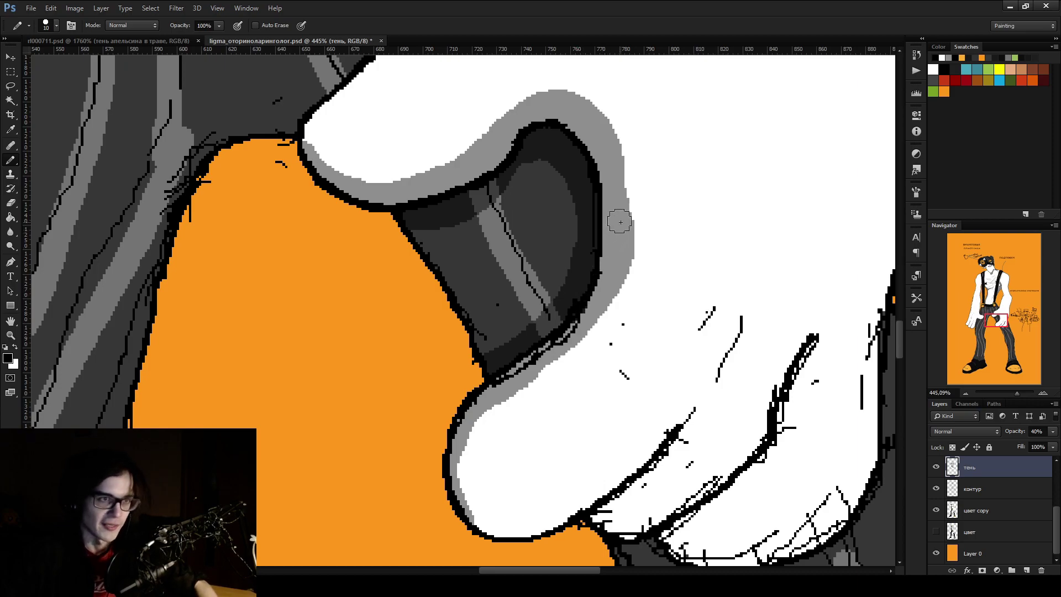
{"action": "mouse_move", "coordinate": [600, 150]}
{"action": "left_mouse_down"}
{"action": "mouse_move", "coordinate": [611, 214]}
{"action": "mouse_move", "coordinate": [615, 166]}
{"action": "mouse_move", "coordinate": [559, 118]}
{"action": "left_mouse_up"}
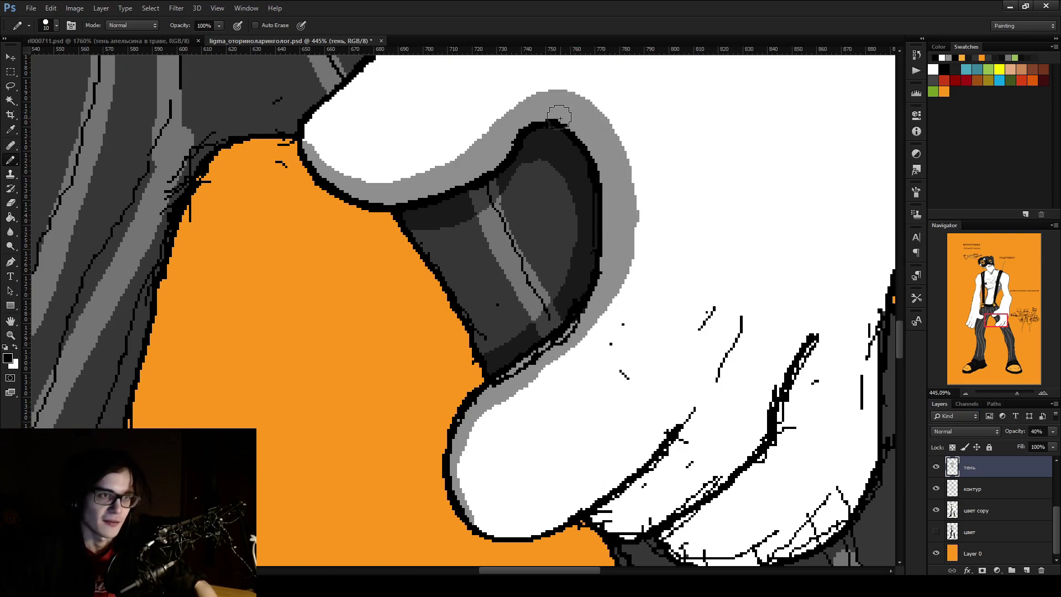
Erase the bulging outer edge of the shadow around the curved gap between the thumb and fingers
{"action": "key", "text": "e"}
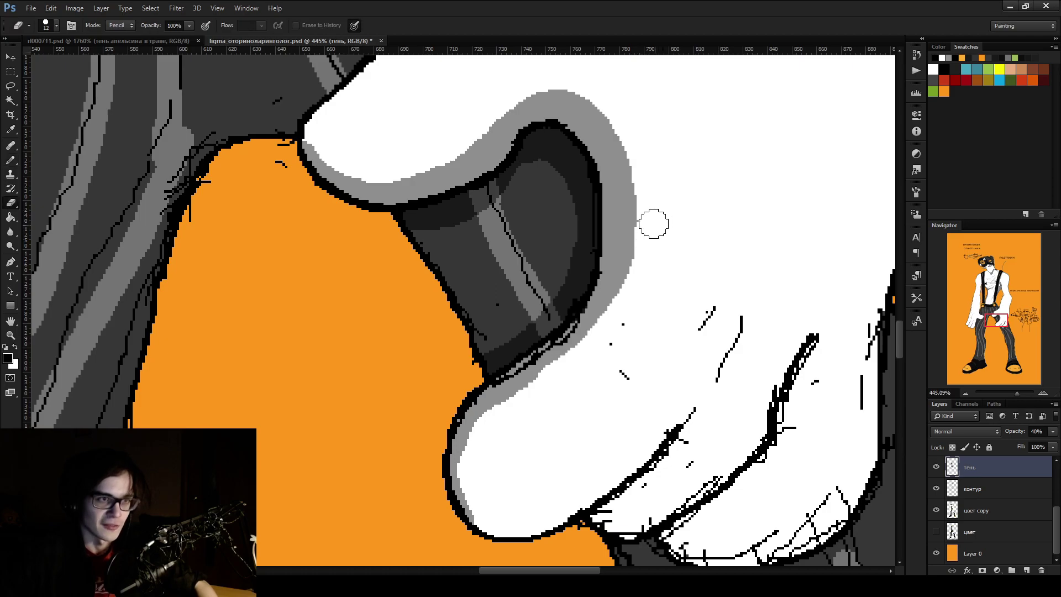
{"action": "scroll", "coordinate": [652, 221], "scroll_direction": "down", "scroll_amount": 2}
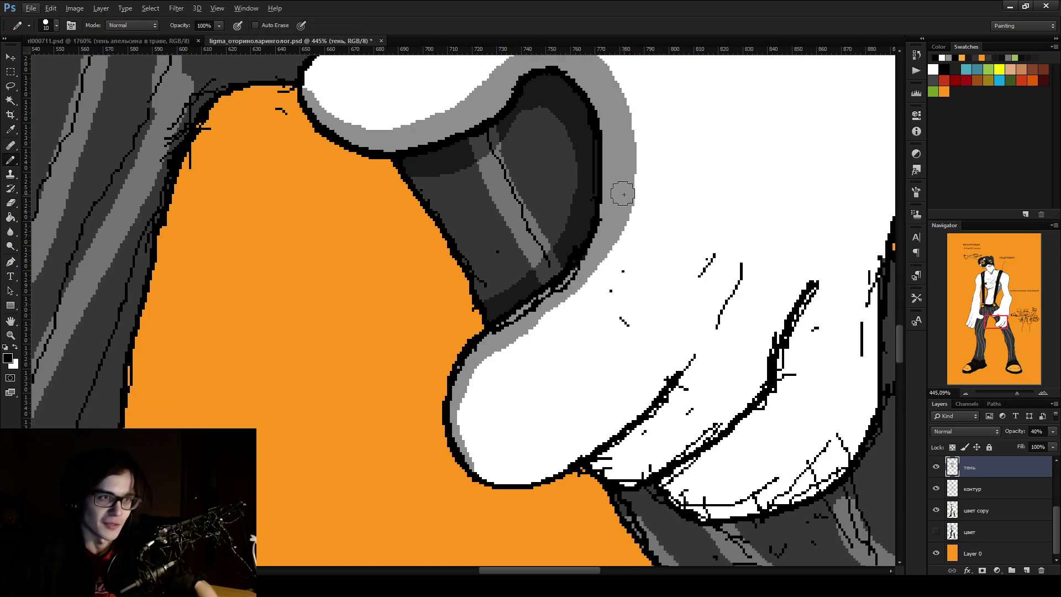
{"action": "mouse_move", "coordinate": [646, 224]}
{"action": "left_mouse_down"}
{"action": "mouse_move", "coordinate": [644, 208]}
{"action": "mouse_move", "coordinate": [630, 260]}
{"action": "mouse_move", "coordinate": [596, 254]}
{"action": "left_mouse_up"}
{"action": "key", "text": "b"}
Paint Pencil shadows on the two fingers behind the index finger and erase the excess above the line between them
{"action": "scroll", "coordinate": [607, 252], "scroll_direction": "down", "scroll_amount": 3}
{"action": "mouse_move", "coordinate": [583, 345]}
{"action": "left_mouse_down"}
{"action": "mouse_move", "coordinate": [667, 269]}
{"action": "mouse_move", "coordinate": [620, 358]}
{"action": "mouse_move", "coordinate": [627, 369]}
{"action": "mouse_move", "coordinate": [672, 343]}
{"action": "mouse_move", "coordinate": [746, 279]}
{"action": "mouse_move", "coordinate": [810, 193]}
{"action": "mouse_move", "coordinate": [779, 267]}
{"action": "mouse_move", "coordinate": [694, 365]}
{"action": "mouse_move", "coordinate": [718, 398]}
{"action": "mouse_move", "coordinate": [683, 387]}
{"action": "left_mouse_up"}
{"action": "key", "text": "e"}
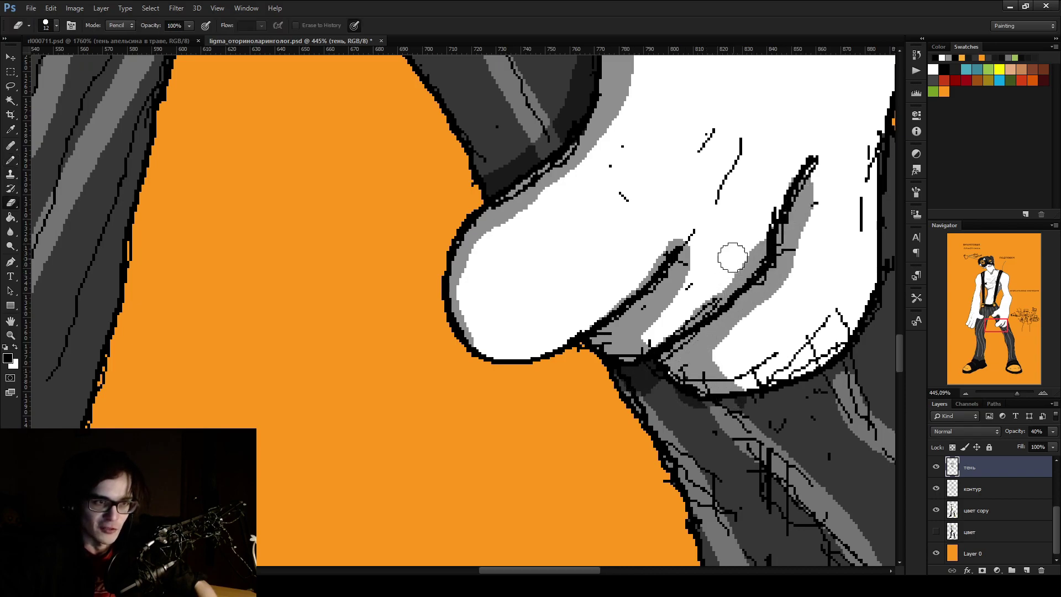
{"action": "left_click_drag", "start_coordinate": [729, 253], "coordinate": [679, 322]}
{"action": "key", "text": "b"}
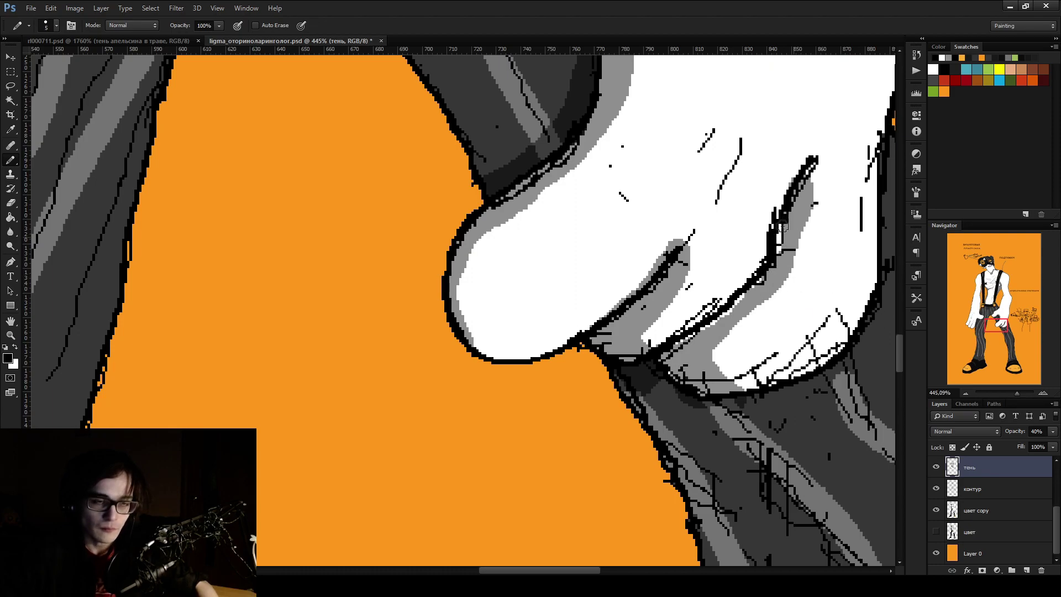
Trim the shadow behind the index finger and extend it up along the finger crease to the knuckle line
{"action": "key", "text": "e"}
{"action": "mouse_move", "coordinate": [741, 256]}
{"action": "left_mouse_down"}
{"action": "mouse_move", "coordinate": [686, 321]}
{"action": "mouse_move", "coordinate": [661, 331]}
{"action": "mouse_move", "coordinate": [689, 297]}
{"action": "mouse_move", "coordinate": [678, 273]}
{"action": "mouse_move", "coordinate": [740, 160]}
{"action": "mouse_move", "coordinate": [607, 301]}
{"action": "left_mouse_up"}
{"action": "key", "text": "b"}
{"action": "key", "text": "e"}
{"action": "key", "text": "b"}
{"action": "key", "text": "e"}
{"action": "key", "text": "b"}
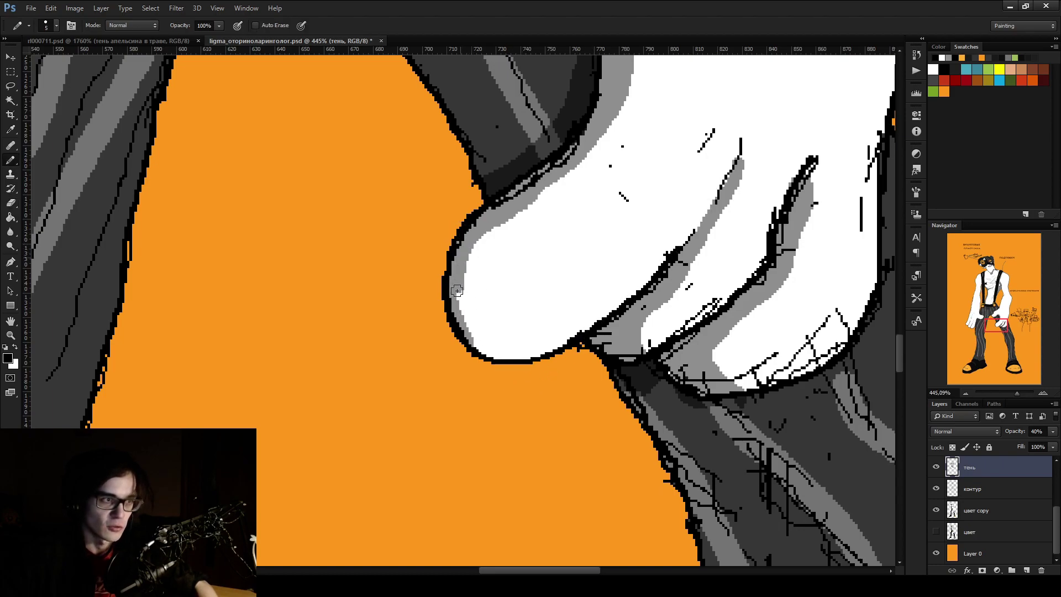
Paint a shadow around the index fingertip and along its underside up to the next finger
{"action": "left_click_drag", "start_coordinate": [457, 286], "coordinate": [504, 360]}
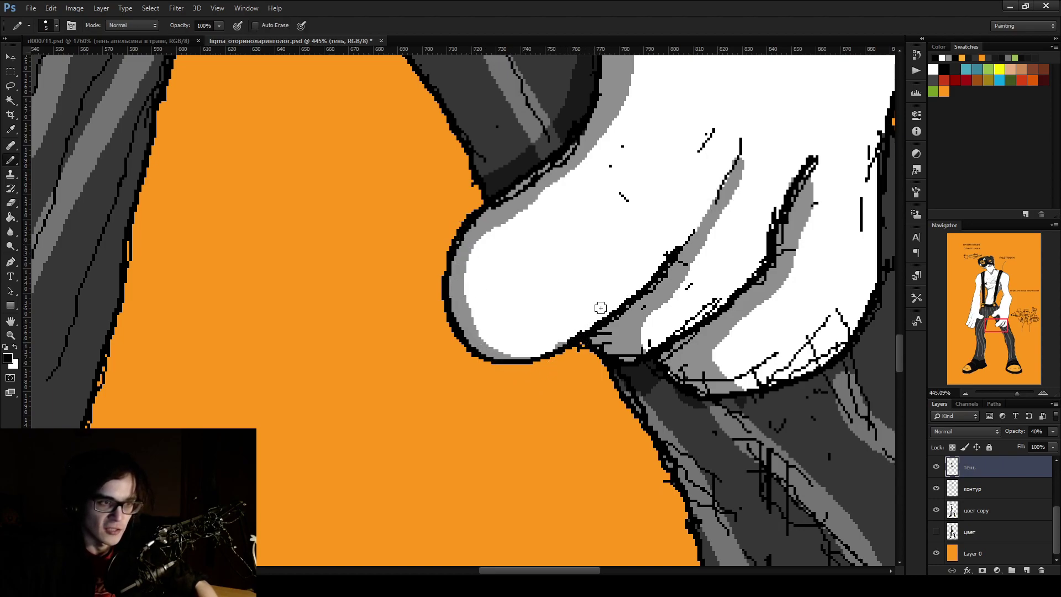
{"action": "mouse_move", "coordinate": [670, 250]}
{"action": "left_mouse_down"}
{"action": "mouse_move", "coordinate": [585, 330]}
{"action": "mouse_move", "coordinate": [460, 331]}
{"action": "left_mouse_up"}
{"action": "mouse_move", "coordinate": [453, 283]}
{"action": "left_mouse_down"}
{"action": "mouse_move", "coordinate": [517, 344]}
{"action": "mouse_move", "coordinate": [633, 304]}
{"action": "mouse_move", "coordinate": [732, 162]}
{"action": "mouse_move", "coordinate": [619, 279]}
{"action": "left_mouse_up"}
{"action": "key", "text": "e"}
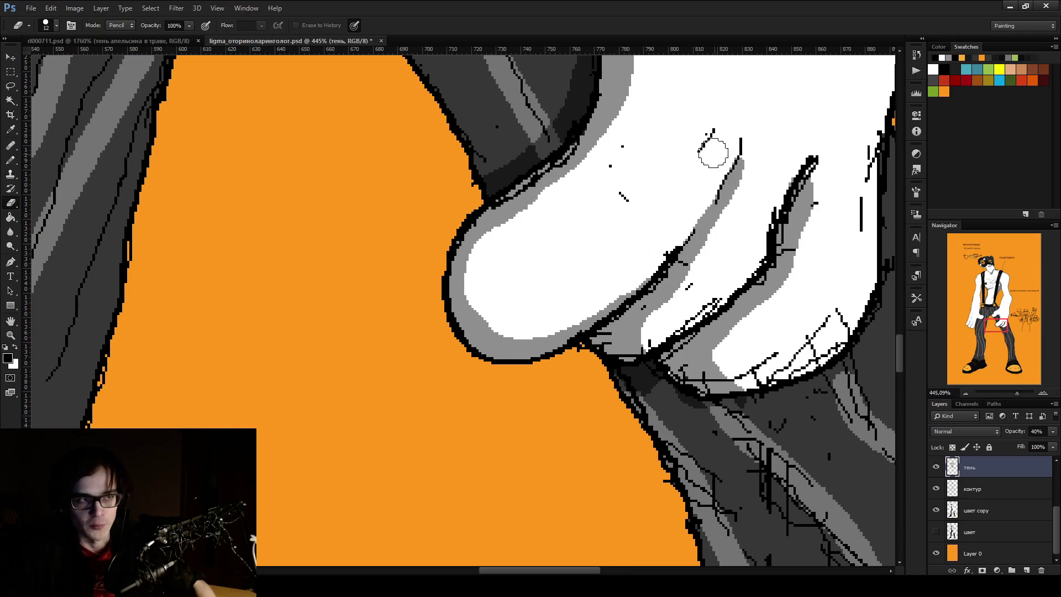
Paint the hand's cast shadow on the trouser leg beneath the fingers and up to the leg's outer edge
{"action": "key", "text": "b"}
{"action": "scroll", "coordinate": [616, 260], "scroll_direction": "down", "scroll_amount": 3}
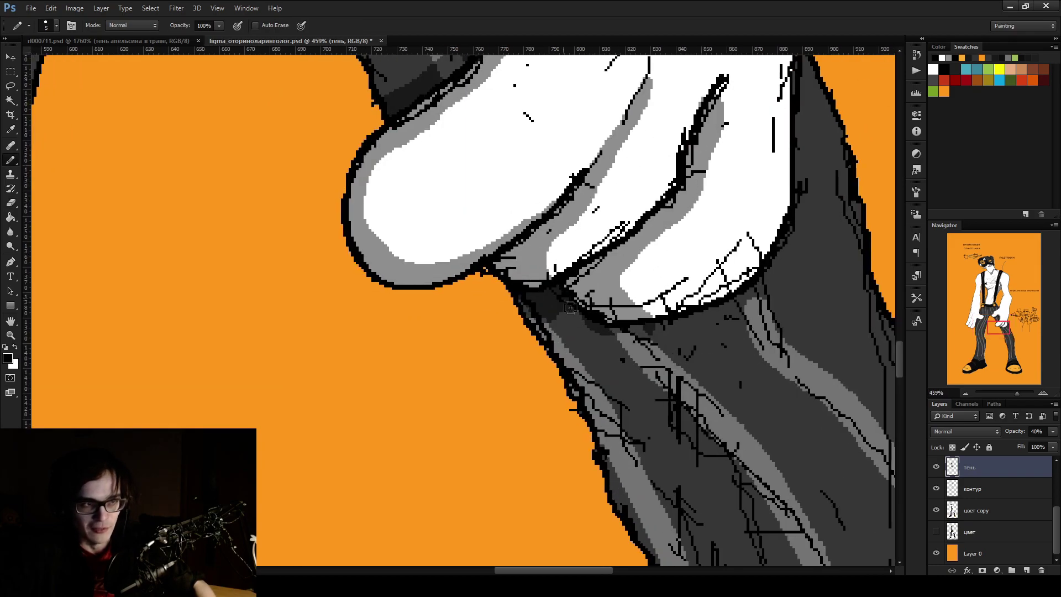
{"action": "mouse_move", "coordinate": [570, 308]}
{"action": "left_mouse_down"}
{"action": "mouse_move", "coordinate": [547, 304]}
{"action": "mouse_move", "coordinate": [613, 330]}
{"action": "mouse_move", "coordinate": [795, 246]}
{"action": "mouse_move", "coordinate": [778, 247]}
{"action": "left_mouse_up"}
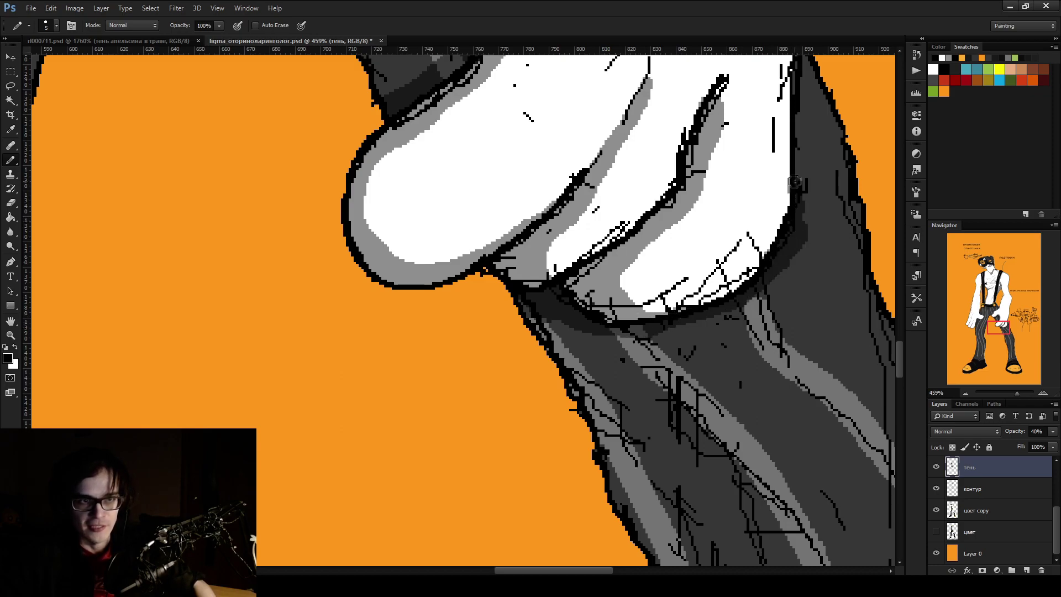
{"action": "scroll", "coordinate": [797, 159], "scroll_direction": "up", "scroll_amount": 3}
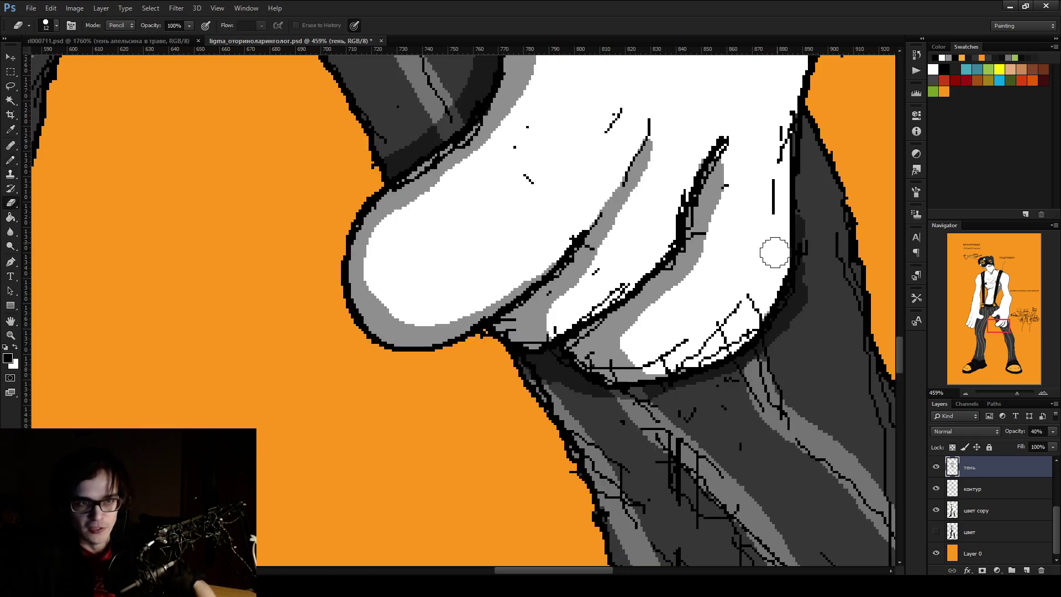
{"action": "mouse_move", "coordinate": [791, 229]}
{"action": "left_mouse_down"}
{"action": "mouse_move", "coordinate": [800, 290]}
{"action": "mouse_move", "coordinate": [798, 127]}
{"action": "mouse_move", "coordinate": [814, 142]}
{"action": "mouse_move", "coordinate": [804, 255]}
{"action": "mouse_move", "coordinate": [846, 250]}
{"action": "mouse_move", "coordinate": [801, 292]}
{"action": "mouse_move", "coordinate": [798, 318]}
{"action": "left_mouse_up"}
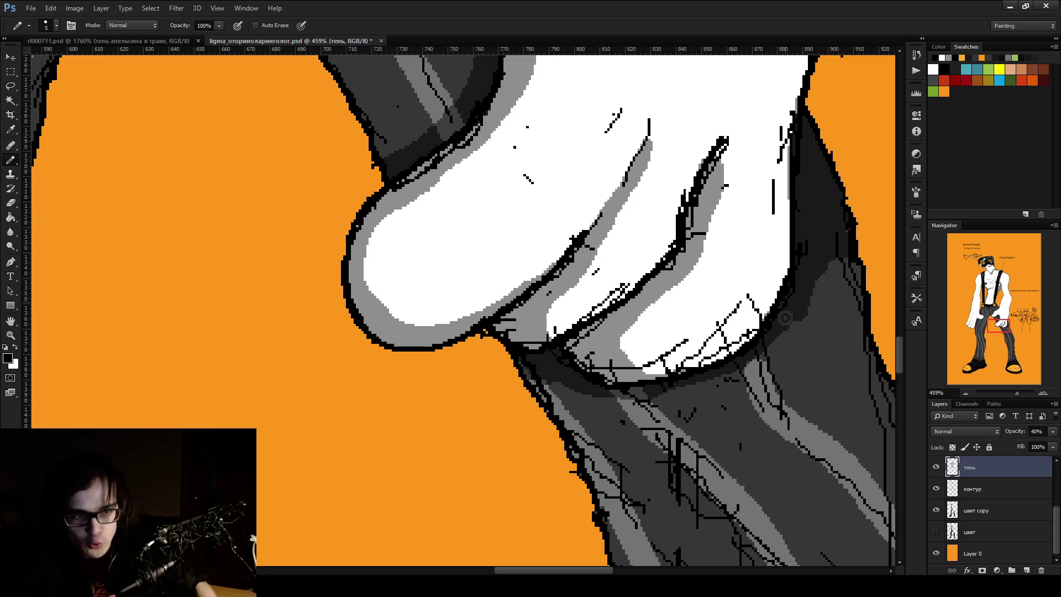
Extend the shadow along the lower edge of the rearmost finger and widen it on the middle finger
{"action": "scroll", "coordinate": [799, 313], "scroll_direction": "down", "scroll_amount": 5}
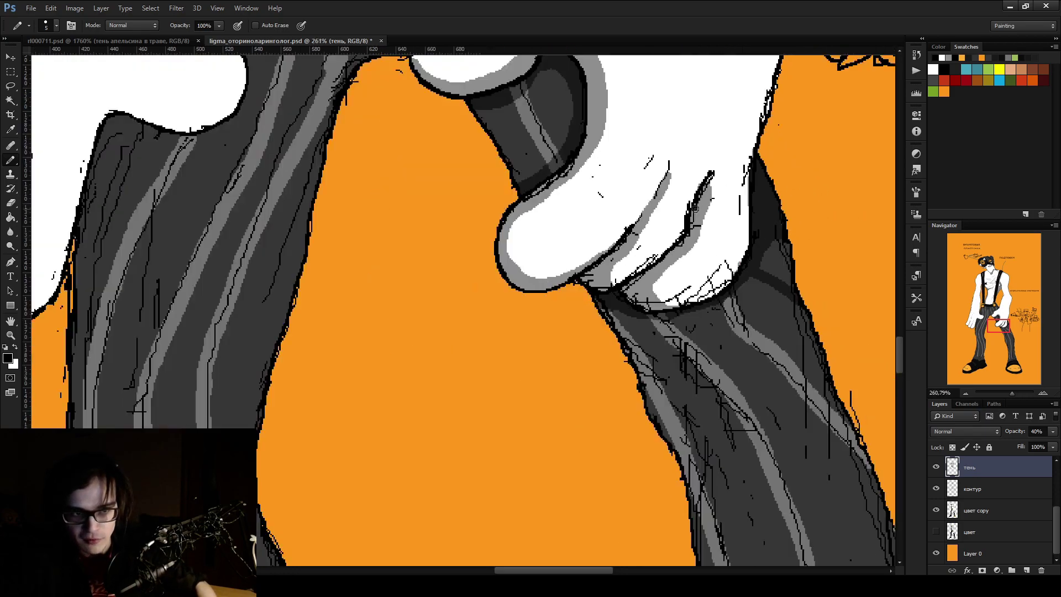
{"action": "scroll", "coordinate": [802, 291], "scroll_direction": "up", "scroll_amount": 3}
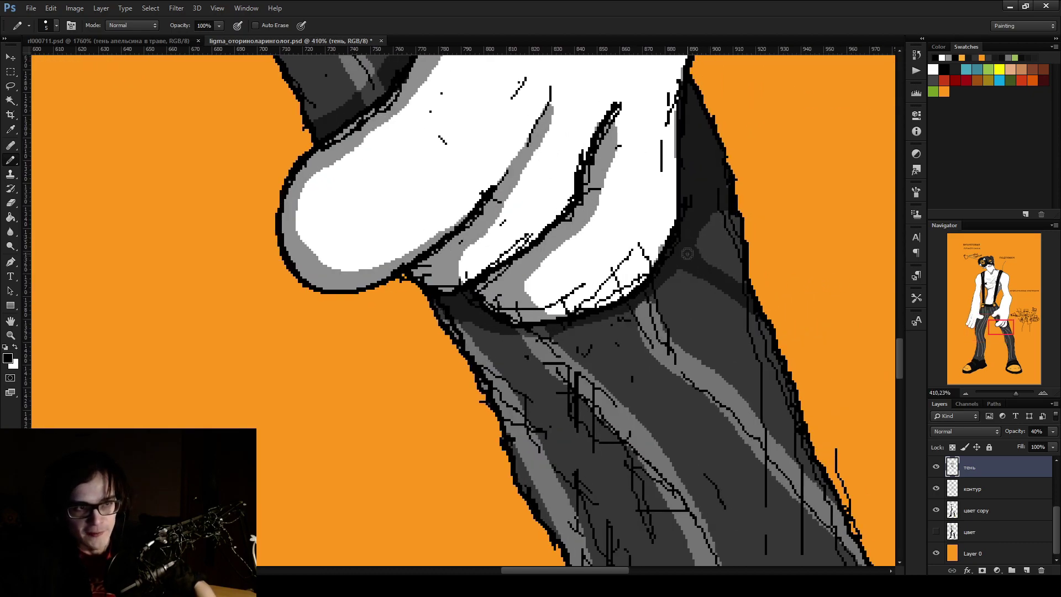
{"action": "mouse_move", "coordinate": [672, 212]}
{"action": "left_mouse_down"}
{"action": "mouse_move", "coordinate": [622, 296]}
{"action": "mouse_move", "coordinate": [517, 305]}
{"action": "mouse_move", "coordinate": [557, 313]}
{"action": "left_mouse_up"}
{"action": "mouse_move", "coordinate": [656, 255]}
{"action": "left_mouse_down"}
{"action": "mouse_move", "coordinate": [575, 303]}
{"action": "mouse_move", "coordinate": [534, 272]}
{"action": "left_mouse_up"}
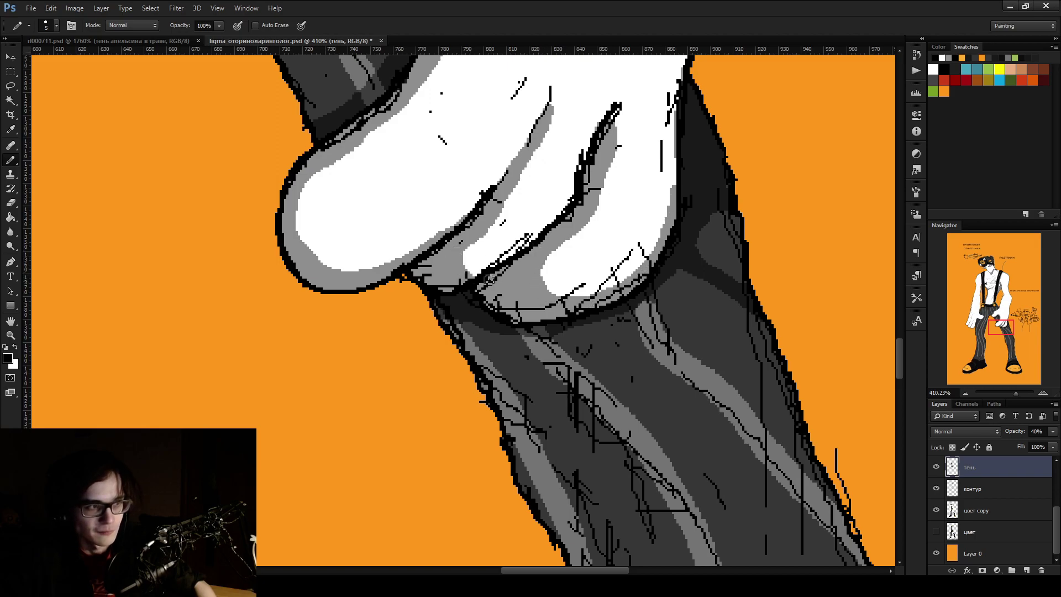
{"action": "left_click_drag", "start_coordinate": [485, 226], "coordinate": [496, 276]}
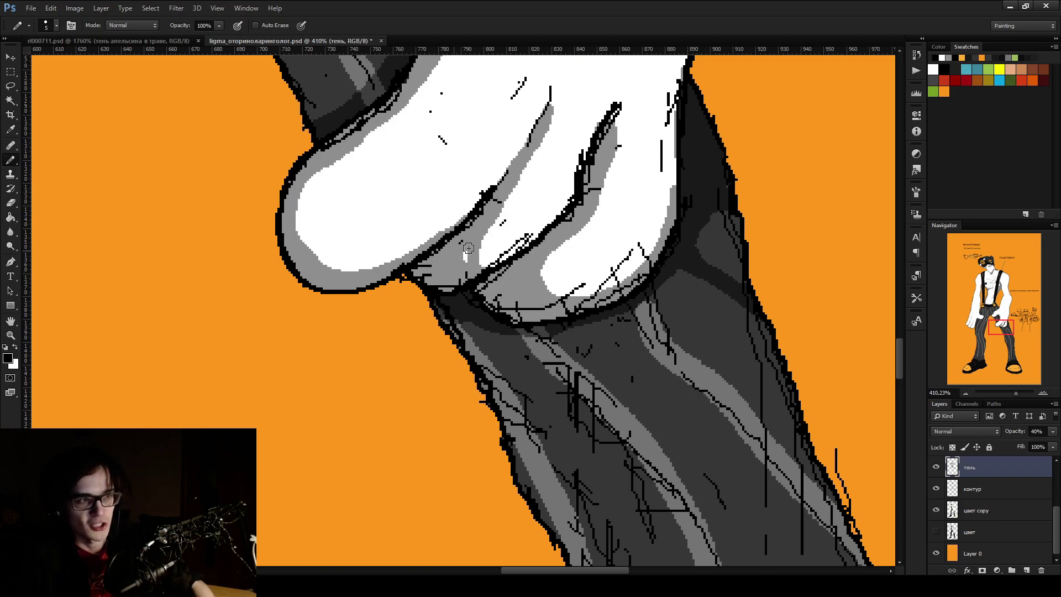
Thicken the hand's cast shadow on the trouser leg just below the fingertips
{"action": "scroll", "coordinate": [476, 259], "scroll_direction": "down", "scroll_amount": 3}
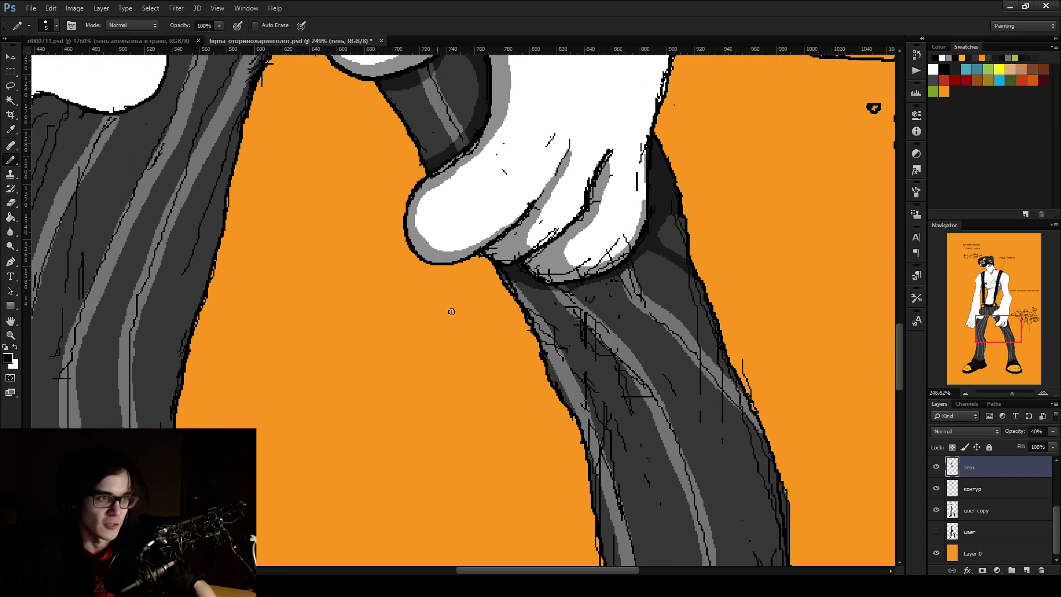
{"action": "scroll", "coordinate": [442, 308], "scroll_direction": "up", "scroll_amount": 3}
{"action": "mouse_move", "coordinate": [552, 264]}
{"action": "left_mouse_down"}
{"action": "mouse_move", "coordinate": [661, 279]}
{"action": "mouse_move", "coordinate": [756, 212]}
{"action": "left_mouse_up"}
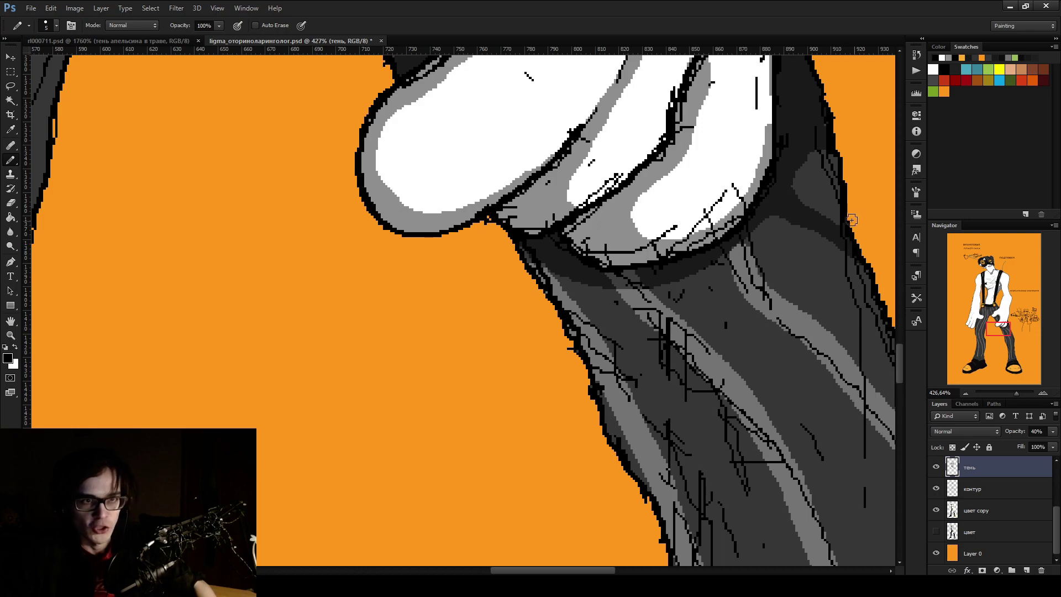
Paint a fold shadow on the inner thigh of the trouser leg below the hand, replacing the first stroke
{"action": "scroll", "coordinate": [804, 220], "scroll_direction": "down", "scroll_amount": 3}
{"action": "scroll", "coordinate": [670, 345], "scroll_direction": "down", "scroll_amount": 1}
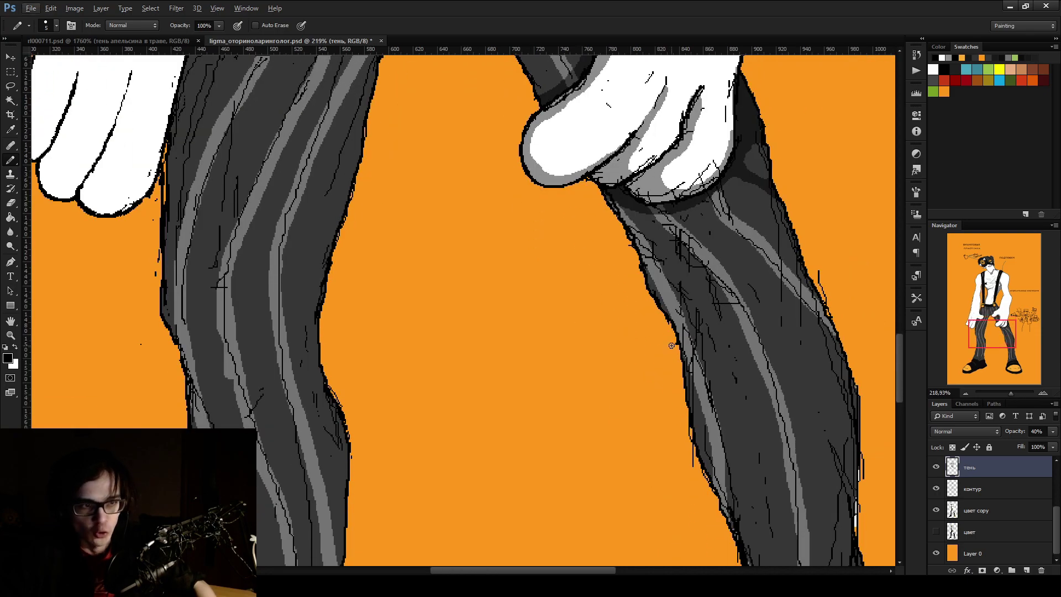
{"action": "mouse_move", "coordinate": [675, 332]}
{"action": "left_mouse_down"}
{"action": "mouse_move", "coordinate": [738, 252]}
{"action": "mouse_move", "coordinate": [739, 369]}
{"action": "mouse_move", "coordinate": [693, 376]}
{"action": "left_mouse_up"}
{"action": "key", "text": "ctrl+z"}
{"action": "left_click_drag", "start_coordinate": [675, 326], "coordinate": [685, 220]}
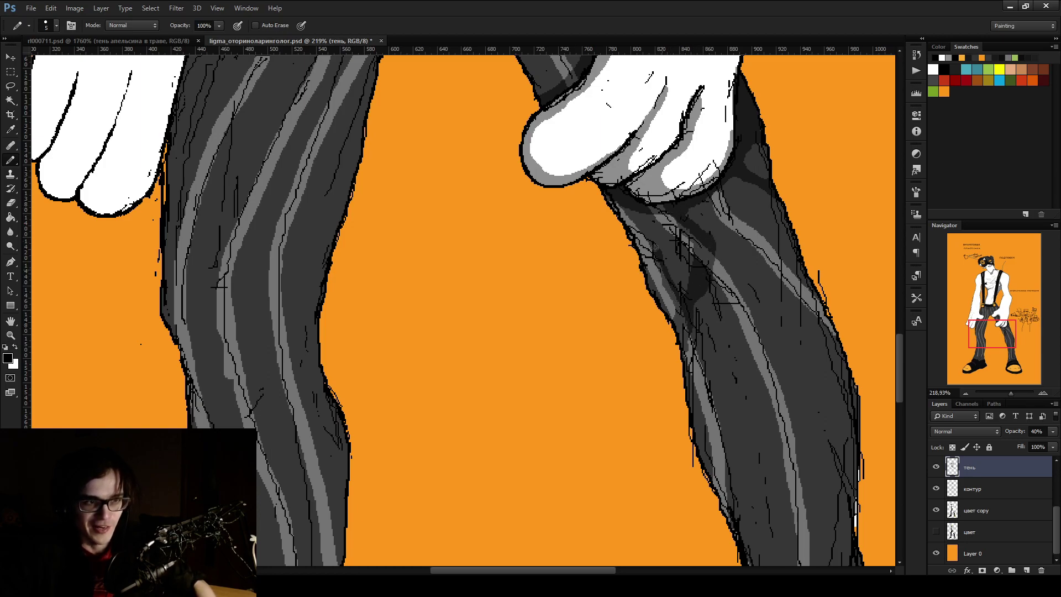
Outline a fold shadow running diagonally to the outer knee of the same leg and fill it with the Paint Bucket
{"action": "scroll", "coordinate": [684, 295], "scroll_direction": "down", "scroll_amount": 2}
{"action": "key", "text": "alt"}
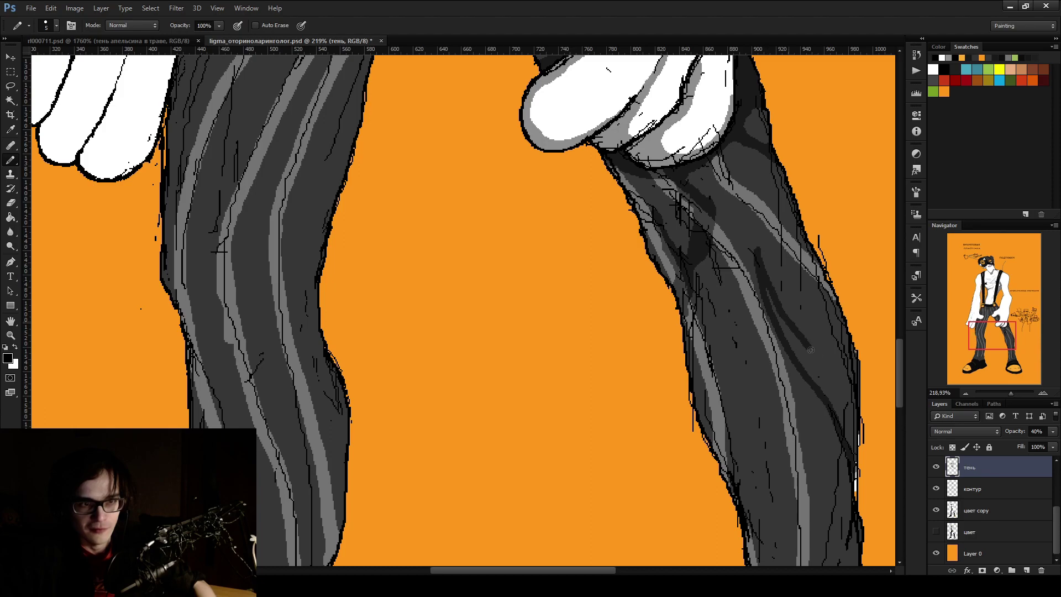
{"action": "key", "text": "g"}
{"action": "left_click", "coordinate": [847, 435]}
{"action": "key", "text": "ctrl+z"}
{"action": "key", "text": "b"}
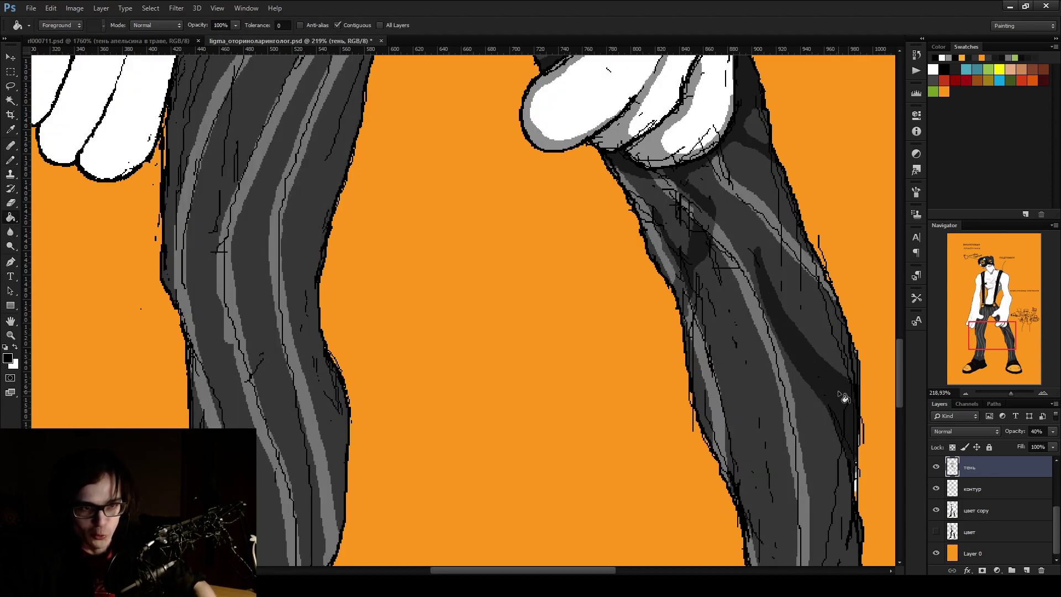
Outline the continuation of the knee shadow down the outer calf of the same trouser leg
{"action": "scroll", "coordinate": [838, 391], "scroll_direction": "down", "scroll_amount": 3}
{"action": "scroll", "coordinate": [783, 258], "scroll_direction": "up", "scroll_amount": 1}
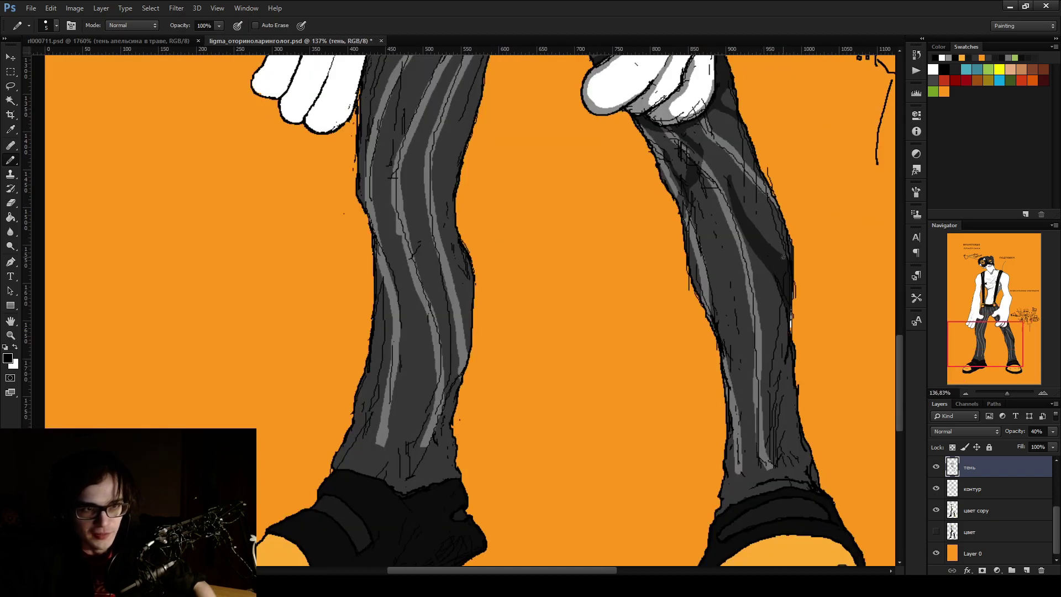
{"action": "key", "text": "e"}
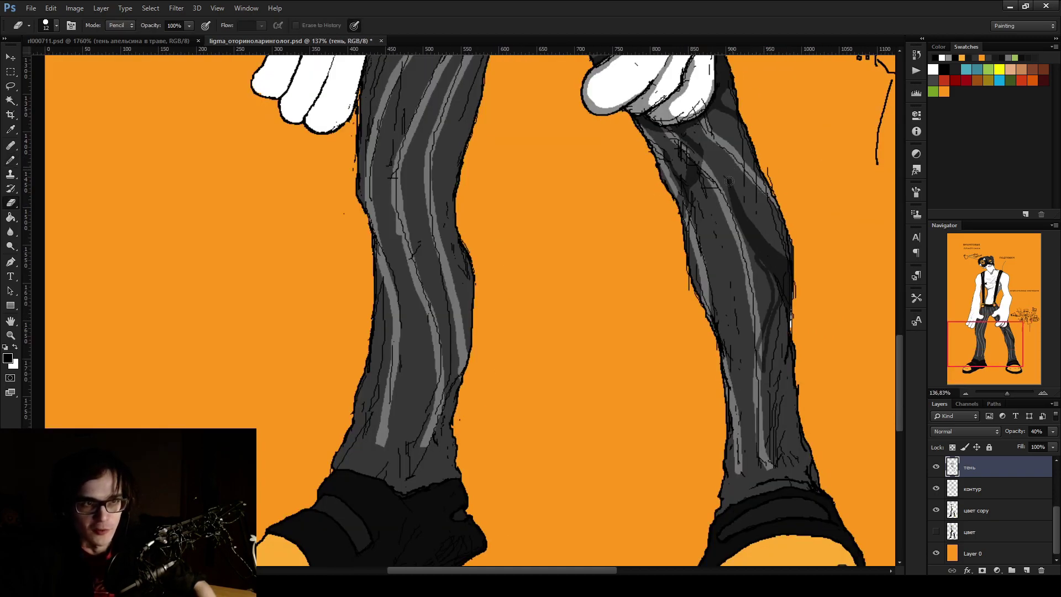
{"action": "key", "text": "b"}
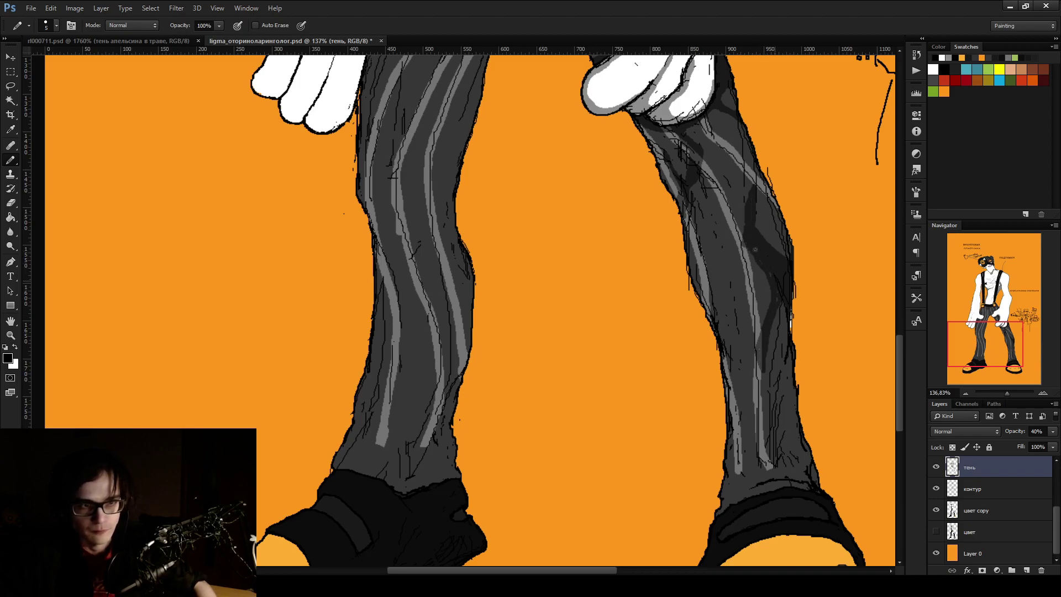
{"action": "left_click_drag", "start_coordinate": [697, 217], "coordinate": [686, 209]}
{"action": "left_click_drag", "start_coordinate": [694, 276], "coordinate": [734, 252]}
{"action": "left_click_drag", "start_coordinate": [691, 200], "coordinate": [762, 180]}
{"action": "left_click_drag", "start_coordinate": [453, 358], "coordinate": [470, 346]}
{"action": "left_click_drag", "start_coordinate": [373, 350], "coordinate": [470, 334]}
{"action": "left_click_drag", "start_coordinate": [715, 321], "coordinate": [757, 307]}
{"action": "left_click_drag", "start_coordinate": [374, 333], "coordinate": [470, 317]}
{"action": "left_click_drag", "start_coordinate": [375, 317], "coordinate": [472, 303]}
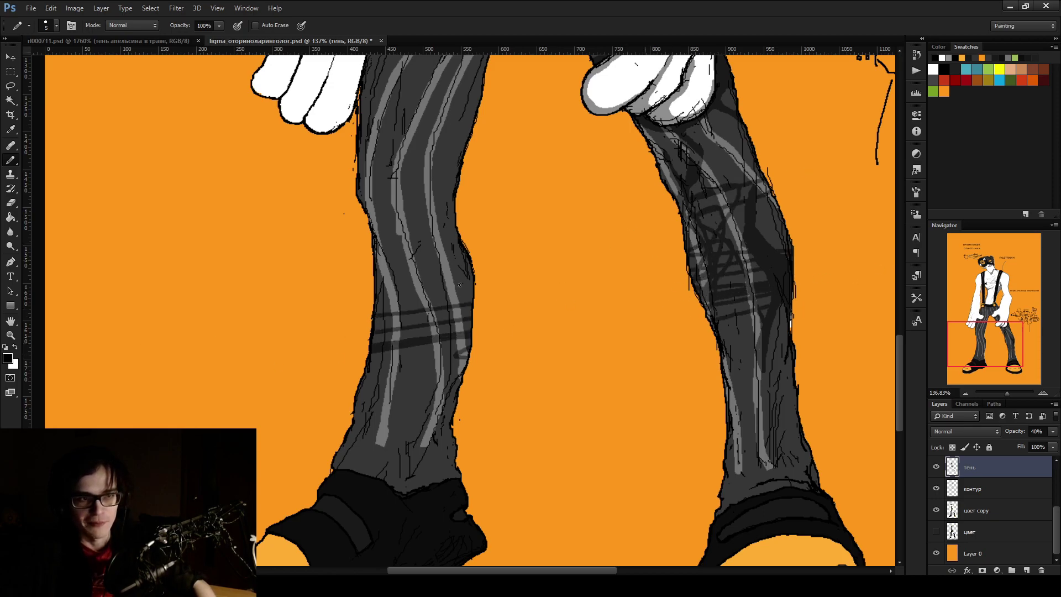
{"action": "left_click_drag", "start_coordinate": [376, 263], "coordinate": [462, 249]}
{"action": "left_click_drag", "start_coordinate": [376, 299], "coordinate": [474, 277]}
{"action": "left_click_drag", "start_coordinate": [361, 384], "coordinate": [461, 376]}
{"action": "left_click_drag", "start_coordinate": [723, 363], "coordinate": [756, 355]}
{"action": "key", "text": "ctrl+alt+z"}
{"action": "key", "text": "ctrl+alt+z"}
{"action": "key", "text": "ctrl+alt+z"}
{"action": "key", "text": "ctrl+alt+z"}
{"action": "key", "text": "ctrl+alt+z"}
{"action": "key", "text": "ctrl+alt+z"}
{"action": "key", "text": "ctrl+alt+z"}
{"action": "key", "text": "ctrl+alt+z"}
{"action": "key", "text": "ctrl+alt+z"}
{"action": "key", "text": "ctrl+alt+z"}
{"action": "key", "text": "ctrl+alt+z"}
{"action": "key", "text": "ctrl+alt+z"}
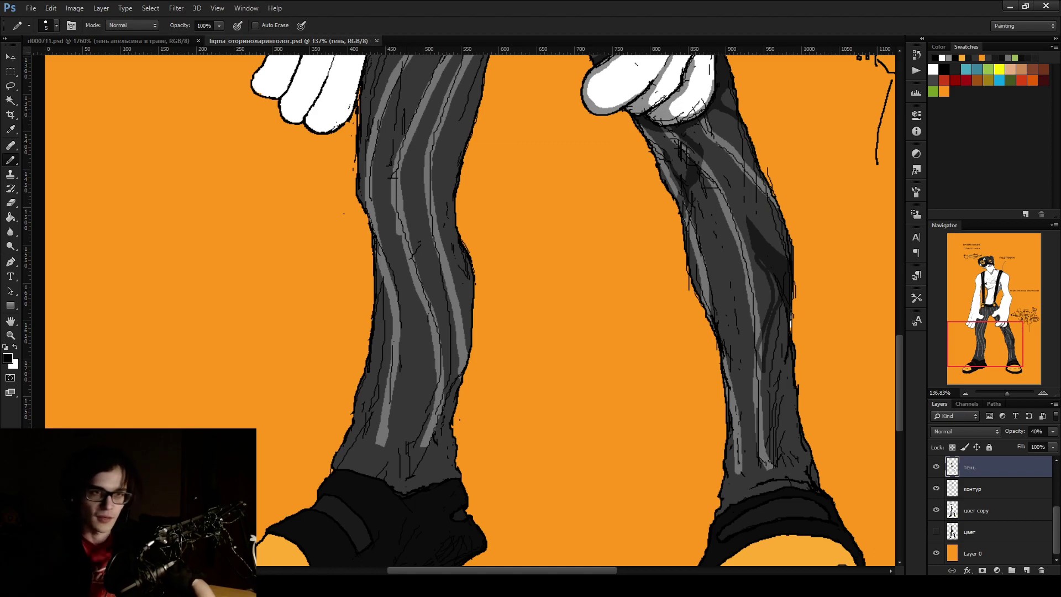
Fill the outlined calf shadow with the Paint Bucket and cover its remaining gaps with the Pencil
{"action": "key", "text": "g"}
{"action": "scroll", "coordinate": [862, 293], "scroll_direction": "up", "scroll_amount": 5}
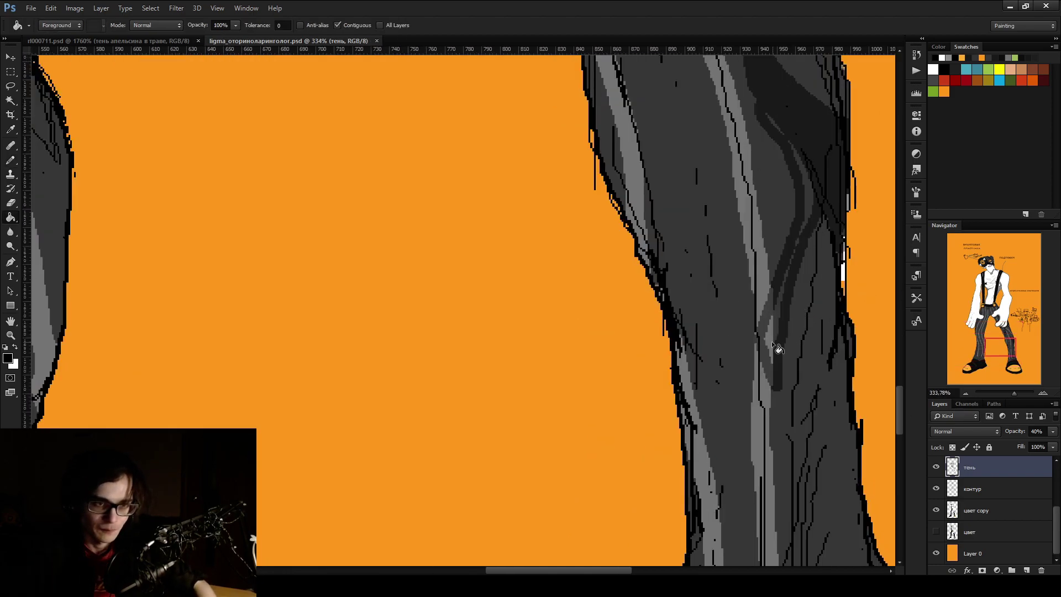
{"action": "left_click", "coordinate": [808, 181]}
{"action": "key", "text": "b"}
{"action": "left_click_drag", "start_coordinate": [809, 263], "coordinate": [788, 302]}
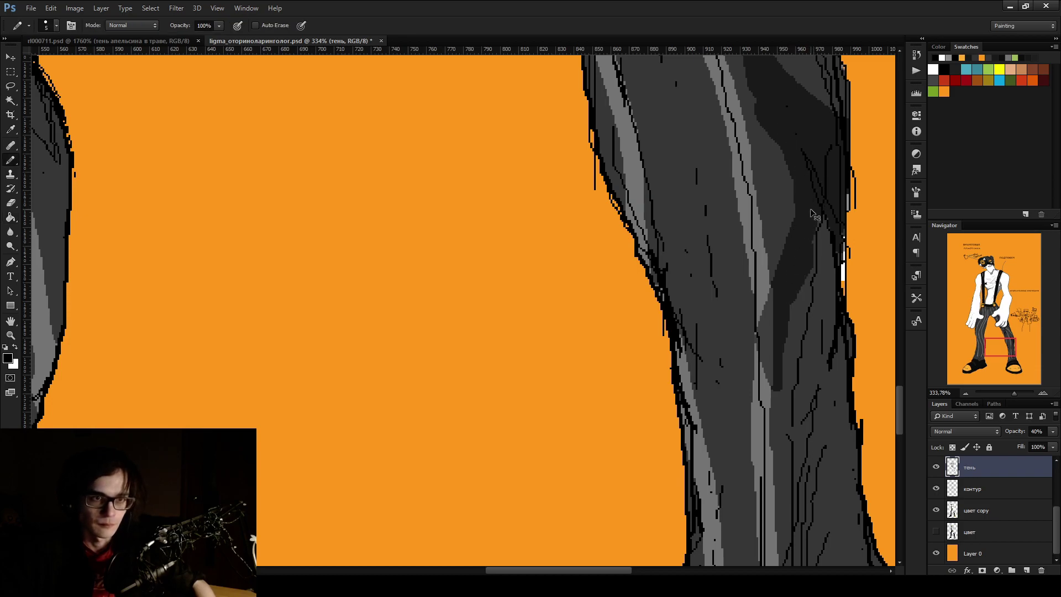
Erase the stray white and gray pixels along the trouser leg's outer edge on the цвет copy layer
{"action": "scroll", "coordinate": [854, 270], "scroll_direction": "up", "scroll_amount": 8}
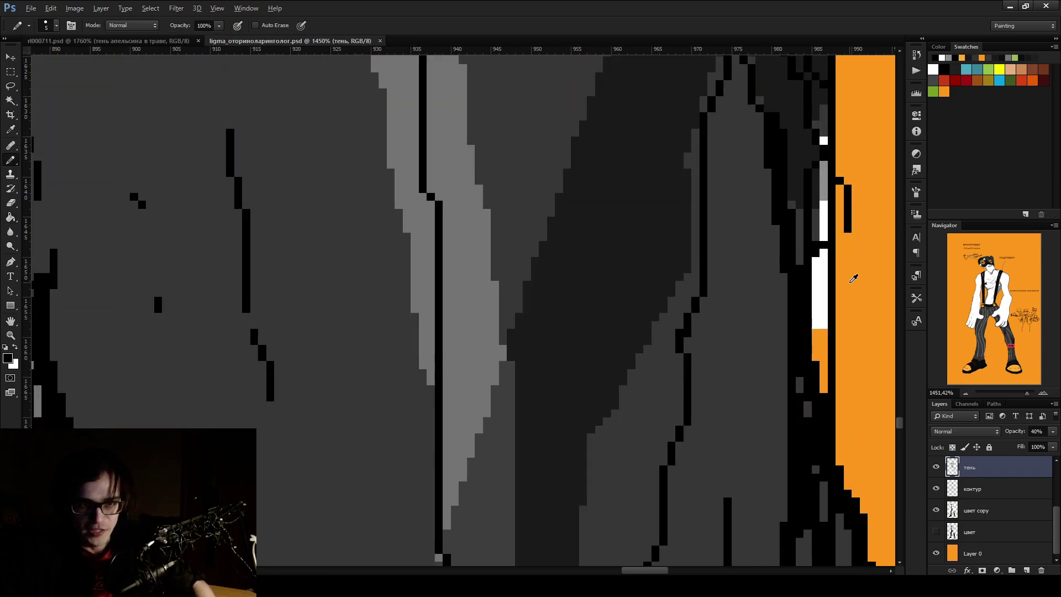
{"action": "scroll", "coordinate": [852, 271], "scroll_direction": "down", "scroll_amount": 6}
{"action": "scroll", "coordinate": [827, 268], "scroll_direction": "up", "scroll_amount": 2}
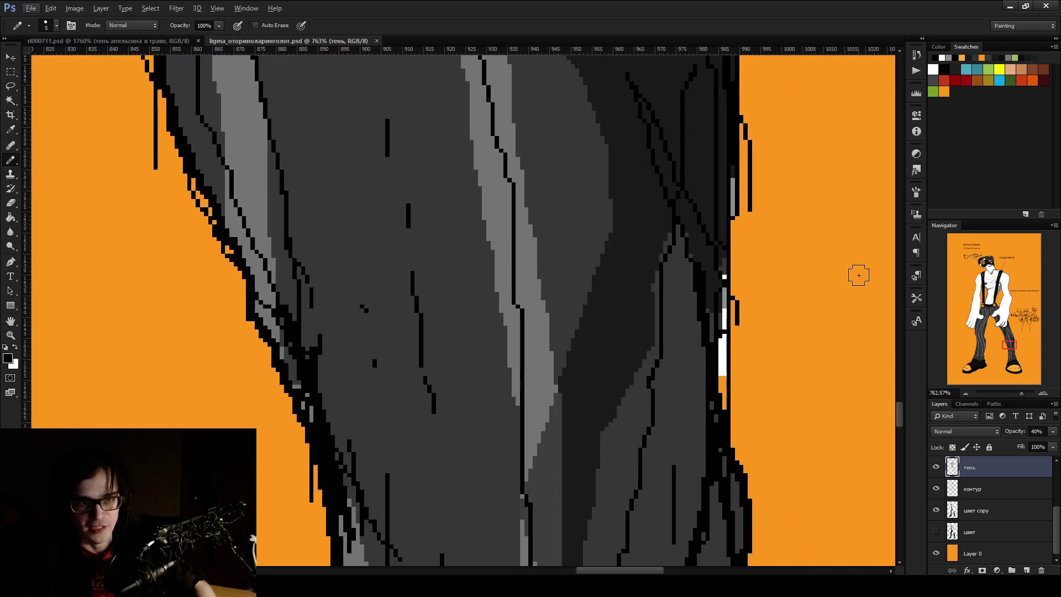
{"action": "left_click", "coordinate": [1011, 493]}
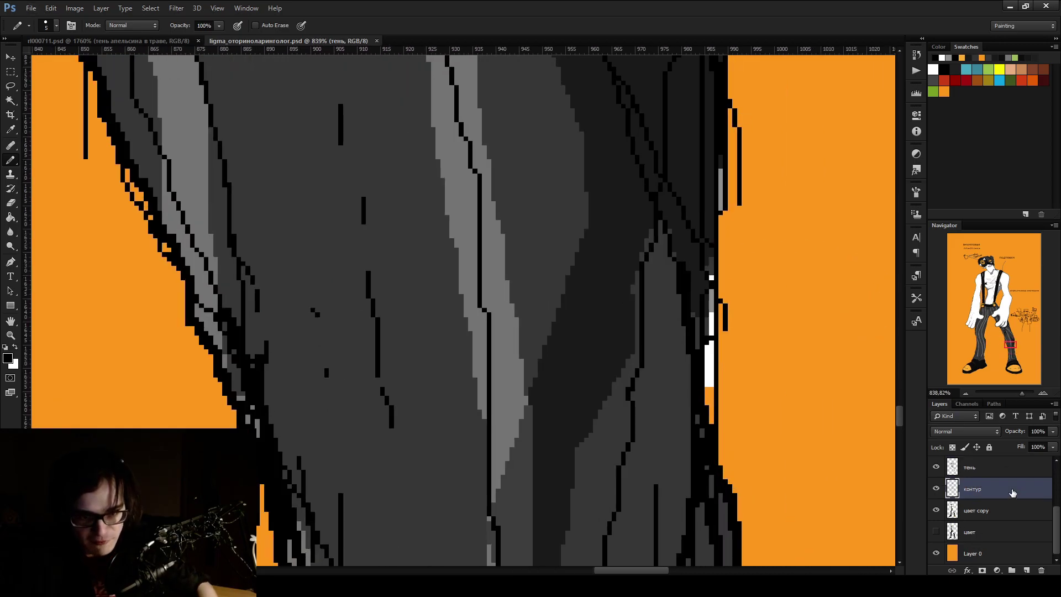
{"action": "left_click", "coordinate": [936, 489]}
{"action": "left_click", "coordinate": [936, 489]}
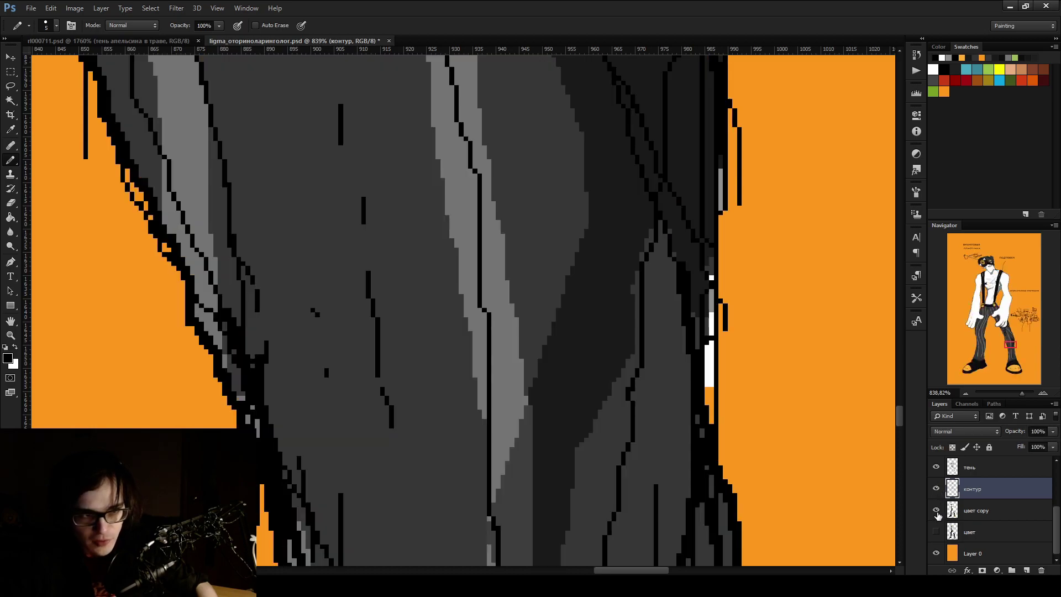
{"action": "left_click", "coordinate": [998, 511]}
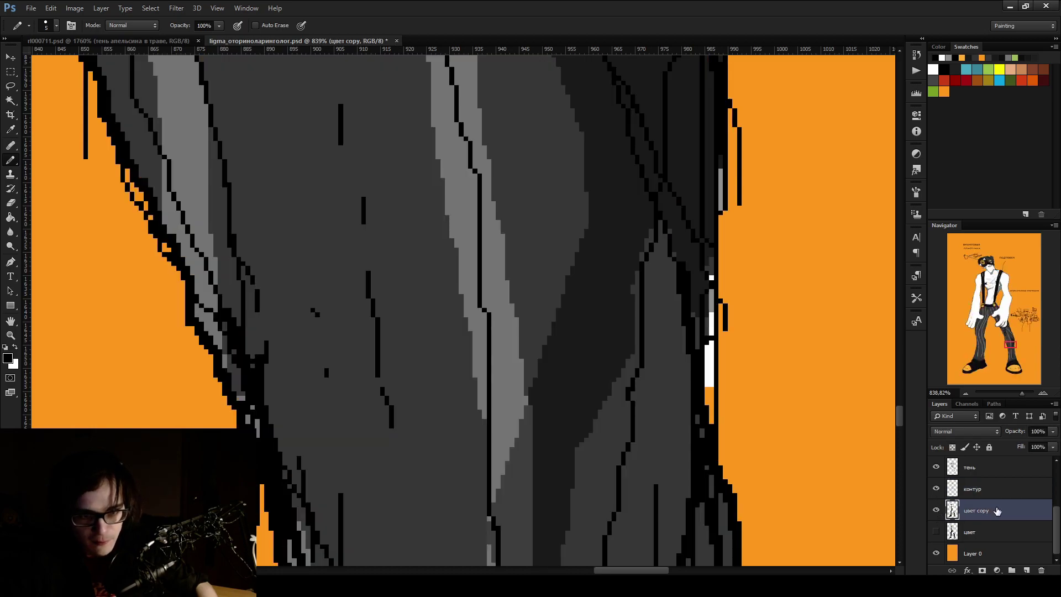
{"action": "key", "text": "e"}
{"action": "mouse_move", "coordinate": [770, 327]}
{"action": "left_mouse_down"}
{"action": "mouse_move", "coordinate": [739, 325]}
{"action": "mouse_move", "coordinate": [741, 265]}
{"action": "left_mouse_up"}
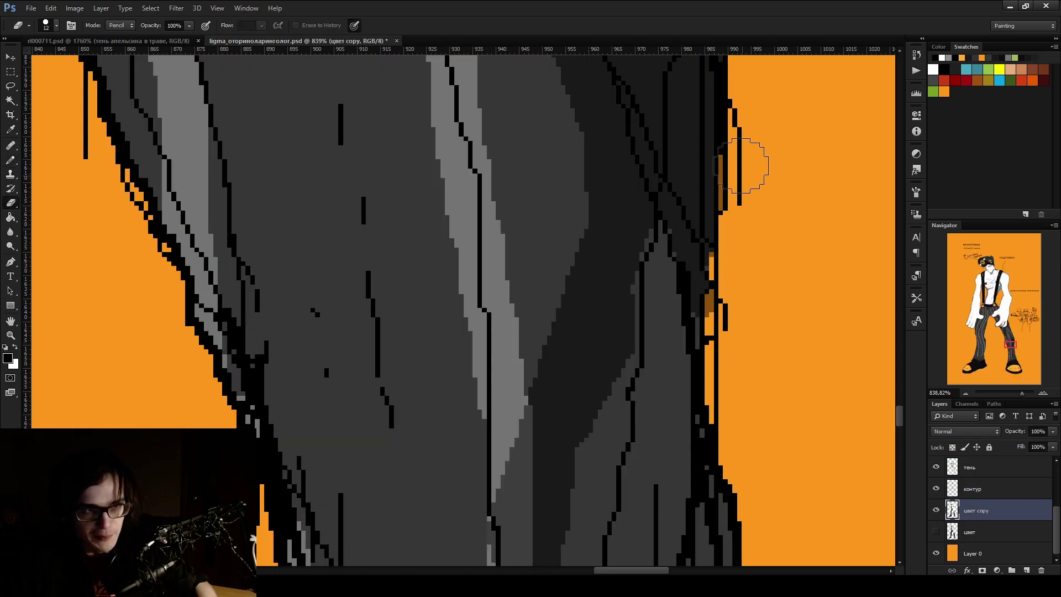
Return to the тень layer and extend the Pencil shadow along the outer edge of the trouser leg below the knee
{"action": "left_click", "coordinate": [988, 467]}
{"action": "key", "text": "b"}
{"action": "mouse_move", "coordinate": [669, 108]}
{"action": "left_mouse_down"}
{"action": "mouse_move", "coordinate": [692, 104]}
{"action": "mouse_move", "coordinate": [706, 219]}
{"action": "mouse_move", "coordinate": [694, 370]}
{"action": "left_mouse_up"}
{"action": "key", "text": "e"}
{"action": "key", "text": "ctrl+1"}
{"action": "scroll", "coordinate": [524, 496], "scroll_direction": "down", "scroll_amount": 2}
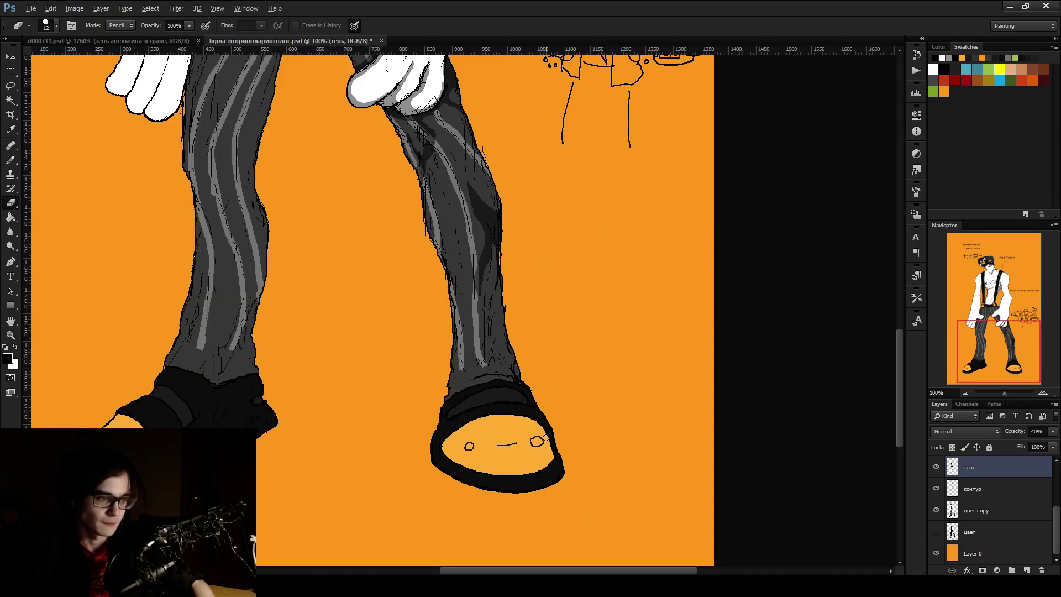
Draw a Pencil shadow band along the lower inner edge of the front-facing shoe's orange toe cap on the тень layer
{"action": "scroll", "coordinate": [545, 446], "scroll_direction": "up", "scroll_amount": 5}
{"action": "key", "text": "b"}
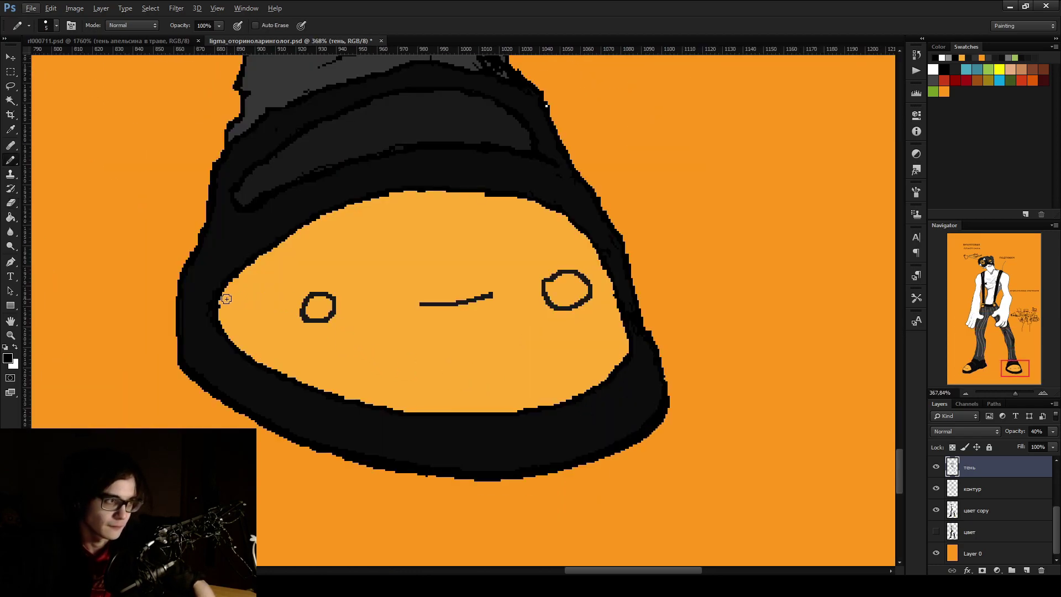
{"action": "mouse_move", "coordinate": [222, 312]}
{"action": "left_mouse_down"}
{"action": "mouse_move", "coordinate": [275, 368]}
{"action": "mouse_move", "coordinate": [397, 400]}
{"action": "mouse_move", "coordinate": [499, 405]}
{"action": "mouse_move", "coordinate": [588, 380]}
{"action": "mouse_move", "coordinate": [622, 325]}
{"action": "left_mouse_up"}
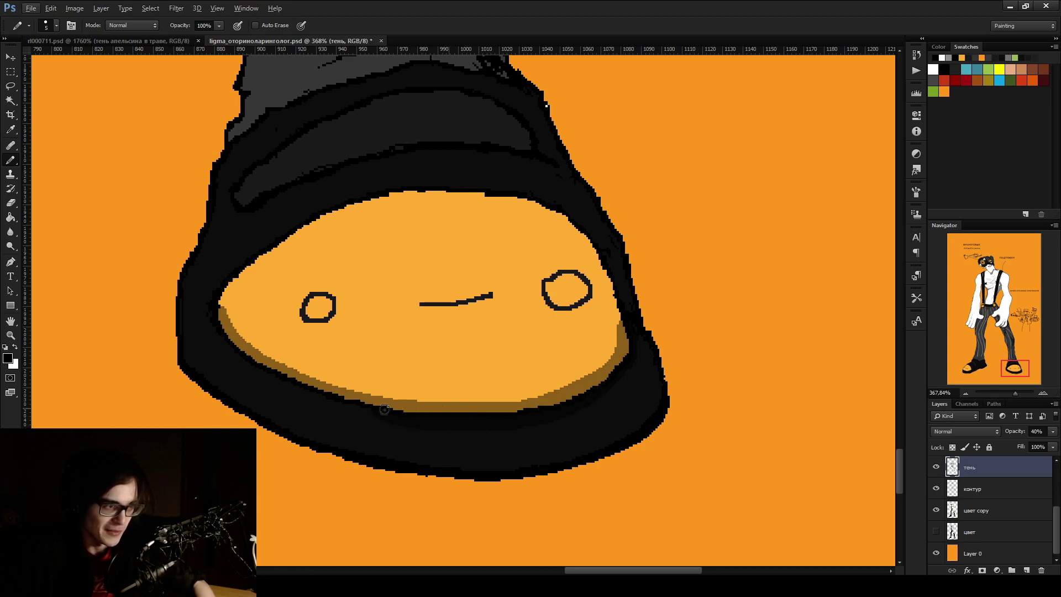
{"action": "key", "text": "alt"}
{"action": "left_click_drag", "start_coordinate": [364, 397], "coordinate": [534, 390]}
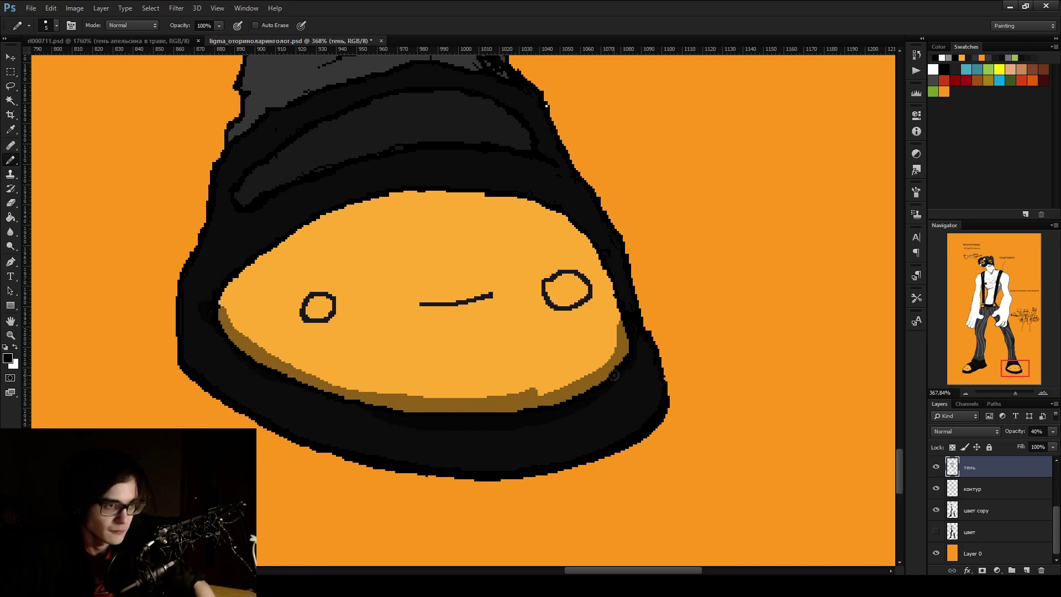
{"action": "key", "text": "ctrl+z"}
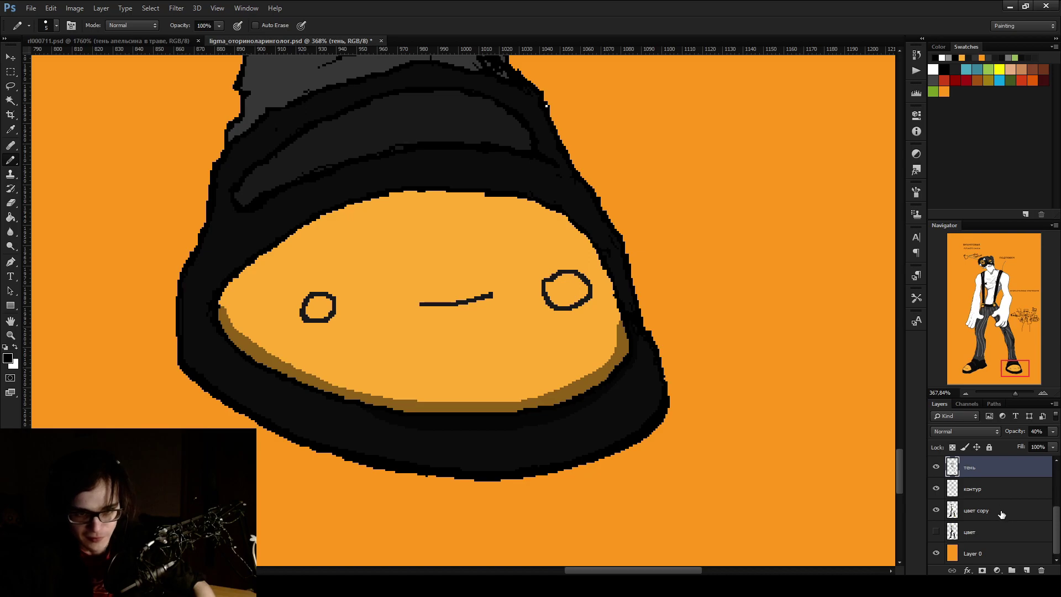
On the цвет copy layer, thicken the toe face's larger eye ring with a 4 px Pencil in its sampled dark color
{"action": "left_click", "coordinate": [1001, 514]}
{"action": "scroll", "coordinate": [545, 263], "scroll_direction": "up", "scroll_amount": 3}
{"action": "left_click", "coordinate": [537, 296], "text": "alt"}
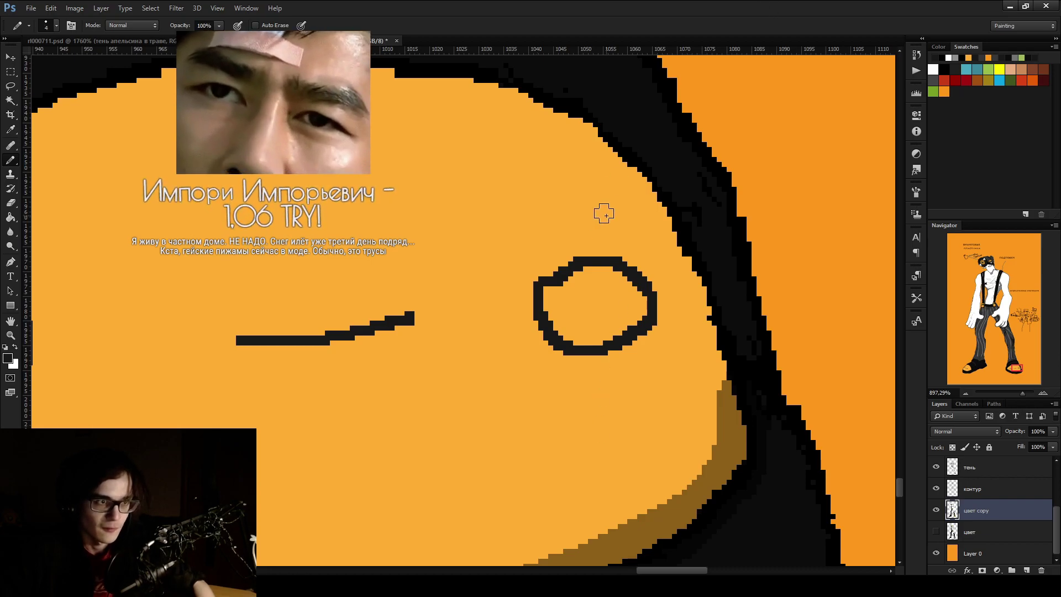
{"action": "key", "text": "bracketleft"}
{"action": "mouse_move", "coordinate": [551, 277]}
{"action": "left_mouse_down"}
{"action": "mouse_move", "coordinate": [646, 257]}
{"action": "mouse_move", "coordinate": [663, 293]}
{"action": "mouse_move", "coordinate": [652, 337]}
{"action": "mouse_move", "coordinate": [574, 358]}
{"action": "mouse_move", "coordinate": [540, 290]}
{"action": "mouse_move", "coordinate": [591, 338]}
{"action": "mouse_move", "coordinate": [642, 290]}
{"action": "mouse_move", "coordinate": [608, 257]}
{"action": "left_mouse_up"}
{"action": "scroll", "coordinate": [542, 284], "scroll_direction": "down", "scroll_amount": 3}
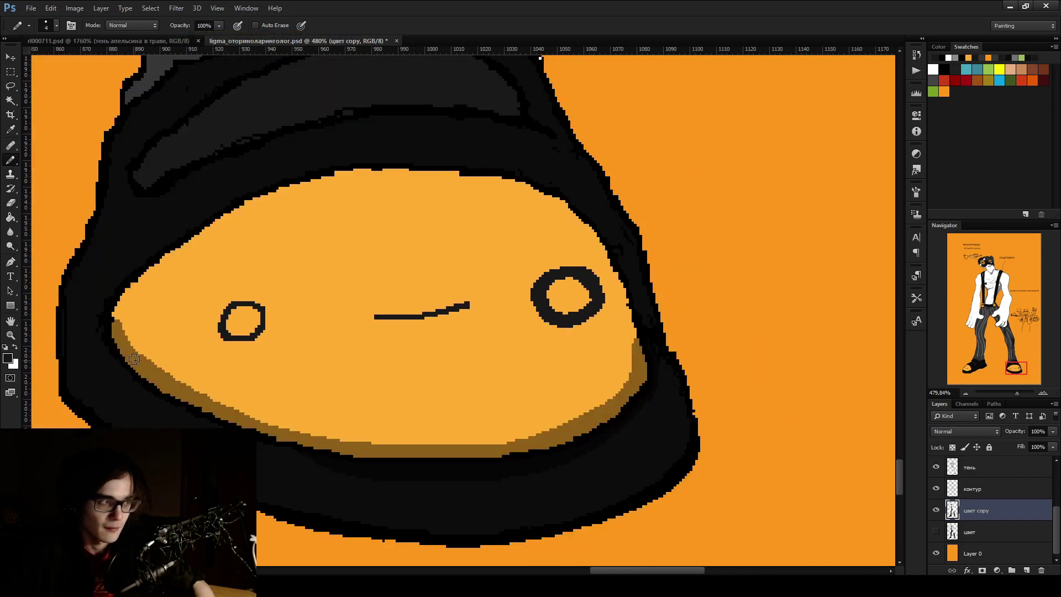
Thicken the toe face's smaller eye ring with the same dark Pencil color
{"action": "scroll", "coordinate": [249, 309], "scroll_direction": "up", "scroll_amount": 4}
{"action": "mouse_move", "coordinate": [267, 278]}
{"action": "left_mouse_down"}
{"action": "mouse_move", "coordinate": [331, 362]}
{"action": "mouse_move", "coordinate": [375, 302]}
{"action": "mouse_move", "coordinate": [312, 246]}
{"action": "mouse_move", "coordinate": [285, 288]}
{"action": "left_mouse_up"}
{"action": "scroll", "coordinate": [424, 349], "scroll_direction": "down", "scroll_amount": 3}
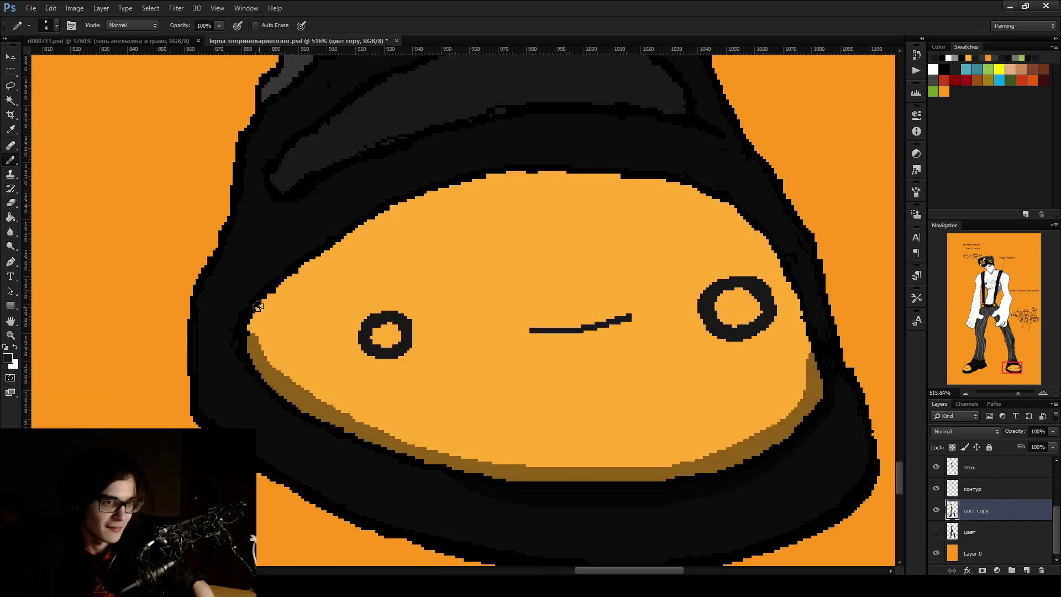
Even out the larger eye ring's thickness, alternating between sampled orange and dark Pencil colors
{"action": "scroll", "coordinate": [782, 298], "scroll_direction": "up", "scroll_amount": 3}
{"action": "mouse_move", "coordinate": [737, 302]}
{"action": "left_mouse_down"}
{"action": "mouse_move", "coordinate": [725, 322]}
{"action": "mouse_move", "coordinate": [722, 288]}
{"action": "left_mouse_up"}
{"action": "left_click", "coordinate": [725, 314], "text": "alt"}
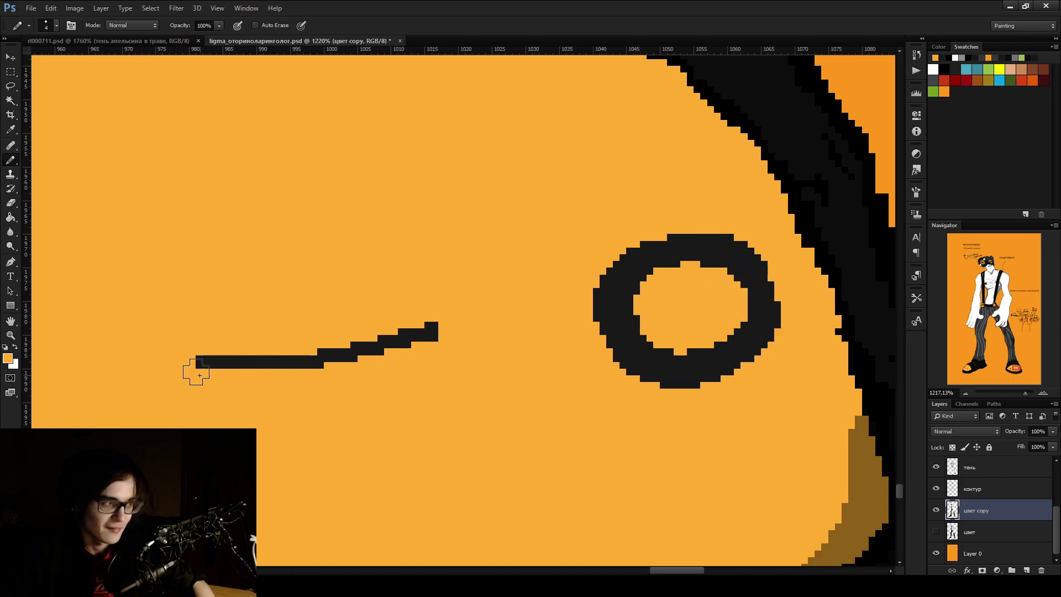
{"action": "key", "text": "alt"}
{"action": "left_click", "coordinate": [735, 260], "text": "alt"}
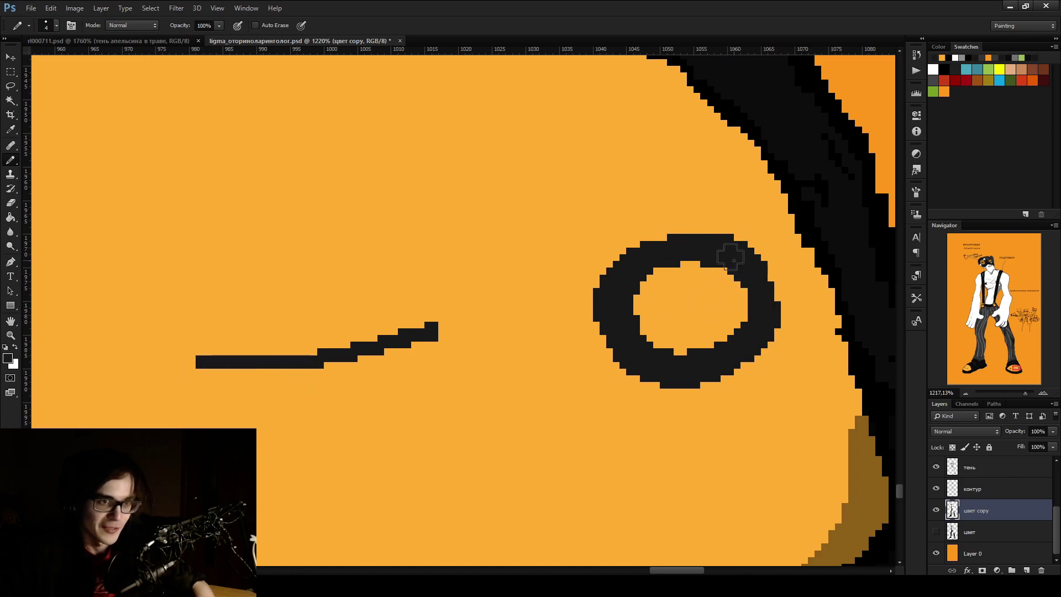
{"action": "left_click_drag", "start_coordinate": [751, 310], "coordinate": [739, 281]}
Trim the larger eye ring's outer right edge with sampled orange and redraw its right side in the dark color
{"action": "left_click", "coordinate": [712, 225], "text": "alt"}
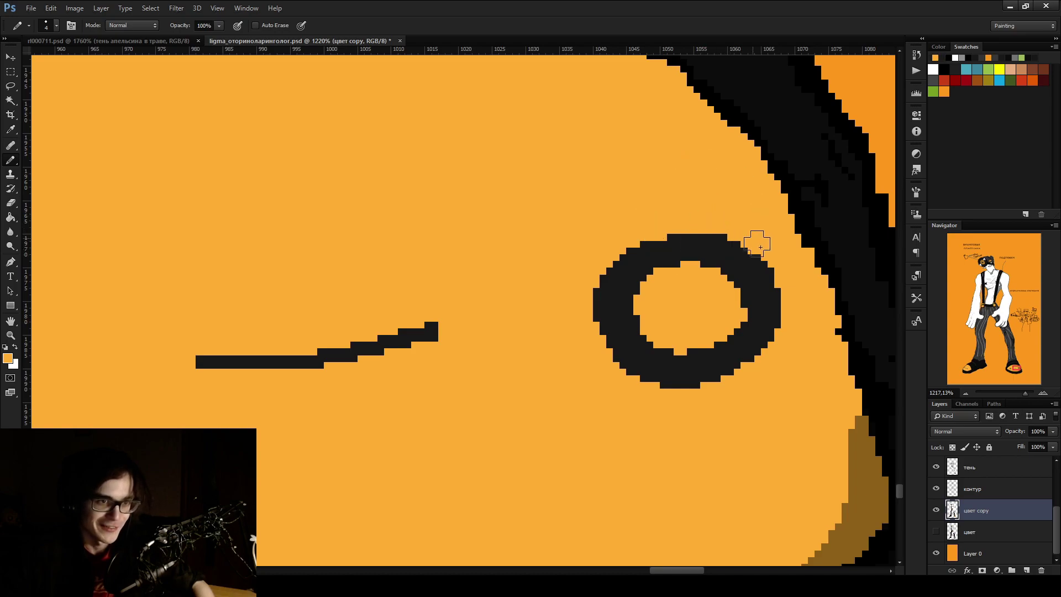
{"action": "left_click_drag", "start_coordinate": [748, 236], "coordinate": [773, 346]}
{"action": "left_click", "coordinate": [719, 239], "text": "alt"}
{"action": "mouse_move", "coordinate": [719, 260]}
{"action": "left_mouse_down"}
{"action": "mouse_move", "coordinate": [752, 298]}
{"action": "mouse_move", "coordinate": [735, 342]}
{"action": "left_mouse_up"}
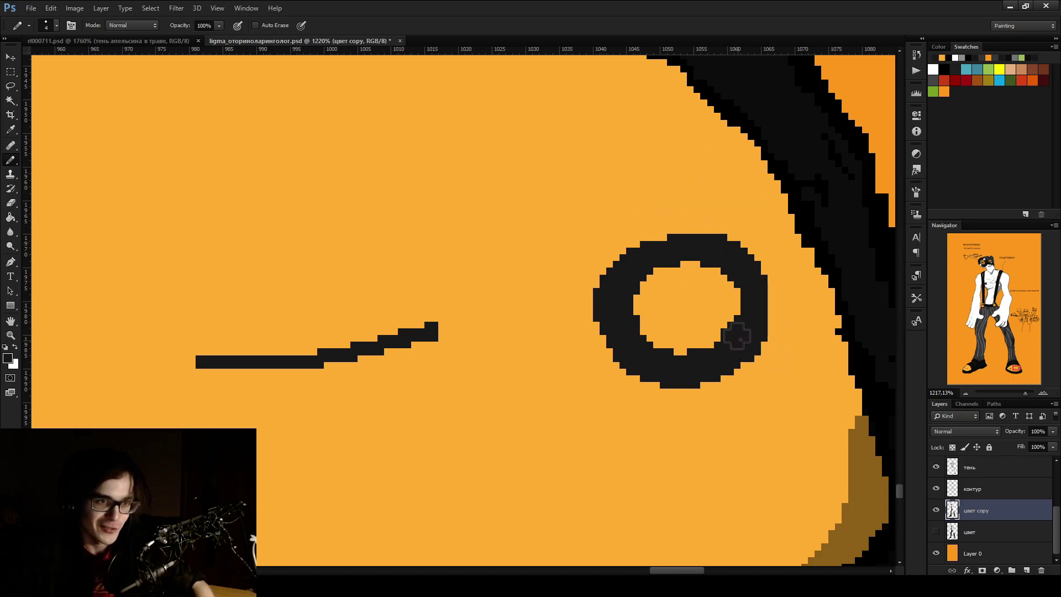
{"action": "left_click", "coordinate": [712, 301], "text": "alt"}
{"action": "mouse_move", "coordinate": [711, 301]}
{"action": "left_mouse_down"}
{"action": "mouse_move", "coordinate": [715, 320]}
{"action": "mouse_move", "coordinate": [697, 280]}
{"action": "left_mouse_up"}
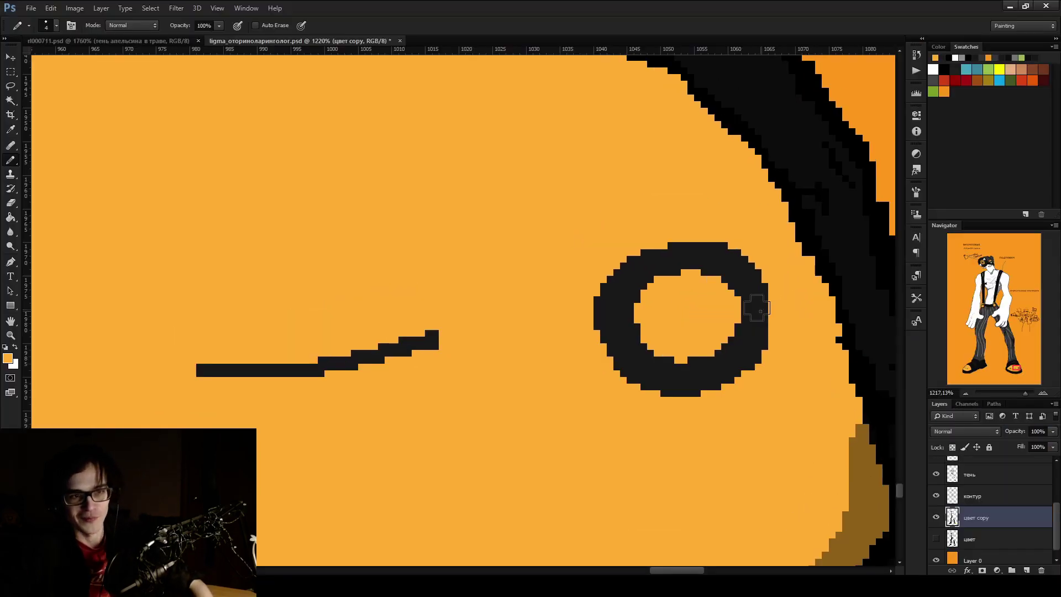
{"action": "left_click", "coordinate": [757, 309], "text": "alt"}
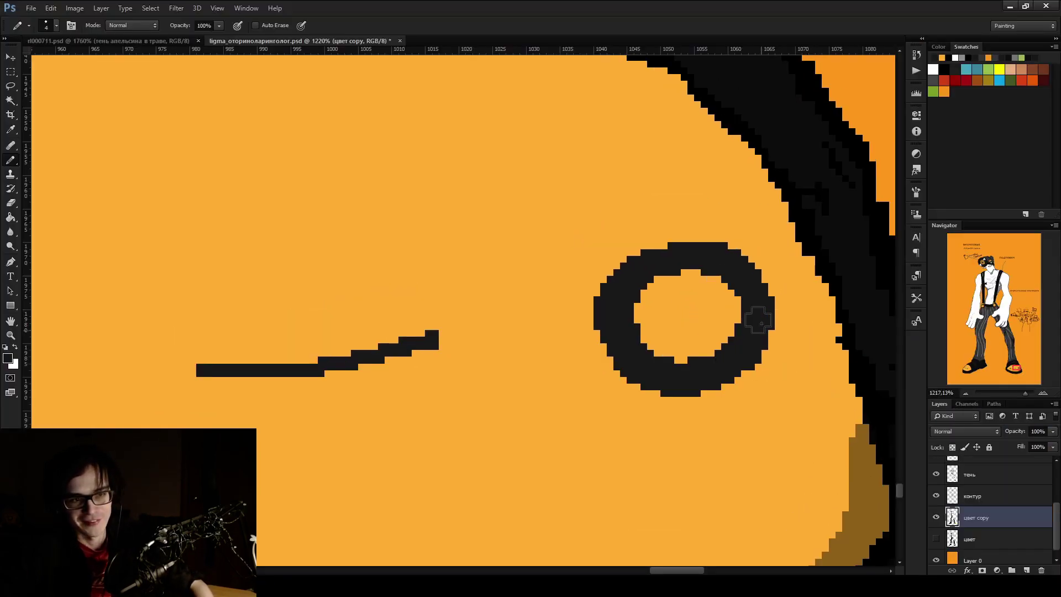
{"action": "scroll", "coordinate": [635, 304], "scroll_direction": "down", "scroll_amount": 3}
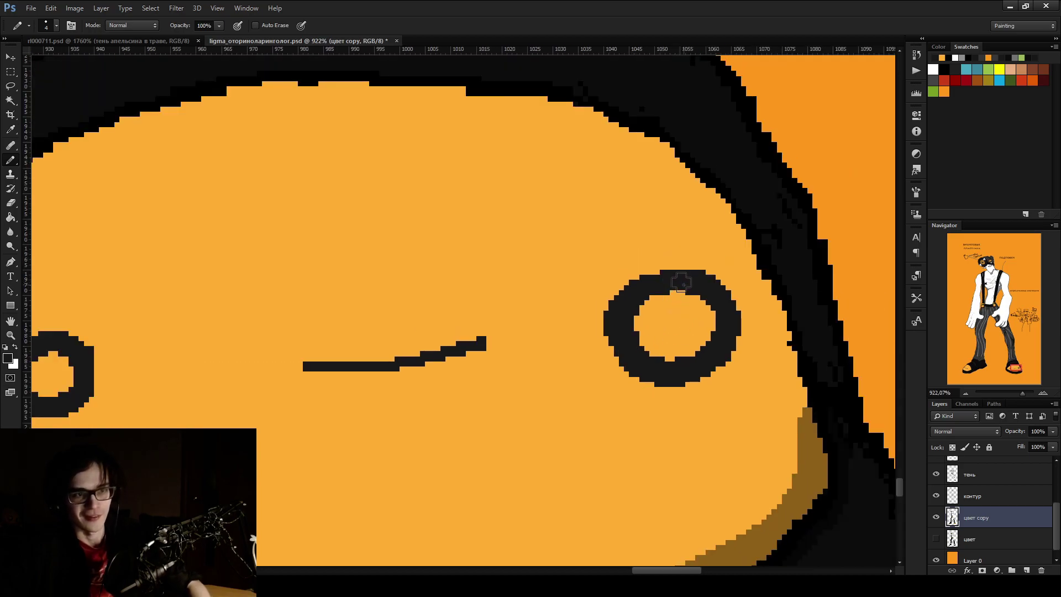
Smooth the larger eye ring's upper contour and inner opening with dark and orange Pencil pixels
{"action": "scroll", "coordinate": [676, 285], "scroll_direction": "up", "scroll_amount": 4}
{"action": "scroll", "coordinate": [676, 285], "scroll_direction": "up", "scroll_amount": 2}
{"action": "mouse_move", "coordinate": [628, 268]}
{"action": "left_mouse_down"}
{"action": "mouse_move", "coordinate": [657, 252]}
{"action": "mouse_move", "coordinate": [728, 279]}
{"action": "left_mouse_up"}
{"action": "left_click", "coordinate": [687, 332], "text": "alt"}
{"action": "left_click", "coordinate": [641, 319]}
{"action": "left_click", "coordinate": [635, 262], "text": "alt"}
{"action": "left_click_drag", "start_coordinate": [635, 262], "coordinate": [562, 297]}
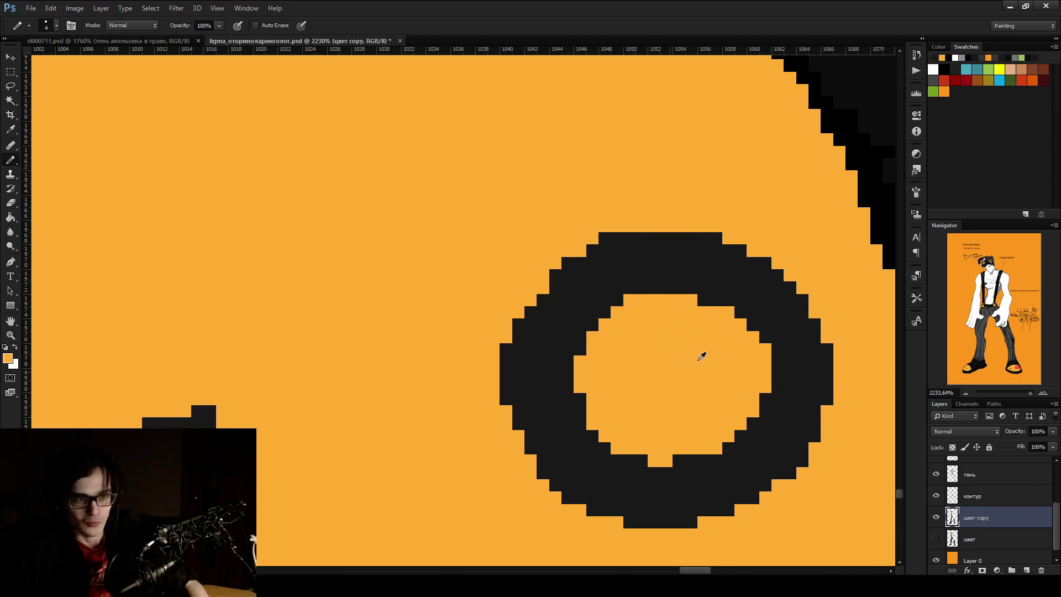
{"action": "scroll", "coordinate": [694, 334], "scroll_direction": "down", "scroll_amount": 4}
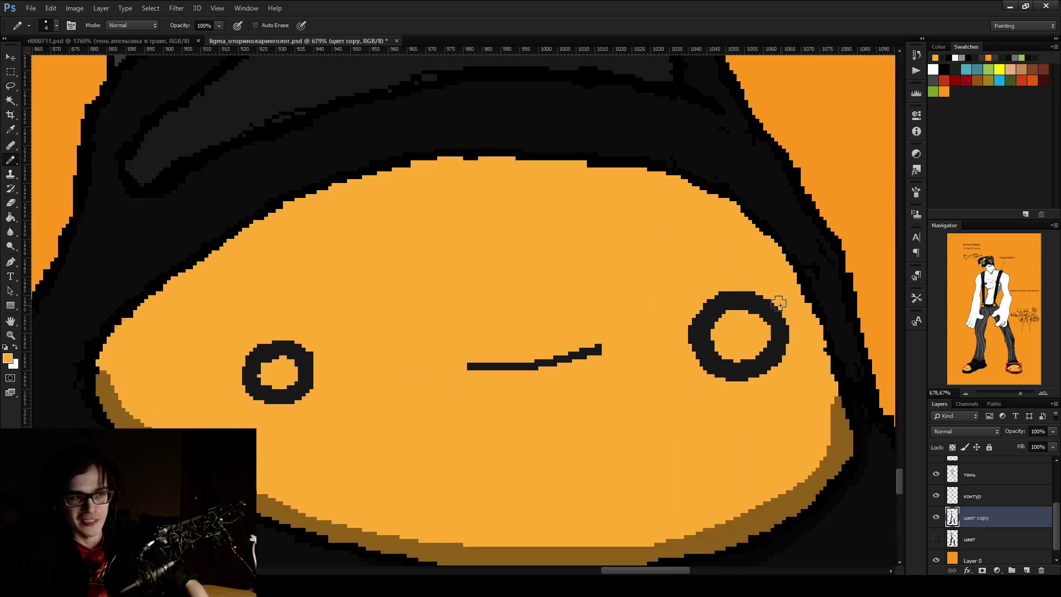
Reshape the smaller eye ring into a rounder, thicker circle using the sampled dark and orange colors
{"action": "scroll", "coordinate": [779, 303], "scroll_direction": "down", "scroll_amount": 2}
{"action": "scroll", "coordinate": [552, 357], "scroll_direction": "up", "scroll_amount": 4}
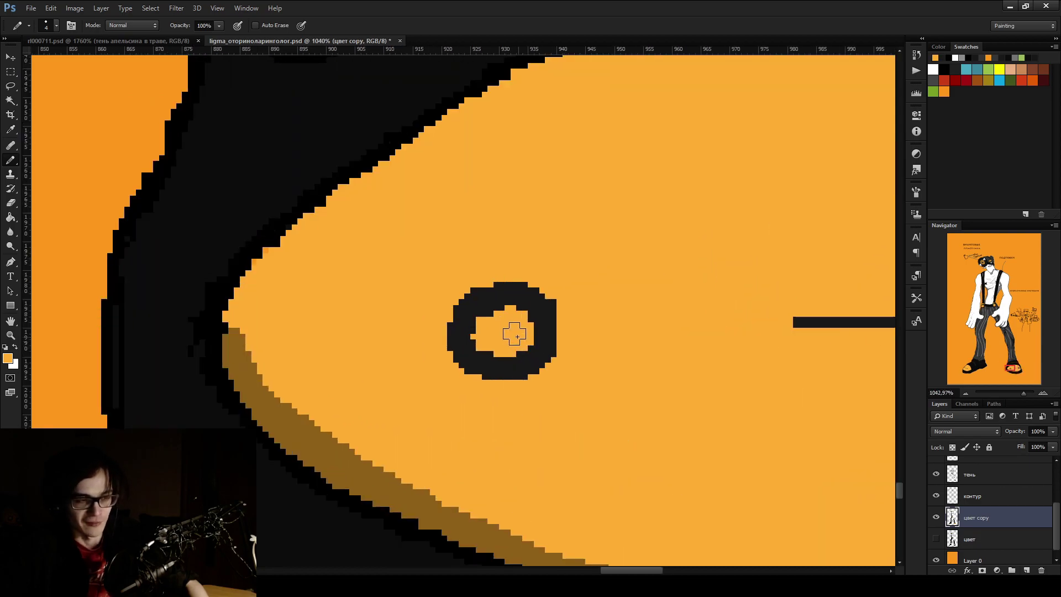
{"action": "left_click_drag", "start_coordinate": [485, 326], "coordinate": [500, 338]}
{"action": "left_click", "coordinate": [524, 277], "text": "alt"}
{"action": "mouse_move", "coordinate": [500, 267]}
{"action": "left_mouse_down"}
{"action": "mouse_move", "coordinate": [438, 374]}
{"action": "mouse_move", "coordinate": [559, 359]}
{"action": "mouse_move", "coordinate": [531, 260]}
{"action": "mouse_move", "coordinate": [445, 289]}
{"action": "left_mouse_up"}
{"action": "left_click", "coordinate": [577, 229], "text": "alt"}
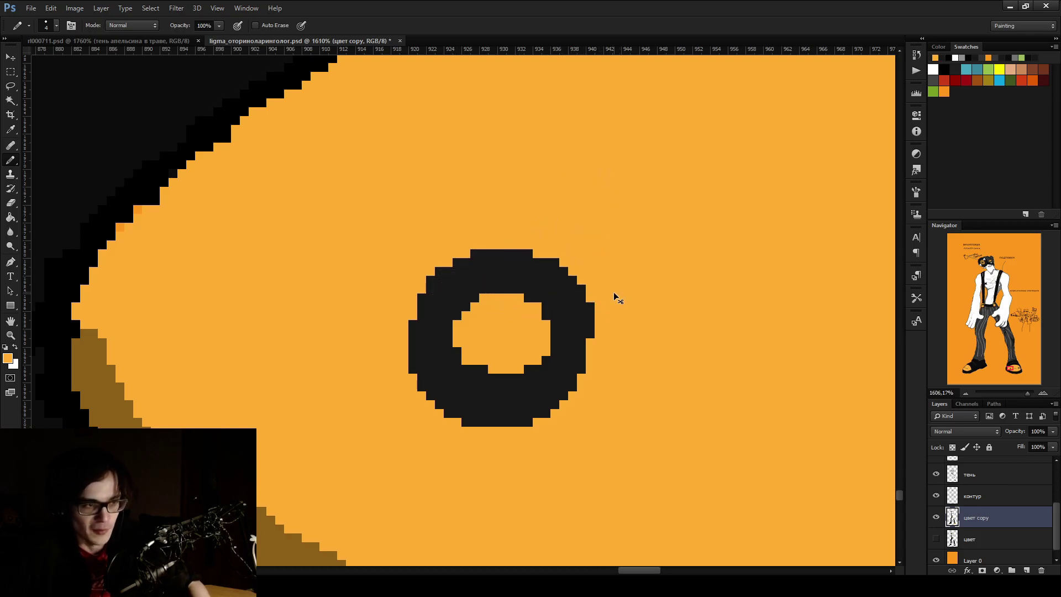
Extend the smaller eye ring's right edge with dark pixels and save the document
{"action": "scroll", "coordinate": [615, 296], "scroll_direction": "down", "scroll_amount": 10}
{"action": "scroll", "coordinate": [567, 327], "scroll_direction": "up", "scroll_amount": 3}
{"action": "scroll", "coordinate": [420, 312], "scroll_direction": "up", "scroll_amount": 10}
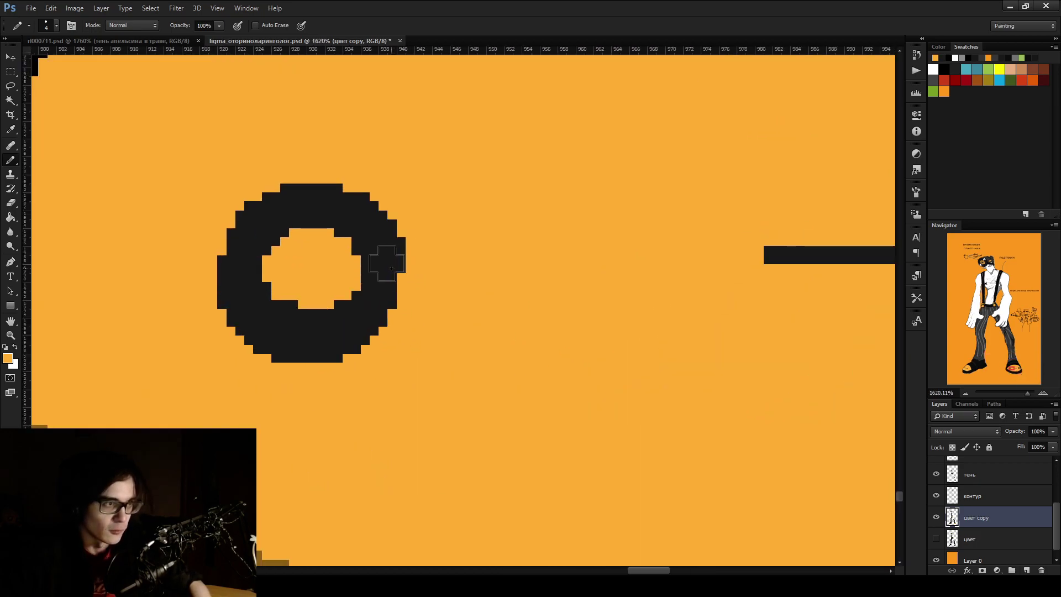
{"action": "left_click", "coordinate": [391, 268], "text": "alt"}
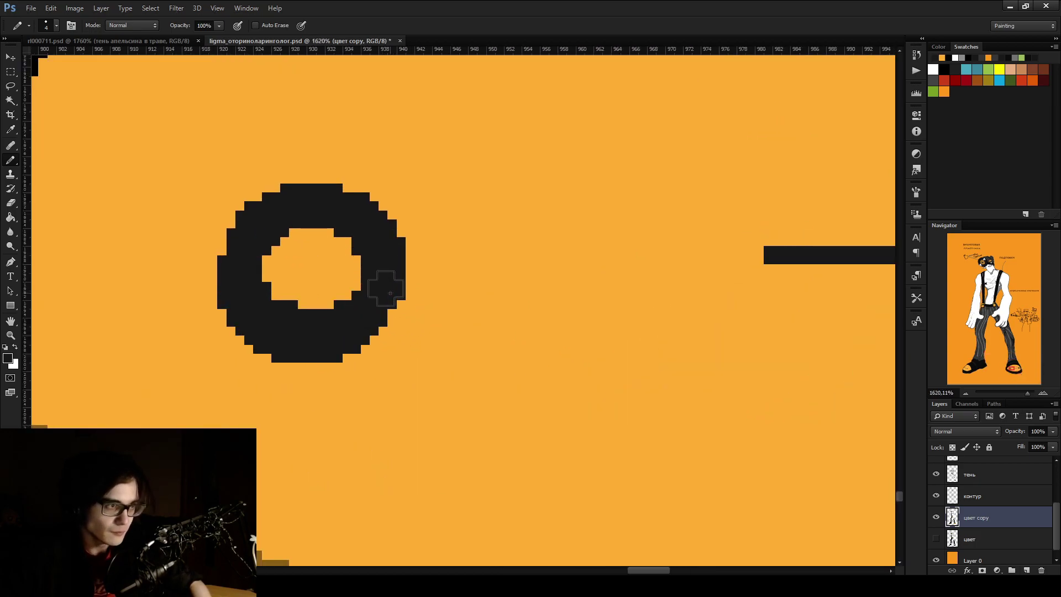
{"action": "key", "text": "ctrl+1"}
{"action": "key", "text": "ctrl+s"}
Widen the smaller eye ring's inner opening with sampled orange, correcting its edge with a 2 px Pencil
{"action": "scroll", "coordinate": [420, 271], "scroll_direction": "up", "scroll_amount": 4}
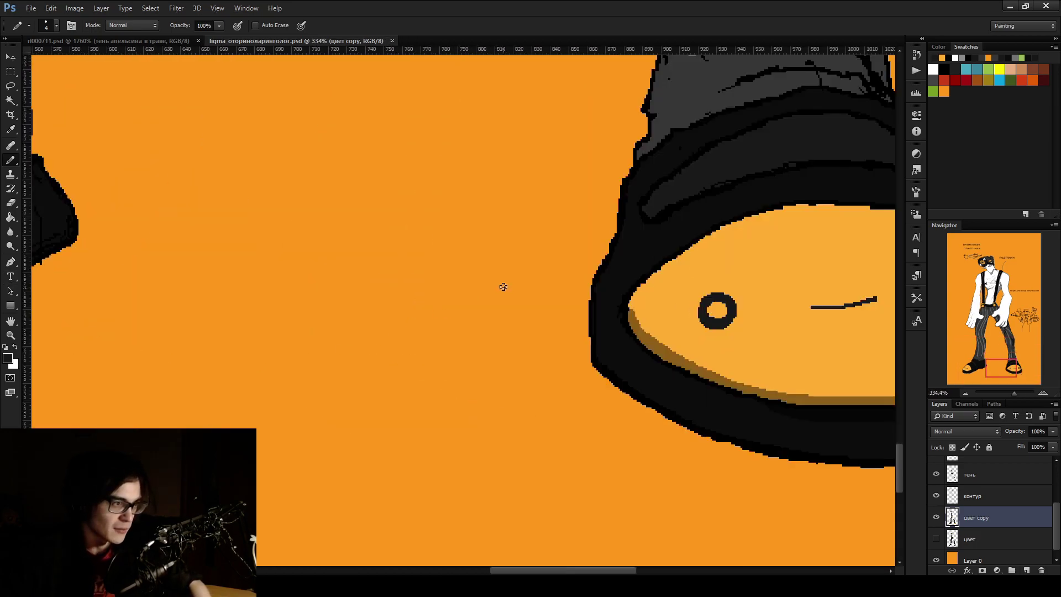
{"action": "scroll", "coordinate": [488, 294], "scroll_direction": "down", "scroll_amount": 6}
{"action": "scroll", "coordinate": [547, 284], "scroll_direction": "up", "scroll_amount": 12}
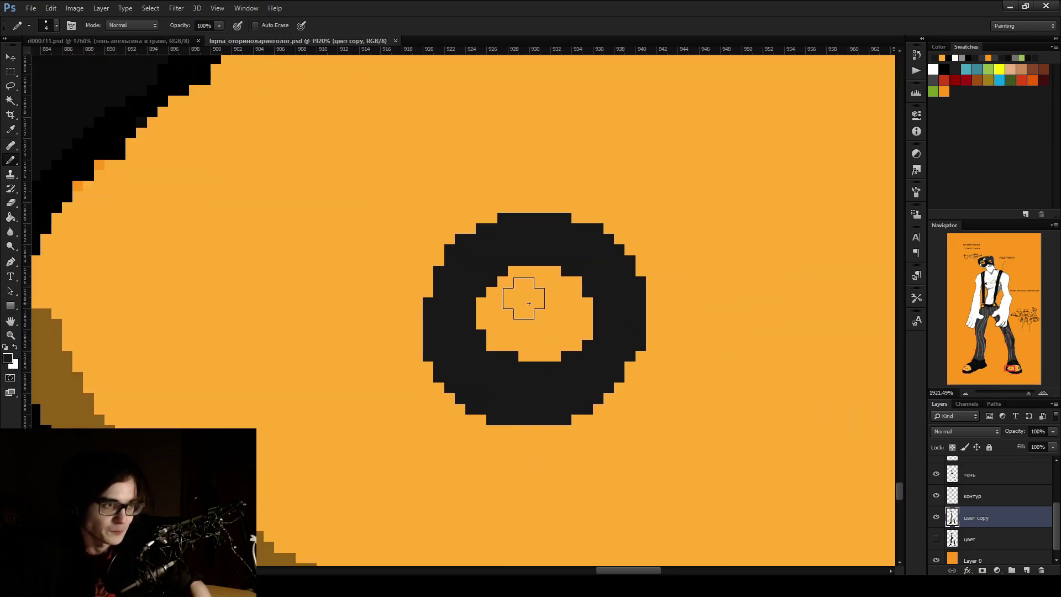
{"action": "left_click", "coordinate": [529, 303], "text": "alt"}
{"action": "mouse_move", "coordinate": [552, 303]}
{"action": "left_mouse_down"}
{"action": "mouse_move", "coordinate": [486, 308]}
{"action": "mouse_move", "coordinate": [563, 275]}
{"action": "mouse_move", "coordinate": [534, 362]}
{"action": "mouse_move", "coordinate": [508, 280]}
{"action": "mouse_move", "coordinate": [540, 227]}
{"action": "left_mouse_up"}
{"action": "left_click", "coordinate": [528, 227], "text": "alt"}
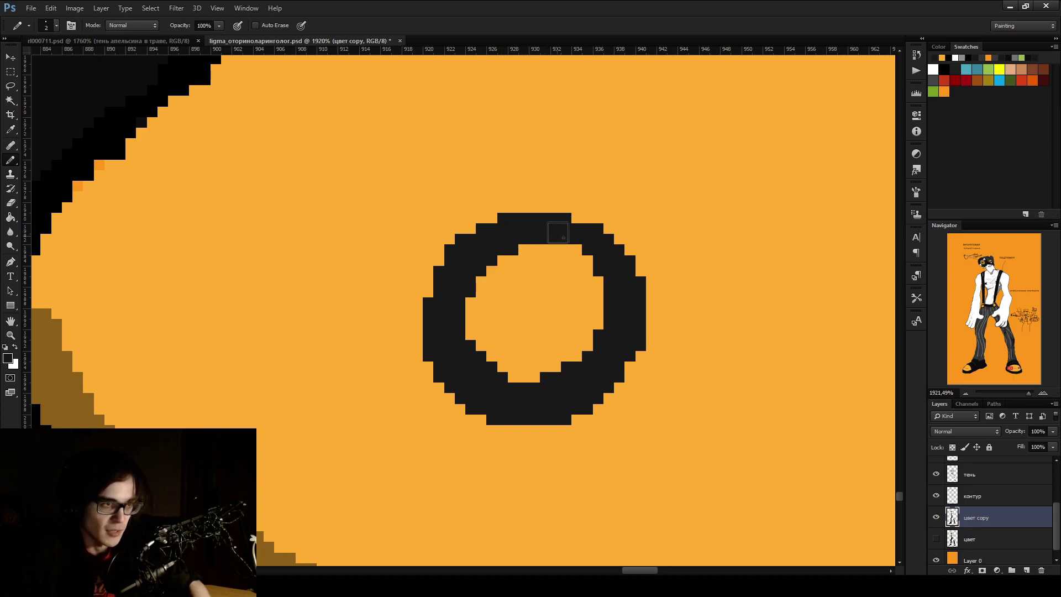
{"action": "left_click", "coordinate": [569, 298], "text": "alt"}
{"action": "mouse_move", "coordinate": [594, 273]}
{"action": "left_mouse_down"}
{"action": "mouse_move", "coordinate": [590, 332]}
{"action": "mouse_move", "coordinate": [525, 361]}
{"action": "left_mouse_up"}
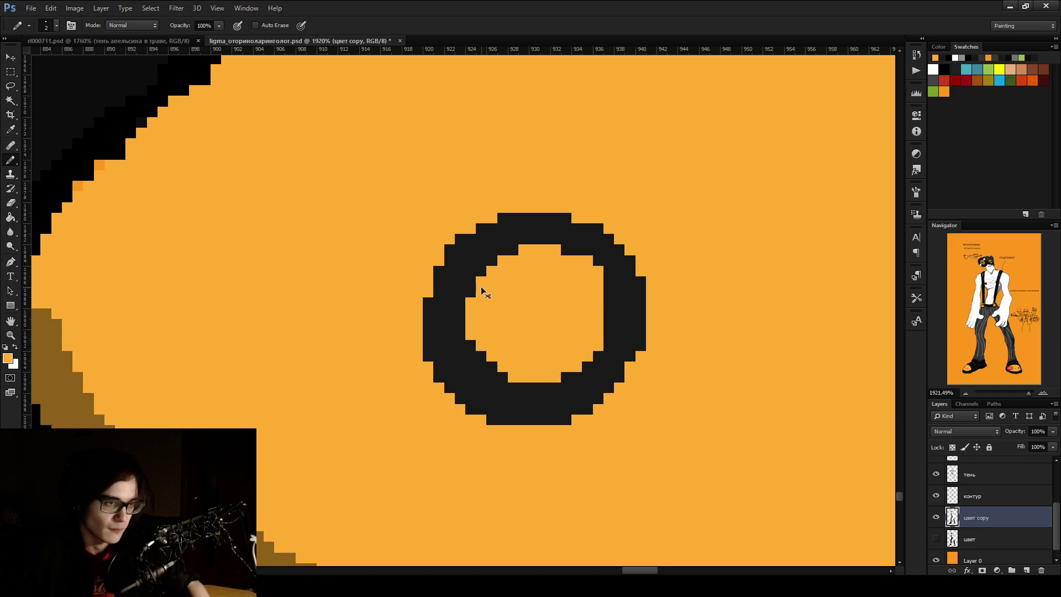
Touch up the inner edge of the smaller eye ring with orange pixels and save the document
{"action": "scroll", "coordinate": [485, 291], "scroll_direction": "down", "scroll_amount": 5}
{"action": "scroll", "coordinate": [468, 319], "scroll_direction": "up", "scroll_amount": 3}
{"action": "scroll", "coordinate": [468, 319], "scroll_direction": "up", "scroll_amount": 5}
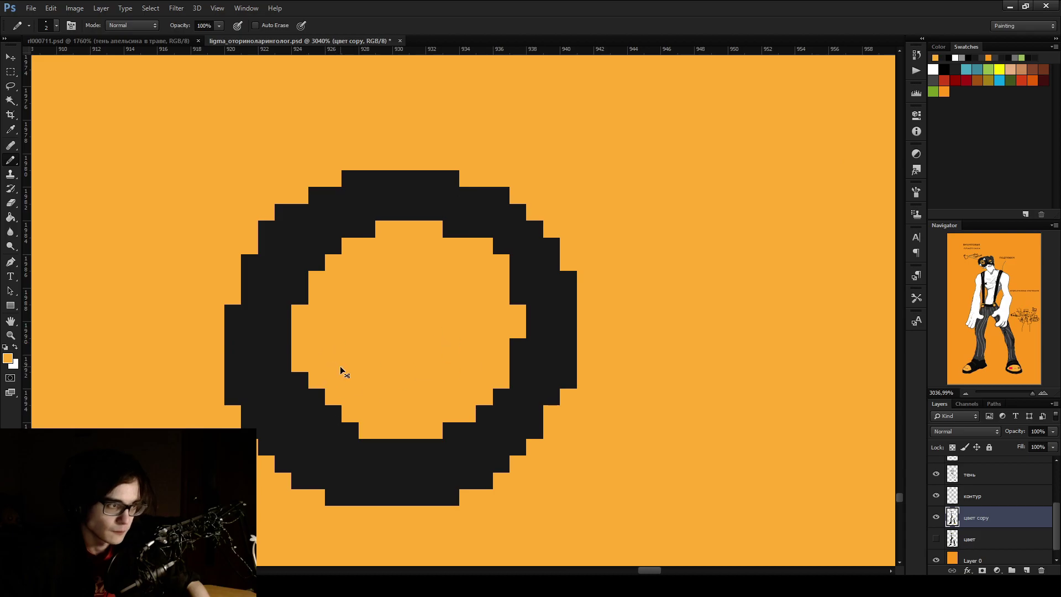
{"action": "key", "text": "ctrl+1"}
{"action": "scroll", "coordinate": [129, 306], "scroll_direction": "up", "scroll_amount": 4}
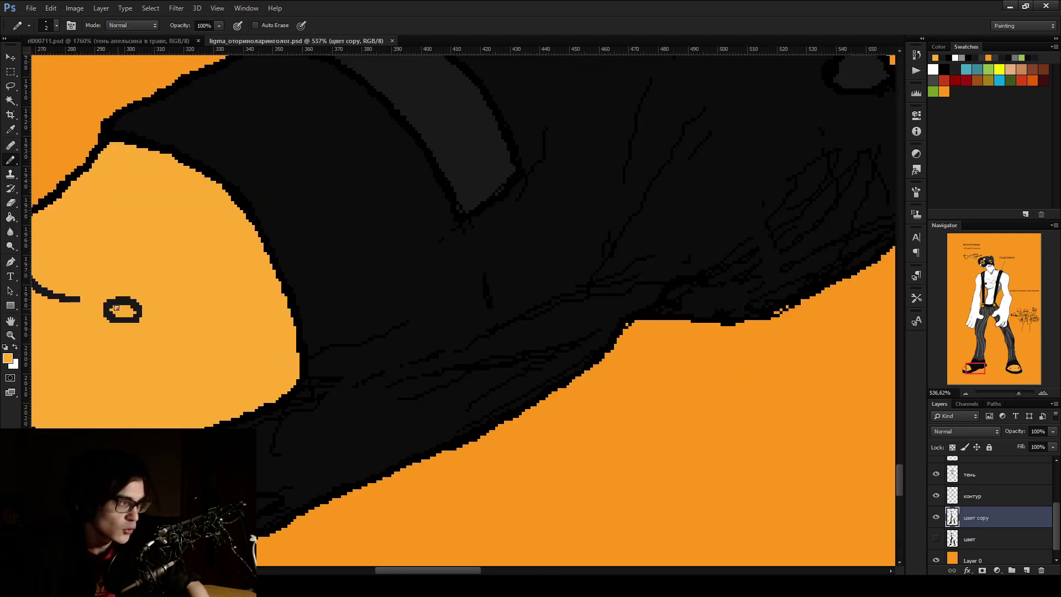
{"action": "scroll", "coordinate": [306, 322], "scroll_direction": "down", "scroll_amount": 6}
{"action": "scroll", "coordinate": [564, 346], "scroll_direction": "up", "scroll_amount": 3}
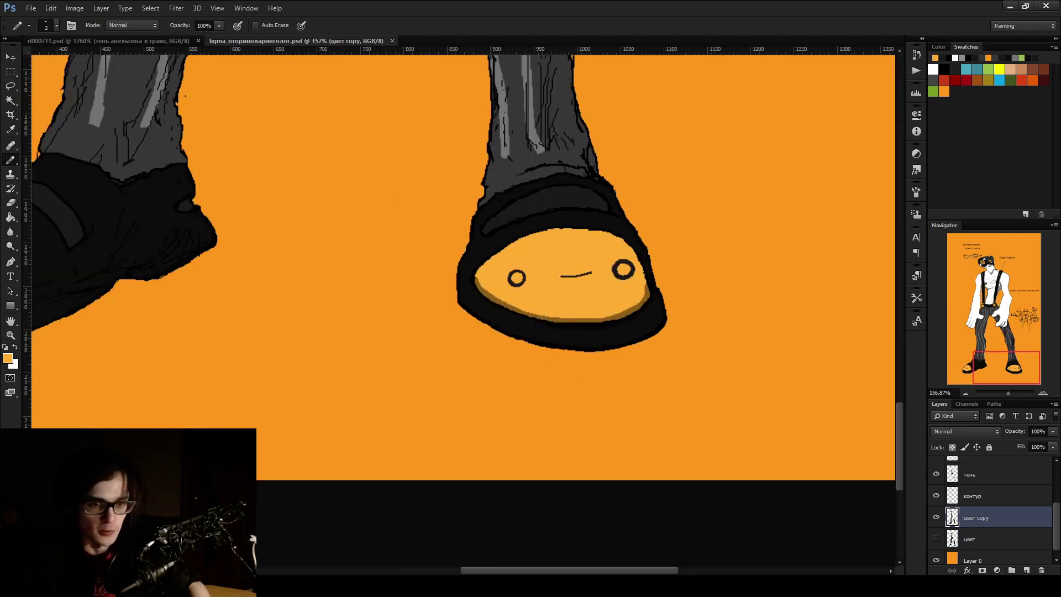
Make the тень layer active, toggling its visibility off and on to compare the shoe with and without shadow
{"action": "left_click", "coordinate": [978, 501]}
{"action": "left_click", "coordinate": [937, 497]}
{"action": "left_click", "coordinate": [938, 500]}
{"action": "left_click", "coordinate": [978, 476]}
{"action": "left_click", "coordinate": [936, 474]}
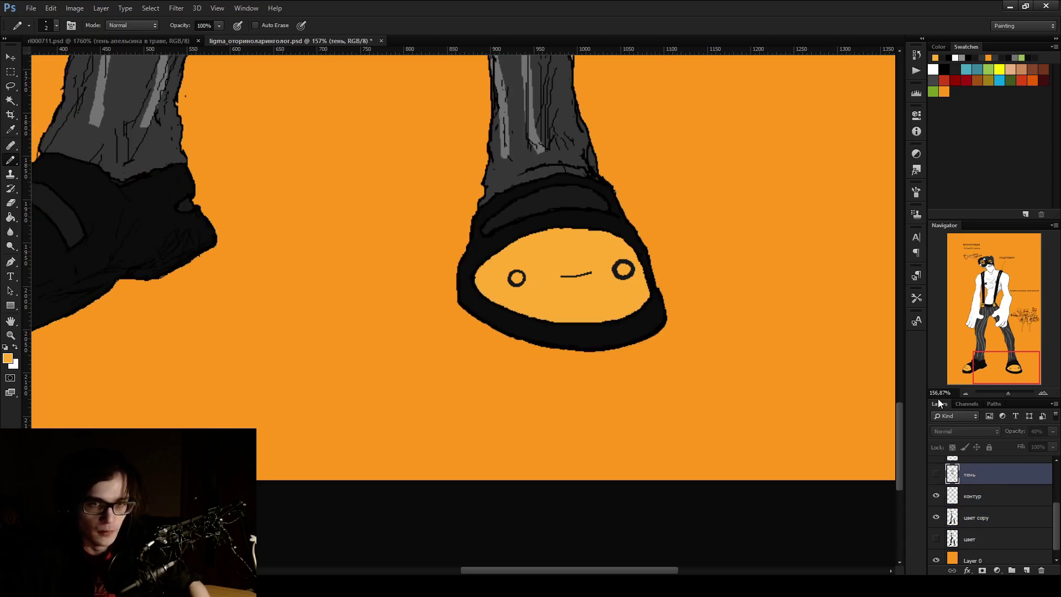
{"action": "left_click", "coordinate": [936, 475]}
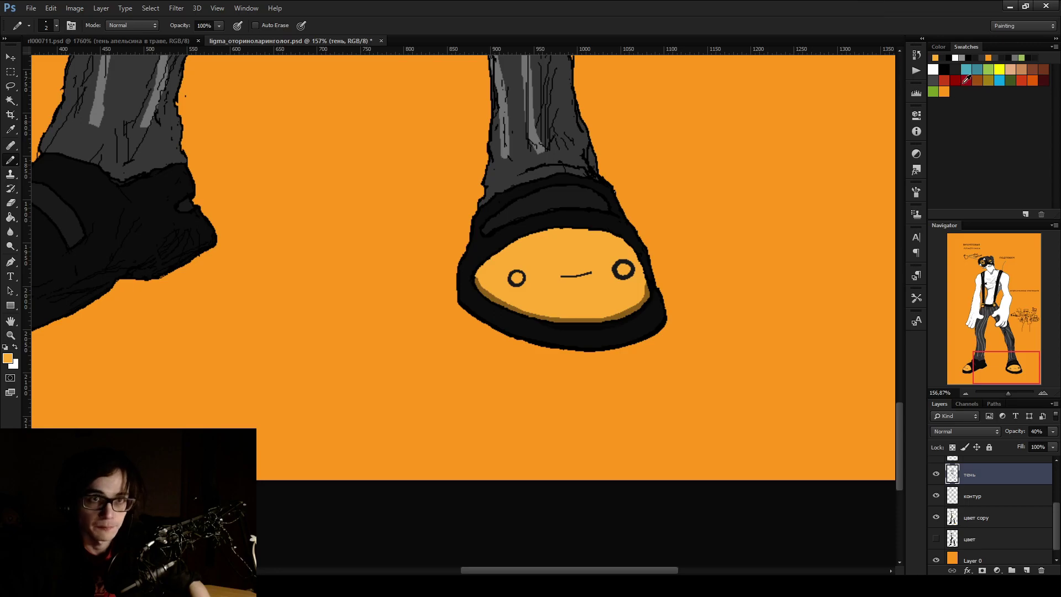
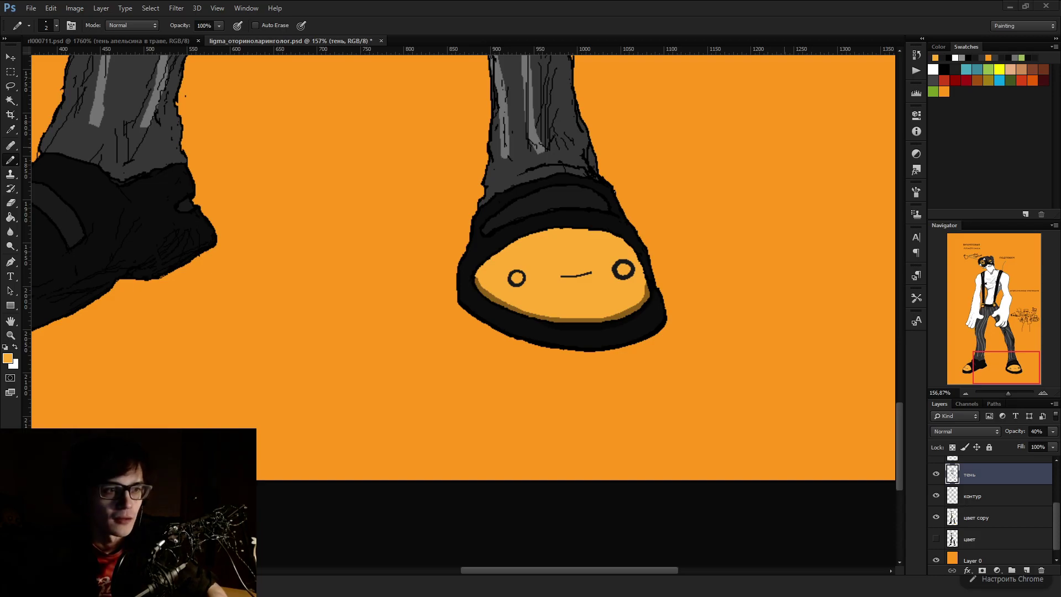
Examine the shading on the shoes, trousers, hands and torso at several magnifications
{"action": "scroll", "coordinate": [618, 326], "scroll_direction": "down", "scroll_amount": 3}
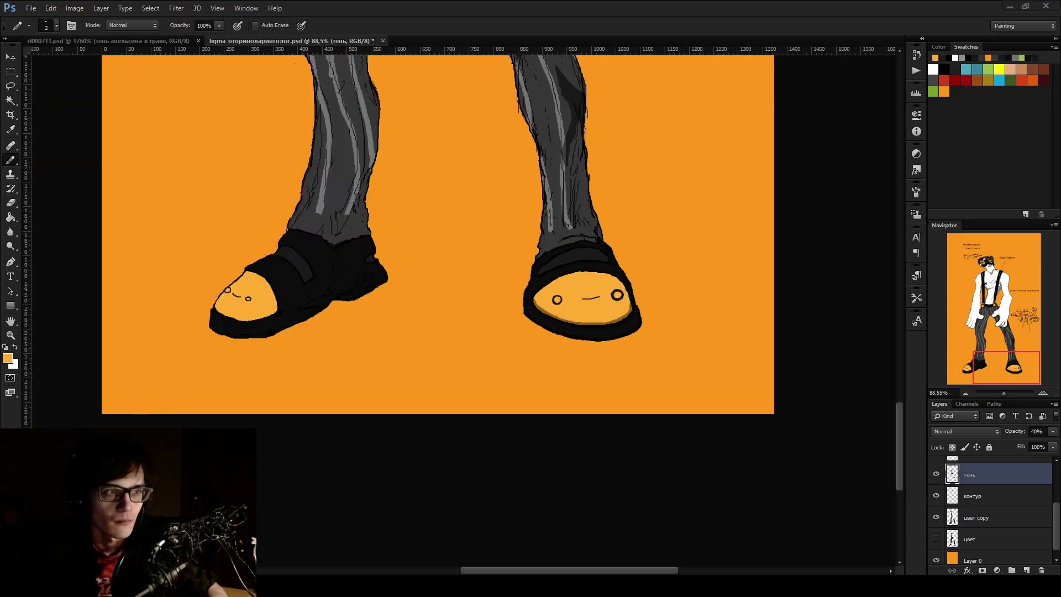
{"action": "scroll", "coordinate": [531, 238], "scroll_direction": "down", "scroll_amount": 2}
{"action": "scroll", "coordinate": [530, 238], "scroll_direction": "up", "scroll_amount": 2}
{"action": "scroll", "coordinate": [531, 237], "scroll_direction": "down", "scroll_amount": 3}
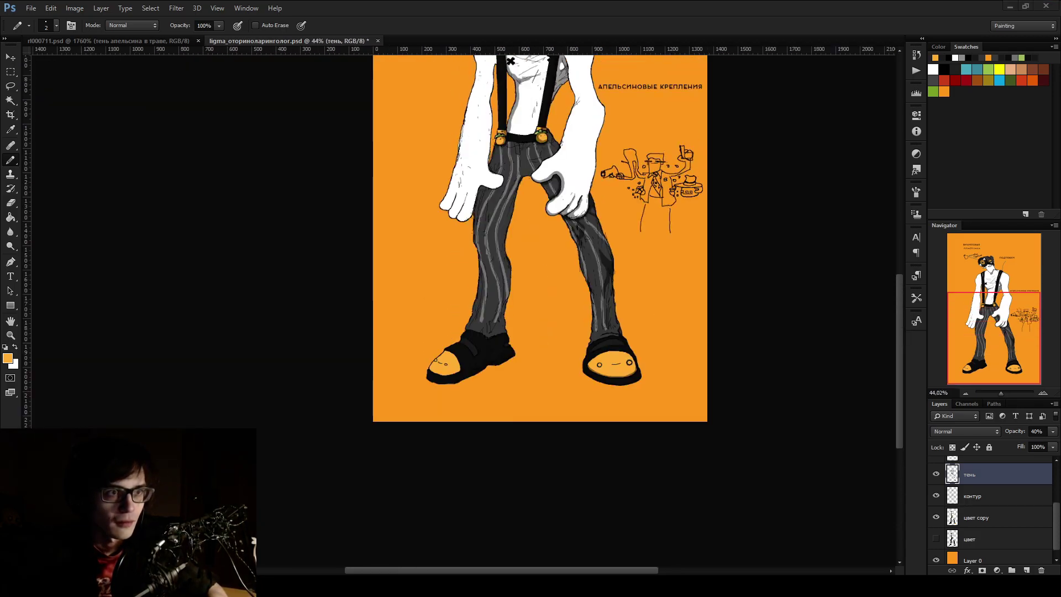
{"action": "scroll", "coordinate": [608, 221], "scroll_direction": "up", "scroll_amount": 3}
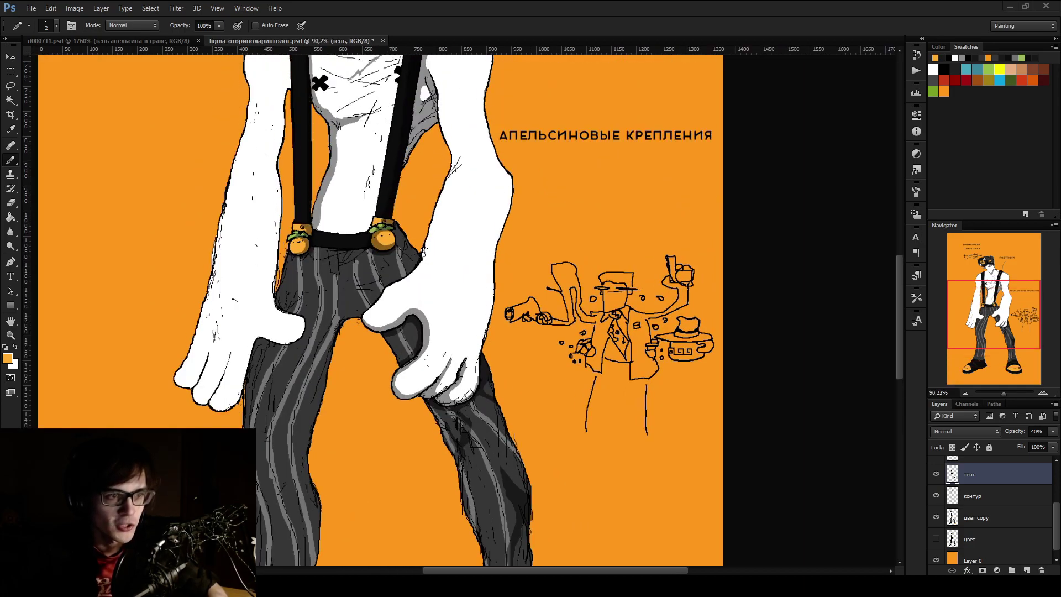
{"action": "scroll", "coordinate": [686, 342], "scroll_direction": "up", "scroll_amount": 1}
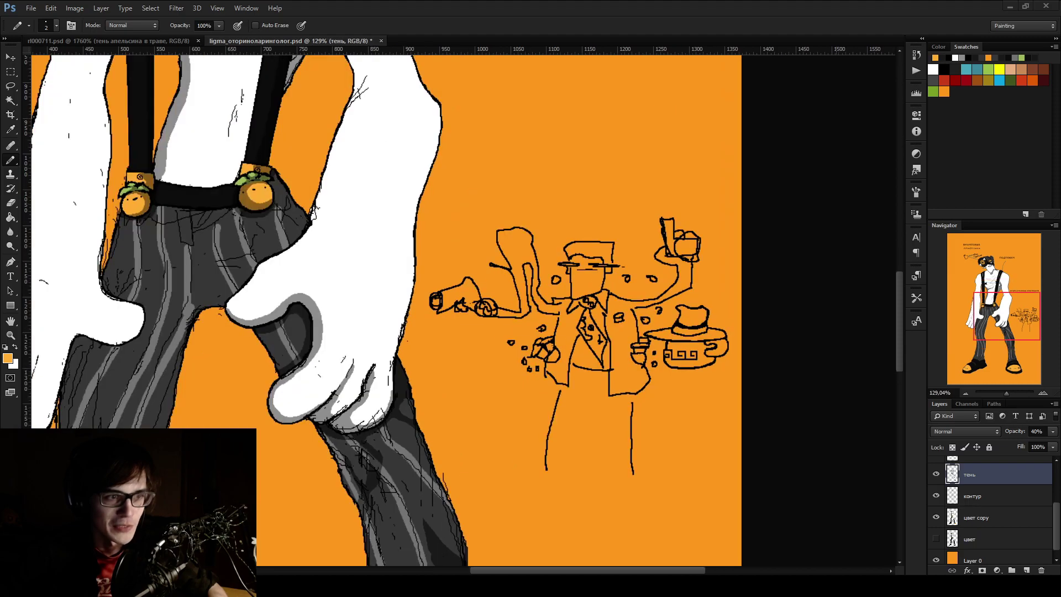
{"action": "scroll", "coordinate": [531, 309], "scroll_direction": "down", "scroll_amount": 3}
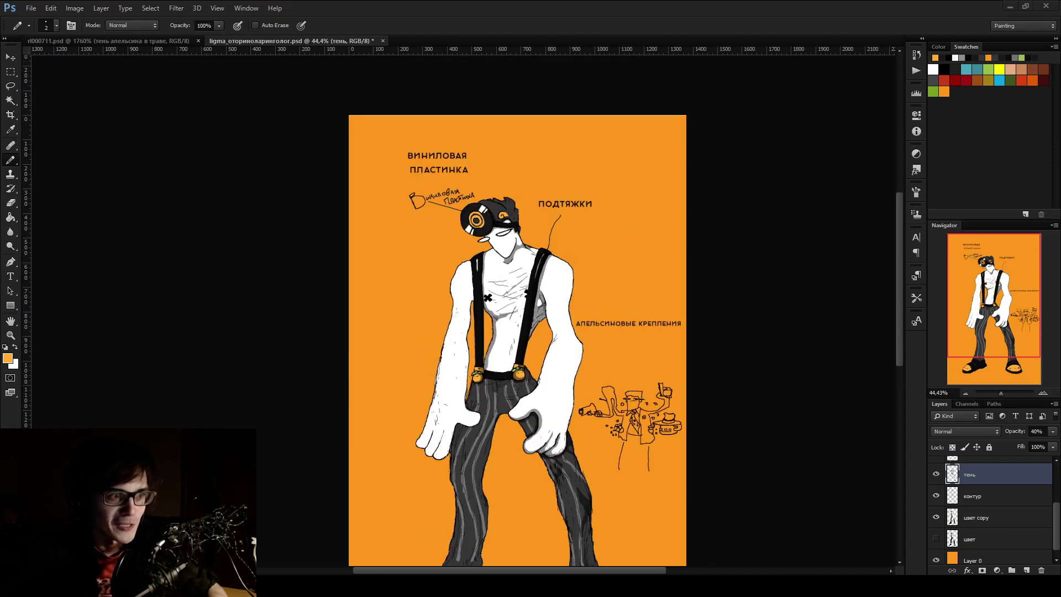
Make the цвет copy layer active and toggle its visibility off and on to check what it contains
{"action": "scroll", "coordinate": [517, 309], "scroll_direction": "down", "scroll_amount": 5}
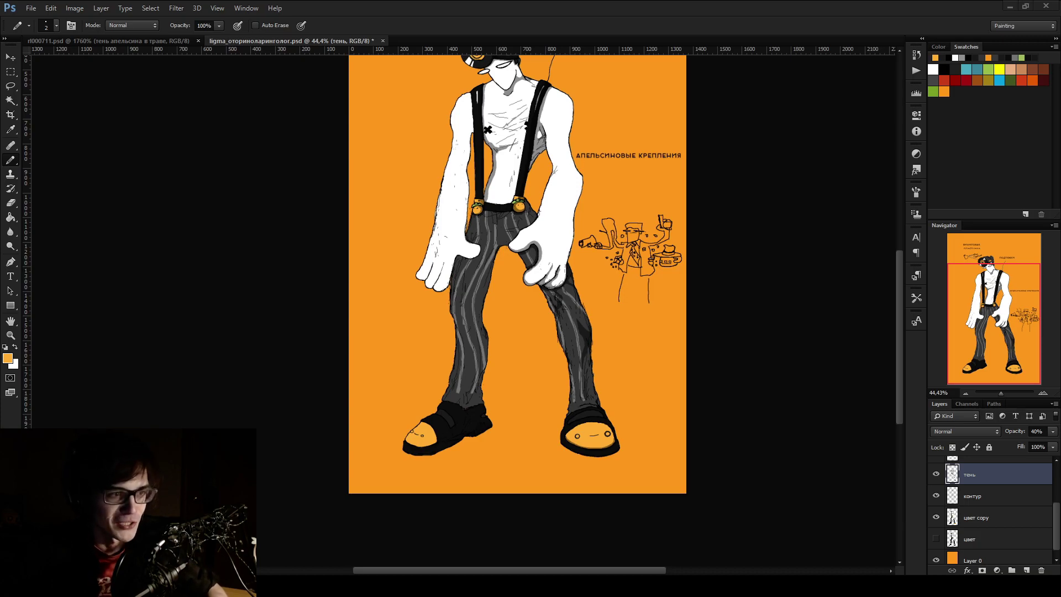
{"action": "scroll", "coordinate": [992, 508], "scroll_direction": "up", "scroll_amount": 1}
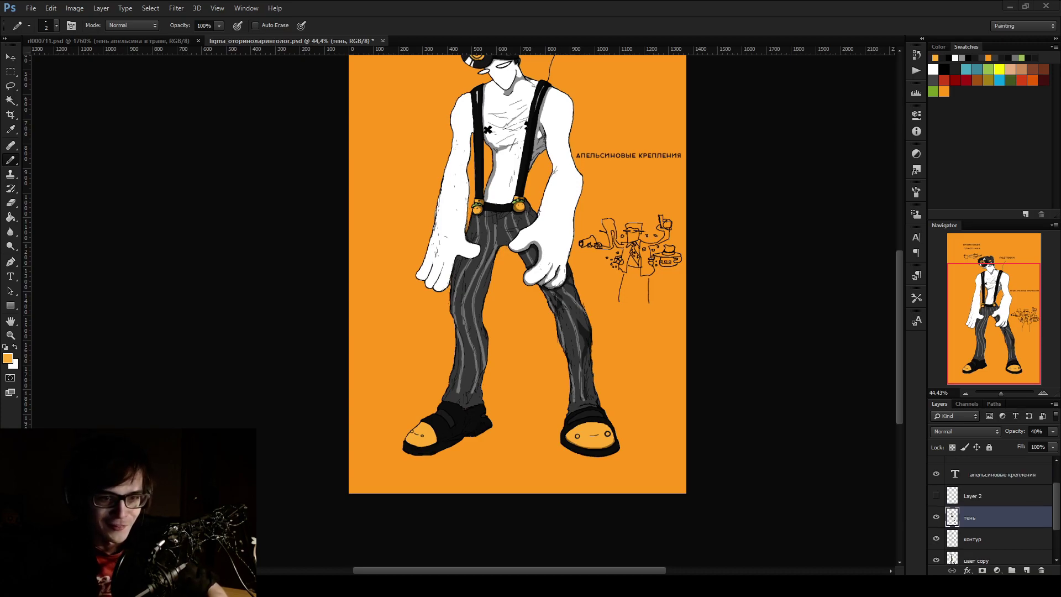
{"action": "scroll", "coordinate": [579, 278], "scroll_direction": "up", "scroll_amount": 2}
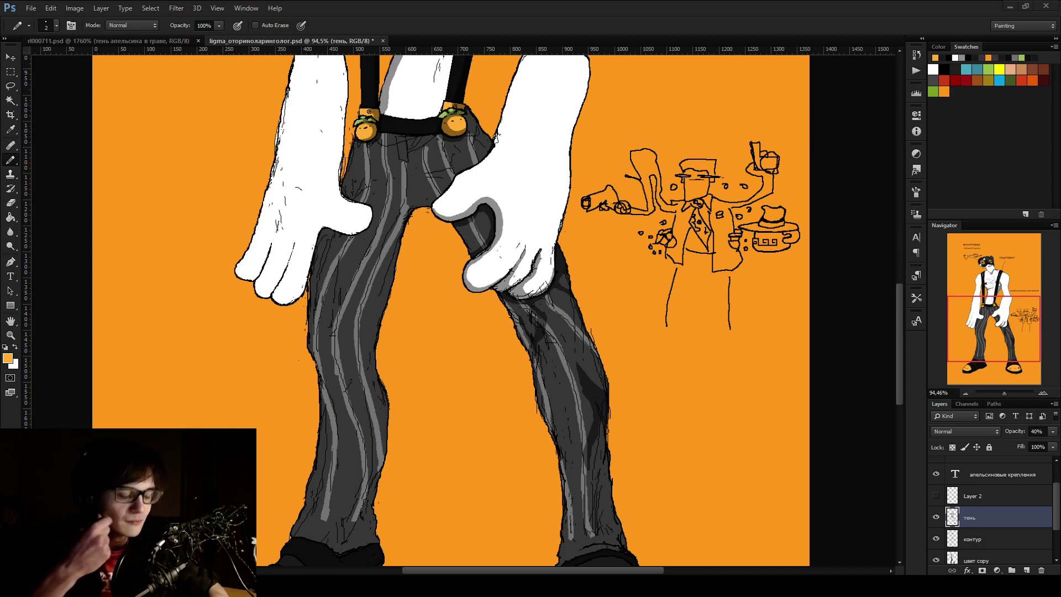
{"action": "scroll", "coordinate": [1002, 506], "scroll_direction": "down", "scroll_amount": 3}
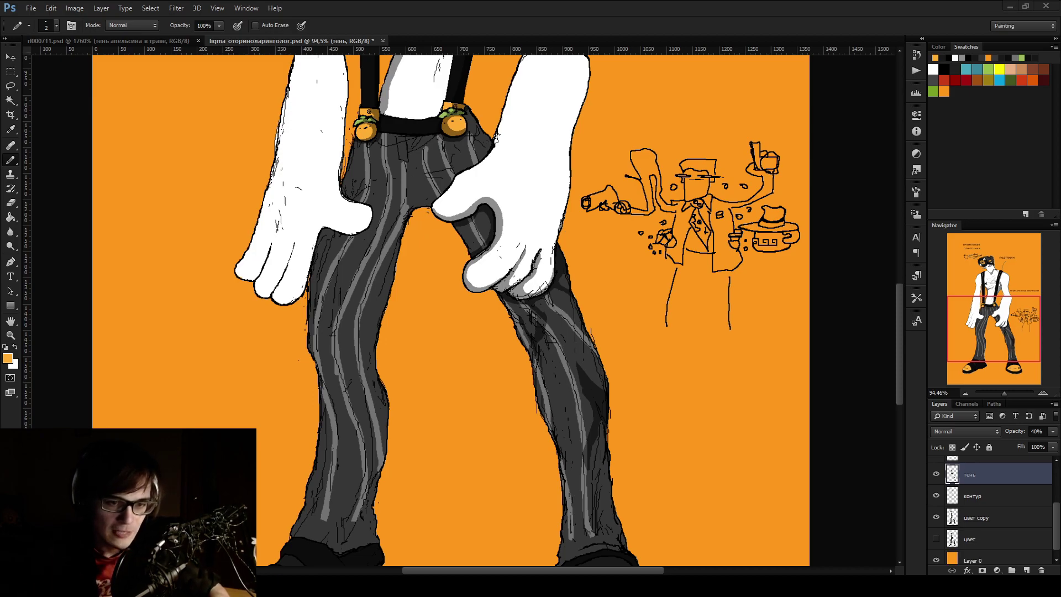
{"action": "left_click", "coordinate": [1002, 505]}
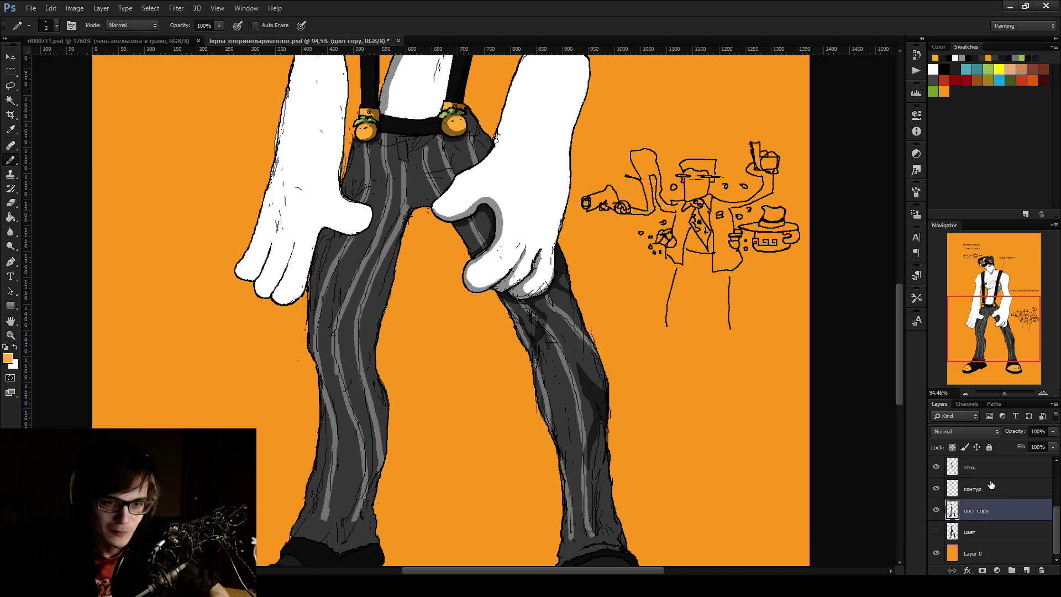
{"action": "left_click", "coordinate": [935, 509]}
{"action": "left_click", "coordinate": [935, 510]}
Extend the left trouser leg's first stripe down to the shoe, outlining it in sampled light grey and filling the outline
{"action": "scroll", "coordinate": [312, 446], "scroll_direction": "up", "scroll_amount": 4}
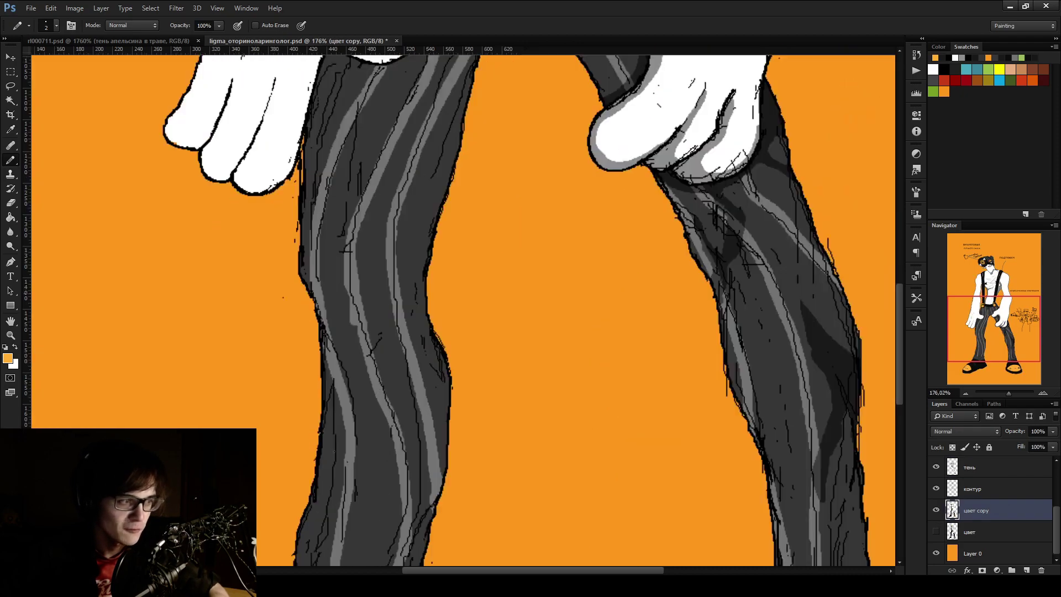
{"action": "scroll", "coordinate": [354, 409], "scroll_direction": "down", "scroll_amount": 3}
{"action": "scroll", "coordinate": [362, 404], "scroll_direction": "up", "scroll_amount": 1}
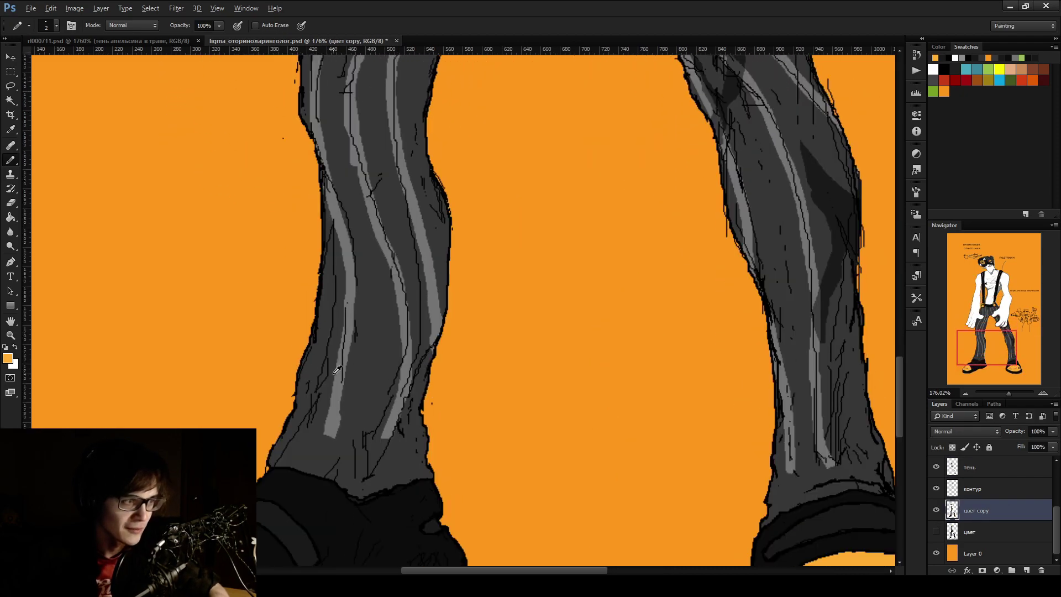
{"action": "scroll", "coordinate": [362, 403], "scroll_direction": "down", "scroll_amount": 3}
{"action": "scroll", "coordinate": [338, 328], "scroll_direction": "up", "scroll_amount": 5}
{"action": "left_click", "coordinate": [338, 328], "text": "alt"}
{"action": "left_click_drag", "start_coordinate": [334, 310], "coordinate": [272, 443]}
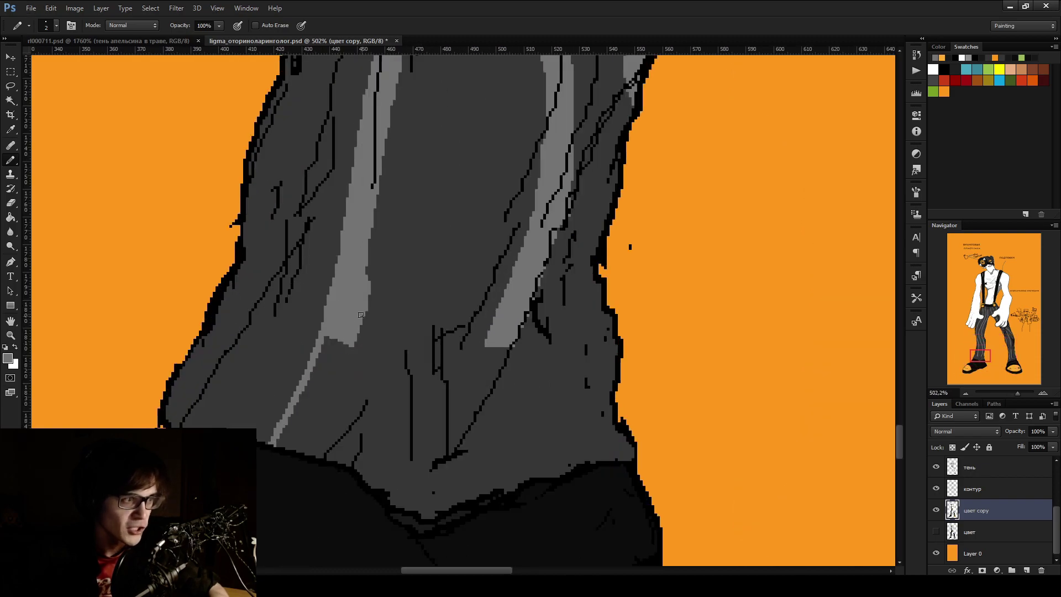
{"action": "left_click_drag", "start_coordinate": [356, 332], "coordinate": [304, 452]}
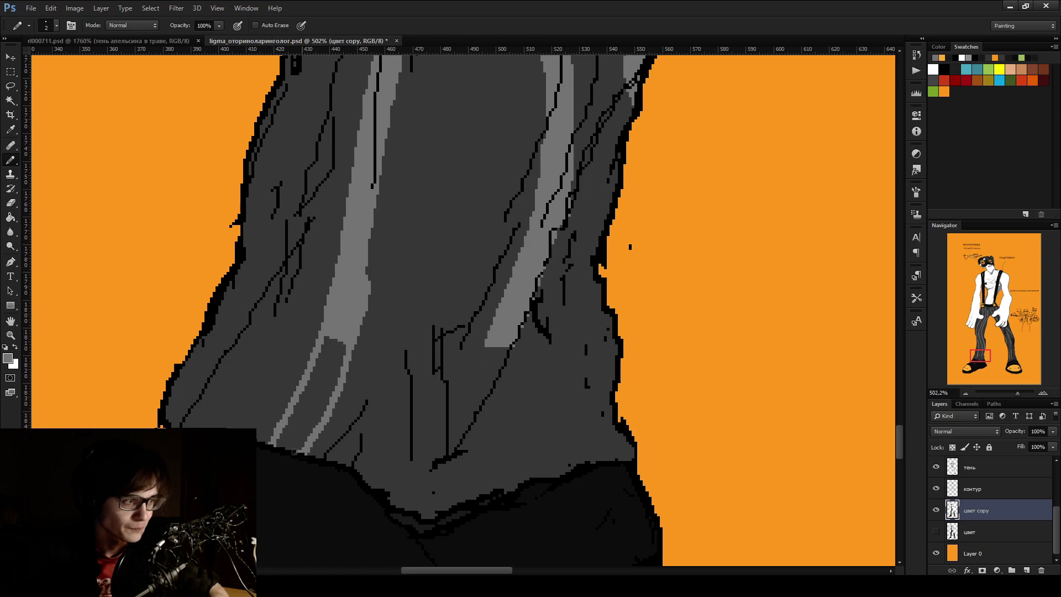
{"action": "key", "text": "g"}
{"action": "left_click", "coordinate": [318, 405]}
{"action": "key", "text": "b"}
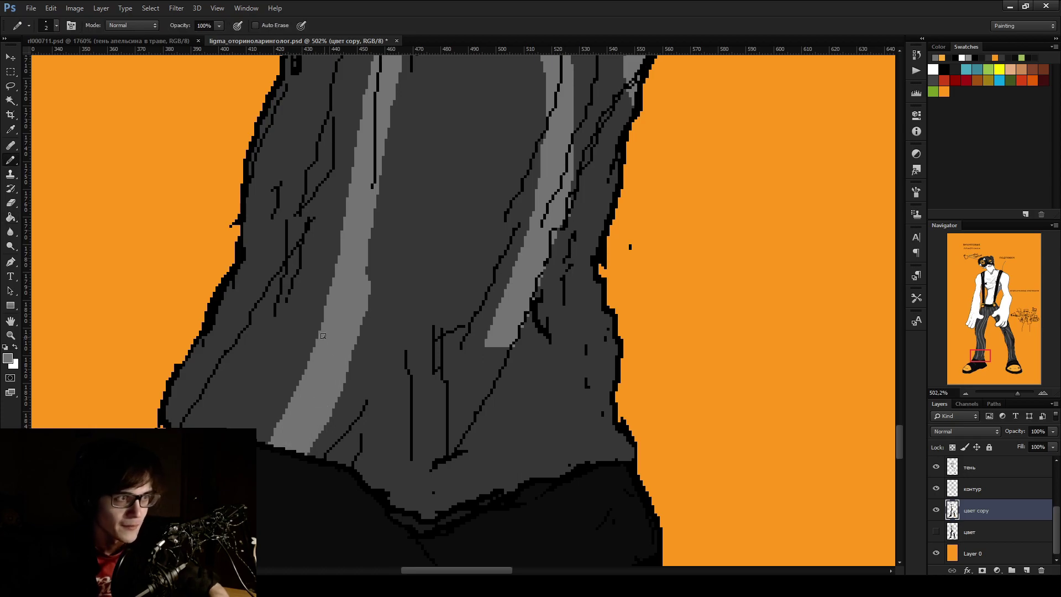
Continue the left leg's middle stripe down to the hem with two grey contour lines and a matching fill
{"action": "scroll", "coordinate": [387, 354], "scroll_direction": "down", "scroll_amount": 1}
{"action": "mouse_move", "coordinate": [442, 324]}
{"action": "left_mouse_down"}
{"action": "mouse_move", "coordinate": [423, 384]}
{"action": "mouse_move", "coordinate": [340, 473]}
{"action": "left_mouse_up"}
{"action": "mouse_move", "coordinate": [479, 315]}
{"action": "left_mouse_down"}
{"action": "mouse_move", "coordinate": [398, 449]}
{"action": "mouse_move", "coordinate": [343, 471]}
{"action": "left_mouse_up"}
{"action": "key", "text": "g"}
{"action": "left_click", "coordinate": [439, 381]}
{"action": "key", "text": "b"}
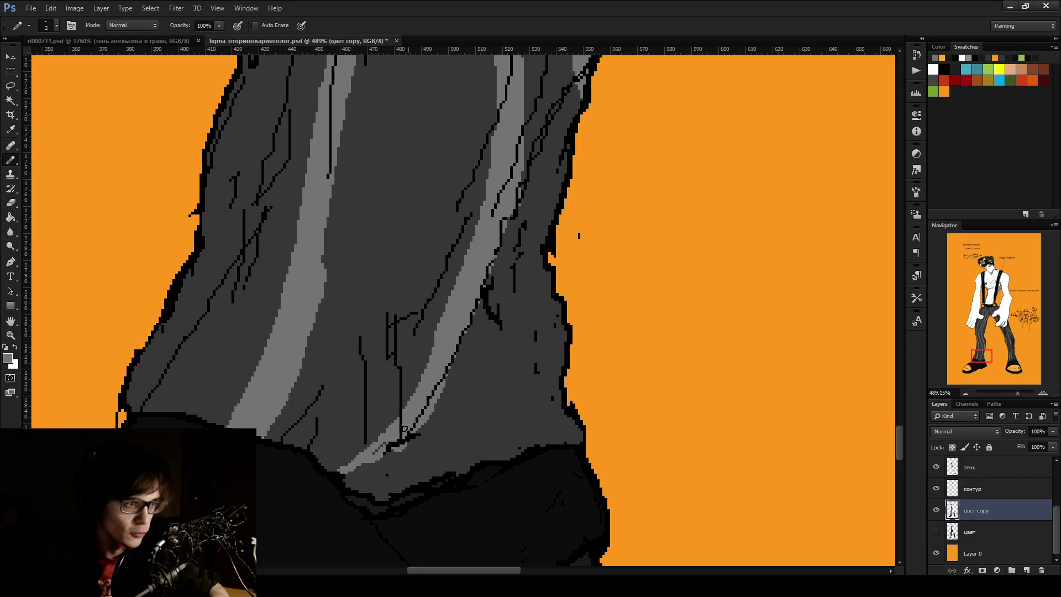
Trim and reshape the middle stripe's lower end, alternating sampled dark trouser grey and light stripe grey
{"action": "key", "text": "alt"}
{"action": "left_click", "coordinate": [489, 339], "text": "alt"}
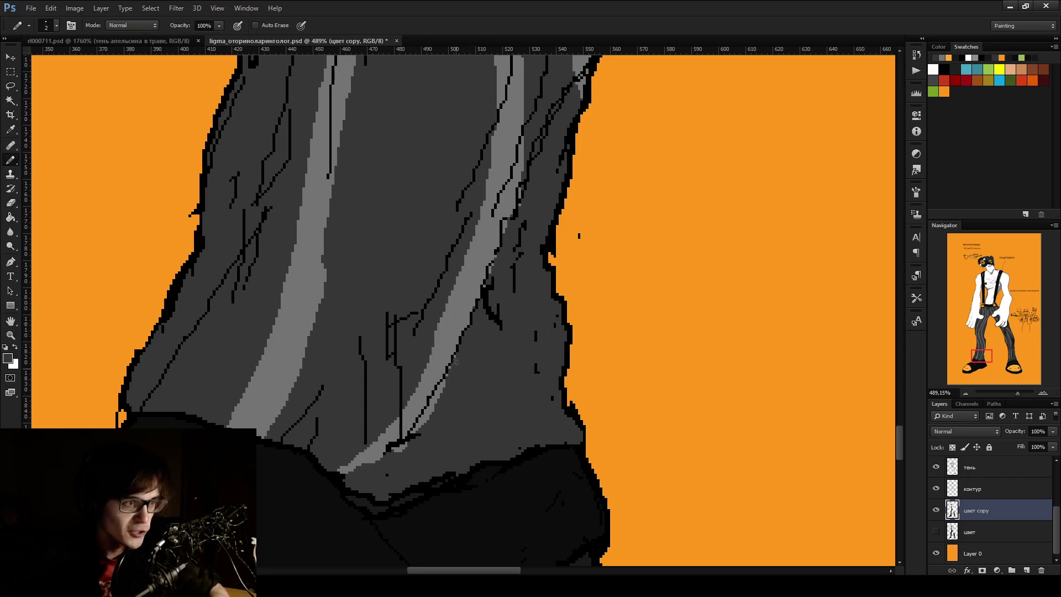
{"action": "mouse_move", "coordinate": [456, 356]}
{"action": "left_mouse_down"}
{"action": "mouse_move", "coordinate": [408, 439]}
{"action": "mouse_move", "coordinate": [353, 470]}
{"action": "mouse_move", "coordinate": [353, 483]}
{"action": "mouse_move", "coordinate": [343, 477]}
{"action": "left_mouse_up"}
{"action": "left_click", "coordinate": [413, 415], "text": "alt"}
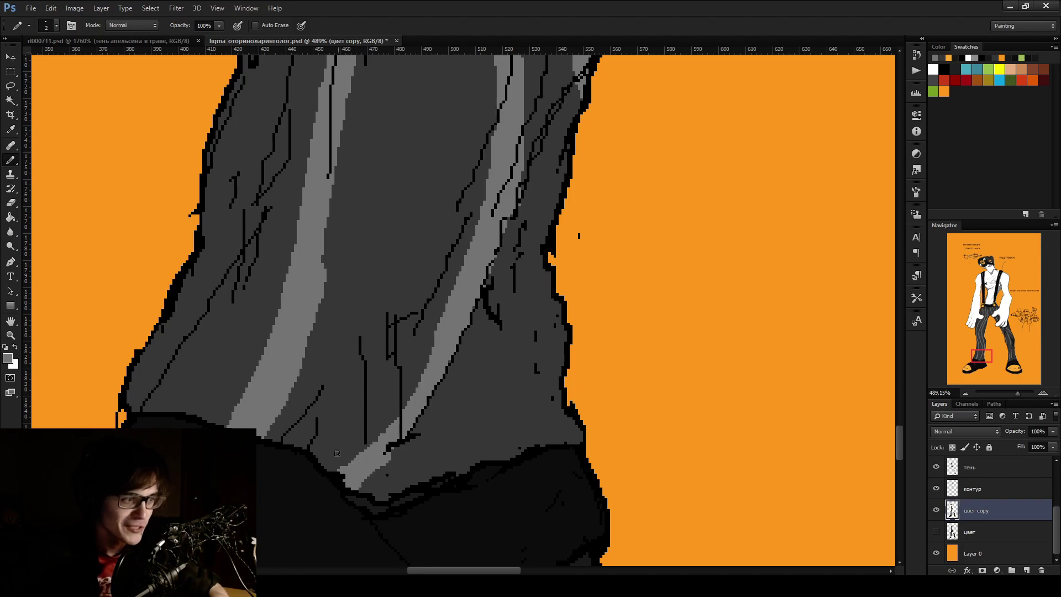
{"action": "left_click", "coordinate": [393, 420], "text": "alt"}
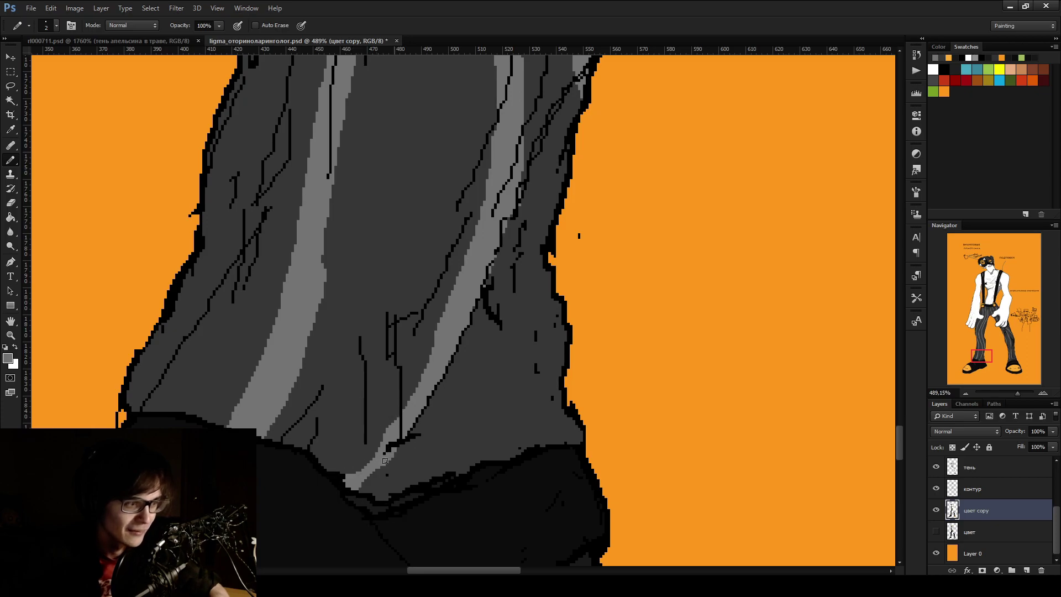
Add a light grey stripe along the left leg's right edge above the shoe, replacing the first outline and filling it
{"action": "scroll", "coordinate": [387, 458], "scroll_direction": "down", "scroll_amount": 2}
{"action": "scroll", "coordinate": [499, 335], "scroll_direction": "up", "scroll_amount": 2}
{"action": "left_click_drag", "start_coordinate": [499, 335], "coordinate": [429, 504]}
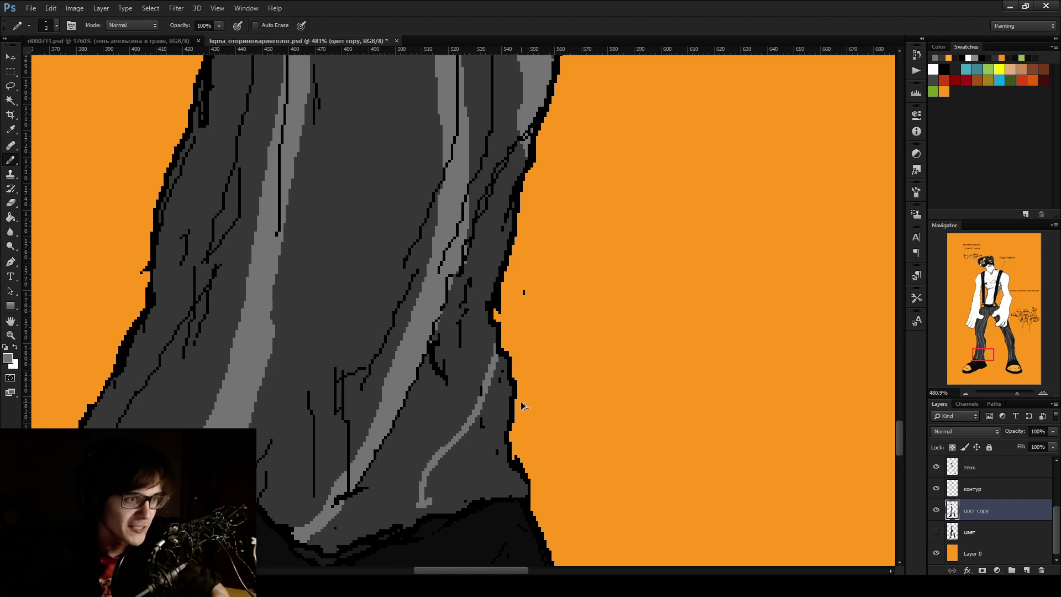
{"action": "key", "text": "ctrl+z"}
{"action": "left_click_drag", "start_coordinate": [494, 324], "coordinate": [455, 504]}
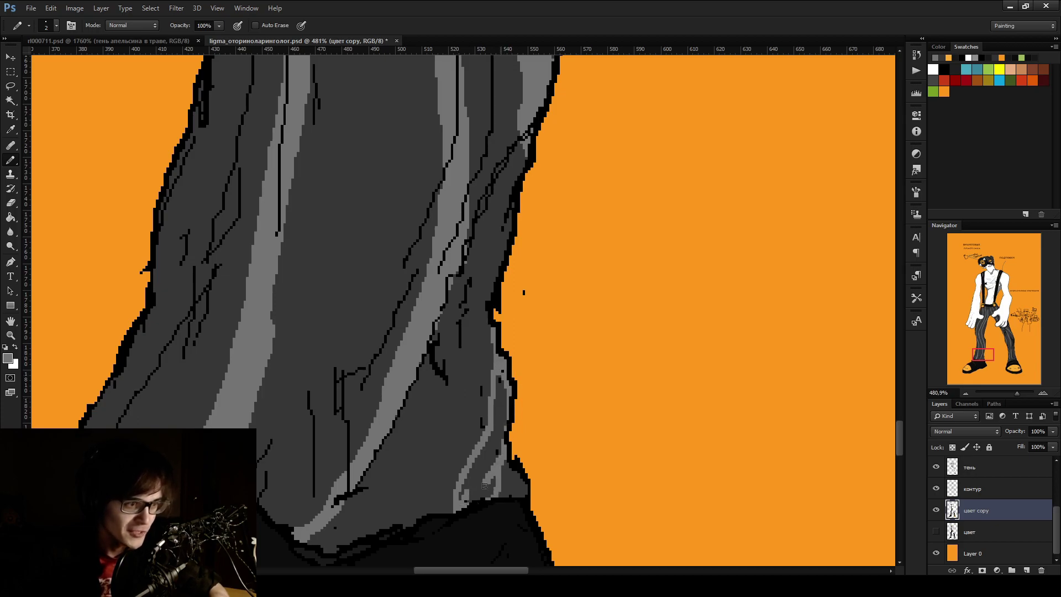
{"action": "scroll", "coordinate": [494, 479], "scroll_direction": "down", "scroll_amount": 5}
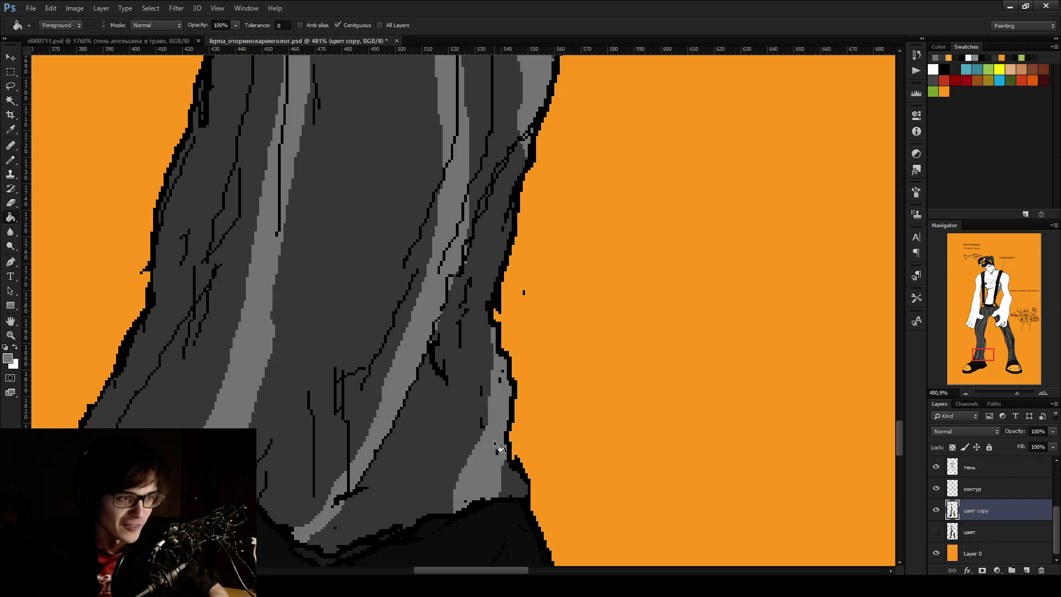
Erase the stray speck beside the left trouser leg from both the контур and цвет copy layers
{"action": "scroll", "coordinate": [563, 306], "scroll_direction": "up", "scroll_amount": 5}
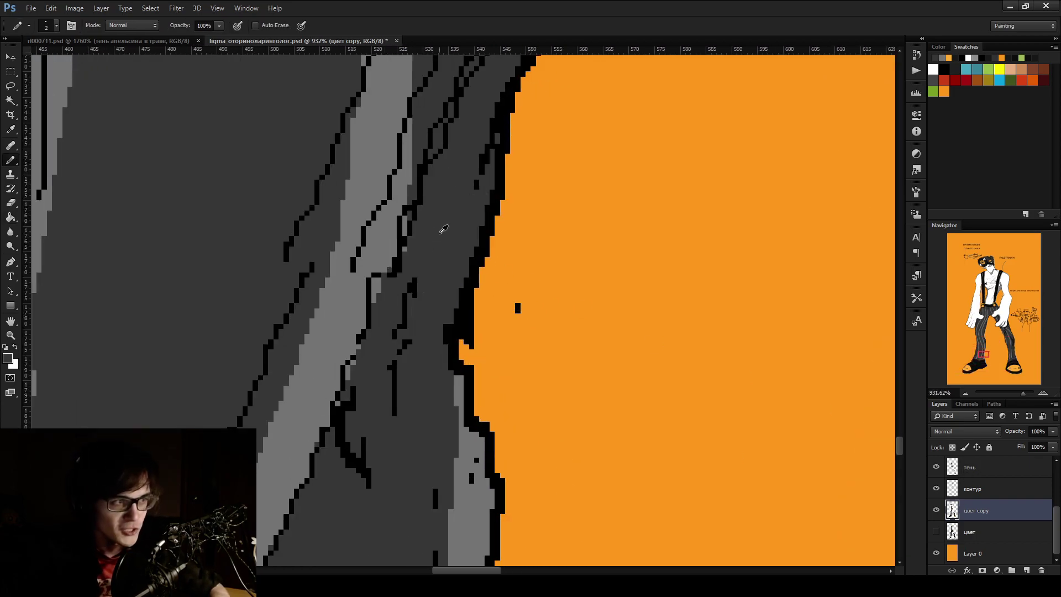
{"action": "left_click", "coordinate": [982, 490]}
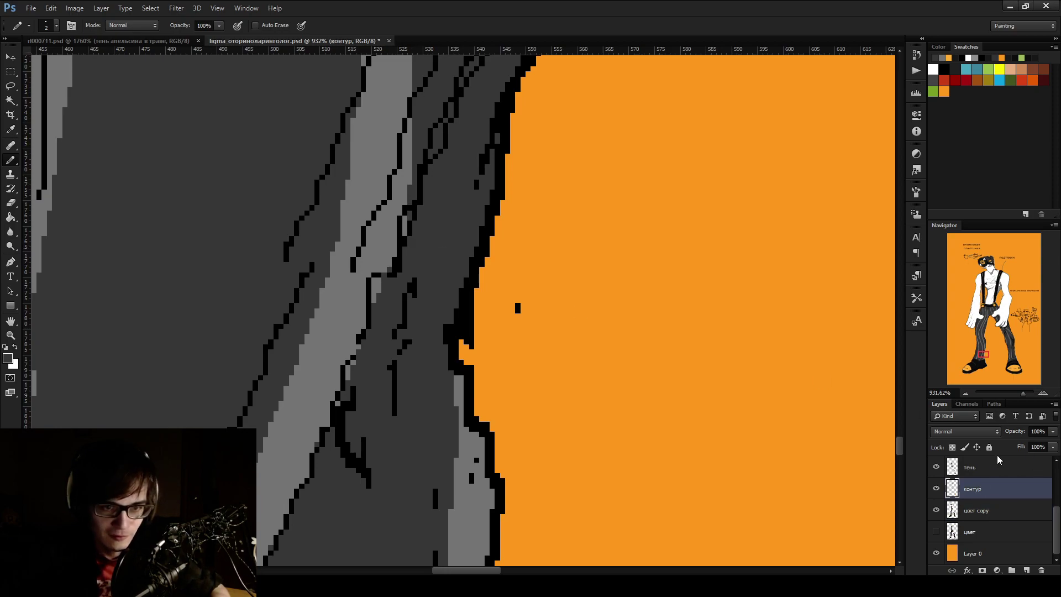
{"action": "left_click", "coordinate": [1001, 467]}
{"action": "left_click", "coordinate": [947, 493]}
{"action": "key", "text": "e"}
{"action": "left_click", "coordinate": [534, 300]}
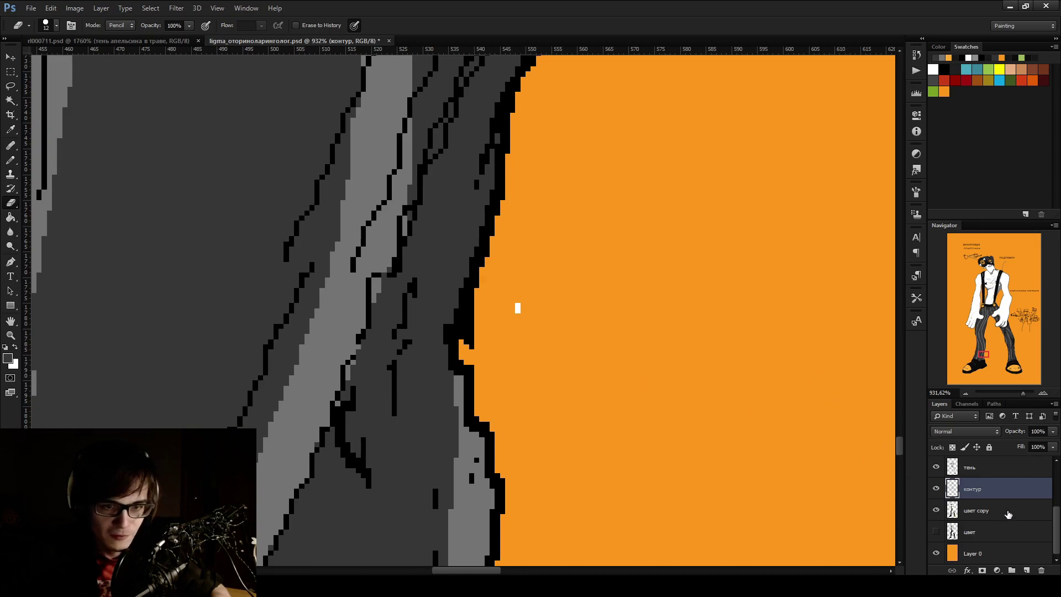
{"action": "left_click", "coordinate": [990, 511]}
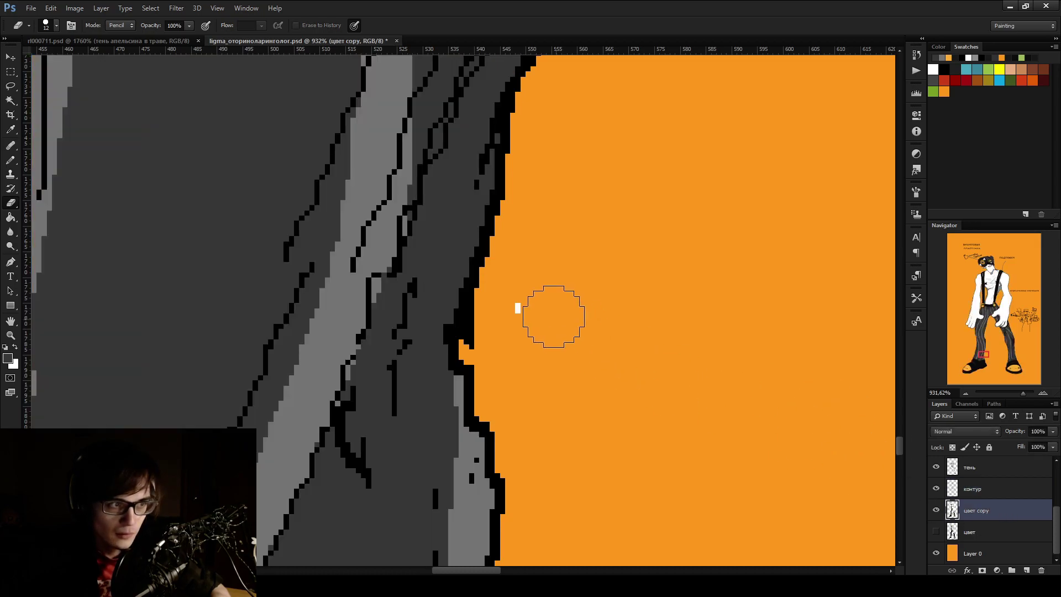
{"action": "left_click", "coordinate": [548, 317]}
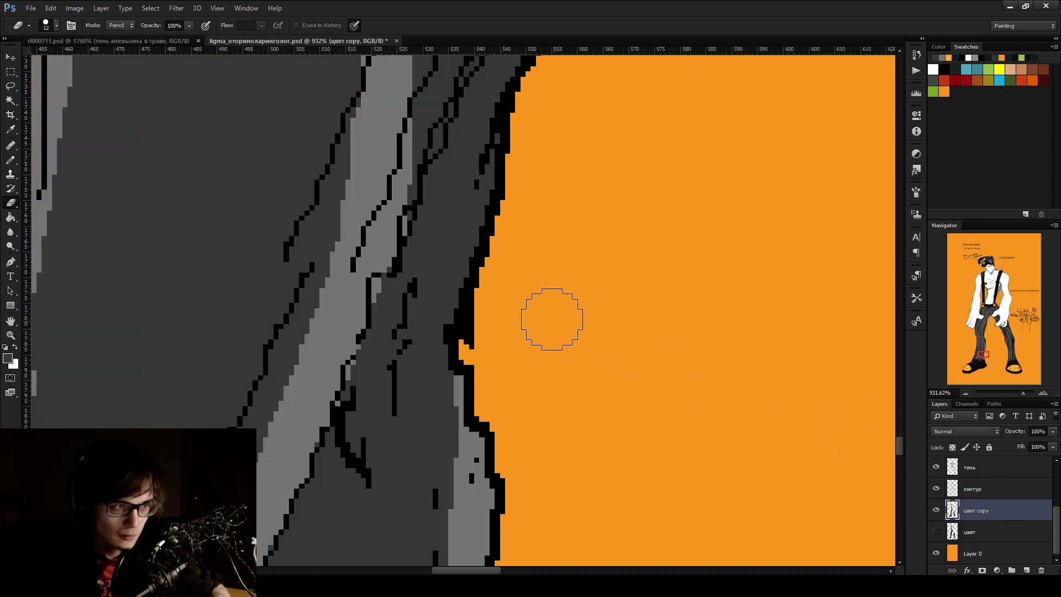
Widen the middle stripe's lower end at the left leg's hem with 2 px light grey Pencil strokes
{"action": "scroll", "coordinate": [659, 335], "scroll_direction": "down", "scroll_amount": 6}
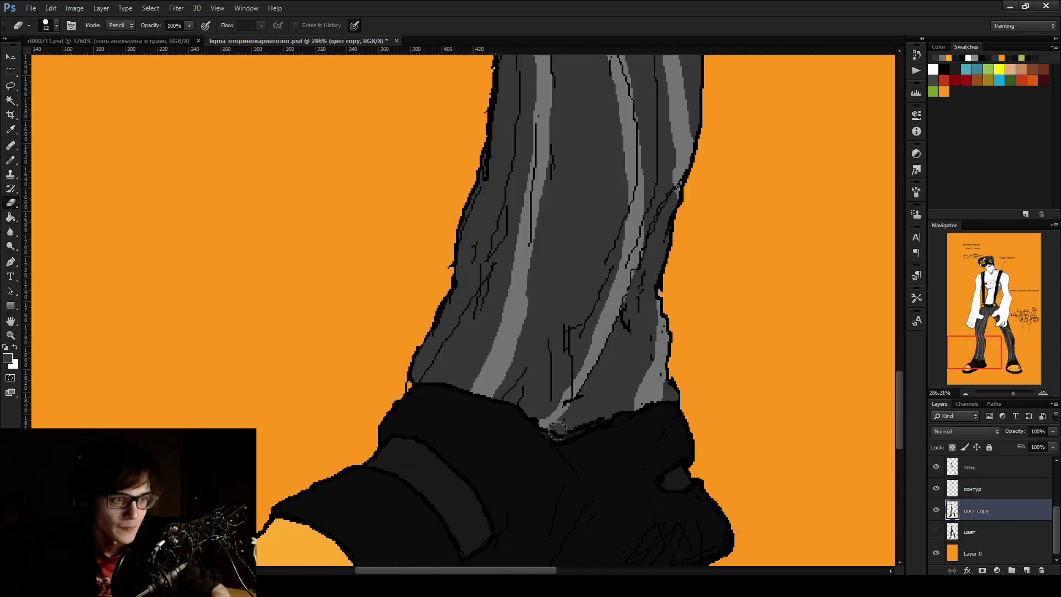
{"action": "scroll", "coordinate": [557, 430], "scroll_direction": "up", "scroll_amount": 5}
{"action": "key", "text": "b"}
{"action": "mouse_move", "coordinate": [583, 377]}
{"action": "left_mouse_down"}
{"action": "mouse_move", "coordinate": [514, 459]}
{"action": "mouse_move", "coordinate": [524, 444]}
{"action": "left_mouse_up"}
{"action": "scroll", "coordinate": [536, 357], "scroll_direction": "down", "scroll_amount": 7}
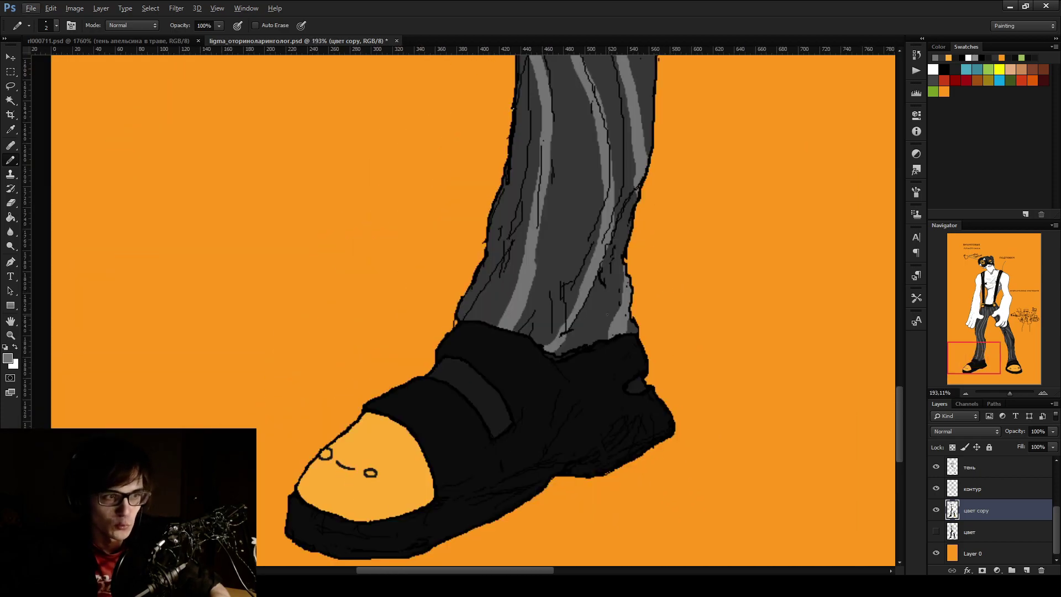
{"action": "scroll", "coordinate": [569, 346], "scroll_direction": "up", "scroll_amount": 8}
{"action": "mouse_move", "coordinate": [617, 276]}
{"action": "left_mouse_down"}
{"action": "mouse_move", "coordinate": [560, 364]}
{"action": "mouse_move", "coordinate": [630, 246]}
{"action": "mouse_move", "coordinate": [563, 382]}
{"action": "mouse_move", "coordinate": [638, 250]}
{"action": "left_mouse_up"}
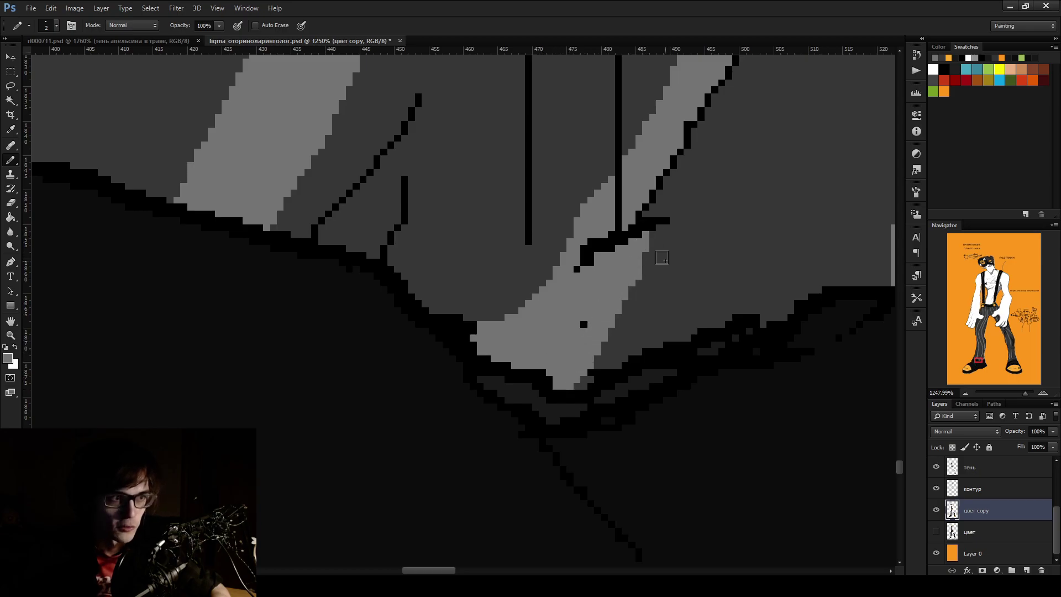
{"action": "scroll", "coordinate": [662, 253], "scroll_direction": "down", "scroll_amount": 3}
{"action": "scroll", "coordinate": [618, 273], "scroll_direction": "up", "scroll_amount": 5}
{"action": "mouse_move", "coordinate": [618, 272]}
{"action": "left_mouse_down"}
{"action": "mouse_move", "coordinate": [523, 362]}
{"action": "mouse_move", "coordinate": [534, 346]}
{"action": "left_mouse_up"}
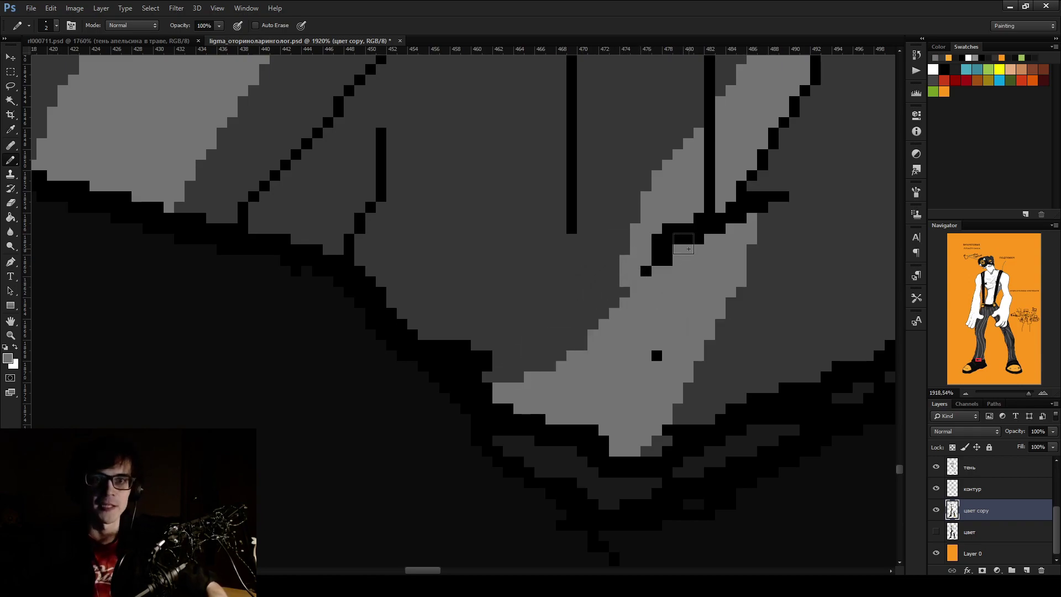
Examine the extended trouser stripes and the shading across the whole figure at several magnifications
{"action": "scroll", "coordinate": [655, 321], "scroll_direction": "down", "scroll_amount": 5}
{"action": "scroll", "coordinate": [655, 318], "scroll_direction": "down", "scroll_amount": 4}
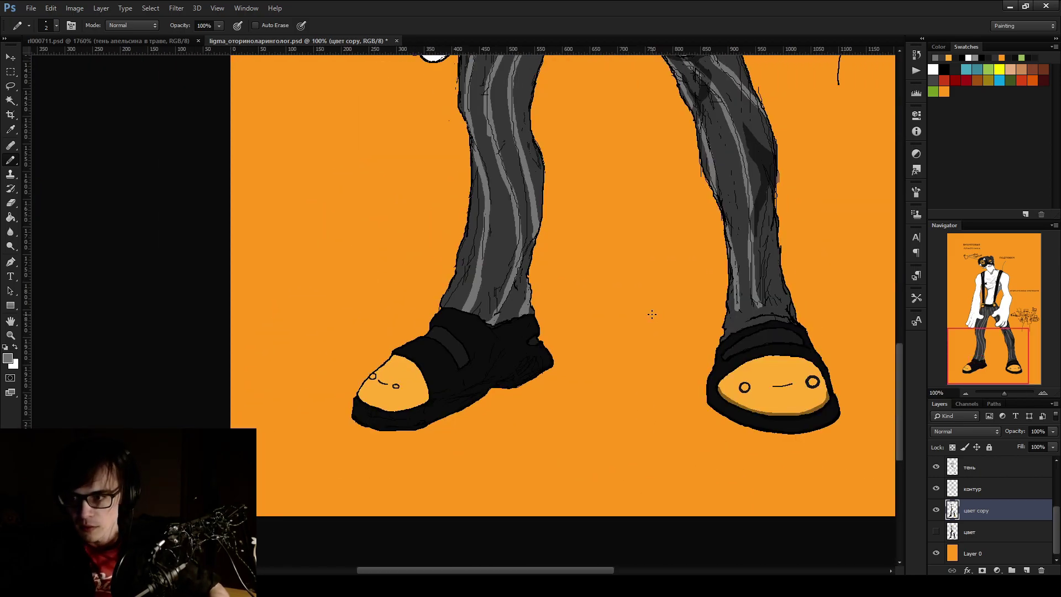
{"action": "scroll", "coordinate": [652, 314], "scroll_direction": "down", "scroll_amount": 4}
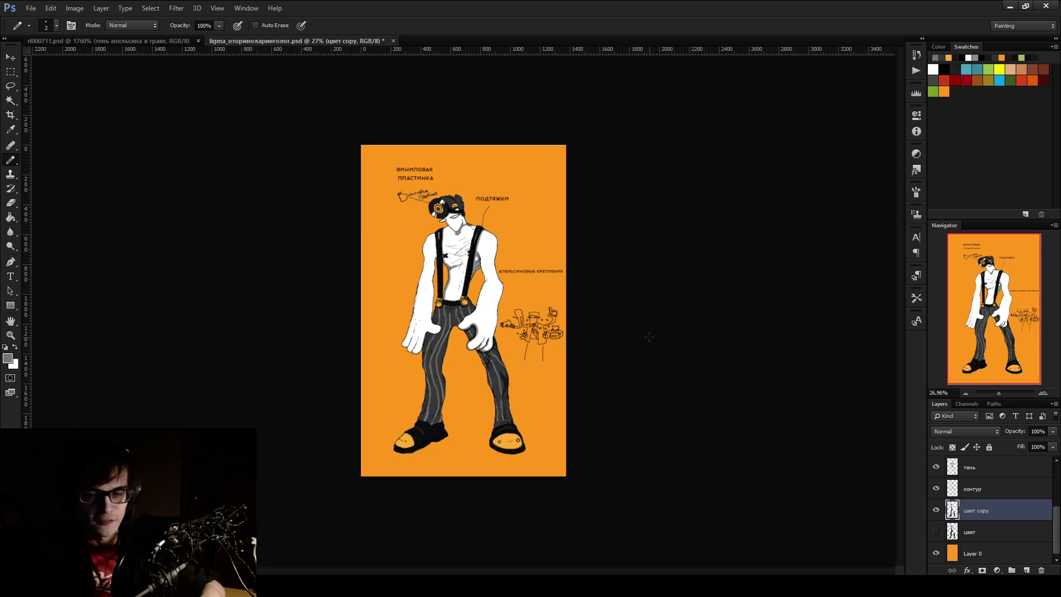
{"action": "scroll", "coordinate": [478, 334], "scroll_direction": "up", "scroll_amount": 2}
{"action": "scroll", "coordinate": [507, 165], "scroll_direction": "up", "scroll_amount": 1}
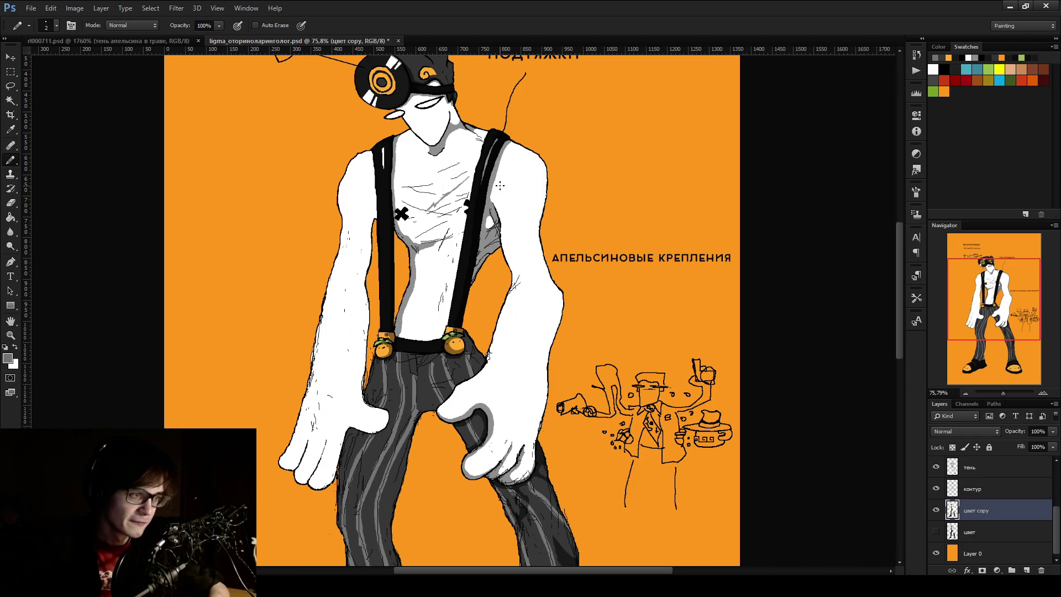
{"action": "scroll", "coordinate": [563, 320], "scroll_direction": "up", "scroll_amount": 5}
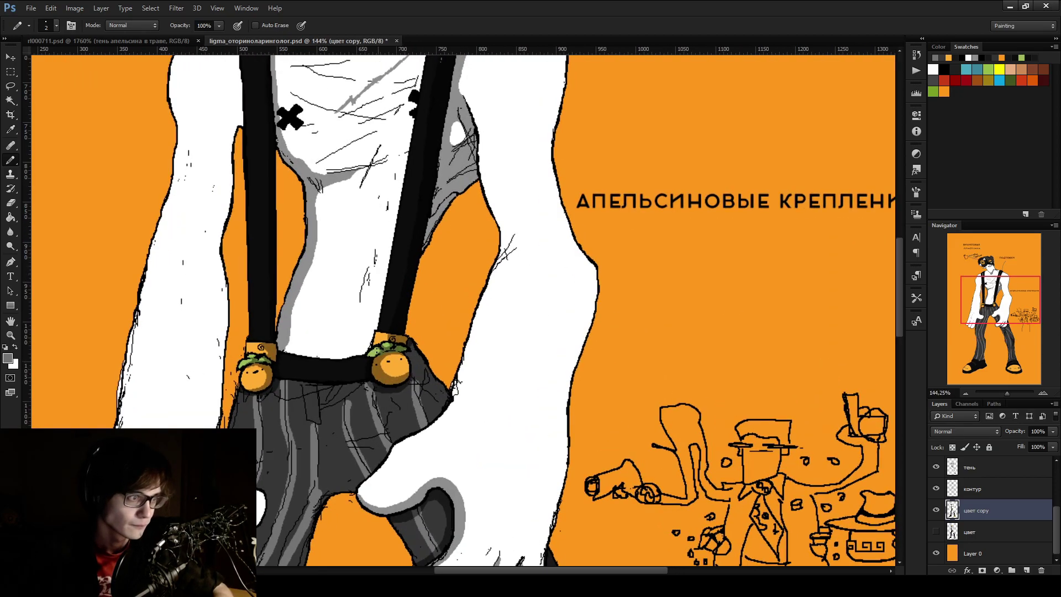
{"action": "scroll", "coordinate": [381, 343], "scroll_direction": "down", "scroll_amount": 3}
{"action": "scroll", "coordinate": [381, 342], "scroll_direction": "down", "scroll_amount": 3}
{"action": "scroll", "coordinate": [347, 233], "scroll_direction": "down", "scroll_amount": 5}
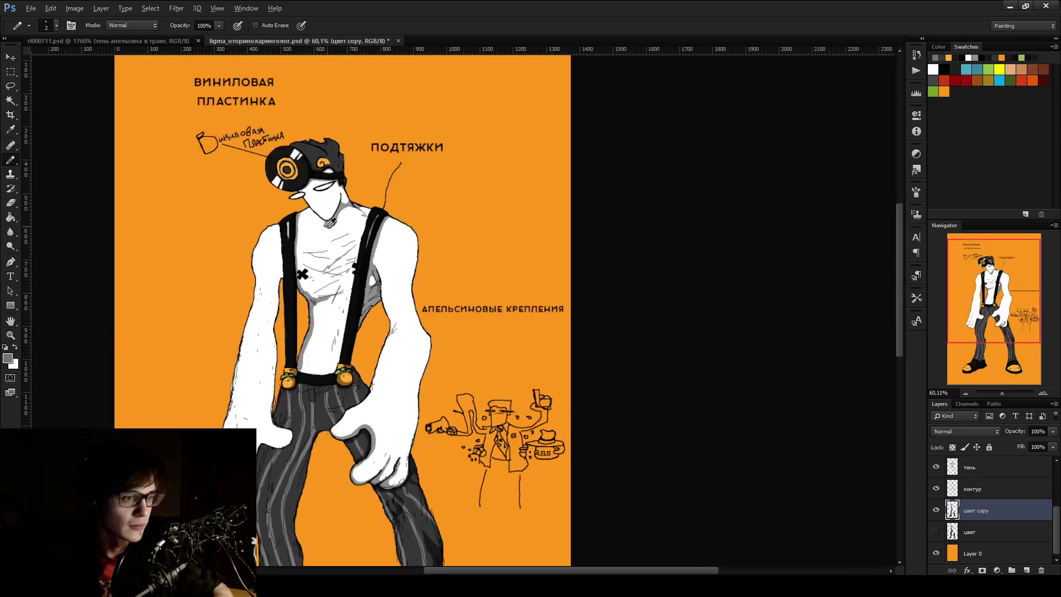
{"action": "scroll", "coordinate": [347, 233], "scroll_direction": "up", "scroll_amount": 8}
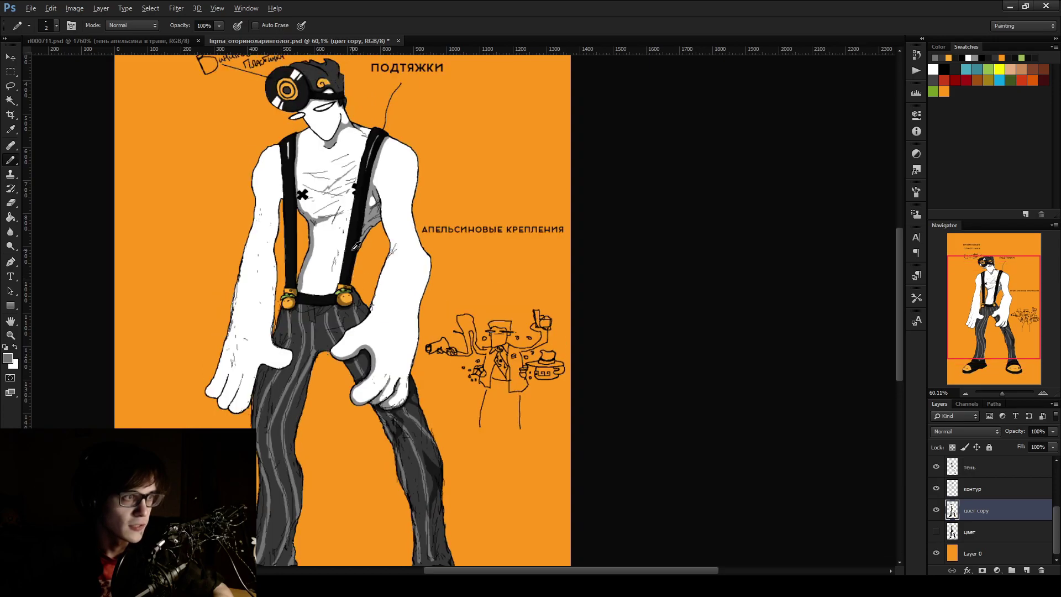
{"action": "scroll", "coordinate": [354, 245], "scroll_direction": "down", "scroll_amount": 8}
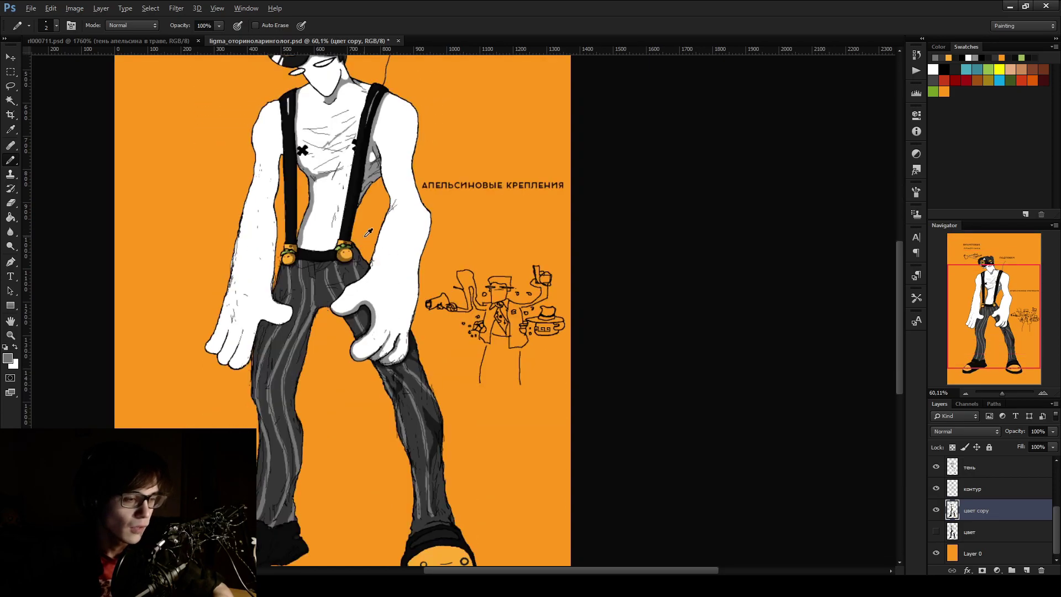
Select the light orange toe face of the right shoe on the цвет copy layer with the Magic Wand
{"action": "scroll", "coordinate": [455, 419], "scroll_direction": "up", "scroll_amount": 5}
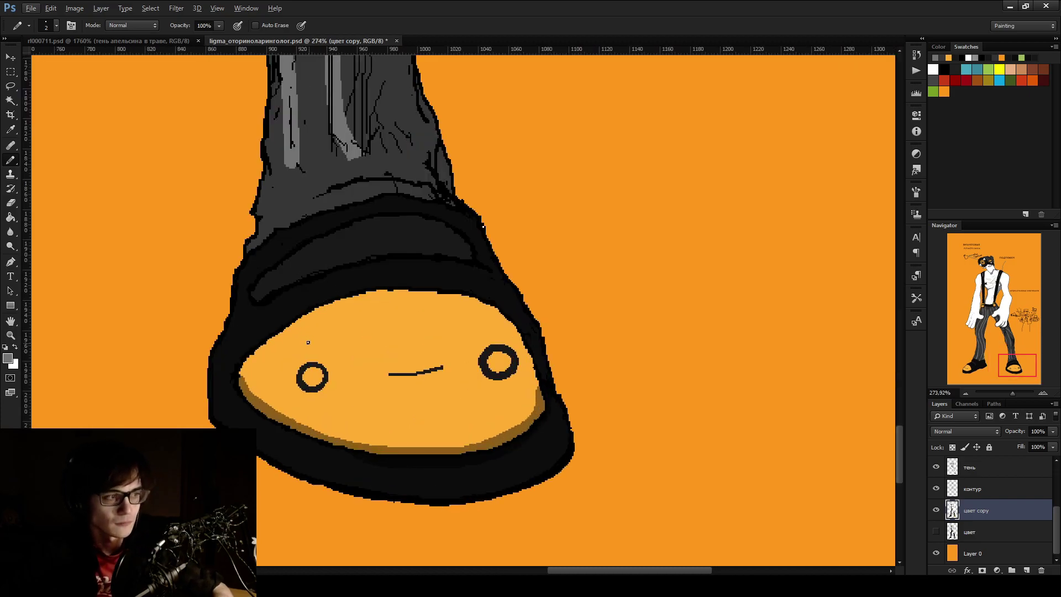
{"action": "left_click", "coordinate": [366, 327], "text": "alt"}
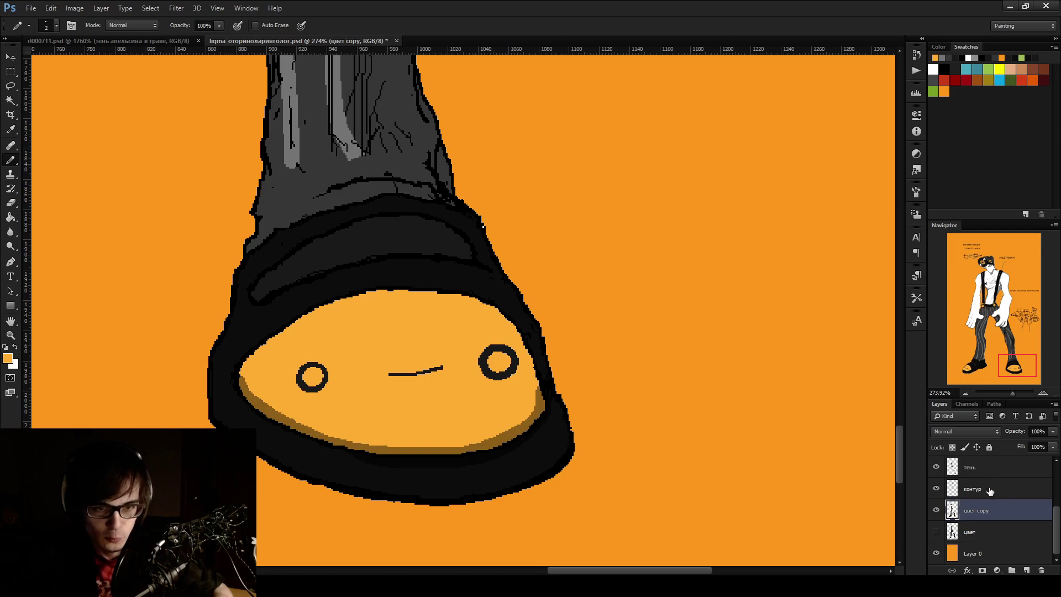
{"action": "left_click", "coordinate": [993, 468]}
{"action": "left_click", "coordinate": [938, 468]}
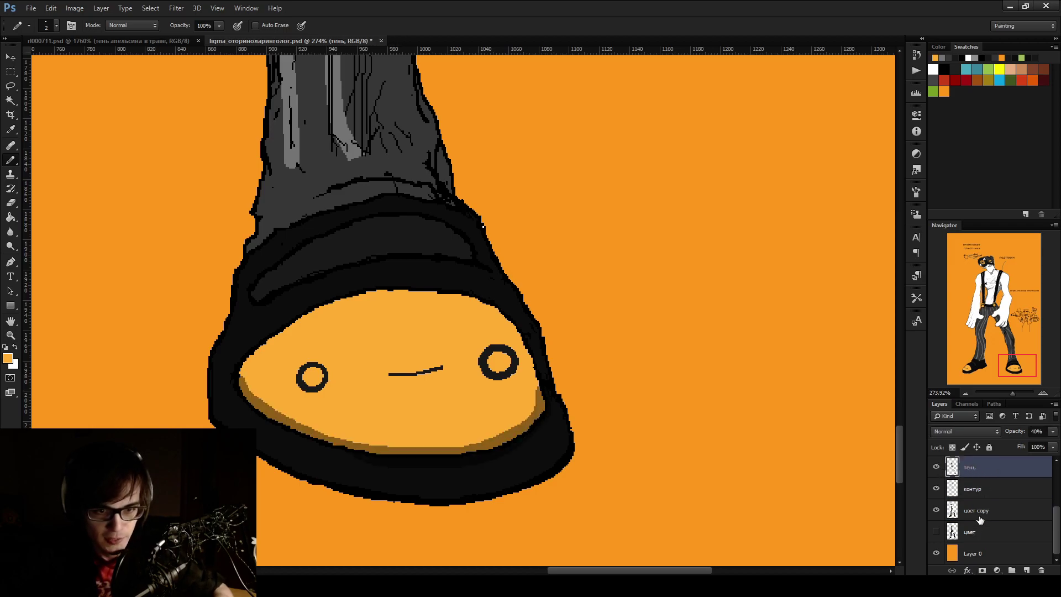
{"action": "scroll", "coordinate": [1012, 515], "scroll_direction": "up", "scroll_amount": 2}
{"action": "scroll", "coordinate": [1009, 508], "scroll_direction": "down", "scroll_amount": 2}
{"action": "left_click", "coordinate": [1001, 511]}
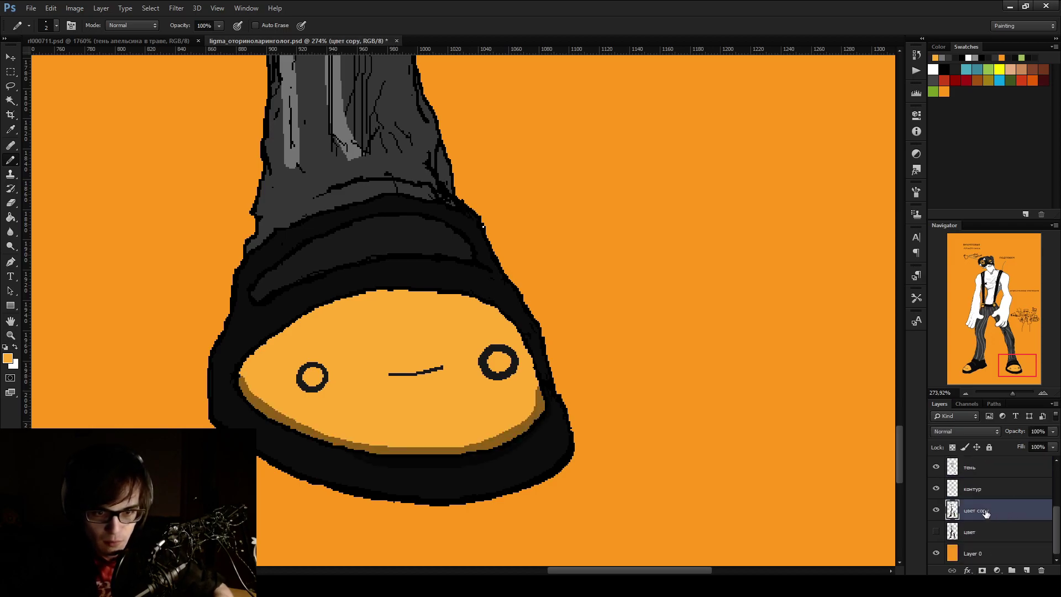
{"action": "key", "text": "w"}
{"action": "left_click", "coordinate": [459, 401]}
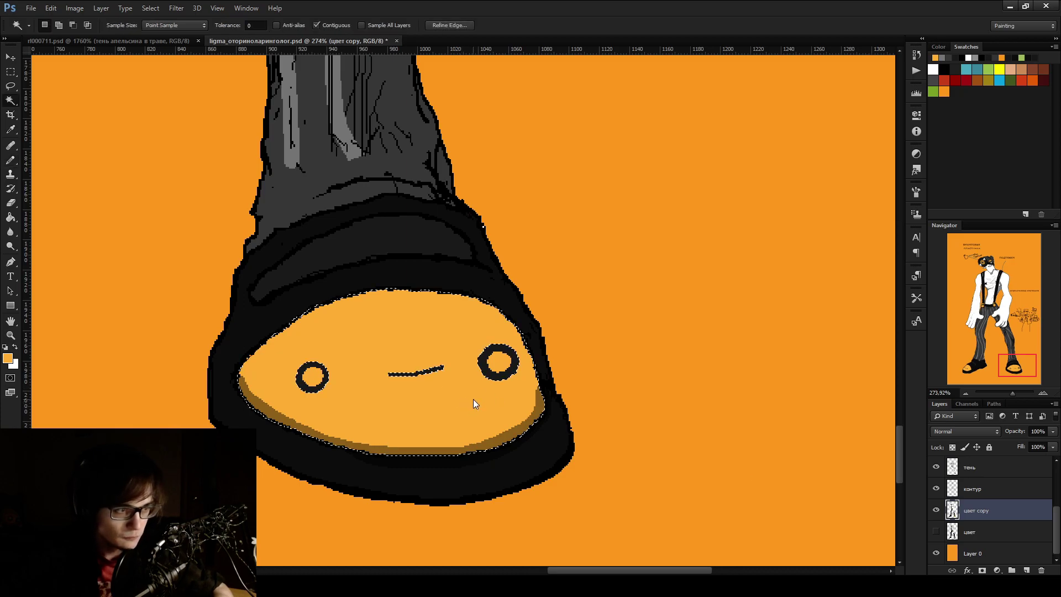
Set the Pencil to a darker orange and a 4 px size for patterning the toe face
{"action": "key", "text": "b"}
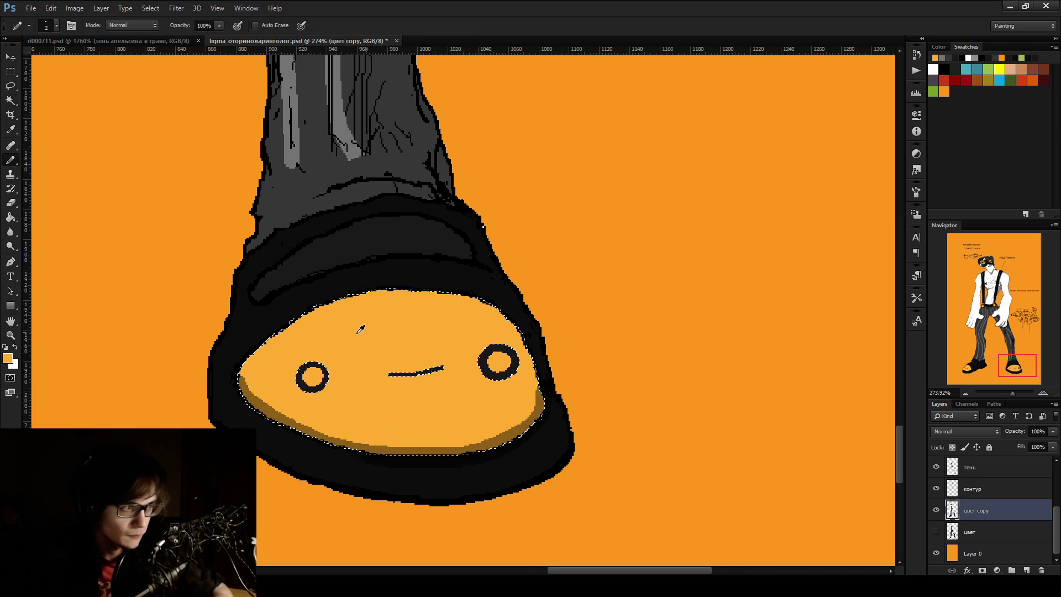
{"action": "left_click", "coordinate": [100, 353], "text": "alt"}
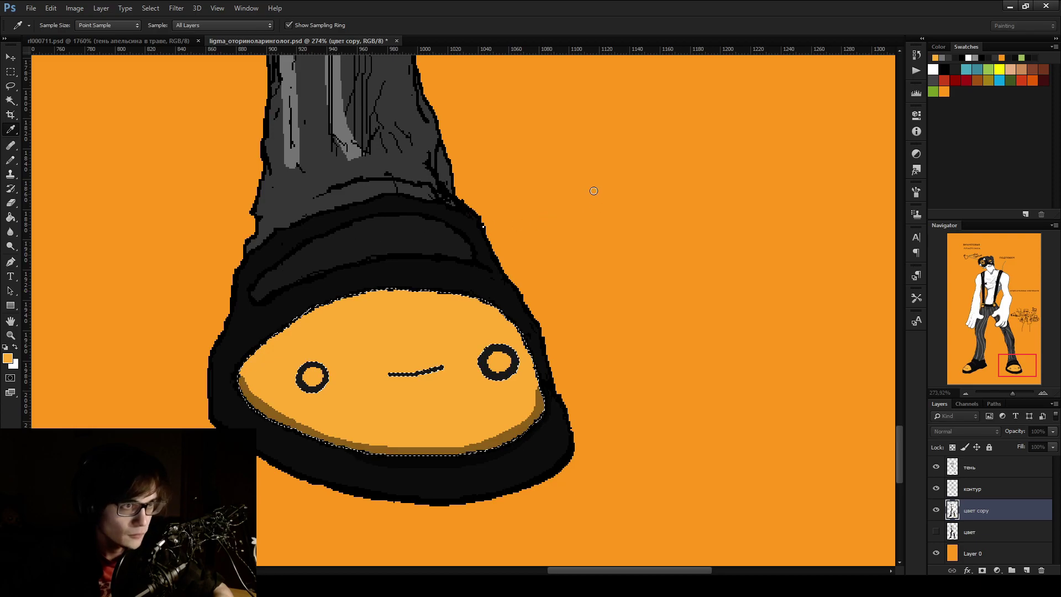
{"action": "left_click", "coordinate": [430, 321]}
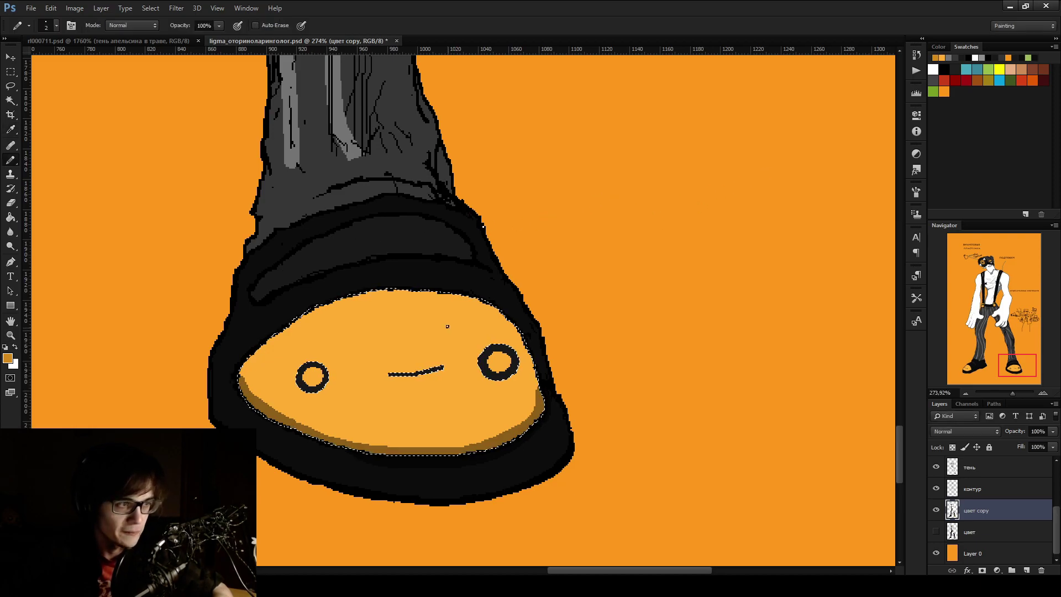
{"action": "key", "text": "ctrl+alt+z"}
{"action": "key", "text": "ctrl+alt+z"}
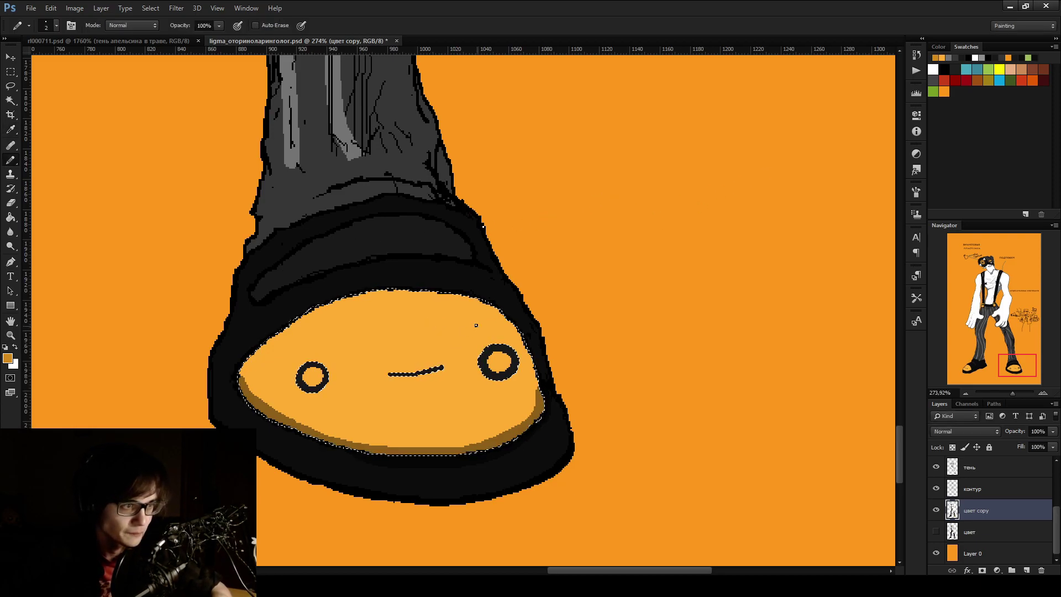
{"action": "key", "text": "bracketright"}
{"action": "key", "text": "bracketright"}
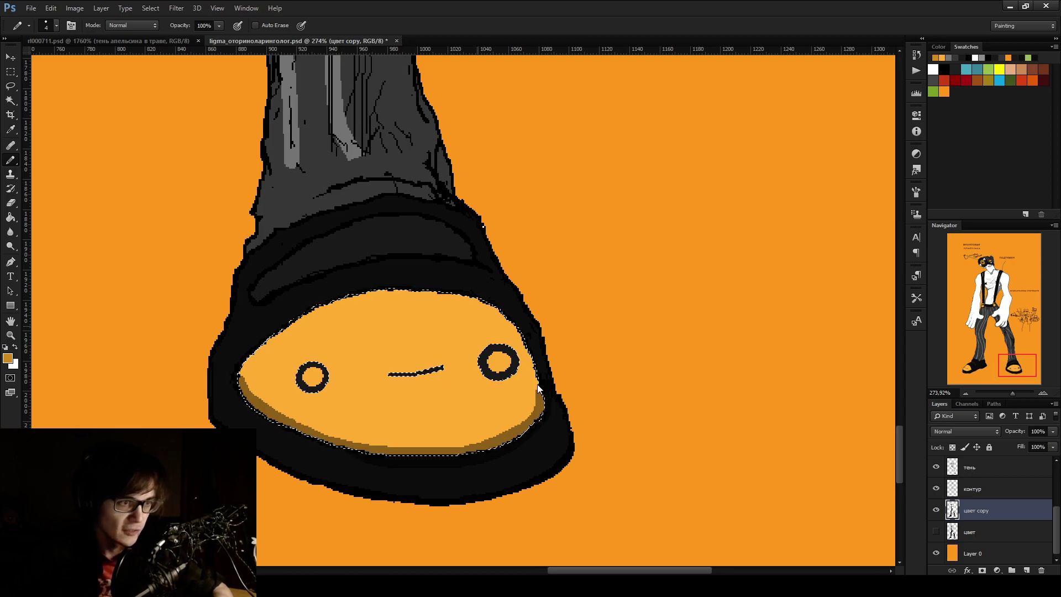
{"action": "left_click", "coordinate": [419, 326]}
{"action": "left_click", "coordinate": [475, 383]}
{"action": "left_click_drag", "start_coordinate": [476, 399], "coordinate": [457, 415]}
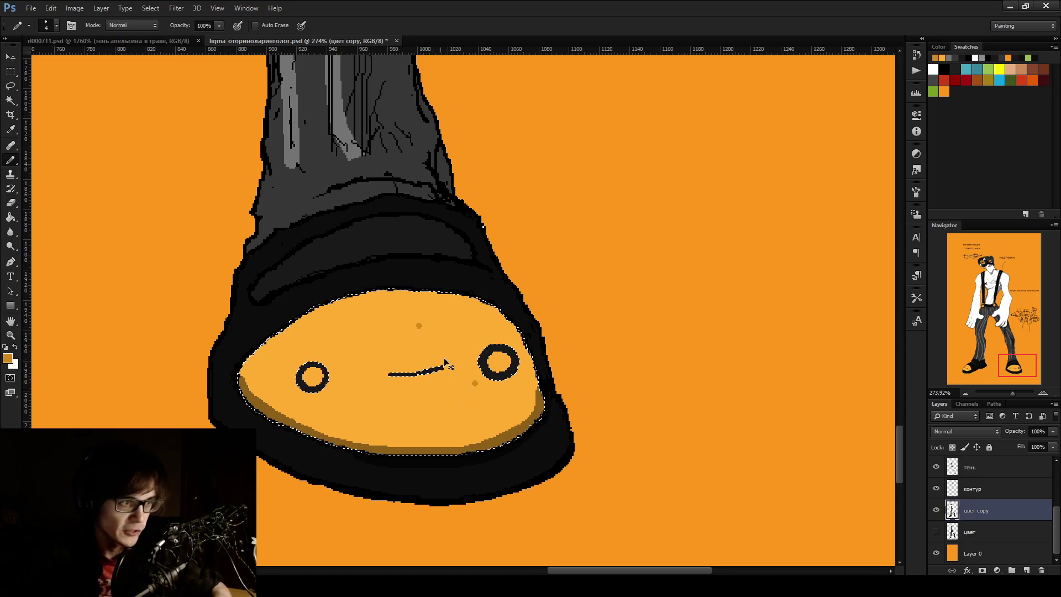
{"action": "key", "text": "ctrl+alt+z"}
{"action": "key", "text": "ctrl+alt+z"}
Outline wavy dark orange stripes from the toe face's upper edge around the right eye to its lower edge, and fill them
{"action": "mouse_move", "coordinate": [333, 303]}
{"action": "left_mouse_down"}
{"action": "mouse_move", "coordinate": [465, 303]}
{"action": "mouse_move", "coordinate": [487, 387]}
{"action": "mouse_move", "coordinate": [431, 430]}
{"action": "left_mouse_up"}
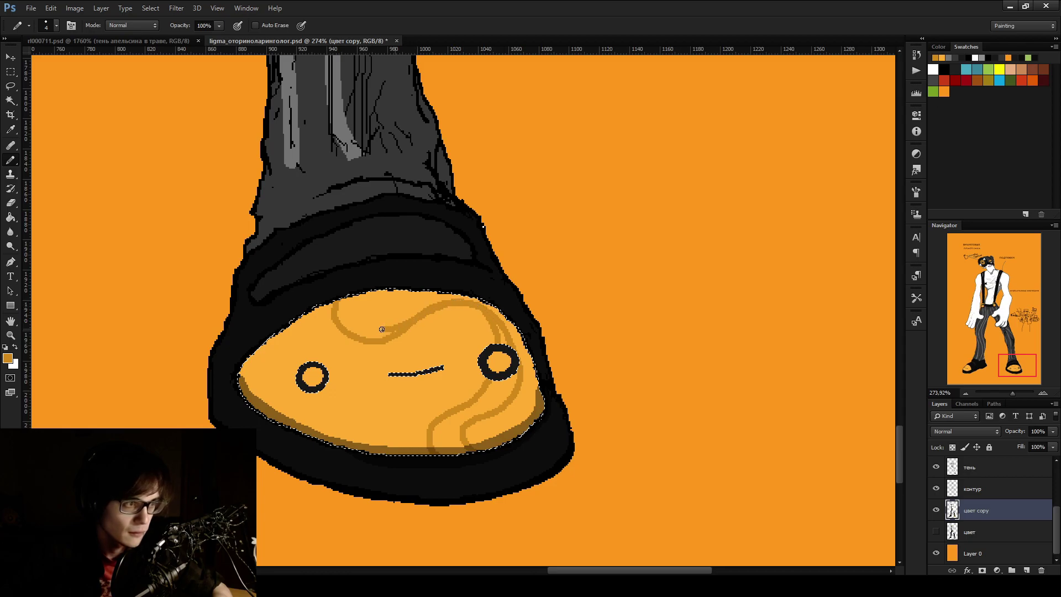
{"action": "key", "text": "g"}
{"action": "left_click", "coordinate": [357, 329]}
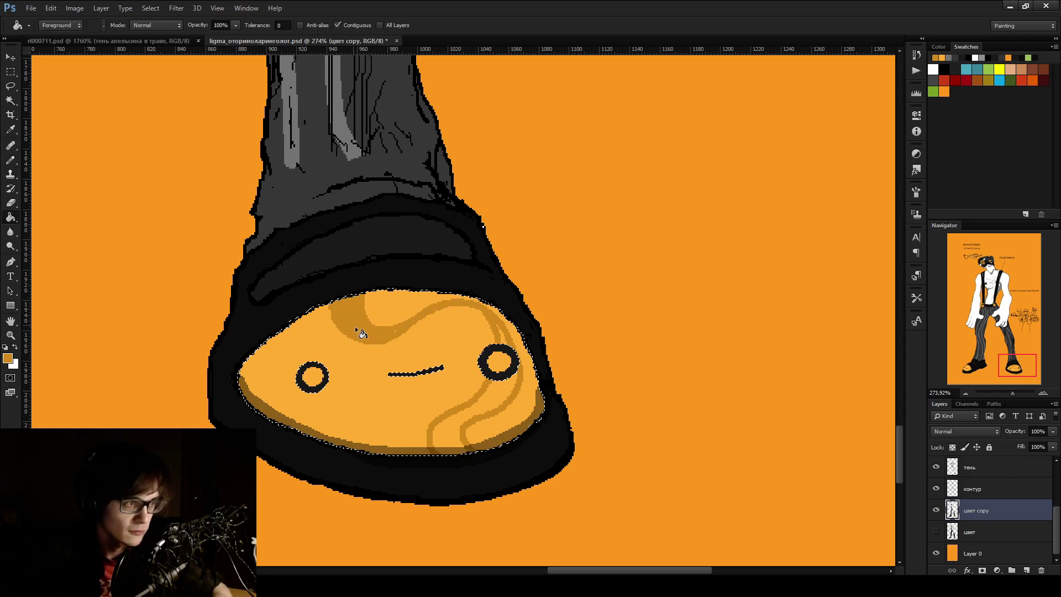
{"action": "left_click", "coordinate": [443, 437]}
{"action": "key", "text": "b"}
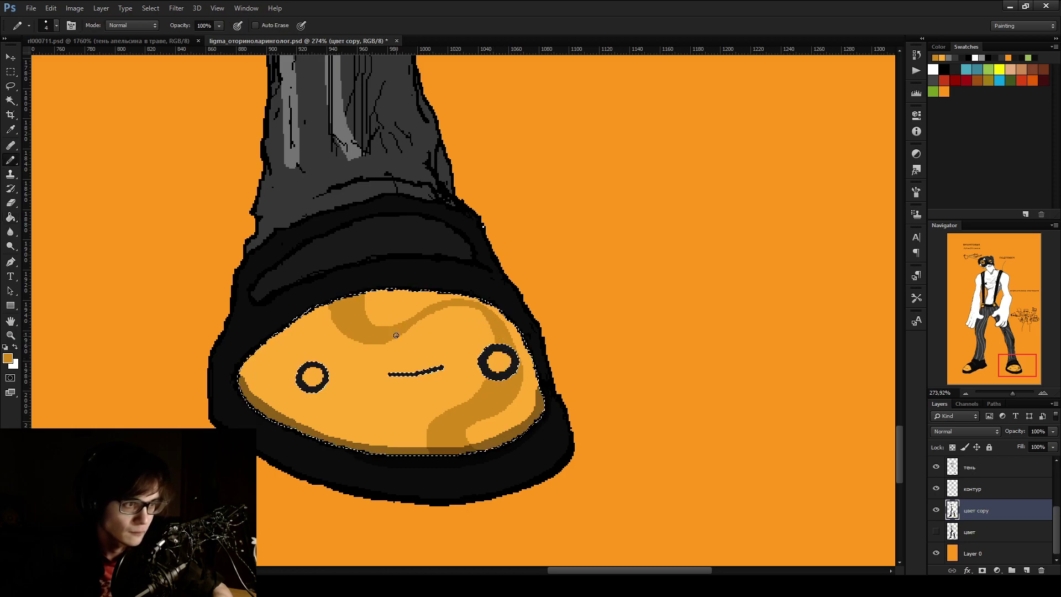
{"action": "scroll", "coordinate": [498, 409], "scroll_direction": "down", "scroll_amount": 3}
{"action": "scroll", "coordinate": [500, 376], "scroll_direction": "up", "scroll_amount": 4}
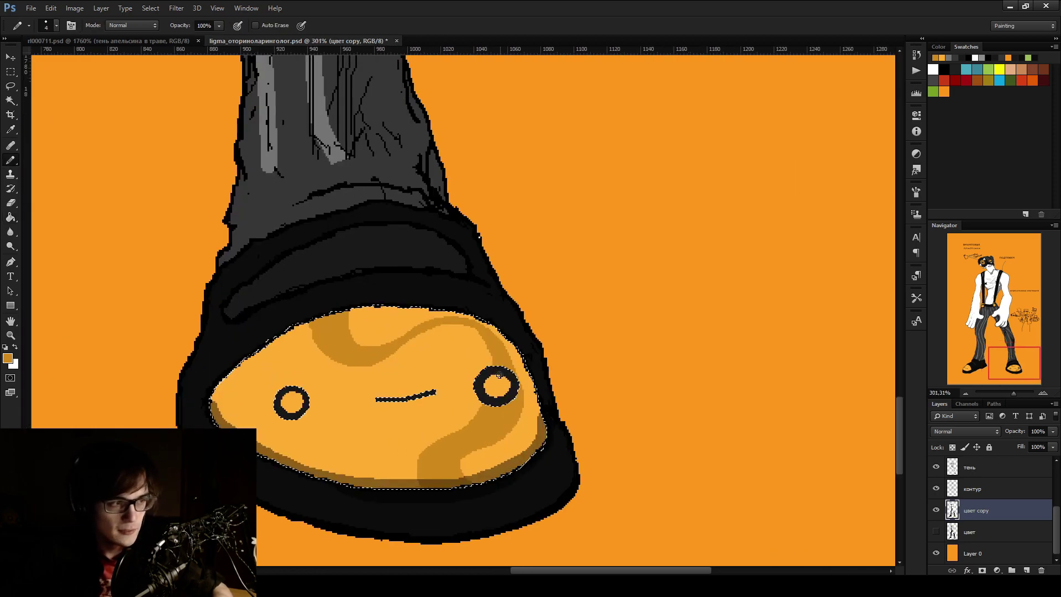
Outline a second set of wavy dark orange stripes around the toe face's left eye and below the mouth, and fill them
{"action": "key", "text": "w"}
{"action": "scroll", "coordinate": [500, 376], "scroll_direction": "down", "scroll_amount": 5}
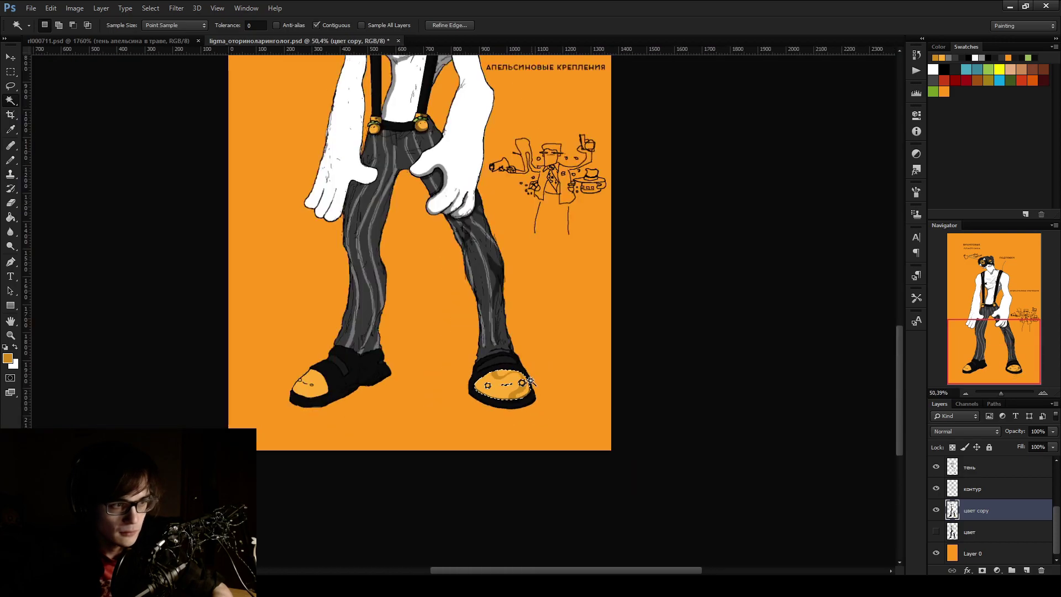
{"action": "scroll", "coordinate": [491, 401], "scroll_direction": "up", "scroll_amount": 5}
{"action": "key", "text": "b"}
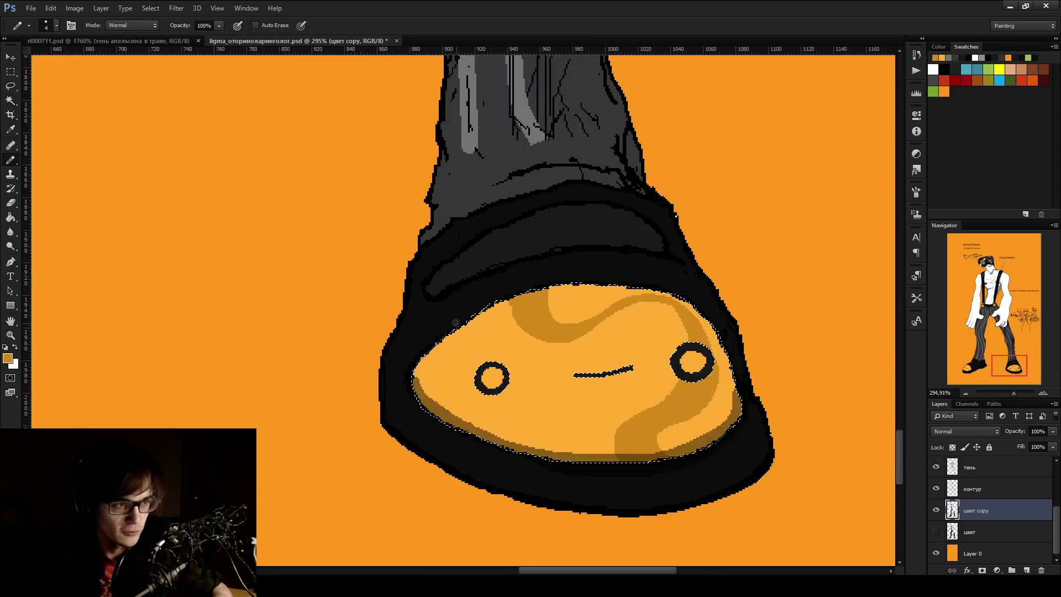
{"action": "left_click_drag", "start_coordinate": [468, 365], "coordinate": [568, 365]}
{"action": "mouse_move", "coordinate": [569, 417]}
{"action": "left_mouse_down"}
{"action": "mouse_move", "coordinate": [540, 451]}
{"action": "mouse_move", "coordinate": [548, 407]}
{"action": "left_mouse_up"}
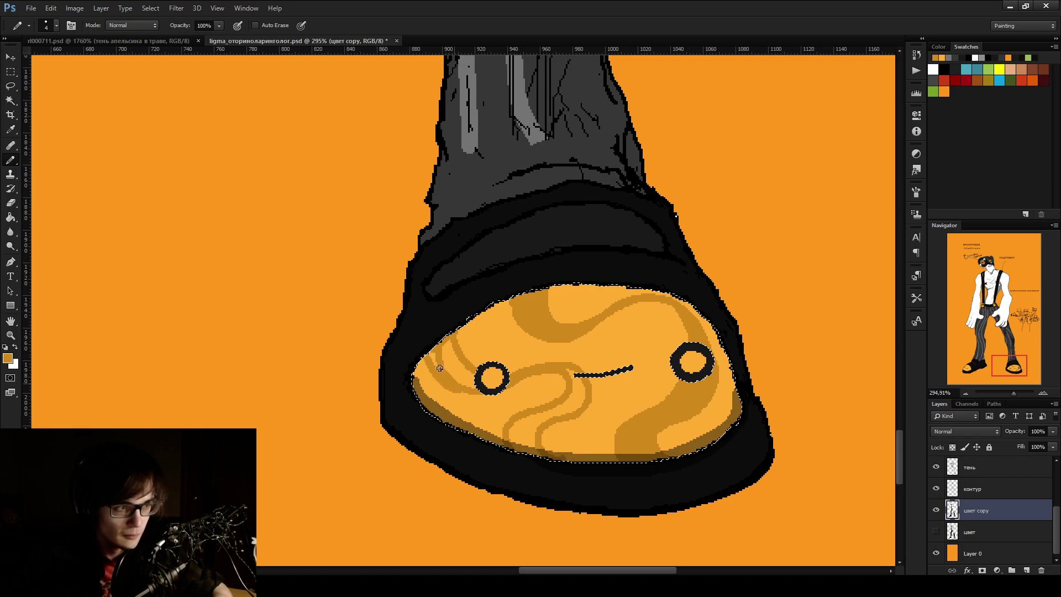
{"action": "key", "text": "g"}
{"action": "left_click", "coordinate": [493, 388]}
{"action": "left_click", "coordinate": [578, 396]}
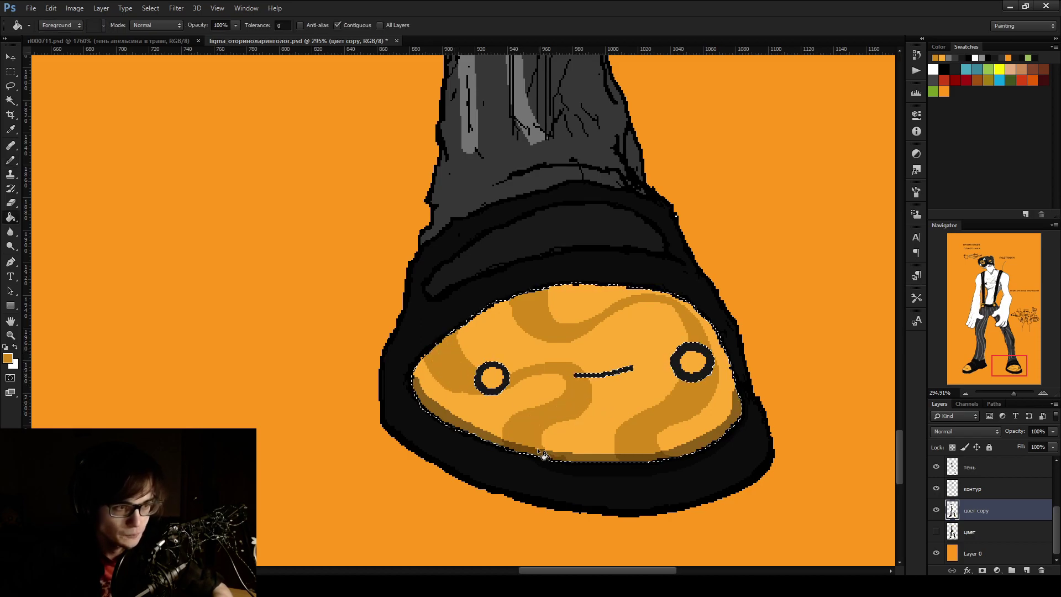
Clear the toe face selection and return to the Pencil
{"action": "scroll", "coordinate": [584, 380], "scroll_direction": "down", "scroll_amount": 5}
{"action": "scroll", "coordinate": [608, 380], "scroll_direction": "up", "scroll_amount": 4}
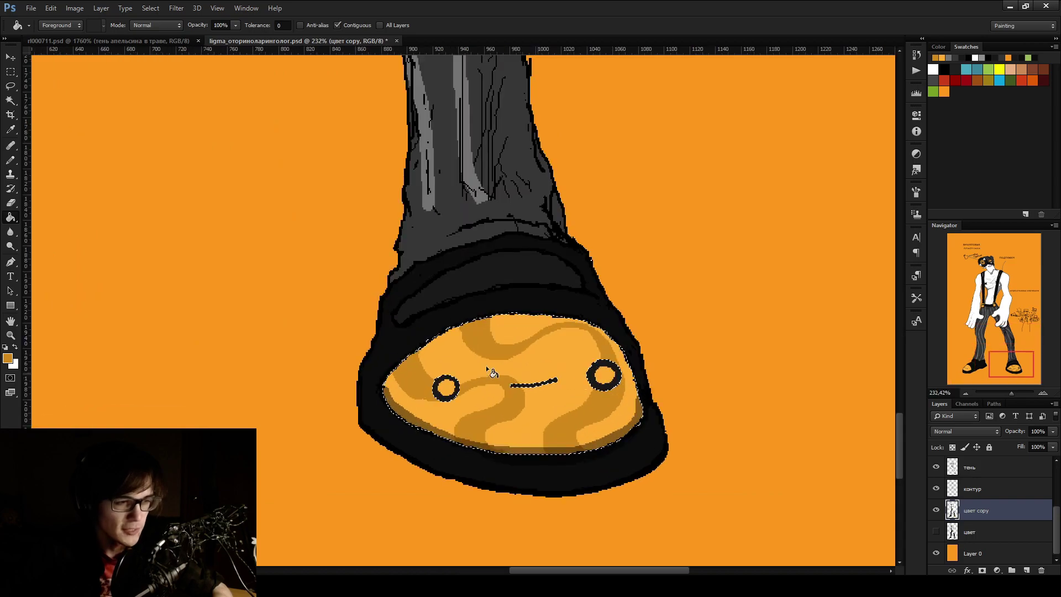
{"action": "key", "text": "w"}
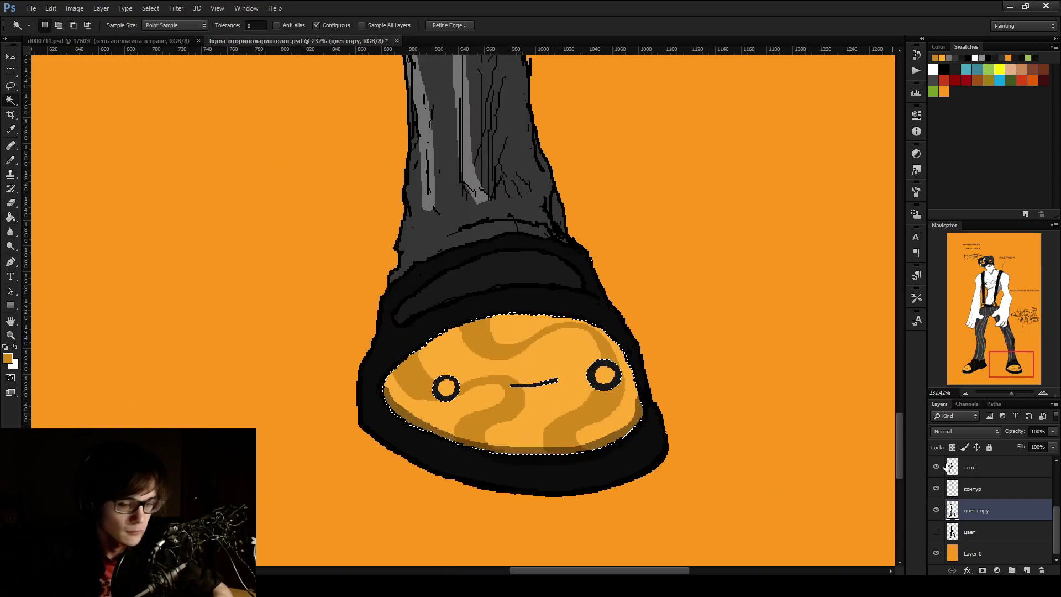
{"action": "left_click", "coordinate": [612, 378]}
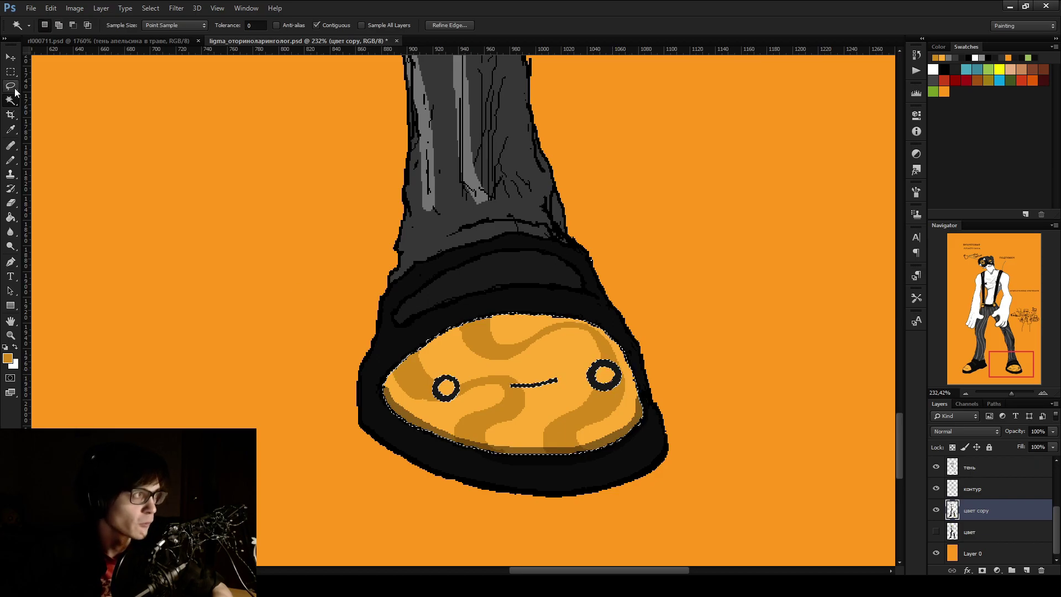
{"action": "left_click", "coordinate": [11, 71]}
{"action": "scroll", "coordinate": [458, 321], "scroll_direction": "down", "scroll_amount": 1}
{"action": "key", "text": "ctrl+d"}
{"action": "scroll", "coordinate": [545, 325], "scroll_direction": "up", "scroll_amount": 3}
{"action": "key", "text": "b"}
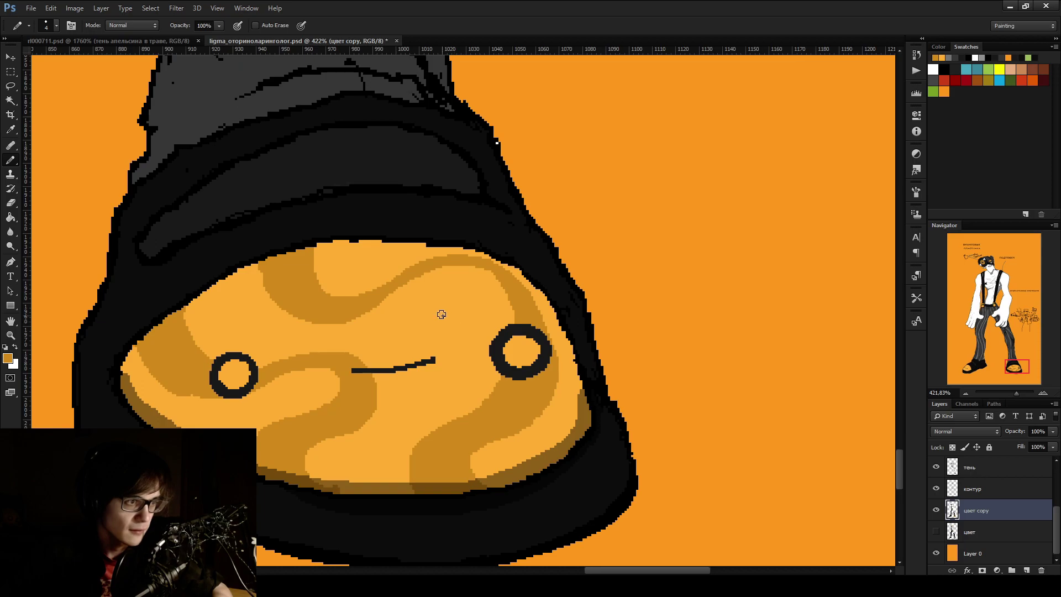
{"action": "mouse_move", "coordinate": [453, 333]}
{"action": "left_mouse_down"}
{"action": "mouse_move", "coordinate": [412, 301]}
{"action": "mouse_move", "coordinate": [486, 312]}
{"action": "left_mouse_up"}
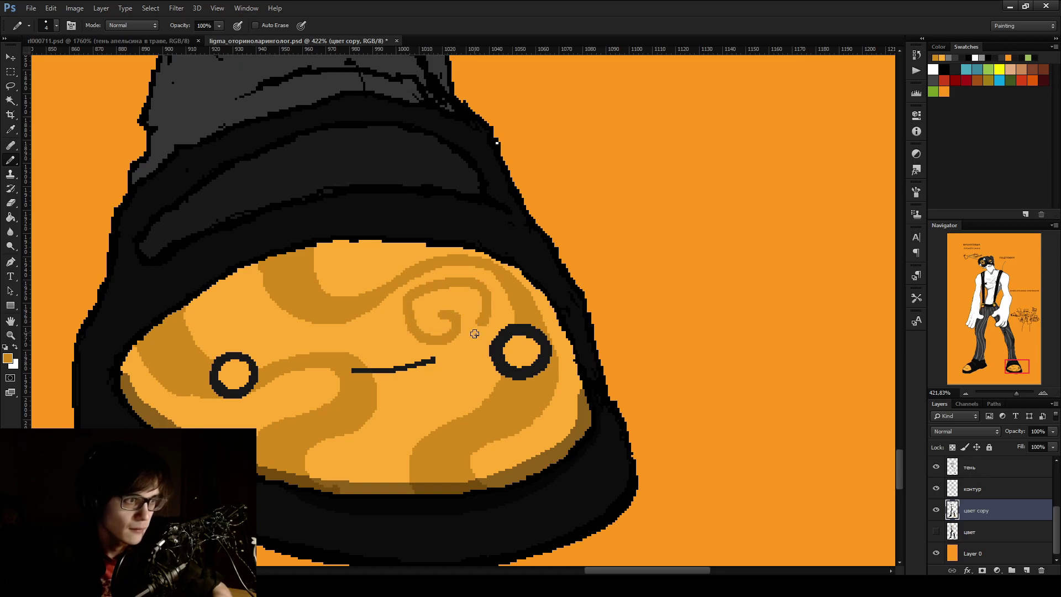
{"action": "scroll", "coordinate": [467, 336], "scroll_direction": "down", "scroll_amount": 4}
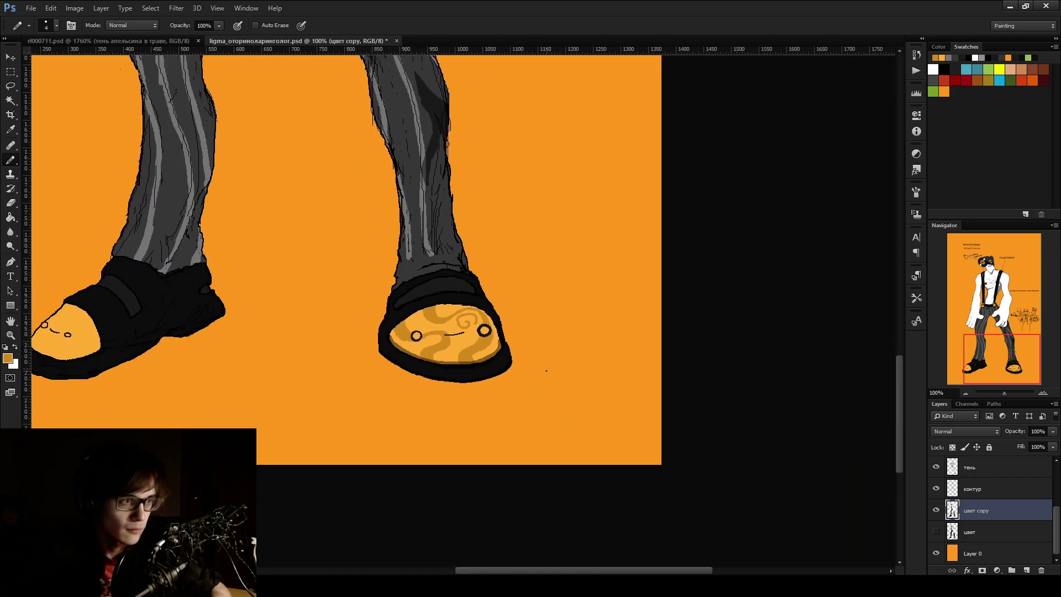
{"action": "key", "text": "ctrl+z"}
{"action": "scroll", "coordinate": [427, 327], "scroll_direction": "up", "scroll_amount": 5}
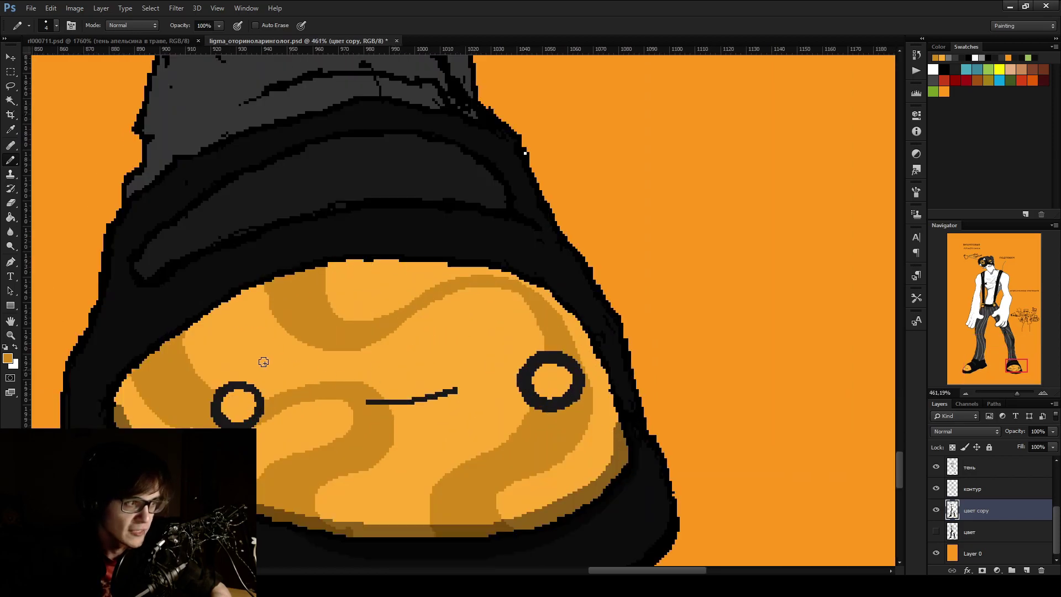
Draw filled dark orange spots on the toe face, a round one above the mouth and a square one below it
{"action": "mouse_move", "coordinate": [478, 334]}
{"action": "left_mouse_down"}
{"action": "mouse_move", "coordinate": [500, 346]}
{"action": "mouse_move", "coordinate": [470, 320]}
{"action": "mouse_move", "coordinate": [499, 339]}
{"action": "mouse_move", "coordinate": [494, 365]}
{"action": "mouse_move", "coordinate": [464, 331]}
{"action": "mouse_move", "coordinate": [486, 349]}
{"action": "left_mouse_up"}
{"action": "key", "text": "ctrl+alt+z"}
{"action": "key", "text": "ctrl+alt+z"}
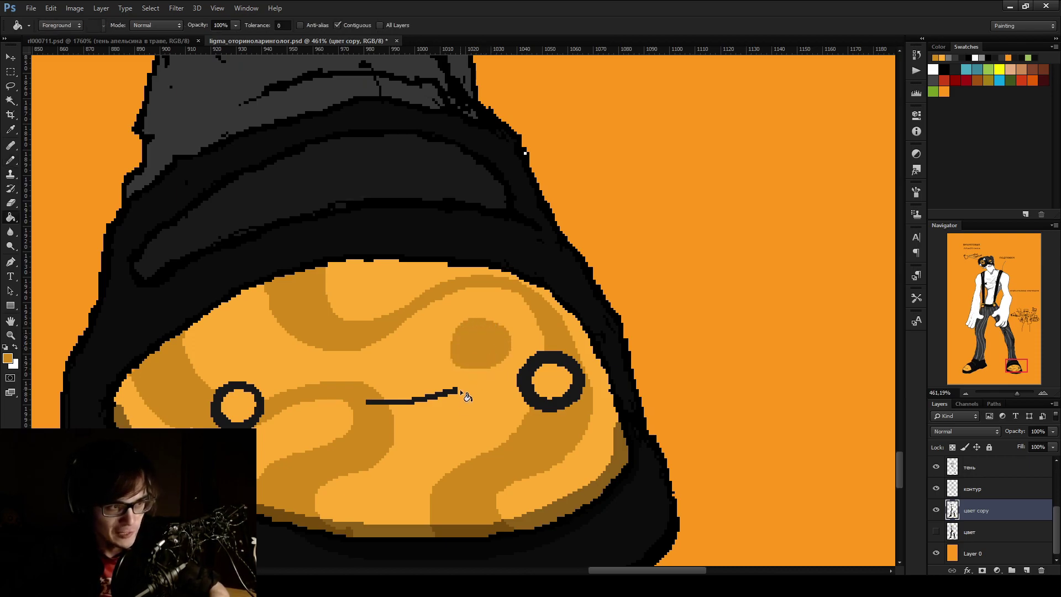
{"action": "mouse_move", "coordinate": [425, 430]}
{"action": "left_mouse_down"}
{"action": "mouse_move", "coordinate": [464, 406]}
{"action": "mouse_move", "coordinate": [470, 442]}
{"action": "mouse_move", "coordinate": [423, 443]}
{"action": "mouse_move", "coordinate": [420, 424]}
{"action": "left_mouse_up"}
{"action": "key", "text": "g"}
{"action": "scroll", "coordinate": [450, 435], "scroll_direction": "down", "scroll_amount": 5}
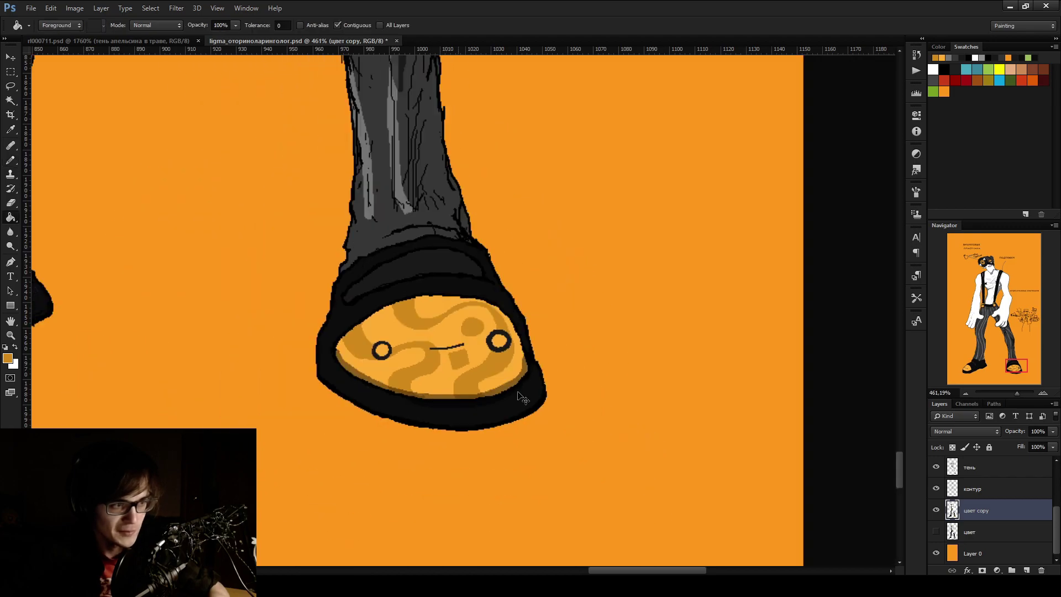
Replace the round spot with a dark orange square and add a similar square above the toe face's left eye
{"action": "scroll", "coordinate": [477, 335], "scroll_direction": "up", "scroll_amount": 2}
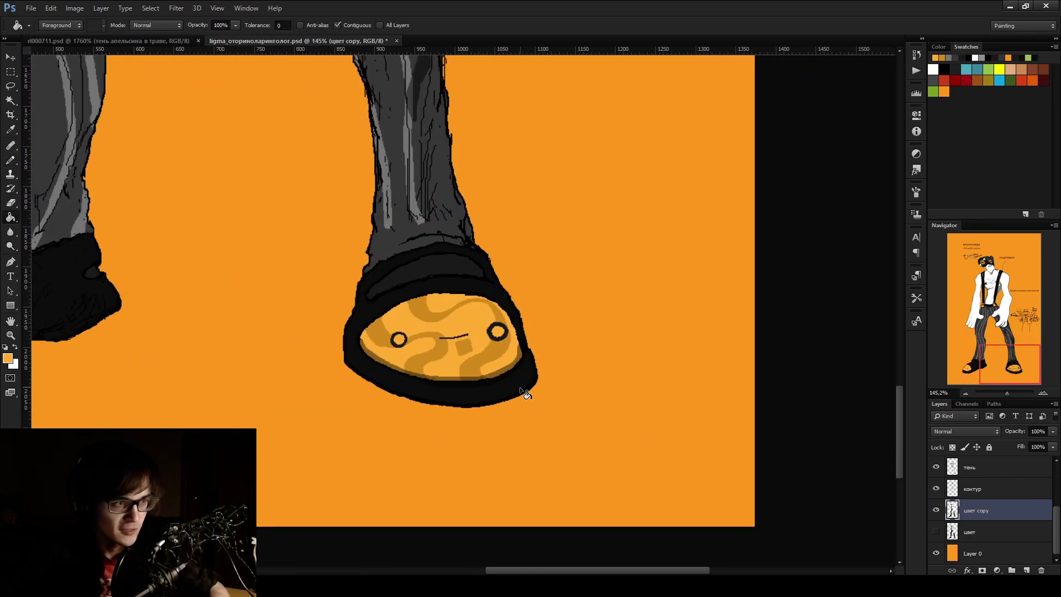
{"action": "key", "text": "b"}
{"action": "left_click", "coordinate": [465, 341], "text": "alt"}
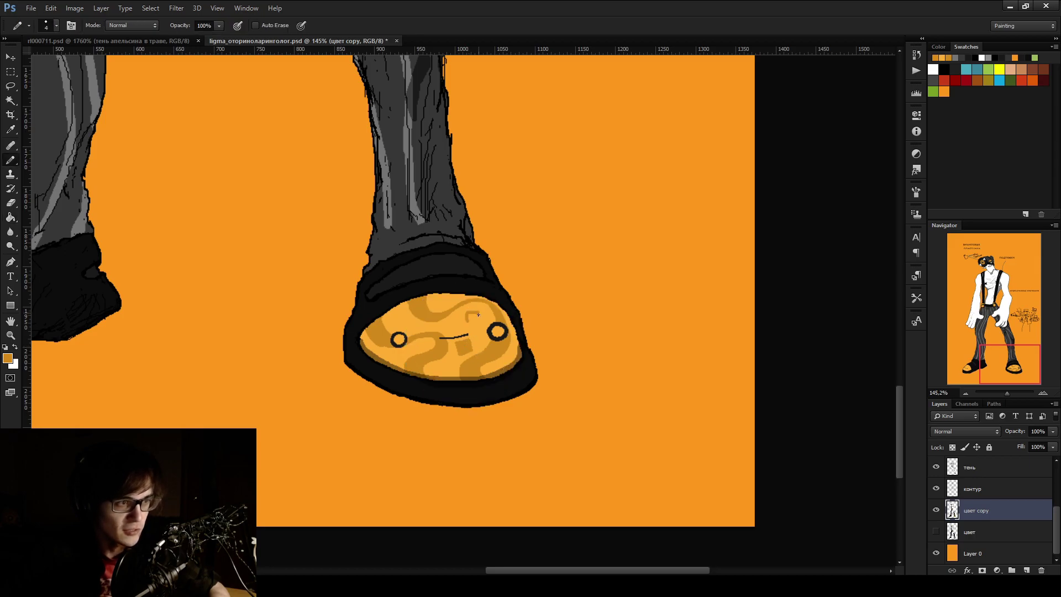
{"action": "left_click_drag", "start_coordinate": [470, 324], "coordinate": [474, 319]}
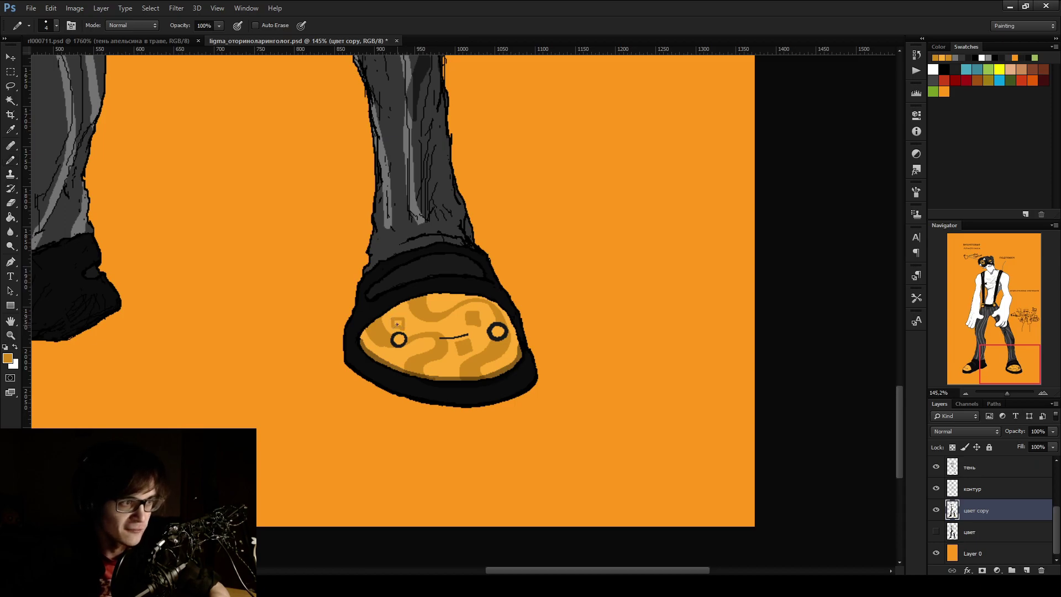
{"action": "key", "text": "g"}
Add another small dark orange Pencil mark between the wavy stripes on the right shoe's toe face
{"action": "scroll", "coordinate": [430, 366], "scroll_direction": "down", "scroll_amount": 2}
{"action": "scroll", "coordinate": [437, 368], "scroll_direction": "up", "scroll_amount": 5}
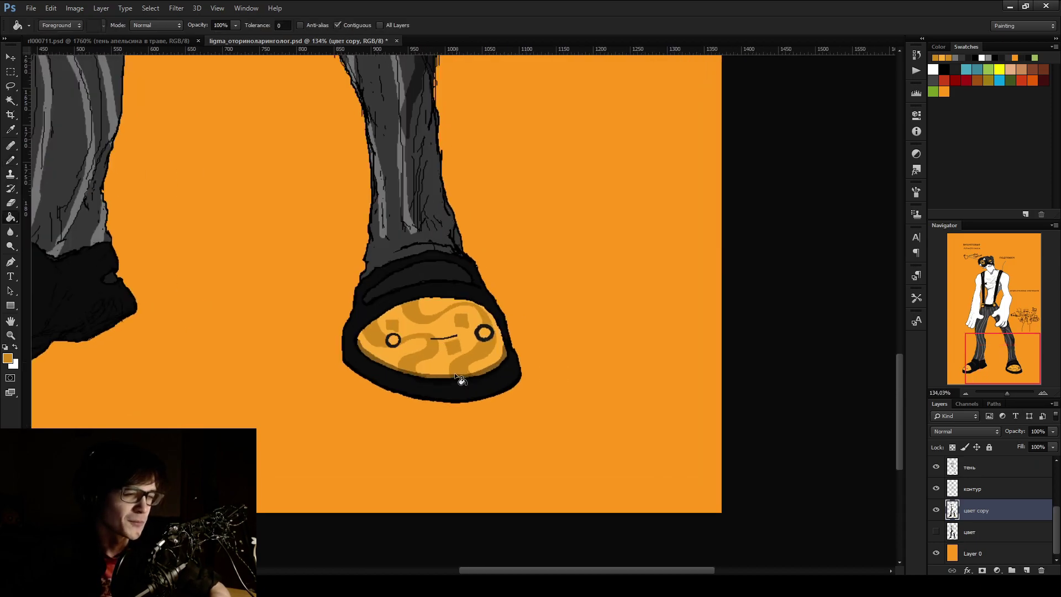
{"action": "scroll", "coordinate": [366, 353], "scroll_direction": "up", "scroll_amount": 2}
{"action": "key", "text": "b"}
{"action": "mouse_move", "coordinate": [357, 356]}
{"action": "left_mouse_down"}
{"action": "mouse_move", "coordinate": [343, 332]}
{"action": "mouse_move", "coordinate": [384, 317]}
{"action": "mouse_move", "coordinate": [375, 363]}
{"action": "mouse_move", "coordinate": [349, 347]}
{"action": "mouse_move", "coordinate": [377, 336]}
{"action": "mouse_move", "coordinate": [380, 320]}
{"action": "mouse_move", "coordinate": [362, 341]}
{"action": "mouse_move", "coordinate": [385, 353]}
{"action": "left_mouse_up"}
{"action": "key", "text": "ctrl+1"}
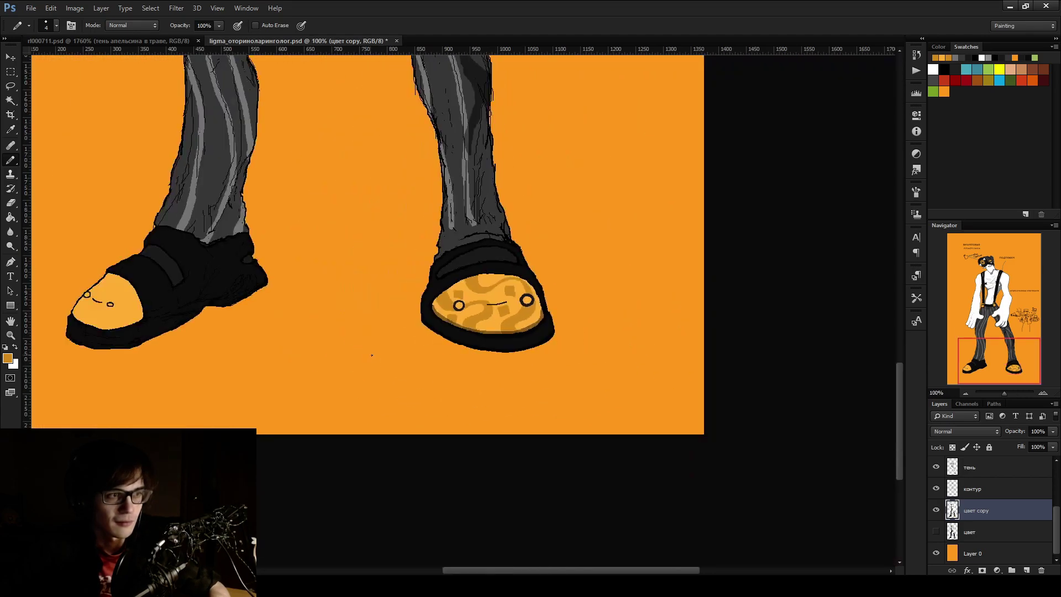
{"action": "scroll", "coordinate": [541, 396], "scroll_direction": "down", "scroll_amount": 2}
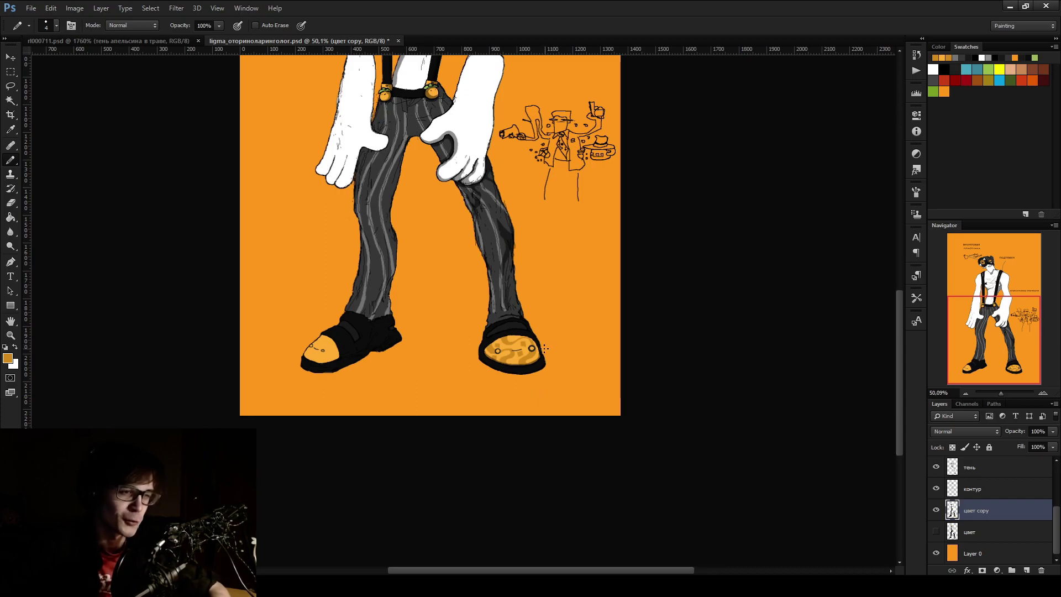
Select the light orange toe face of the left shoe with the Magic Wand
{"action": "scroll", "coordinate": [332, 354], "scroll_direction": "up", "scroll_amount": 2}
{"action": "key", "text": "w"}
{"action": "left_click", "coordinate": [311, 354]}
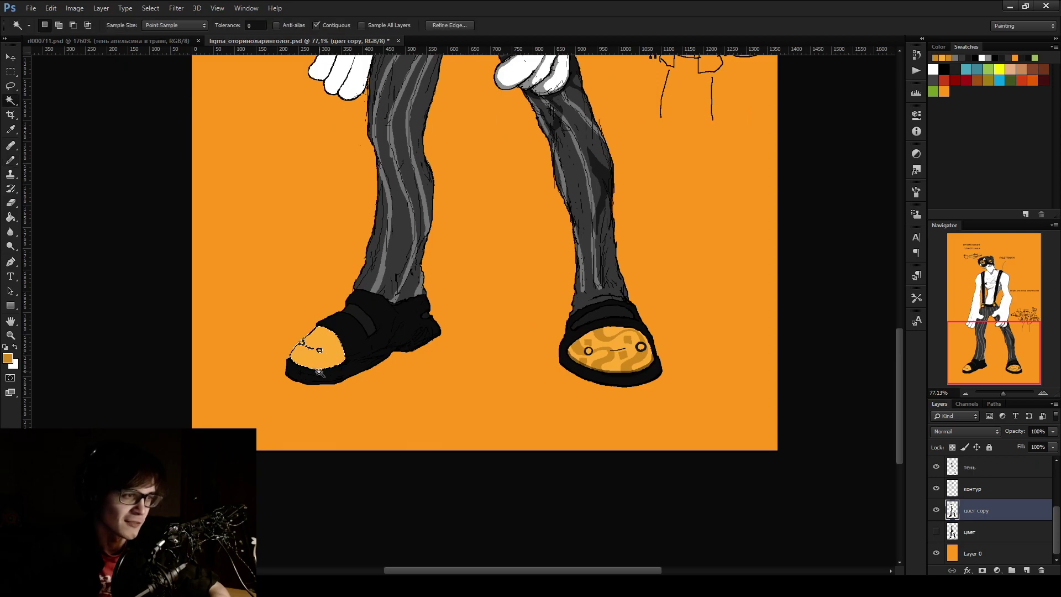
Add the insides of both eyes to the selection of the left shoe's toe face
{"action": "scroll", "coordinate": [311, 352], "scroll_direction": "up", "scroll_amount": 5}
{"action": "left_click", "coordinate": [255, 280], "text": "shift"}
{"action": "left_click", "coordinate": [364, 325], "text": "shift"}
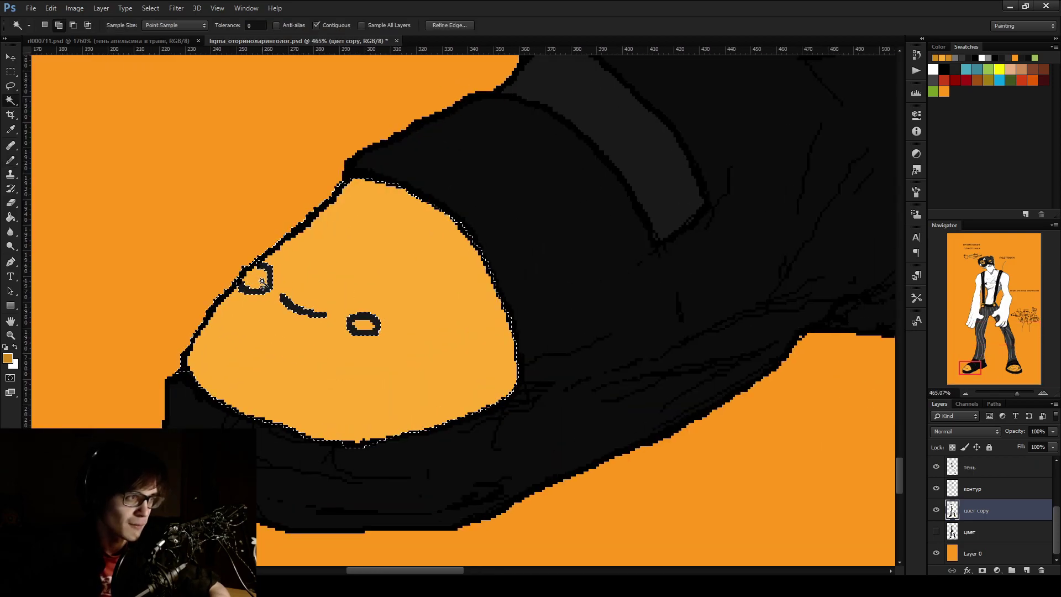
Draw a dark orange wavy Pencil line across the left shoe's toe face, curving around its right eye to the lower edge
{"action": "key", "text": "b"}
{"action": "mouse_move", "coordinate": [356, 180]}
{"action": "left_mouse_down"}
{"action": "mouse_move", "coordinate": [338, 195]}
{"action": "mouse_move", "coordinate": [437, 237]}
{"action": "mouse_move", "coordinate": [424, 354]}
{"action": "mouse_move", "coordinate": [363, 322]}
{"action": "left_mouse_up"}
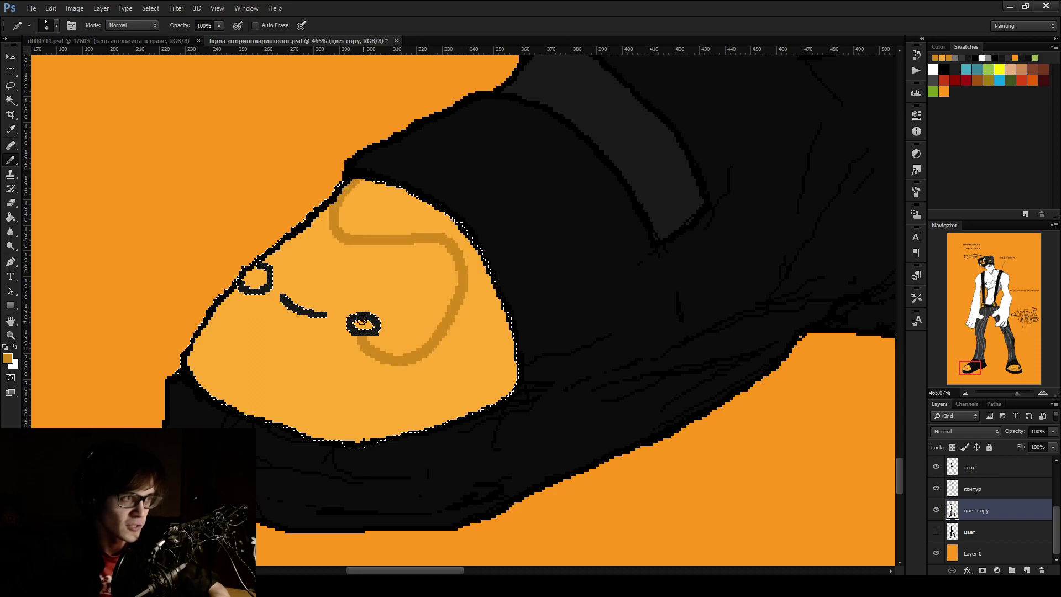
{"action": "key", "text": "ctrl+z"}
{"action": "mouse_move", "coordinate": [350, 187]}
{"action": "left_mouse_down"}
{"action": "mouse_move", "coordinate": [362, 246]}
{"action": "mouse_move", "coordinate": [423, 318]}
{"action": "mouse_move", "coordinate": [326, 338]}
{"action": "mouse_move", "coordinate": [250, 388]}
{"action": "mouse_move", "coordinate": [249, 412]}
{"action": "mouse_move", "coordinate": [273, 347]}
{"action": "left_mouse_up"}
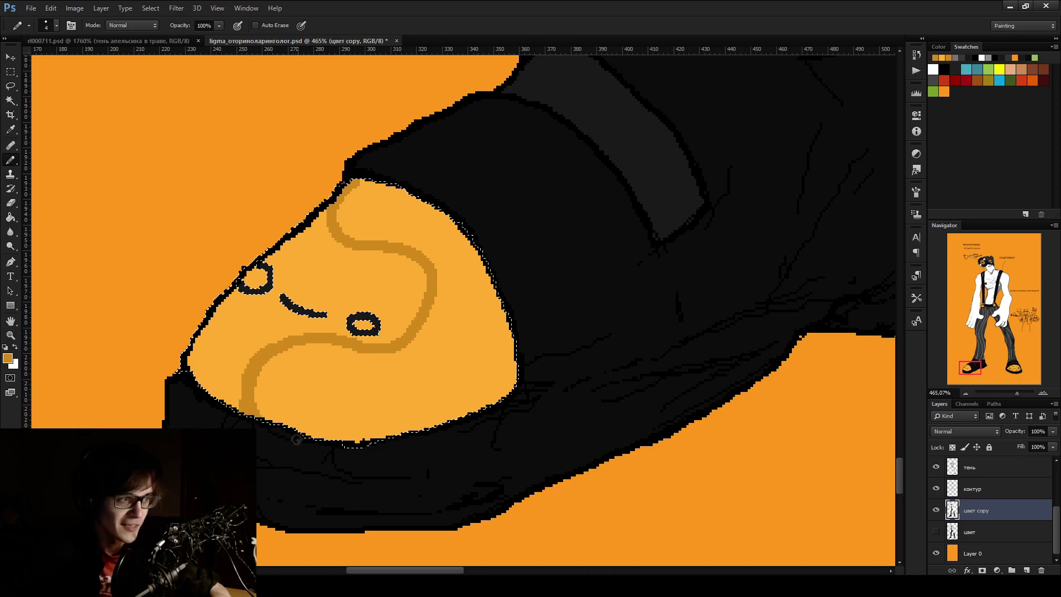
Thicken the wavy line into a broad dark orange stripe, filling its lower end, middle curve and upper end
{"action": "mouse_move", "coordinate": [304, 433]}
{"action": "left_mouse_down"}
{"action": "mouse_move", "coordinate": [284, 411]}
{"action": "mouse_move", "coordinate": [298, 367]}
{"action": "mouse_move", "coordinate": [357, 341]}
{"action": "left_mouse_up"}
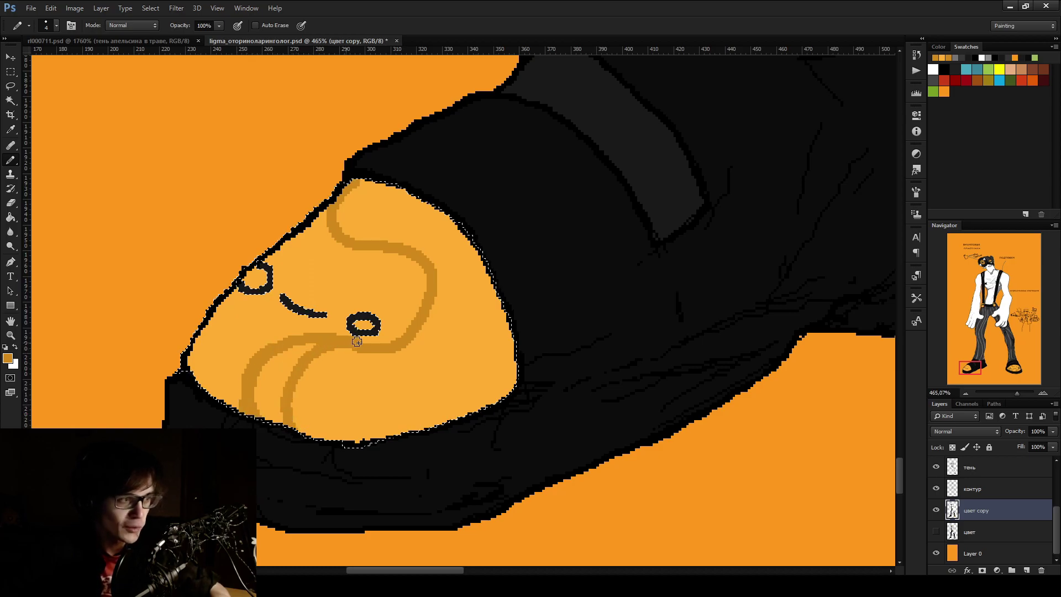
{"action": "left_click_drag", "start_coordinate": [294, 368], "coordinate": [283, 379]}
{"action": "mouse_move", "coordinate": [353, 344]}
{"action": "left_mouse_down"}
{"action": "mouse_move", "coordinate": [398, 347]}
{"action": "mouse_move", "coordinate": [435, 324]}
{"action": "mouse_move", "coordinate": [432, 303]}
{"action": "left_mouse_up"}
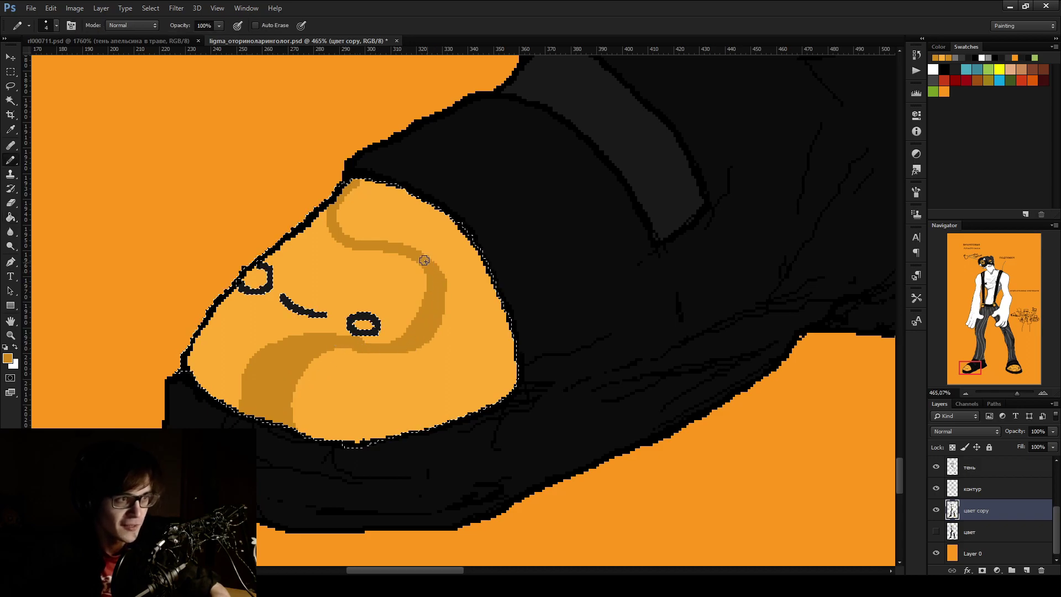
{"action": "mouse_move", "coordinate": [387, 248]}
{"action": "left_mouse_down"}
{"action": "mouse_move", "coordinate": [350, 231]}
{"action": "mouse_move", "coordinate": [424, 188]}
{"action": "mouse_move", "coordinate": [399, 193]}
{"action": "left_mouse_up"}
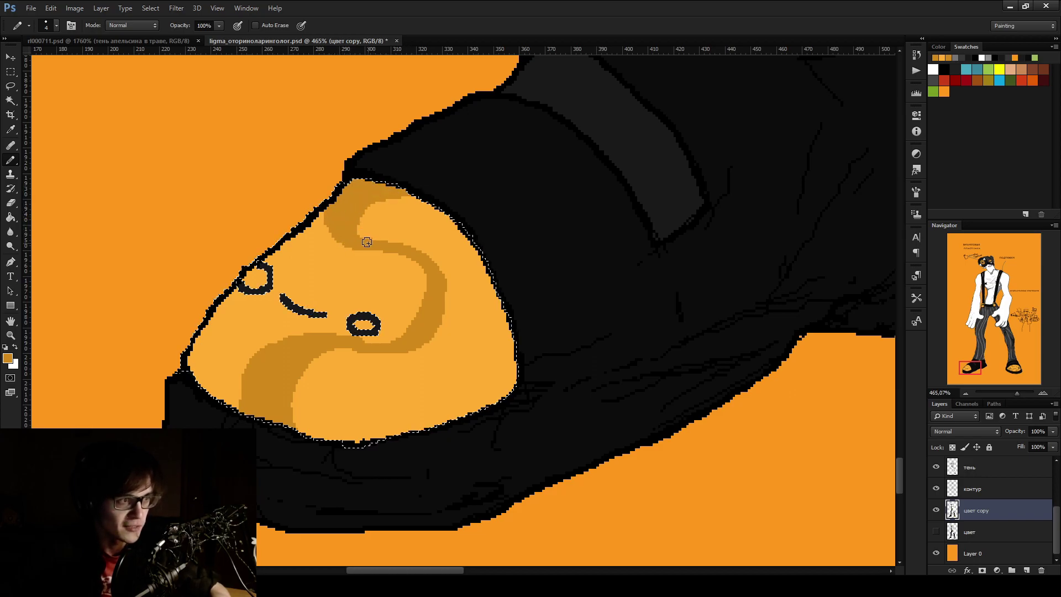
Add dark orange stripes along both sides of the left shoe's toe face, with a round spot above the mouth and a square one below
{"action": "left_click_drag", "start_coordinate": [325, 204], "coordinate": [340, 238]}
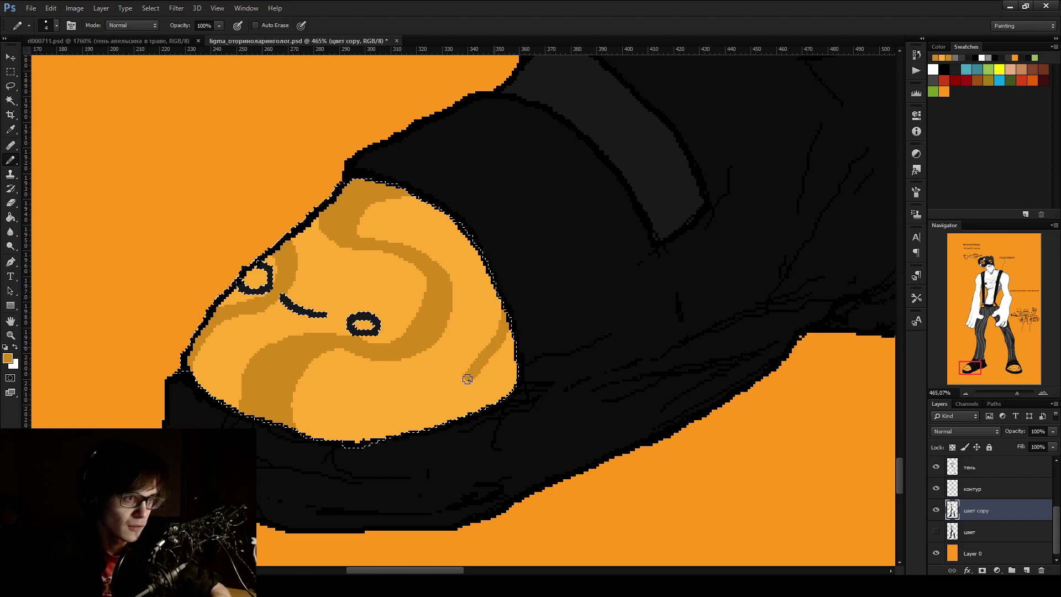
{"action": "mouse_move", "coordinate": [412, 399]}
{"action": "left_mouse_down"}
{"action": "mouse_move", "coordinate": [393, 387]}
{"action": "mouse_move", "coordinate": [391, 403]}
{"action": "mouse_move", "coordinate": [379, 386]}
{"action": "left_mouse_up"}
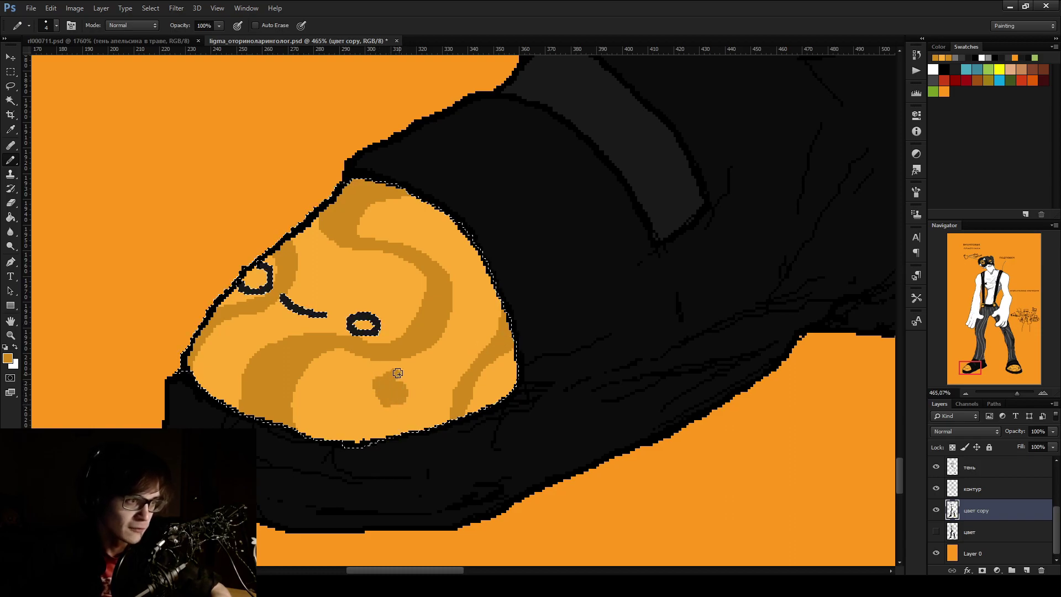
{"action": "left_click_drag", "start_coordinate": [378, 390], "coordinate": [377, 393]}
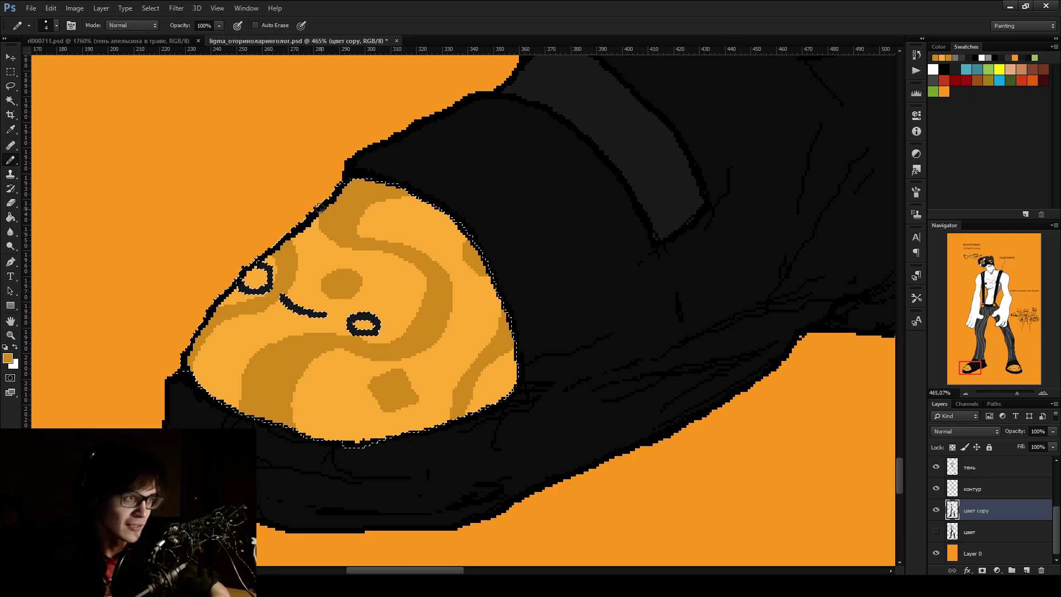
Refine the edges of the wavy stripe and the side spot with the sampled light and dark orange
{"action": "left_click", "coordinate": [456, 233], "text": "alt"}
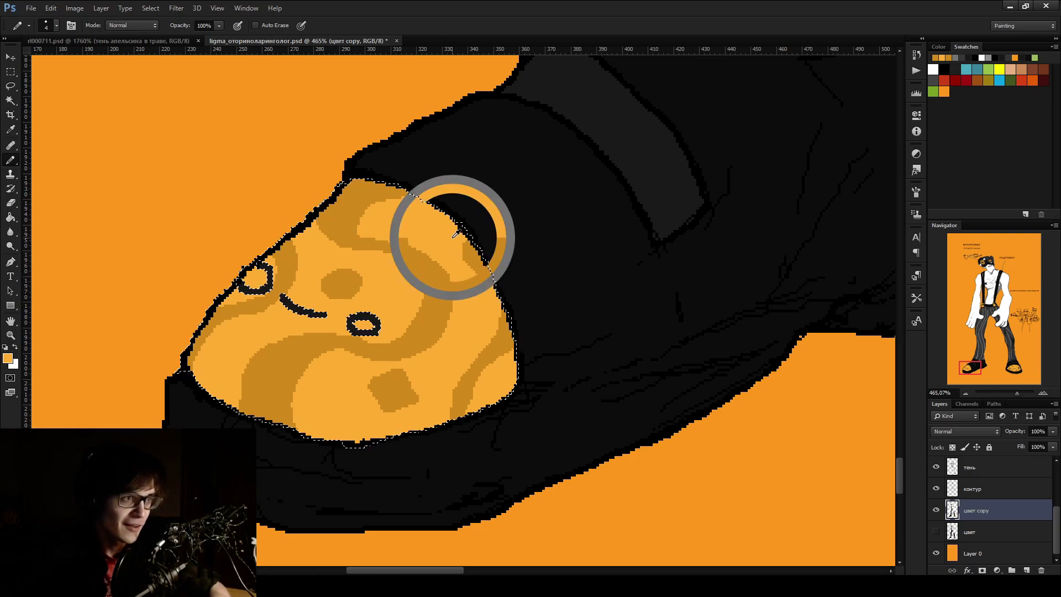
{"action": "left_click", "coordinate": [470, 259], "text": "alt"}
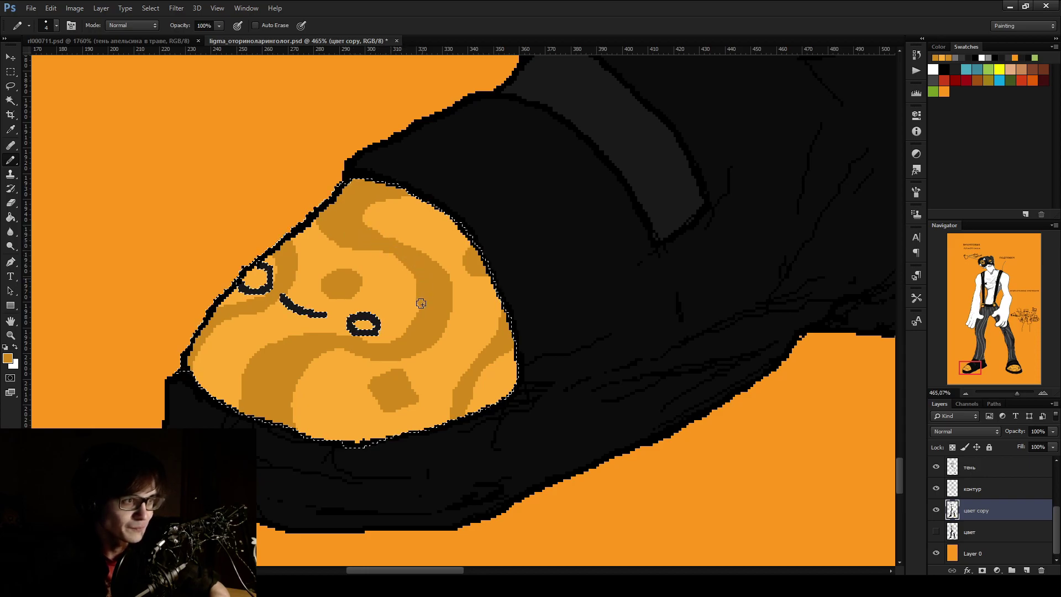
{"action": "left_click", "coordinate": [407, 276], "text": "alt"}
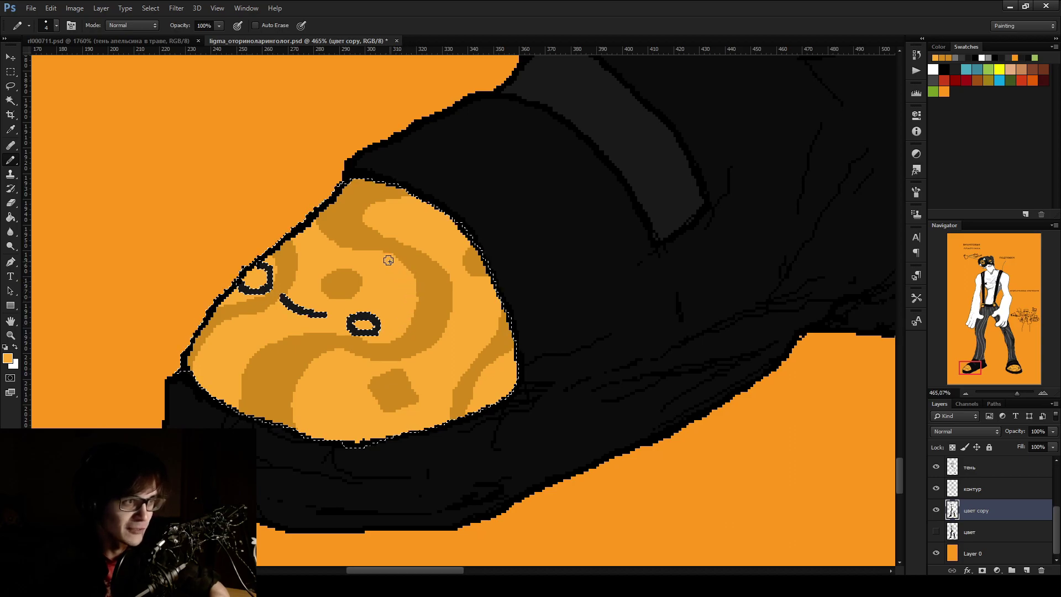
Reshape the round spot above the mouth on the left shoe's toe face into a dark orange square
{"action": "scroll", "coordinate": [414, 303], "scroll_direction": "down", "scroll_amount": 10}
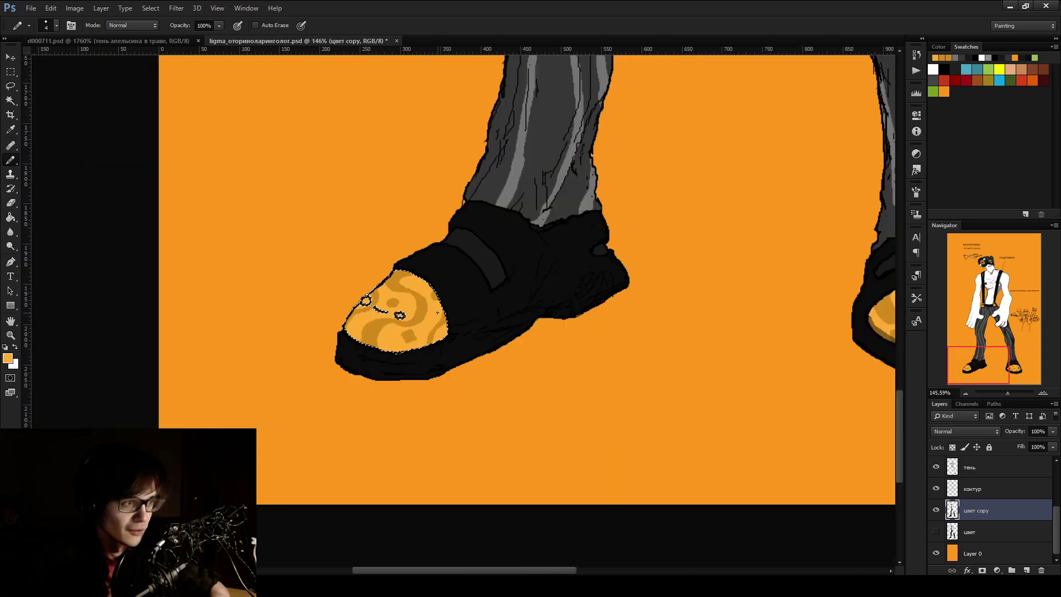
{"action": "scroll", "coordinate": [415, 312], "scroll_direction": "down", "scroll_amount": 3}
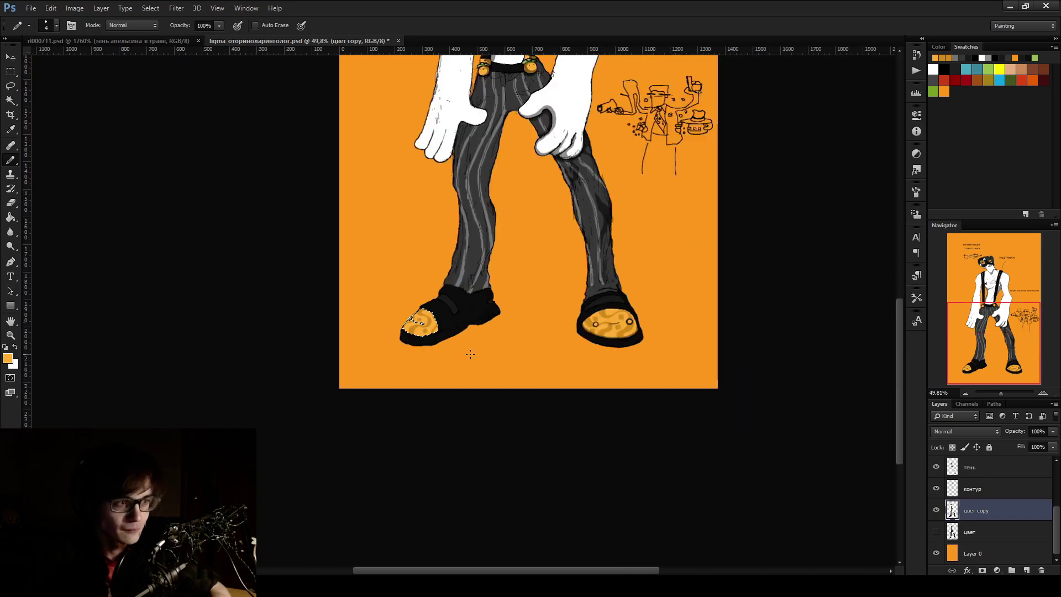
{"action": "scroll", "coordinate": [481, 359], "scroll_direction": "up", "scroll_amount": 2}
{"action": "scroll", "coordinate": [481, 359], "scroll_direction": "down", "scroll_amount": 3}
{"action": "scroll", "coordinate": [419, 496], "scroll_direction": "up", "scroll_amount": 4}
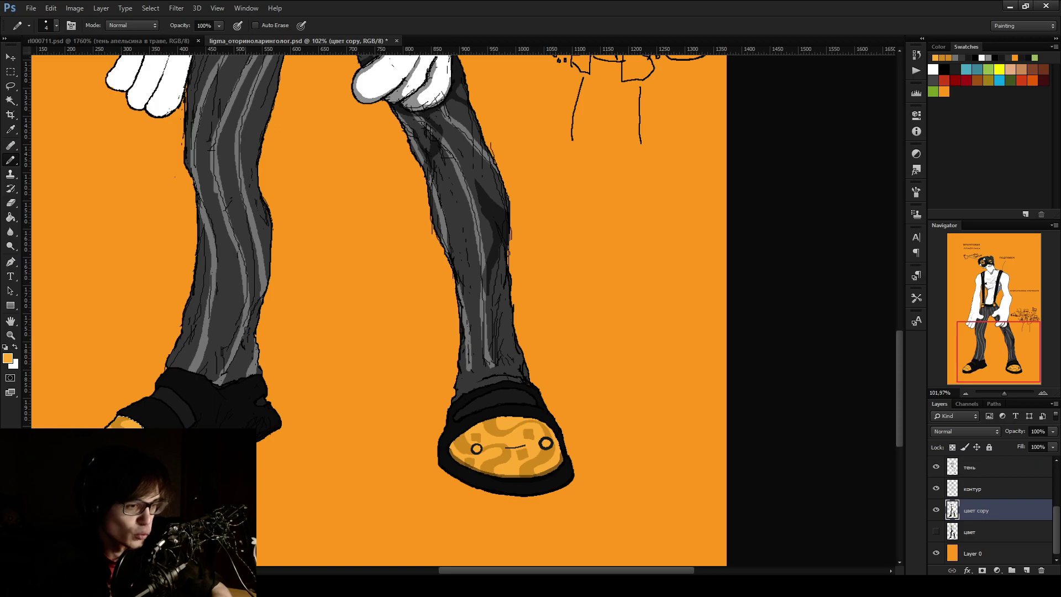
{"action": "scroll", "coordinate": [121, 420], "scroll_direction": "up", "scroll_amount": 7}
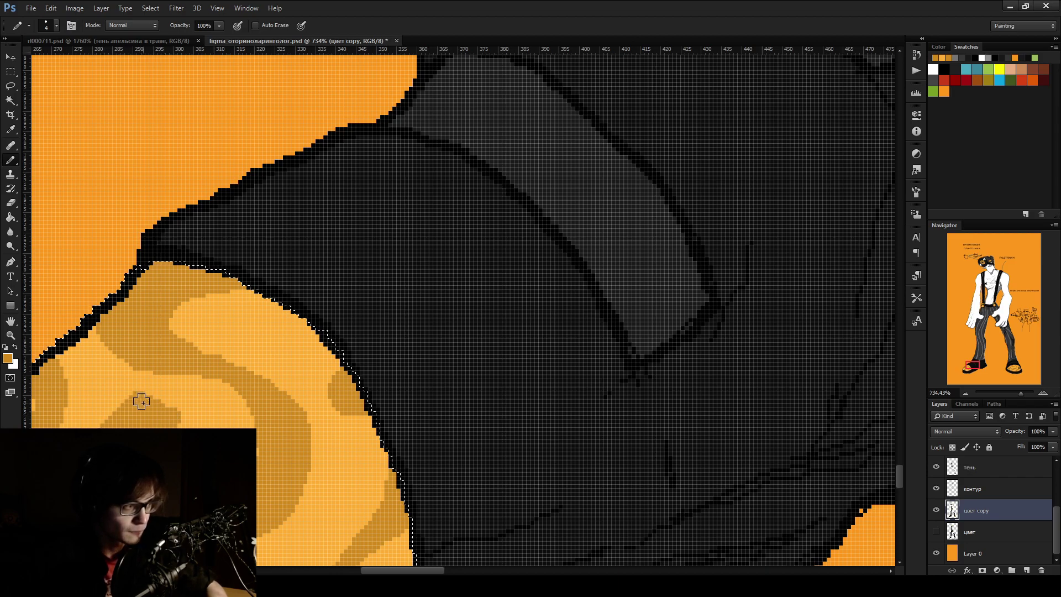
{"action": "key", "text": "ctrl+1"}
{"action": "scroll", "coordinate": [388, 319], "scroll_direction": "up", "scroll_amount": 8}
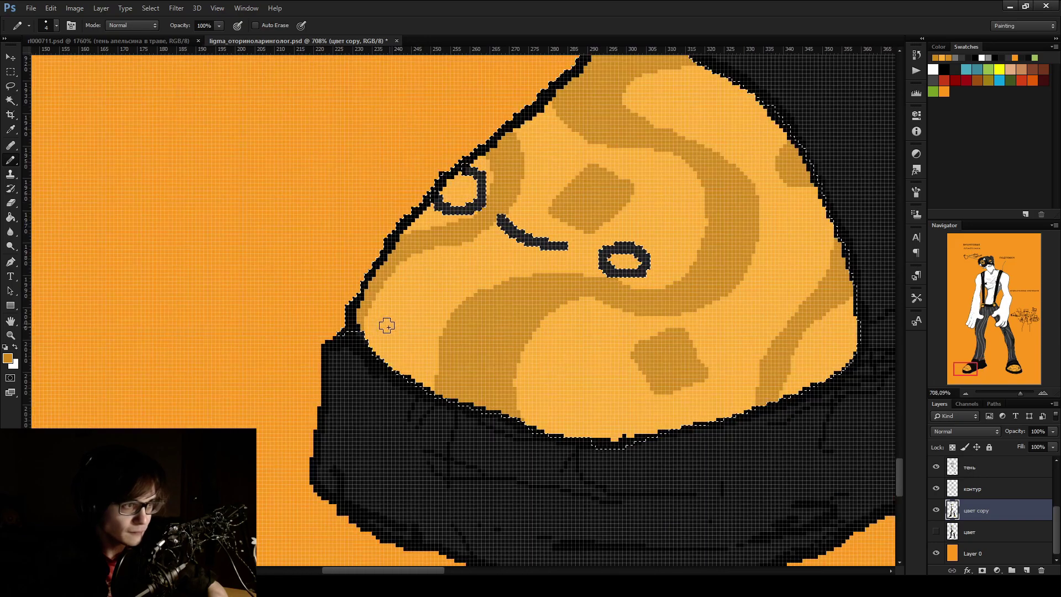
Reduce the Pencil size to 3 and draw a small dark orange square near the toe face's left edge, below the left eye
{"action": "key", "text": "bracketleft"}
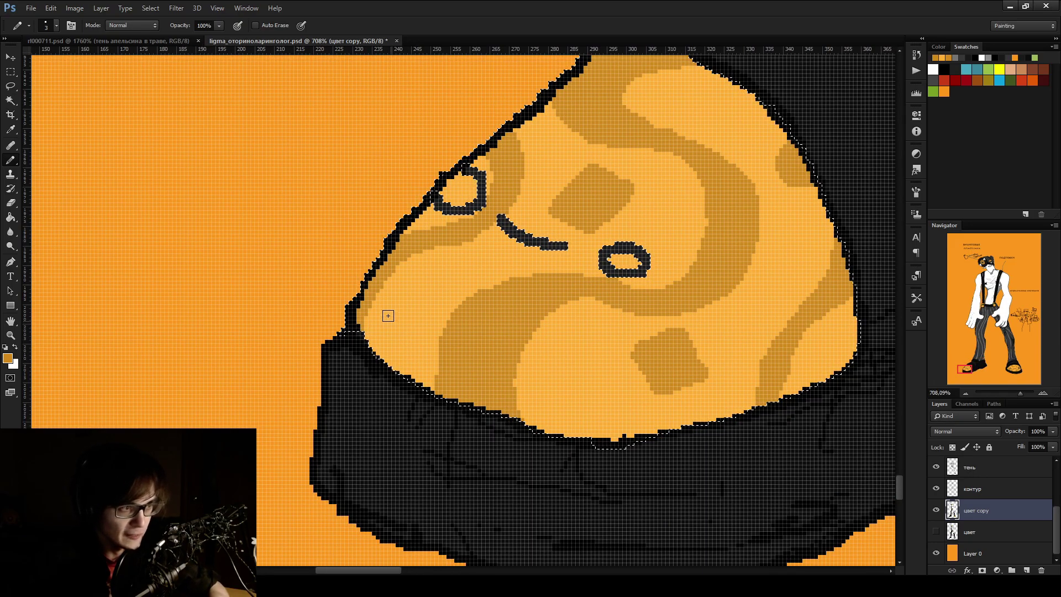
{"action": "mouse_move", "coordinate": [381, 315]}
{"action": "left_mouse_down"}
{"action": "mouse_move", "coordinate": [395, 307]}
{"action": "mouse_move", "coordinate": [406, 323]}
{"action": "mouse_move", "coordinate": [376, 328]}
{"action": "mouse_move", "coordinate": [392, 335]}
{"action": "mouse_move", "coordinate": [413, 319]}
{"action": "mouse_move", "coordinate": [372, 326]}
{"action": "mouse_move", "coordinate": [404, 346]}
{"action": "left_mouse_up"}
{"action": "left_click", "coordinate": [413, 316], "text": "alt"}
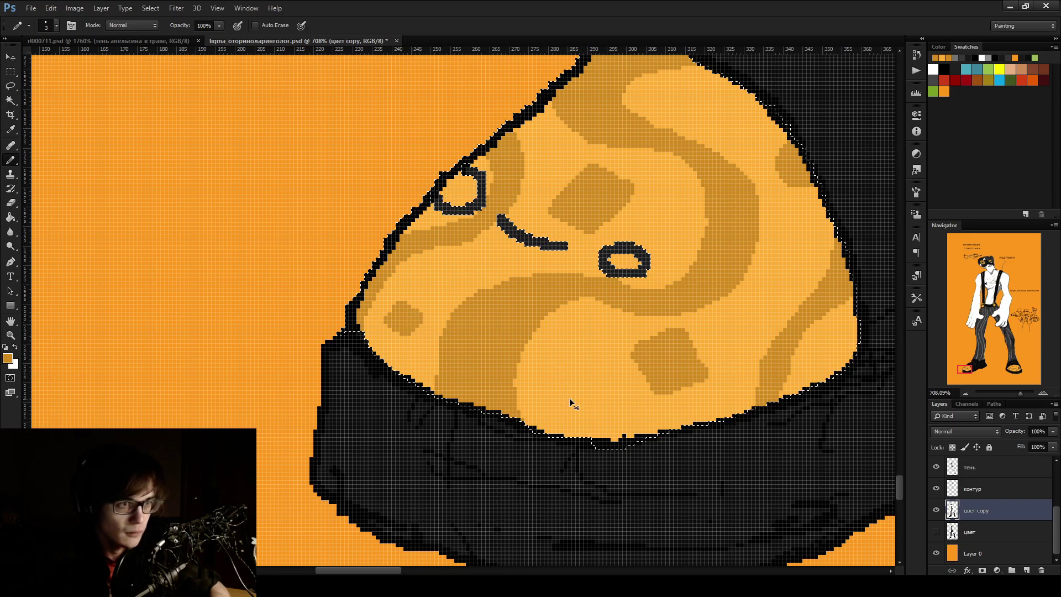
Draw a small dark orange spot inside the upper bend of the wavy stripe, near the toe face's top edge
{"action": "scroll", "coordinate": [569, 399], "scroll_direction": "down", "scroll_amount": 4}
{"action": "scroll", "coordinate": [475, 282], "scroll_direction": "up", "scroll_amount": 5}
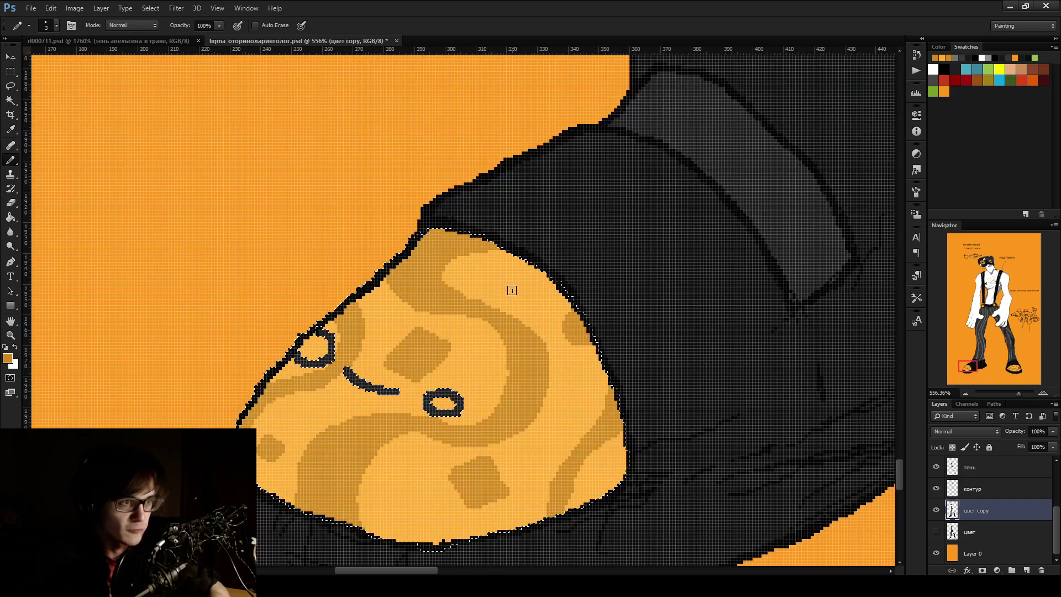
{"action": "scroll", "coordinate": [511, 291], "scroll_direction": "up", "scroll_amount": 2}
{"action": "mouse_move", "coordinate": [500, 263]}
{"action": "left_mouse_down"}
{"action": "mouse_move", "coordinate": [495, 274]}
{"action": "mouse_move", "coordinate": [527, 299]}
{"action": "mouse_move", "coordinate": [491, 298]}
{"action": "mouse_move", "coordinate": [479, 277]}
{"action": "left_mouse_up"}
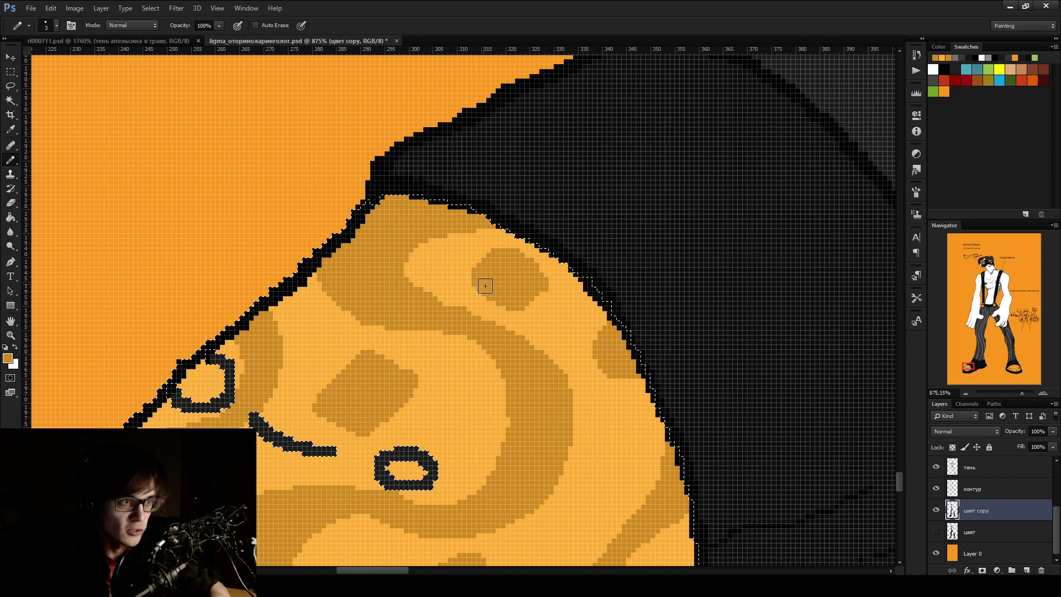
Trim the new upper spot with light orange into a small tilted square separate from the stripe
{"action": "left_click", "coordinate": [450, 284], "text": "alt"}
{"action": "mouse_move", "coordinate": [454, 280]}
{"action": "left_mouse_down"}
{"action": "mouse_move", "coordinate": [521, 315]}
{"action": "mouse_move", "coordinate": [551, 277]}
{"action": "left_mouse_up"}
{"action": "left_click", "coordinate": [551, 277], "text": "alt"}
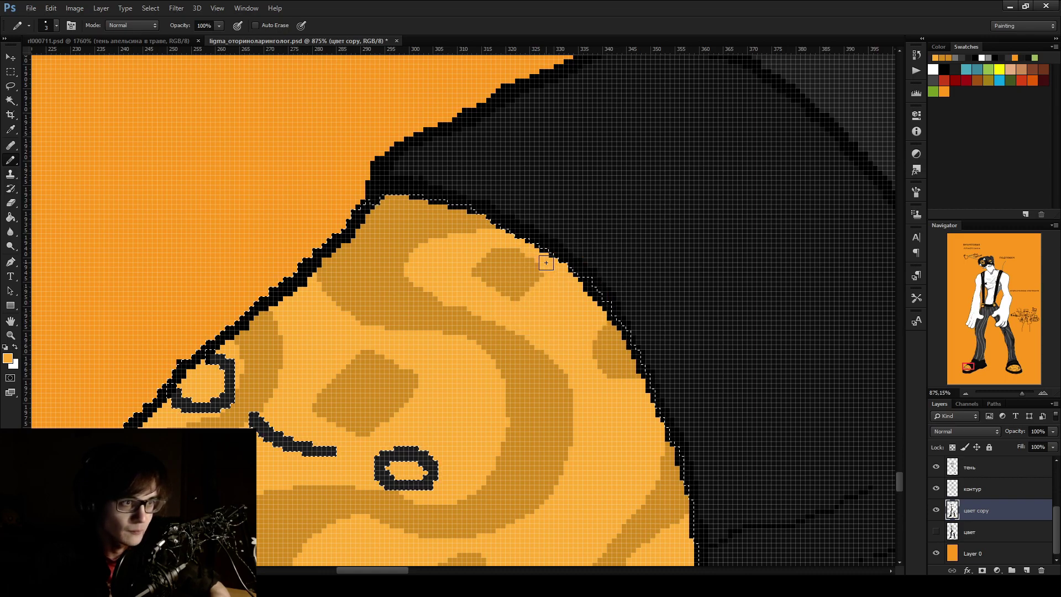
{"action": "left_click", "coordinate": [497, 232], "text": "alt"}
{"action": "left_click_drag", "start_coordinate": [497, 238], "coordinate": [479, 266]}
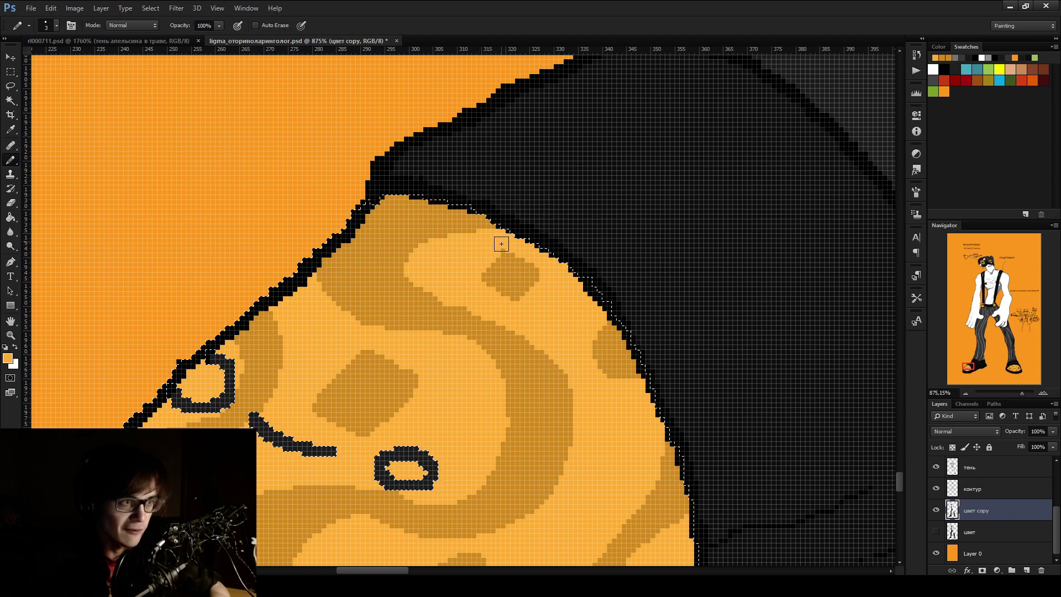
Extend the dark orange spot at the toe face's right edge down along the outline to the lower side stripe
{"action": "key", "text": "ctrl+1"}
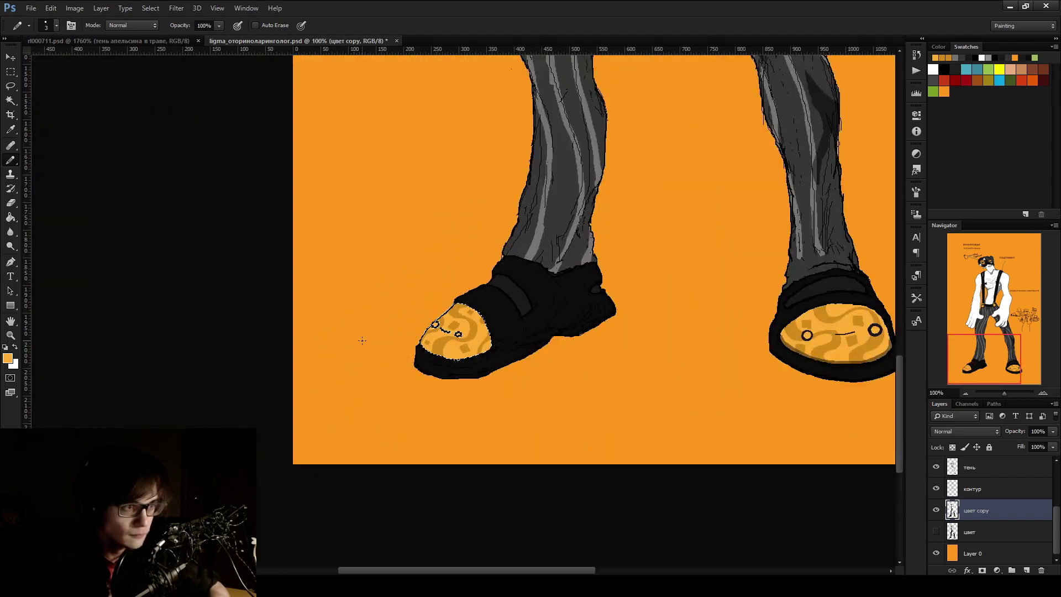
{"action": "scroll", "coordinate": [475, 327], "scroll_direction": "up", "scroll_amount": 6}
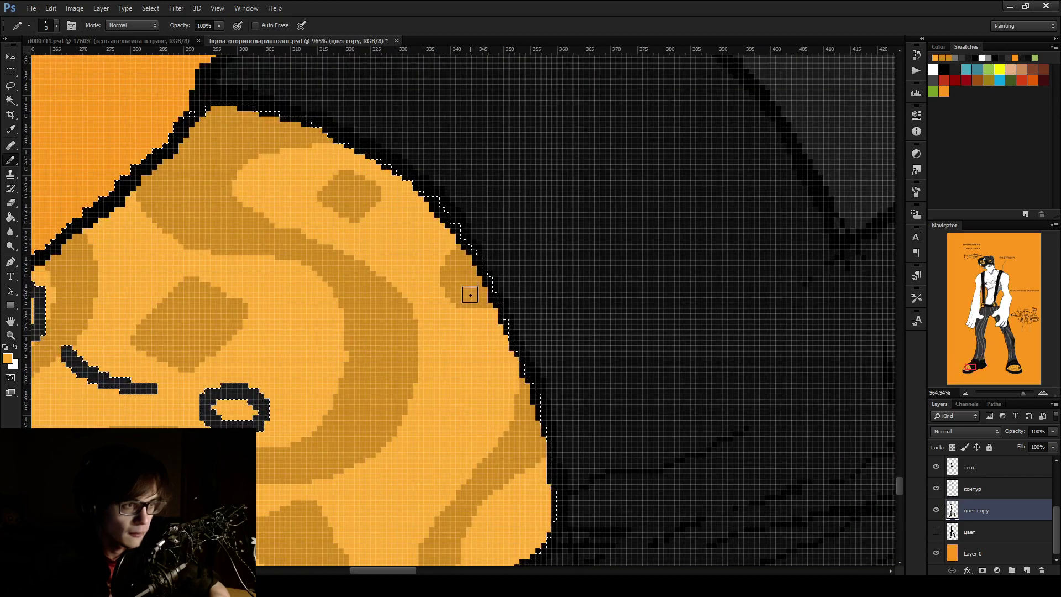
{"action": "left_click", "coordinate": [471, 293], "text": "alt"}
{"action": "mouse_move", "coordinate": [472, 292]}
{"action": "left_mouse_down"}
{"action": "mouse_move", "coordinate": [525, 393]}
{"action": "mouse_move", "coordinate": [504, 341]}
{"action": "left_mouse_up"}
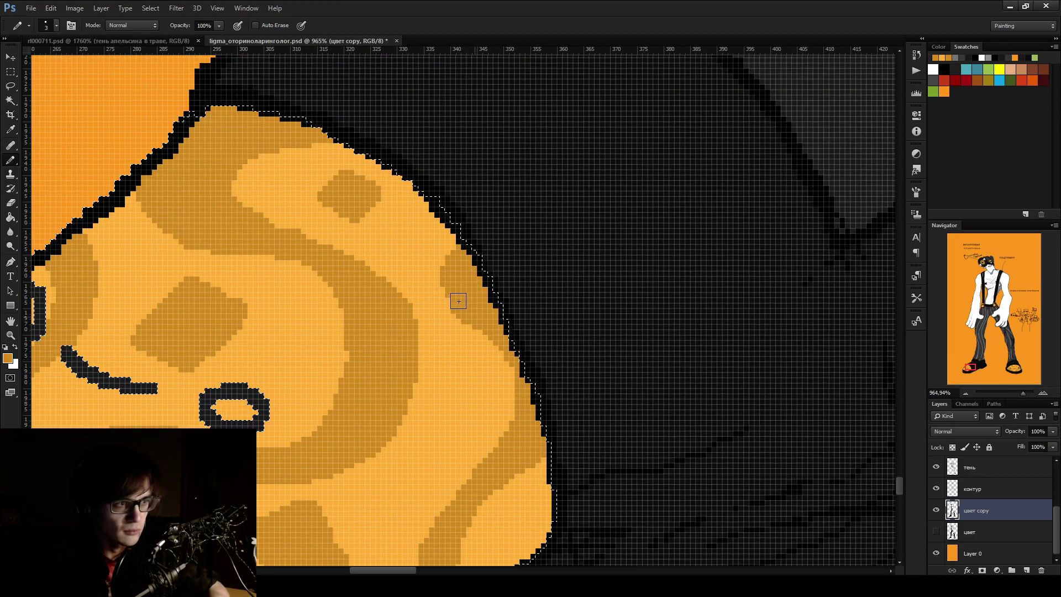
{"action": "scroll", "coordinate": [453, 320], "scroll_direction": "down", "scroll_amount": 6}
{"action": "scroll", "coordinate": [478, 293], "scroll_direction": "up", "scroll_amount": 8}
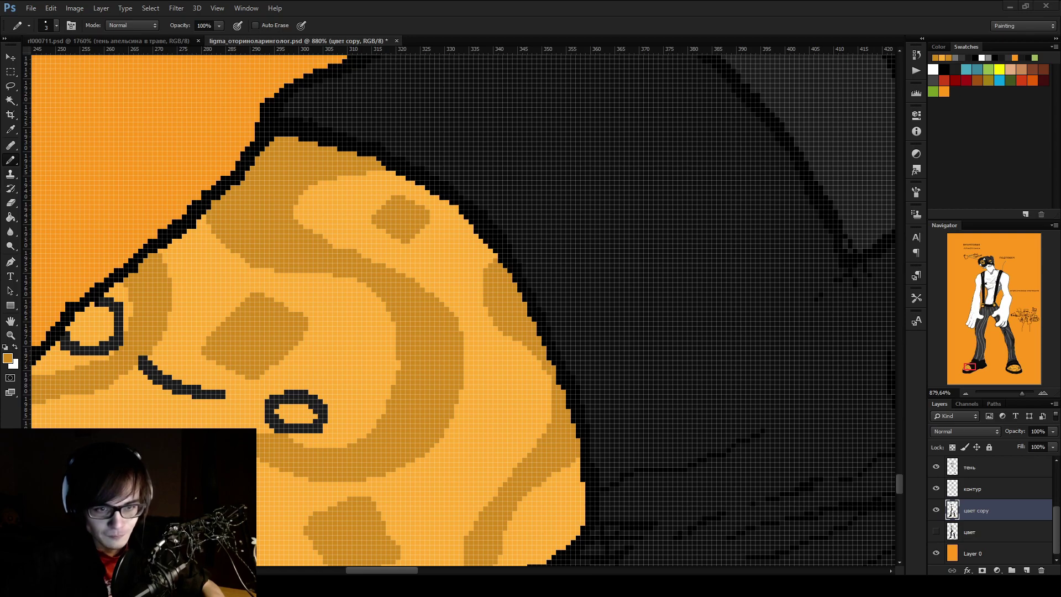
{"action": "scroll", "coordinate": [601, 288], "scroll_direction": "down", "scroll_amount": 10}
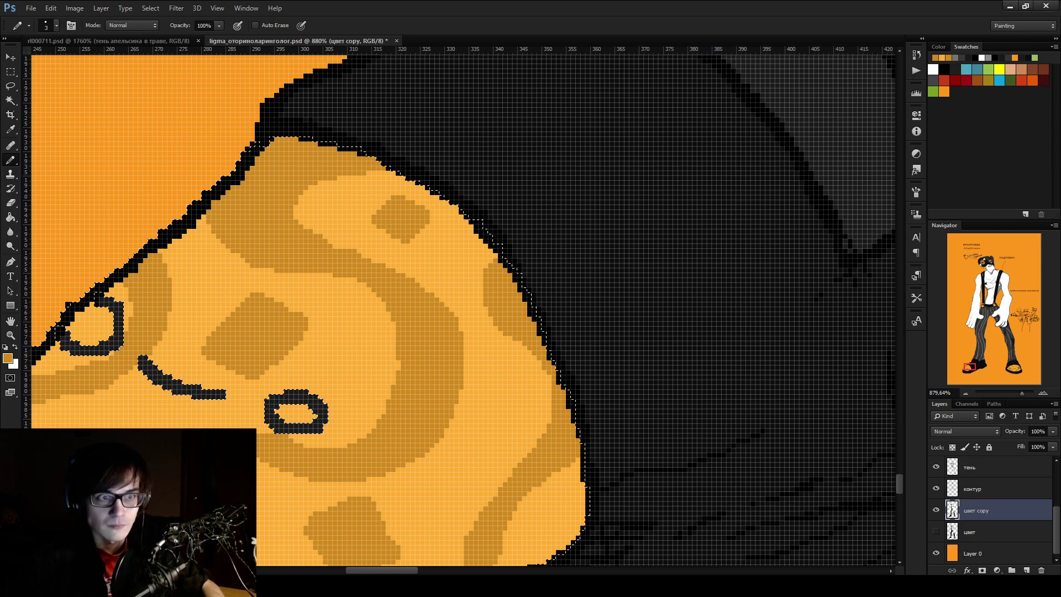
{"action": "scroll", "coordinate": [600, 288], "scroll_direction": "down", "scroll_amount": 5}
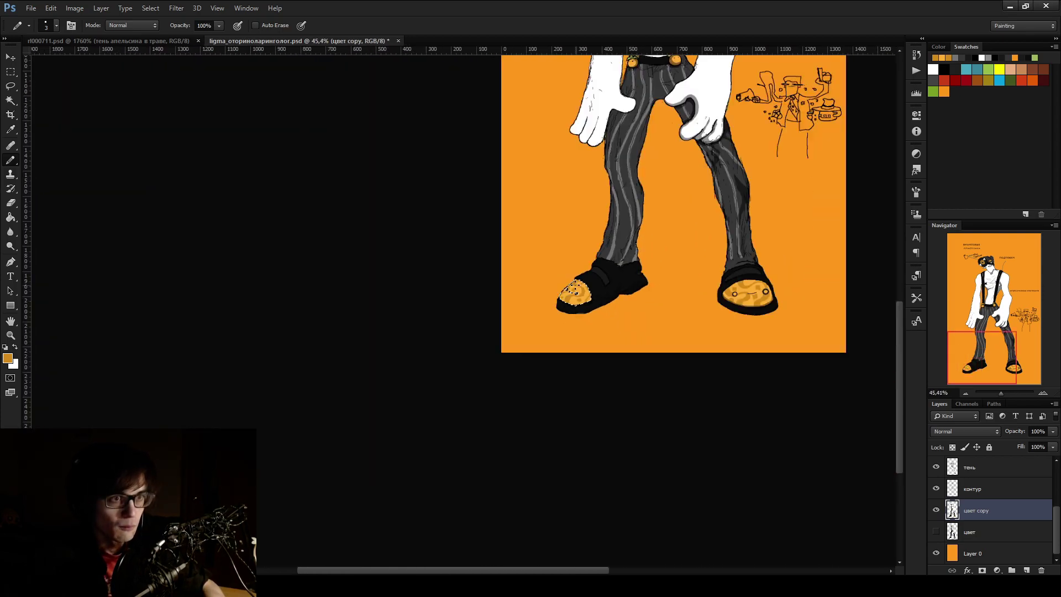
{"action": "scroll", "coordinate": [431, 431], "scroll_direction": "up", "scroll_amount": 3}
{"action": "left_click", "coordinate": [11, 72]}
{"action": "scroll", "coordinate": [576, 284], "scroll_direction": "down", "scroll_amount": 2}
{"action": "scroll", "coordinate": [576, 283], "scroll_direction": "up", "scroll_amount": 4}
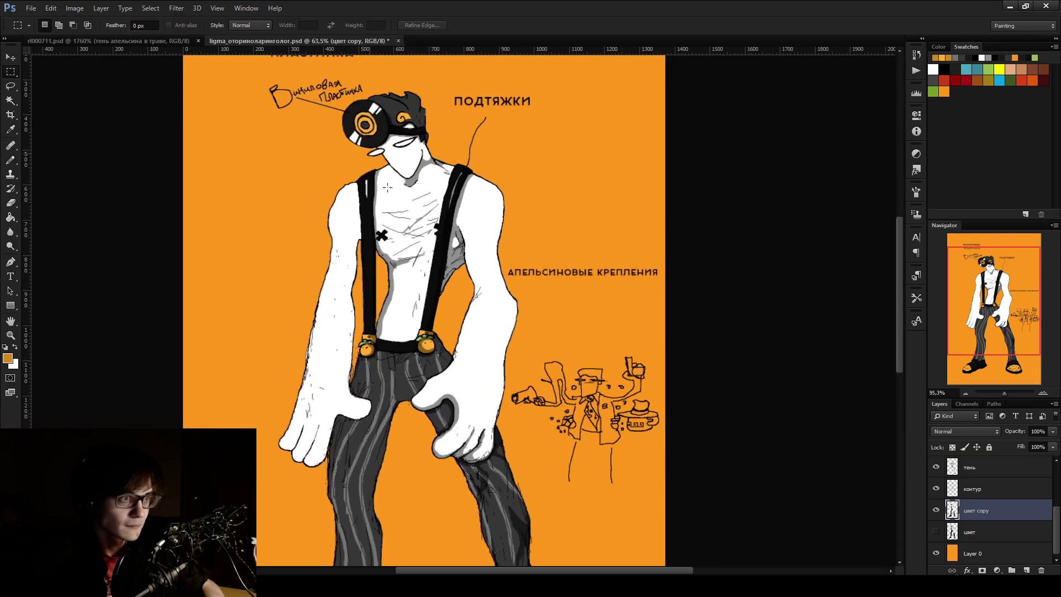
Set the Pencil colour to black and make the shadow layer "тень" active
{"action": "key", "text": "b"}
{"action": "left_click", "coordinate": [945, 70]}
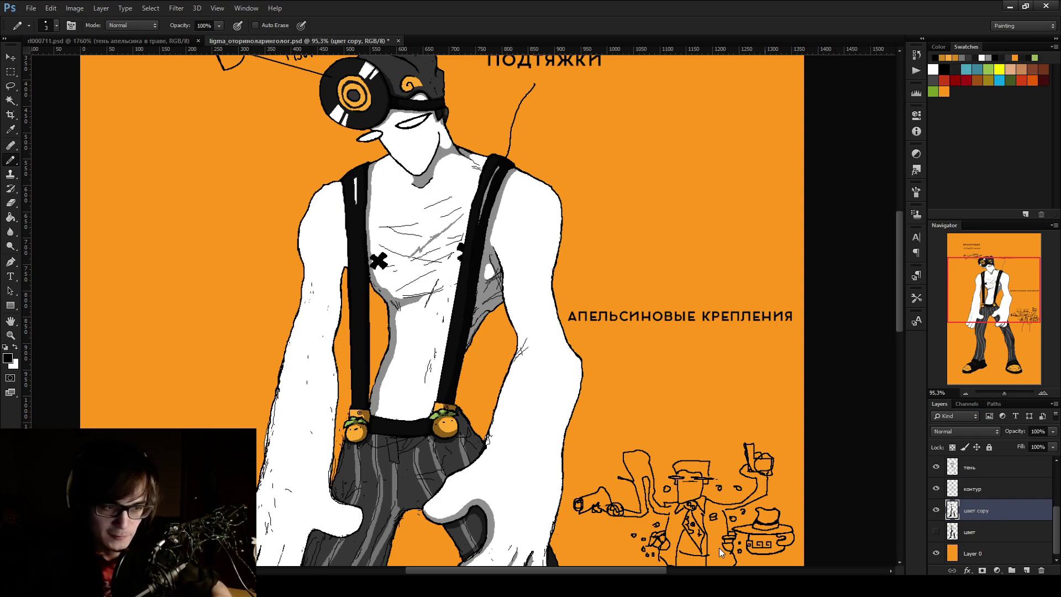
{"action": "scroll", "coordinate": [645, 374], "scroll_direction": "down", "scroll_amount": 3}
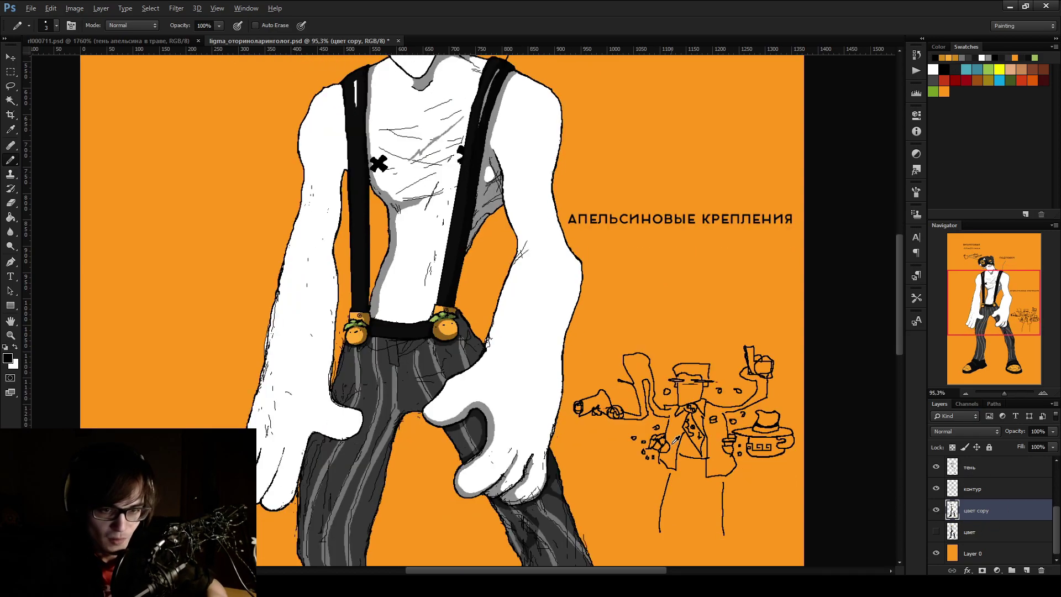
{"action": "key", "text": "alt"}
{"action": "scroll", "coordinate": [986, 514], "scroll_direction": "up", "scroll_amount": 2}
{"action": "left_click", "coordinate": [959, 514]}
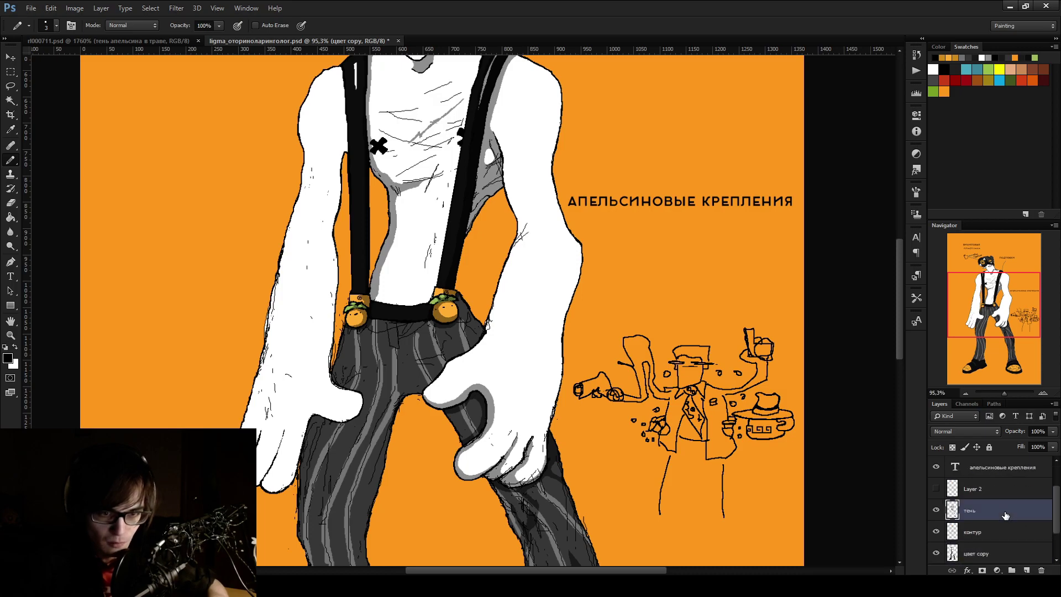
Toggle the visibility of the "тень" layer off and on to compare the character with and without shadows
{"action": "left_click", "coordinate": [935, 511]}
{"action": "left_click", "coordinate": [935, 511]}
{"action": "left_click", "coordinate": [935, 512]}
{"action": "left_click", "coordinate": [935, 512]}
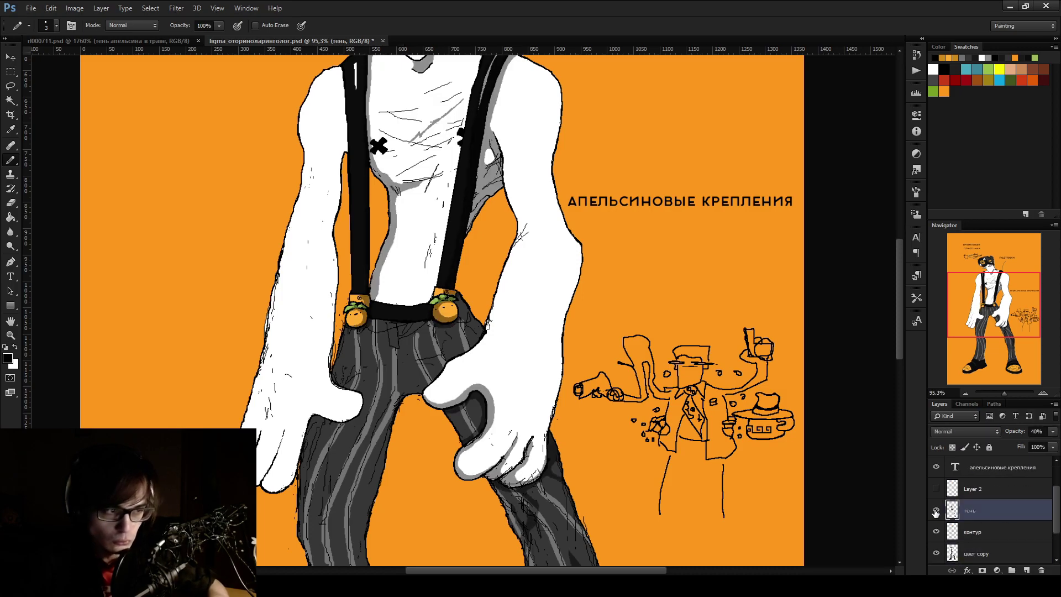
{"action": "scroll", "coordinate": [379, 281], "scroll_direction": "down", "scroll_amount": 2}
{"action": "scroll", "coordinate": [414, 197], "scroll_direction": "up", "scroll_amount": 4}
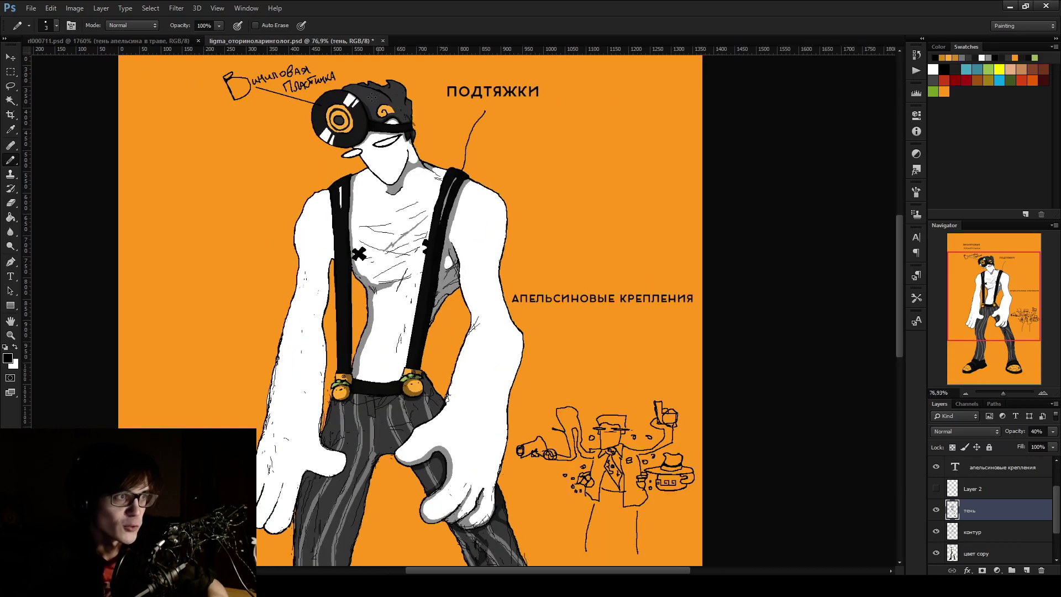
Check the character's face up close and save the document
{"action": "scroll", "coordinate": [413, 198], "scroll_direction": "up", "scroll_amount": 4}
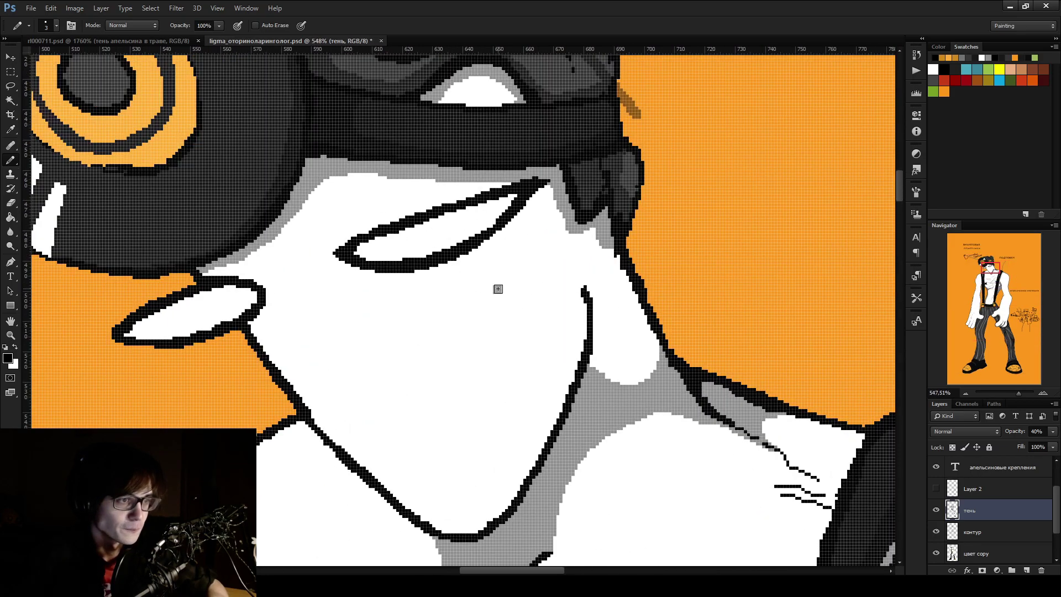
{"action": "scroll", "coordinate": [298, 394], "scroll_direction": "down", "scroll_amount": 7}
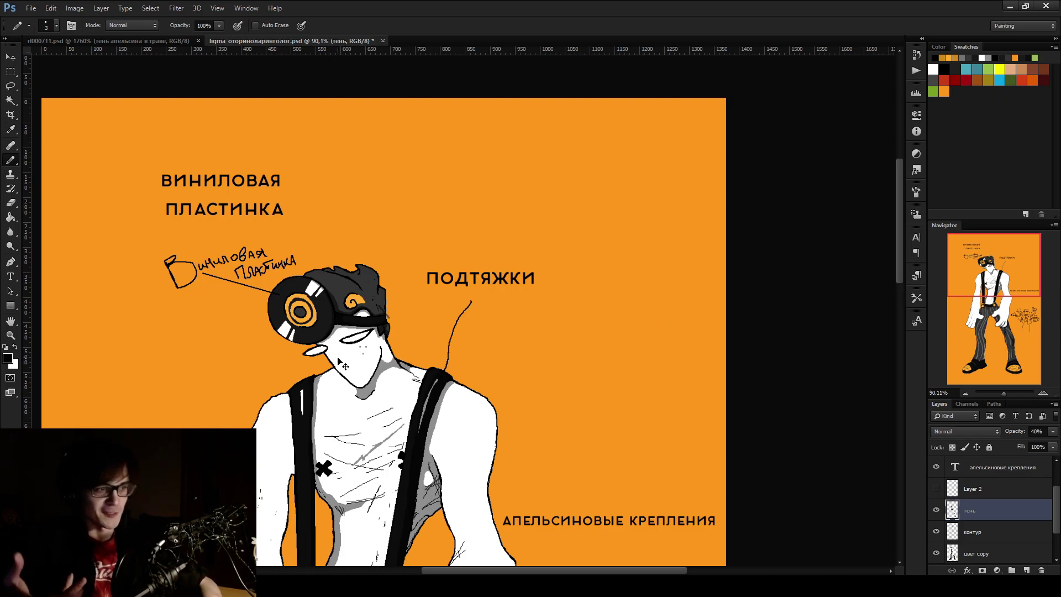
{"action": "key", "text": "ctrl+s"}
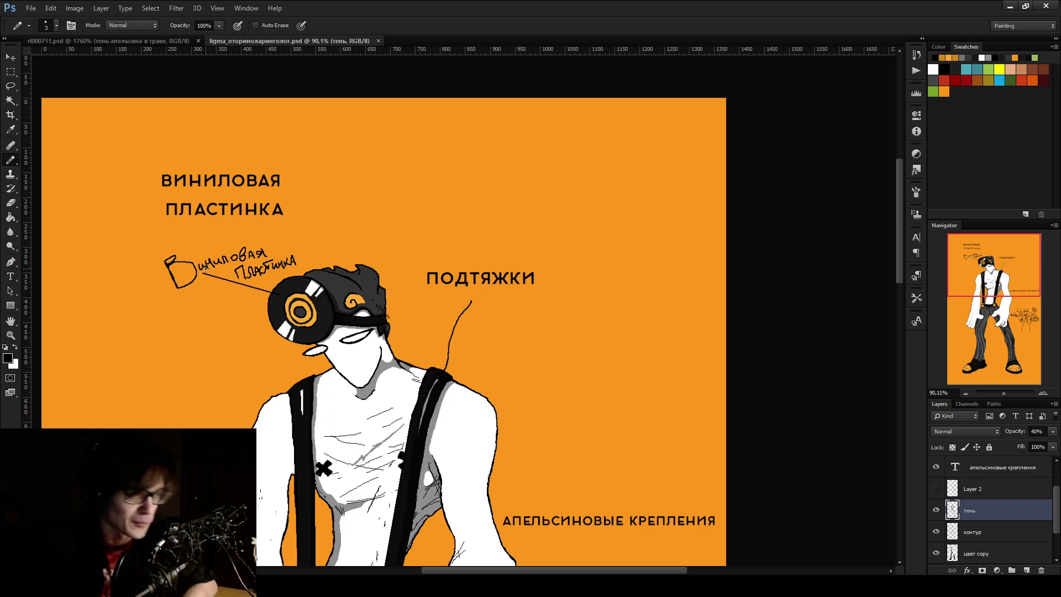
Examine the shading on the character's chest, suspenders, arms and trousers, both up close and as a whole
{"action": "scroll", "coordinate": [367, 420], "scroll_direction": "down", "scroll_amount": 2}
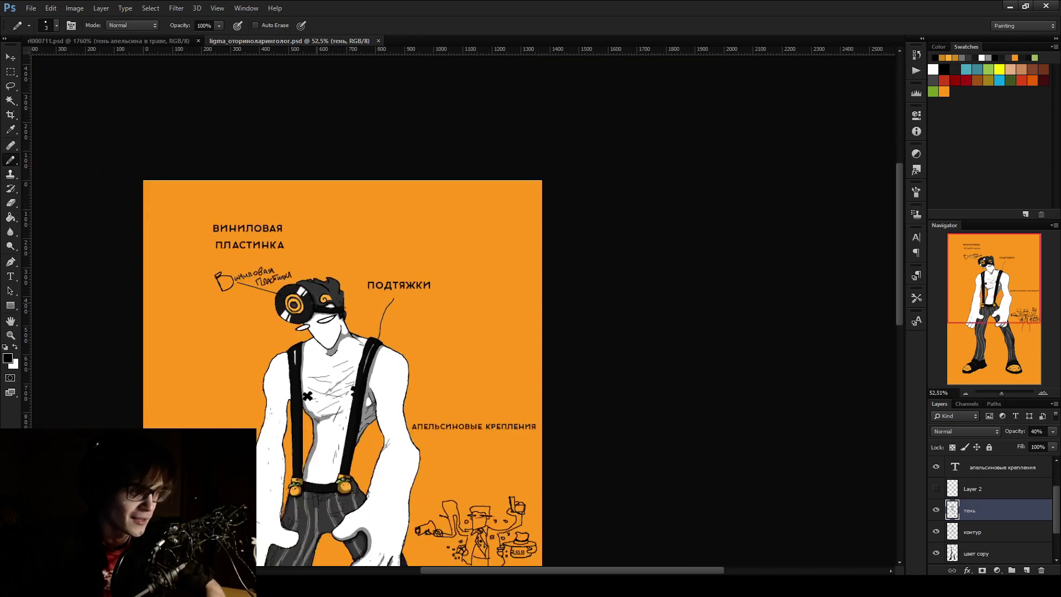
{"action": "scroll", "coordinate": [367, 420], "scroll_direction": "up", "scroll_amount": 6}
{"action": "scroll", "coordinate": [414, 424], "scroll_direction": "down", "scroll_amount": 2}
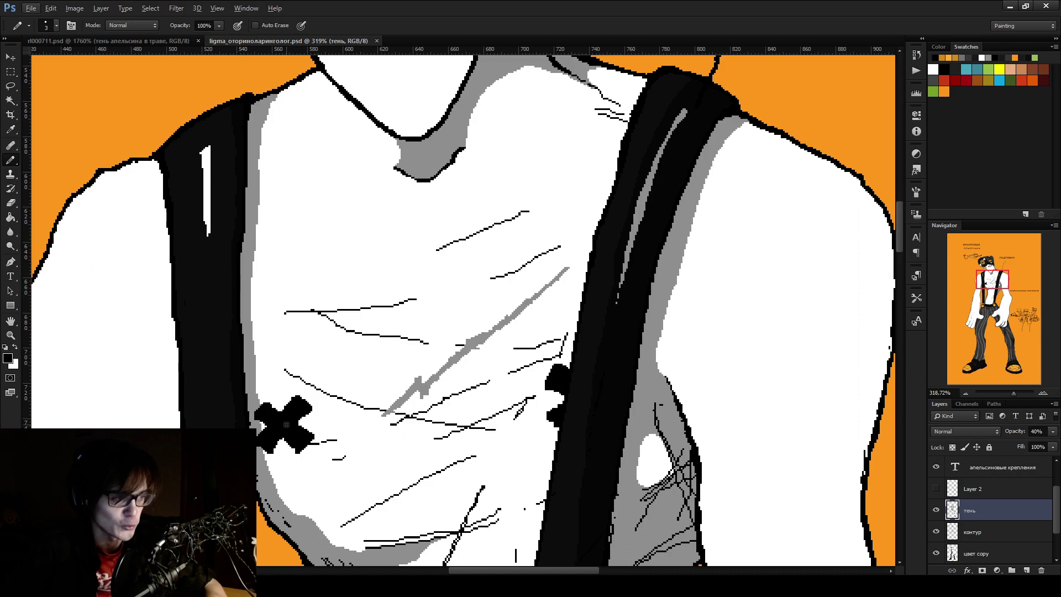
{"action": "scroll", "coordinate": [558, 374], "scroll_direction": "down", "scroll_amount": 3}
{"action": "scroll", "coordinate": [556, 374], "scroll_direction": "down", "scroll_amount": 7}
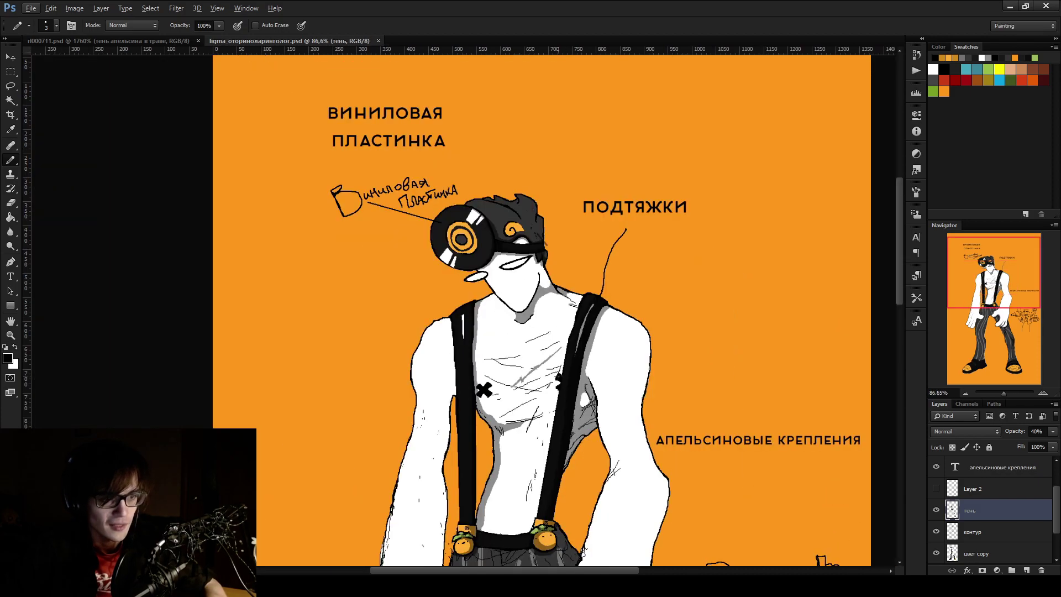
{"action": "scroll", "coordinate": [555, 374], "scroll_direction": "up", "scroll_amount": 5}
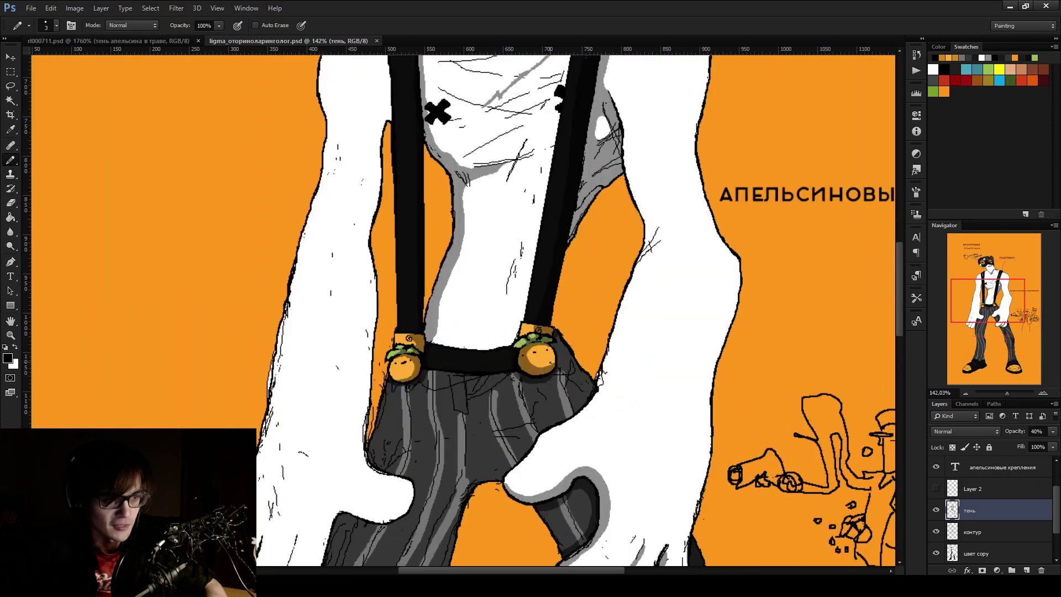
{"action": "scroll", "coordinate": [555, 374], "scroll_direction": "down", "scroll_amount": 4}
{"action": "scroll", "coordinate": [558, 376], "scroll_direction": "up", "scroll_amount": 2}
{"action": "scroll", "coordinate": [560, 375], "scroll_direction": "down", "scroll_amount": 4}
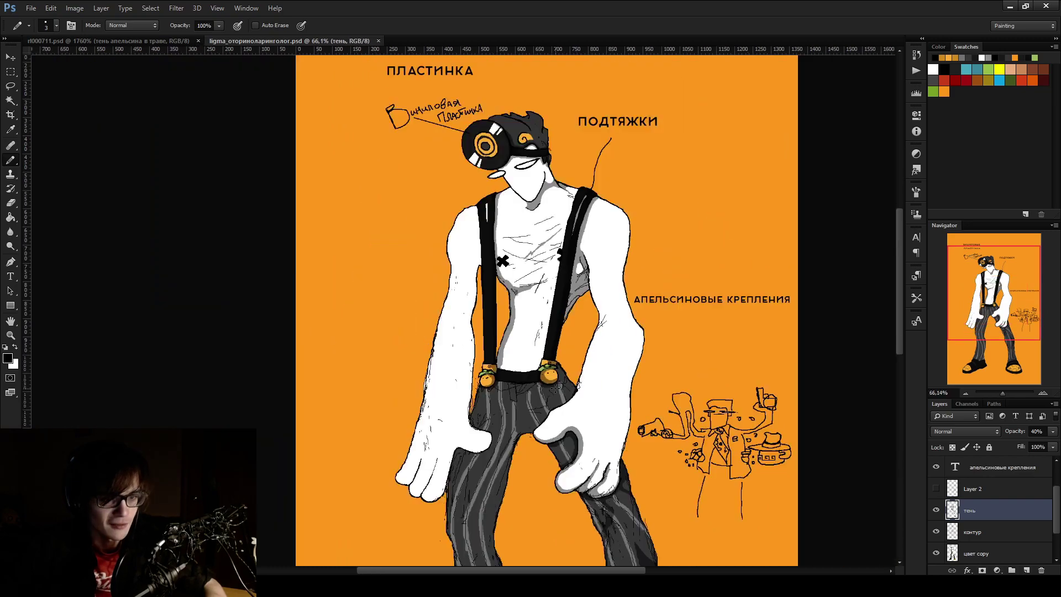
{"action": "scroll", "coordinate": [476, 258], "scroll_direction": "up", "scroll_amount": 1}
{"action": "scroll", "coordinate": [476, 258], "scroll_direction": "up", "scroll_amount": 1}
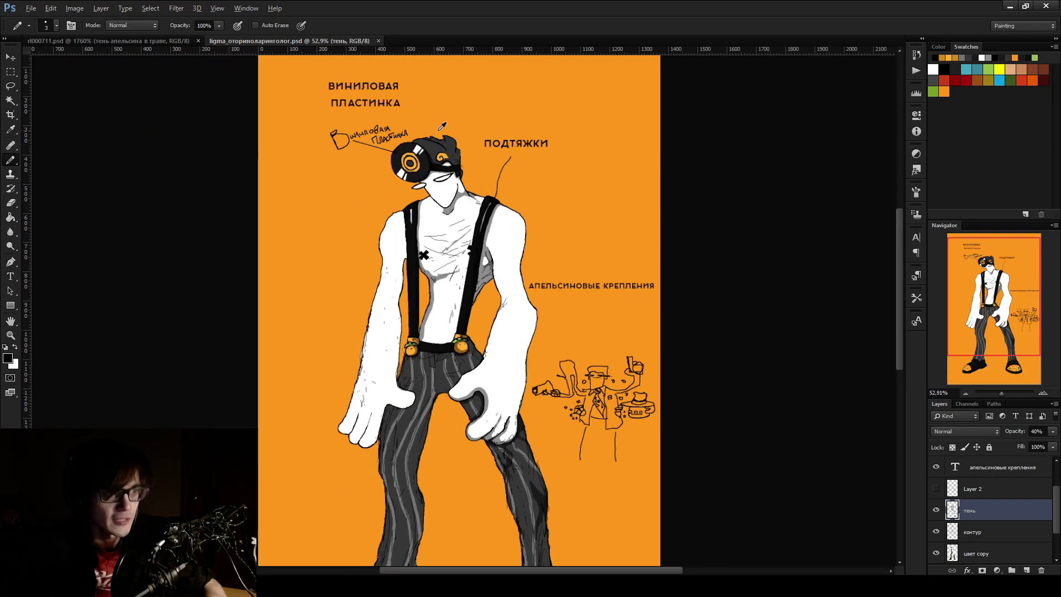
Sample the grey from the shaded edge of the vinyl record's white glare and make the "цвет copy" layer active
{"action": "scroll", "coordinate": [398, 243], "scroll_direction": "up", "scroll_amount": 3}
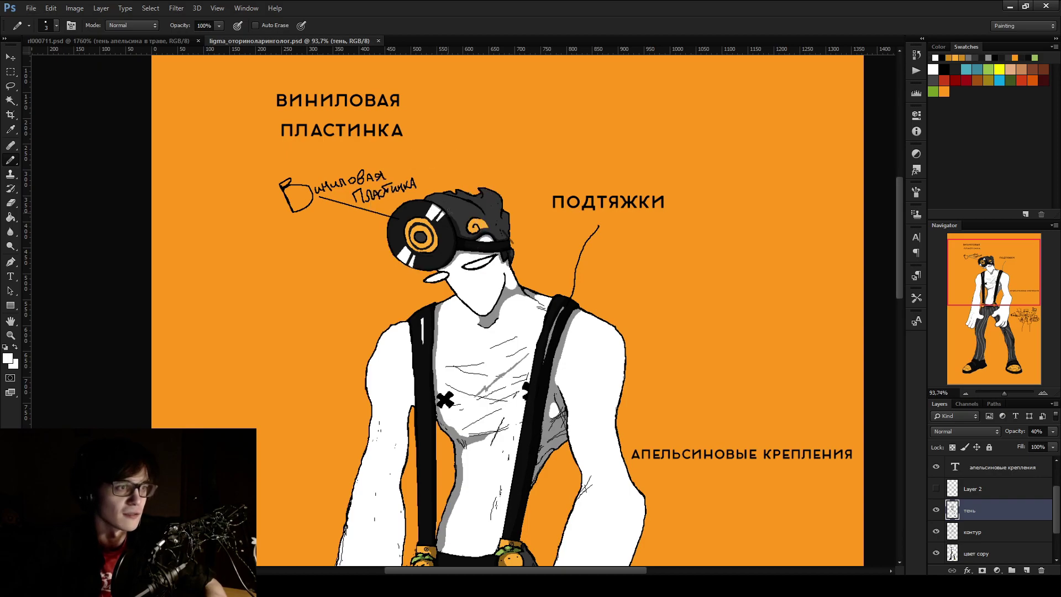
{"action": "scroll", "coordinate": [436, 205], "scroll_direction": "up", "scroll_amount": 5}
{"action": "scroll", "coordinate": [437, 205], "scroll_direction": "up", "scroll_amount": 3}
{"action": "left_click", "coordinate": [426, 208], "text": "alt"}
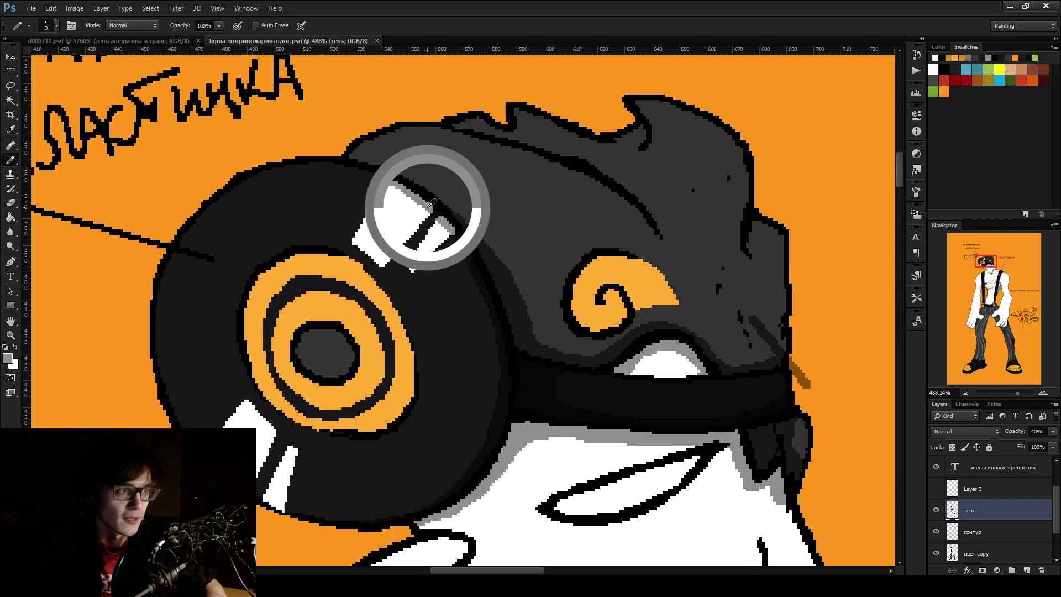
{"action": "left_click", "coordinate": [937, 555]}
{"action": "left_click", "coordinate": [937, 555]}
{"action": "left_click", "coordinate": [983, 555]}
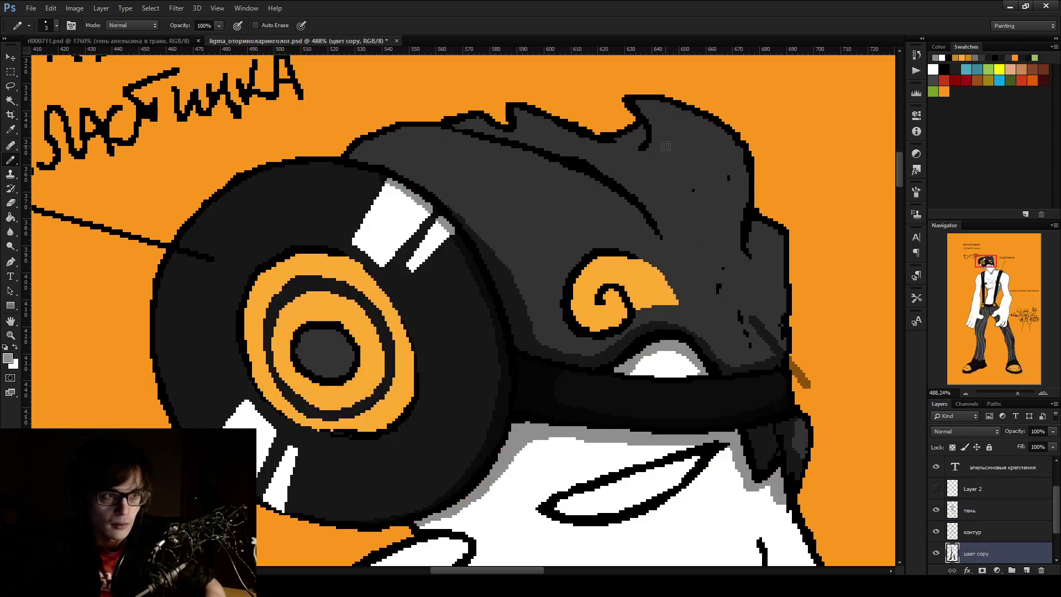
Paint a tapering grey highlight above the long curved black line across the top of the hair
{"action": "mouse_move", "coordinate": [584, 160]}
{"action": "left_mouse_down"}
{"action": "mouse_move", "coordinate": [669, 248]}
{"action": "mouse_move", "coordinate": [638, 187]}
{"action": "mouse_move", "coordinate": [538, 145]}
{"action": "mouse_move", "coordinate": [504, 113]}
{"action": "left_mouse_up"}
{"action": "key", "text": "e"}
{"action": "key", "text": "b"}
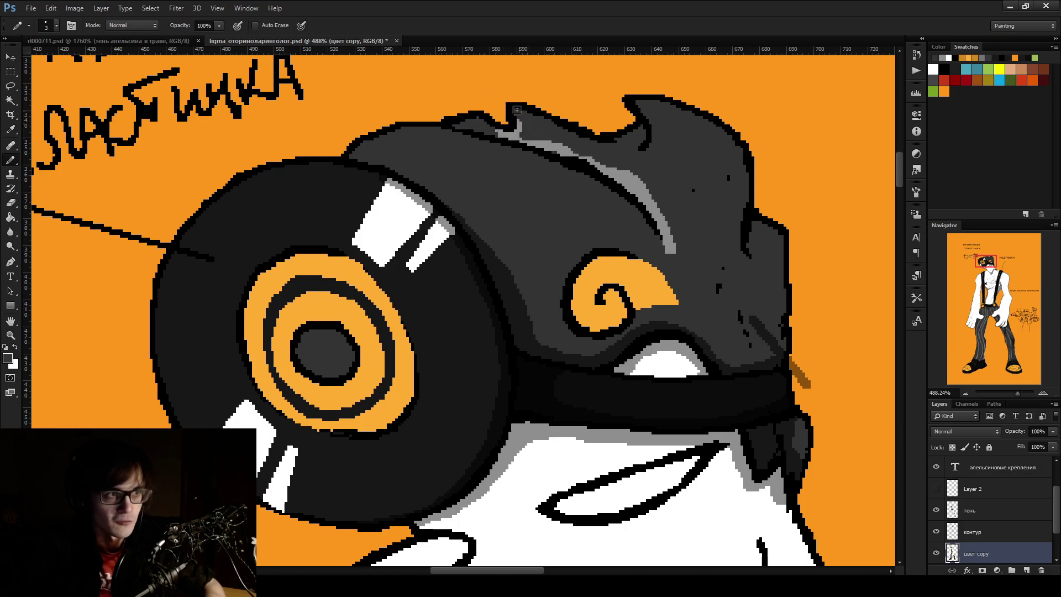
Load the painted area of the "цвет copy" layer as a selection
{"action": "left_click", "coordinate": [954, 553], "text": "ctrl"}
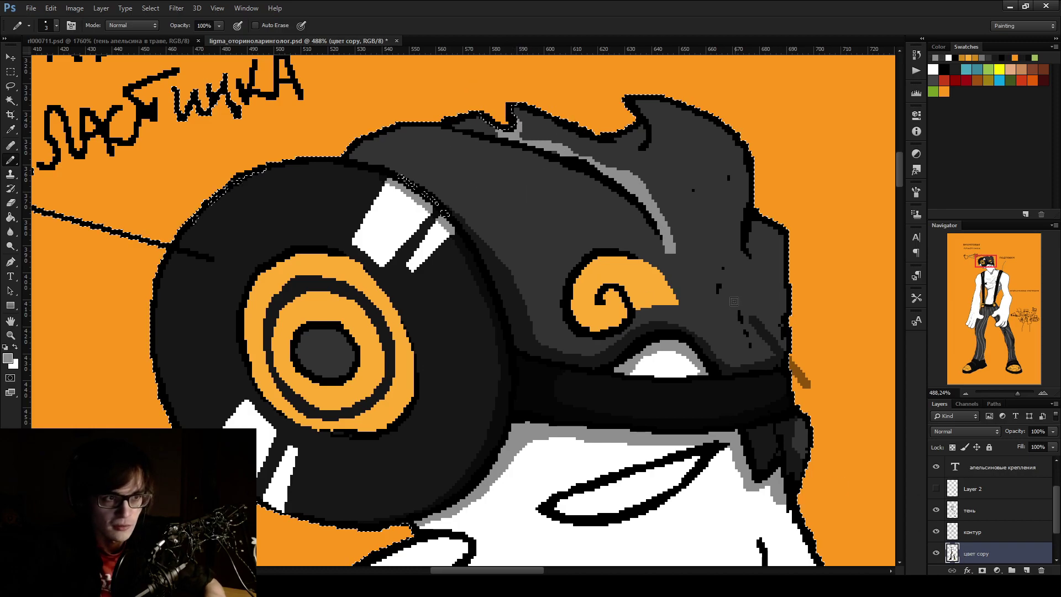
Paint a light grey highlight curving from the crest line around to the front edge beneath the cap's peak
{"action": "left_click_drag", "start_coordinate": [731, 254], "coordinate": [743, 207]}
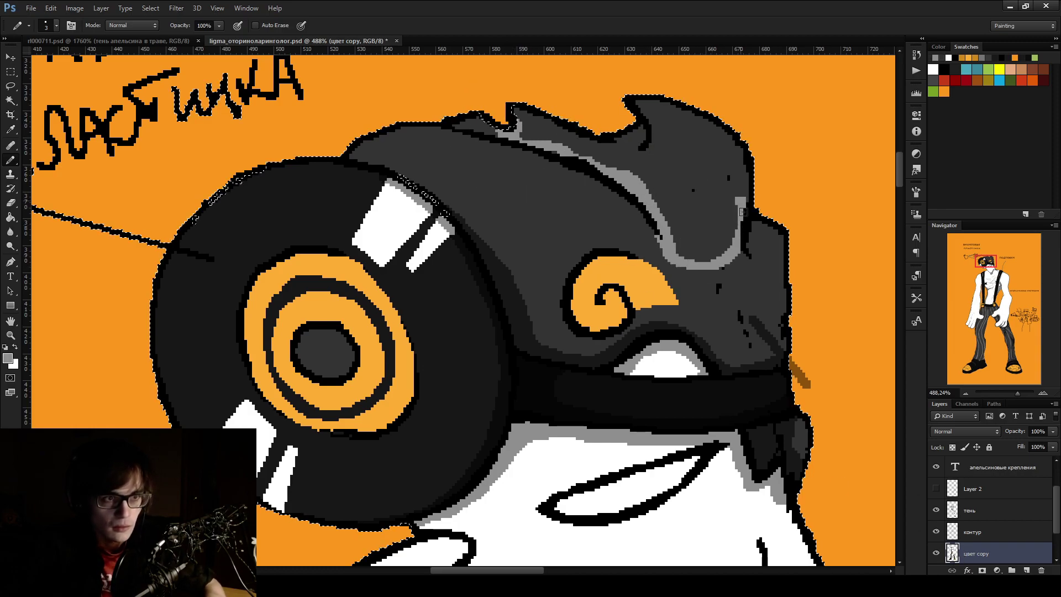
{"action": "mouse_move", "coordinate": [694, 268]}
{"action": "left_mouse_down"}
{"action": "mouse_move", "coordinate": [666, 235]}
{"action": "mouse_move", "coordinate": [738, 257]}
{"action": "left_mouse_up"}
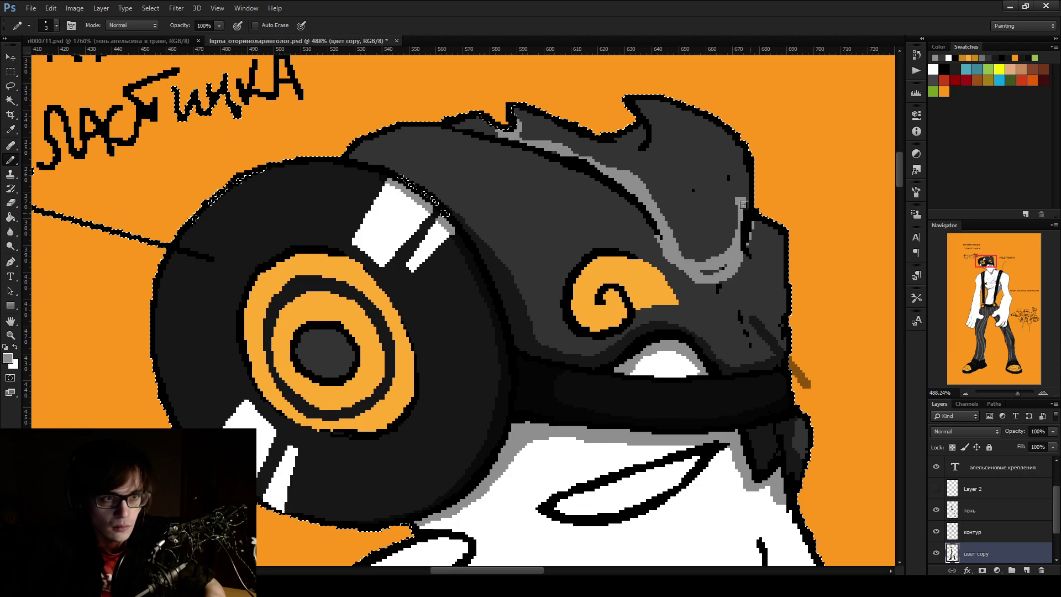
{"action": "key", "text": "ctrl+d"}
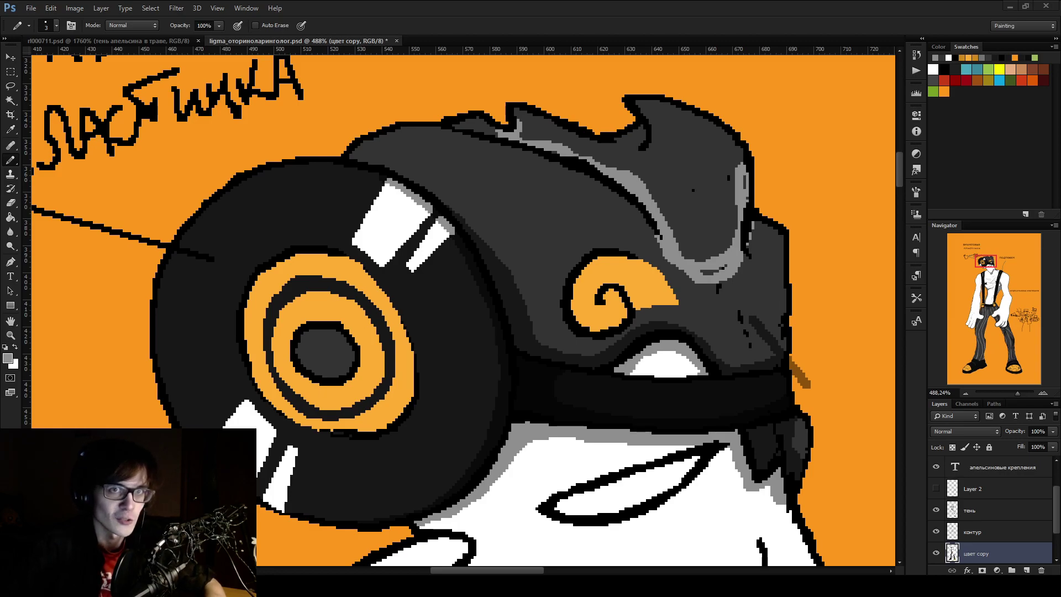
{"action": "key", "text": "ctrl+h"}
{"action": "mouse_move", "coordinate": [727, 262]}
{"action": "left_mouse_down"}
{"action": "mouse_move", "coordinate": [704, 270]}
{"action": "mouse_move", "coordinate": [743, 227]}
{"action": "mouse_move", "coordinate": [745, 175]}
{"action": "mouse_move", "coordinate": [731, 205]}
{"action": "mouse_move", "coordinate": [727, 161]}
{"action": "mouse_move", "coordinate": [744, 223]}
{"action": "left_mouse_up"}
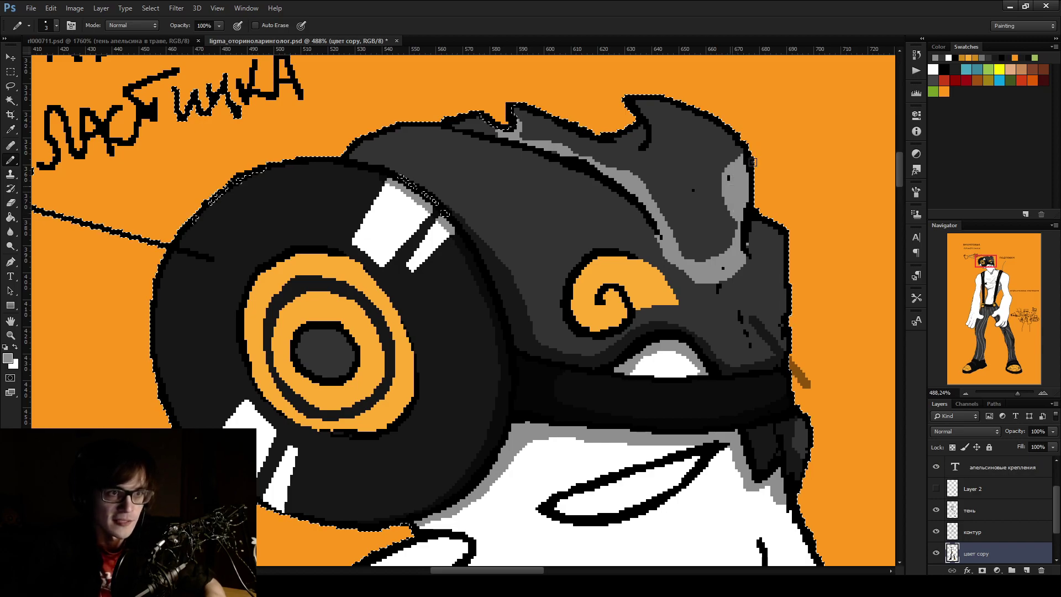
Widen the highlight's lower bend in light grey and trim its inner edge with the cap's dark grey
{"action": "left_click", "coordinate": [748, 249], "text": "alt"}
{"action": "left_click", "coordinate": [735, 255], "text": "alt"}
{"action": "mouse_move", "coordinate": [740, 256]}
{"action": "left_mouse_down"}
{"action": "mouse_move", "coordinate": [732, 290]}
{"action": "mouse_move", "coordinate": [744, 265]}
{"action": "mouse_move", "coordinate": [705, 269]}
{"action": "left_mouse_up"}
{"action": "left_click", "coordinate": [729, 253], "text": "alt"}
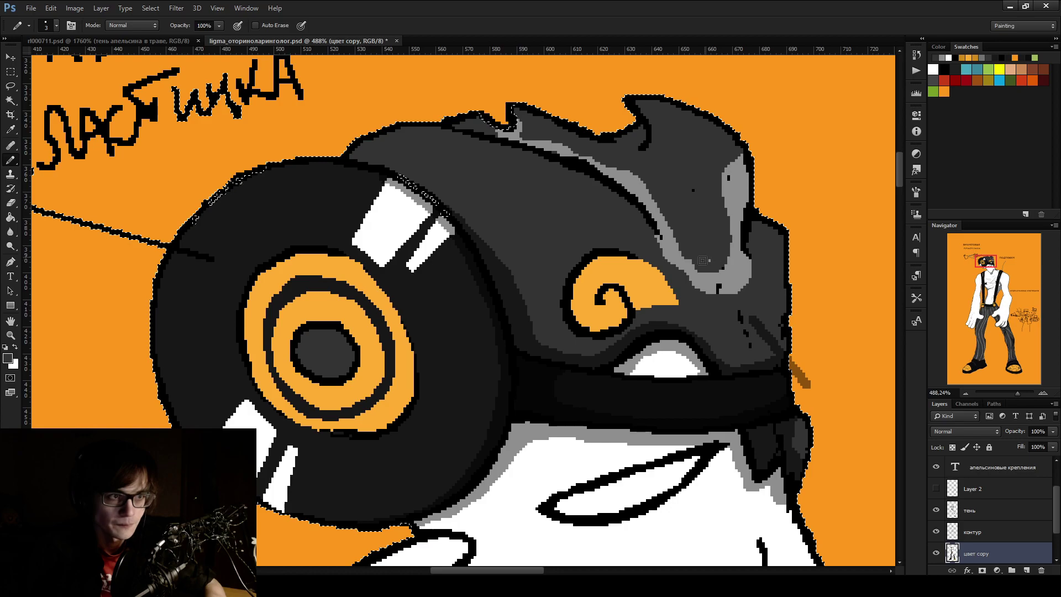
Trim the highlight's outer edge above the orange spiral with the cap's dark grey
{"action": "scroll", "coordinate": [713, 265], "scroll_direction": "down", "scroll_amount": 1}
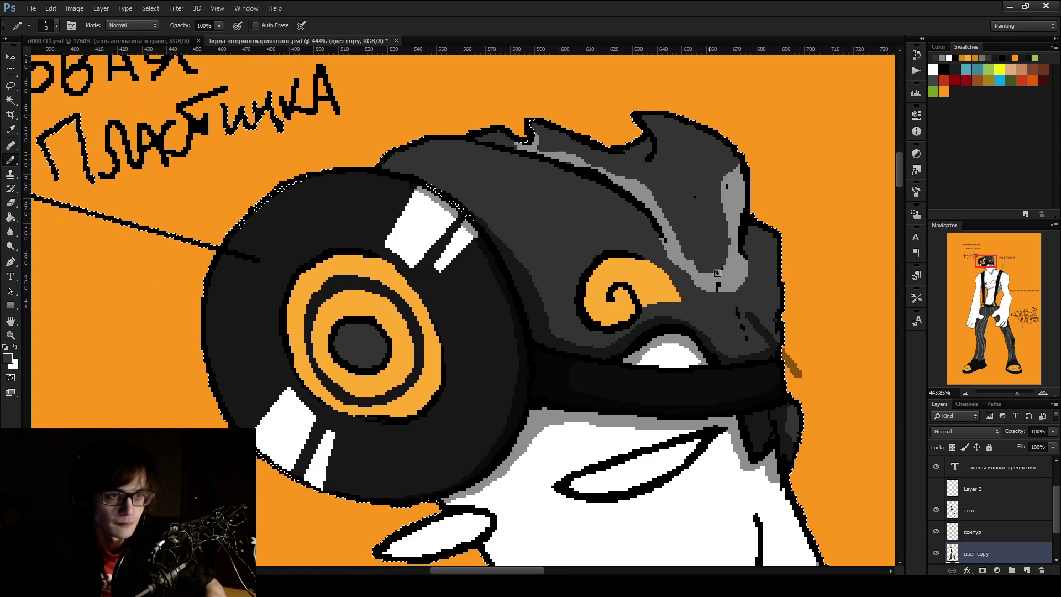
{"action": "scroll", "coordinate": [714, 273], "scroll_direction": "down", "scroll_amount": 8}
{"action": "scroll", "coordinate": [717, 254], "scroll_direction": "up", "scroll_amount": 4}
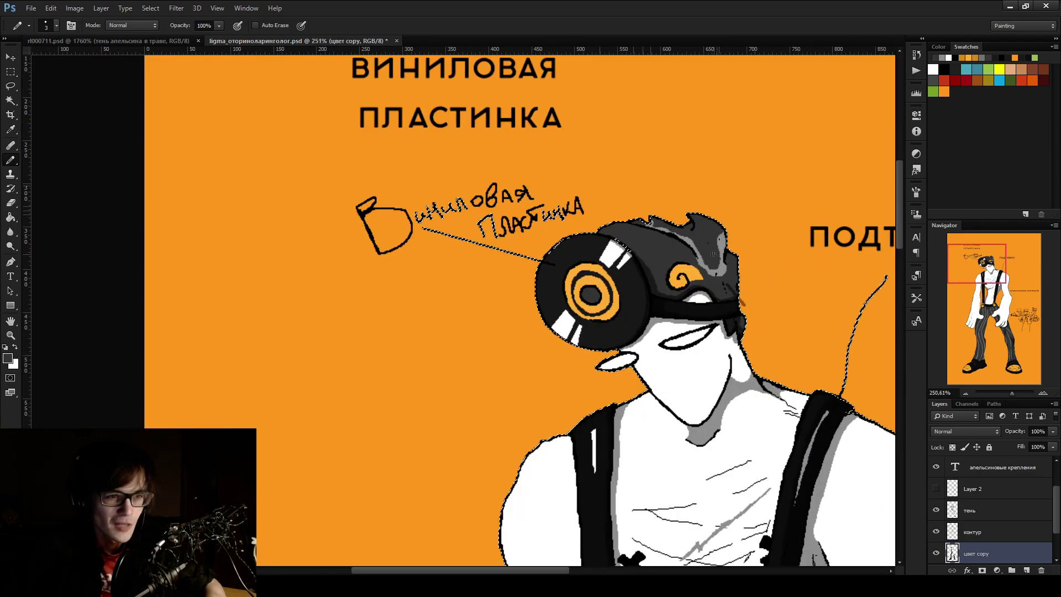
{"action": "scroll", "coordinate": [717, 254], "scroll_direction": "up", "scroll_amount": 7}
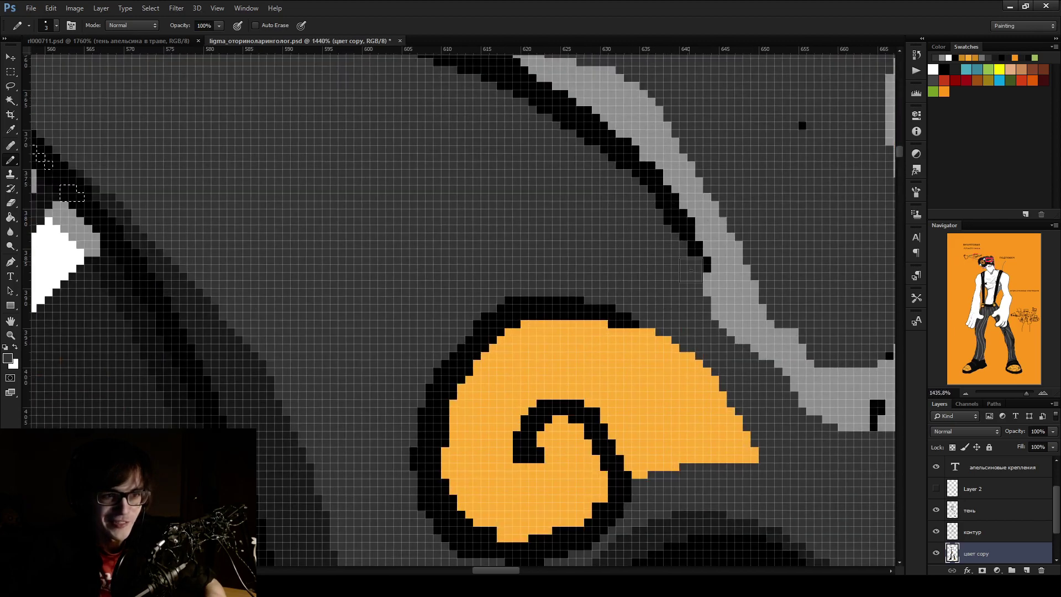
{"action": "left_click_drag", "start_coordinate": [689, 268], "coordinate": [741, 371]}
{"action": "scroll", "coordinate": [720, 302], "scroll_direction": "down", "scroll_amount": 6}
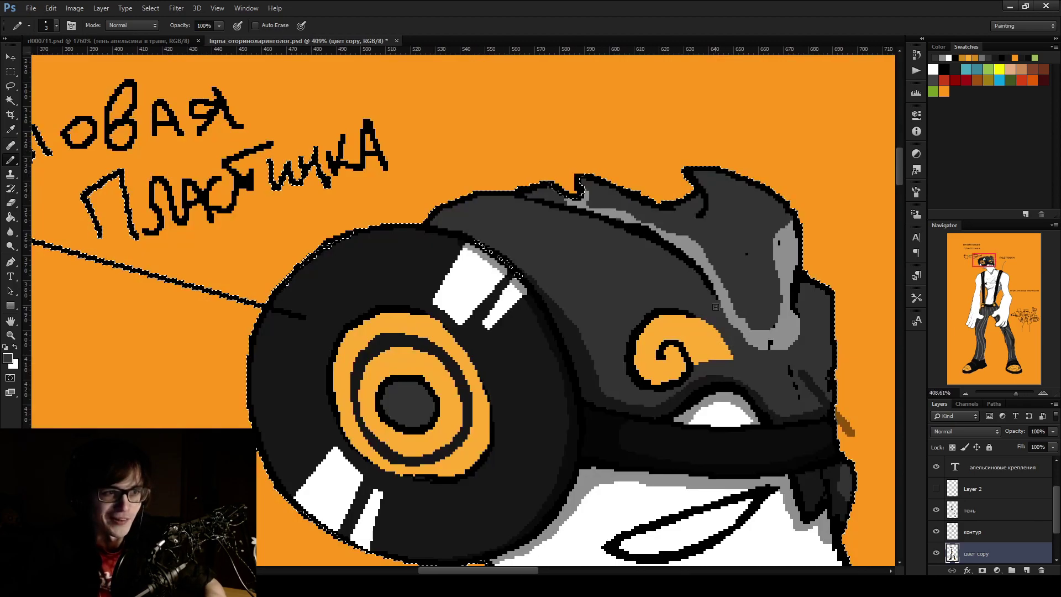
Sample the highlight's light grey and thicken the thin stretch of the band along the crest line
{"action": "scroll", "coordinate": [688, 252], "scroll_direction": "up", "scroll_amount": 2}
{"action": "scroll", "coordinate": [687, 252], "scroll_direction": "up", "scroll_amount": 5}
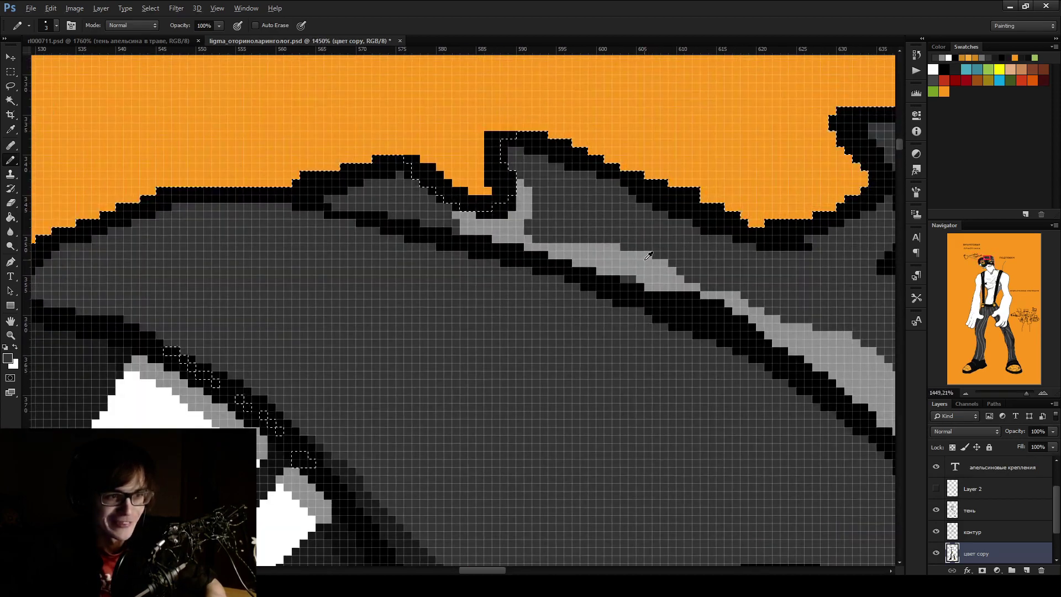
{"action": "left_click", "coordinate": [645, 259], "text": "alt"}
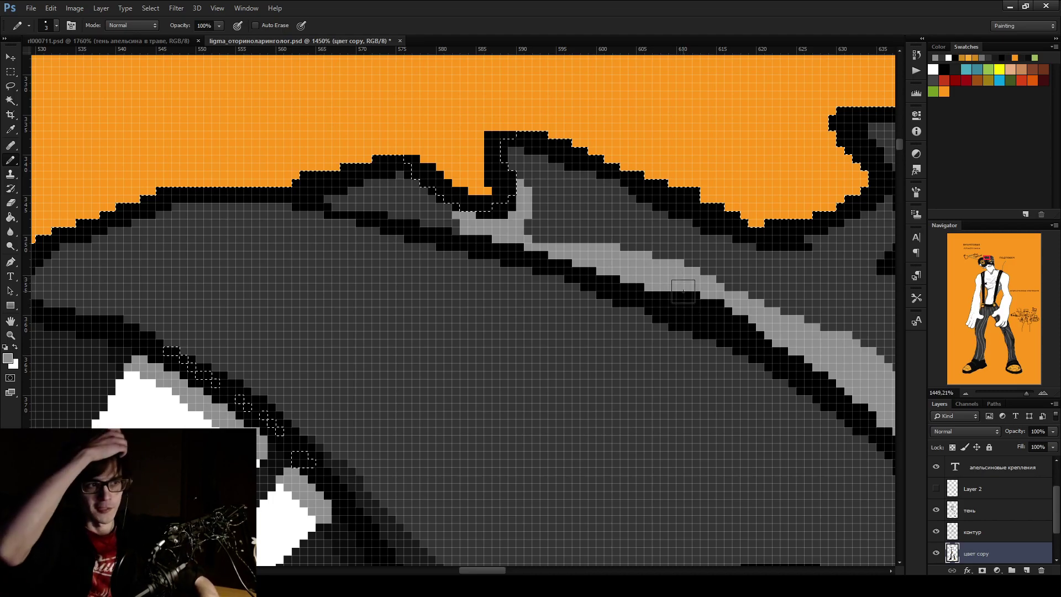
Outline a second wavy light grey highlight from the vinyl record to the crest line and fill it using the Paint Bucket
{"action": "scroll", "coordinate": [673, 317], "scroll_direction": "down", "scroll_amount": 8}
{"action": "scroll", "coordinate": [591, 355], "scroll_direction": "up", "scroll_amount": 4}
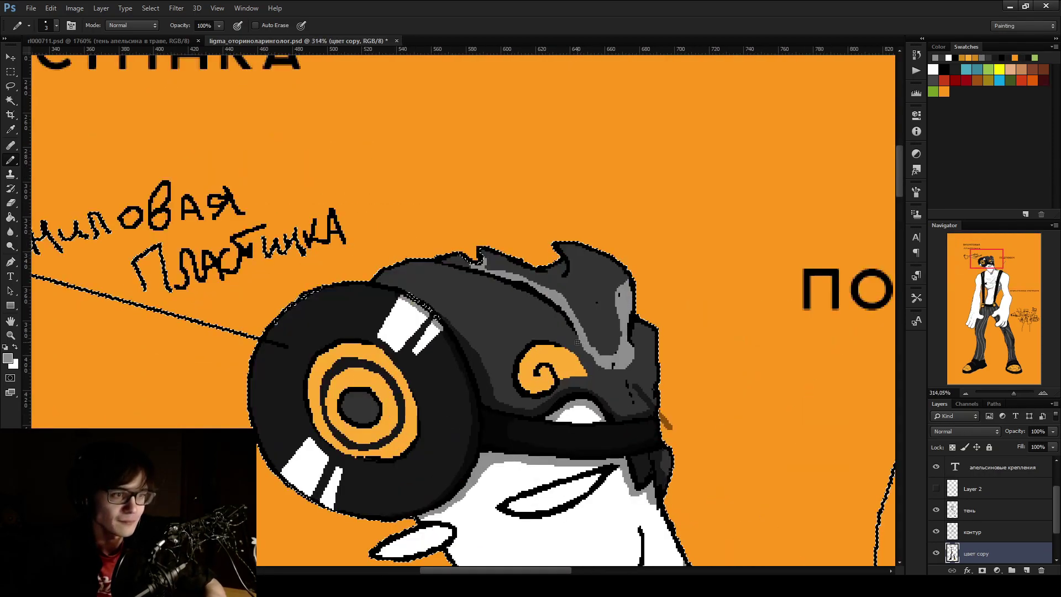
{"action": "scroll", "coordinate": [592, 355], "scroll_direction": "up", "scroll_amount": 2}
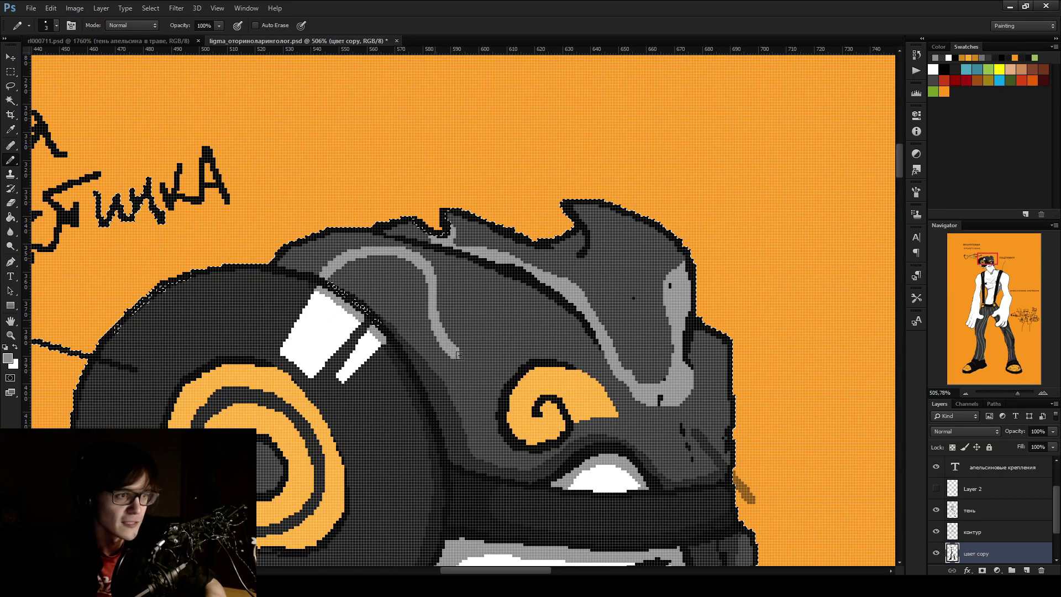
{"action": "left_click_drag", "start_coordinate": [456, 353], "coordinate": [564, 298]}
{"action": "mouse_move", "coordinate": [362, 307]}
{"action": "left_mouse_down"}
{"action": "mouse_move", "coordinate": [395, 272]}
{"action": "mouse_move", "coordinate": [434, 296]}
{"action": "left_mouse_up"}
{"action": "mouse_move", "coordinate": [447, 348]}
{"action": "left_mouse_down"}
{"action": "mouse_move", "coordinate": [495, 378]}
{"action": "mouse_move", "coordinate": [584, 354]}
{"action": "mouse_move", "coordinate": [564, 307]}
{"action": "mouse_move", "coordinate": [569, 339]}
{"action": "left_mouse_up"}
{"action": "key", "text": "g"}
{"action": "left_click", "coordinate": [567, 343]}
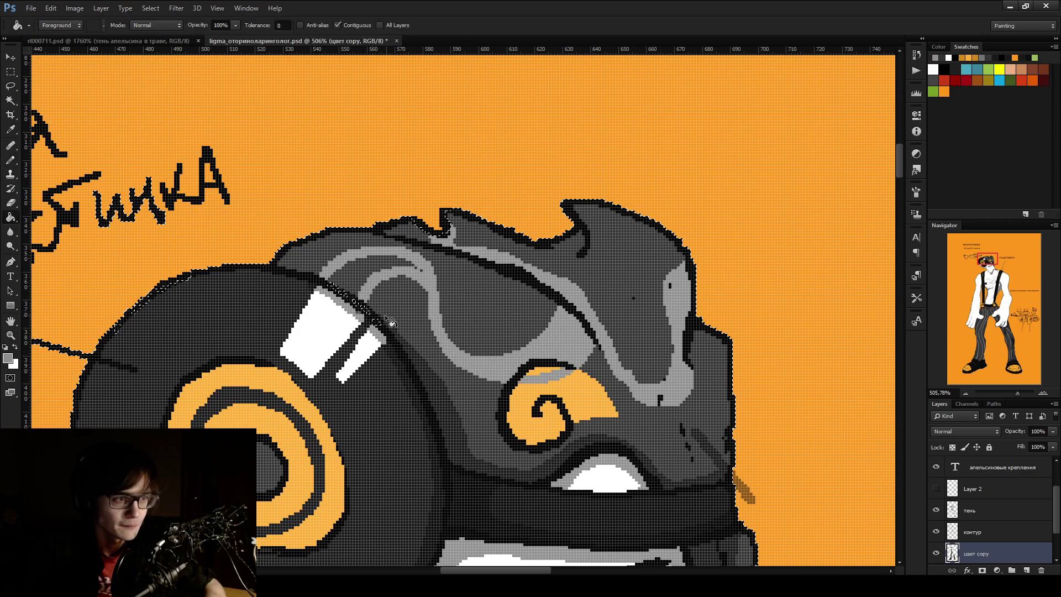
Restore the orange of the spiral where the grey highlight stroke crosses it, using the spiral's own colour
{"action": "left_click", "coordinate": [564, 393], "text": "alt"}
{"action": "left_click", "coordinate": [556, 377]}
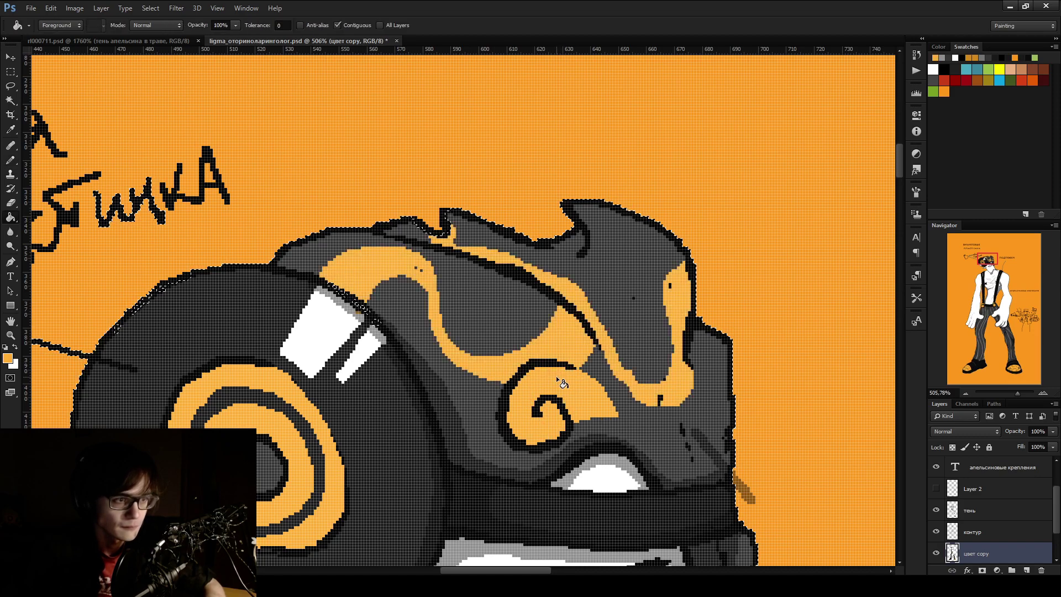
{"action": "key", "text": "ctrl+z"}
{"action": "key", "text": "b"}
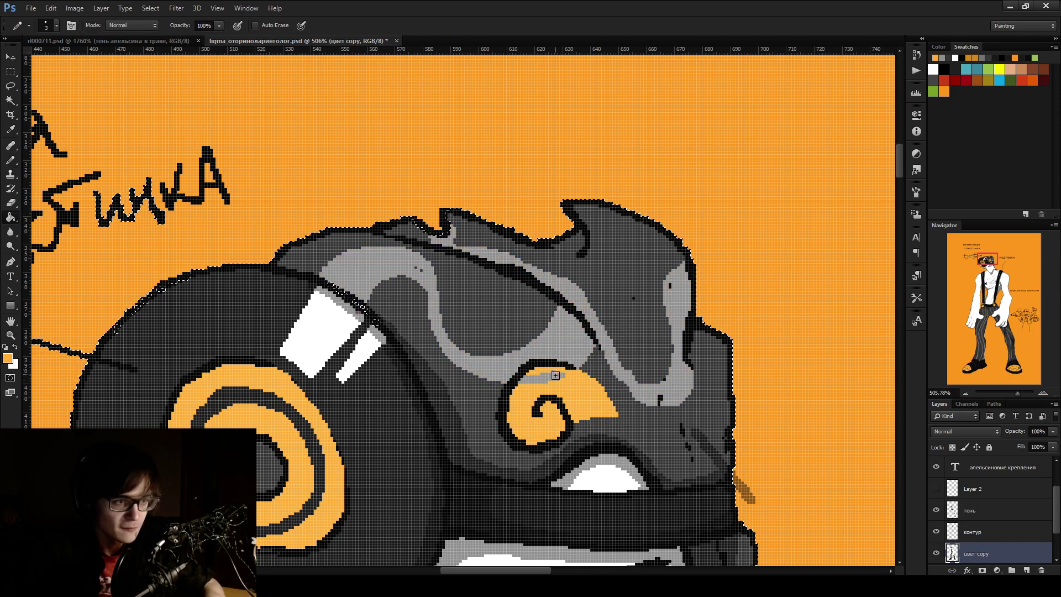
{"action": "key", "text": "ctrl+z"}
{"action": "key", "text": "ctrl+z"}
{"action": "left_click", "coordinate": [534, 374]}
{"action": "scroll", "coordinate": [556, 377], "scroll_direction": "down", "scroll_amount": 1}
{"action": "scroll", "coordinate": [546, 379], "scroll_direction": "down", "scroll_amount": 1}
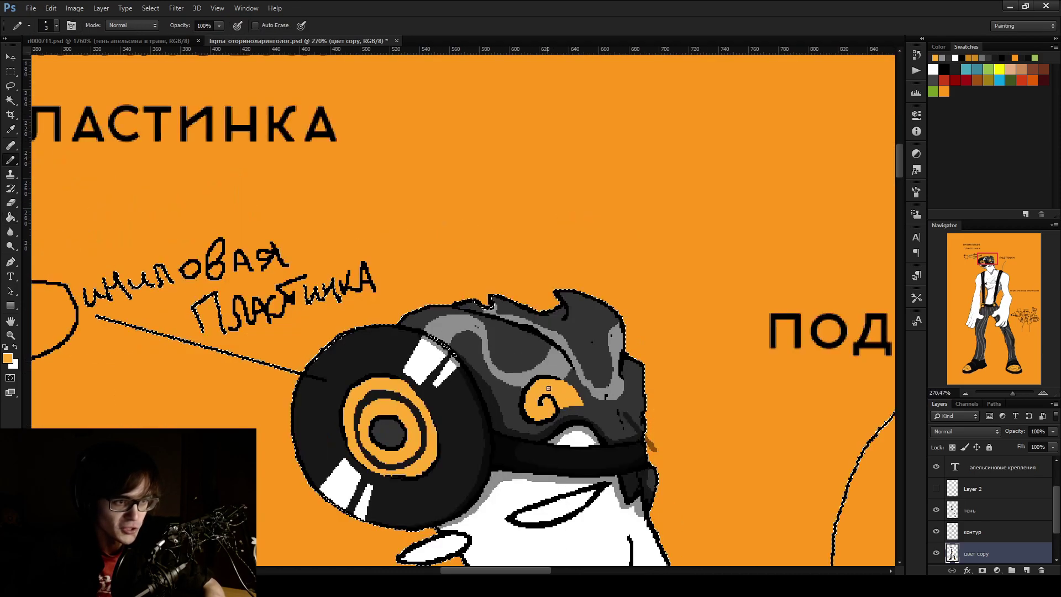
Paint over the middle stretch of the highlight along the crest line with the cap's dark grey
{"action": "scroll", "coordinate": [549, 388], "scroll_direction": "down", "scroll_amount": 6}
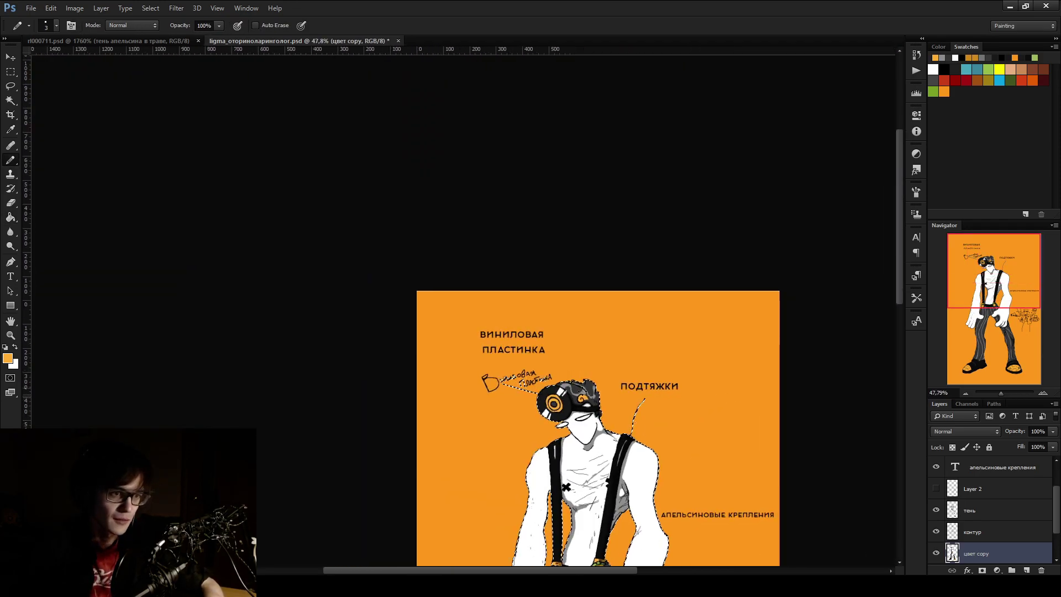
{"action": "scroll", "coordinate": [594, 393], "scroll_direction": "up", "scroll_amount": 8}
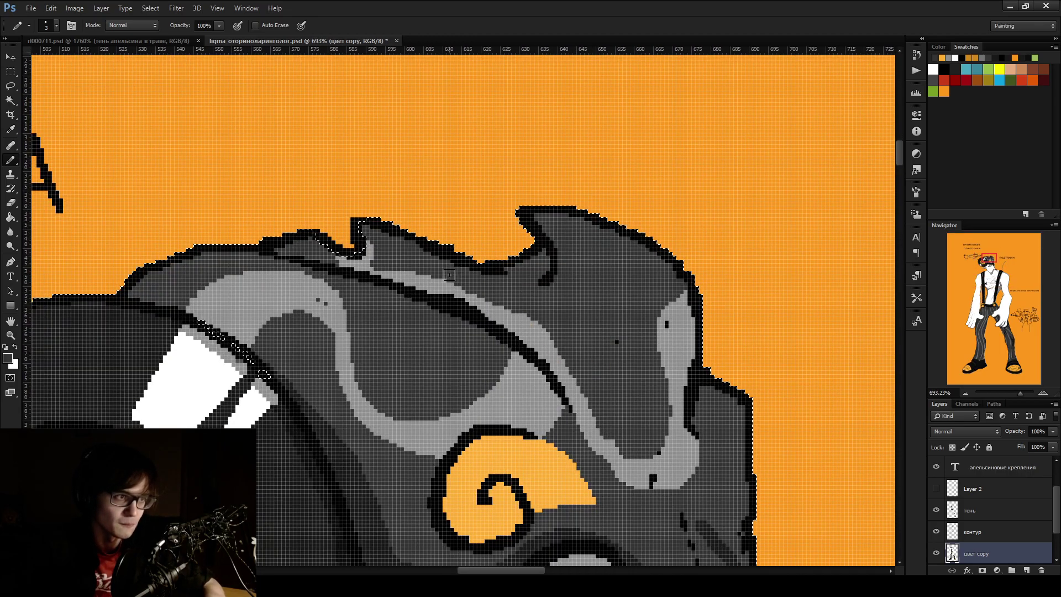
{"action": "mouse_move", "coordinate": [426, 275]}
{"action": "left_mouse_down"}
{"action": "mouse_move", "coordinate": [537, 344]}
{"action": "mouse_move", "coordinate": [446, 282]}
{"action": "left_mouse_up"}
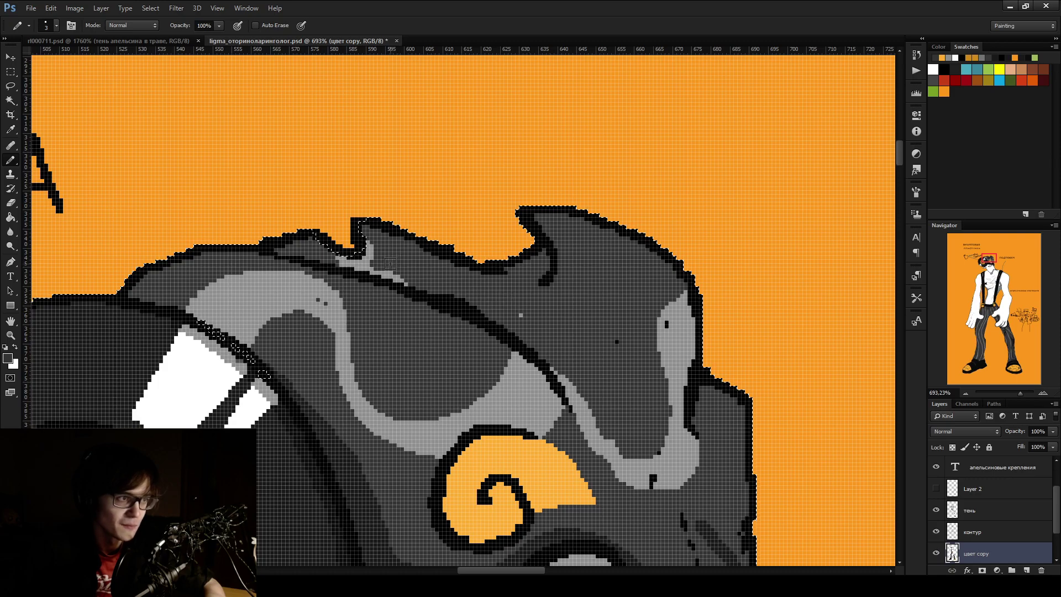
Recolour the cap's highlight bands with a darker grey using the Paint Bucket and hide the selection and grid overlays
{"action": "key", "text": "i"}
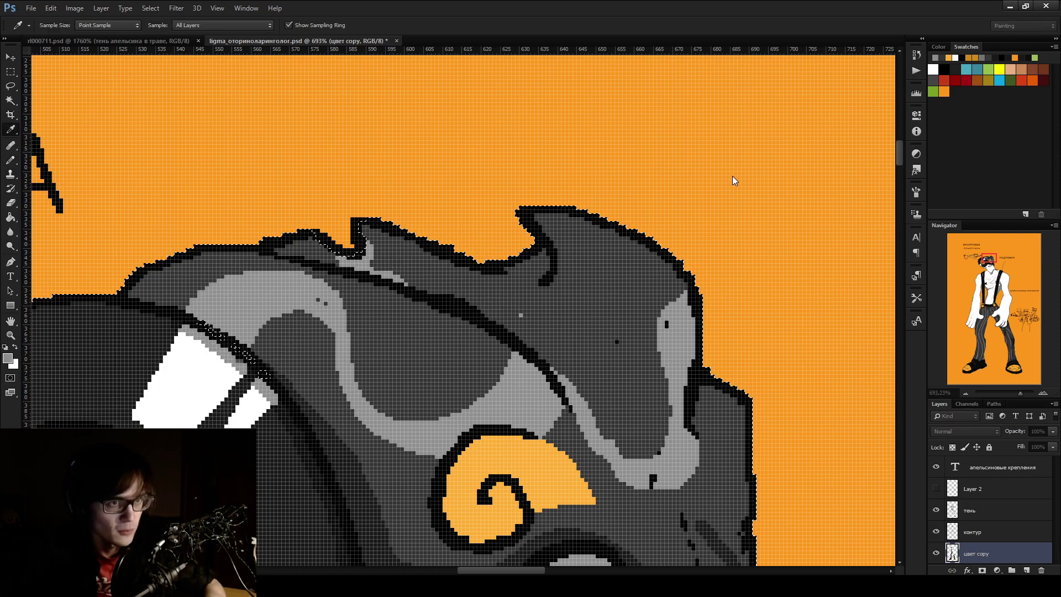
{"action": "key", "text": "g"}
{"action": "left_click", "coordinate": [287, 307]}
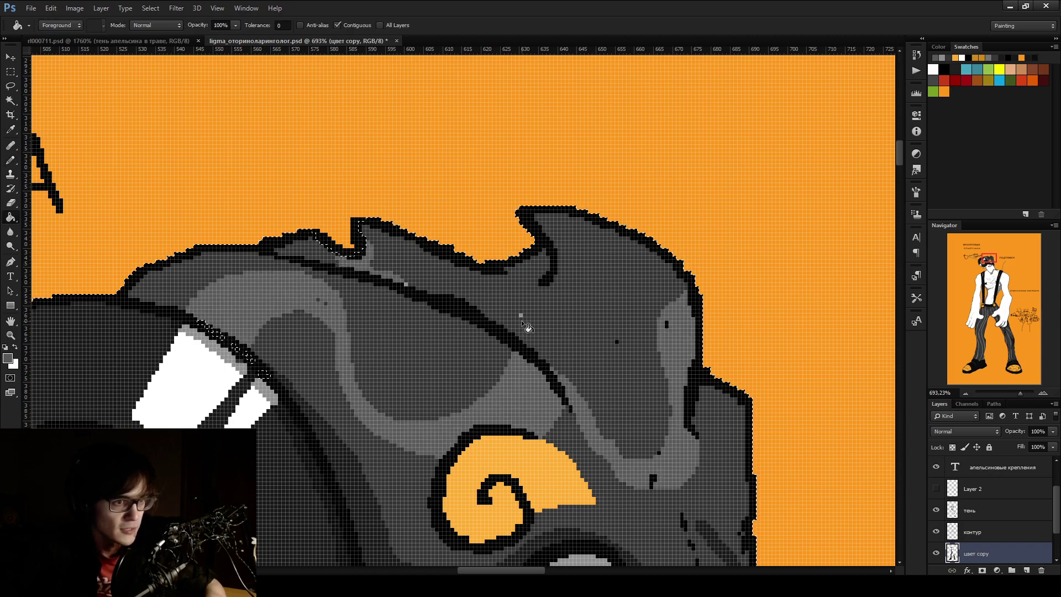
{"action": "key", "text": "b"}
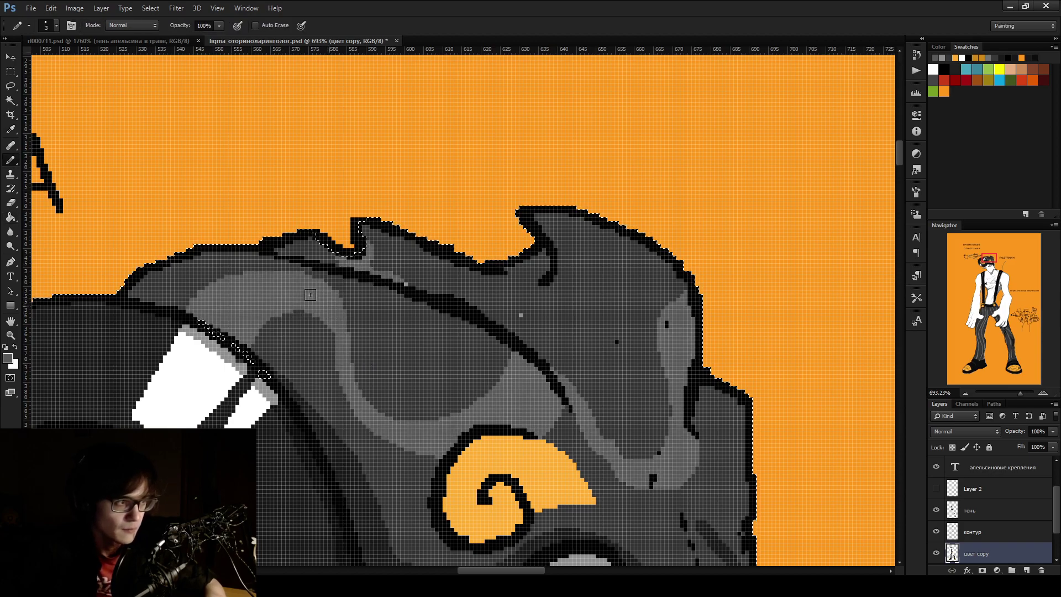
{"action": "left_click", "coordinate": [387, 273], "text": "alt"}
{"action": "key", "text": "ctrl+h"}
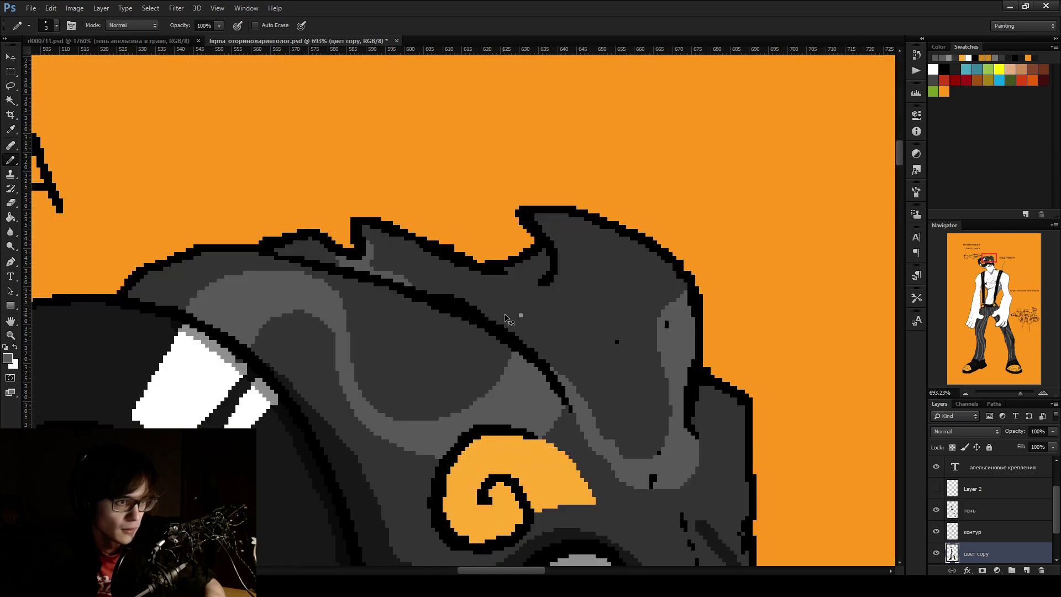
Paint a curved grey highlight across the front of the cap, just above the black band
{"action": "scroll", "coordinate": [517, 318], "scroll_direction": "down", "scroll_amount": 6}
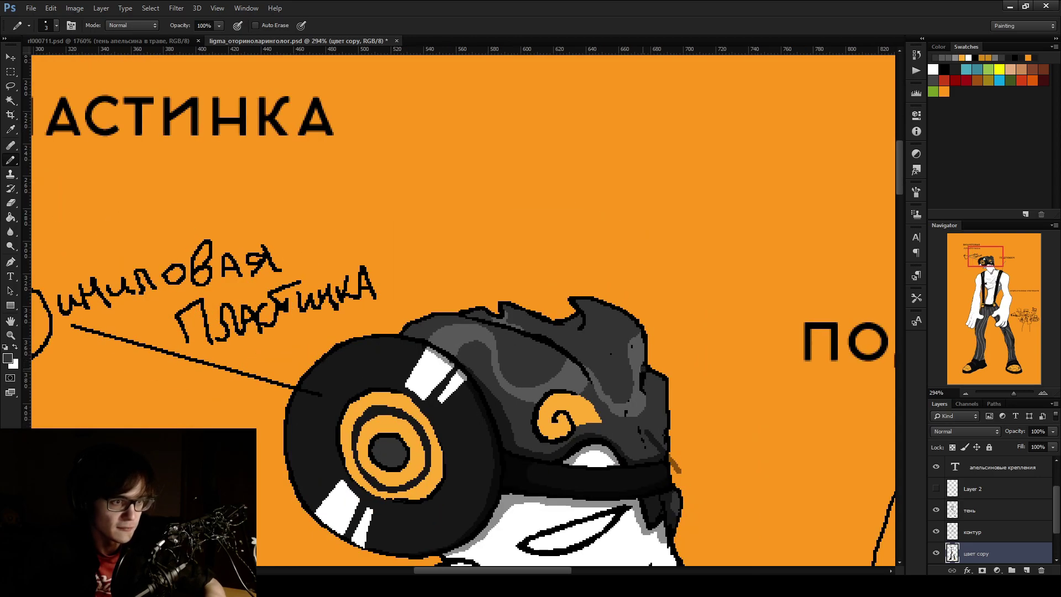
{"action": "scroll", "coordinate": [629, 401], "scroll_direction": "up", "scroll_amount": 3}
{"action": "scroll", "coordinate": [629, 401], "scroll_direction": "up", "scroll_amount": 2}
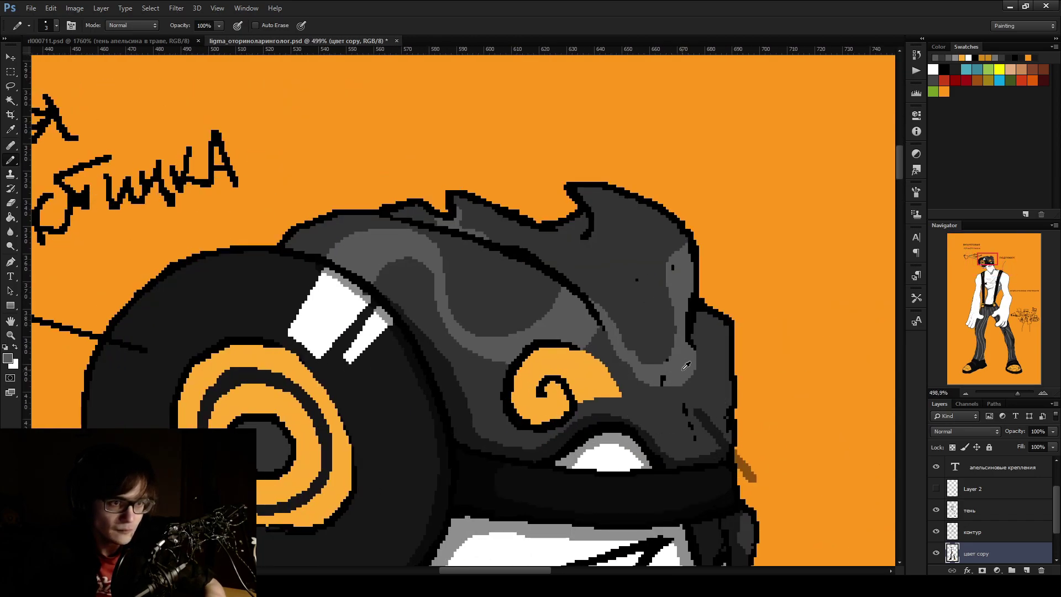
{"action": "scroll", "coordinate": [688, 366], "scroll_direction": "down", "scroll_amount": 2}
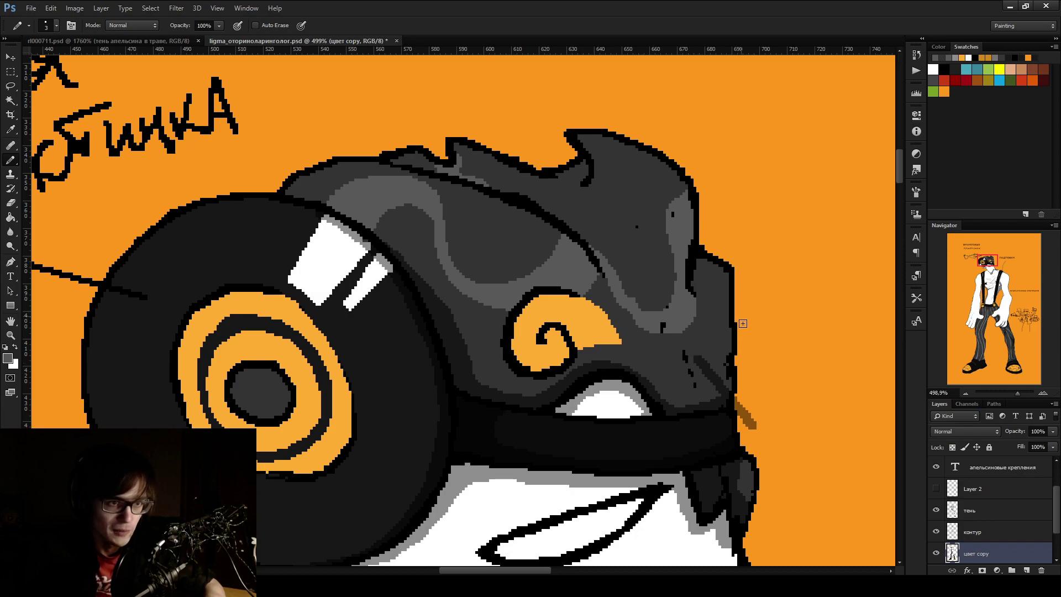
{"action": "left_click_drag", "start_coordinate": [726, 346], "coordinate": [679, 366]}
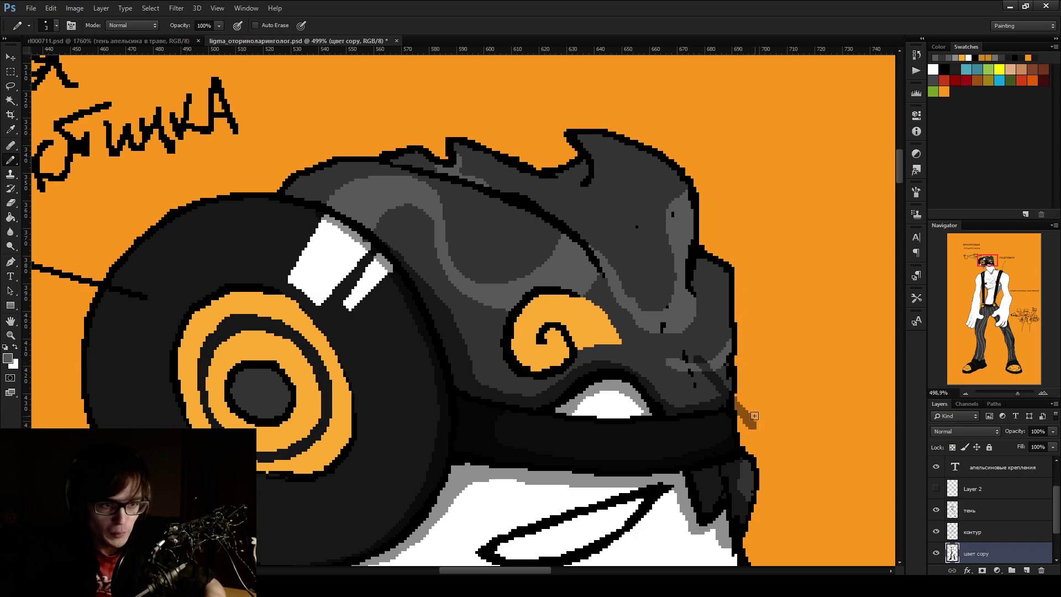
Remove the stray diagonal shadow stroke at the cap's front edge and on the background from the тень layer
{"action": "scroll", "coordinate": [758, 419], "scroll_direction": "up", "scroll_amount": 3}
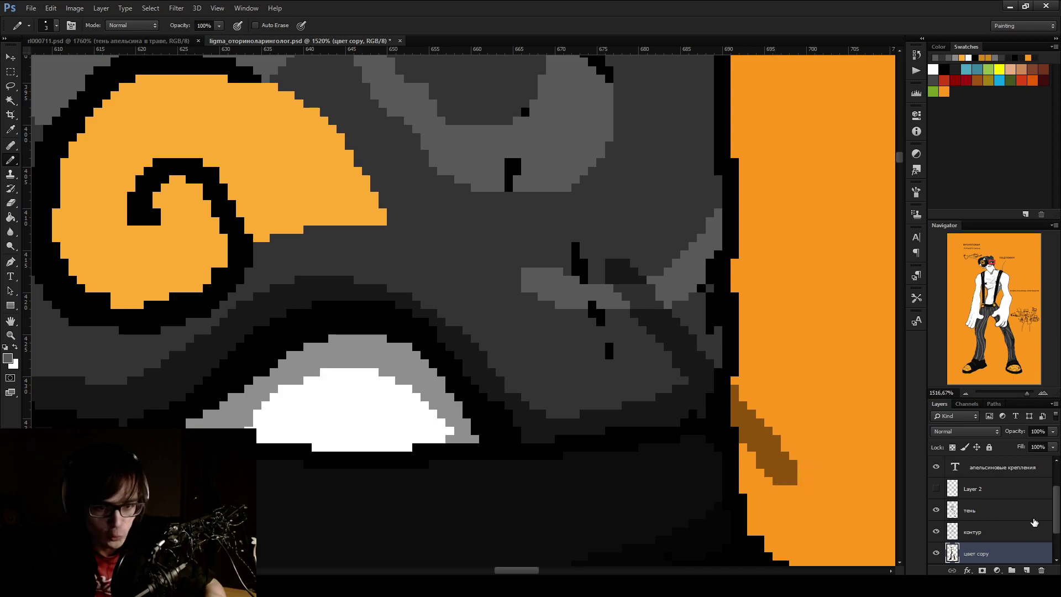
{"action": "left_click", "coordinate": [1029, 513]}
{"action": "key", "text": "e"}
{"action": "left_click_drag", "start_coordinate": [625, 230], "coordinate": [680, 342]}
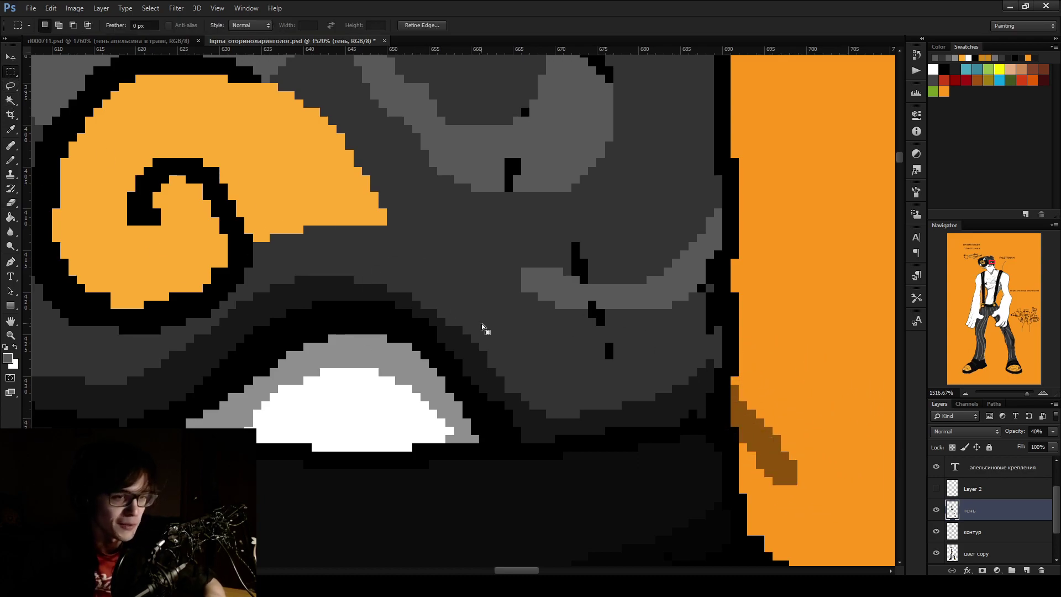
{"action": "left_click_drag", "start_coordinate": [805, 446], "coordinate": [767, 397]}
Shade the lower front edge of the cap in black on the тень layer and save the document
{"action": "key", "text": "b"}
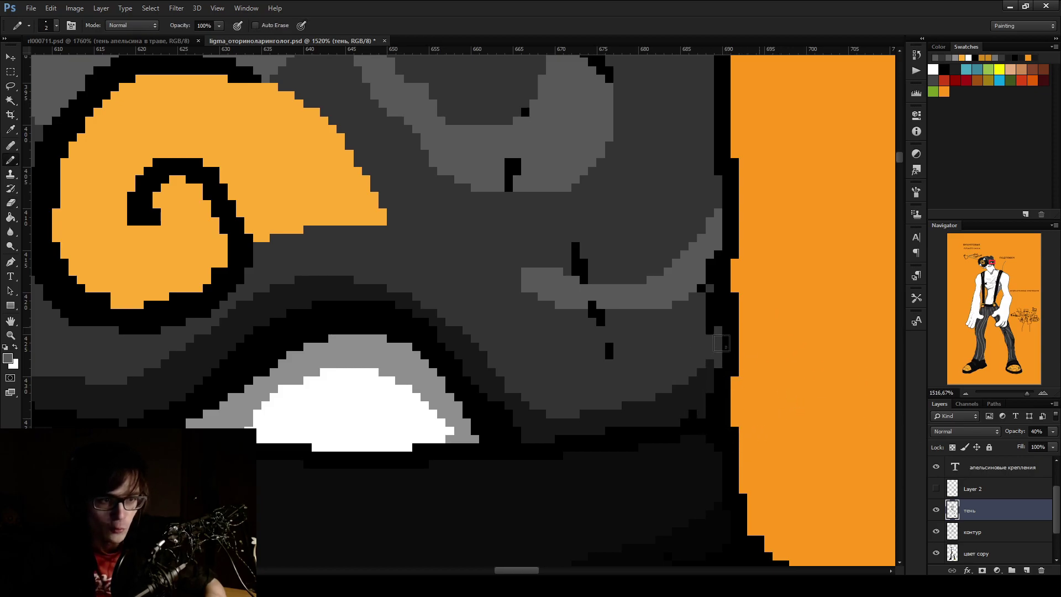
{"action": "left_click", "coordinate": [725, 310], "text": "alt"}
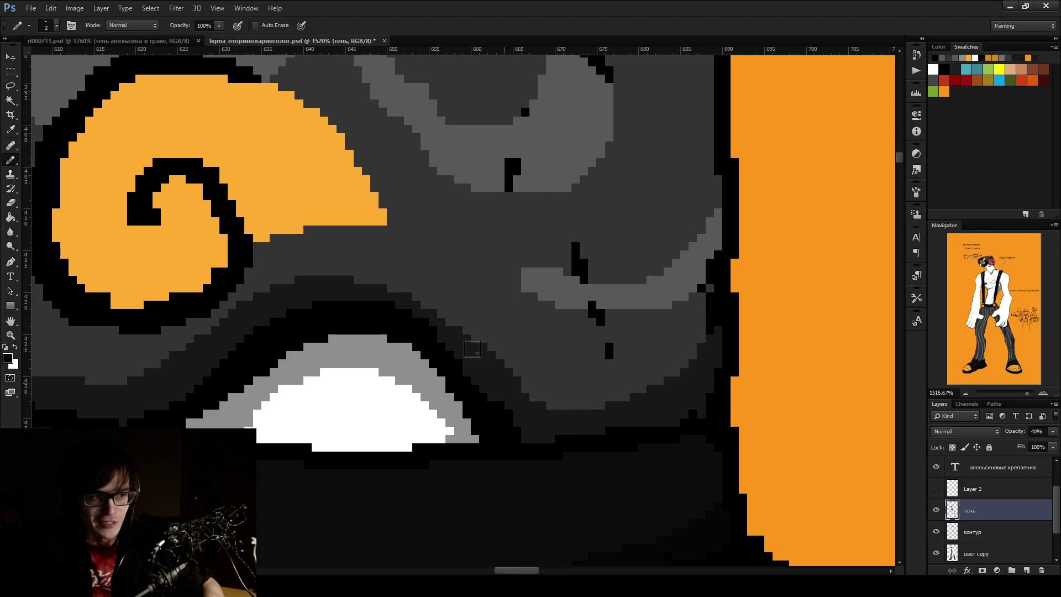
{"action": "key", "text": "ctrl+z"}
{"action": "key", "text": "ctrl+0"}
{"action": "scroll", "coordinate": [525, 304], "scroll_direction": "up", "scroll_amount": 5}
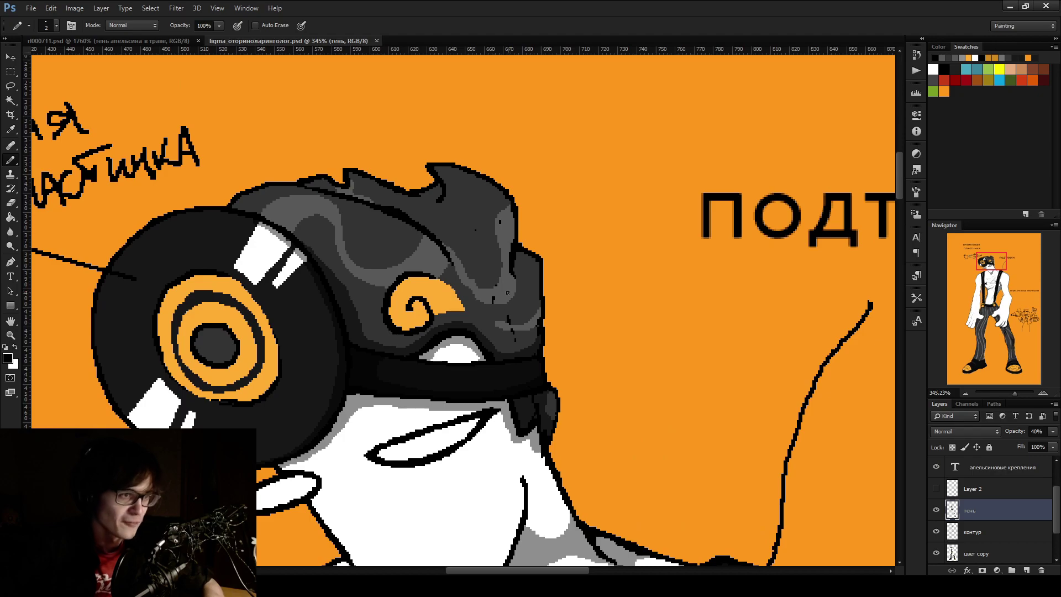
Hide the тень layer
{"action": "scroll", "coordinate": [508, 290], "scroll_direction": "up", "scroll_amount": 5}
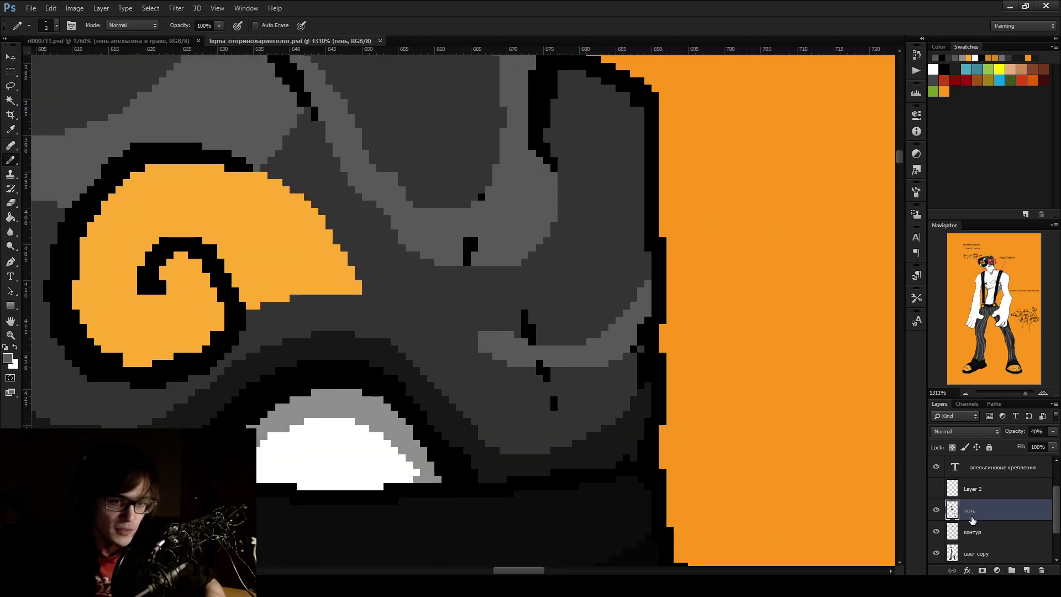
{"action": "left_click", "coordinate": [961, 515]}
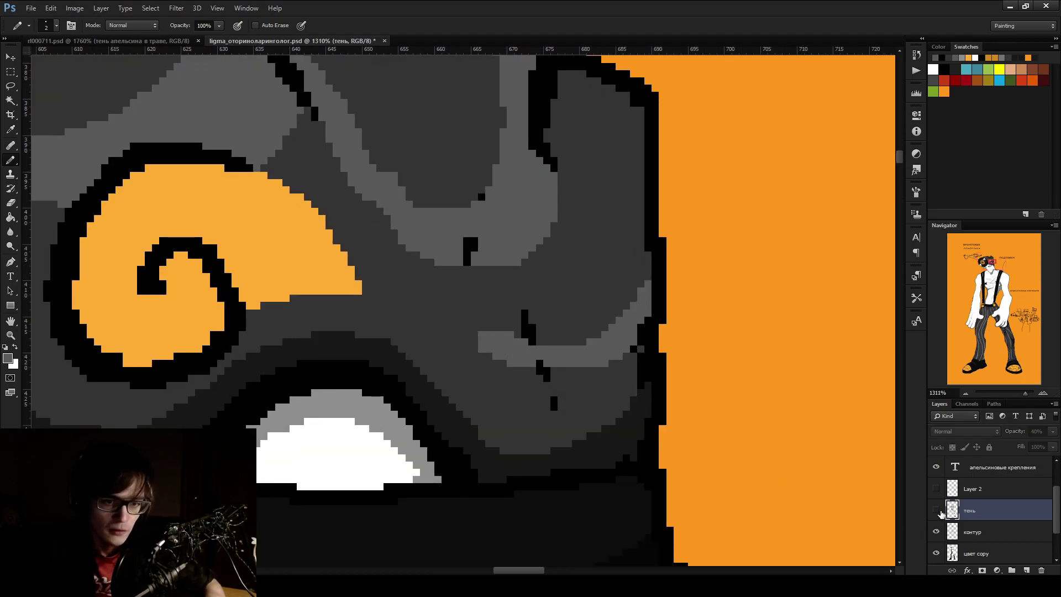
Recolour the cap's grey wave highlights orange on the цвет copy layer, using the colour sampled from the swirl
{"action": "left_click", "coordinate": [994, 555]}
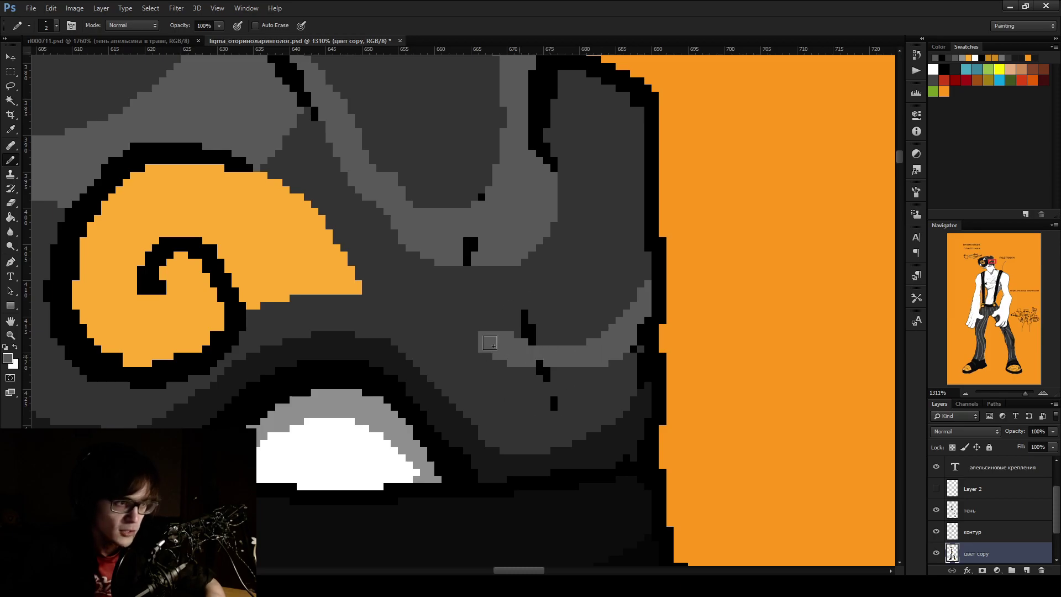
{"action": "left_click", "coordinate": [337, 272], "text": "alt"}
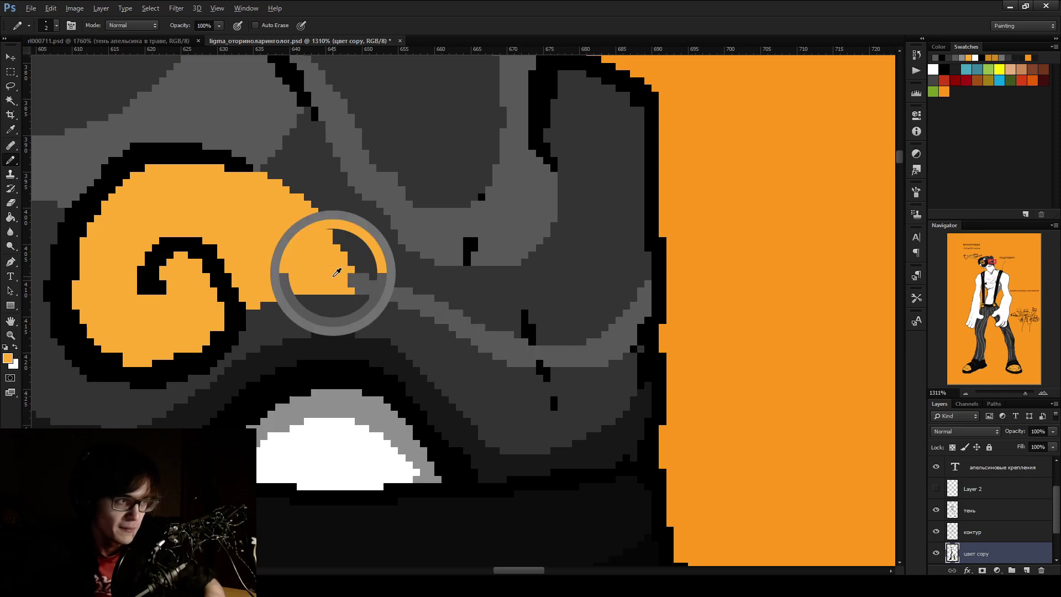
{"action": "key", "text": "g"}
{"action": "left_click", "coordinate": [378, 297]}
{"action": "left_click", "coordinate": [413, 264]}
{"action": "key", "text": "ctrl+1"}
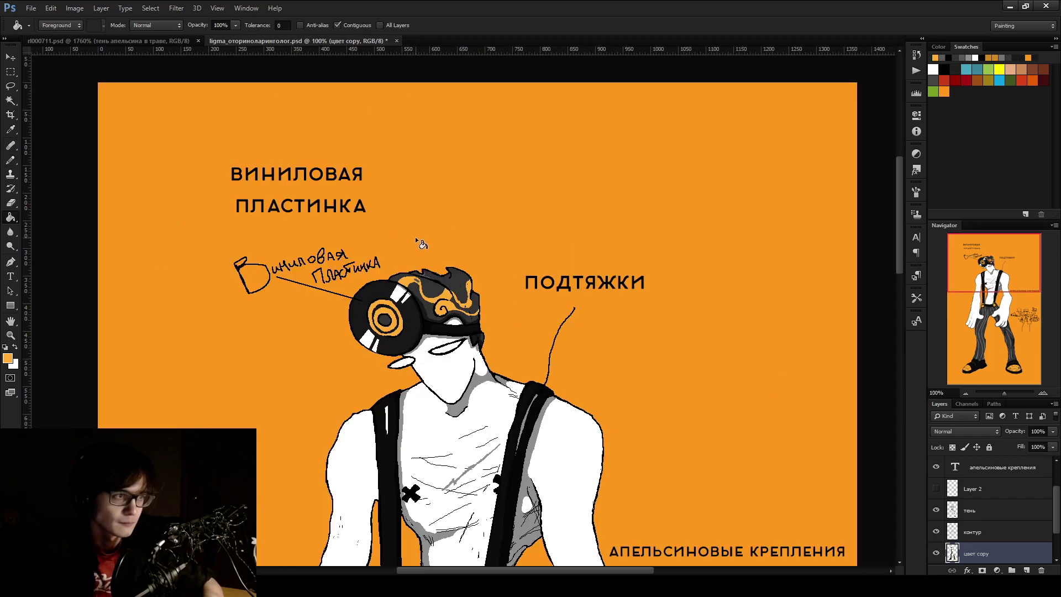
{"action": "scroll", "coordinate": [419, 244], "scroll_direction": "up", "scroll_amount": 5}
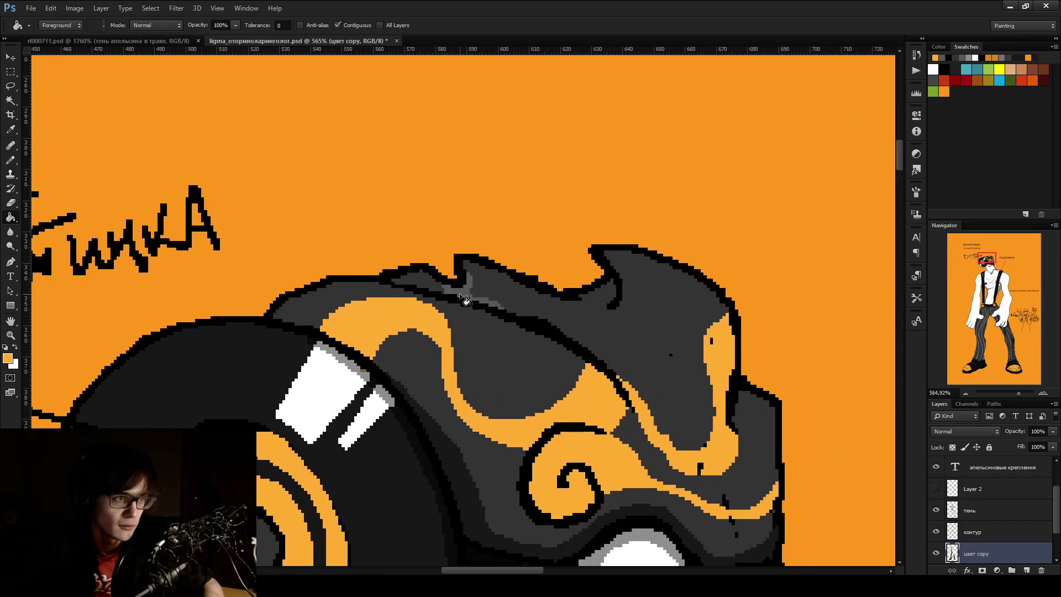
{"action": "left_click", "coordinate": [459, 301]}
Pencil an orange patch at the base of the cap's largest spike and another along the lower edge beside the record
{"action": "key", "text": "b"}
{"action": "mouse_move", "coordinate": [581, 285]}
{"action": "left_mouse_down"}
{"action": "mouse_move", "coordinate": [595, 301]}
{"action": "mouse_move", "coordinate": [559, 335]}
{"action": "left_mouse_up"}
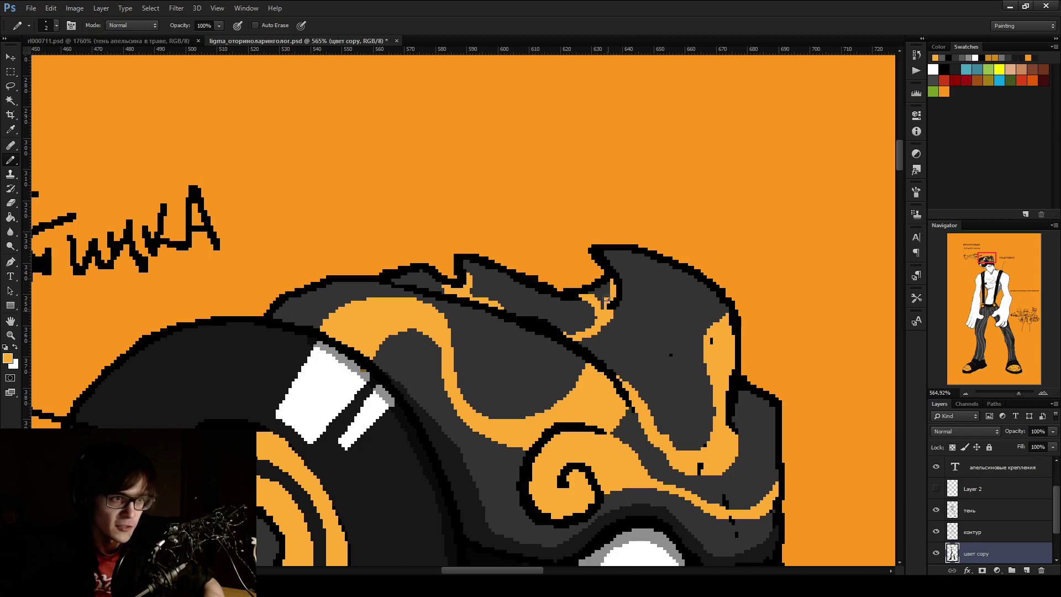
{"action": "scroll", "coordinate": [578, 338], "scroll_direction": "down", "scroll_amount": 10}
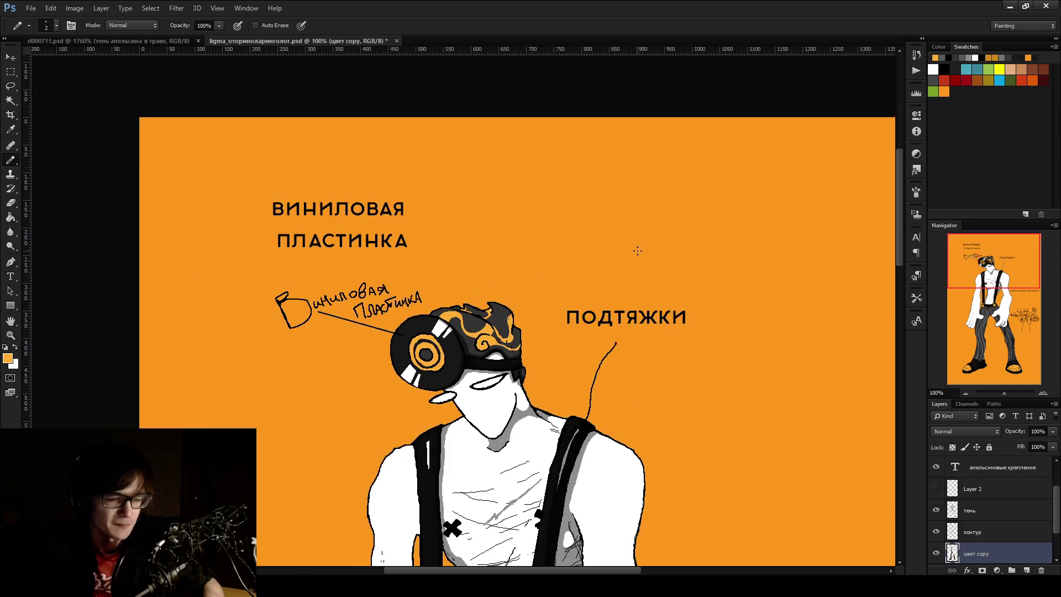
{"action": "scroll", "coordinate": [539, 306], "scroll_direction": "up", "scroll_amount": 10}
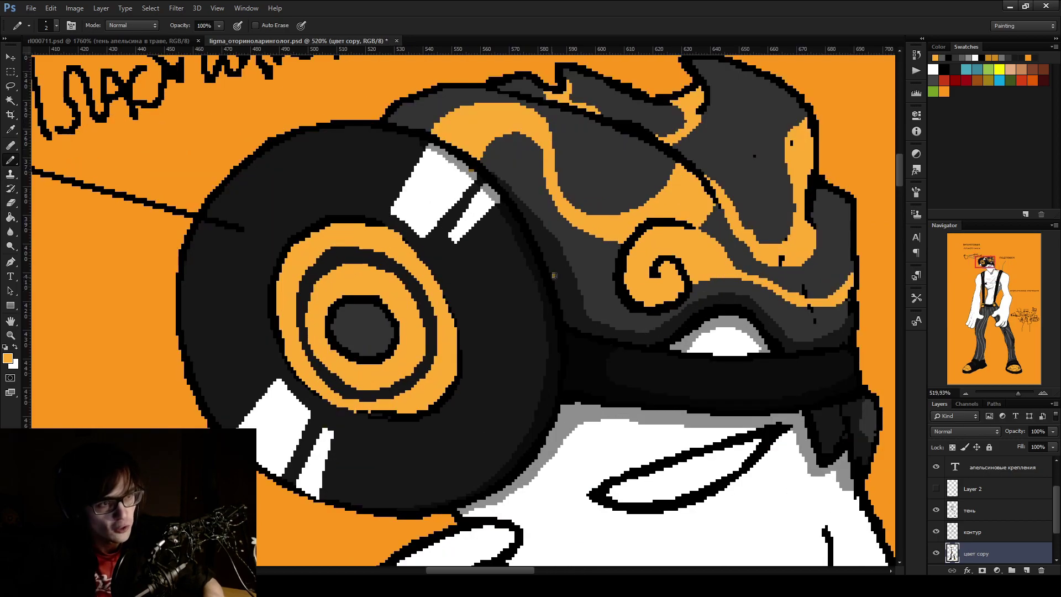
{"action": "left_click_drag", "start_coordinate": [554, 276], "coordinate": [603, 329]}
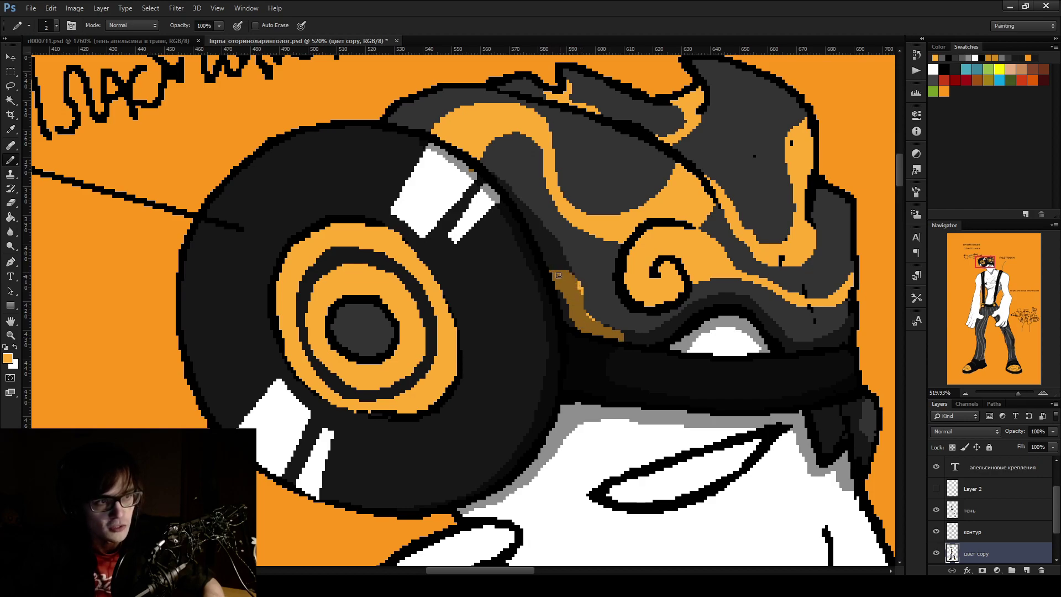
Fill the patch beside the record and the cap's connected wave-and-swirl pattern with a near-black shade sampled beside the record
{"action": "key", "text": "g"}
{"action": "left_click", "coordinate": [552, 237], "text": "alt"}
{"action": "left_click", "coordinate": [561, 273]}
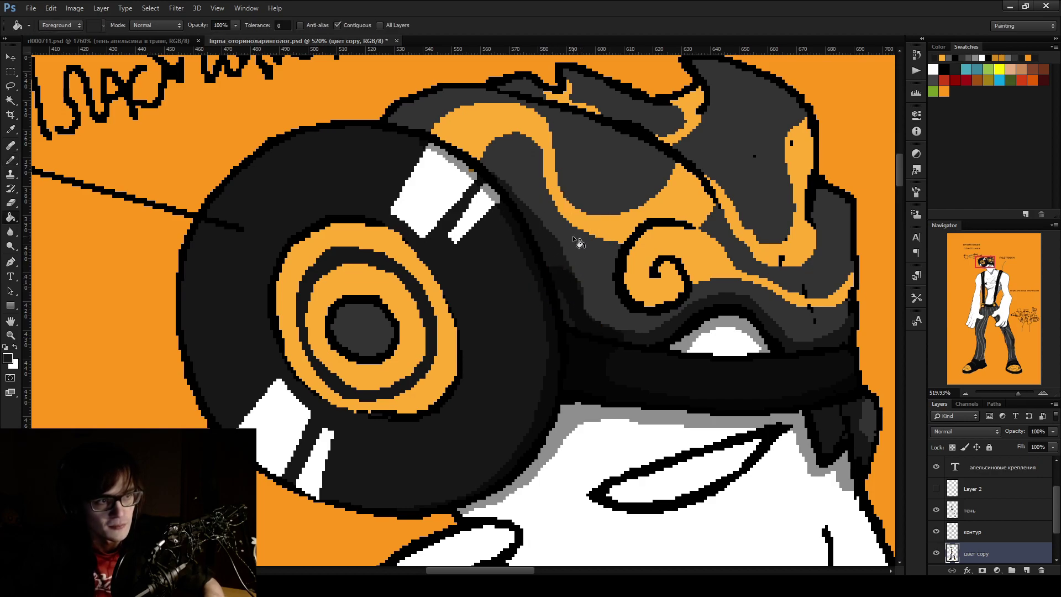
{"action": "left_click", "coordinate": [636, 243]}
{"action": "scroll", "coordinate": [691, 247], "scroll_direction": "down", "scroll_amount": 5}
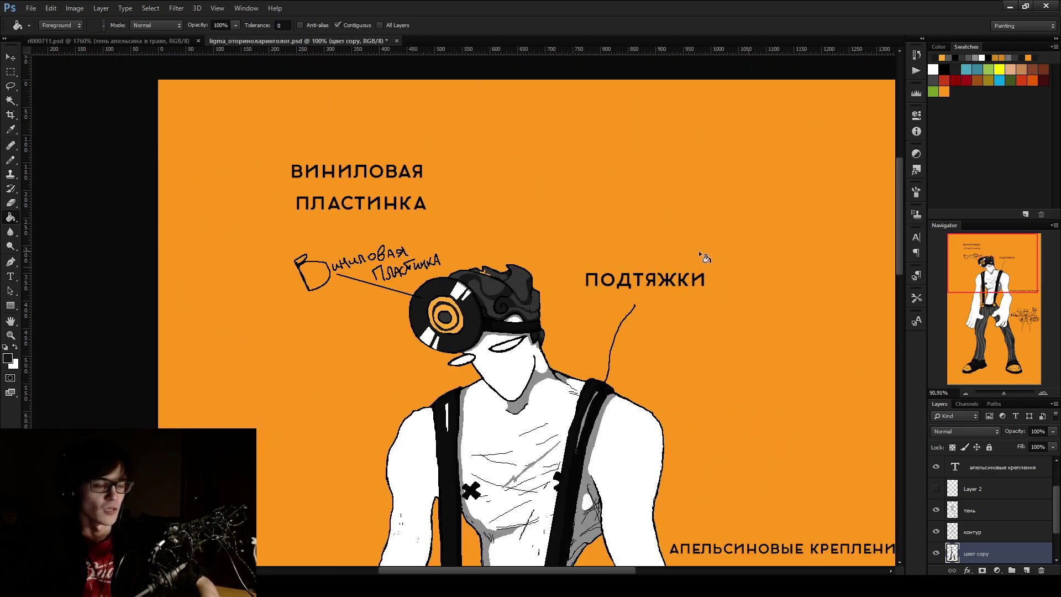
Undo and reapply the last fill to compare the orange and dark versions of the cap pattern
{"action": "scroll", "coordinate": [663, 287], "scroll_direction": "down", "scroll_amount": 1}
{"action": "scroll", "coordinate": [638, 323], "scroll_direction": "up", "scroll_amount": 1}
{"action": "key", "text": "ctrl+z"}
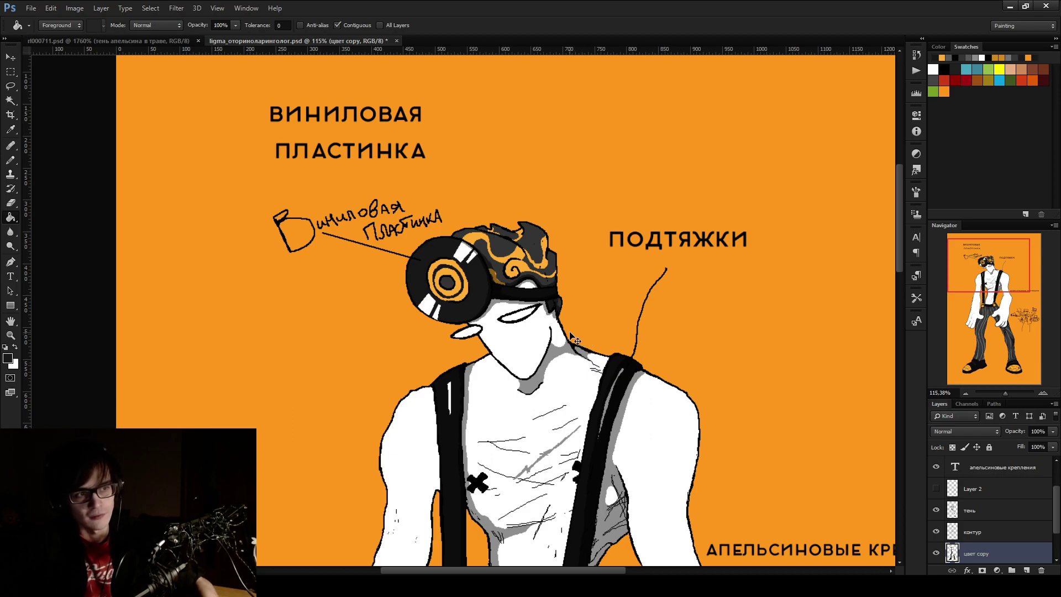
{"action": "key", "text": "ctrl+z"}
Darken the remaining orange accents near the cap's spikes, pencil the small rear spike in the same near-black, and save the document
{"action": "scroll", "coordinate": [523, 238], "scroll_direction": "up", "scroll_amount": 8}
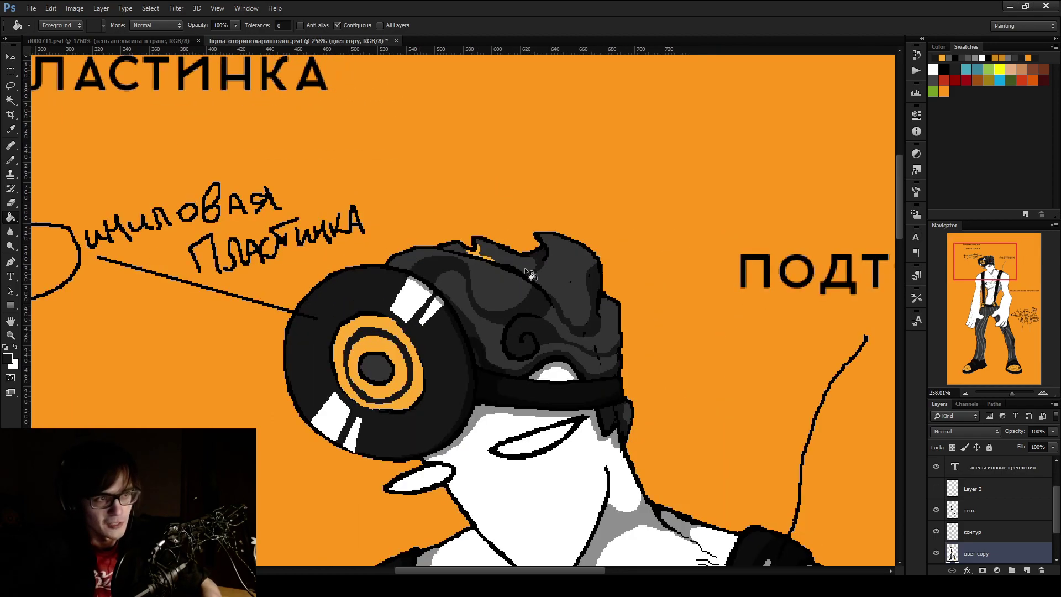
{"action": "key", "text": "b"}
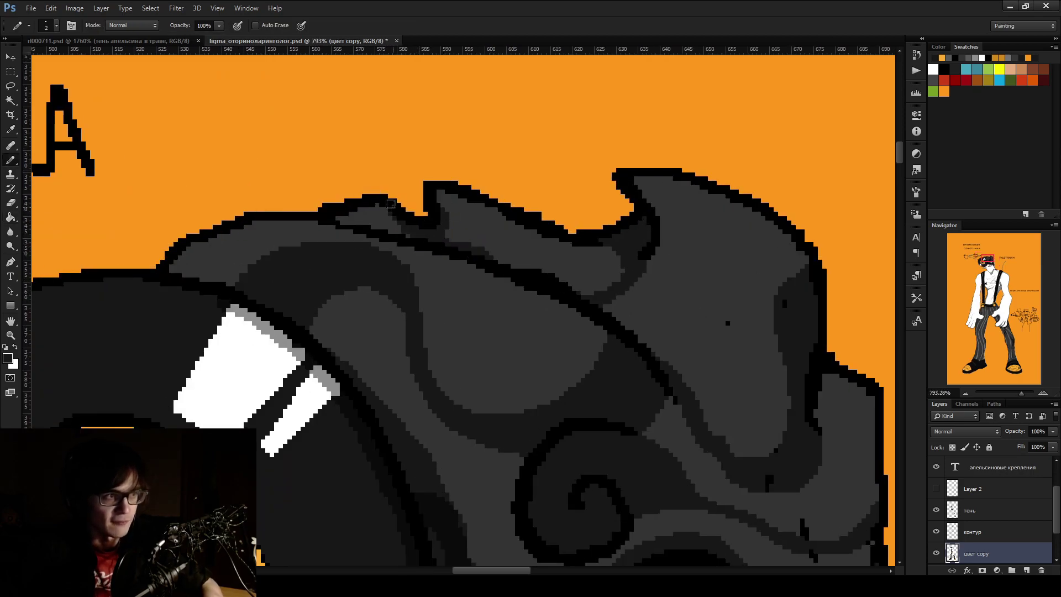
{"action": "left_click_drag", "start_coordinate": [359, 210], "coordinate": [414, 232]}
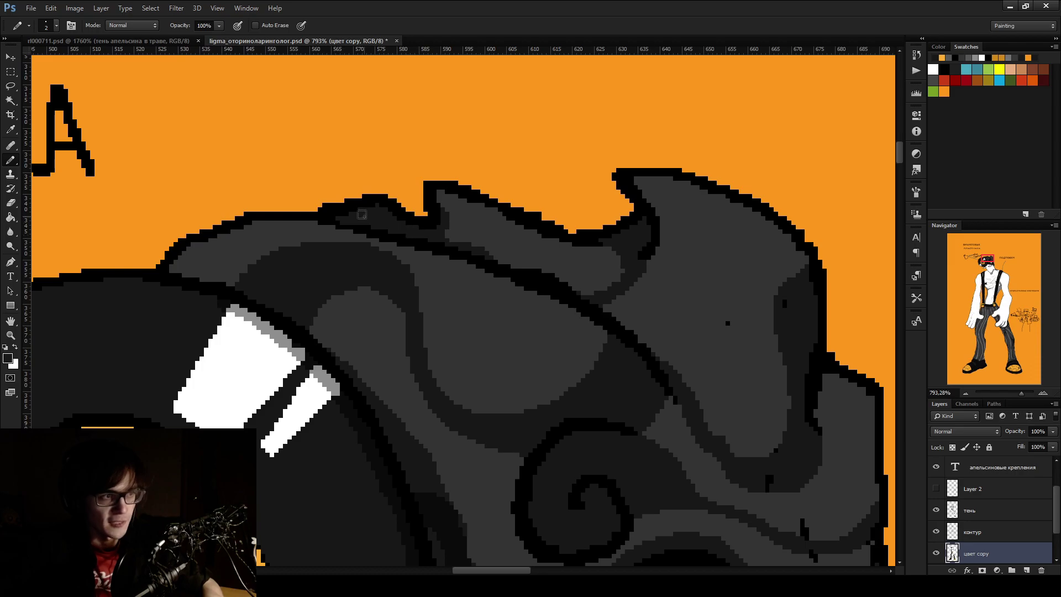
{"action": "key", "text": "ctrl+1"}
{"action": "scroll", "coordinate": [458, 225], "scroll_direction": "down", "scroll_amount": 5}
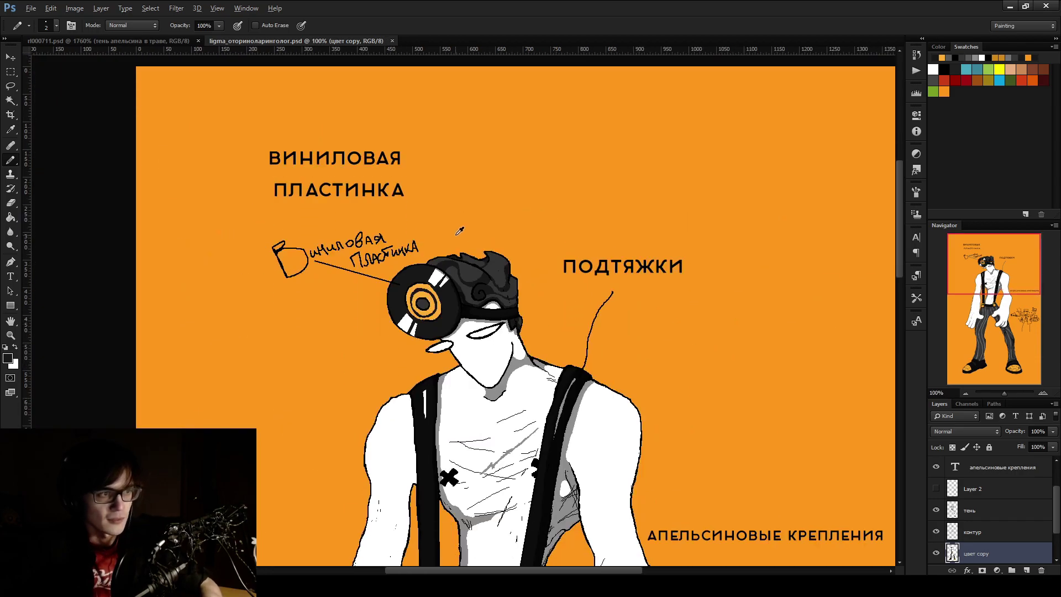
Erase the stray outline bump on the suspender's edge beside the chest X on the контур layer
{"action": "scroll", "coordinate": [448, 364], "scroll_direction": "up", "scroll_amount": 5}
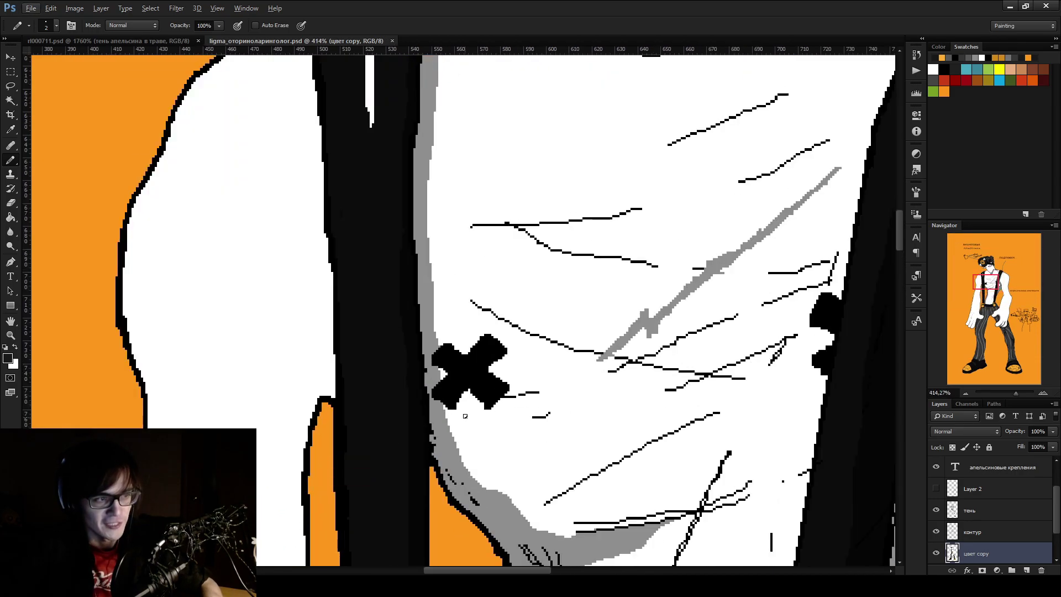
{"action": "scroll", "coordinate": [464, 376], "scroll_direction": "down", "scroll_amount": 2}
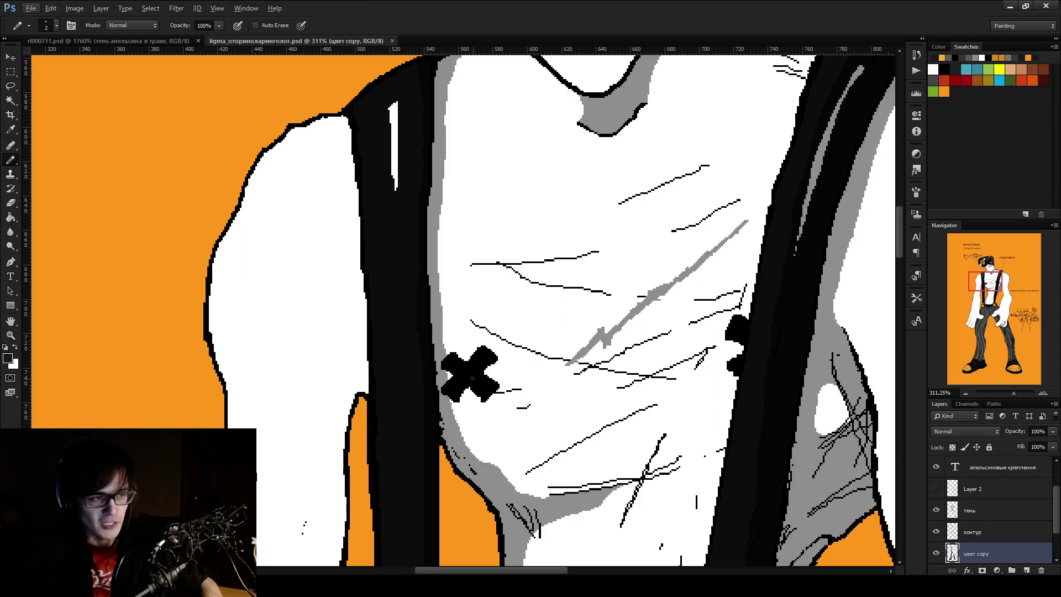
{"action": "scroll", "coordinate": [458, 382], "scroll_direction": "up", "scroll_amount": 3}
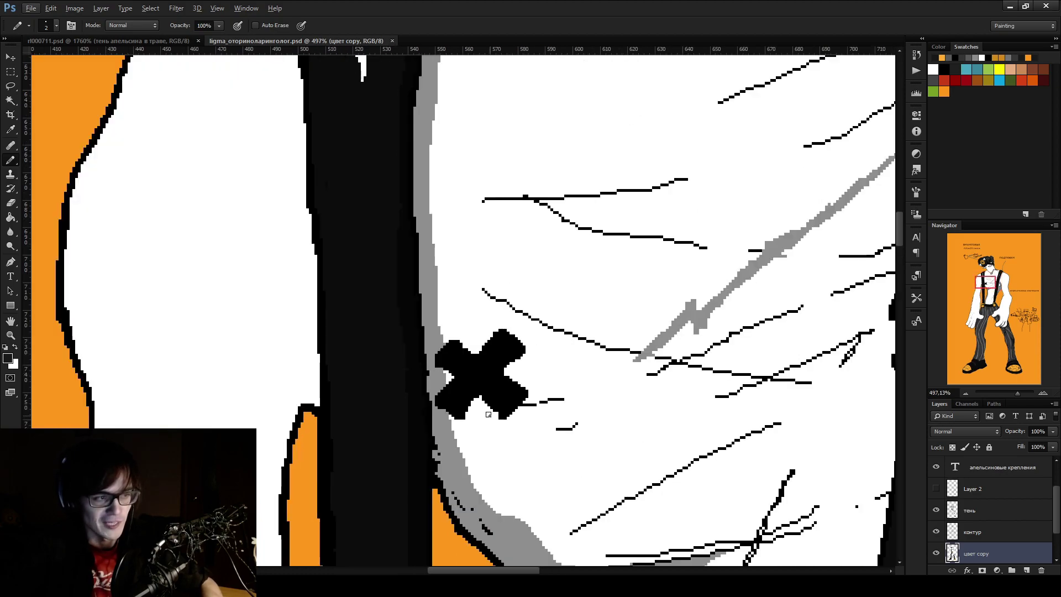
{"action": "left_click", "coordinate": [1022, 510]}
{"action": "key", "text": "e"}
{"action": "scroll", "coordinate": [432, 369], "scroll_direction": "up", "scroll_amount": 5}
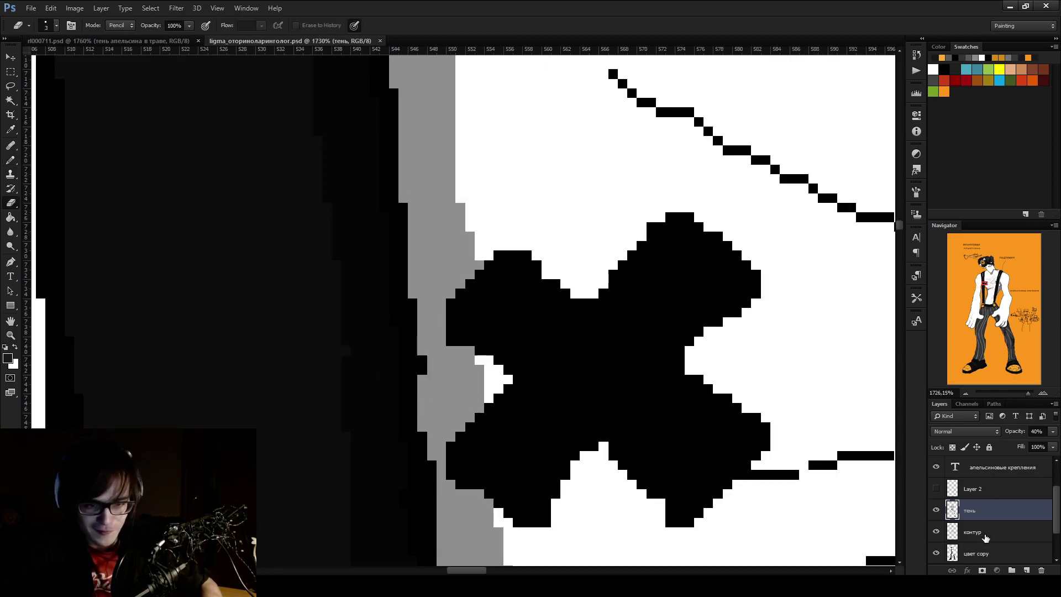
{"action": "left_click", "coordinate": [981, 553]}
{"action": "left_click", "coordinate": [936, 553], "text": "alt"}
{"action": "left_click", "coordinate": [936, 553], "text": "alt"}
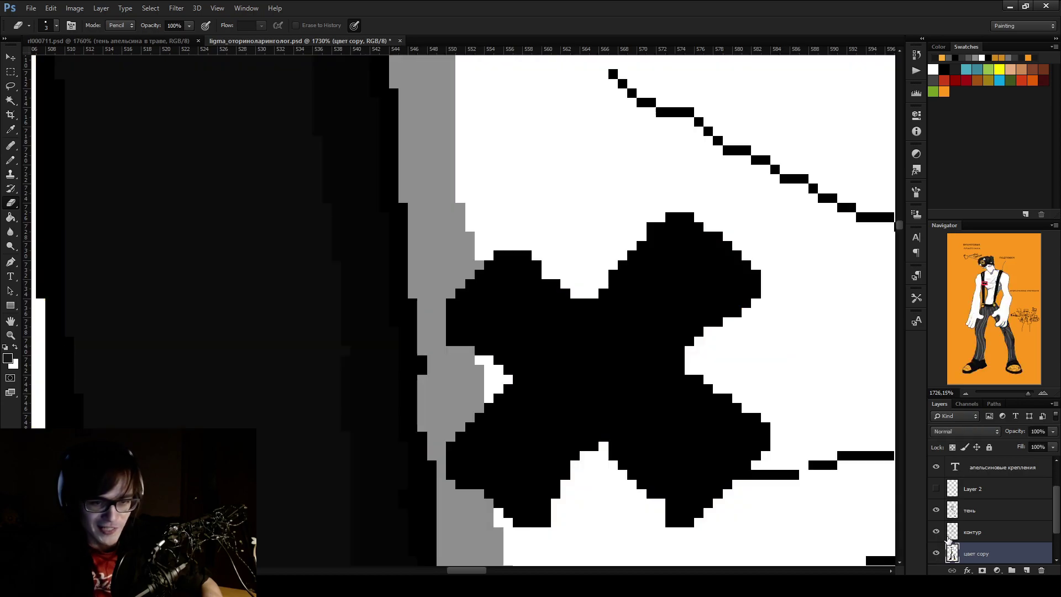
{"action": "left_click", "coordinate": [974, 535]}
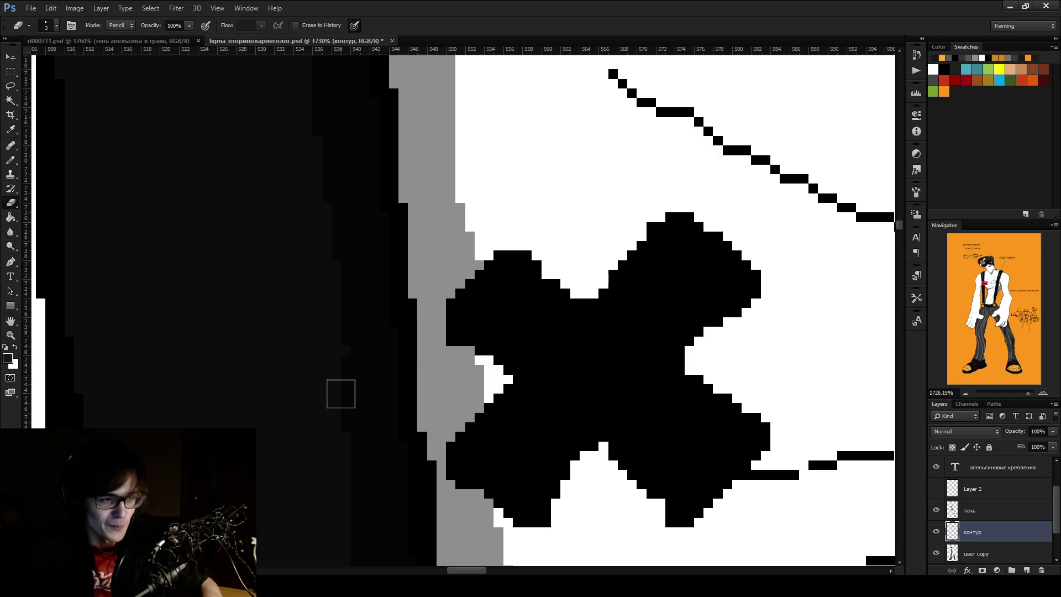
Try erasing the stray outline specks along the suspender just below the chest X with a 1-pixel eraser
{"action": "scroll", "coordinate": [476, 442], "scroll_direction": "down", "scroll_amount": 3}
{"action": "scroll", "coordinate": [477, 439], "scroll_direction": "down", "scroll_amount": 1}
{"action": "mouse_move", "coordinate": [476, 439]}
{"action": "left_mouse_down"}
{"action": "mouse_move", "coordinate": [467, 378]}
{"action": "mouse_move", "coordinate": [465, 436]}
{"action": "left_mouse_up"}
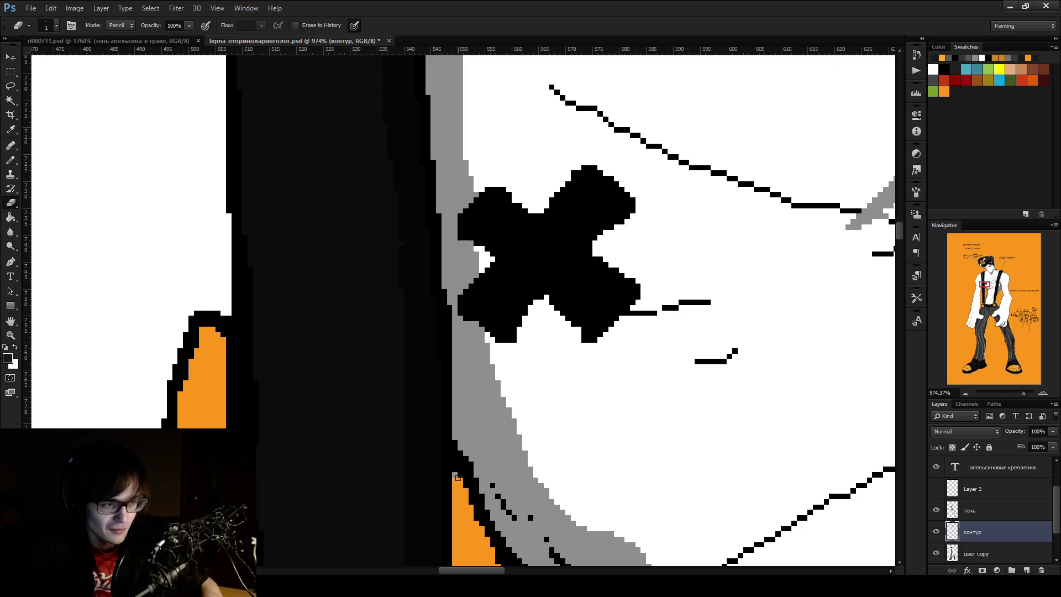
{"action": "key", "text": "ctrl+z"}
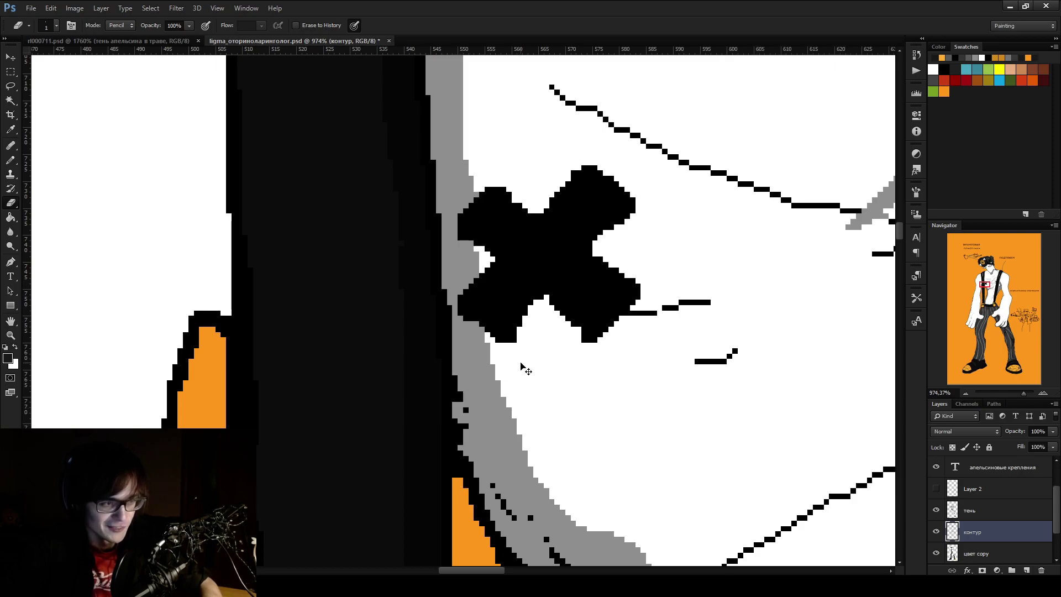
Load the цвет copy layer's pixels as a selection and make that layer active
{"action": "scroll", "coordinate": [522, 365], "scroll_direction": "down", "scroll_amount": 10}
{"action": "scroll", "coordinate": [641, 383], "scroll_direction": "up", "scroll_amount": 3}
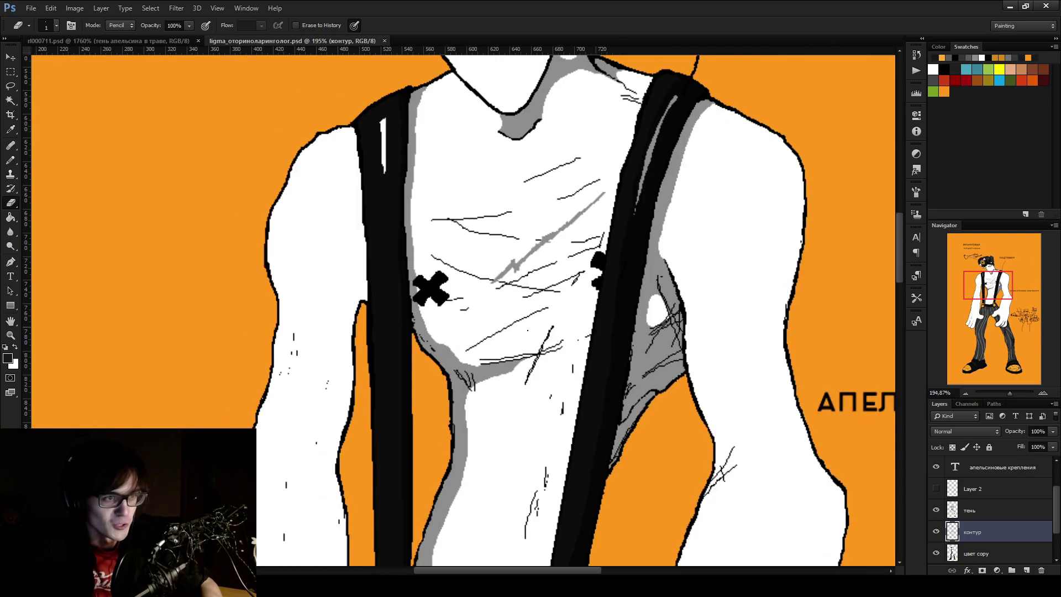
{"action": "scroll", "coordinate": [641, 383], "scroll_direction": "down", "scroll_amount": 3}
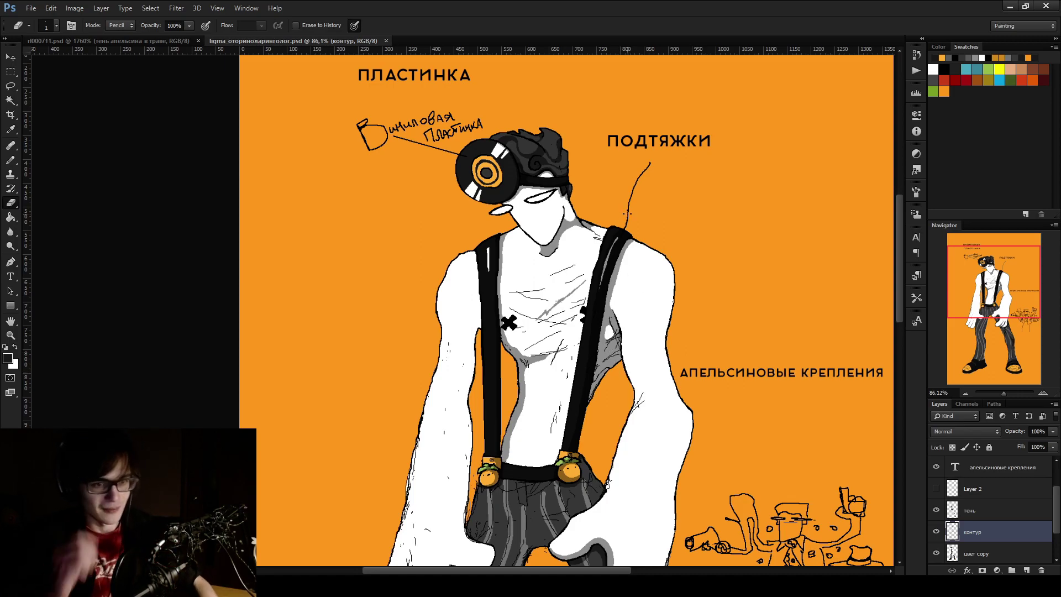
{"action": "scroll", "coordinate": [612, 213], "scroll_direction": "down", "scroll_amount": 5}
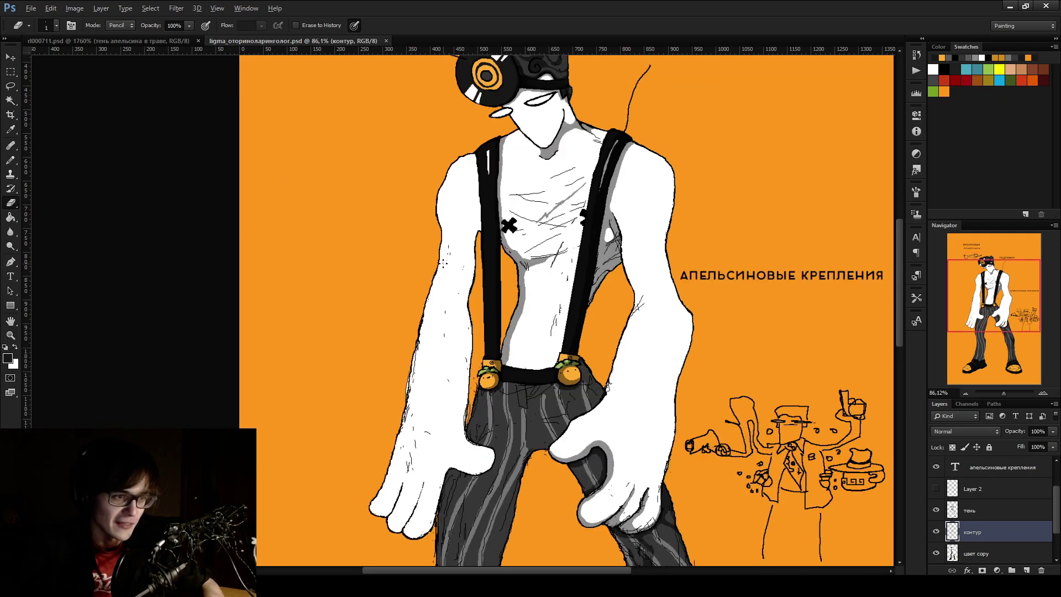
{"action": "scroll", "coordinate": [536, 411], "scroll_direction": "up", "scroll_amount": 6}
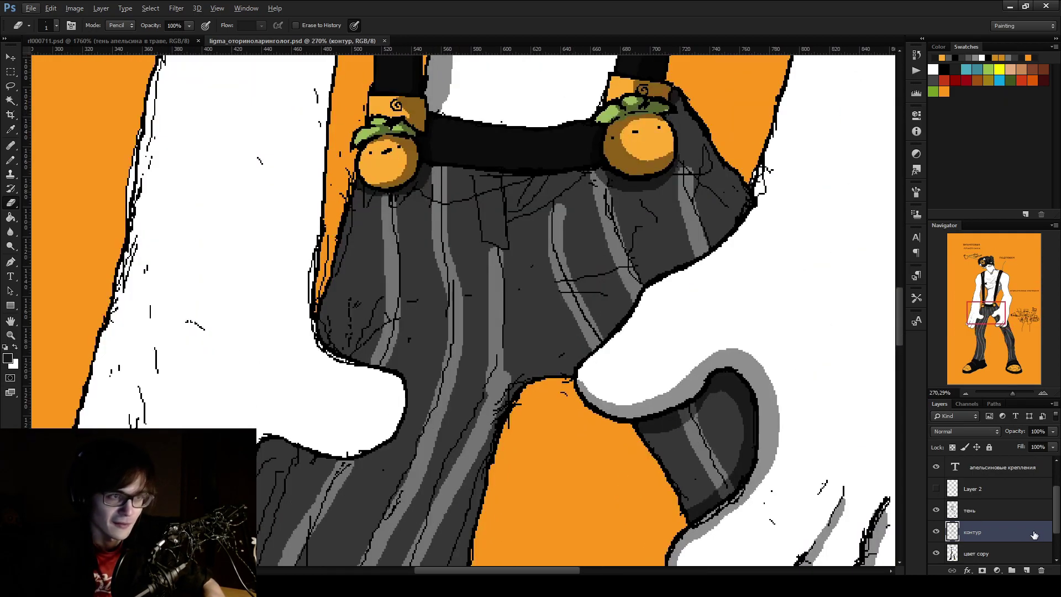
{"action": "left_click", "coordinate": [953, 553], "text": "ctrl"}
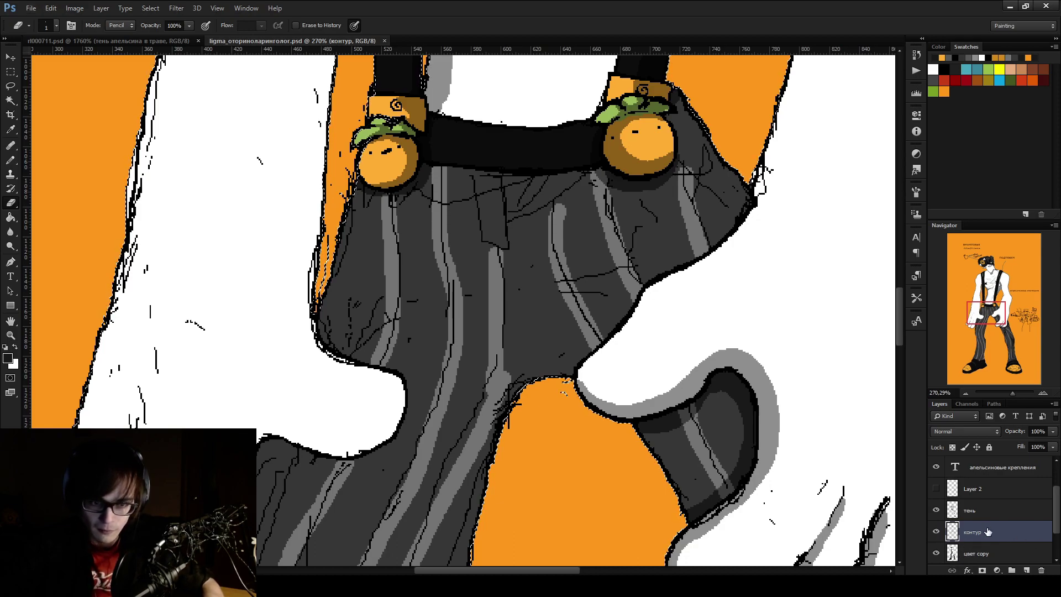
{"action": "left_click", "coordinate": [1006, 554]}
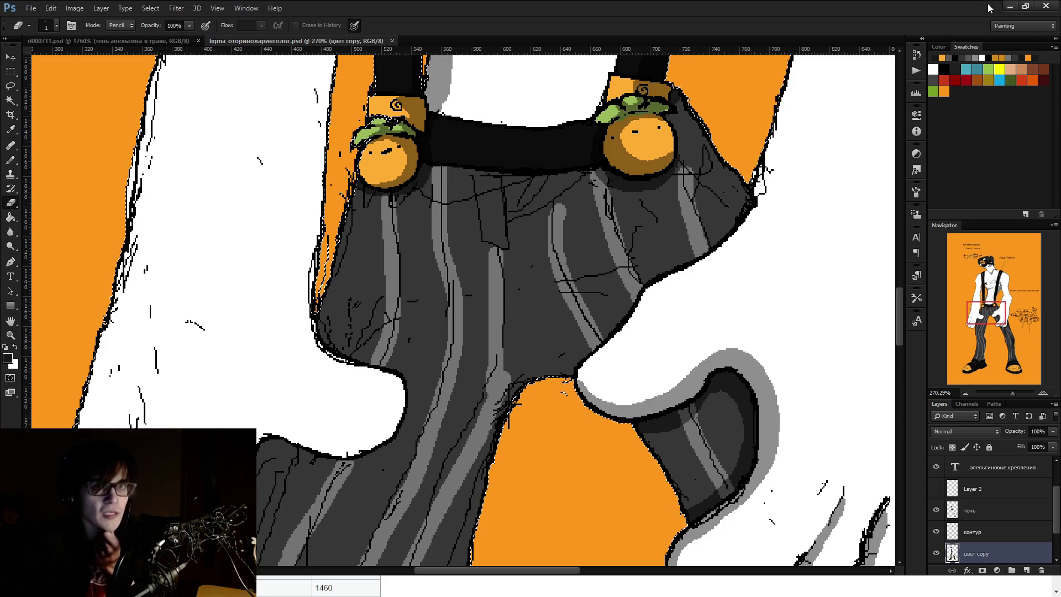
Switch to the browser's Wikipedia article "Наибольшее известное простое число" and preview the Mersenne numbers link in its История section
{"action": "left_click", "coordinate": [1009, 6]}
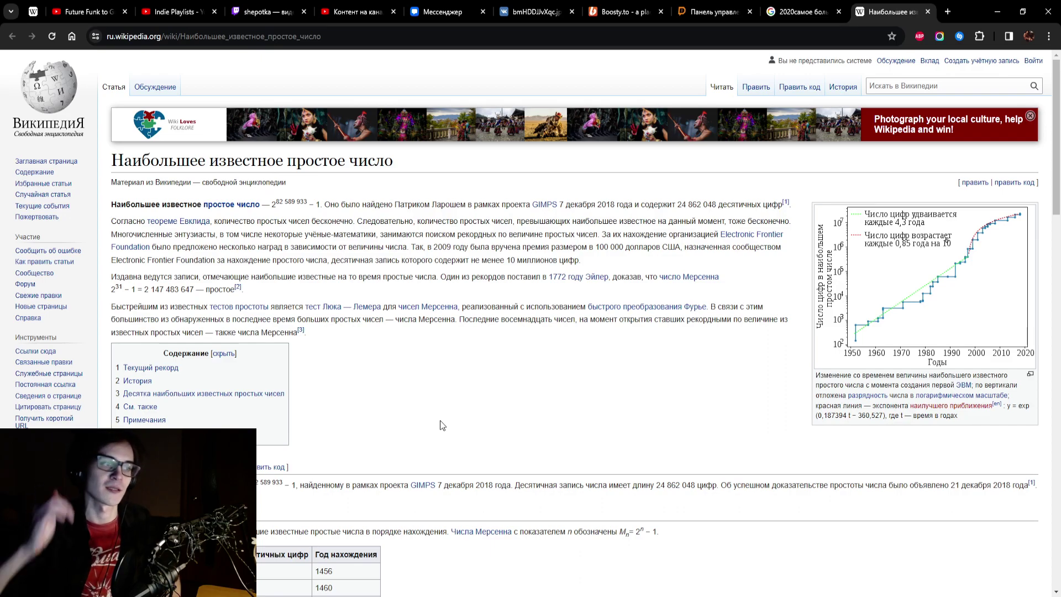
{"action": "scroll", "coordinate": [481, 430], "scroll_direction": "down", "scroll_amount": 5}
{"action": "scroll", "coordinate": [486, 398], "scroll_direction": "down", "scroll_amount": 4}
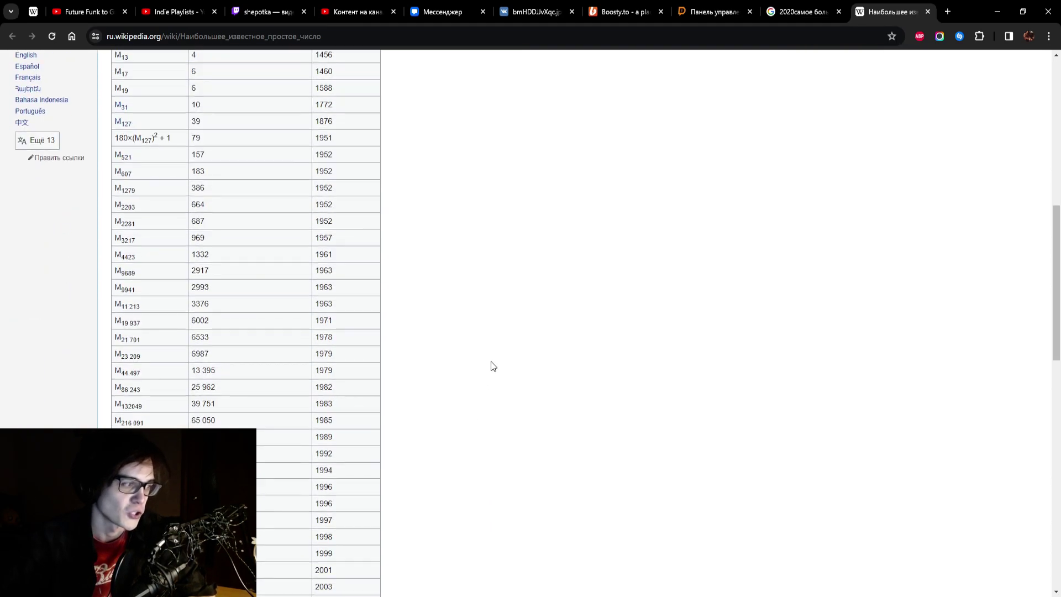
{"action": "scroll", "coordinate": [497, 363], "scroll_direction": "up", "scroll_amount": 6}
{"action": "mouse_move", "coordinate": [497, 363]}
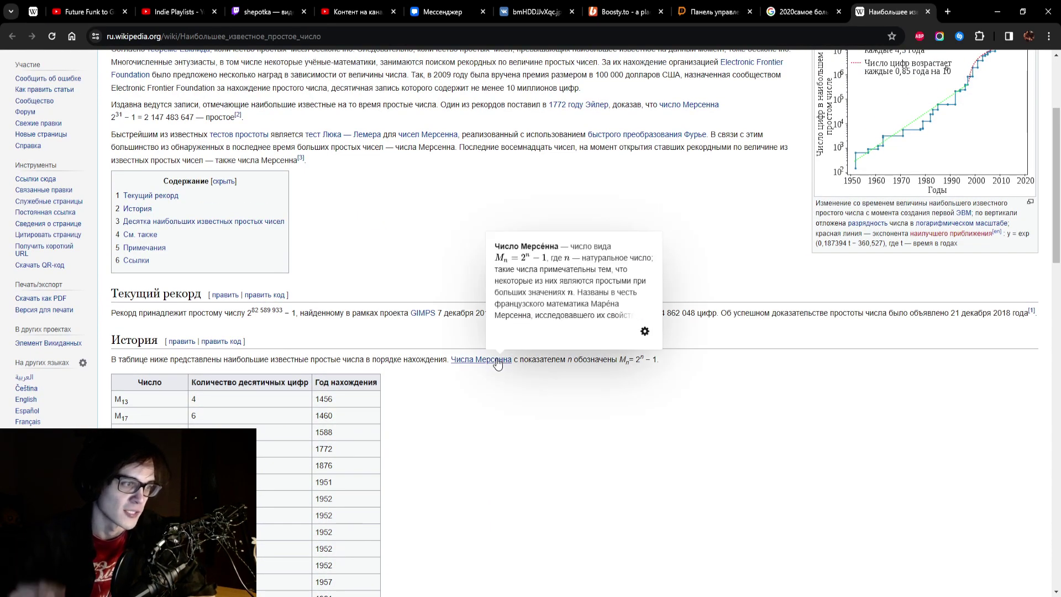
Examine the end of the record primes table and highlight the last row's discovery year and digit count
{"action": "scroll", "coordinate": [486, 354], "scroll_direction": "down", "scroll_amount": 16}
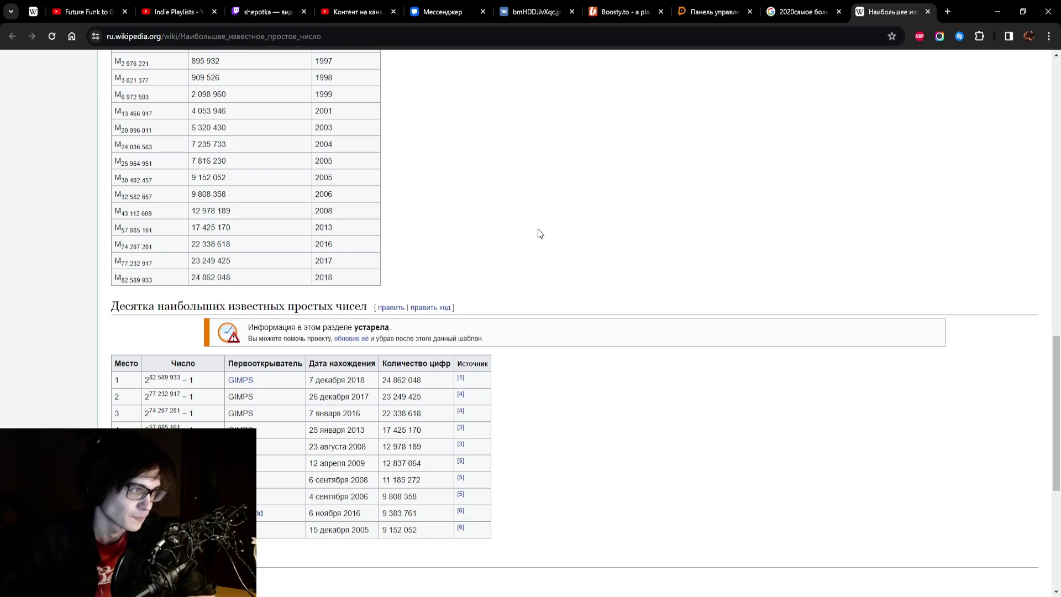
{"action": "scroll", "coordinate": [535, 239], "scroll_direction": "down", "scroll_amount": 1}
{"action": "left_click_drag", "start_coordinate": [333, 220], "coordinate": [312, 220]}
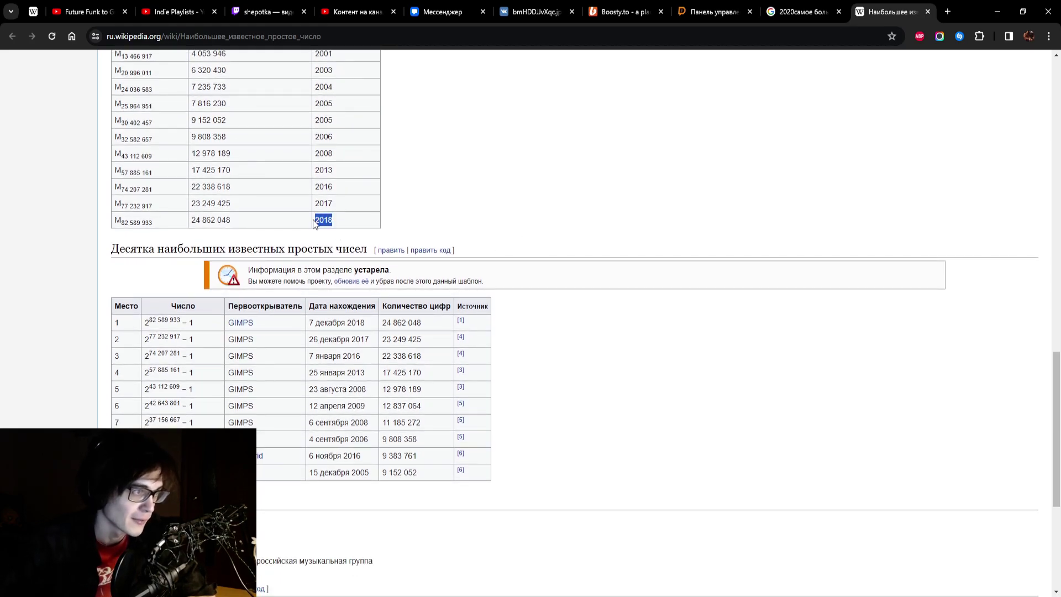
{"action": "left_click_drag", "start_coordinate": [247, 220], "coordinate": [192, 220]}
{"action": "left_click", "coordinate": [194, 221]}
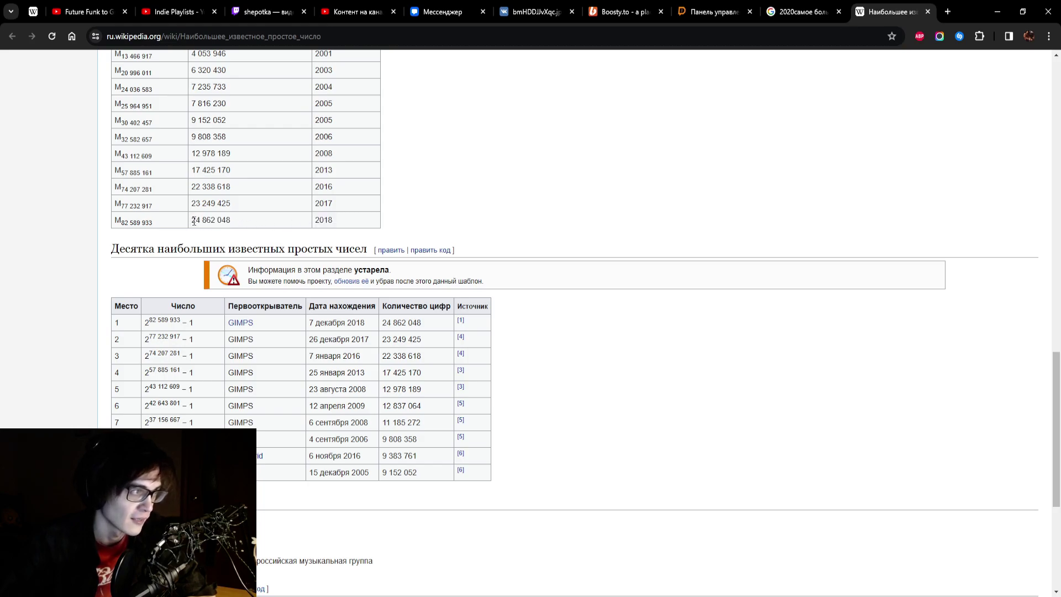
Highlight the final digits of the digit count and the discovery year in the record table's last row
{"action": "left_click_drag", "start_coordinate": [202, 220], "coordinate": [215, 220]}
{"action": "left_click", "coordinate": [215, 220]}
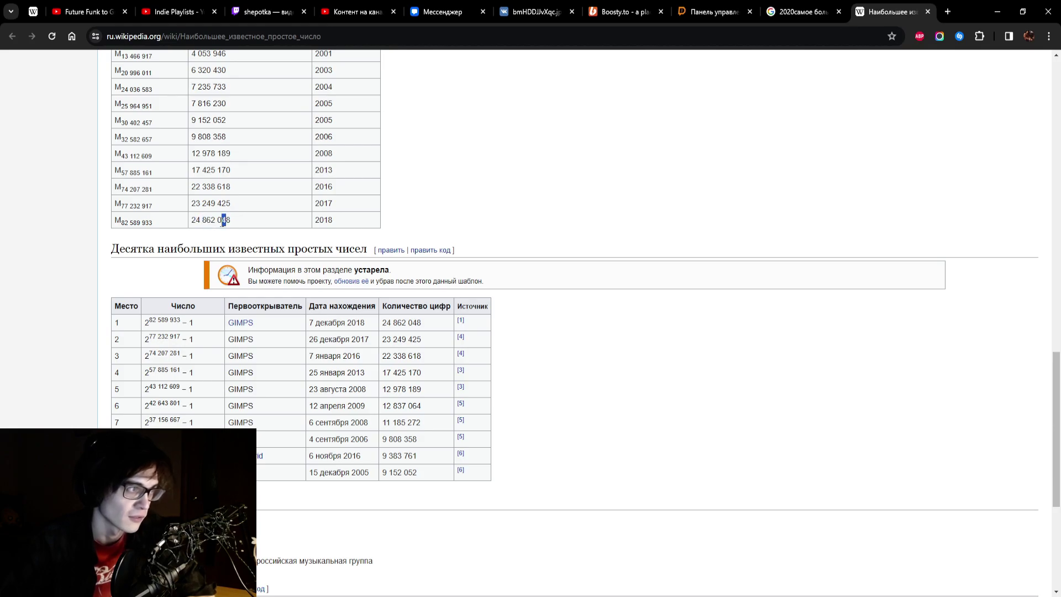
{"action": "left_click_drag", "start_coordinate": [202, 220], "coordinate": [215, 220]}
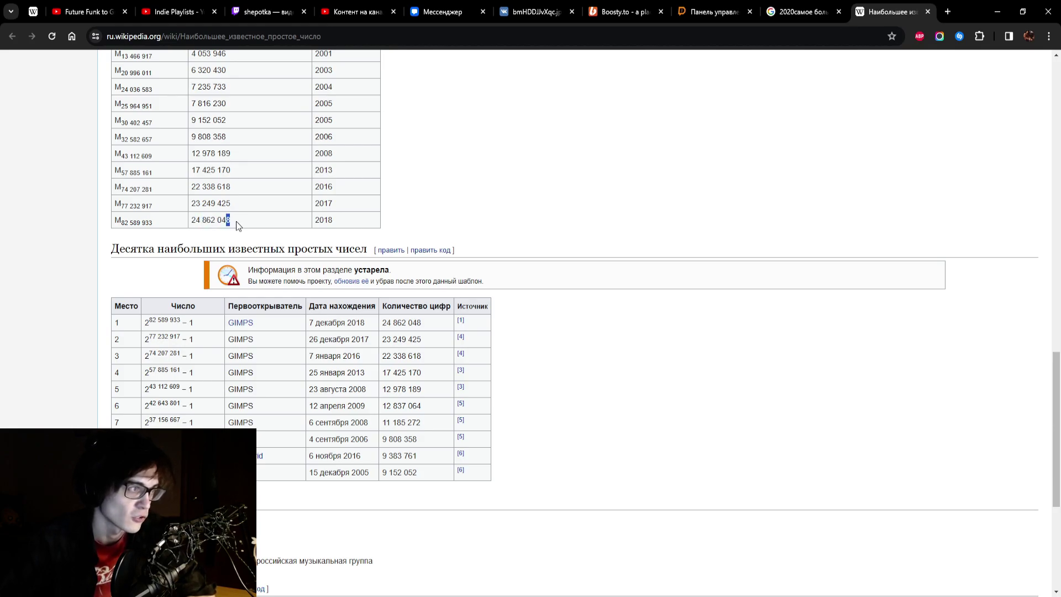
{"action": "left_click", "coordinate": [266, 223]}
{"action": "double_click", "coordinate": [334, 223]}
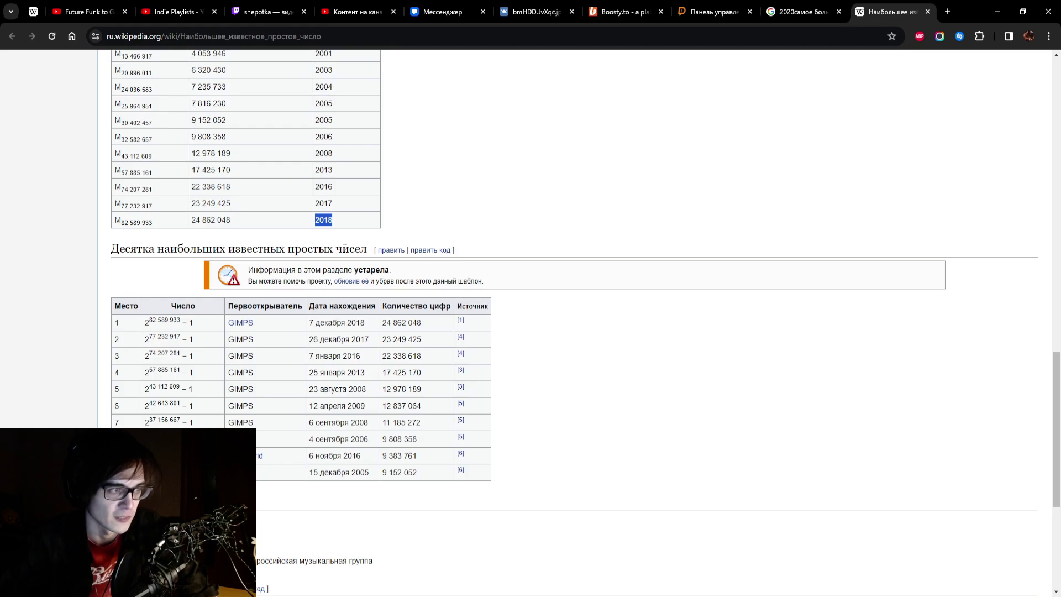
Look through the rest of the article and open its fuller English version, "Largest known prime number"
{"action": "scroll", "coordinate": [583, 279], "scroll_direction": "up", "scroll_amount": 5}
{"action": "scroll", "coordinate": [610, 294], "scroll_direction": "down", "scroll_amount": 6}
{"action": "scroll", "coordinate": [602, 331], "scroll_direction": "down", "scroll_amount": 4}
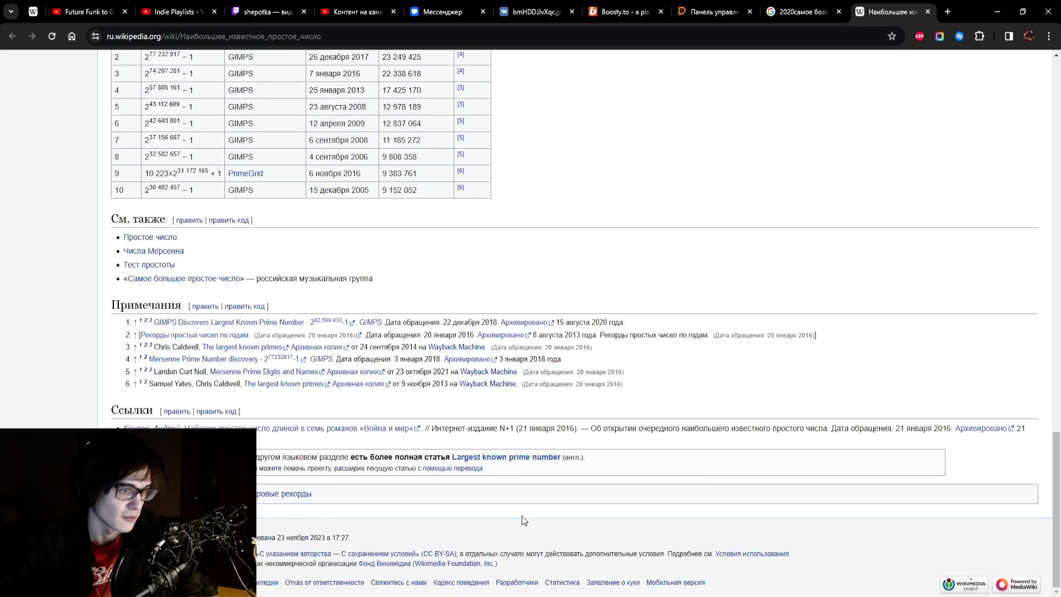
{"action": "scroll", "coordinate": [662, 371], "scroll_direction": "up", "scroll_amount": 20}
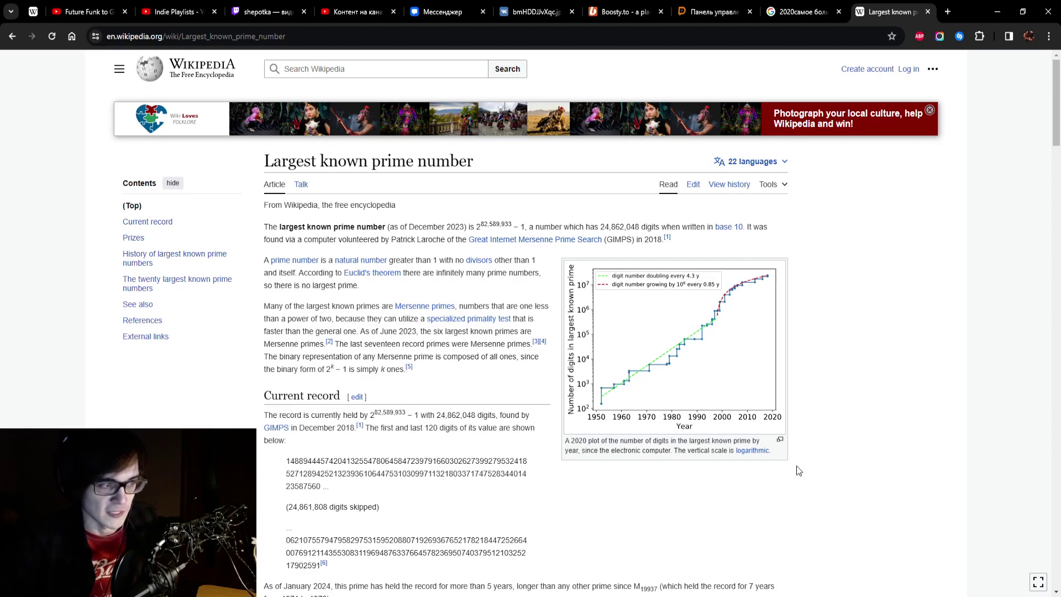
Examine the English article's record history and top-twenty tables, return to the Russian article, and switch back to Photoshop
{"action": "scroll", "coordinate": [799, 474], "scroll_direction": "down", "scroll_amount": 18}
{"action": "scroll", "coordinate": [765, 453], "scroll_direction": "up", "scroll_amount": 3}
{"action": "scroll", "coordinate": [766, 452], "scroll_direction": "down", "scroll_amount": 20}
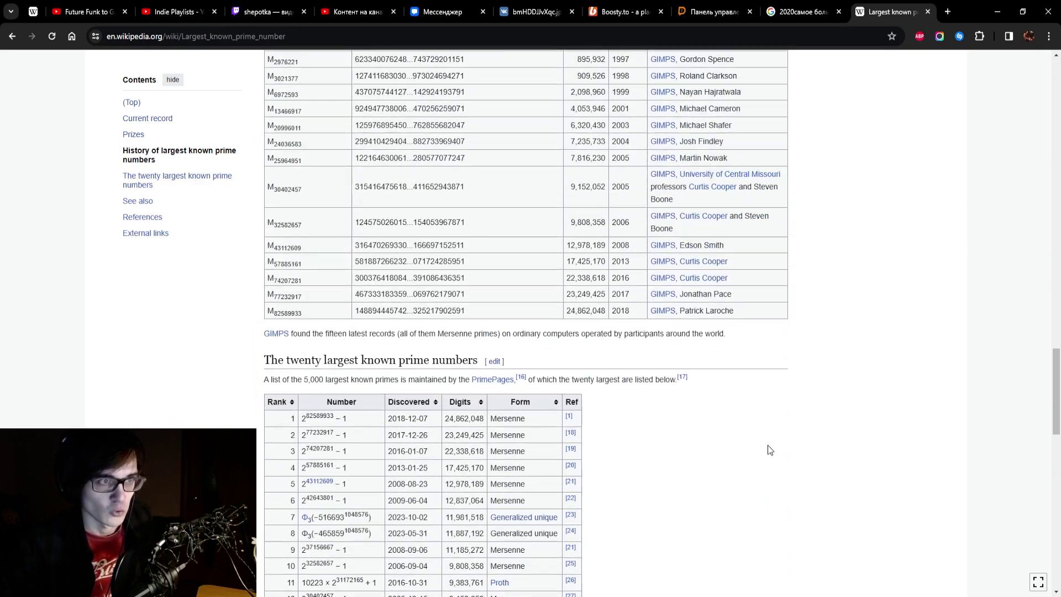
{"action": "scroll", "coordinate": [767, 450], "scroll_direction": "up", "scroll_amount": 3}
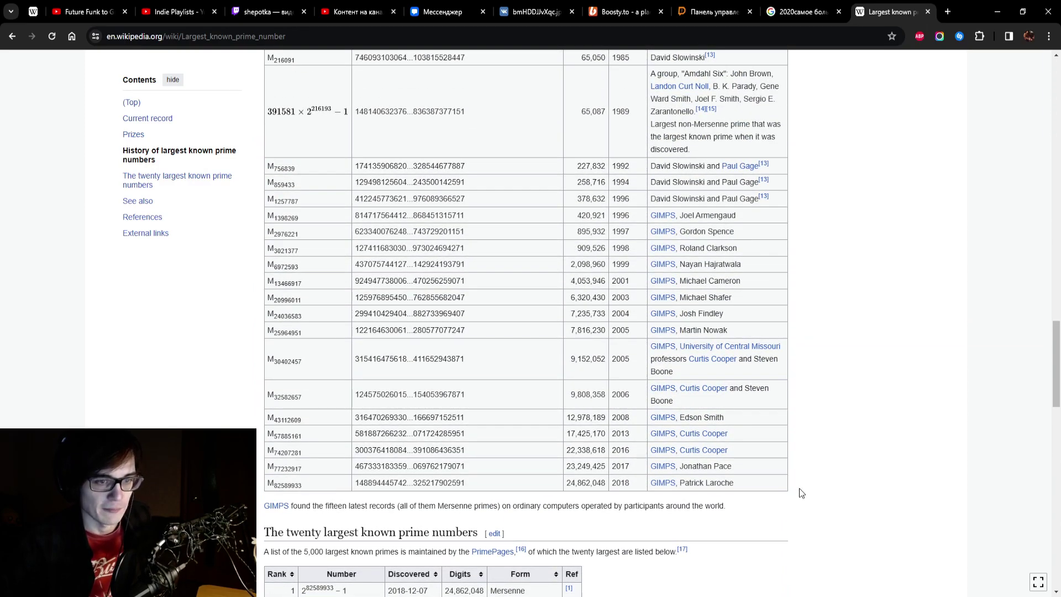
{"action": "scroll", "coordinate": [819, 449], "scroll_direction": "up", "scroll_amount": 20}
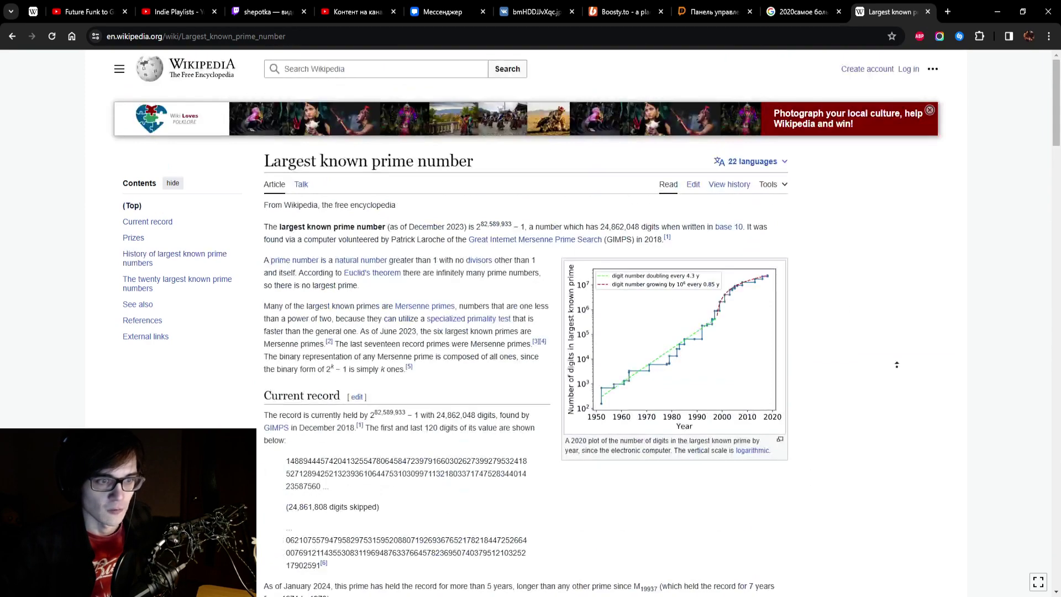
{"action": "left_click", "coordinate": [11, 36]}
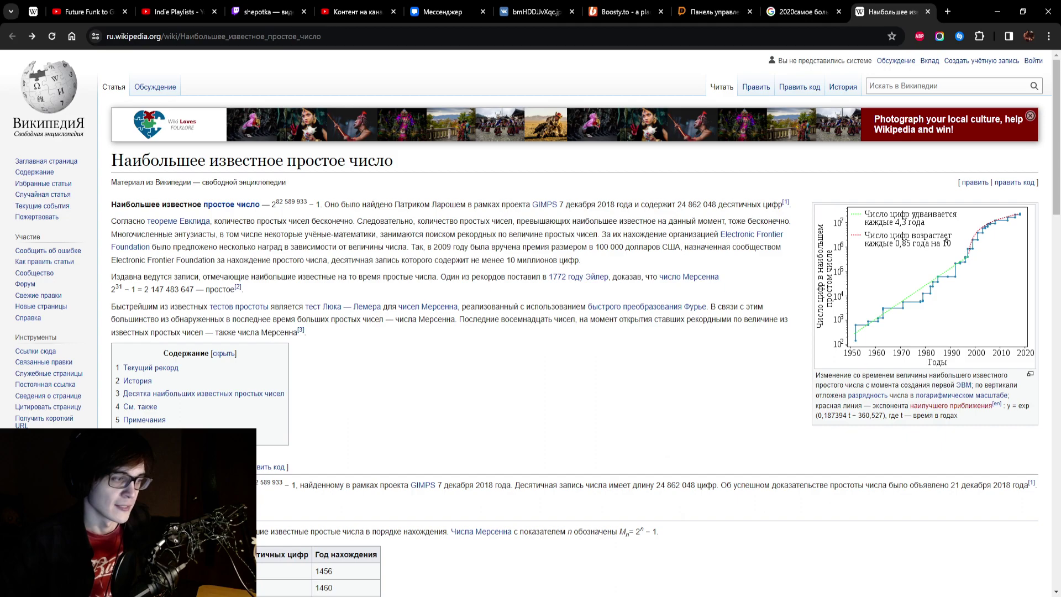
{"action": "key", "text": "alt+Tab"}
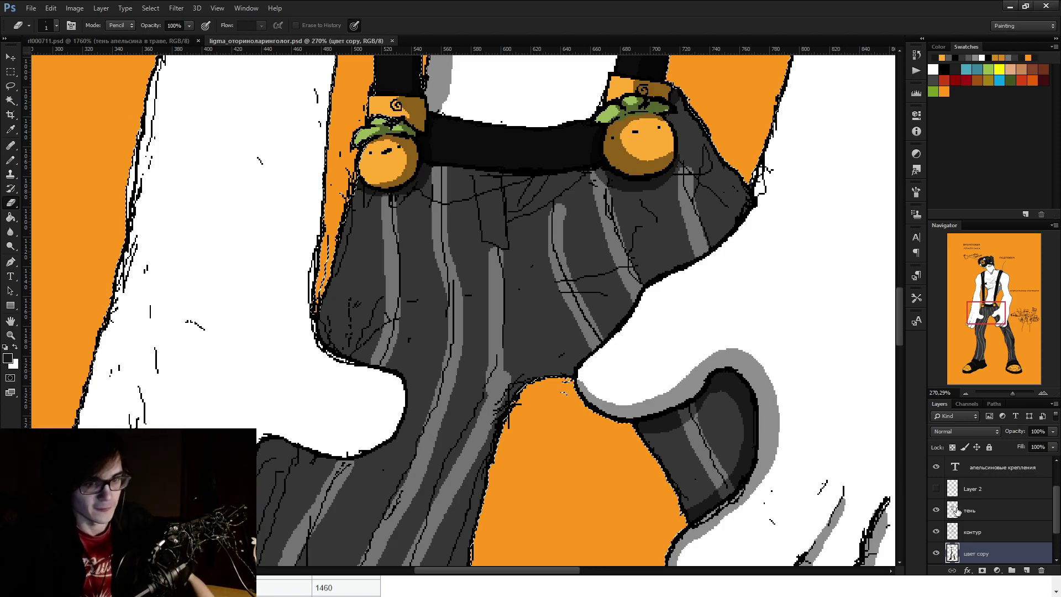
Try freehand black pencil strokes across the trousers and hands on the контур layer, undoing them
{"action": "left_click", "coordinate": [998, 533]}
{"action": "left_click", "coordinate": [999, 508]}
{"action": "key", "text": "b"}
{"action": "left_click_drag", "start_coordinate": [431, 331], "coordinate": [630, 271]}
{"action": "mouse_move", "coordinate": [119, 350]}
{"action": "left_mouse_down"}
{"action": "mouse_move", "coordinate": [779, 209]}
{"action": "mouse_move", "coordinate": [199, 428]}
{"action": "left_mouse_up"}
{"action": "left_click_drag", "start_coordinate": [596, 359], "coordinate": [896, 279]}
{"action": "key", "text": "ctrl+alt+z"}
{"action": "key", "text": "ctrl+alt+z"}
{"action": "key", "text": "ctrl+alt+z"}
{"action": "key", "text": "ctrl+alt+z"}
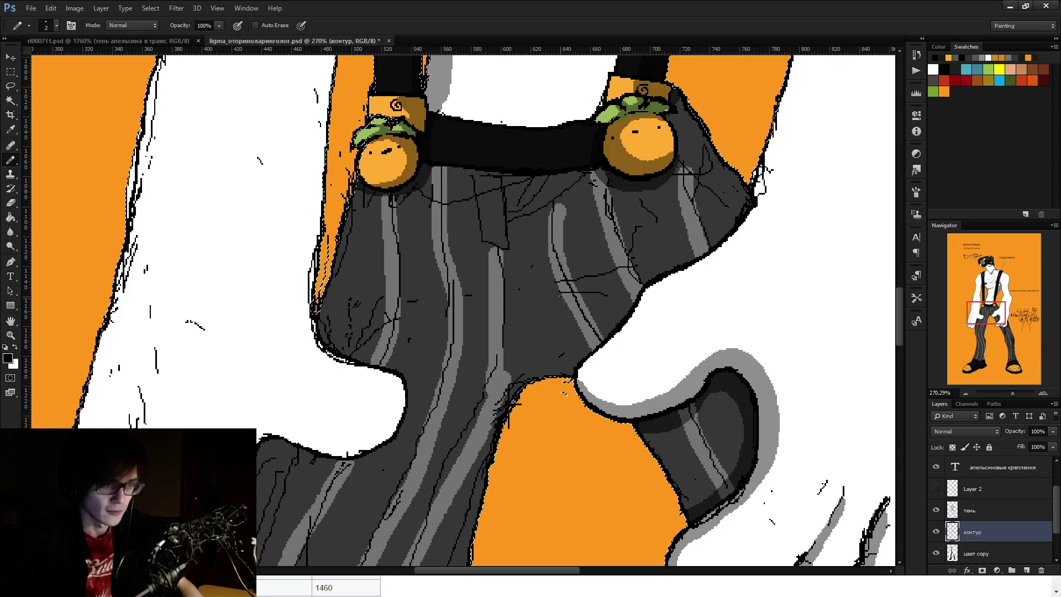
{"action": "mouse_move", "coordinate": [504, 352]}
{"action": "left_mouse_down"}
{"action": "mouse_move", "coordinate": [474, 339]}
{"action": "mouse_move", "coordinate": [552, 332]}
{"action": "mouse_move", "coordinate": [237, 386]}
{"action": "left_mouse_up"}
{"action": "key", "text": "ctrl+alt+z"}
{"action": "key", "text": "ctrl+alt+z"}
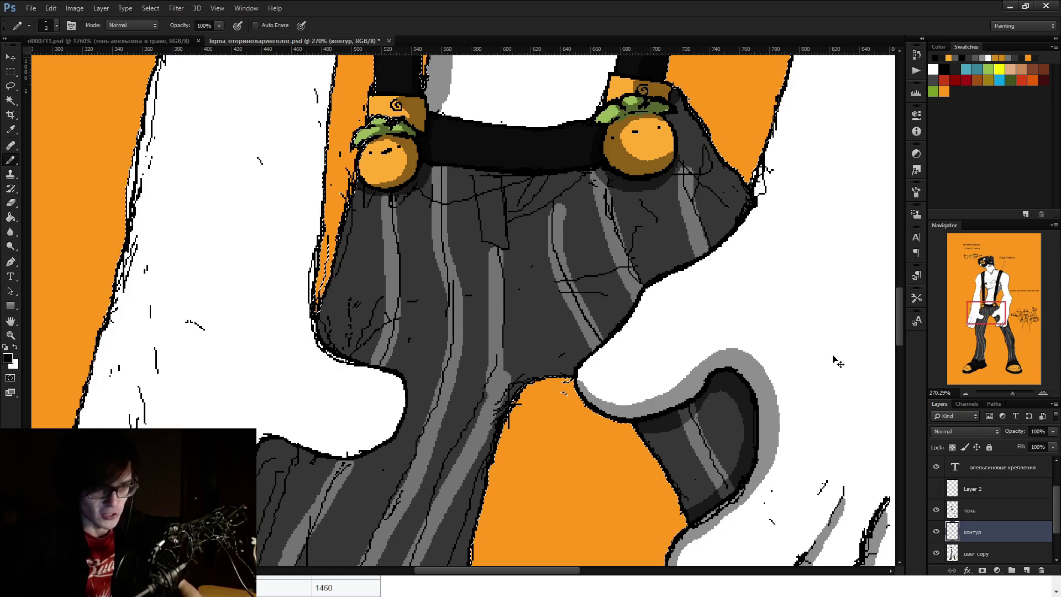
Make the тень layer active and enlarge the pencil to 12 pixels
{"action": "left_click", "coordinate": [1013, 498]}
{"action": "left_click", "coordinate": [1007, 511]}
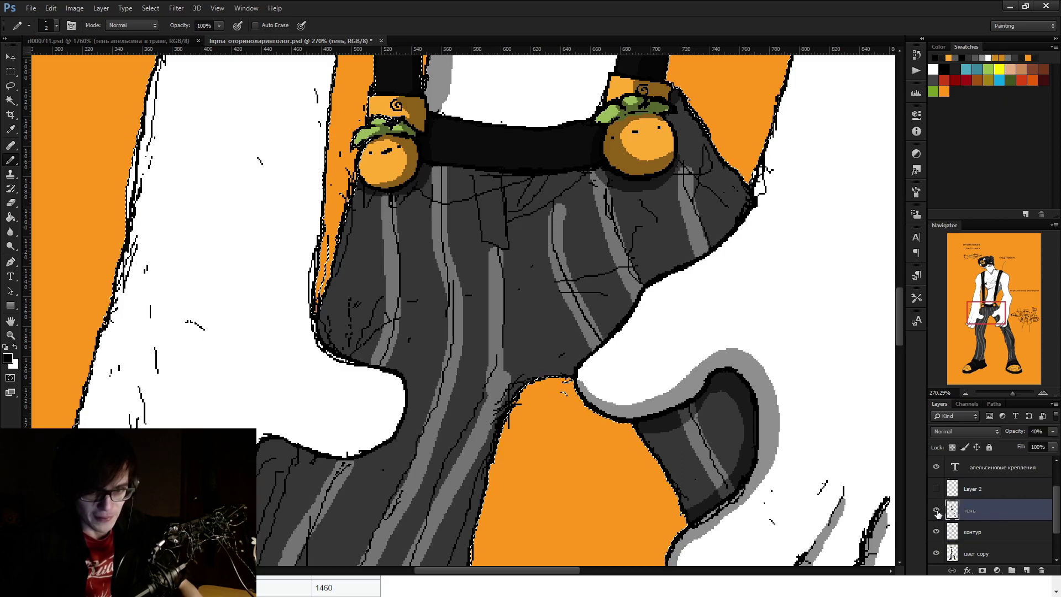
{"action": "key", "text": "bracketright"}
{"action": "key", "text": "bracketright"}
{"action": "key", "text": "bracketright"}
{"action": "key", "text": "bracketright"}
{"action": "key", "text": "bracketright"}
{"action": "key", "text": "bracketright"}
{"action": "key", "text": "bracketright"}
{"action": "key", "text": "bracketright"}
{"action": "key", "text": "bracketright"}
{"action": "key", "text": "bracketright"}
Try shading the trousers around the crotch with broad pencil strokes on the тень layer, undoing the attempts
{"action": "left_click_drag", "start_coordinate": [482, 318], "coordinate": [593, 368]}
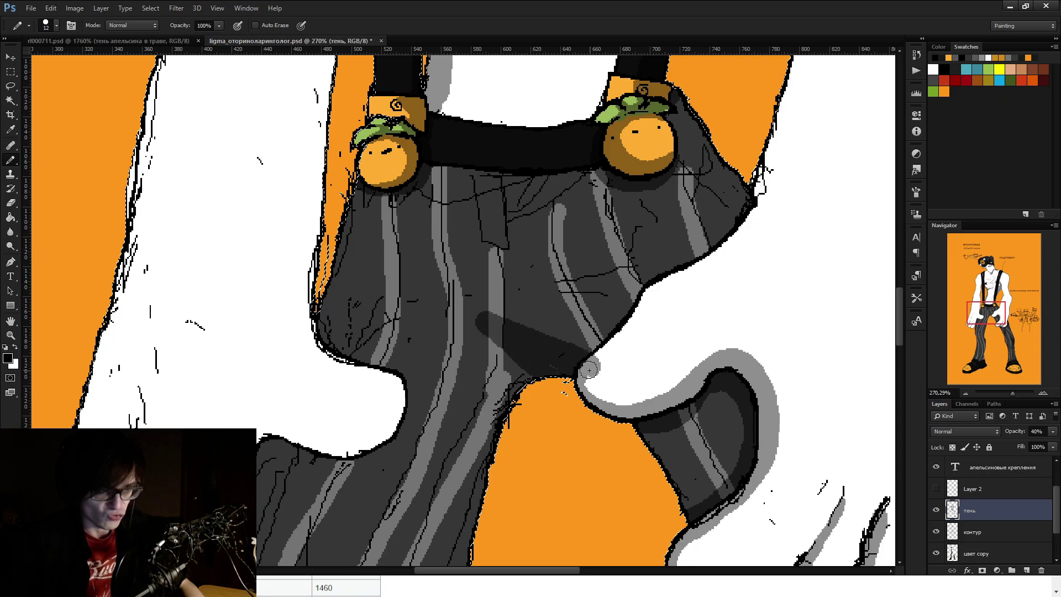
{"action": "left_click_drag", "start_coordinate": [458, 305], "coordinate": [522, 353]}
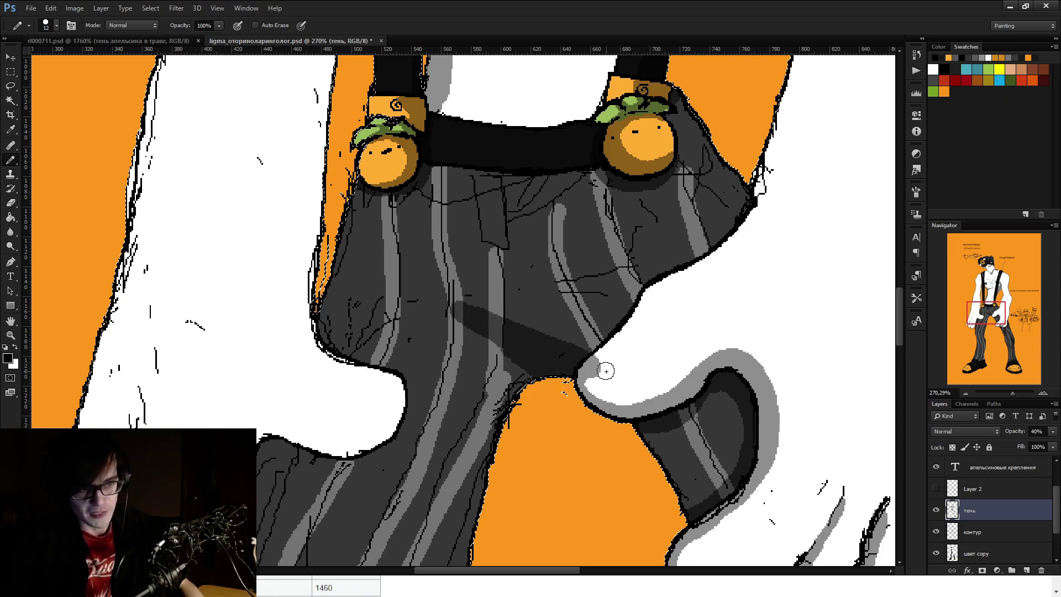
{"action": "mouse_move", "coordinate": [503, 317]}
{"action": "left_mouse_down"}
{"action": "mouse_move", "coordinate": [403, 265]}
{"action": "mouse_move", "coordinate": [520, 288]}
{"action": "mouse_move", "coordinate": [504, 255]}
{"action": "left_mouse_up"}
{"action": "key", "text": "ctrl+z"}
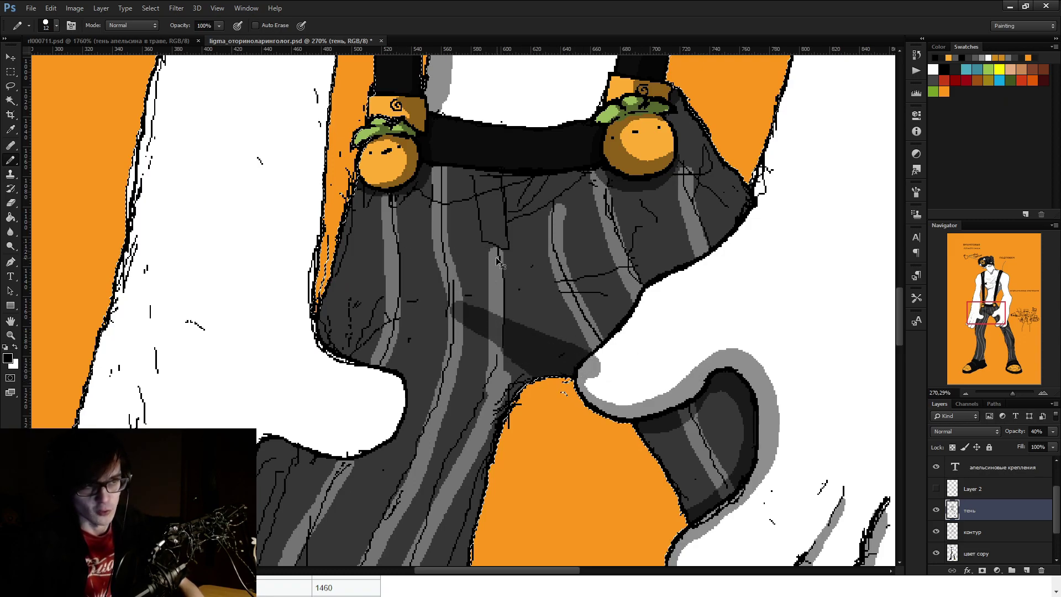
{"action": "key", "text": "ctrl+alt+z"}
{"action": "key", "text": "ctrl+alt+z"}
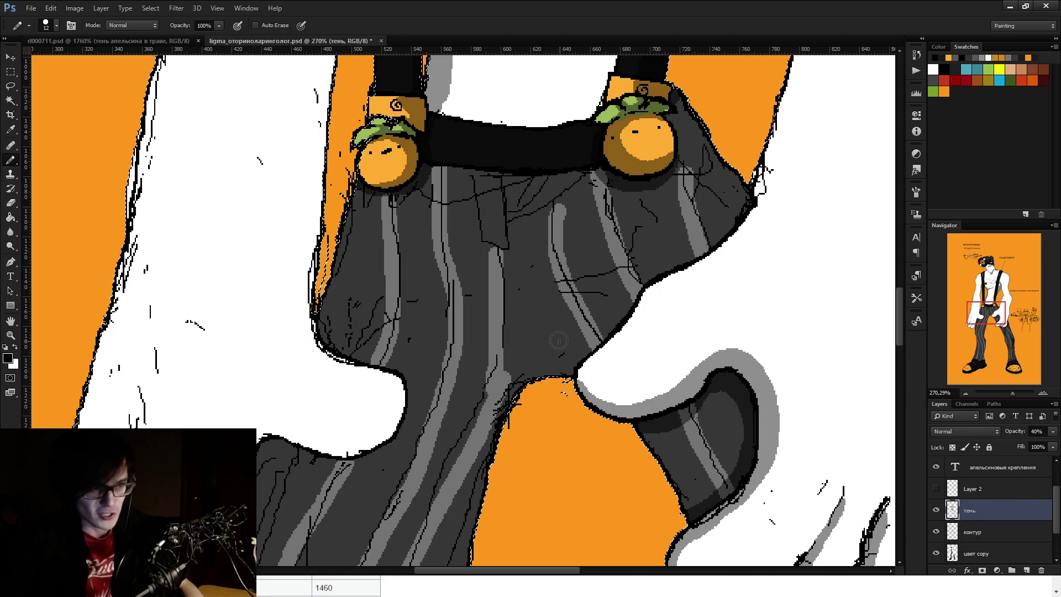
{"action": "mouse_move", "coordinate": [560, 354]}
{"action": "left_mouse_down"}
{"action": "mouse_move", "coordinate": [568, 375]}
{"action": "mouse_move", "coordinate": [590, 339]}
{"action": "mouse_move", "coordinate": [553, 367]}
{"action": "mouse_move", "coordinate": [569, 348]}
{"action": "mouse_move", "coordinate": [458, 279]}
{"action": "mouse_move", "coordinate": [545, 357]}
{"action": "mouse_move", "coordinate": [501, 406]}
{"action": "mouse_move", "coordinate": [459, 398]}
{"action": "mouse_move", "coordinate": [459, 309]}
{"action": "mouse_move", "coordinate": [481, 401]}
{"action": "mouse_move", "coordinate": [521, 438]}
{"action": "left_mouse_up"}
{"action": "scroll", "coordinate": [500, 354], "scroll_direction": "down", "scroll_amount": 3}
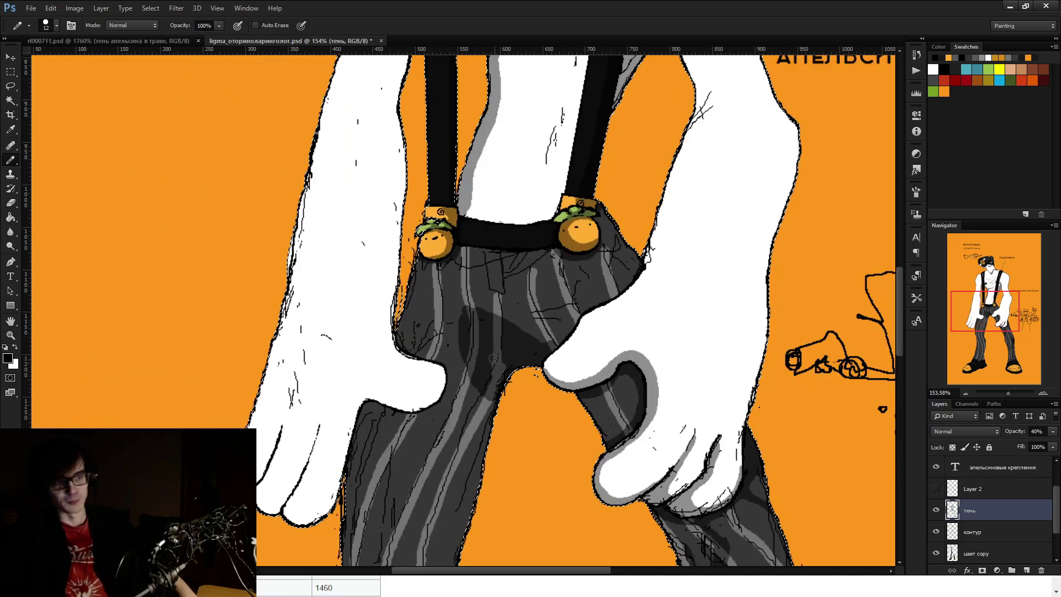
{"action": "scroll", "coordinate": [494, 360], "scroll_direction": "down", "scroll_amount": 3}
{"action": "scroll", "coordinate": [498, 364], "scroll_direction": "up", "scroll_amount": 4}
{"action": "key", "text": "ctrl+z"}
Try a thick pencil stroke along the trousers' hip edge on the контур layer and undo it
{"action": "key", "text": "alt+["}
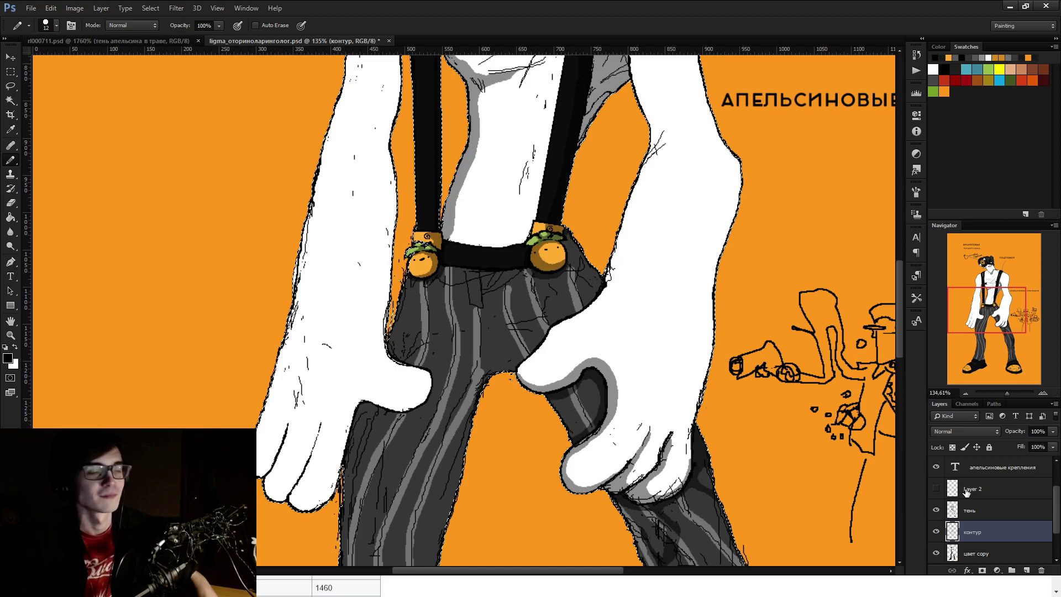
{"action": "scroll", "coordinate": [558, 273], "scroll_direction": "up", "scroll_amount": 3}
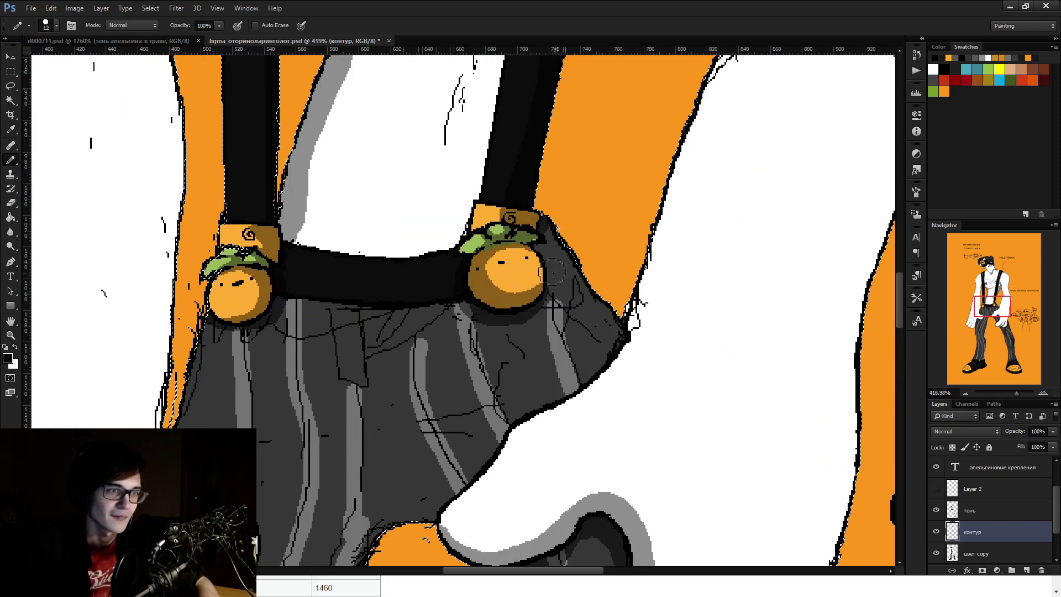
{"action": "scroll", "coordinate": [558, 274], "scroll_direction": "up", "scroll_amount": 2}
{"action": "mouse_move", "coordinate": [555, 216]}
{"action": "left_mouse_down"}
{"action": "mouse_move", "coordinate": [539, 223]}
{"action": "mouse_move", "coordinate": [547, 236]}
{"action": "mouse_move", "coordinate": [635, 309]}
{"action": "left_mouse_up"}
{"action": "key", "text": "ctrl+z"}
Hide the selection edges and shade the hip beside the orange fastener on the тень layer, erasing the shadow spilling onto its leaves
{"action": "left_click", "coordinate": [639, 319], "text": "ctrl"}
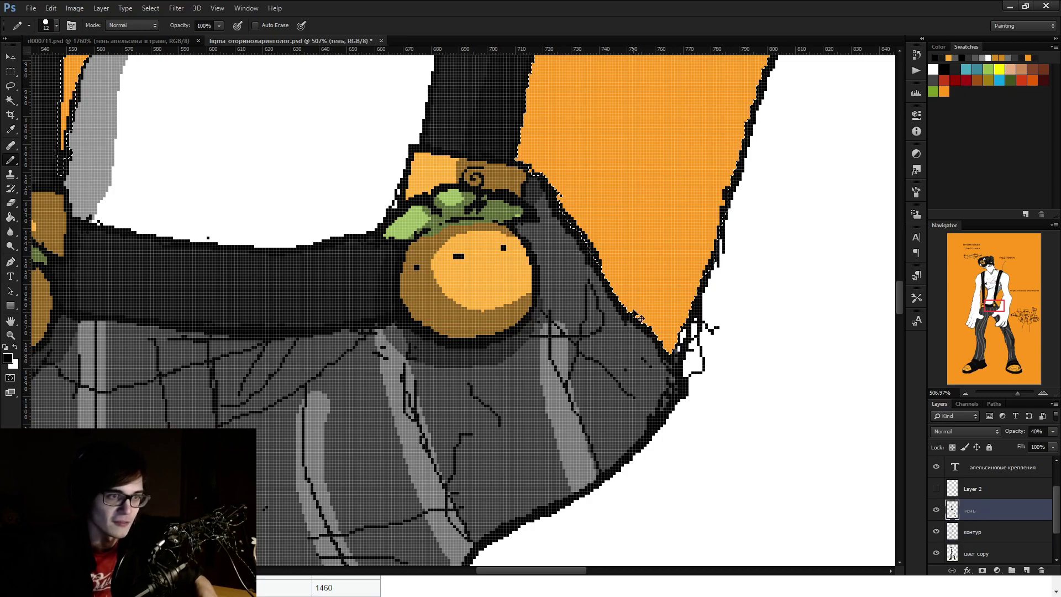
{"action": "key", "text": "ctrl+h"}
{"action": "mouse_move", "coordinate": [553, 193]}
{"action": "left_mouse_down"}
{"action": "mouse_move", "coordinate": [542, 182]}
{"action": "mouse_move", "coordinate": [558, 266]}
{"action": "mouse_move", "coordinate": [530, 235]}
{"action": "mouse_move", "coordinate": [525, 202]}
{"action": "left_mouse_up"}
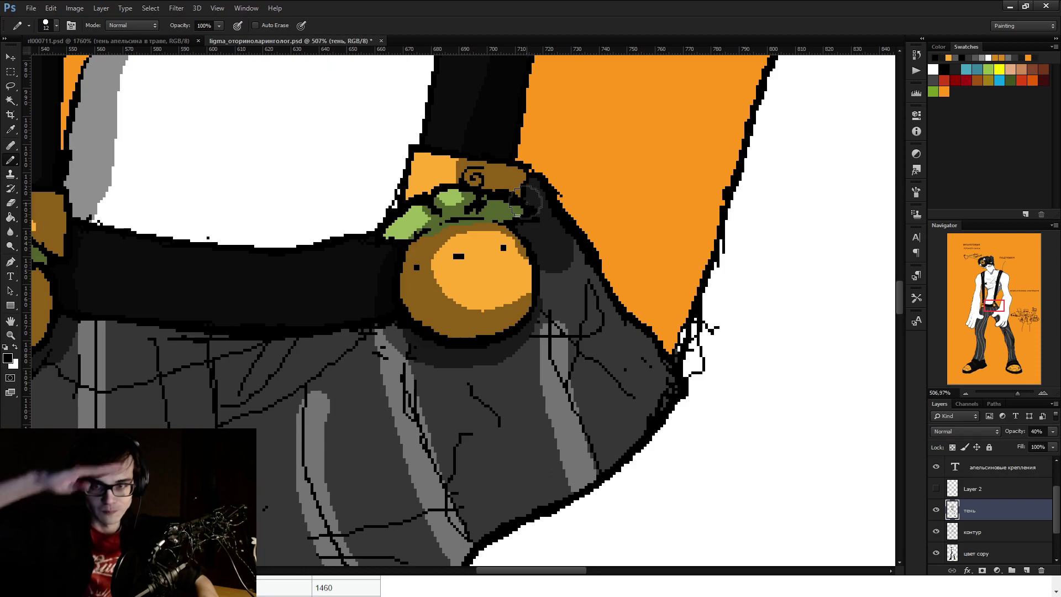
{"action": "key", "text": "e"}
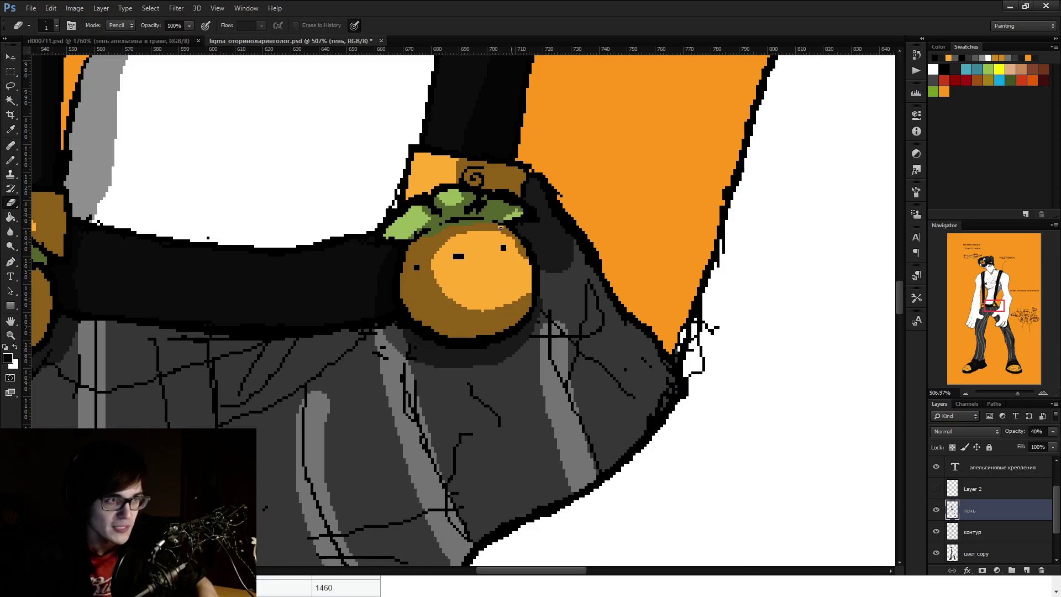
Extend the shadow on the тень layer over the hip fabric below the orange fastener, down to the hand's outline
{"action": "key", "text": "b"}
{"action": "mouse_move", "coordinate": [578, 246]}
{"action": "left_mouse_down"}
{"action": "mouse_move", "coordinate": [569, 310]}
{"action": "mouse_move", "coordinate": [613, 364]}
{"action": "mouse_move", "coordinate": [596, 300]}
{"action": "mouse_move", "coordinate": [647, 387]}
{"action": "mouse_move", "coordinate": [641, 409]}
{"action": "mouse_move", "coordinate": [581, 387]}
{"action": "mouse_move", "coordinate": [551, 409]}
{"action": "mouse_move", "coordinate": [585, 481]}
{"action": "mouse_move", "coordinate": [559, 475]}
{"action": "mouse_move", "coordinate": [575, 486]}
{"action": "mouse_move", "coordinate": [552, 374]}
{"action": "mouse_move", "coordinate": [531, 360]}
{"action": "mouse_move", "coordinate": [523, 387]}
{"action": "mouse_move", "coordinate": [550, 486]}
{"action": "mouse_move", "coordinate": [631, 440]}
{"action": "left_mouse_up"}
{"action": "key", "text": "e"}
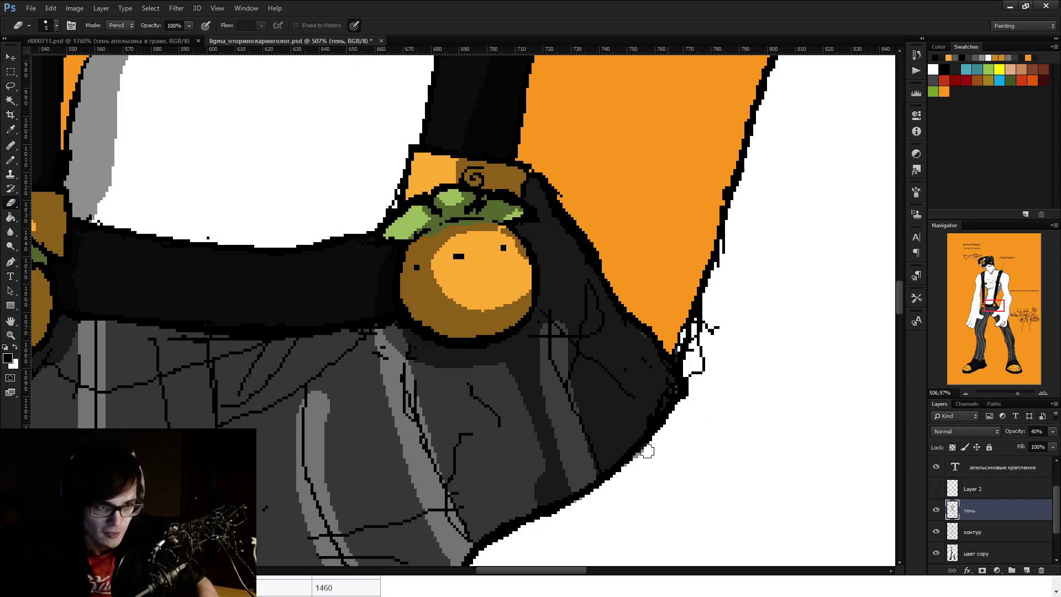
{"action": "key", "text": "b"}
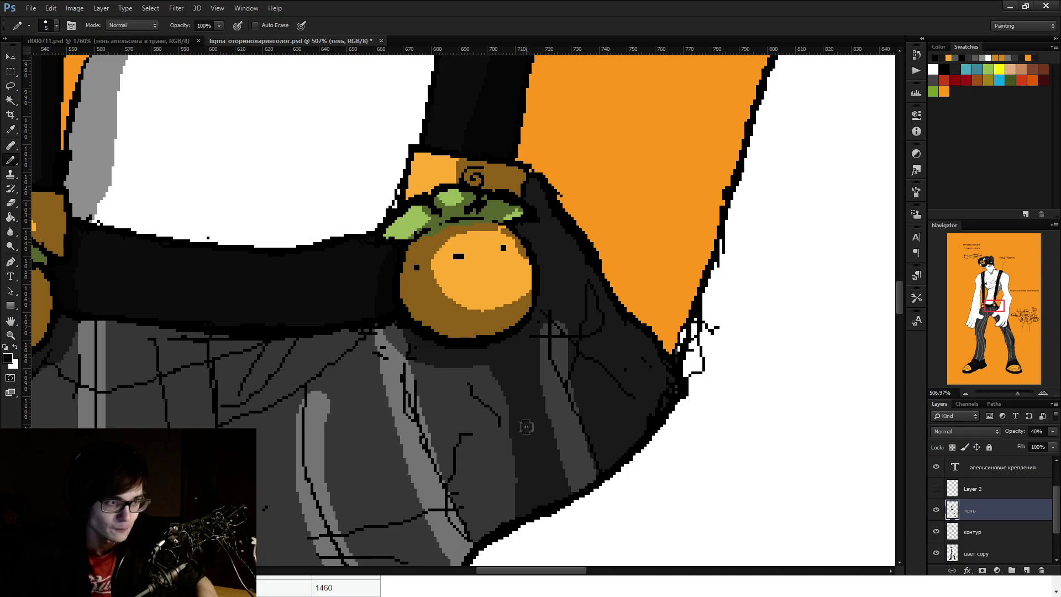
Reshape the light patch on the leaf tip above the shaded hip's orange fastener, and save the document
{"action": "key", "text": "ctrl+1"}
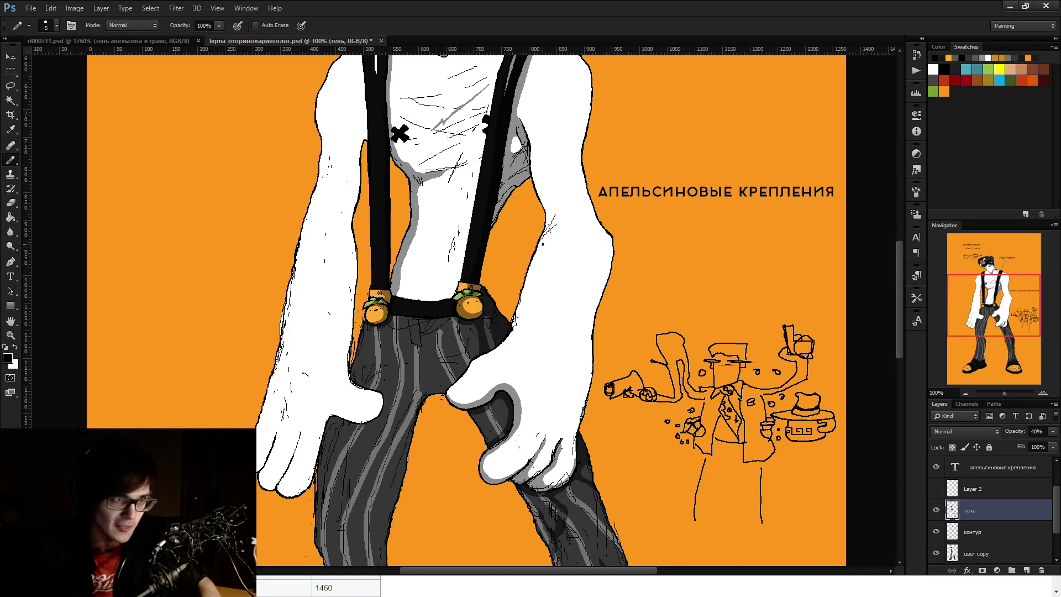
{"action": "scroll", "coordinate": [497, 307], "scroll_direction": "up", "scroll_amount": 10}
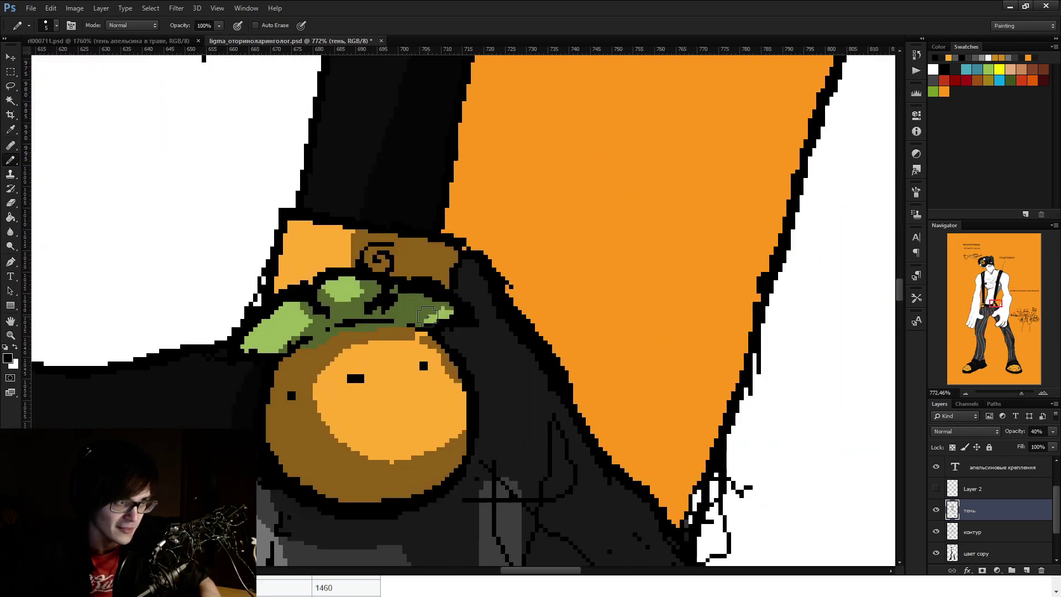
{"action": "mouse_move", "coordinate": [428, 316]}
{"action": "left_mouse_down"}
{"action": "mouse_move", "coordinate": [437, 313]}
{"action": "mouse_move", "coordinate": [426, 321]}
{"action": "left_mouse_up"}
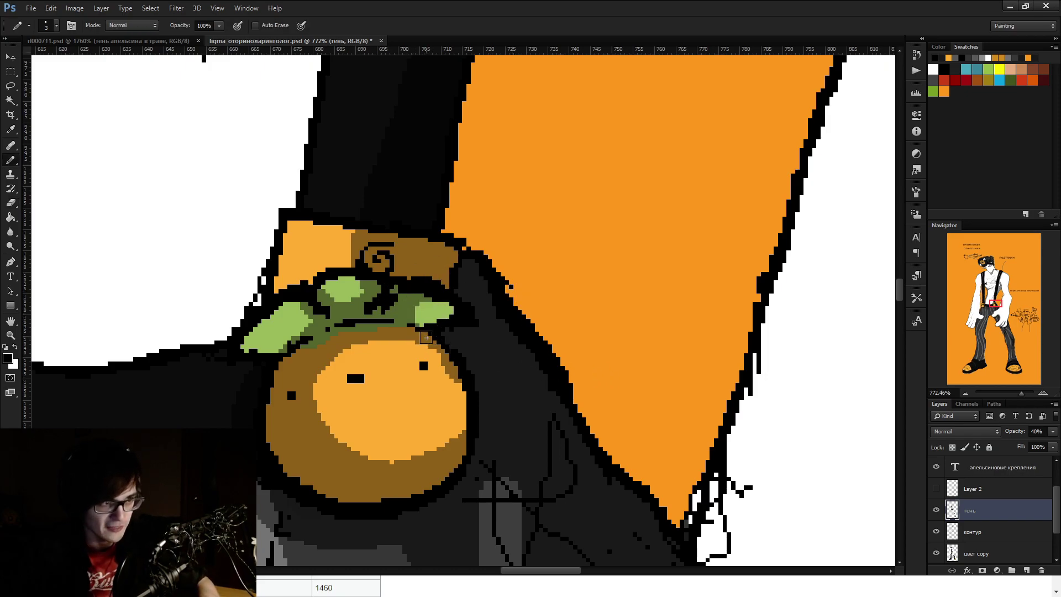
{"action": "key", "text": "e"}
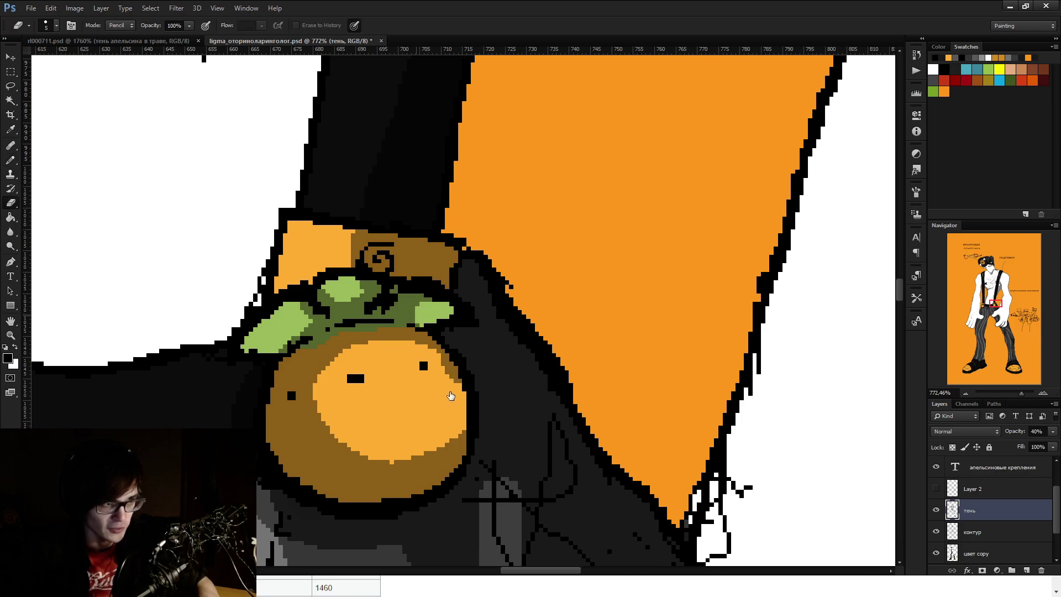
{"action": "key", "text": "b"}
{"action": "scroll", "coordinate": [420, 328], "scroll_direction": "down", "scroll_amount": 14}
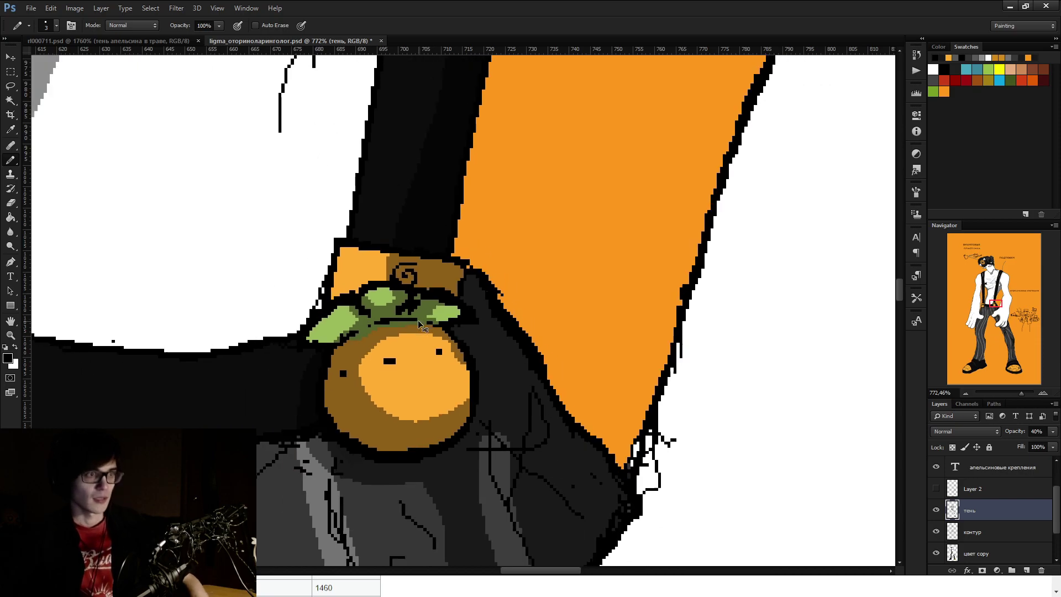
{"action": "scroll", "coordinate": [431, 315], "scroll_direction": "up", "scroll_amount": 3}
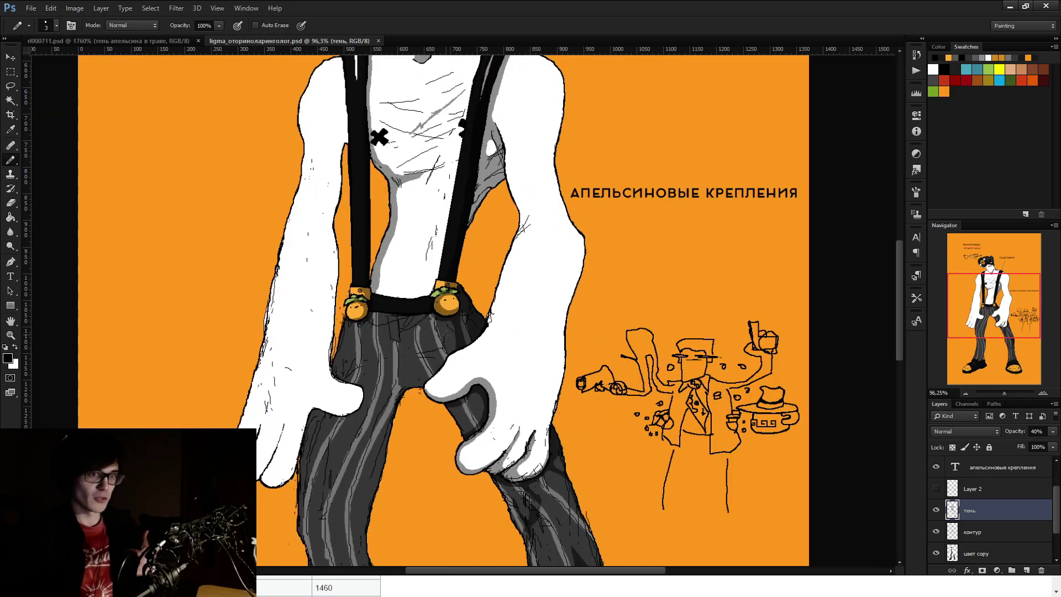
{"action": "scroll", "coordinate": [446, 215], "scroll_direction": "up", "scroll_amount": 3}
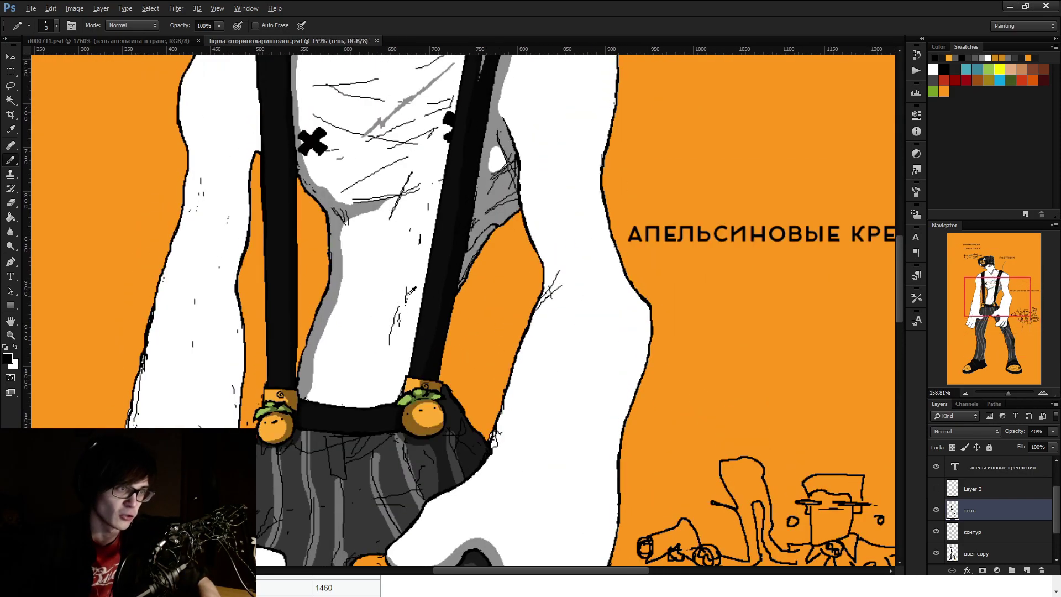
{"action": "scroll", "coordinate": [274, 510], "scroll_direction": "up", "scroll_amount": 6}
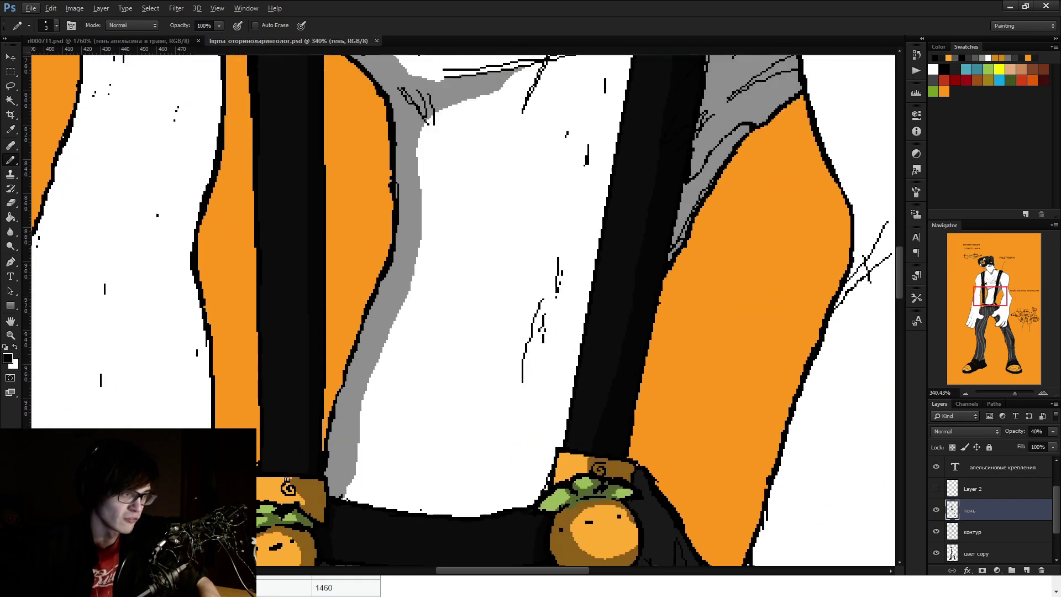
{"action": "scroll", "coordinate": [275, 510], "scroll_direction": "down", "scroll_amount": 2}
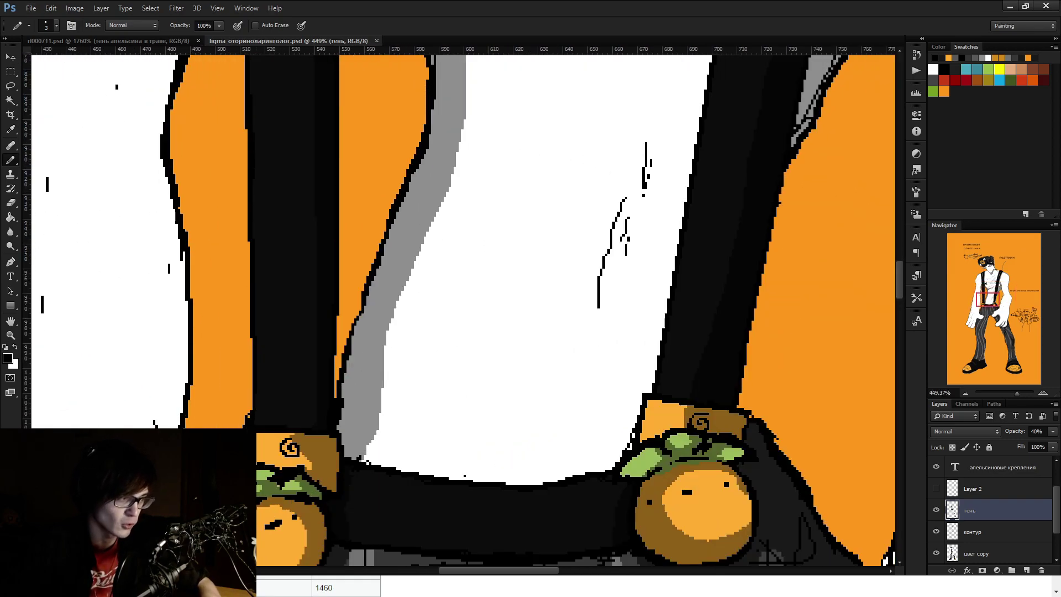
{"action": "scroll", "coordinate": [335, 461], "scroll_direction": "up", "scroll_amount": 3}
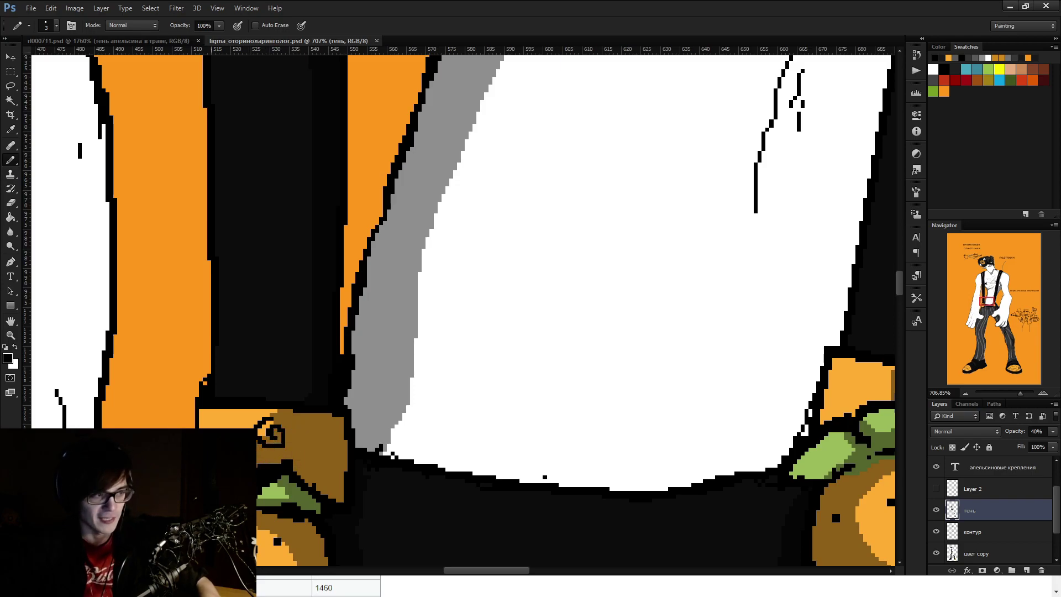
Erase the shadow on the тень layer around the spiral on the orange fastener's clasp to leave a light patch
{"action": "left_click", "coordinate": [271, 428]}
{"action": "key", "text": "e"}
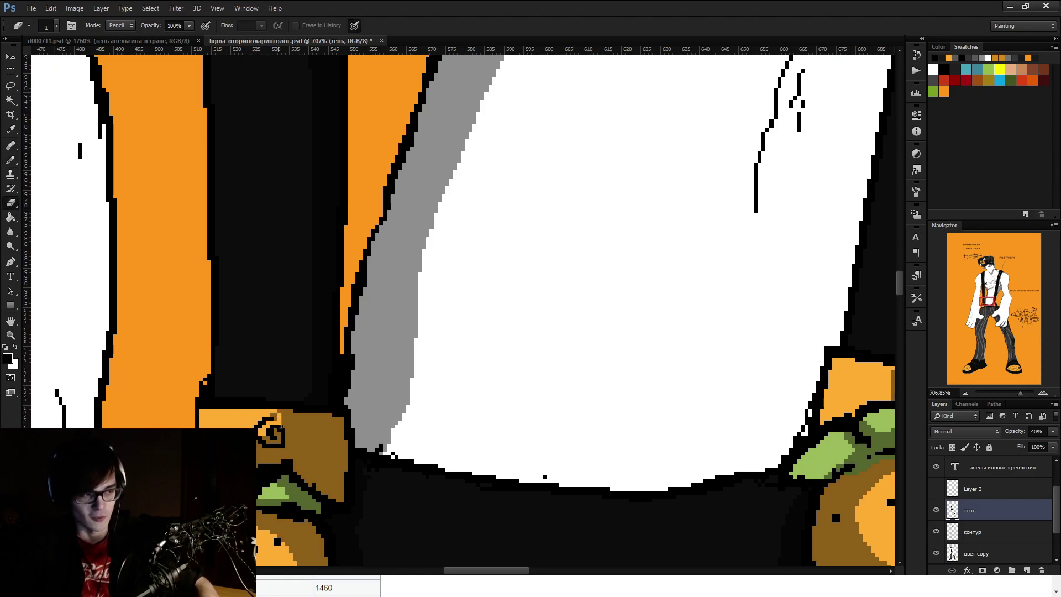
{"action": "mouse_move", "coordinate": [254, 420]}
{"action": "left_mouse_down"}
{"action": "mouse_move", "coordinate": [285, 422]}
{"action": "mouse_move", "coordinate": [266, 447]}
{"action": "left_mouse_up"}
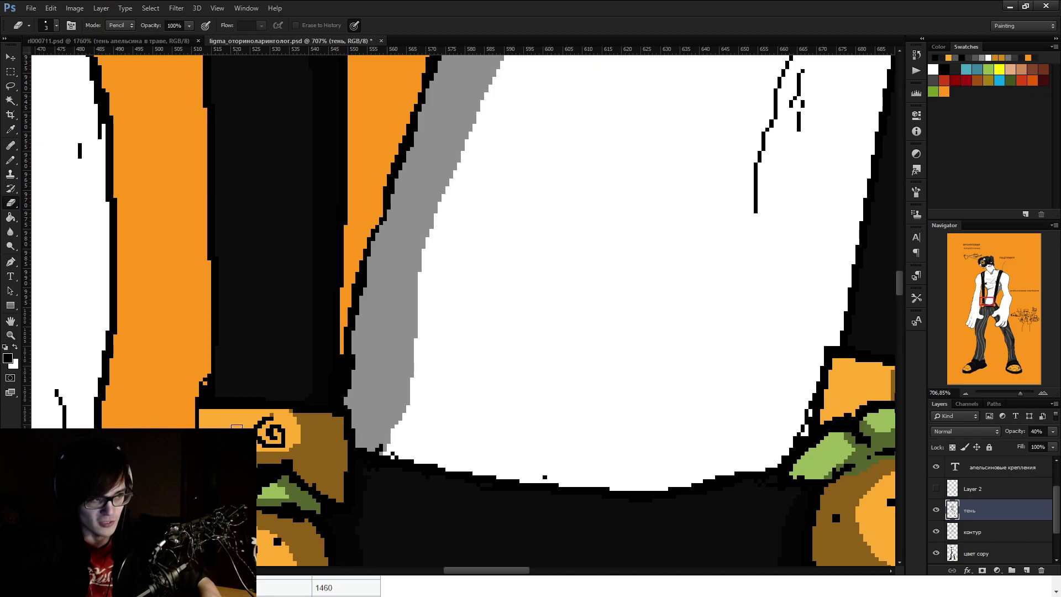
{"action": "key", "text": "b"}
Try broad shadow strokes across the hand, forearm and trousers on the тень layer, and undo them
{"action": "scroll", "coordinate": [401, 328], "scroll_direction": "down", "scroll_amount": 5}
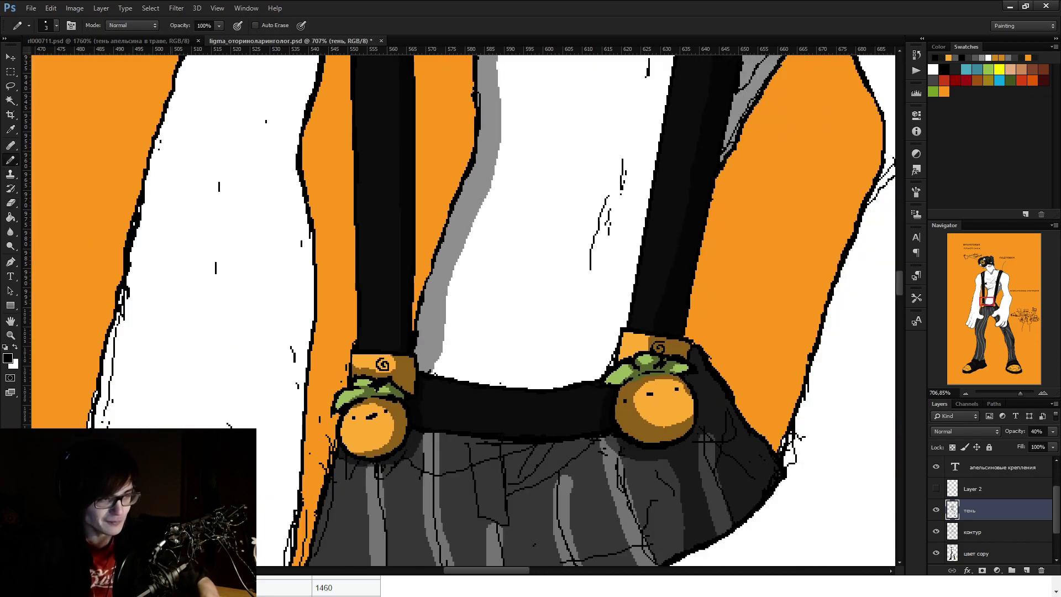
{"action": "scroll", "coordinate": [401, 327], "scroll_direction": "down", "scroll_amount": 3}
{"action": "scroll", "coordinate": [401, 327], "scroll_direction": "down", "scroll_amount": 3}
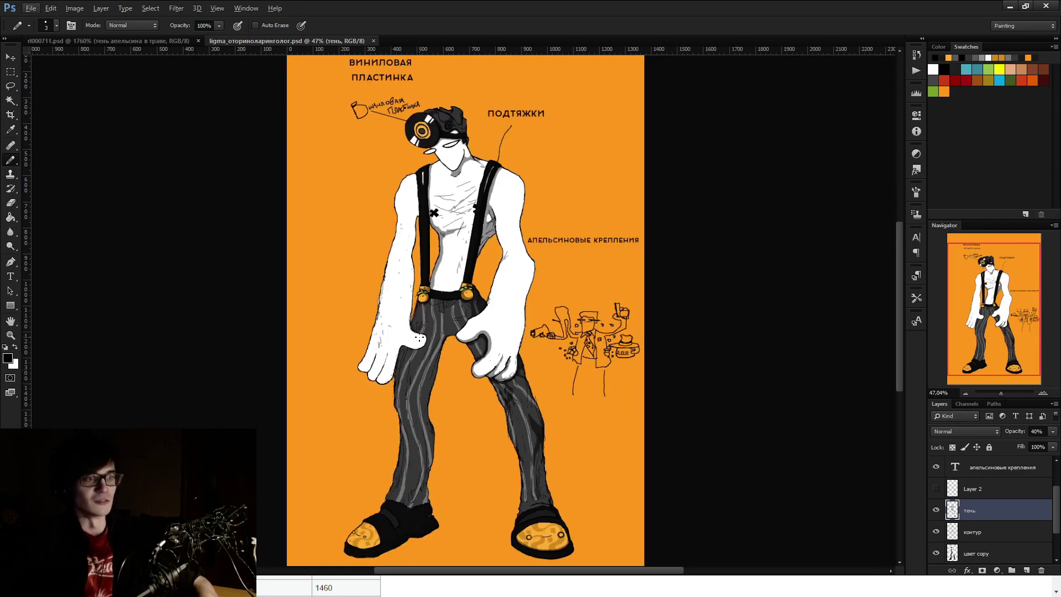
{"action": "scroll", "coordinate": [409, 298], "scroll_direction": "up", "scroll_amount": 5}
{"action": "mouse_move", "coordinate": [454, 379]}
{"action": "left_mouse_down"}
{"action": "mouse_move", "coordinate": [353, 331]}
{"action": "mouse_move", "coordinate": [288, 386]}
{"action": "mouse_move", "coordinate": [359, 249]}
{"action": "mouse_move", "coordinate": [376, 66]}
{"action": "left_mouse_up"}
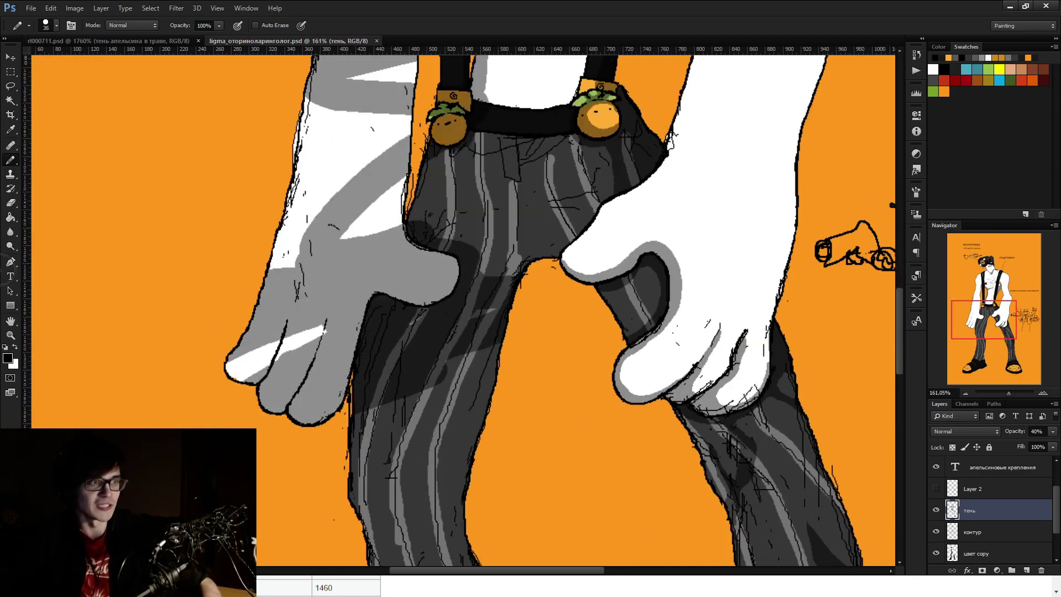
{"action": "scroll", "coordinate": [493, 399], "scroll_direction": "down", "scroll_amount": 6}
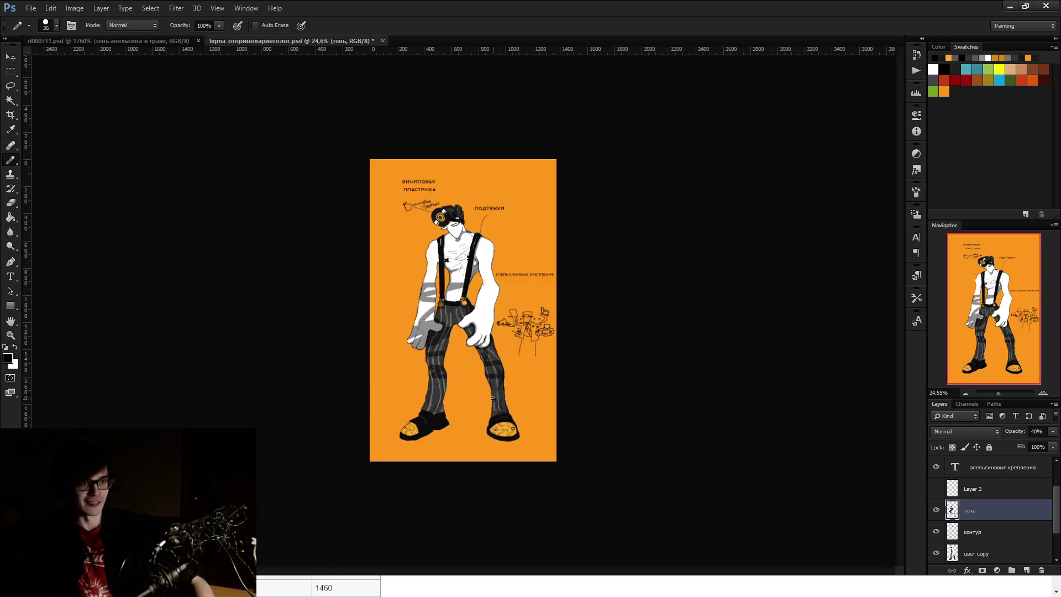
{"action": "scroll", "coordinate": [493, 399], "scroll_direction": "down", "scroll_amount": 1}
{"action": "scroll", "coordinate": [391, 270], "scroll_direction": "up", "scroll_amount": 5}
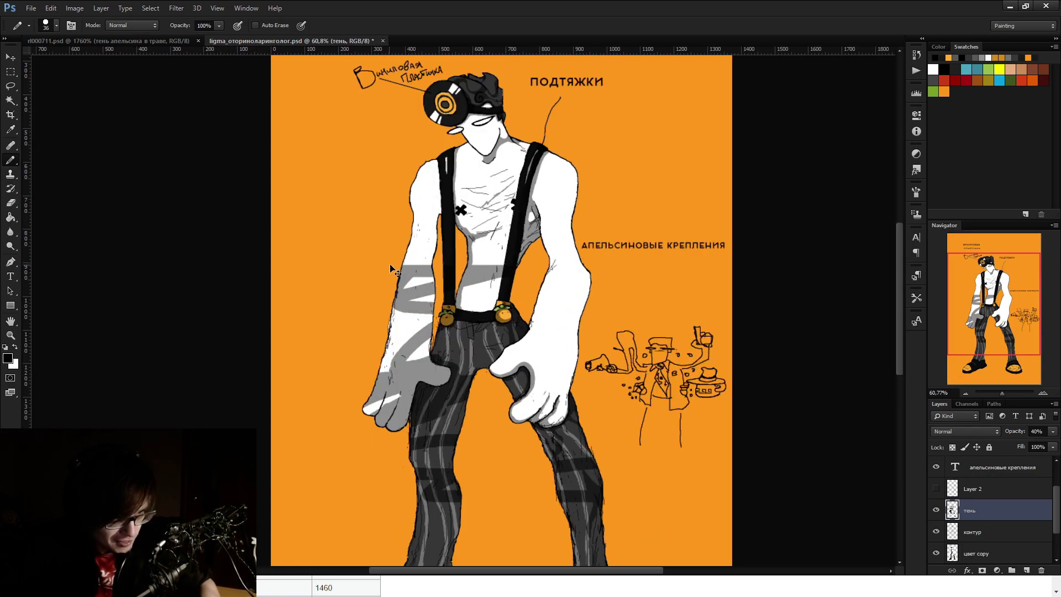
{"action": "key", "text": "ctrl+z"}
{"action": "scroll", "coordinate": [441, 267], "scroll_direction": "up", "scroll_amount": 3}
{"action": "scroll", "coordinate": [523, 128], "scroll_direction": "up", "scroll_amount": 3}
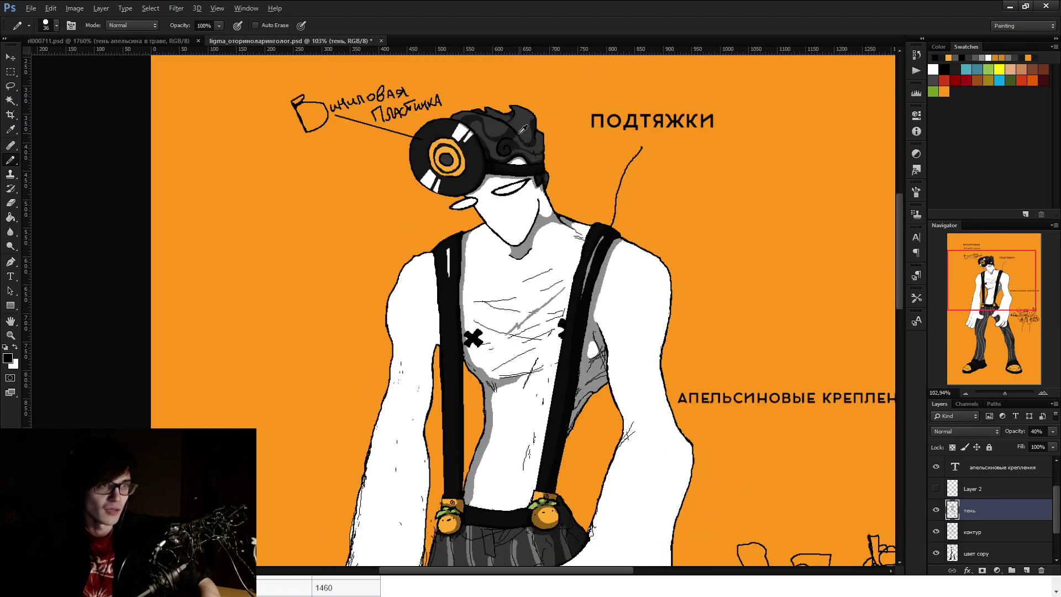
{"action": "scroll", "coordinate": [523, 128], "scroll_direction": "up", "scroll_amount": 4}
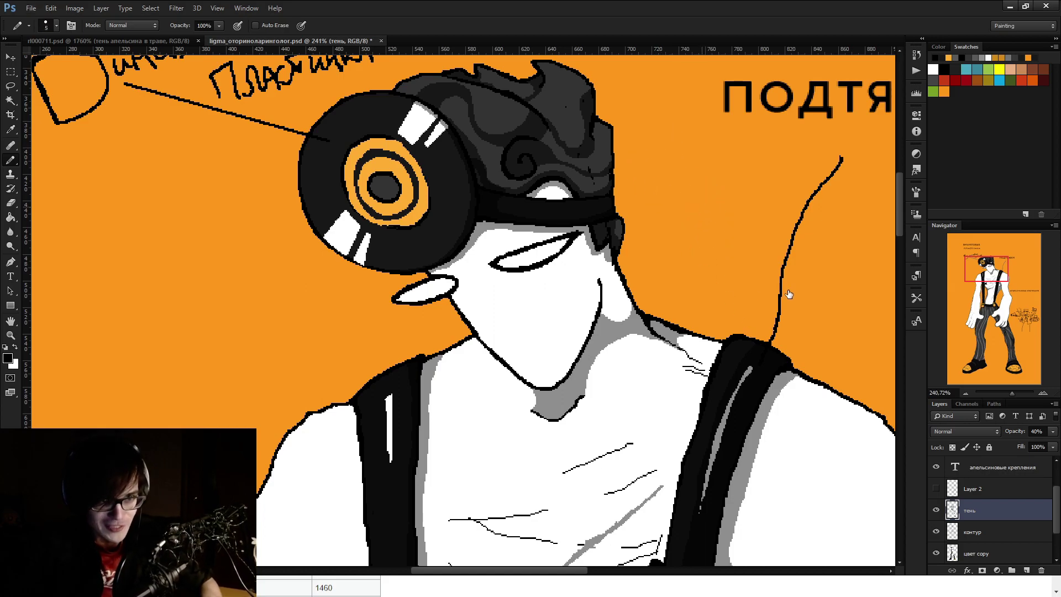
{"action": "key", "text": "bracketright"}
{"action": "key", "text": "bracketright"}
{"action": "key", "text": "bracketright"}
{"action": "key", "text": "bracketright"}
{"action": "key", "text": "bracketright"}
{"action": "key", "text": "bracketright"}
{"action": "key", "text": "bracketright"}
{"action": "key", "text": "bracketright"}
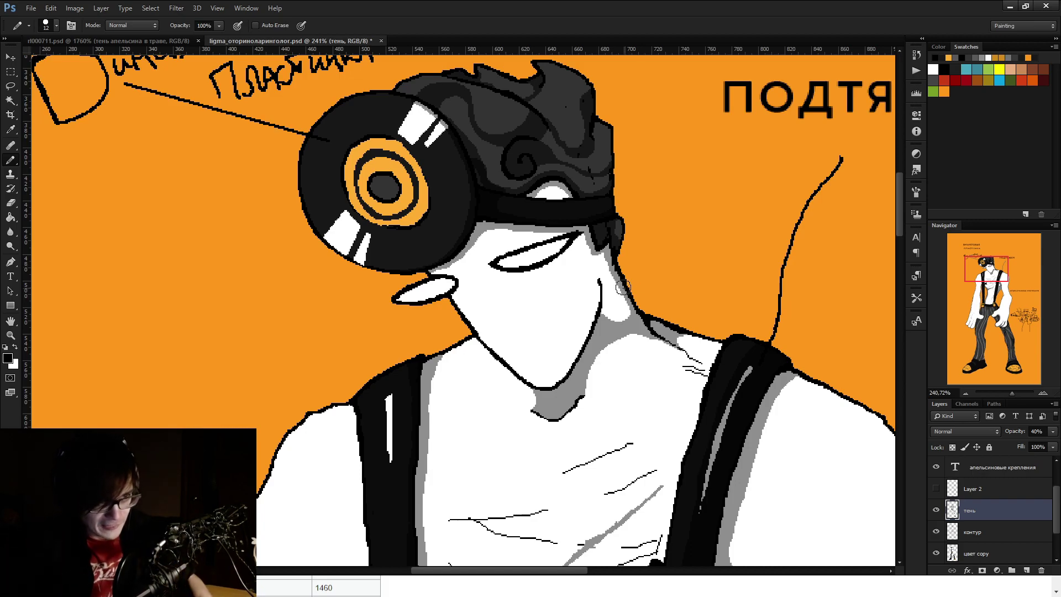
Sample the vinyl record's dark colour and fill the spot between the record and the headband on the цвет copy layer
{"action": "scroll", "coordinate": [560, 220], "scroll_direction": "up", "scroll_amount": 4}
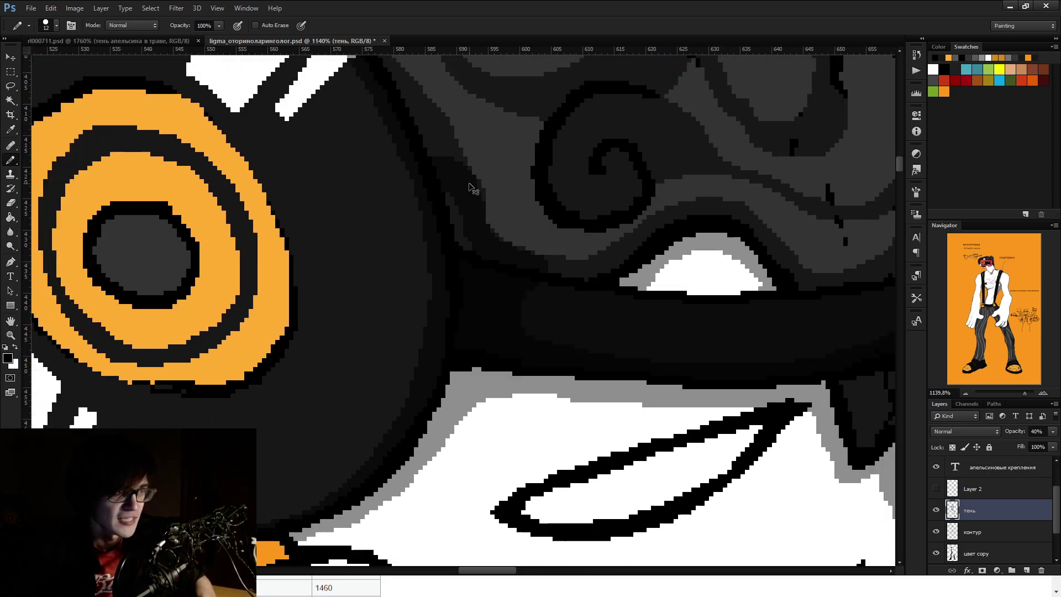
{"action": "scroll", "coordinate": [459, 260], "scroll_direction": "down", "scroll_amount": 6}
{"action": "scroll", "coordinate": [459, 261], "scroll_direction": "up", "scroll_amount": 4}
{"action": "key", "text": "g"}
{"action": "left_click", "coordinate": [402, 322], "text": "alt"}
{"action": "scroll", "coordinate": [402, 322], "scroll_direction": "down", "scroll_amount": 3}
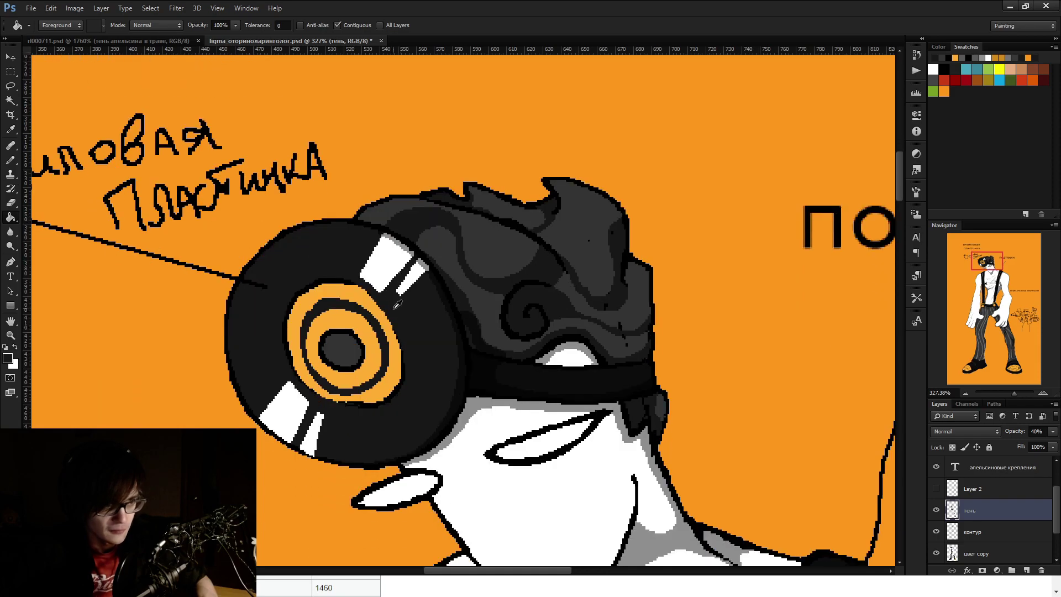
{"action": "left_click", "coordinate": [985, 531]}
{"action": "left_click", "coordinate": [978, 553]}
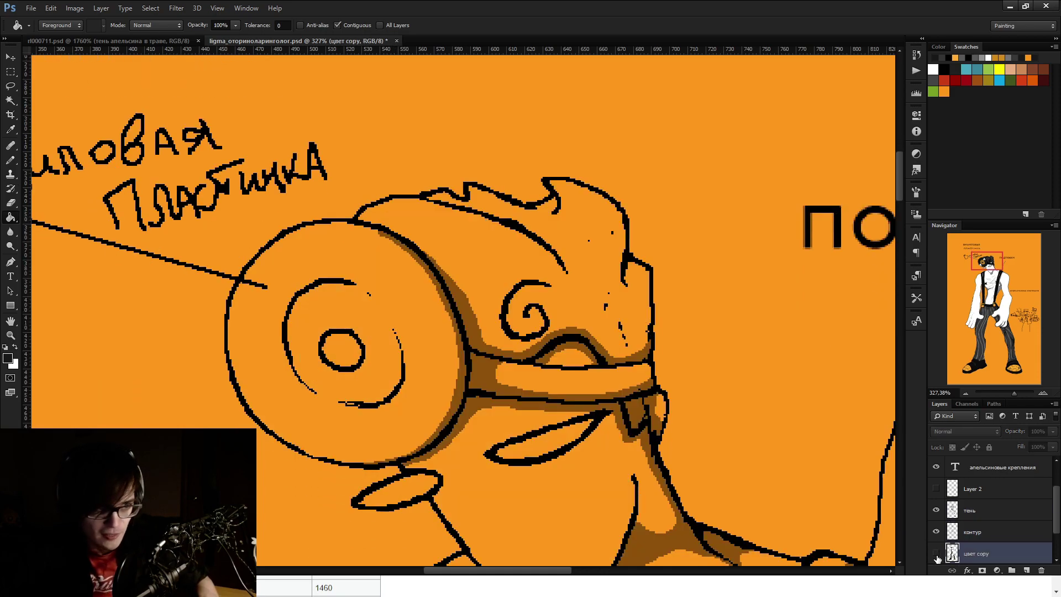
{"action": "scroll", "coordinate": [525, 312], "scroll_direction": "up", "scroll_amount": 4}
{"action": "left_click", "coordinate": [407, 387]}
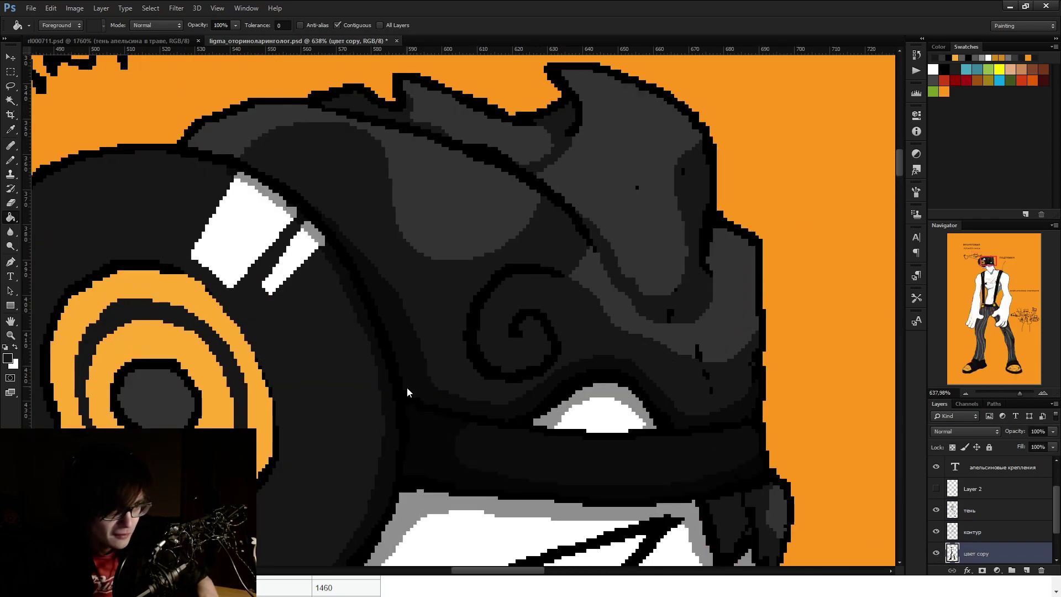
Try pencil strokes on the тень layer over the hair beside the record's edge, and undo them
{"action": "scroll", "coordinate": [613, 238], "scroll_direction": "down", "scroll_amount": 2}
{"action": "scroll", "coordinate": [635, 276], "scroll_direction": "up", "scroll_amount": 2}
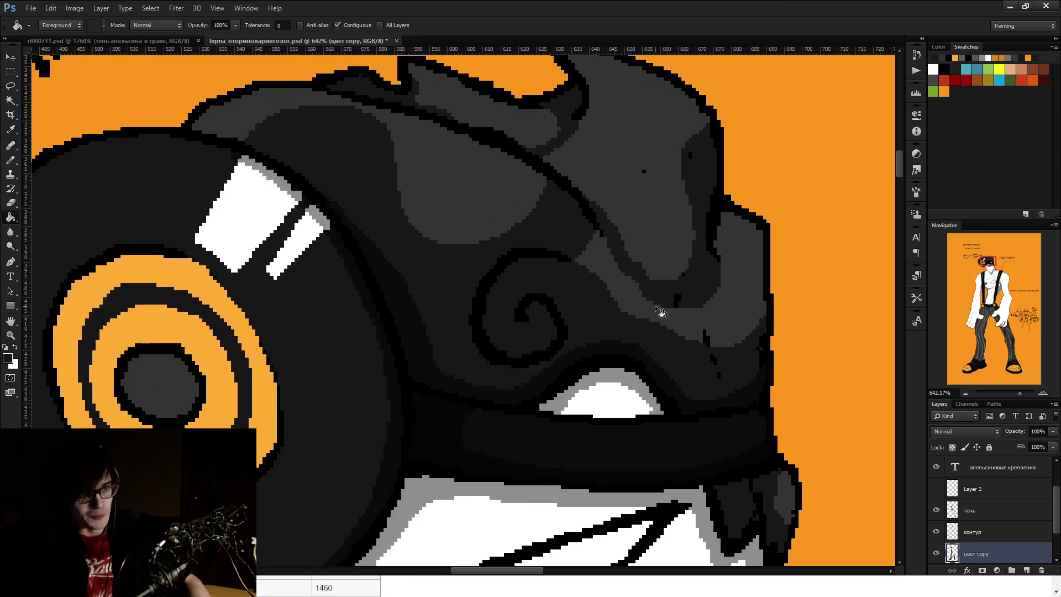
{"action": "scroll", "coordinate": [657, 293], "scroll_direction": "down", "scroll_amount": 2}
{"action": "key", "text": "alt+bracketright"}
{"action": "key", "text": "alt+bracketright"}
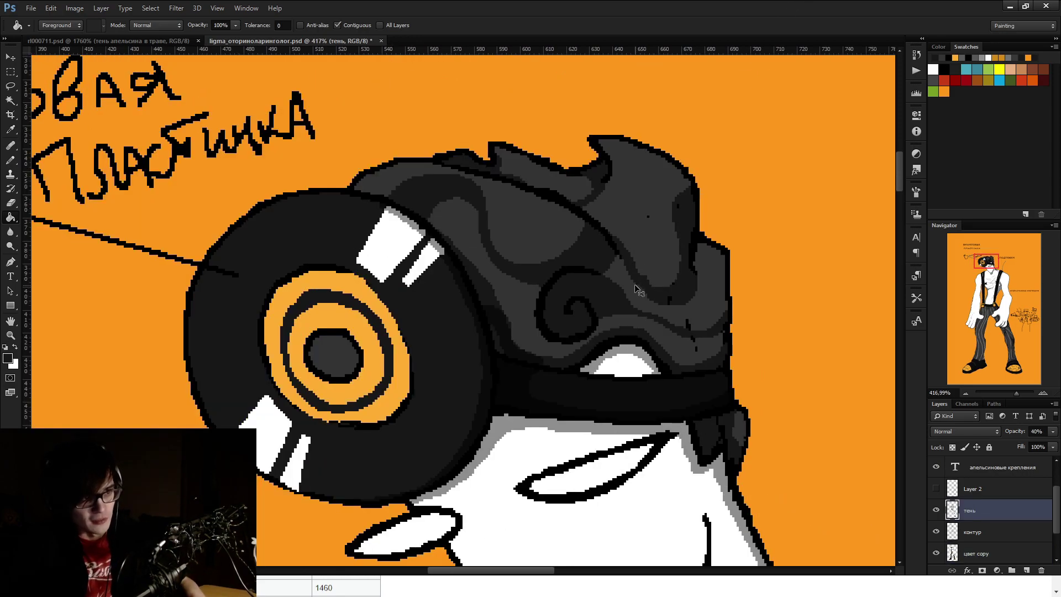
{"action": "key", "text": "b"}
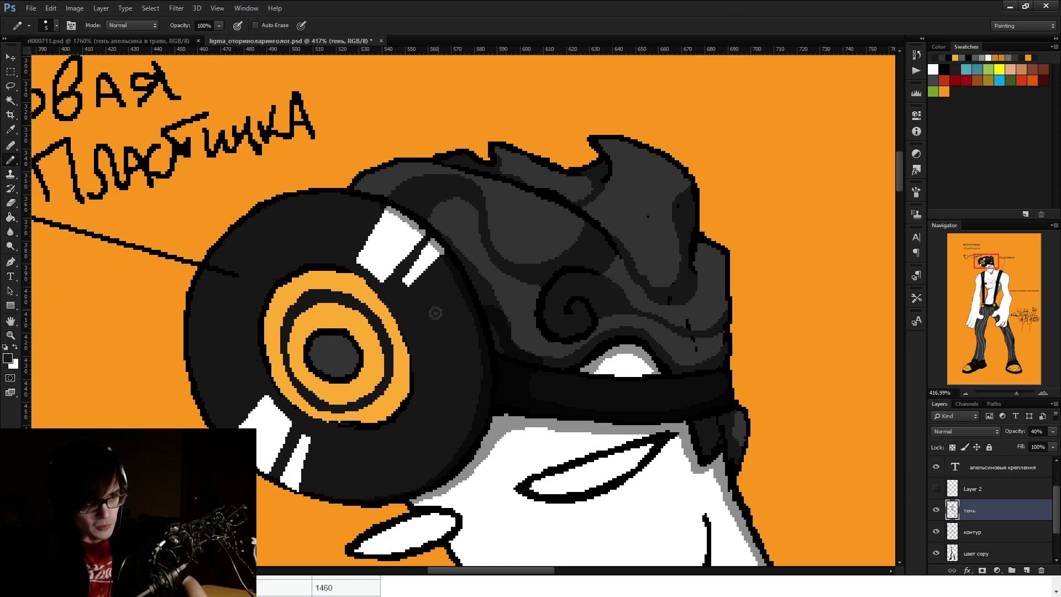
{"action": "scroll", "coordinate": [496, 238], "scroll_direction": "up", "scroll_amount": 2}
{"action": "scroll", "coordinate": [549, 284], "scroll_direction": "up", "scroll_amount": 6}
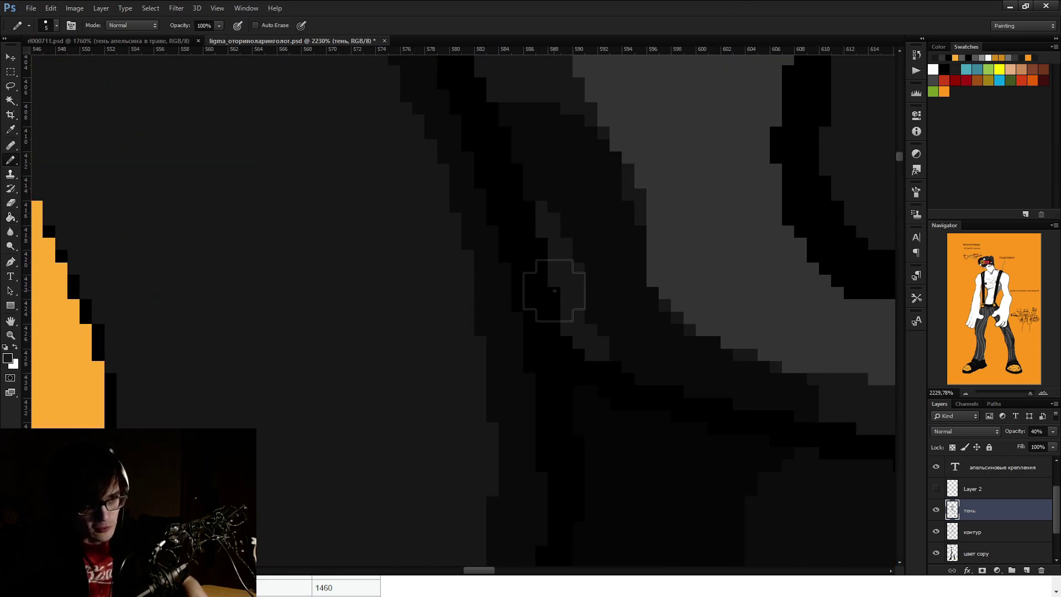
{"action": "mouse_move", "coordinate": [542, 204]}
{"action": "left_mouse_down"}
{"action": "mouse_move", "coordinate": [585, 325]}
{"action": "mouse_move", "coordinate": [532, 179]}
{"action": "mouse_move", "coordinate": [516, 184]}
{"action": "mouse_move", "coordinate": [544, 225]}
{"action": "mouse_move", "coordinate": [564, 284]}
{"action": "mouse_move", "coordinate": [512, 33]}
{"action": "left_mouse_up"}
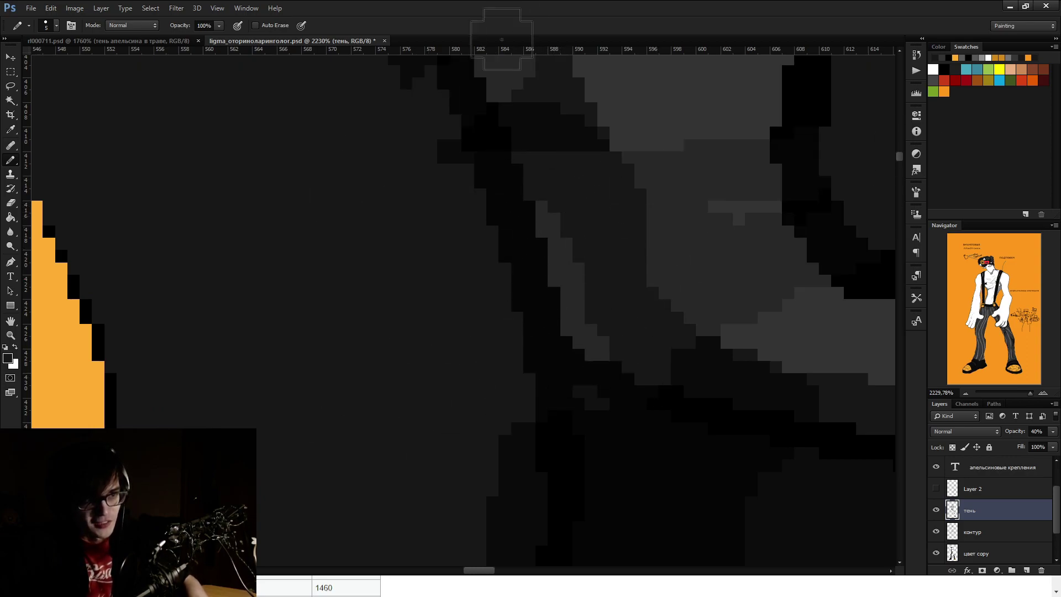
{"action": "key", "text": "ctrl+alt+z"}
{"action": "key", "text": "ctrl+alt+z"}
{"action": "key", "text": "ctrl+alt+z"}
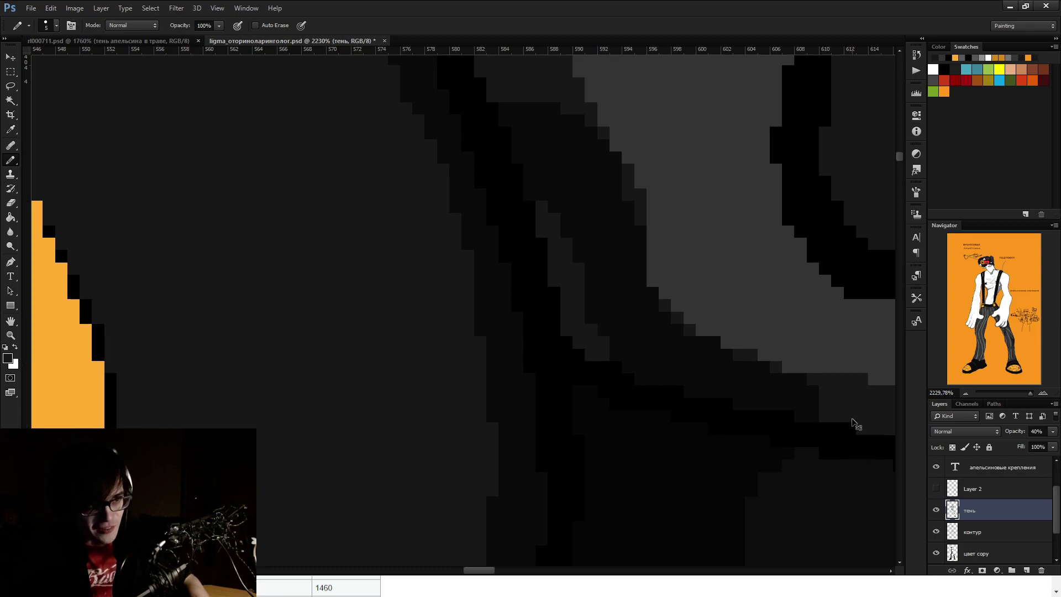
Examine which layer holds the patch beside the record by toggling the контур and цвет copy layers, and activate цвет copy
{"action": "left_click", "coordinate": [994, 528]}
{"action": "left_click", "coordinate": [998, 517]}
{"action": "left_click", "coordinate": [1003, 529]}
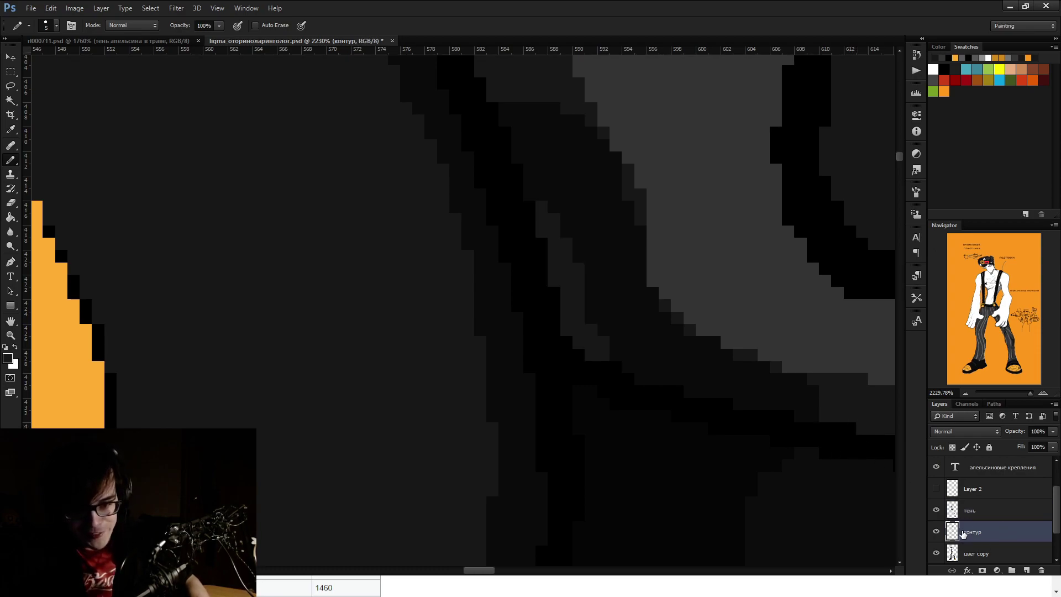
{"action": "left_click", "coordinate": [937, 537]}
{"action": "left_click", "coordinate": [937, 537]}
{"action": "left_click", "coordinate": [936, 553]}
{"action": "left_click", "coordinate": [937, 553]}
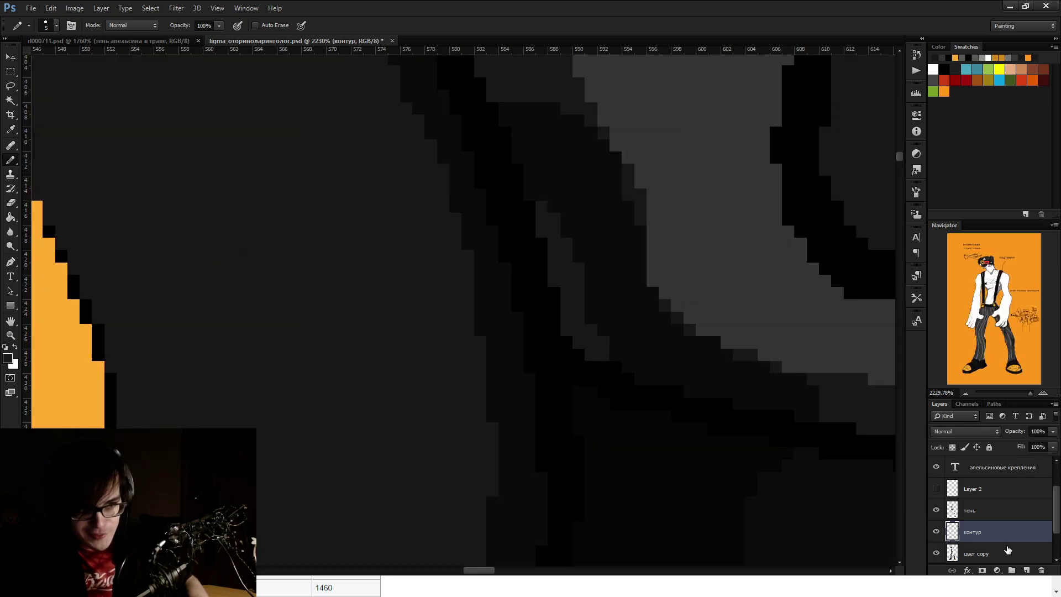
{"action": "left_click", "coordinate": [995, 554]}
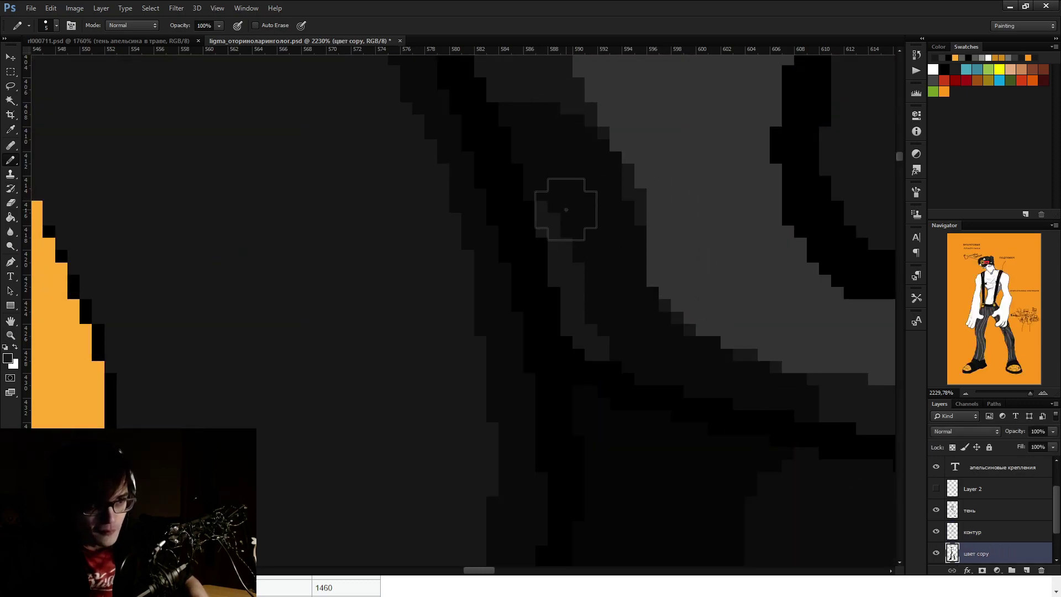
Pick black as the drawing colour, activate the контур layer and save the document
{"action": "key", "text": "ctrl+1"}
{"action": "scroll", "coordinate": [607, 336], "scroll_direction": "up", "scroll_amount": 3}
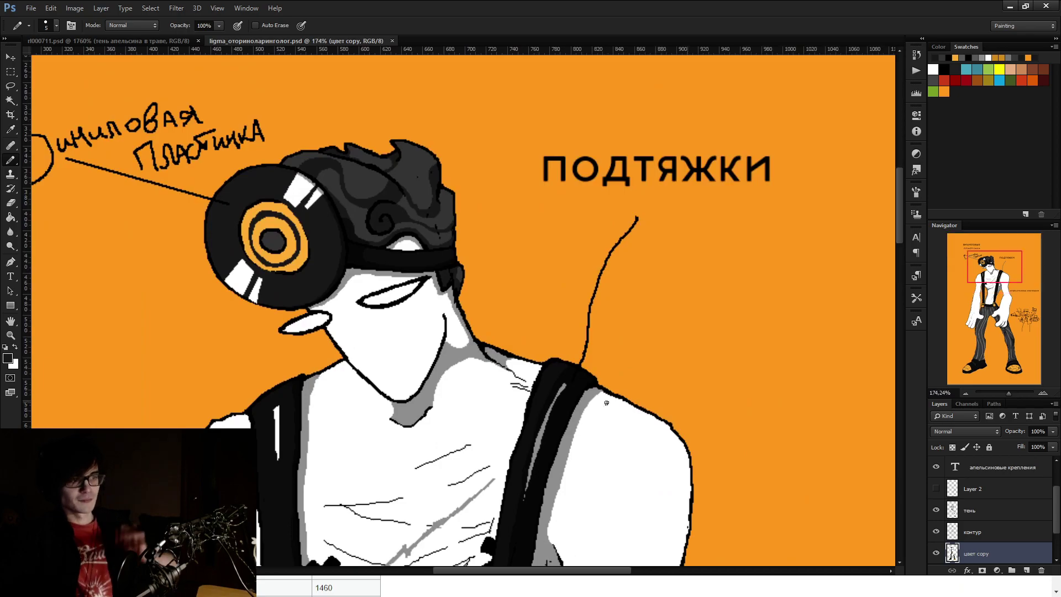
{"action": "scroll", "coordinate": [582, 391], "scroll_direction": "down", "scroll_amount": 2}
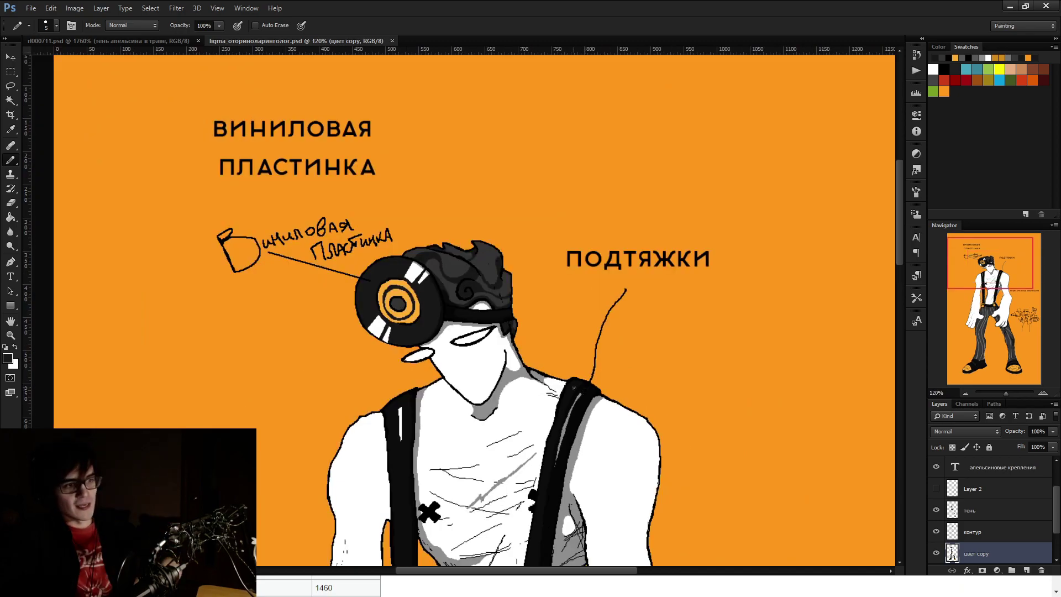
{"action": "left_click", "coordinate": [949, 60]}
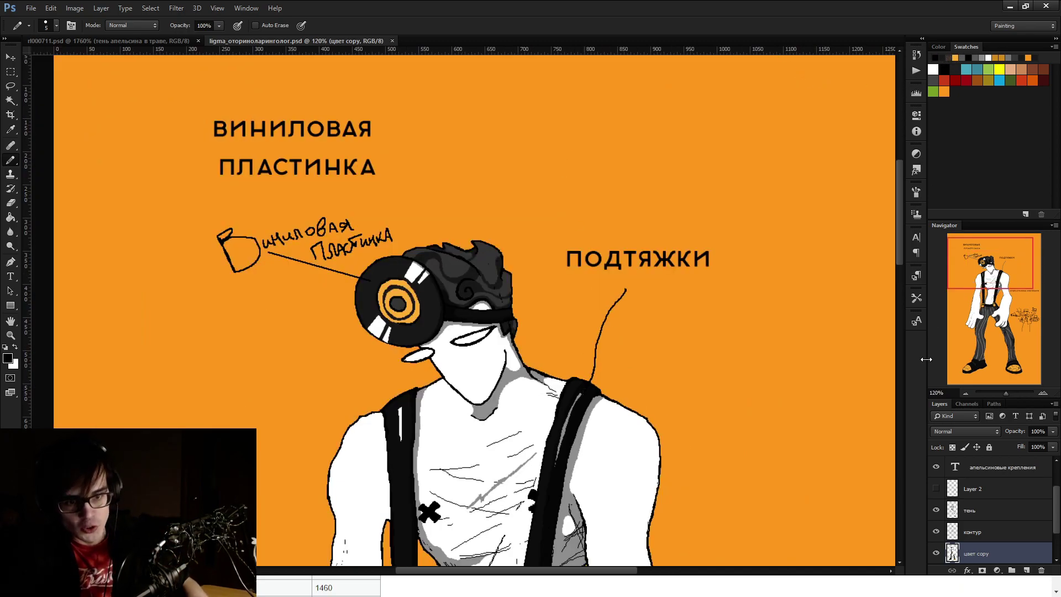
{"action": "left_click", "coordinate": [968, 535]}
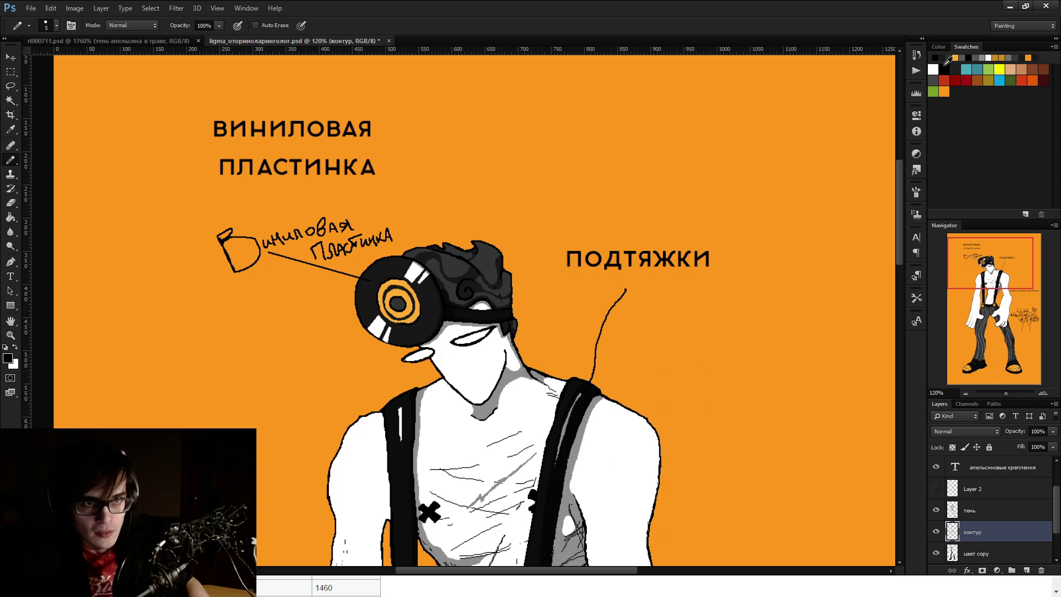
{"action": "key", "text": "ctrl+s"}
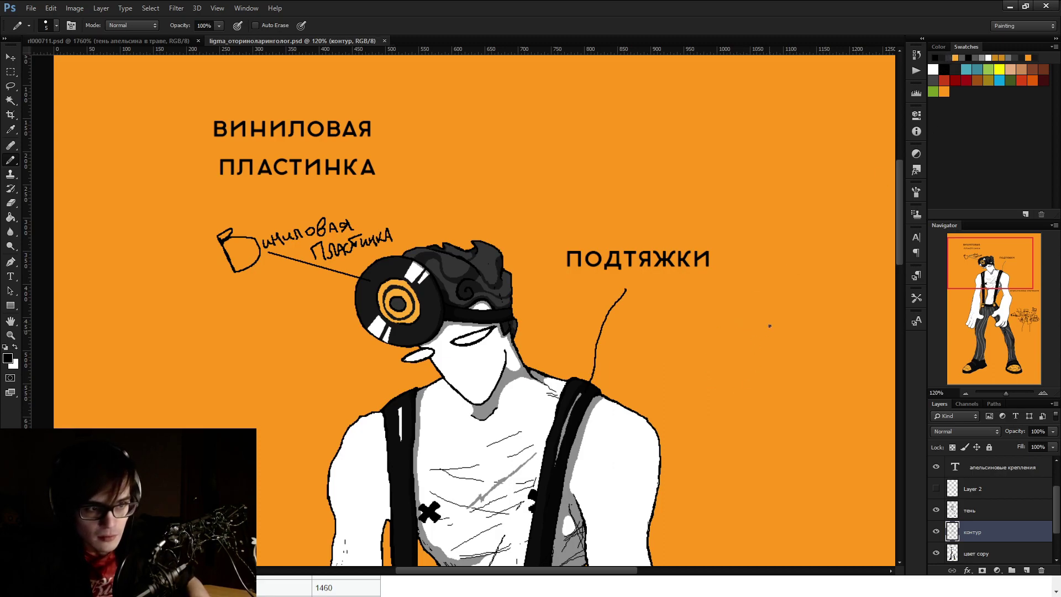
Try freehand pencil strokes on the orange background near the ПОДТЯЖКИ label, and undo them
{"action": "mouse_move", "coordinate": [758, 324]}
{"action": "left_mouse_down"}
{"action": "mouse_move", "coordinate": [766, 328]}
{"action": "mouse_move", "coordinate": [758, 323]}
{"action": "left_mouse_up"}
{"action": "left_click_drag", "start_coordinate": [691, 336], "coordinate": [735, 355]}
{"action": "mouse_move", "coordinate": [818, 319]}
{"action": "left_mouse_down"}
{"action": "mouse_move", "coordinate": [804, 347]}
{"action": "mouse_move", "coordinate": [721, 409]}
{"action": "left_mouse_up"}
{"action": "key", "text": "ctrl+alt+z"}
{"action": "key", "text": "ctrl+alt+z"}
{"action": "key", "text": "ctrl+alt+z"}
{"action": "key", "text": "ctrl+alt+z"}
{"action": "key", "text": "ctrl+alt+z"}
{"action": "key", "text": "ctrl+alt+z"}
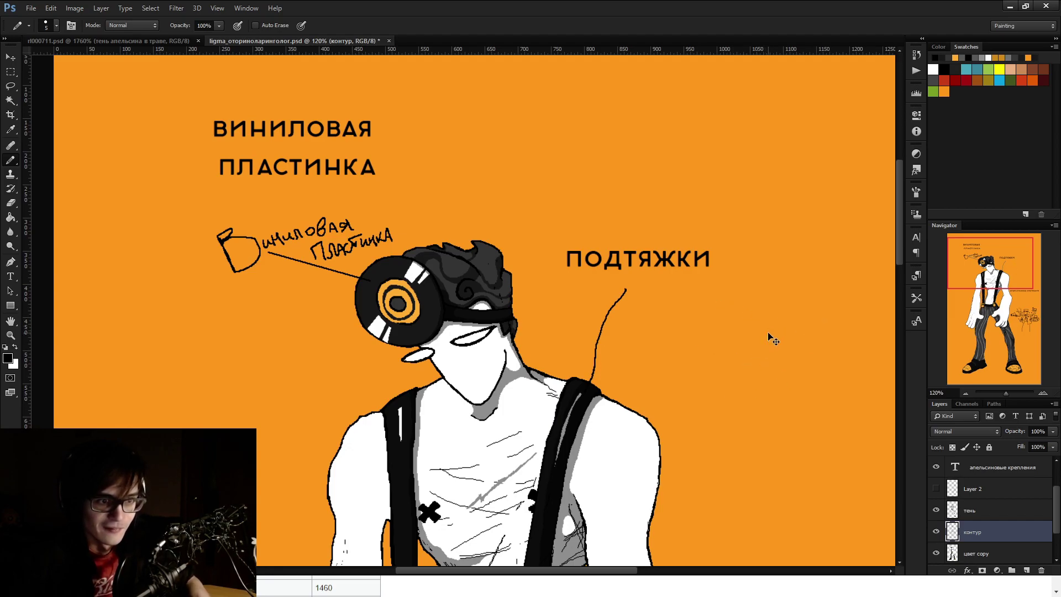
Draw two thick black horizontal ovals side by side on the контур layer, on the background beyond the ПОДТЯЖКИ label
{"action": "mouse_move", "coordinate": [736, 334]}
{"action": "left_mouse_down"}
{"action": "mouse_move", "coordinate": [760, 291]}
{"action": "mouse_move", "coordinate": [837, 307]}
{"action": "mouse_move", "coordinate": [851, 366]}
{"action": "mouse_move", "coordinate": [688, 387]}
{"action": "mouse_move", "coordinate": [735, 332]}
{"action": "mouse_move", "coordinate": [718, 315]}
{"action": "mouse_move", "coordinate": [766, 306]}
{"action": "mouse_move", "coordinate": [700, 330]}
{"action": "mouse_move", "coordinate": [745, 305]}
{"action": "mouse_move", "coordinate": [727, 331]}
{"action": "mouse_move", "coordinate": [738, 299]}
{"action": "left_mouse_up"}
{"action": "key", "text": "ctrl+z"}
{"action": "key", "text": "ctrl+z"}
{"action": "key", "text": "ctrl+z"}
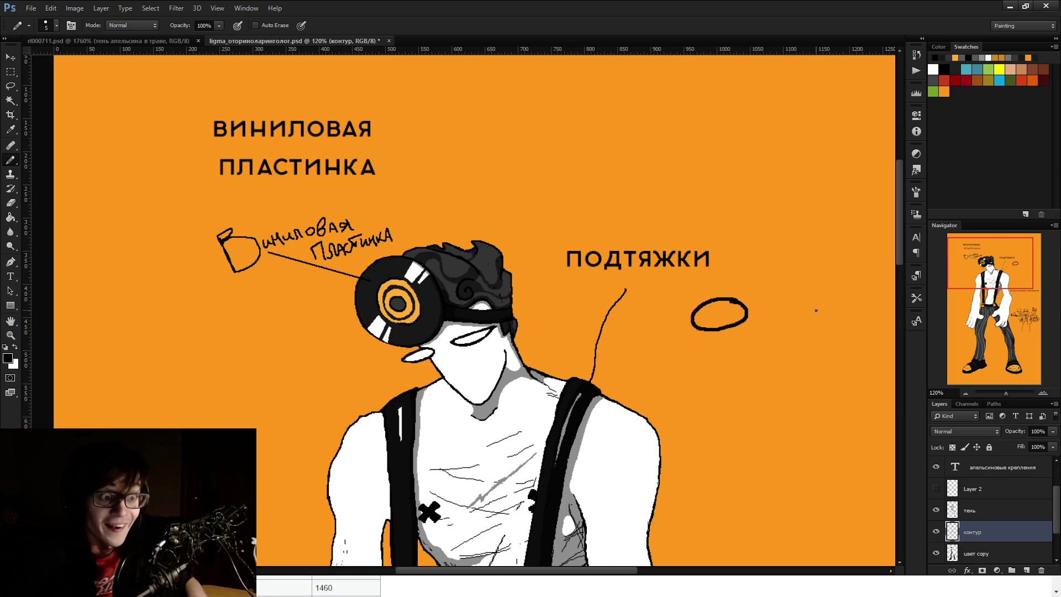
{"action": "mouse_move", "coordinate": [827, 311]}
{"action": "left_mouse_down"}
{"action": "mouse_move", "coordinate": [851, 314]}
{"action": "mouse_move", "coordinate": [817, 307]}
{"action": "left_mouse_up"}
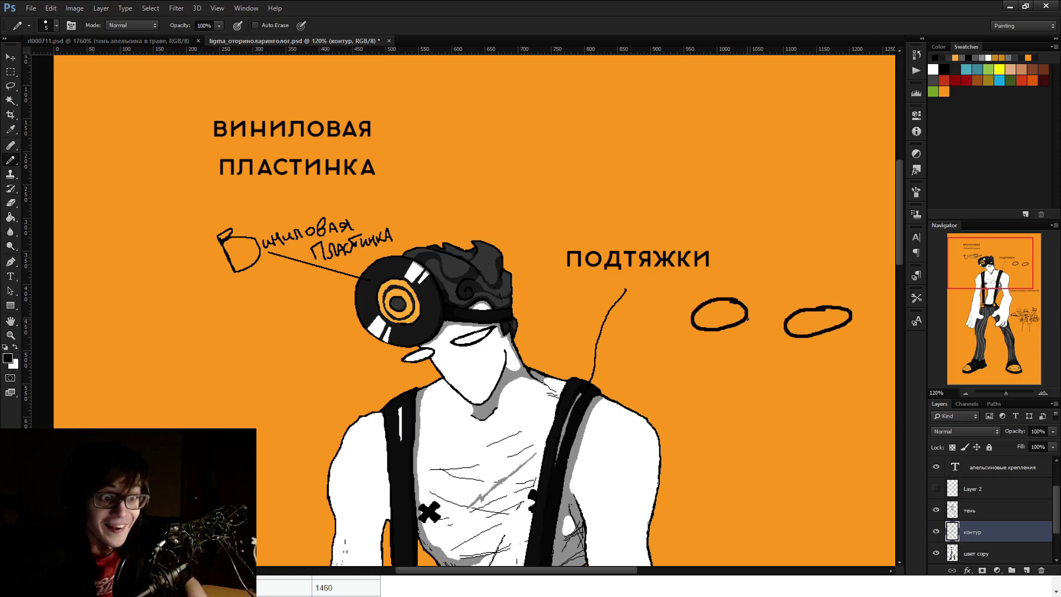
Draw a small flat-topped, round-bottomed shape between the two ovals, undoing the first attempt
{"action": "mouse_move", "coordinate": [747, 314]}
{"action": "left_mouse_down"}
{"action": "mouse_move", "coordinate": [781, 315]}
{"action": "mouse_move", "coordinate": [761, 337]}
{"action": "left_mouse_up"}
{"action": "key", "text": "ctrl+z"}
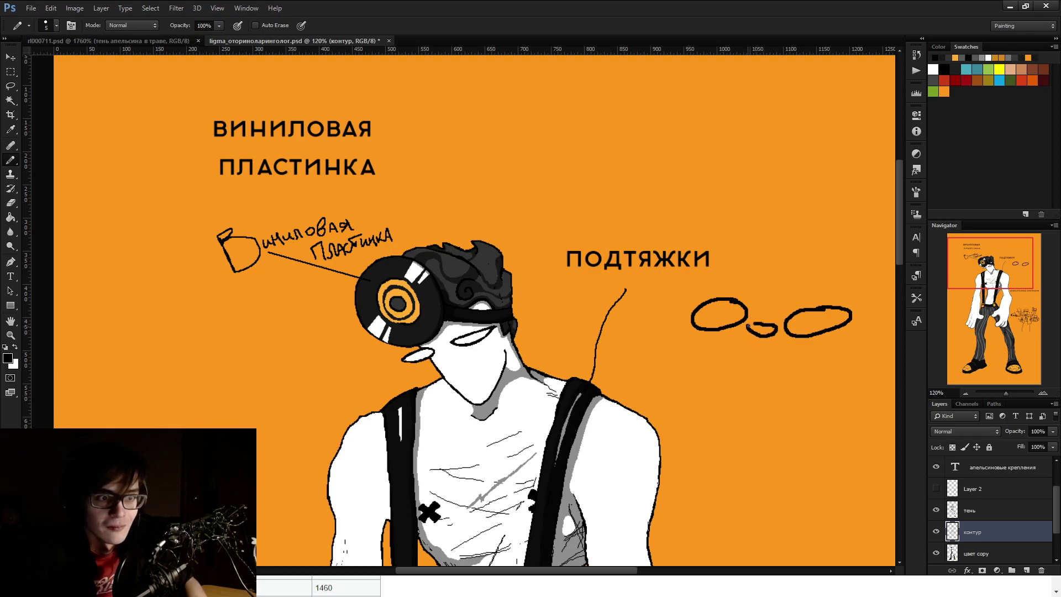
{"action": "scroll", "coordinate": [792, 313], "scroll_direction": "up", "scroll_amount": 4}
{"action": "key", "text": "ctrl+z"}
{"action": "mouse_move", "coordinate": [729, 325]}
{"action": "left_mouse_down"}
{"action": "mouse_move", "coordinate": [744, 327]}
{"action": "mouse_move", "coordinate": [717, 346]}
{"action": "mouse_move", "coordinate": [718, 324]}
{"action": "left_mouse_up"}
Touch up the outline of the small shape between the two ovals and trim the thick spot on the nearer oval's outline
{"action": "key", "text": "e"}
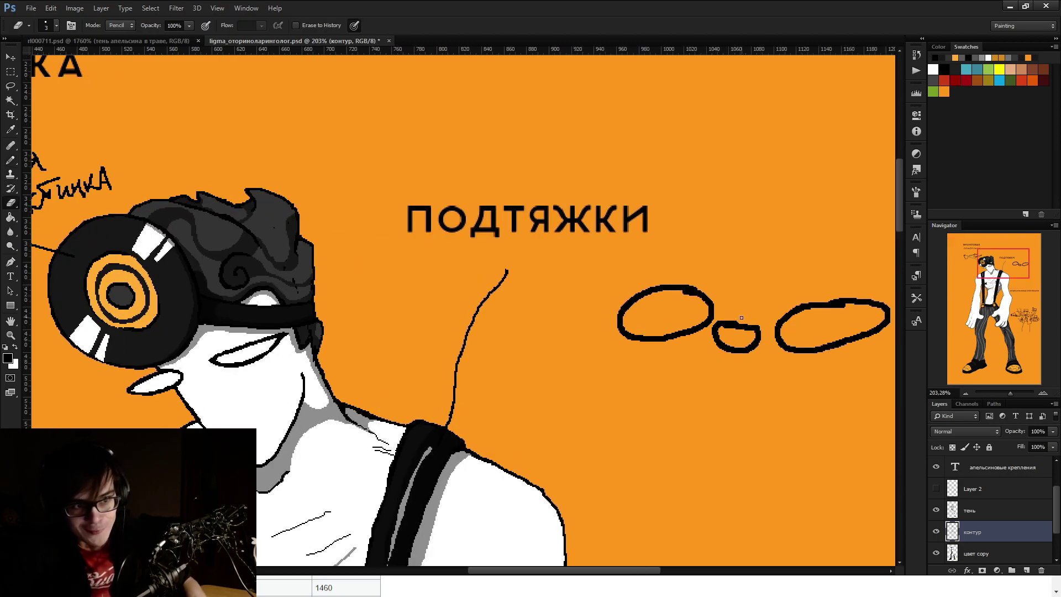
{"action": "key", "text": "b"}
{"action": "scroll", "coordinate": [720, 319], "scroll_direction": "up", "scroll_amount": 3}
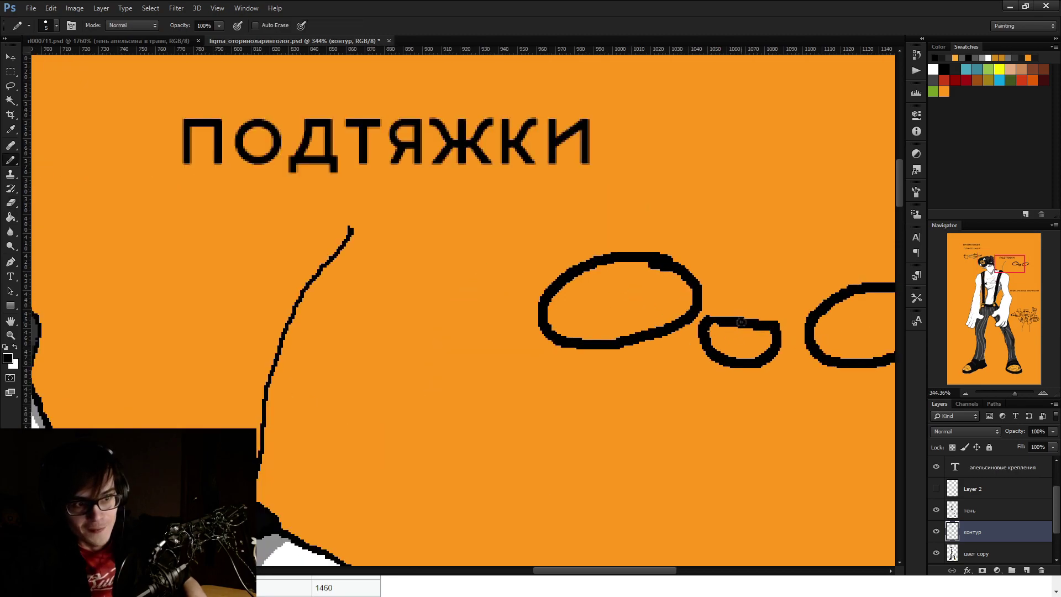
{"action": "key", "text": "e"}
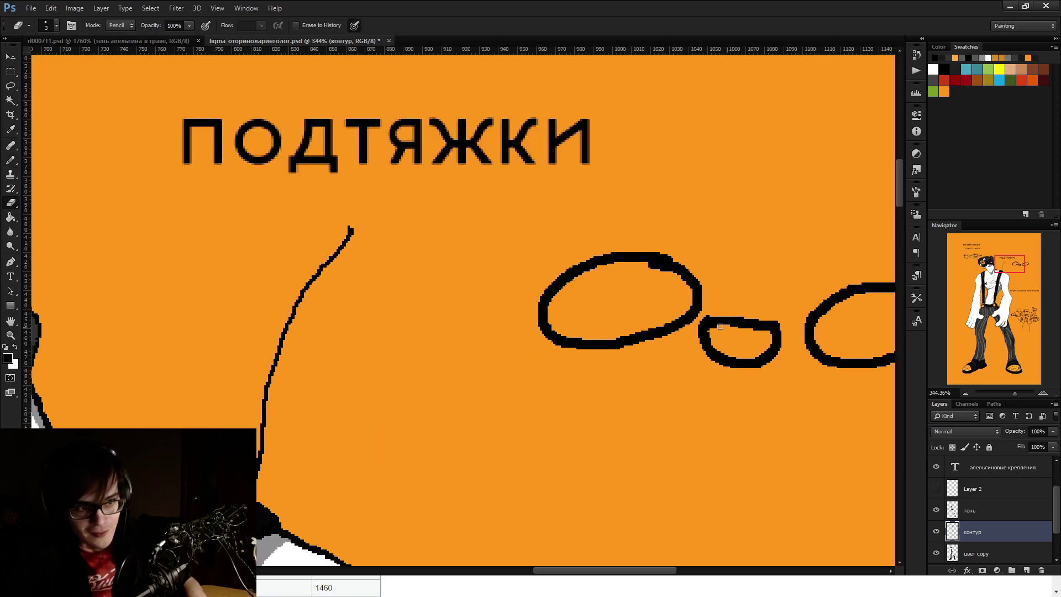
{"action": "key", "text": "b"}
{"action": "mouse_move", "coordinate": [764, 322]}
{"action": "left_mouse_down"}
{"action": "mouse_move", "coordinate": [697, 317]}
{"action": "mouse_move", "coordinate": [706, 343]}
{"action": "left_mouse_up"}
{"action": "key", "text": "e"}
{"action": "mouse_move", "coordinate": [679, 276]}
{"action": "left_mouse_down"}
{"action": "mouse_move", "coordinate": [650, 268]}
{"action": "mouse_move", "coordinate": [664, 268]}
{"action": "left_mouse_up"}
Draw a curved jaw line joining the undersides of the two ovals, redoing the first attempt, and an arc for the head above them
{"action": "scroll", "coordinate": [641, 302], "scroll_direction": "down", "scroll_amount": 3}
{"action": "key", "text": "b"}
{"action": "mouse_move", "coordinate": [642, 327]}
{"action": "left_mouse_down"}
{"action": "mouse_move", "coordinate": [736, 417]}
{"action": "mouse_move", "coordinate": [798, 332]}
{"action": "left_mouse_up"}
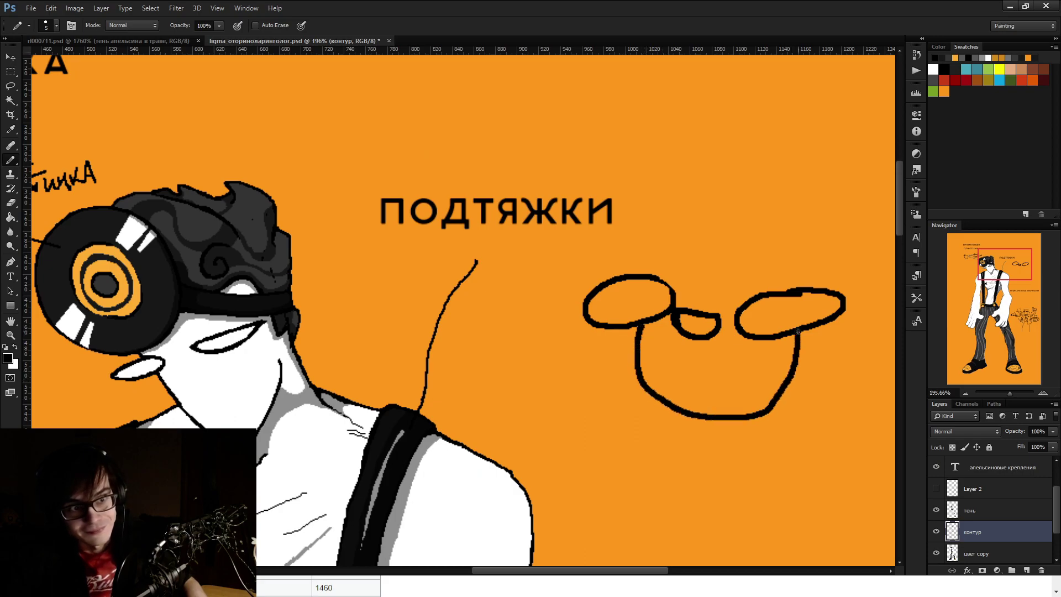
{"action": "key", "text": "ctrl+z"}
{"action": "left_click_drag", "start_coordinate": [633, 324], "coordinate": [772, 352]}
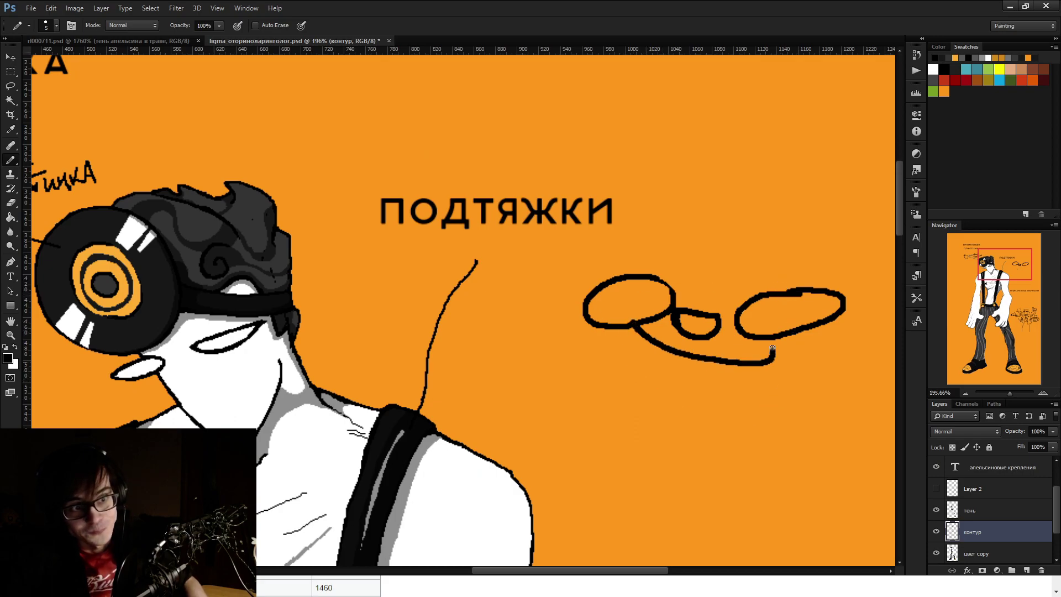
{"action": "mouse_move", "coordinate": [654, 275]}
{"action": "left_mouse_down"}
{"action": "mouse_move", "coordinate": [668, 267]}
{"action": "mouse_move", "coordinate": [734, 282]}
{"action": "left_mouse_up"}
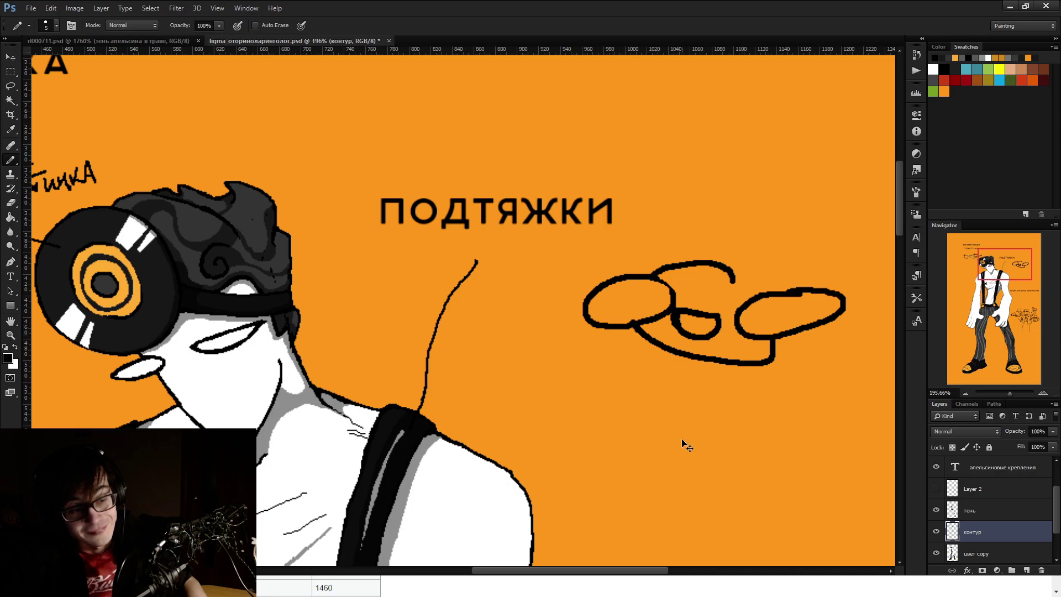
Sketch the doodle's rounded lower body, two hand curves and two foot curves beneath the head
{"action": "left_click_drag", "start_coordinate": [635, 387], "coordinate": [729, 400]}
{"action": "mouse_move", "coordinate": [785, 362]}
{"action": "left_mouse_down"}
{"action": "mouse_move", "coordinate": [826, 366]}
{"action": "mouse_move", "coordinate": [788, 394]}
{"action": "left_mouse_up"}
{"action": "mouse_move", "coordinate": [598, 333]}
{"action": "left_mouse_down"}
{"action": "mouse_move", "coordinate": [559, 334]}
{"action": "mouse_move", "coordinate": [587, 352]}
{"action": "left_mouse_up"}
{"action": "mouse_move", "coordinate": [738, 427]}
{"action": "left_mouse_down"}
{"action": "mouse_move", "coordinate": [751, 450]}
{"action": "mouse_move", "coordinate": [721, 454]}
{"action": "left_mouse_up"}
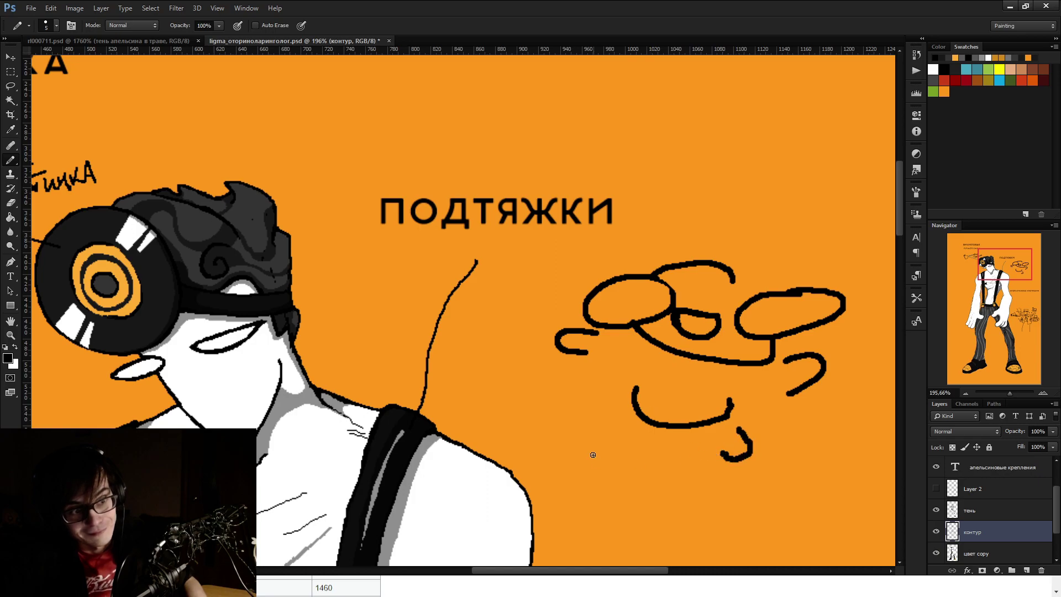
{"action": "left_click_drag", "start_coordinate": [607, 442], "coordinate": [644, 443]}
{"action": "key", "text": "ctrl+z"}
Join the doodle's left hand and left foot to its body with black pencil strokes
{"action": "mouse_move", "coordinate": [637, 385]}
{"action": "left_mouse_down"}
{"action": "mouse_move", "coordinate": [628, 365]}
{"action": "mouse_move", "coordinate": [590, 355]}
{"action": "left_mouse_up"}
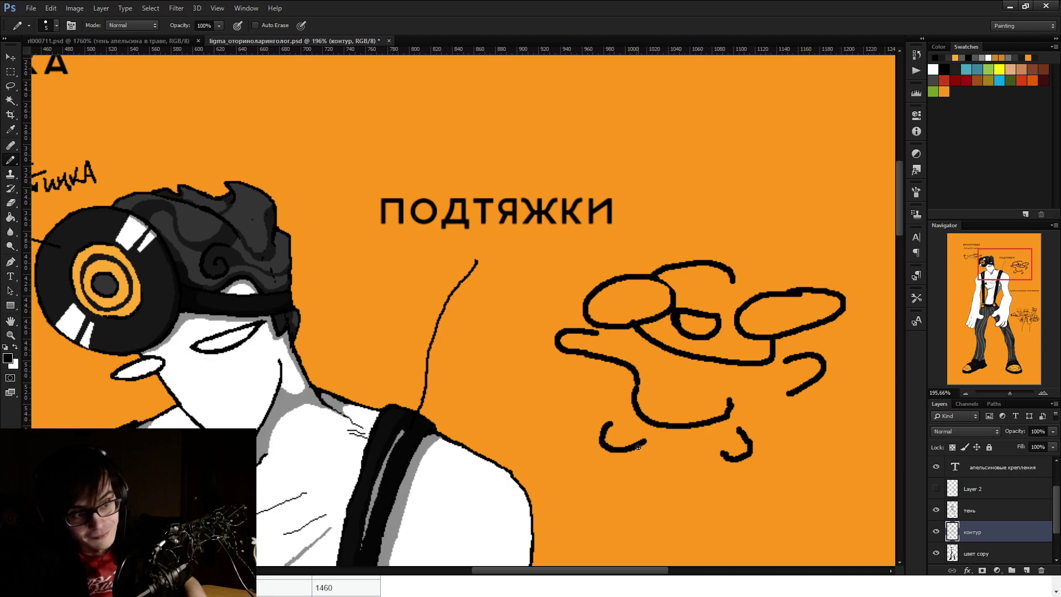
{"action": "mouse_move", "coordinate": [643, 441]}
{"action": "left_mouse_down"}
{"action": "mouse_move", "coordinate": [675, 426]}
{"action": "mouse_move", "coordinate": [617, 420]}
{"action": "mouse_move", "coordinate": [636, 409]}
{"action": "left_mouse_up"}
{"action": "key", "text": "e"}
{"action": "key", "text": "b"}
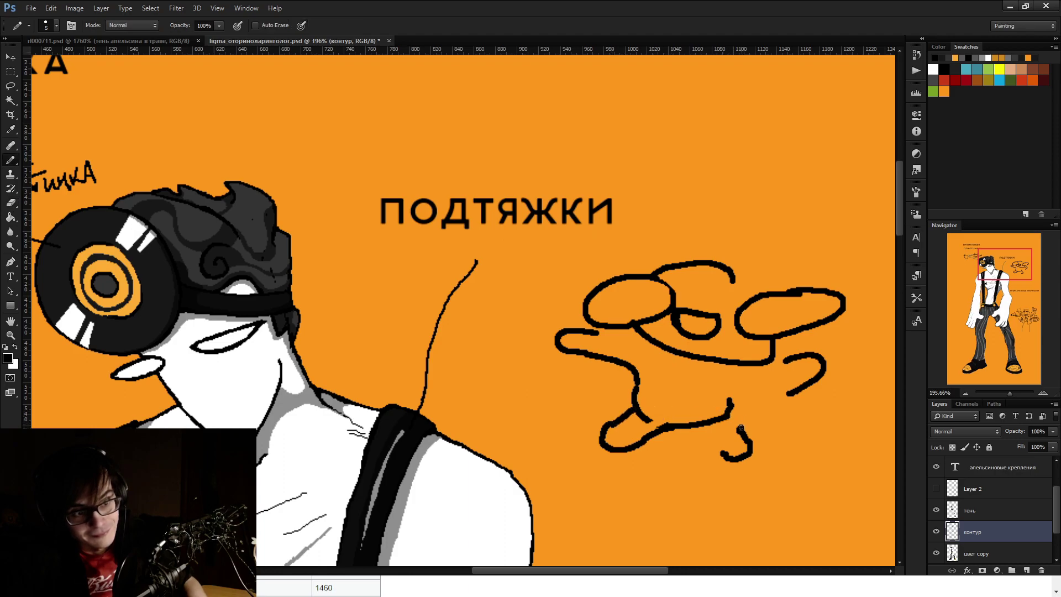
Try joining the doodle's right foot and right hand to its body, and undo the latest limb strokes
{"action": "left_click_drag", "start_coordinate": [725, 453], "coordinate": [709, 421]}
{"action": "key", "text": "e"}
{"action": "key", "text": "b"}
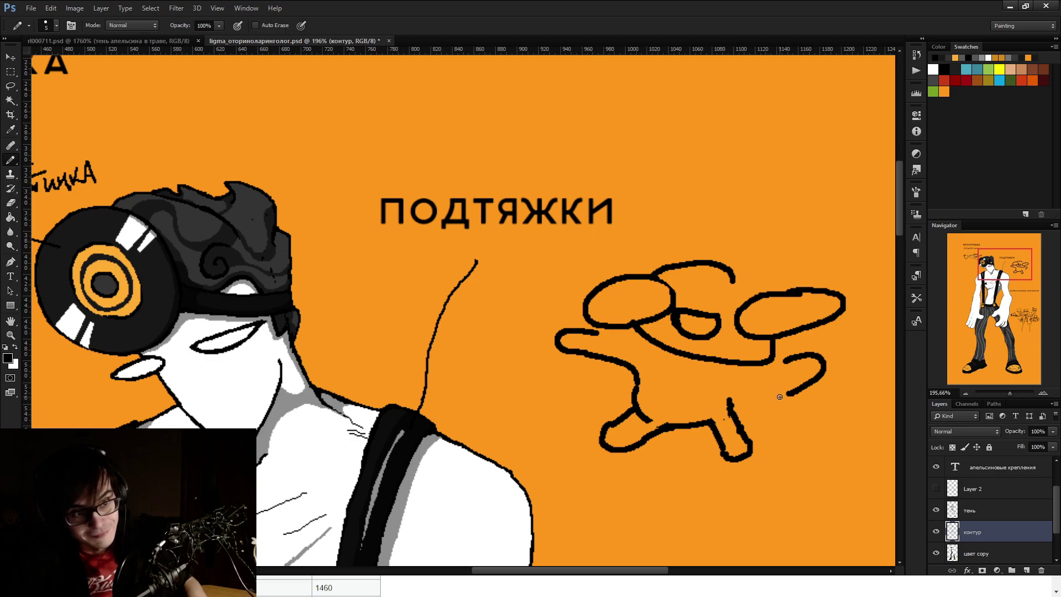
{"action": "mouse_move", "coordinate": [790, 393]}
{"action": "left_mouse_down"}
{"action": "mouse_move", "coordinate": [736, 406]}
{"action": "mouse_move", "coordinate": [743, 390]}
{"action": "mouse_move", "coordinate": [797, 382]}
{"action": "mouse_move", "coordinate": [749, 390]}
{"action": "mouse_move", "coordinate": [730, 406]}
{"action": "left_mouse_up"}
{"action": "key", "text": "ctrl+z"}
{"action": "key", "text": "ctrl+z"}
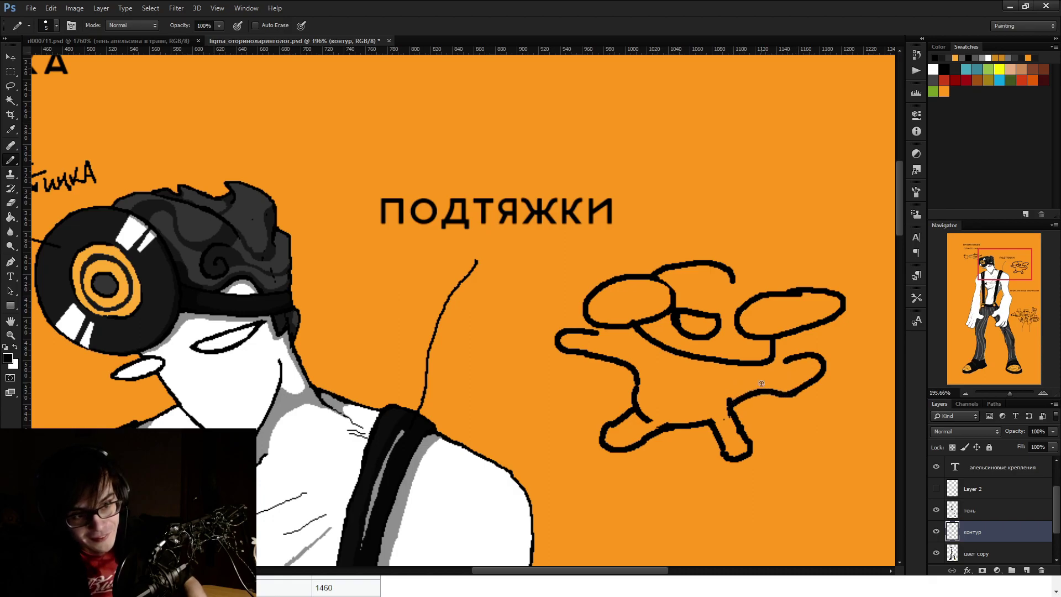
{"action": "scroll", "coordinate": [780, 356], "scroll_direction": "down", "scroll_amount": 3}
{"action": "key", "text": "ctrl+z"}
{"action": "key", "text": "ctrl+alt+z"}
{"action": "key", "text": "ctrl+alt+z"}
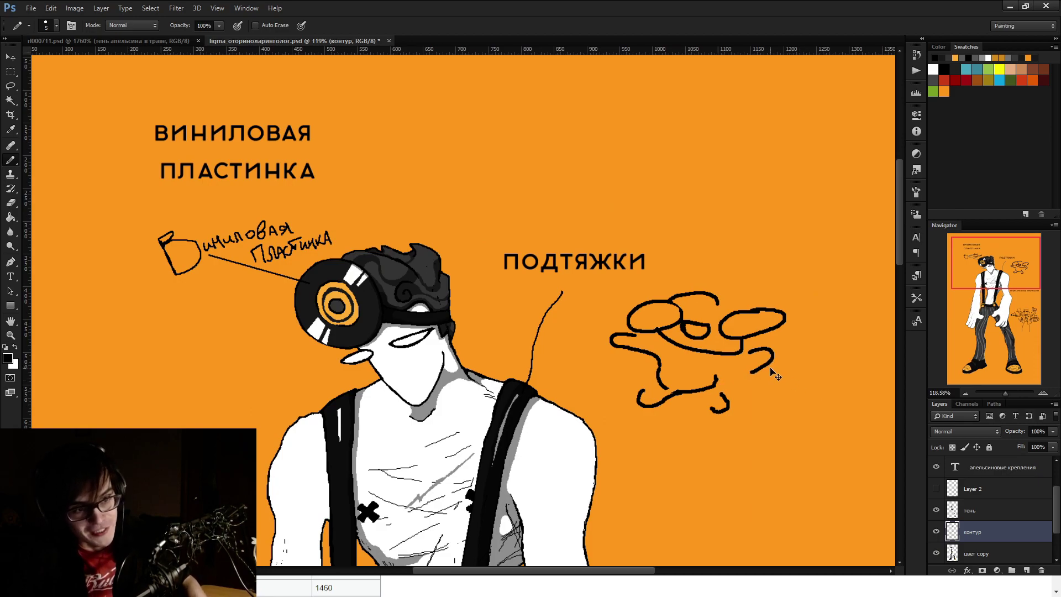
Draw a small round pupil inside each of the doodle's two oval eyes
{"action": "scroll", "coordinate": [776, 375], "scroll_direction": "down", "scroll_amount": 1}
{"action": "key", "text": "alt"}
{"action": "scroll", "coordinate": [651, 269], "scroll_direction": "up", "scroll_amount": 5}
{"action": "mouse_move", "coordinate": [639, 271]}
{"action": "left_mouse_down"}
{"action": "mouse_move", "coordinate": [641, 296]}
{"action": "mouse_move", "coordinate": [636, 268]}
{"action": "left_mouse_up"}
{"action": "left_click_drag", "start_coordinate": [877, 286], "coordinate": [869, 278]}
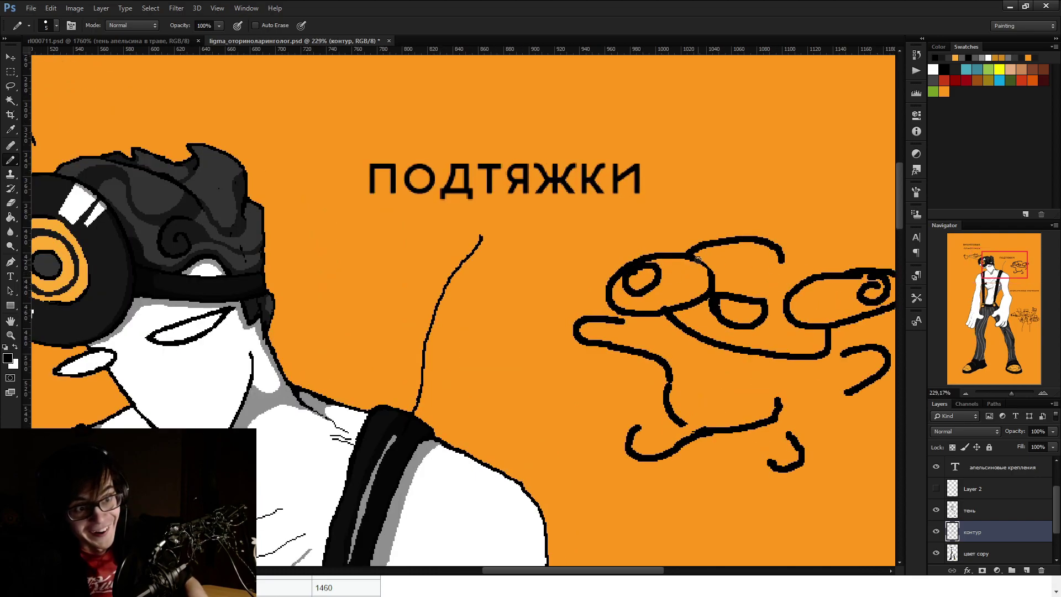
On the тень layer, widen the grey shadow on the character's face along the edge of the vinyl record
{"action": "scroll", "coordinate": [697, 259], "scroll_direction": "down", "scroll_amount": 8}
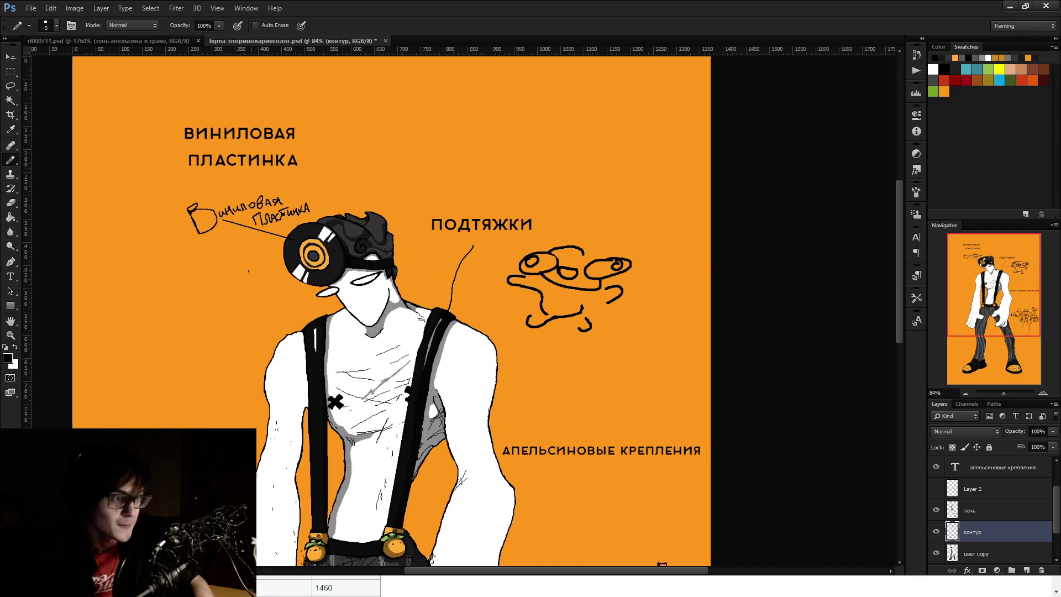
{"action": "scroll", "coordinate": [278, 263], "scroll_direction": "up", "scroll_amount": 4}
{"action": "key", "text": "alt"}
{"action": "scroll", "coordinate": [483, 174], "scroll_direction": "up", "scroll_amount": 2}
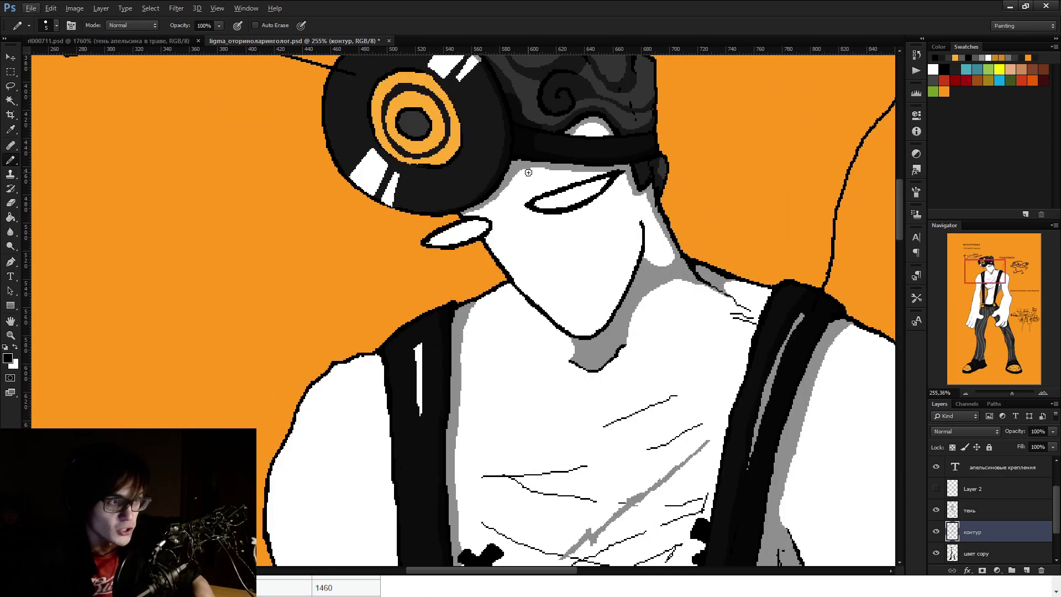
{"action": "left_click", "coordinate": [989, 512]}
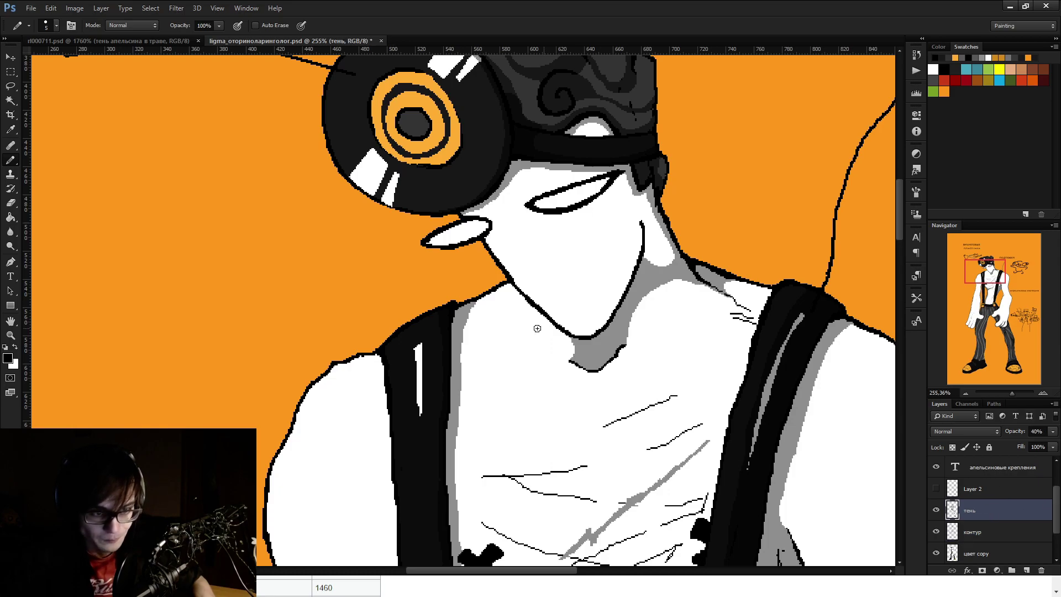
{"action": "scroll", "coordinate": [481, 143], "scroll_direction": "up", "scroll_amount": 3}
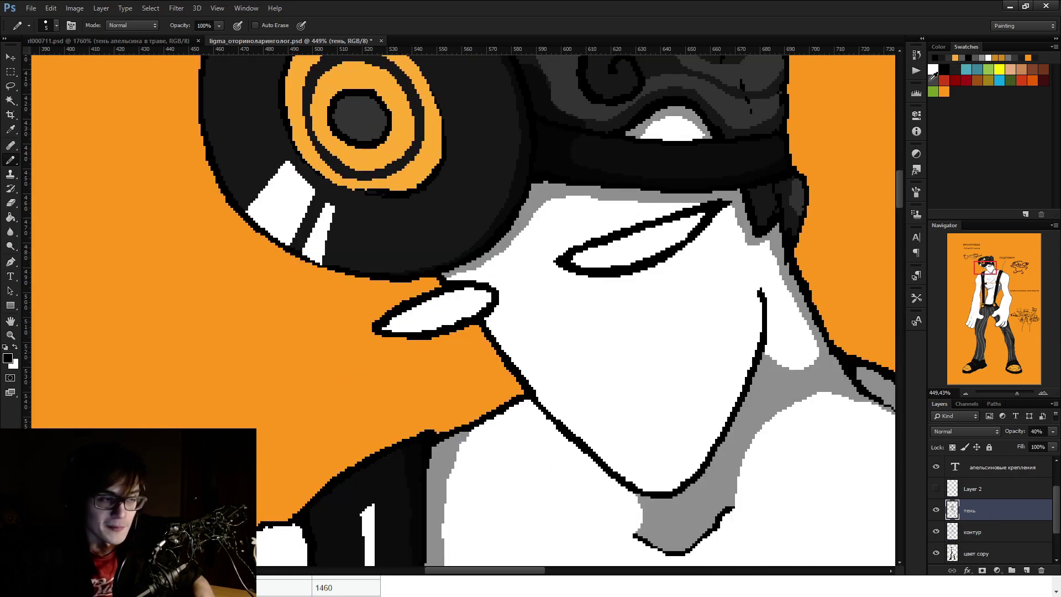
{"action": "mouse_move", "coordinate": [508, 239]}
{"action": "left_mouse_down"}
{"action": "mouse_move", "coordinate": [448, 279]}
{"action": "mouse_move", "coordinate": [522, 229]}
{"action": "mouse_move", "coordinate": [551, 189]}
{"action": "mouse_move", "coordinate": [480, 271]}
{"action": "left_mouse_up"}
{"action": "scroll", "coordinate": [479, 271], "scroll_direction": "down", "scroll_amount": 6}
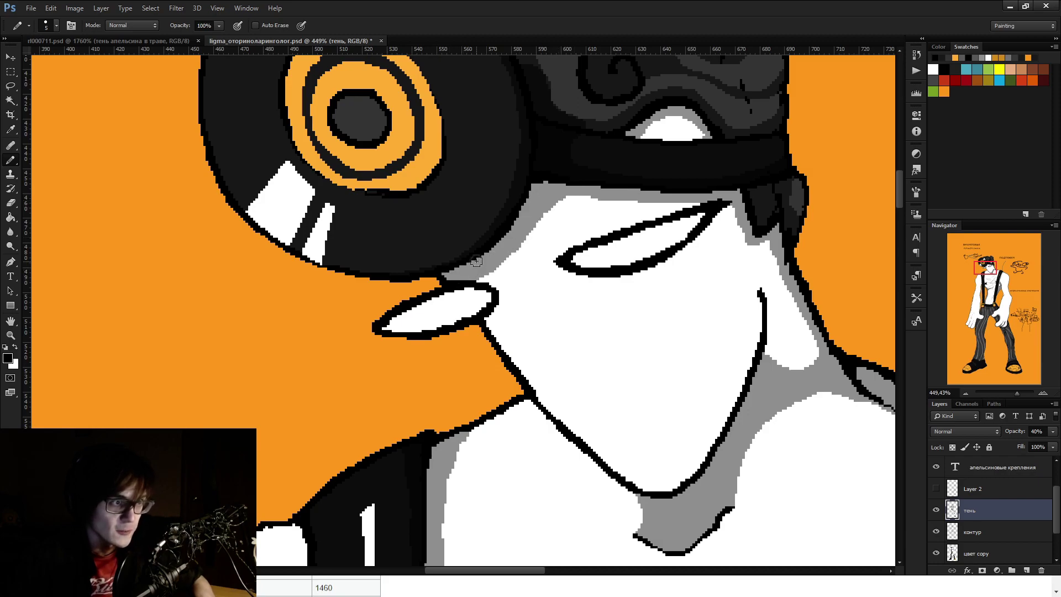
{"action": "scroll", "coordinate": [507, 289], "scroll_direction": "up", "scroll_amount": 3}
{"action": "scroll", "coordinate": [506, 289], "scroll_direction": "up", "scroll_amount": 5}
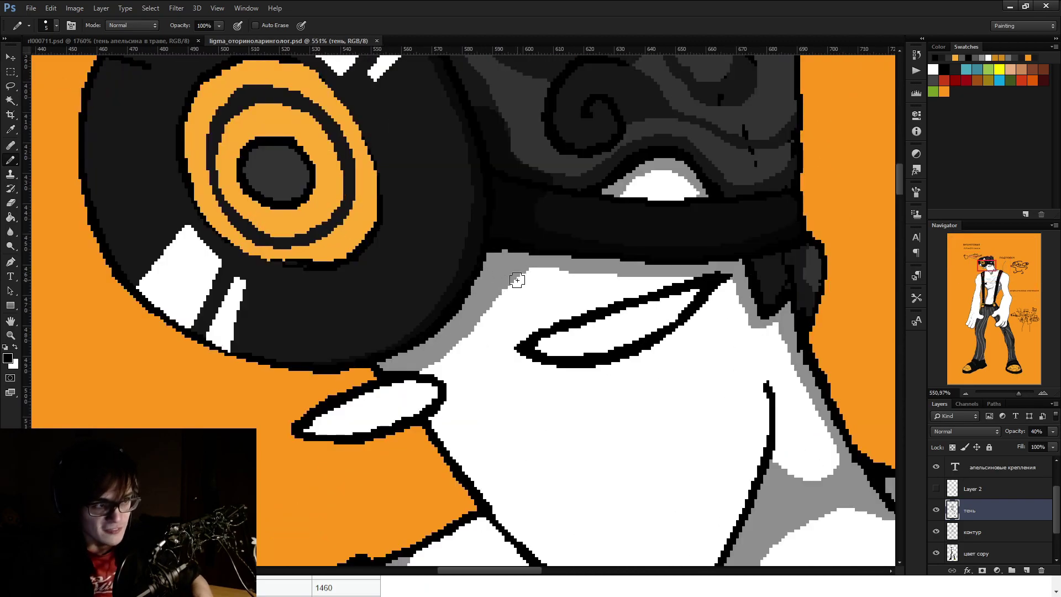
{"action": "mouse_move", "coordinate": [504, 256]}
{"action": "left_mouse_down"}
{"action": "mouse_move", "coordinate": [829, 284]}
{"action": "mouse_move", "coordinate": [859, 326]}
{"action": "left_mouse_up"}
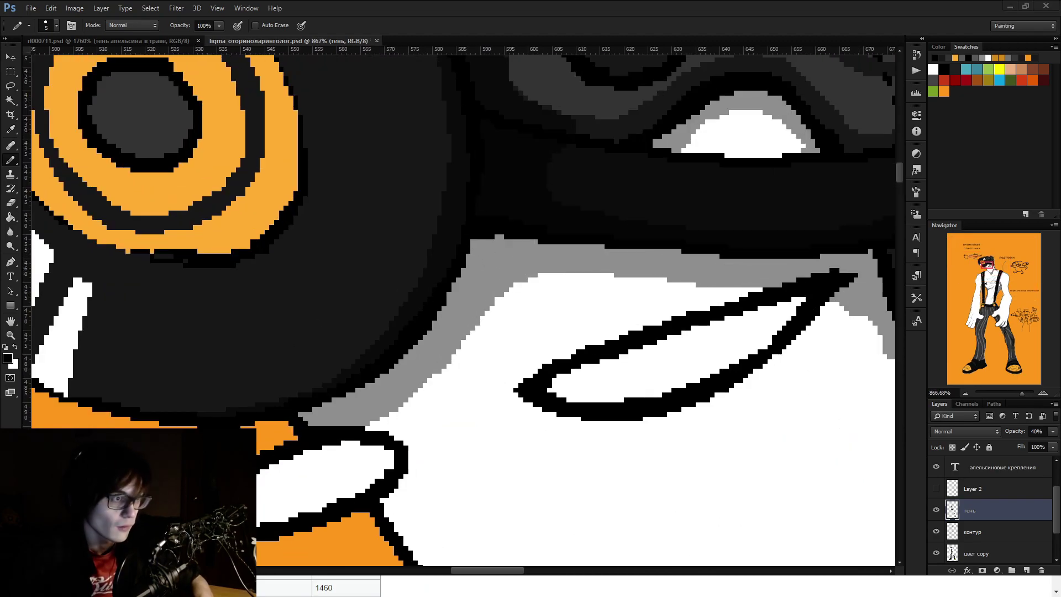
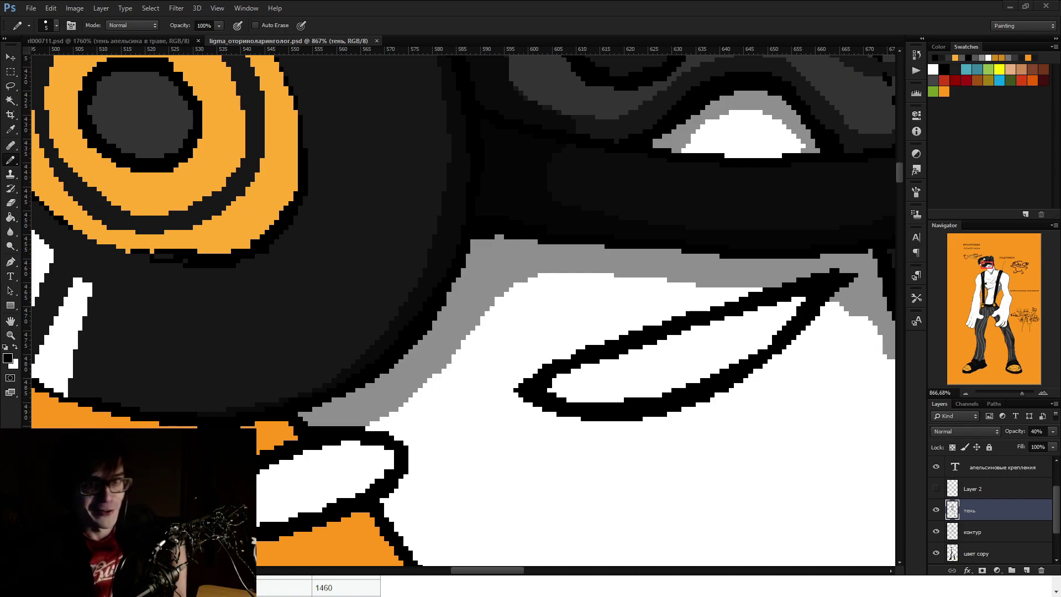
On the цвет copy layer, erase stray colour pixels where the trousers meet the arm beside the orange clasp
{"action": "scroll", "coordinate": [514, 345], "scroll_direction": "down", "scroll_amount": 10}
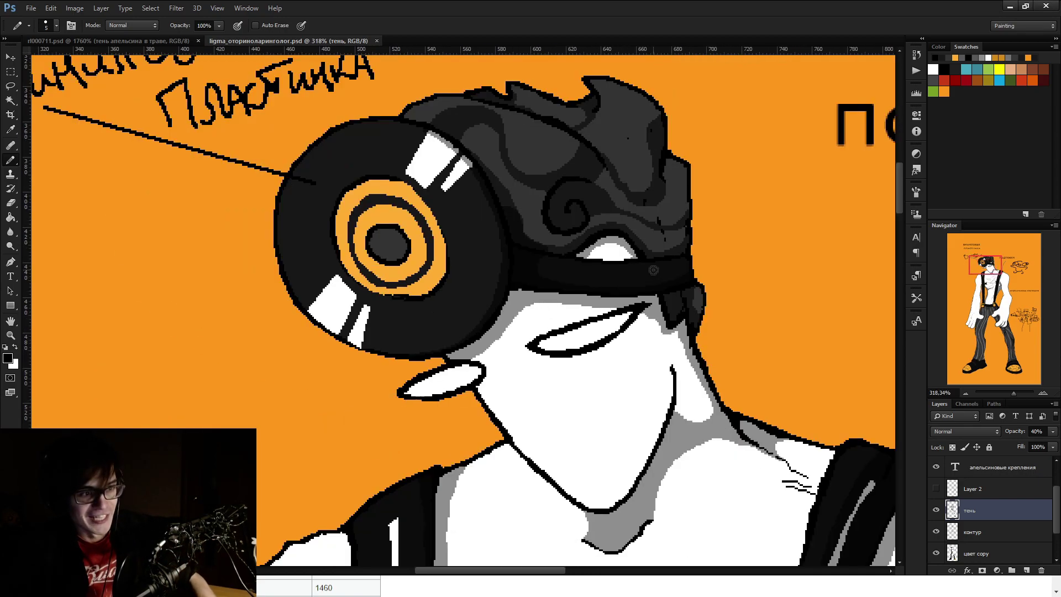
{"action": "scroll", "coordinate": [613, 298], "scroll_direction": "down", "scroll_amount": 3}
{"action": "scroll", "coordinate": [613, 299], "scroll_direction": "up", "scroll_amount": 6}
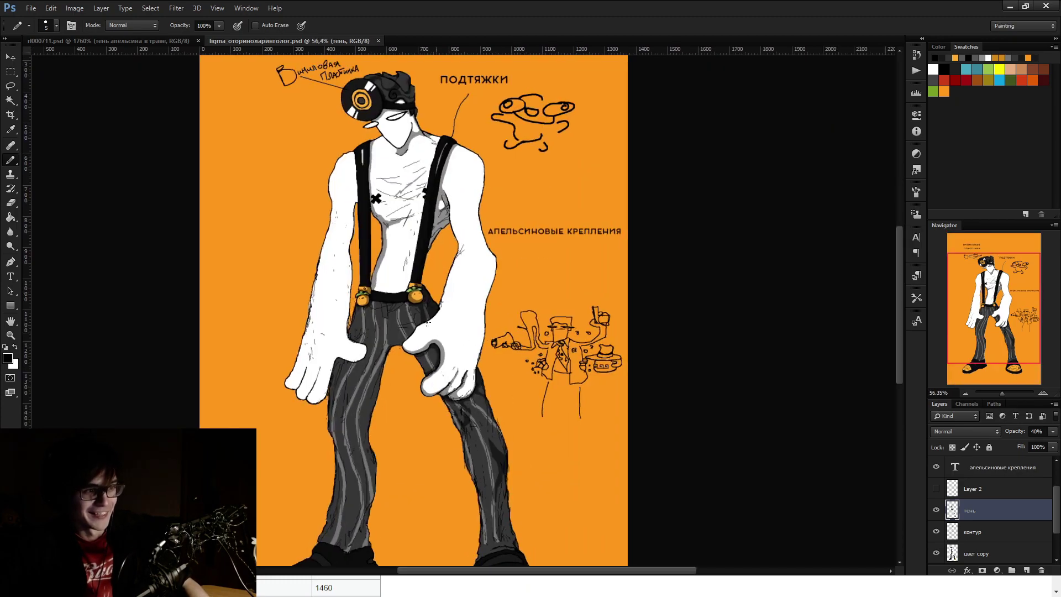
{"action": "scroll", "coordinate": [613, 299], "scroll_direction": "down", "scroll_amount": 4}
{"action": "scroll", "coordinate": [613, 298], "scroll_direction": "up", "scroll_amount": 6}
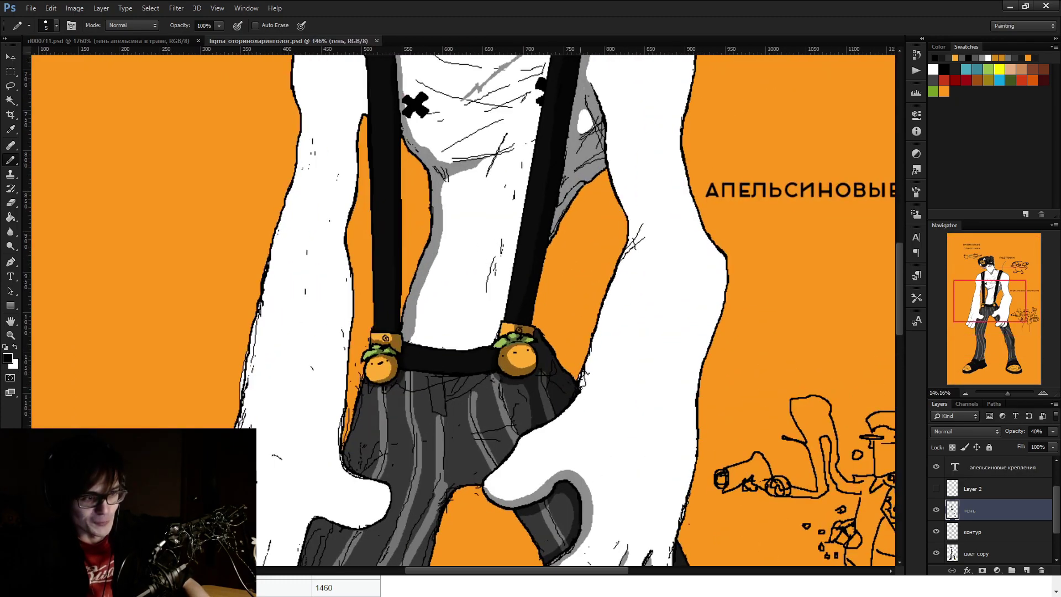
{"action": "scroll", "coordinate": [589, 384], "scroll_direction": "up", "scroll_amount": 2}
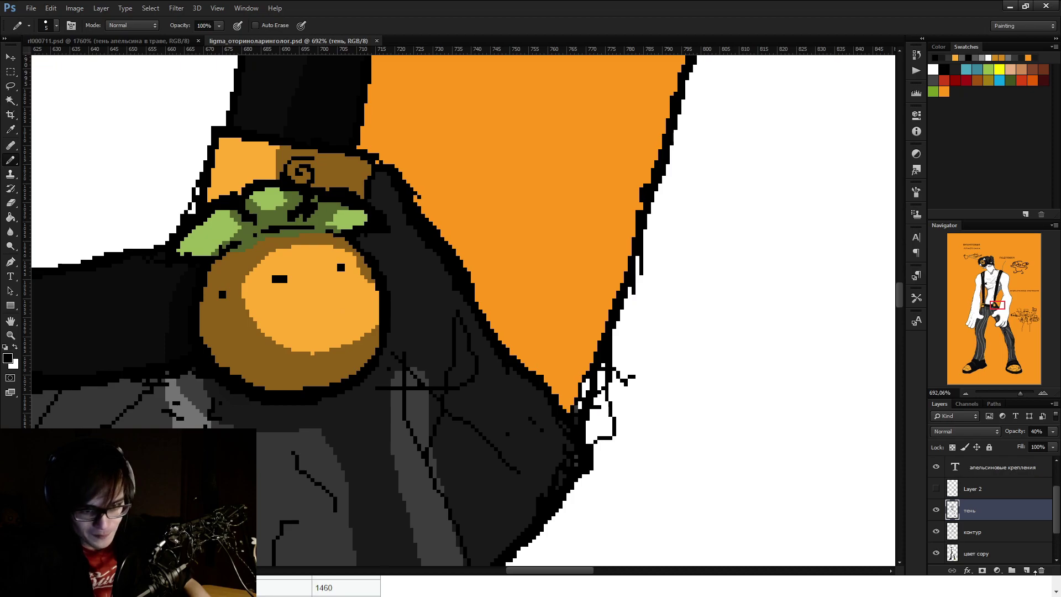
{"action": "left_click", "coordinate": [997, 558]}
{"action": "key", "text": "e"}
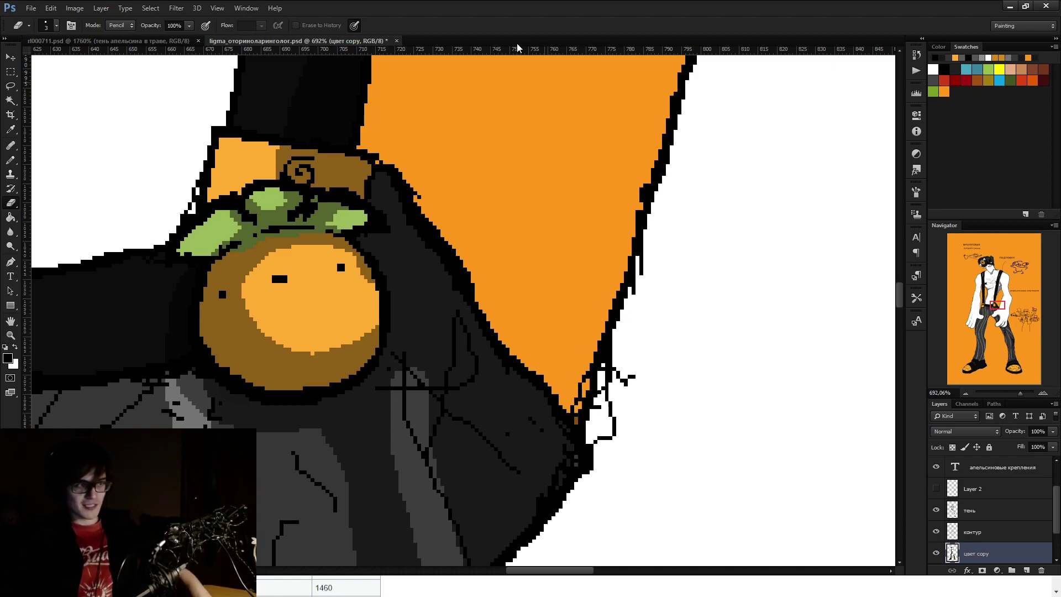
Sample the clasp's light orange and extend the orange fruit's colour up to the leaves on the цвет copy layer
{"action": "left_click", "coordinate": [1025, 510]}
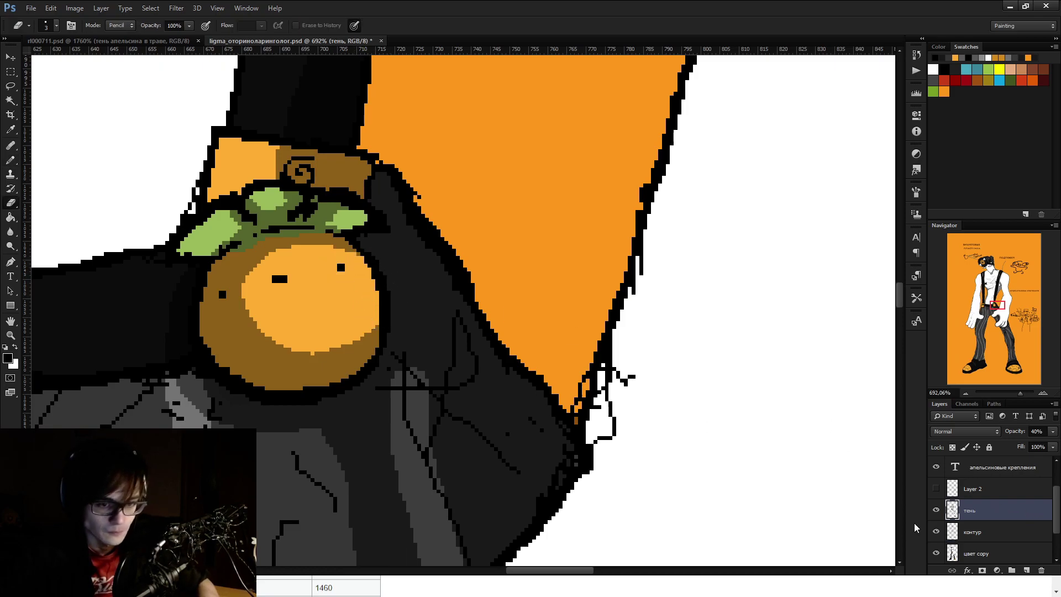
{"action": "scroll", "coordinate": [282, 225], "scroll_direction": "up", "scroll_amount": 5}
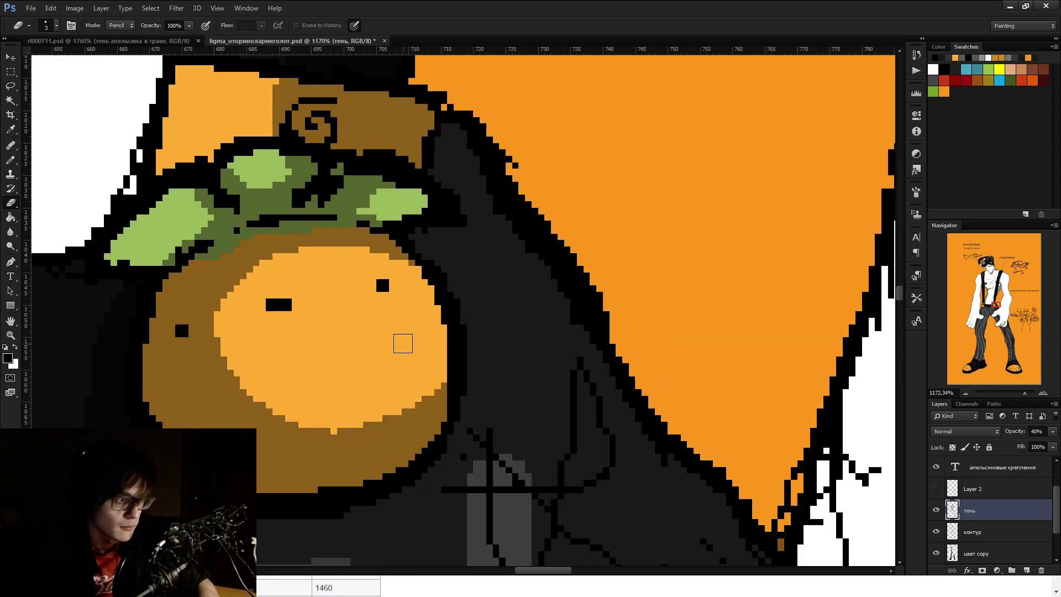
{"action": "key", "text": "b"}
{"action": "left_click", "coordinate": [355, 287], "text": "alt"}
{"action": "left_click", "coordinate": [991, 531]}
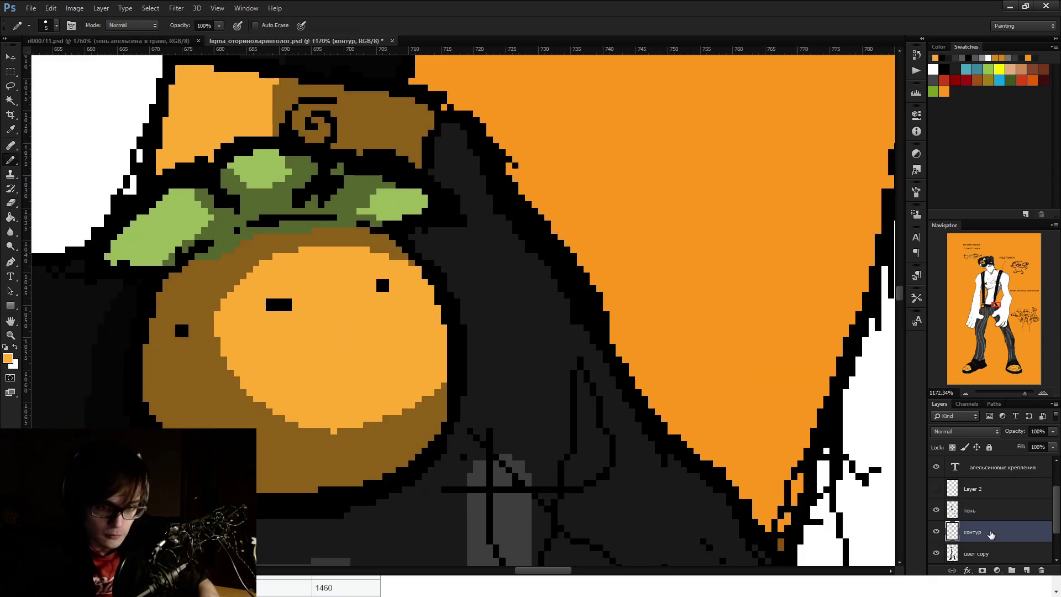
{"action": "left_click", "coordinate": [1011, 553]}
{"action": "scroll", "coordinate": [994, 530], "scroll_direction": "up", "scroll_amount": 2}
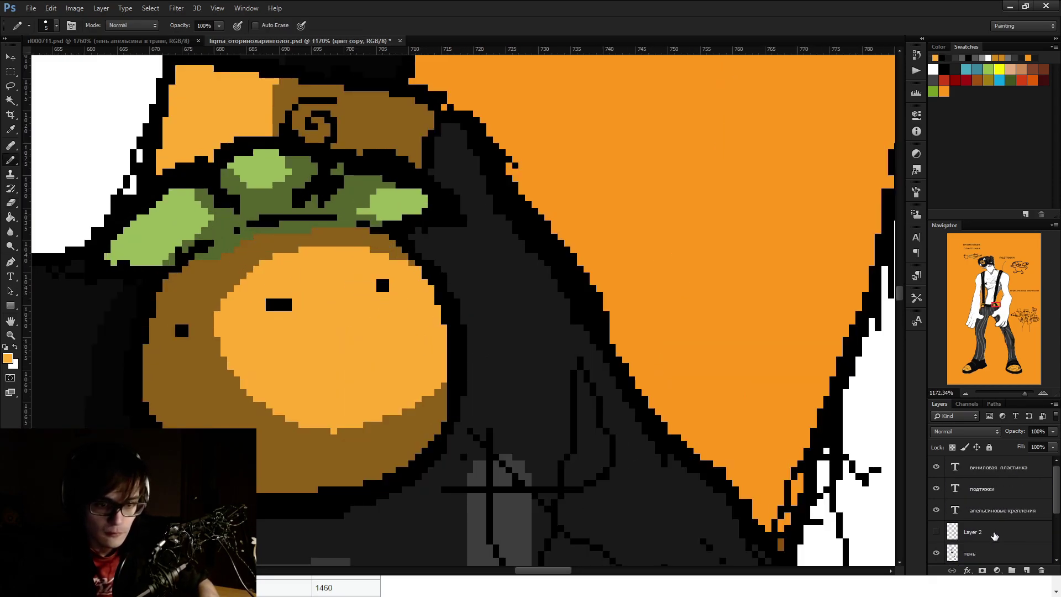
{"action": "scroll", "coordinate": [995, 530], "scroll_direction": "down", "scroll_amount": 1}
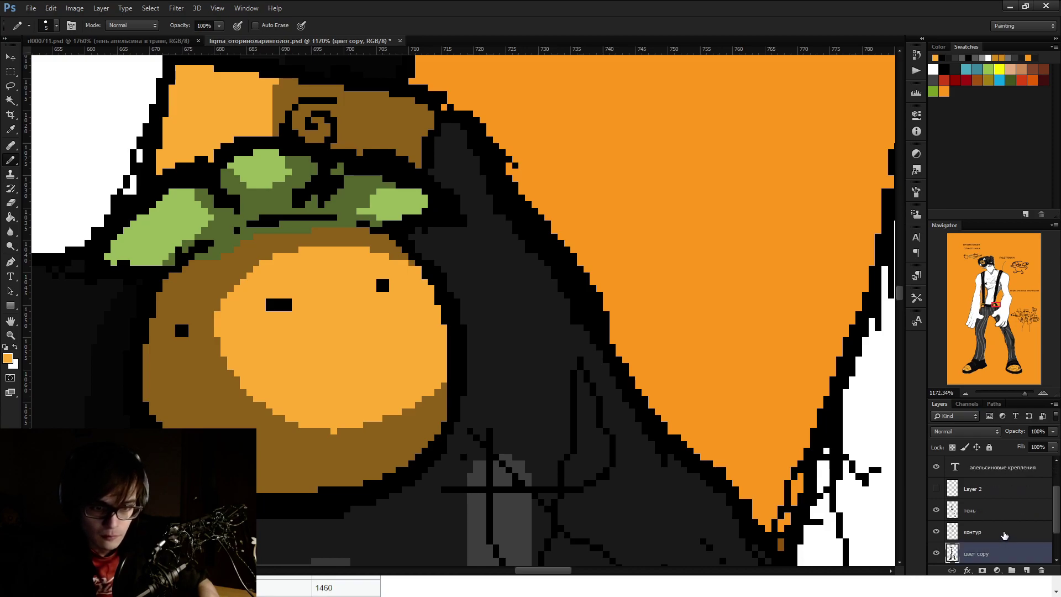
{"action": "mouse_move", "coordinate": [356, 248]}
{"action": "left_mouse_down"}
{"action": "mouse_move", "coordinate": [271, 237]}
{"action": "mouse_move", "coordinate": [217, 263]}
{"action": "left_mouse_up"}
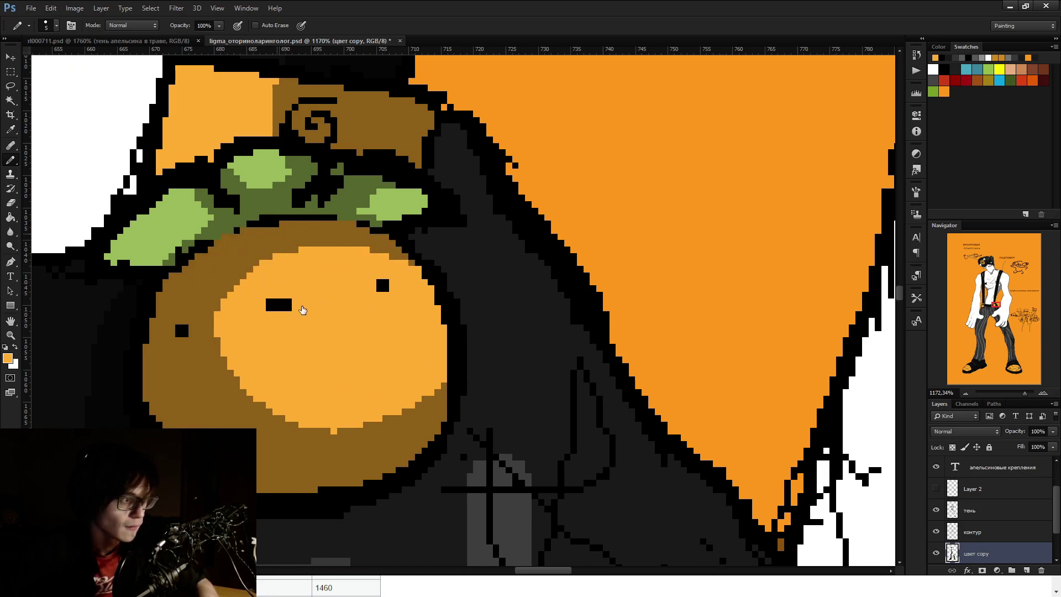
On the контур layer, sample the outline's black and touch up the contour between the leaves and the larger orange fruit
{"action": "left_click", "coordinate": [1000, 510]}
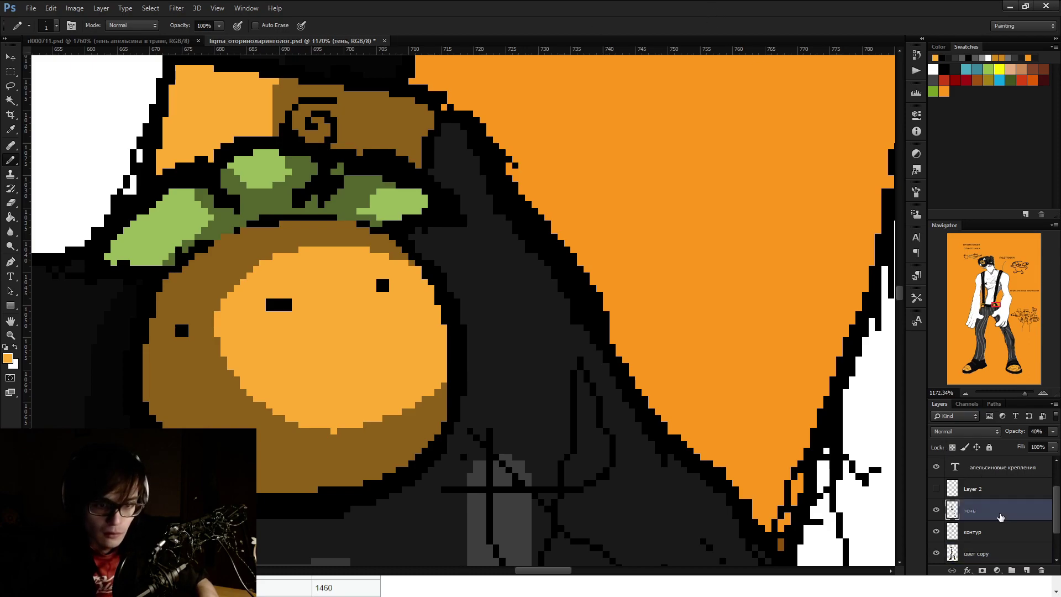
{"action": "left_click", "coordinate": [996, 531]}
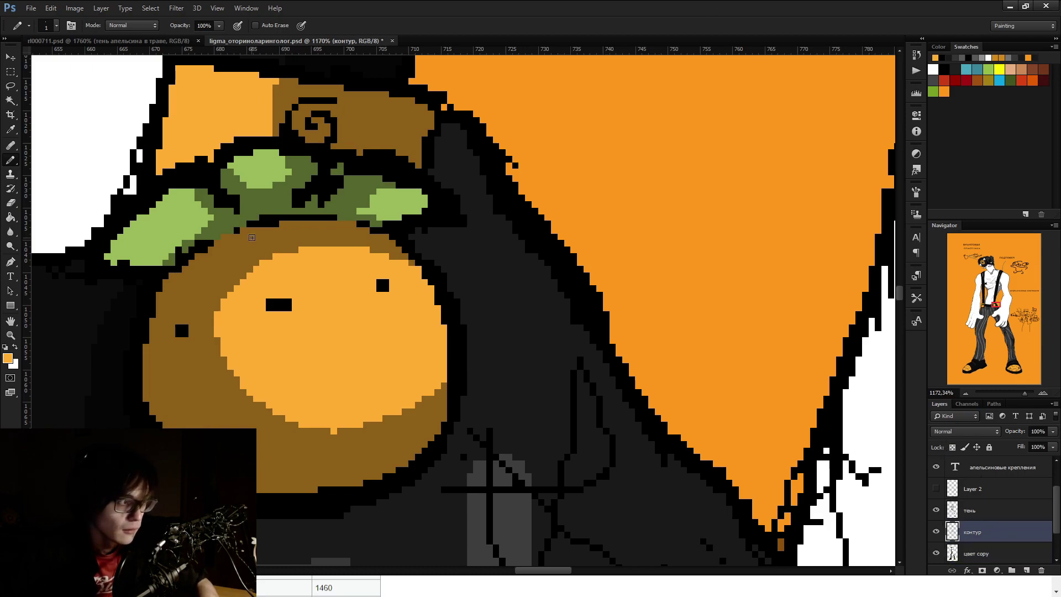
{"action": "left_click", "coordinate": [266, 219], "text": "alt"}
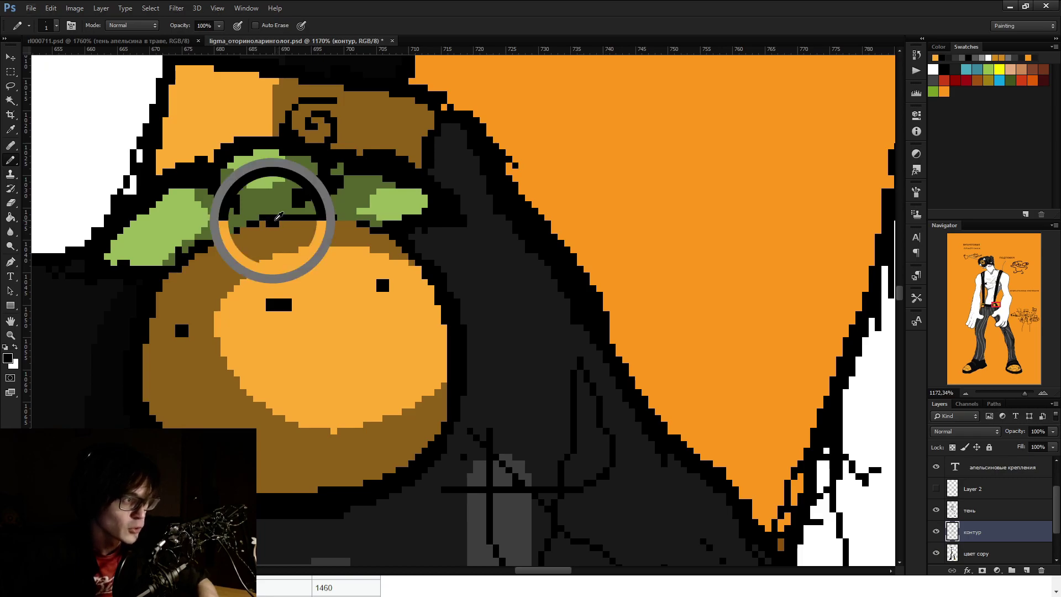
{"action": "mouse_move", "coordinate": [246, 225]}
{"action": "left_mouse_down"}
{"action": "mouse_move", "coordinate": [212, 242]}
{"action": "mouse_move", "coordinate": [231, 233]}
{"action": "left_mouse_up"}
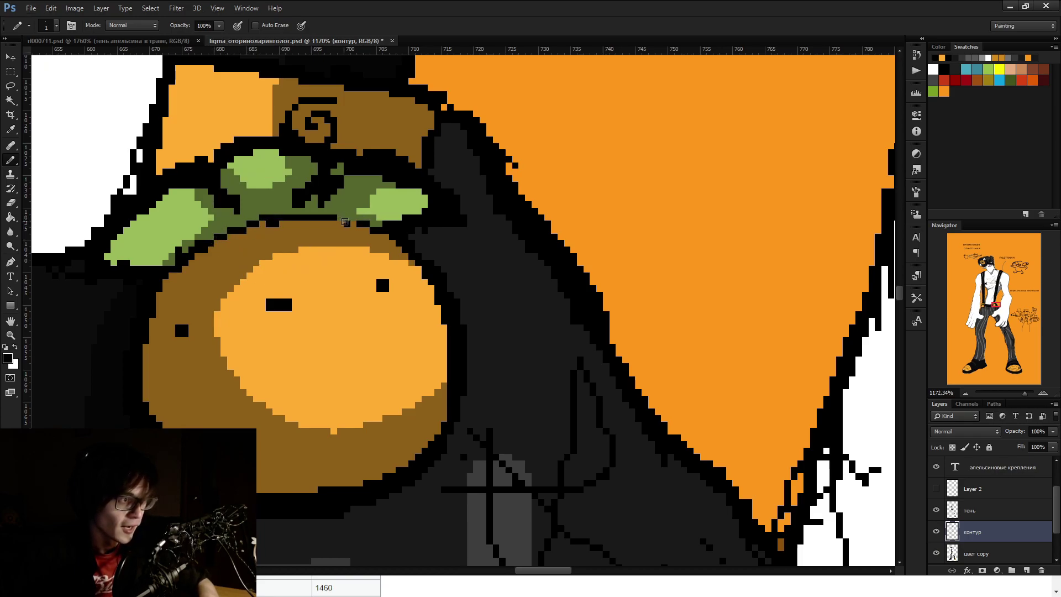
Erase outline pixels at the right leaf's tip above the larger orange with a 1 px eraser, lengthening the green tip
{"action": "key", "text": "e"}
{"action": "left_click_drag", "start_coordinate": [426, 232], "coordinate": [471, 235]}
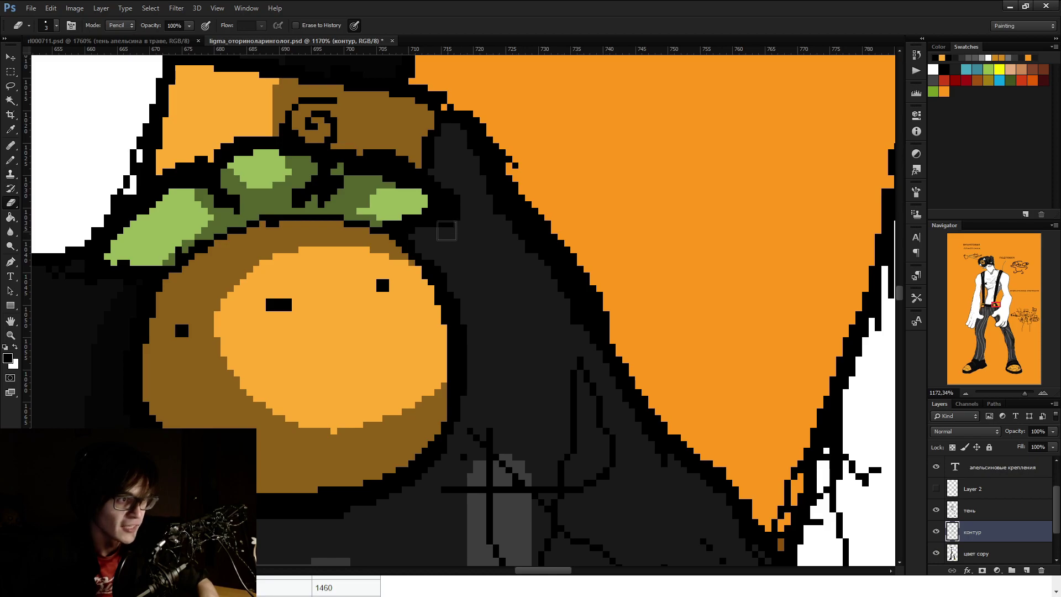
{"action": "key", "text": "bracketleft"}
{"action": "key", "text": "bracketleft"}
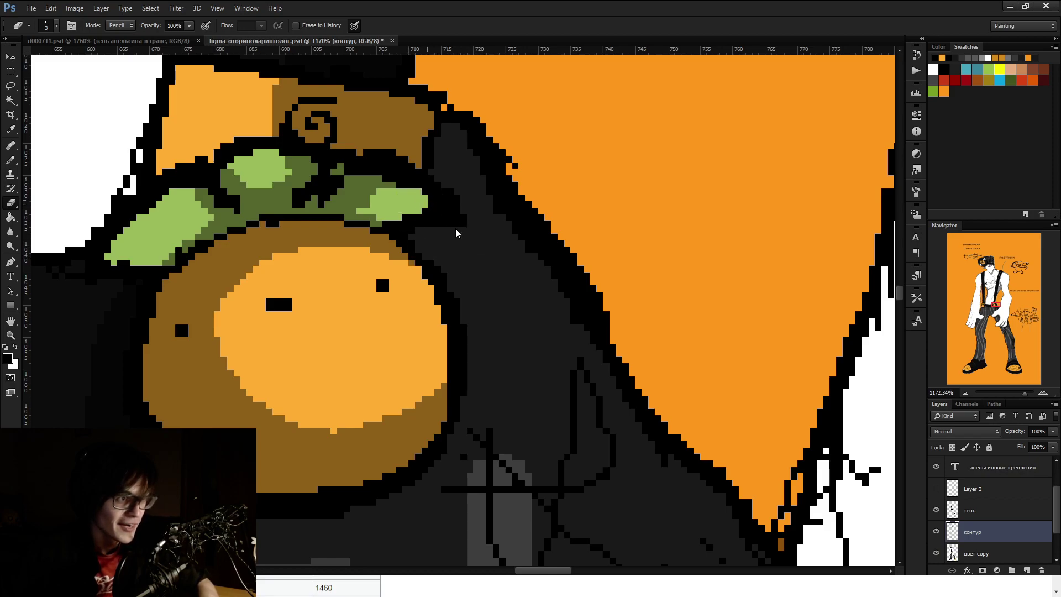
{"action": "left_click_drag", "start_coordinate": [423, 204], "coordinate": [435, 212]}
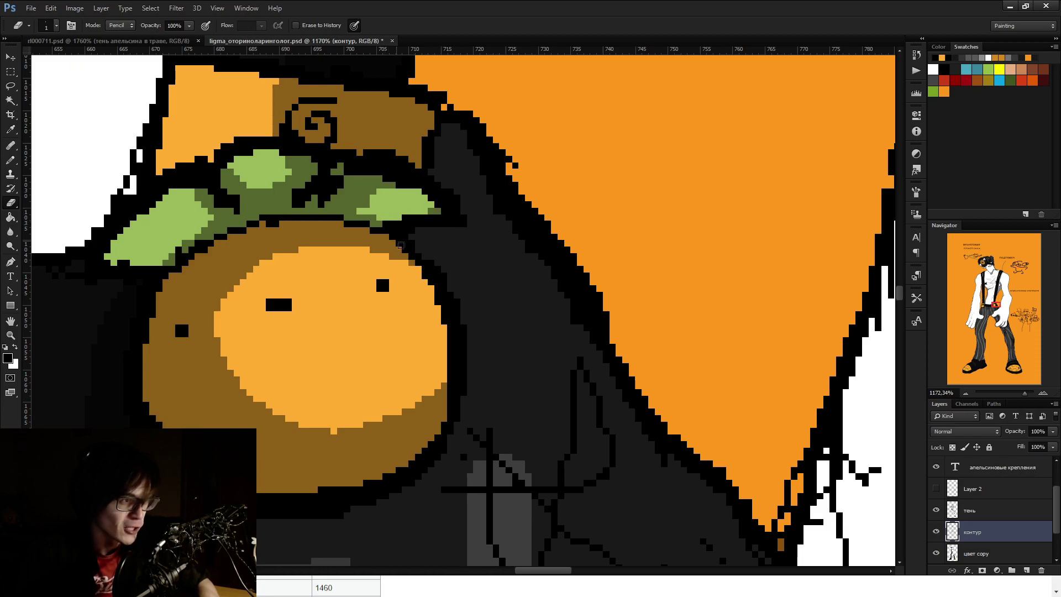
Even out the black contour between the leaves and the top of the larger orange by erasing excess outline pixels
{"action": "key", "text": "b"}
{"action": "key", "text": "e"}
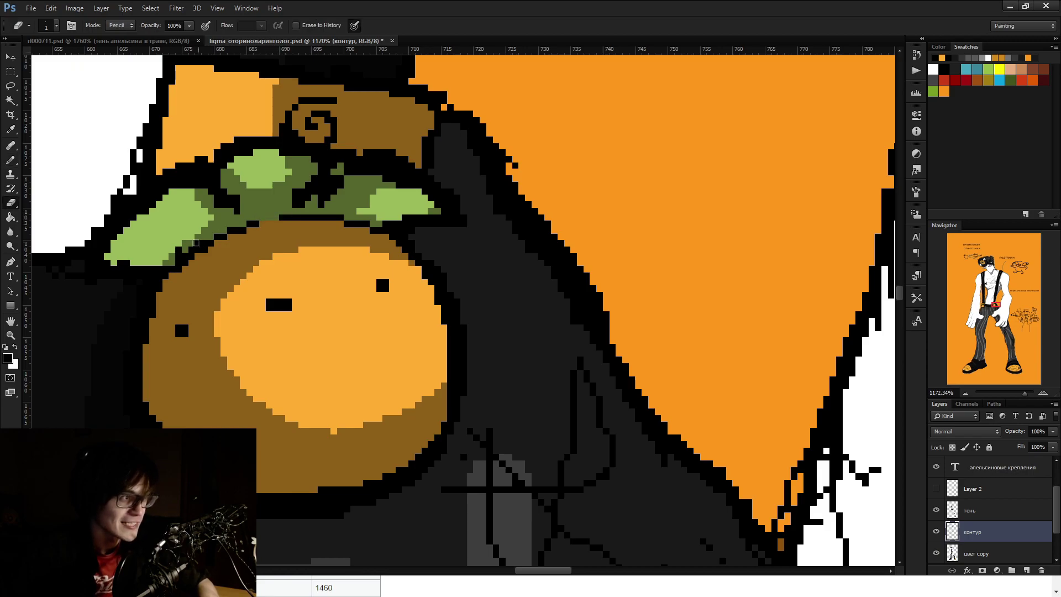
{"action": "mouse_move", "coordinate": [209, 229]}
{"action": "left_mouse_down"}
{"action": "mouse_move", "coordinate": [192, 248]}
{"action": "mouse_move", "coordinate": [224, 235]}
{"action": "left_mouse_up"}
{"action": "left_click_drag", "start_coordinate": [333, 216], "coordinate": [303, 219]}
{"action": "scroll", "coordinate": [365, 271], "scroll_direction": "down", "scroll_amount": 8}
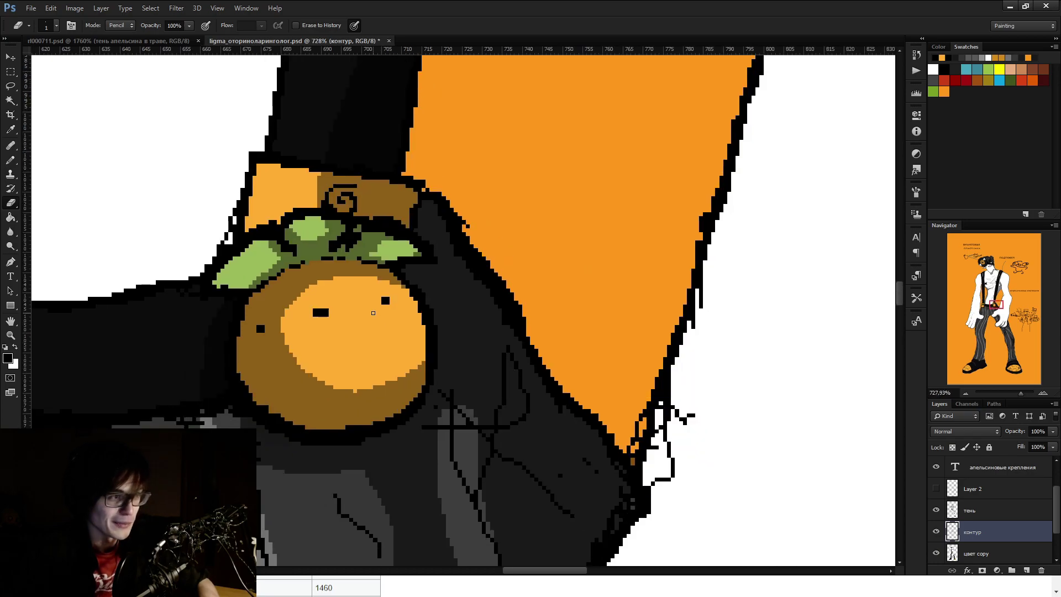
Erase excess black pixels along the lower edge of the right leaf on the other orange clasp
{"action": "scroll", "coordinate": [50, 309], "scroll_direction": "up", "scroll_amount": 8}
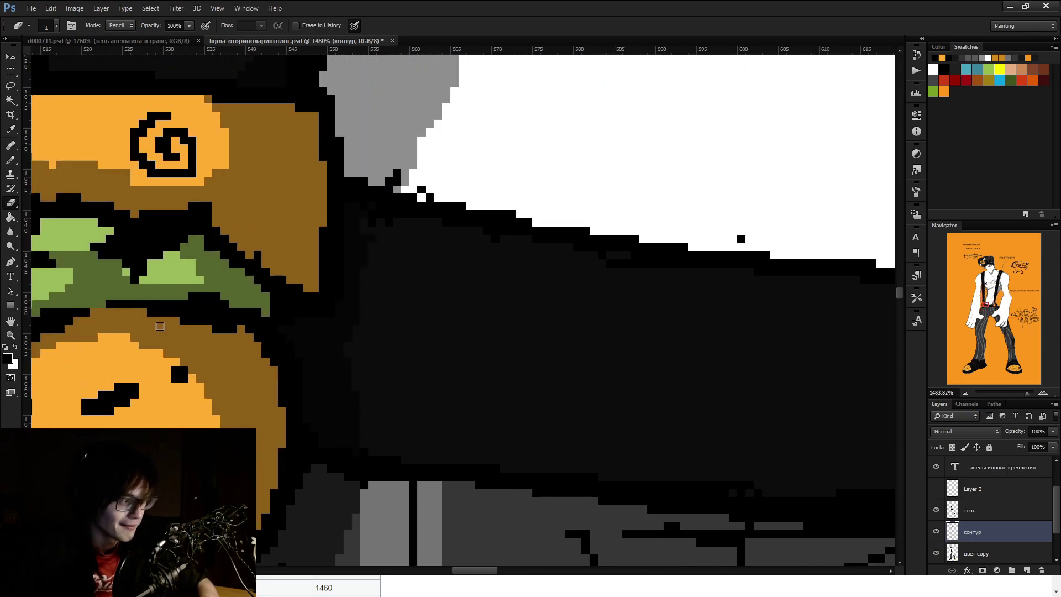
{"action": "scroll", "coordinate": [198, 314], "scroll_direction": "up", "scroll_amount": 2}
{"action": "left_click_drag", "start_coordinate": [265, 299], "coordinate": [191, 279]}
{"action": "mouse_move", "coordinate": [288, 360]}
{"action": "left_mouse_down"}
{"action": "mouse_move", "coordinate": [237, 337]}
{"action": "mouse_move", "coordinate": [176, 332]}
{"action": "mouse_move", "coordinate": [192, 330]}
{"action": "left_mouse_up"}
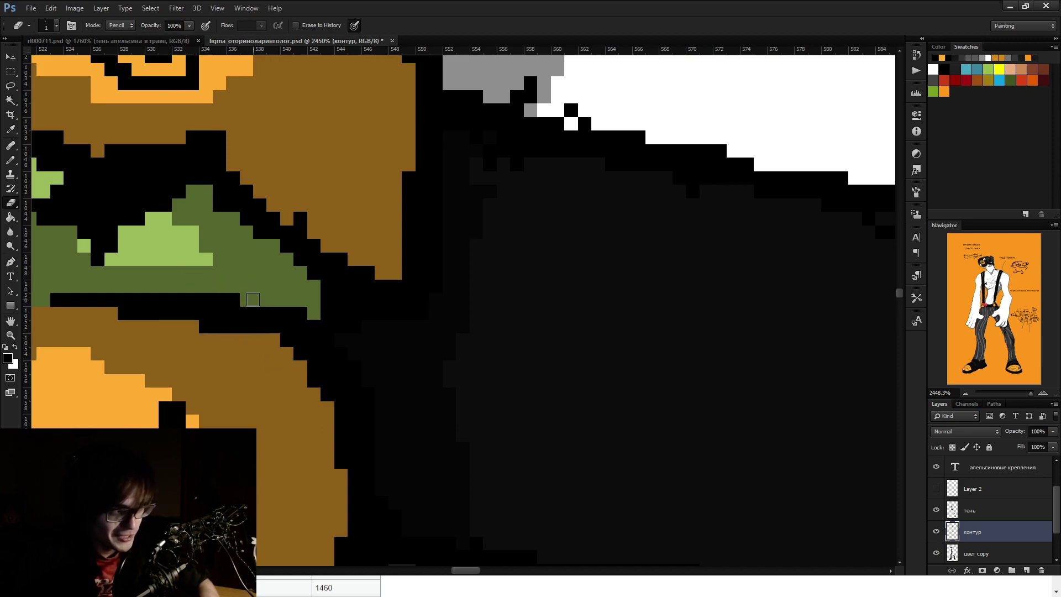
{"action": "left_click", "coordinate": [300, 315]}
Smooth the upper edge of that right leaf by removing jagged outline pixels between it and the brown clasp band
{"action": "mouse_move", "coordinate": [306, 277]}
{"action": "left_mouse_down"}
{"action": "mouse_move", "coordinate": [260, 221]}
{"action": "mouse_move", "coordinate": [259, 192]}
{"action": "mouse_move", "coordinate": [304, 230]}
{"action": "left_mouse_up"}
{"action": "key", "text": "b"}
{"action": "key", "text": "e"}
{"action": "left_click_drag", "start_coordinate": [273, 185], "coordinate": [302, 205]}
{"action": "mouse_move", "coordinate": [218, 206]}
{"action": "left_mouse_down"}
{"action": "mouse_move", "coordinate": [208, 202]}
{"action": "mouse_move", "coordinate": [234, 223]}
{"action": "left_mouse_up"}
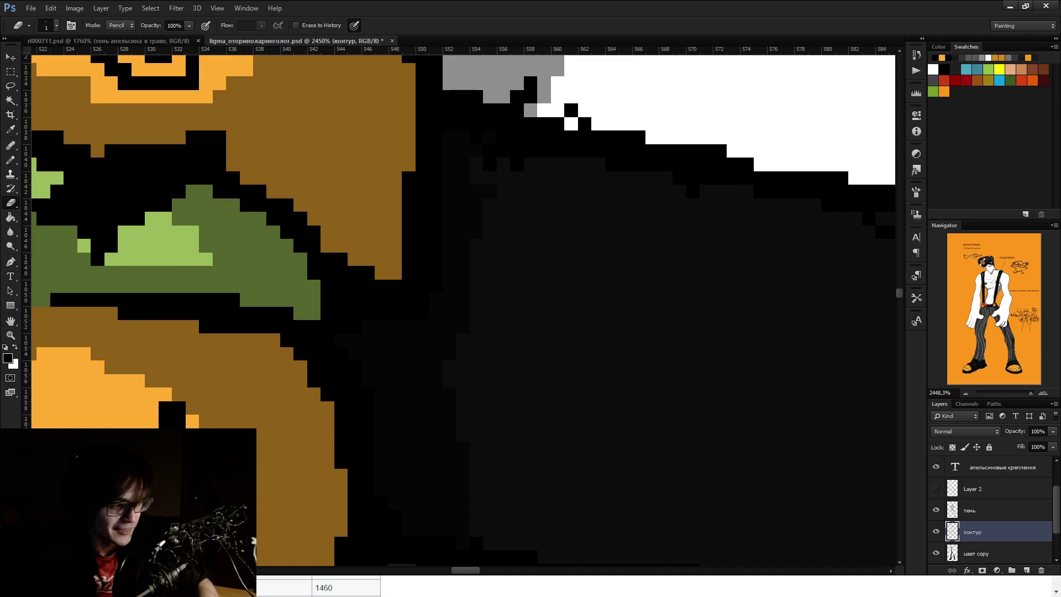
{"action": "scroll", "coordinate": [126, 212], "scroll_direction": "down", "scroll_amount": 3}
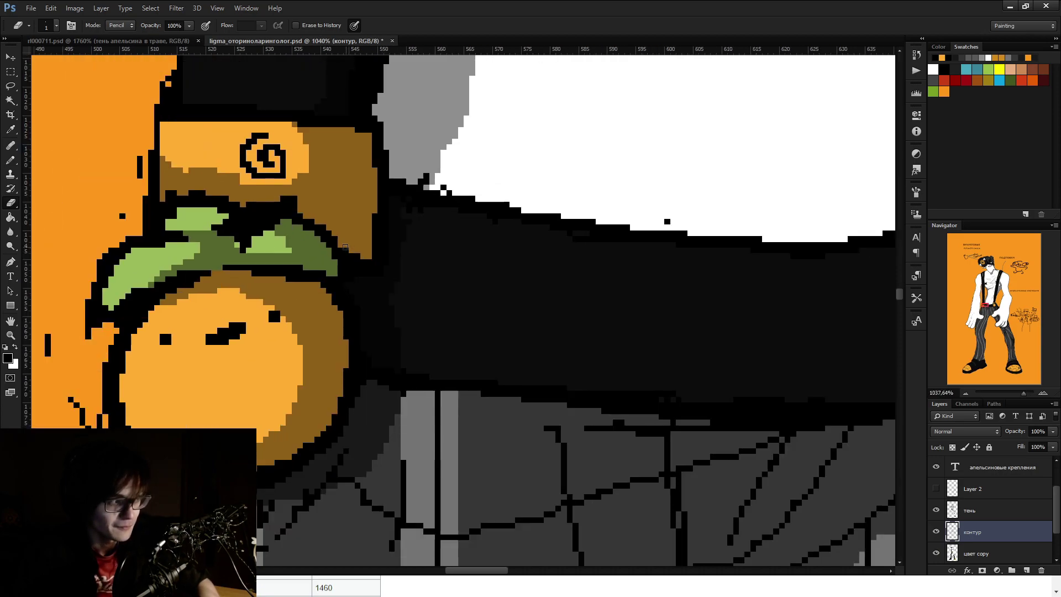
Erase the stray black marks on the orange background beside the spiral clasp and its leaves
{"action": "scroll", "coordinate": [127, 213], "scroll_direction": "up", "scroll_amount": 2}
{"action": "left_click", "coordinate": [98, 234]}
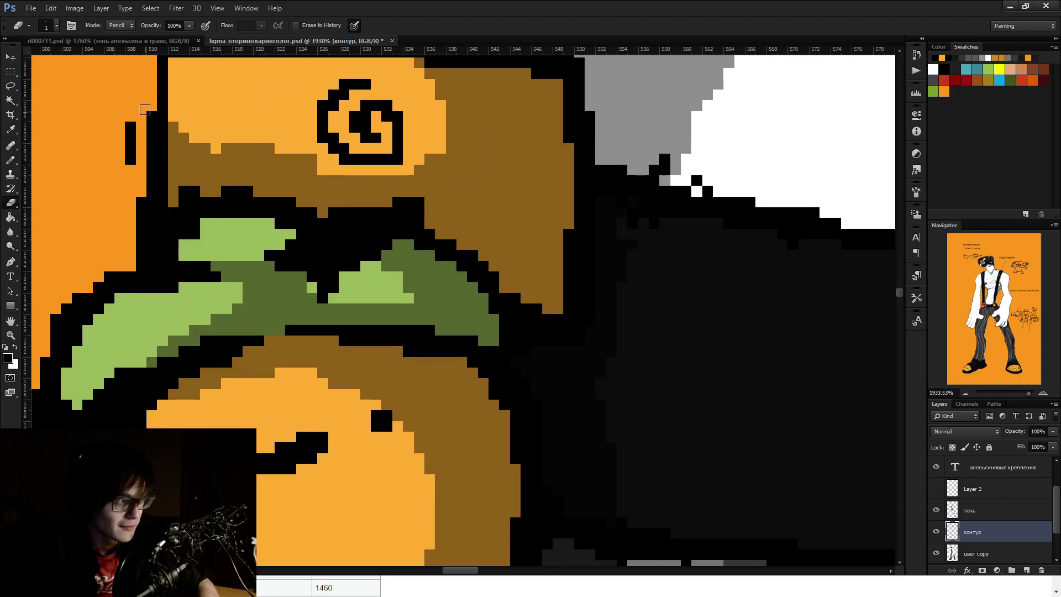
{"action": "left_click_drag", "start_coordinate": [131, 125], "coordinate": [131, 158]}
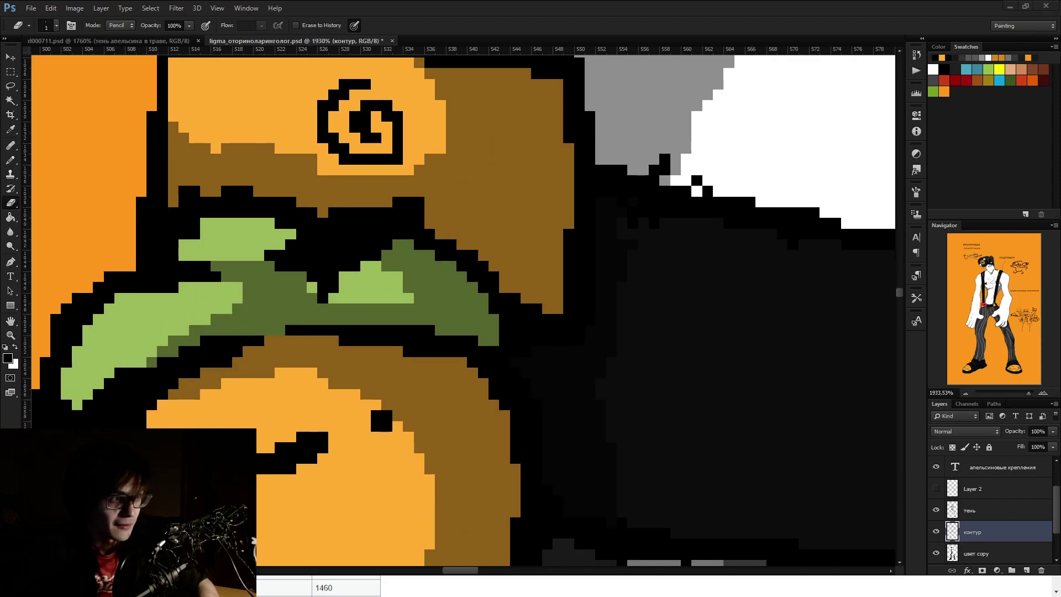
{"action": "left_click", "coordinate": [877, 103]}
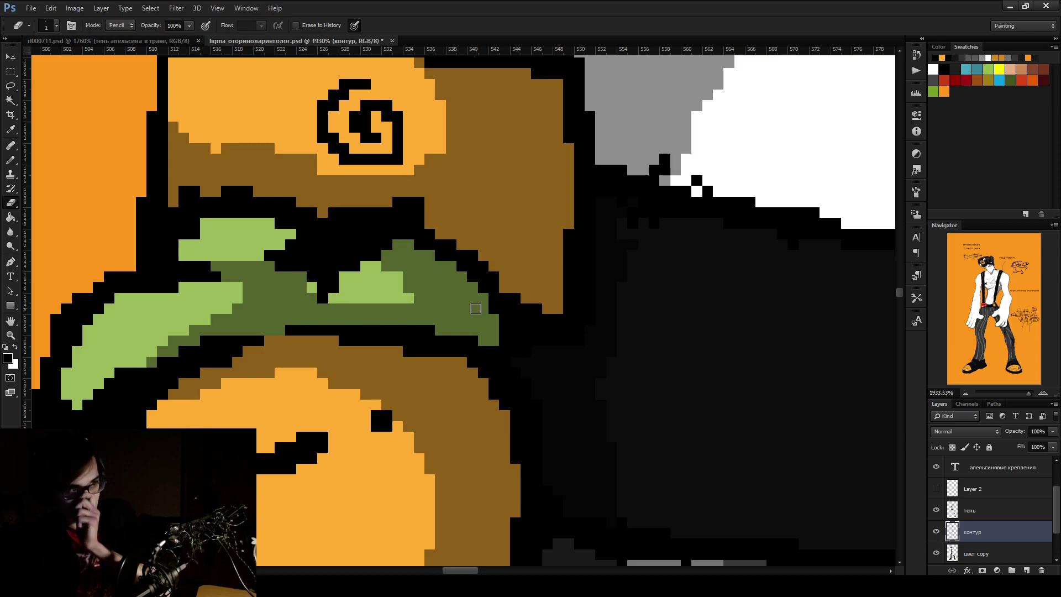
Erase the stray outline pixels above and below the belt's upper contour and even out that line
{"action": "key", "text": "b"}
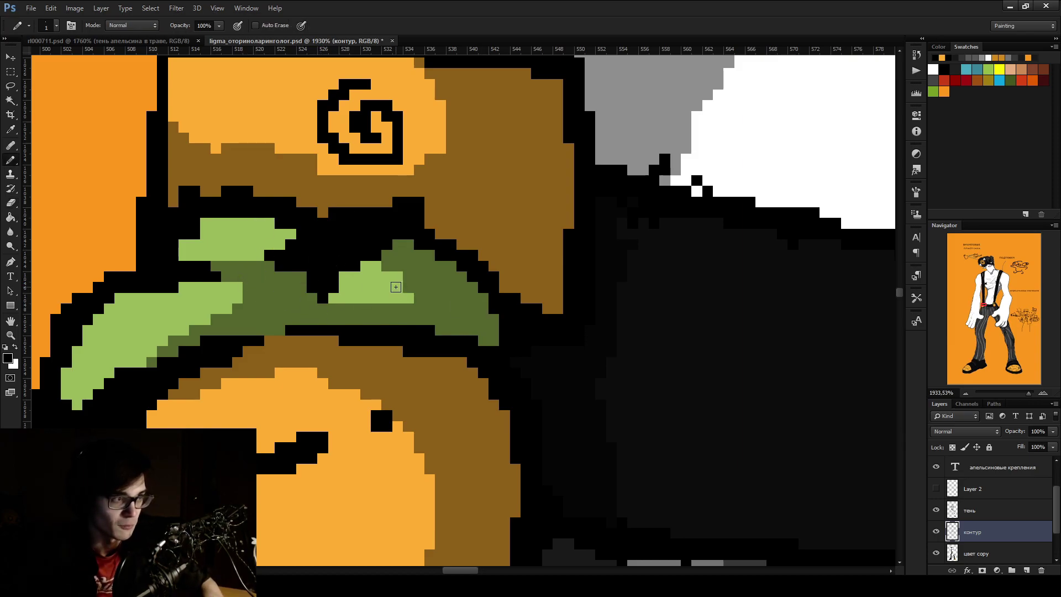
{"action": "scroll", "coordinate": [395, 287], "scroll_direction": "down", "scroll_amount": 5}
{"action": "scroll", "coordinate": [663, 274], "scroll_direction": "up", "scroll_amount": 4}
{"action": "key", "text": "e"}
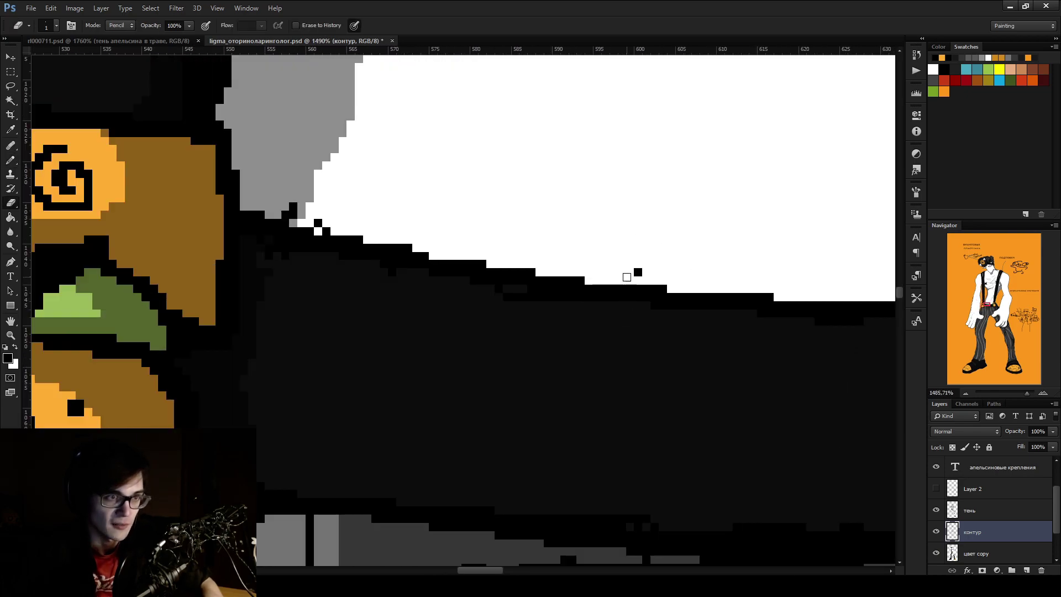
{"action": "left_click_drag", "start_coordinate": [496, 293], "coordinate": [536, 303]}
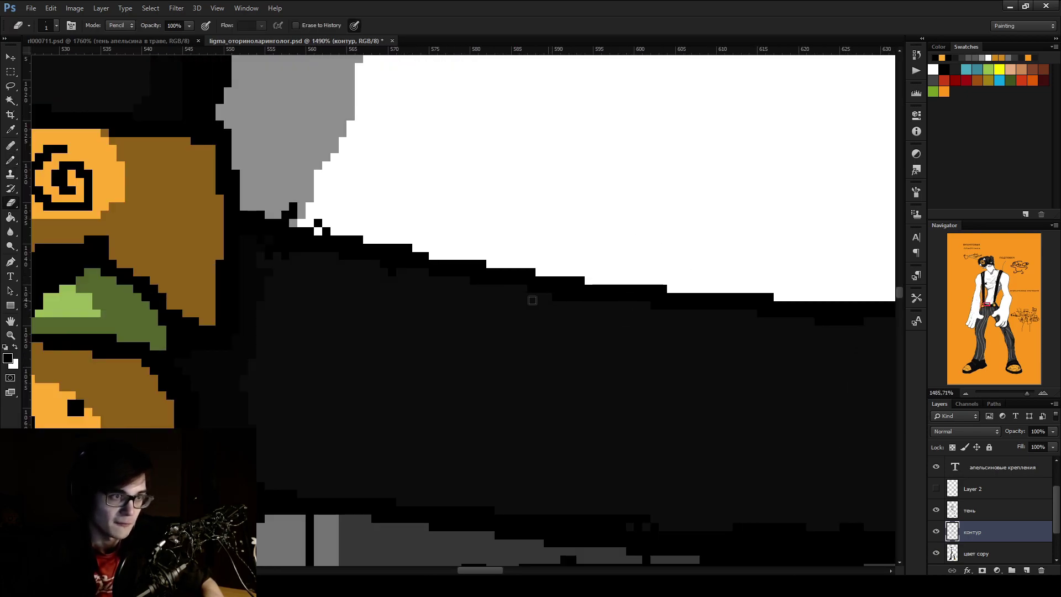
{"action": "key", "text": "b"}
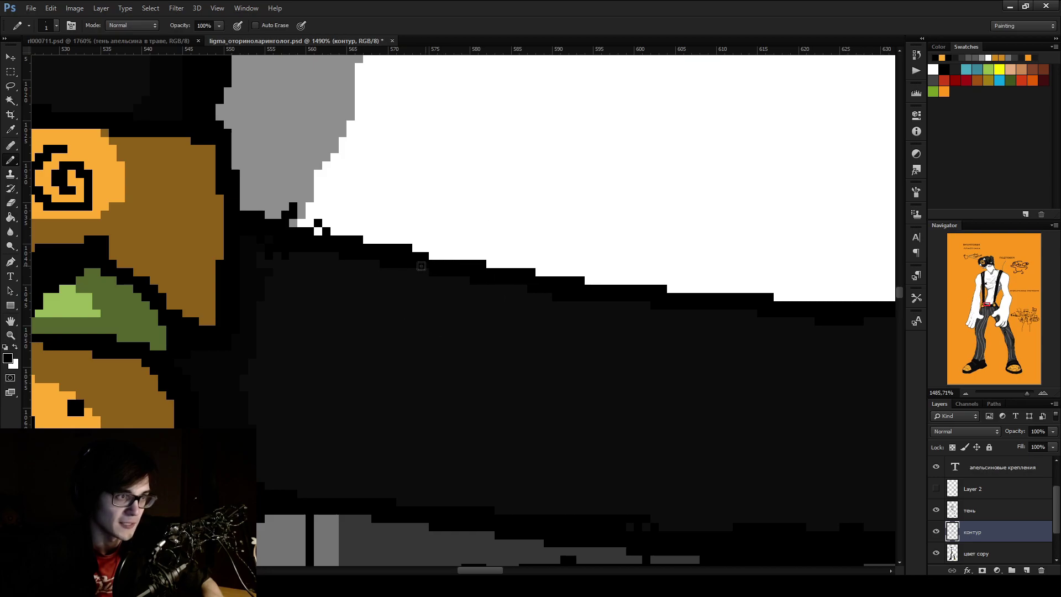
On the тень layer, paint a black shadow on the trousers beneath the belt and along the belt's lower edge
{"action": "scroll", "coordinate": [300, 268], "scroll_direction": "down", "scroll_amount": 8}
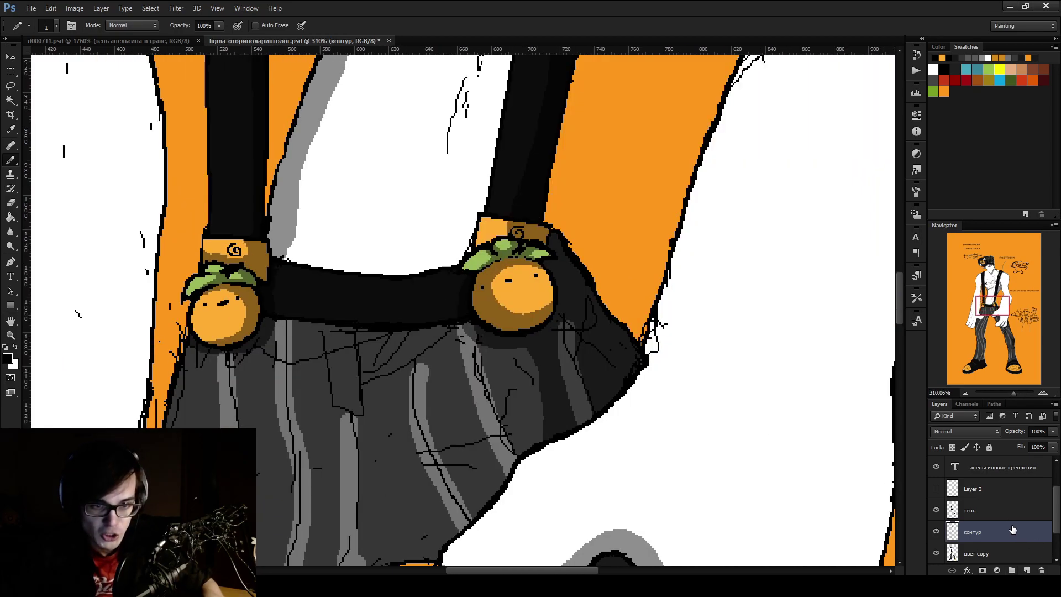
{"action": "left_click", "coordinate": [1001, 513]}
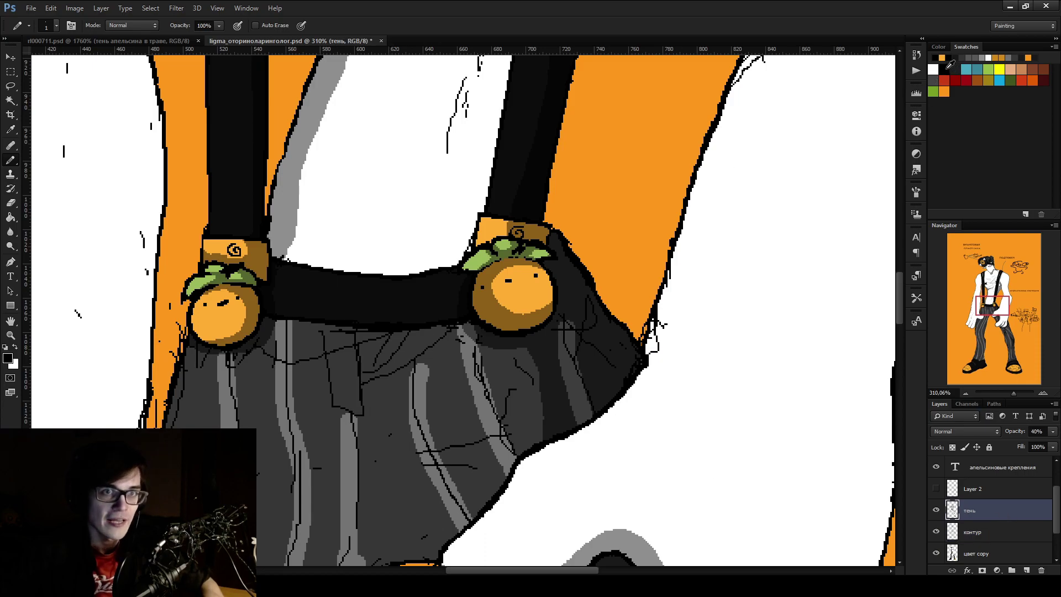
{"action": "scroll", "coordinate": [412, 302], "scroll_direction": "up", "scroll_amount": 6}
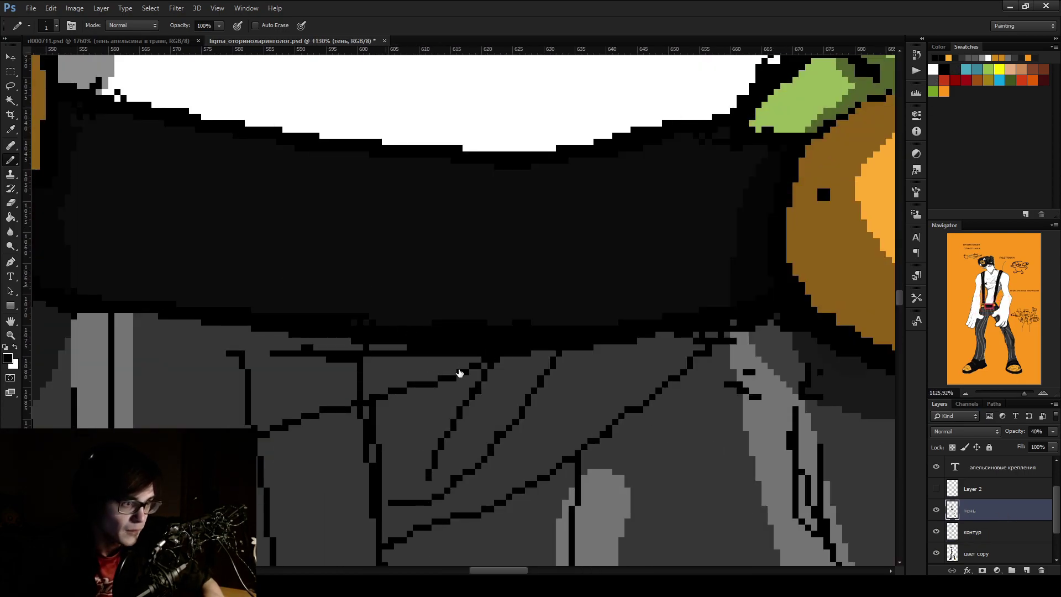
{"action": "mouse_move", "coordinate": [51, 321]}
{"action": "left_mouse_down"}
{"action": "mouse_move", "coordinate": [589, 349]}
{"action": "mouse_move", "coordinate": [774, 323]}
{"action": "left_mouse_up"}
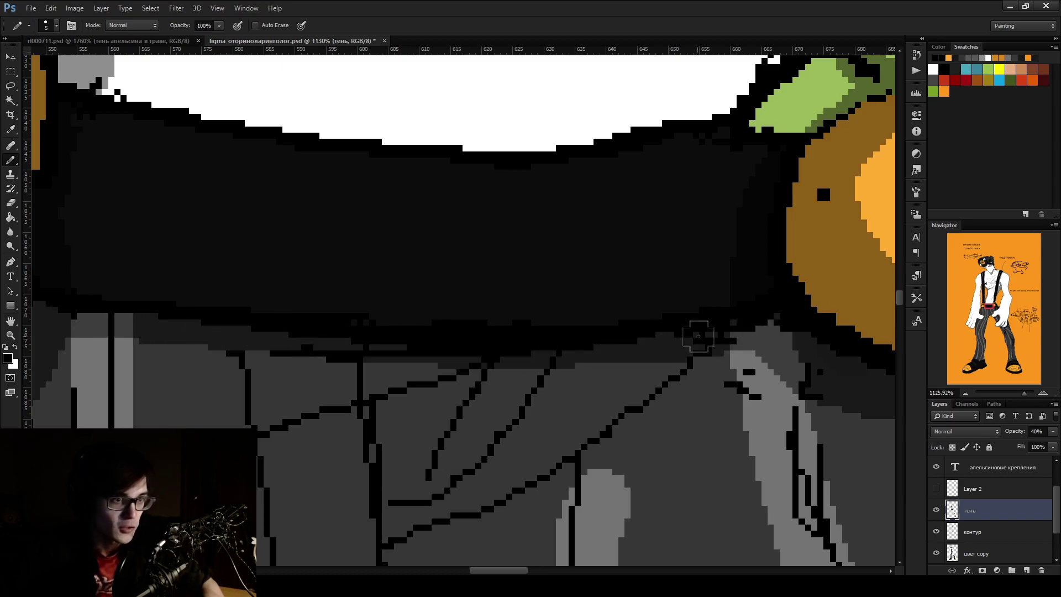
{"action": "mouse_move", "coordinate": [553, 352]}
{"action": "left_mouse_down"}
{"action": "mouse_move", "coordinate": [298, 360]}
{"action": "mouse_move", "coordinate": [165, 331]}
{"action": "left_mouse_up"}
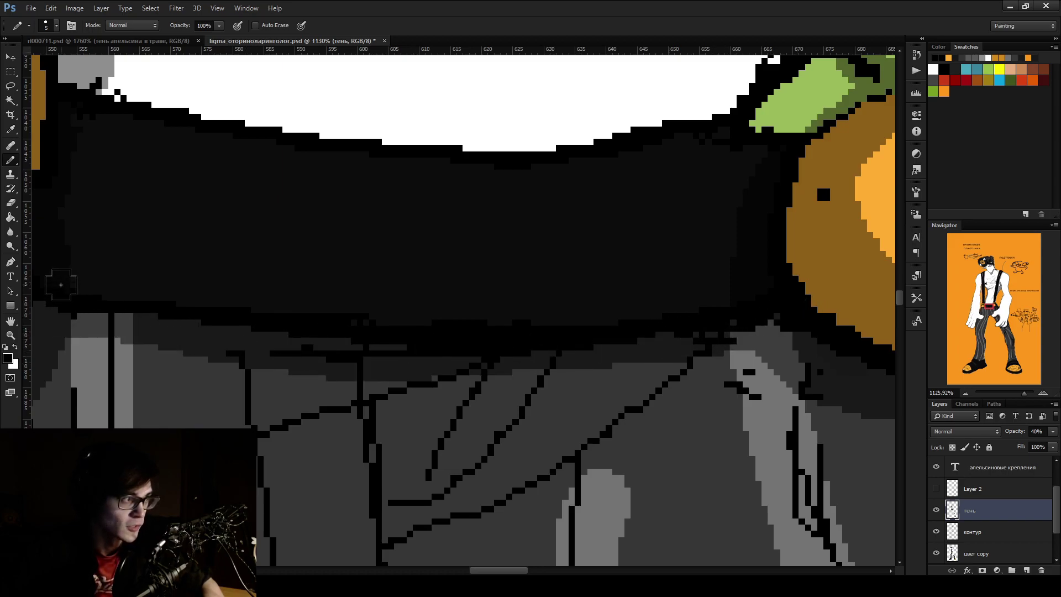
{"action": "mouse_move", "coordinate": [95, 282]}
{"action": "left_mouse_down"}
{"action": "mouse_move", "coordinate": [291, 315]}
{"action": "mouse_move", "coordinate": [523, 324]}
{"action": "left_mouse_up"}
Examine the new belt shading and the orange clasps up close and against the whole character sheet
{"action": "scroll", "coordinate": [724, 288], "scroll_direction": "down", "scroll_amount": 5}
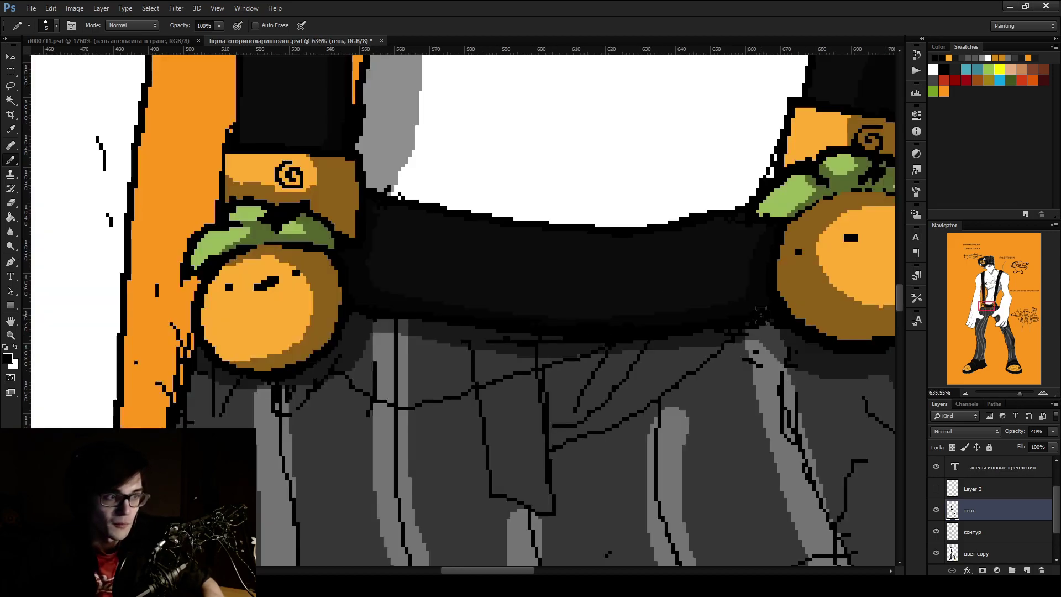
{"action": "scroll", "coordinate": [691, 307], "scroll_direction": "up", "scroll_amount": 5}
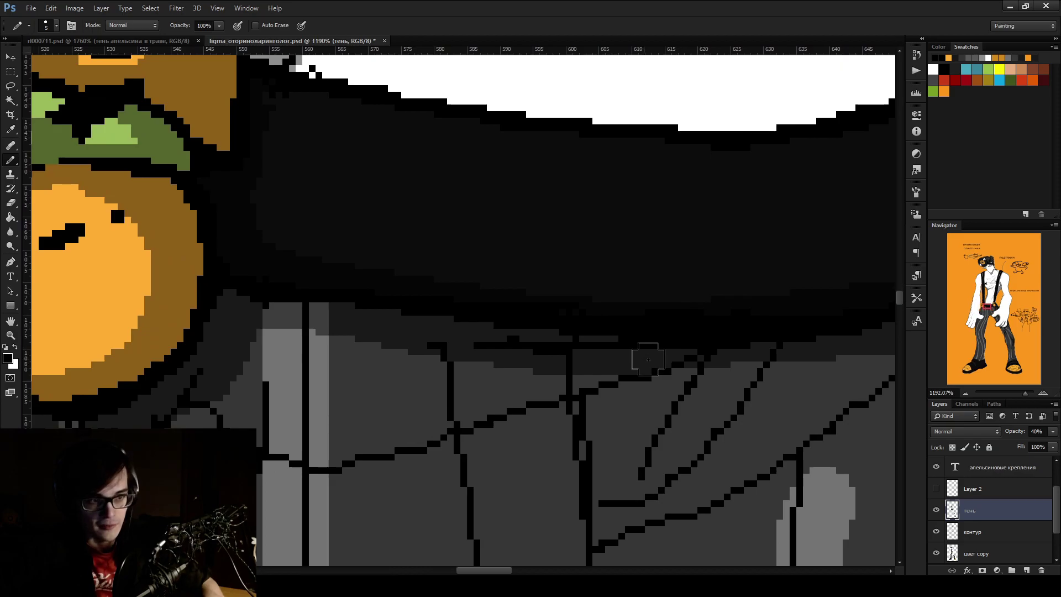
{"action": "scroll", "coordinate": [647, 354], "scroll_direction": "down", "scroll_amount": 2}
{"action": "scroll", "coordinate": [514, 306], "scroll_direction": "down", "scroll_amount": 2}
{"action": "scroll", "coordinate": [467, 286], "scroll_direction": "up", "scroll_amount": 4}
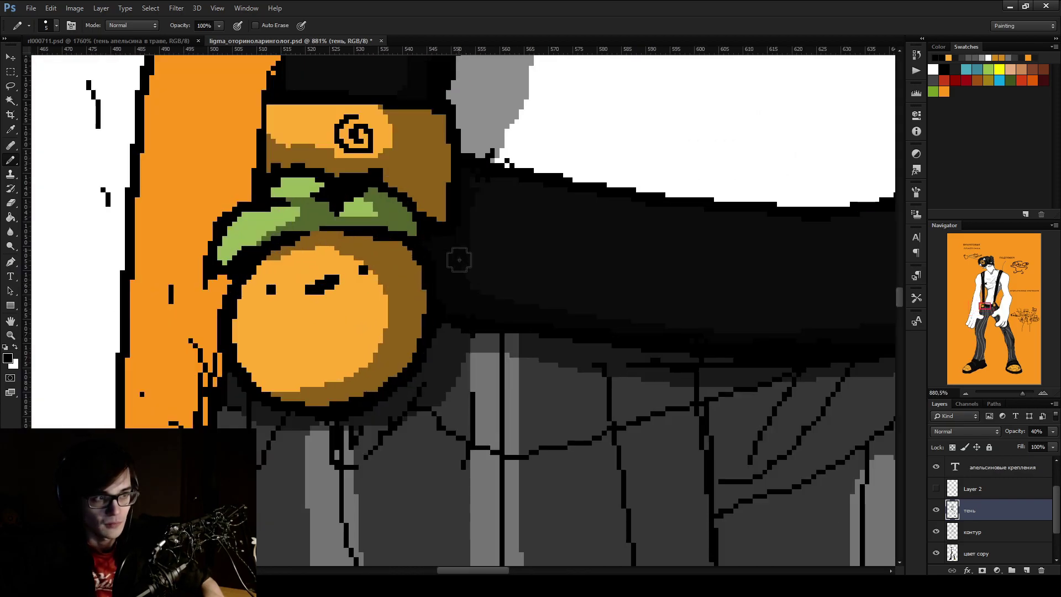
{"action": "scroll", "coordinate": [639, 256], "scroll_direction": "down", "scroll_amount": 3}
{"action": "scroll", "coordinate": [629, 263], "scroll_direction": "up", "scroll_amount": 3}
{"action": "key", "text": "e"}
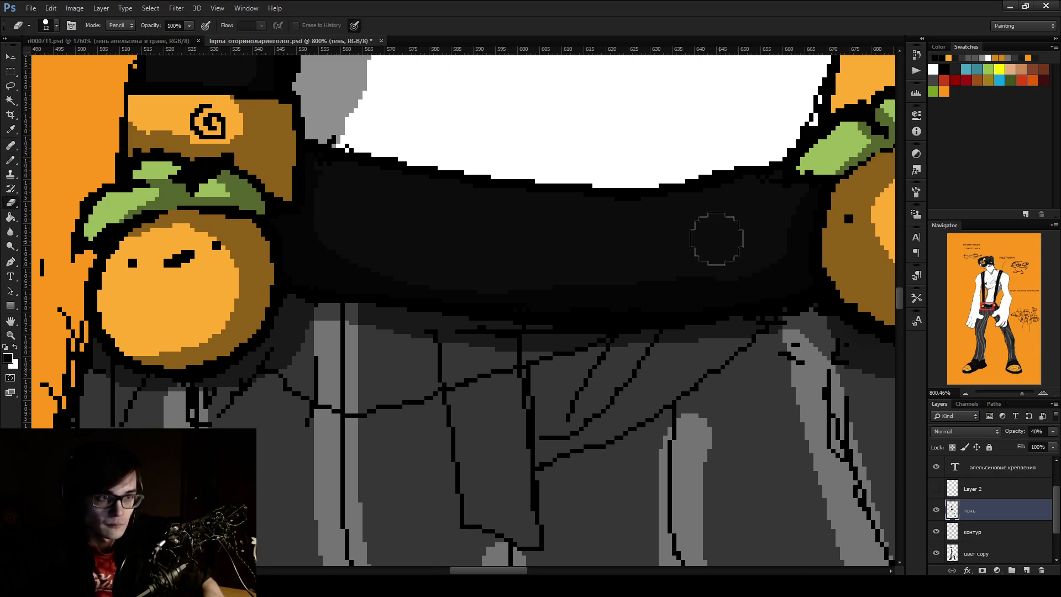
{"action": "scroll", "coordinate": [468, 214], "scroll_direction": "down", "scroll_amount": 5}
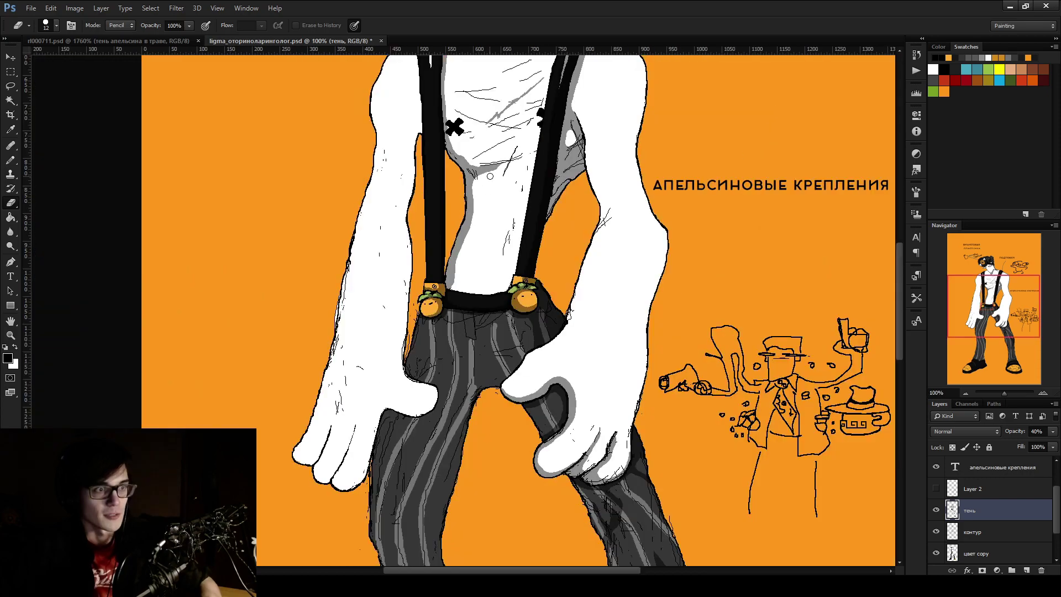
{"action": "scroll", "coordinate": [482, 214], "scroll_direction": "up", "scroll_amount": 2}
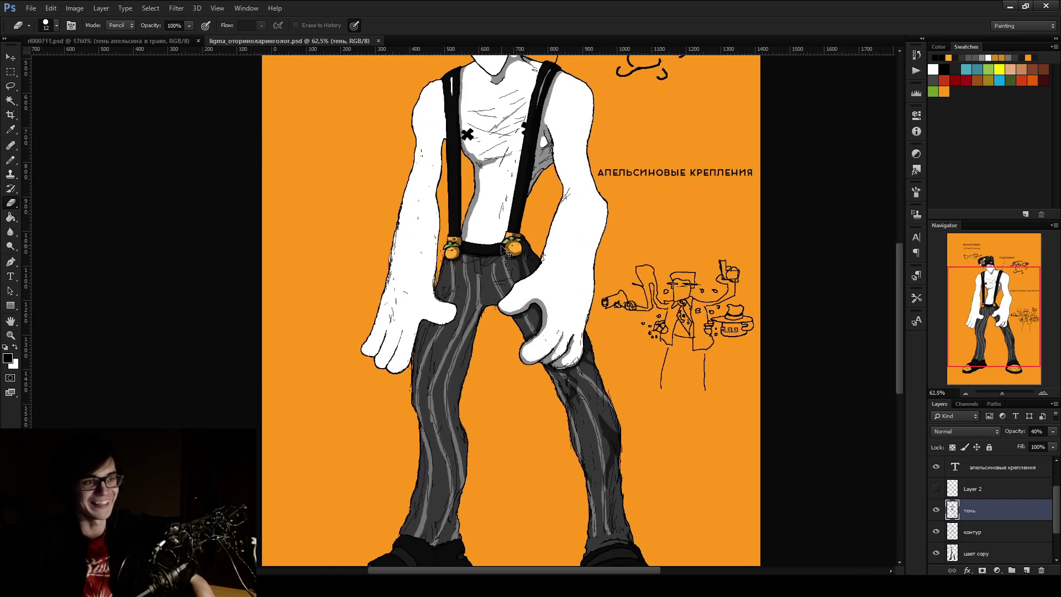
{"action": "scroll", "coordinate": [486, 254], "scroll_direction": "down", "scroll_amount": 4}
{"action": "scroll", "coordinate": [488, 293], "scroll_direction": "up", "scroll_amount": 6}
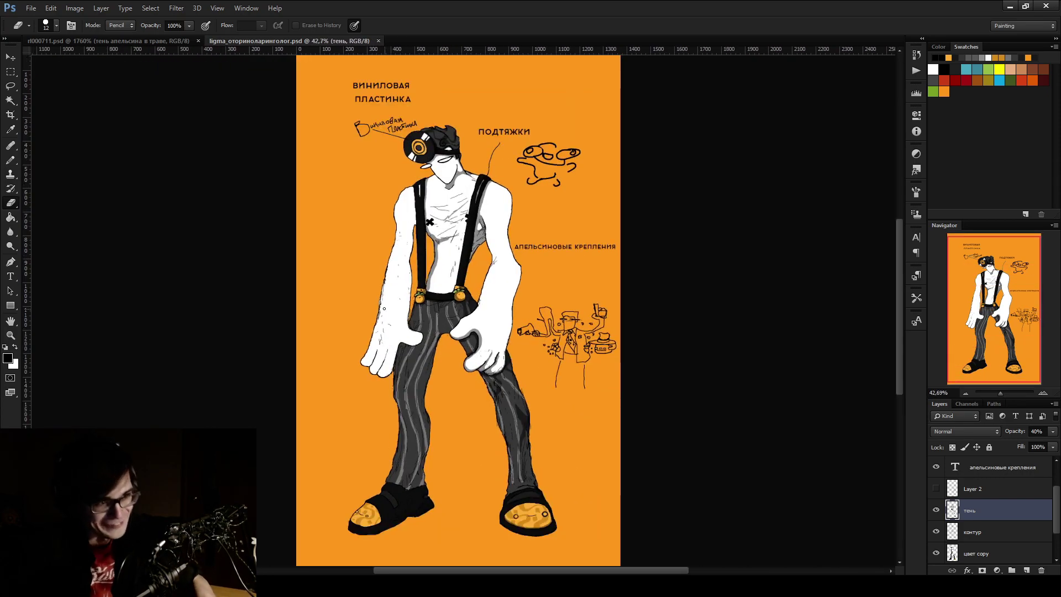
{"action": "scroll", "coordinate": [560, 365], "scroll_direction": "down", "scroll_amount": 5}
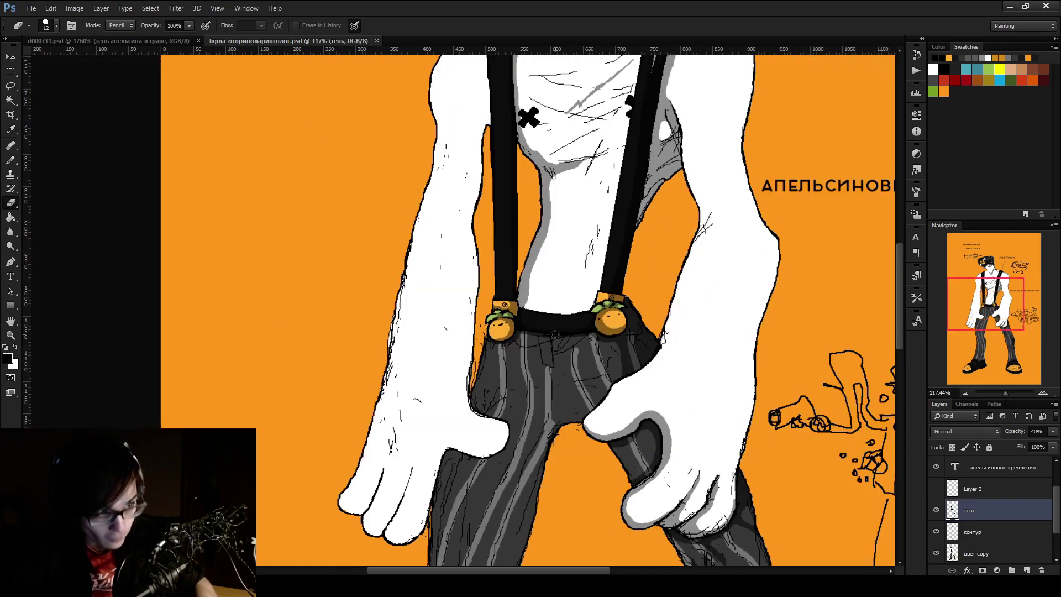
{"action": "scroll", "coordinate": [578, 360], "scroll_direction": "up", "scroll_amount": 2}
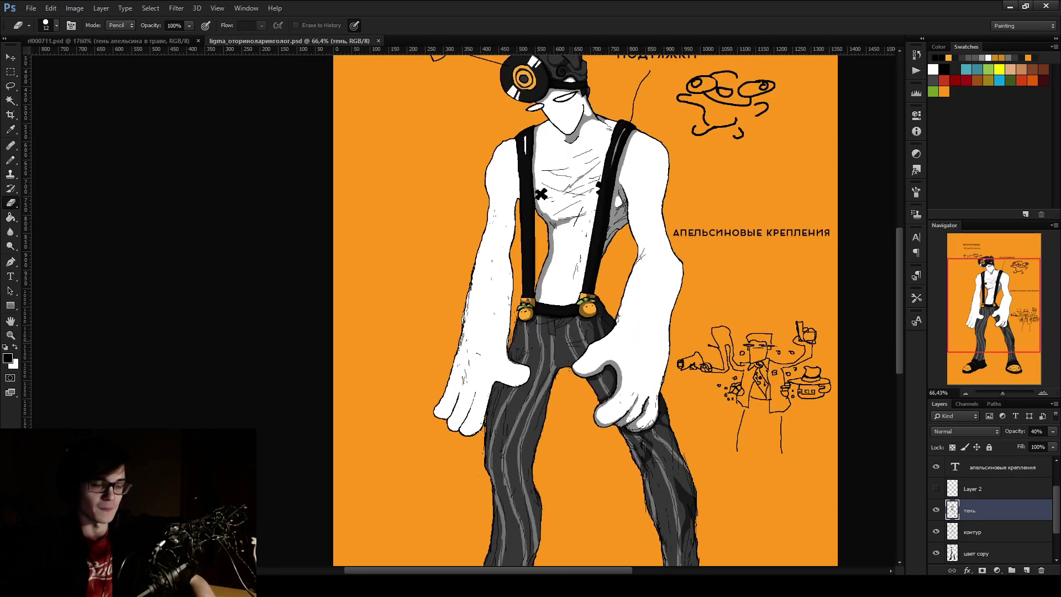
{"action": "scroll", "coordinate": [561, 336], "scroll_direction": "up", "scroll_amount": 6}
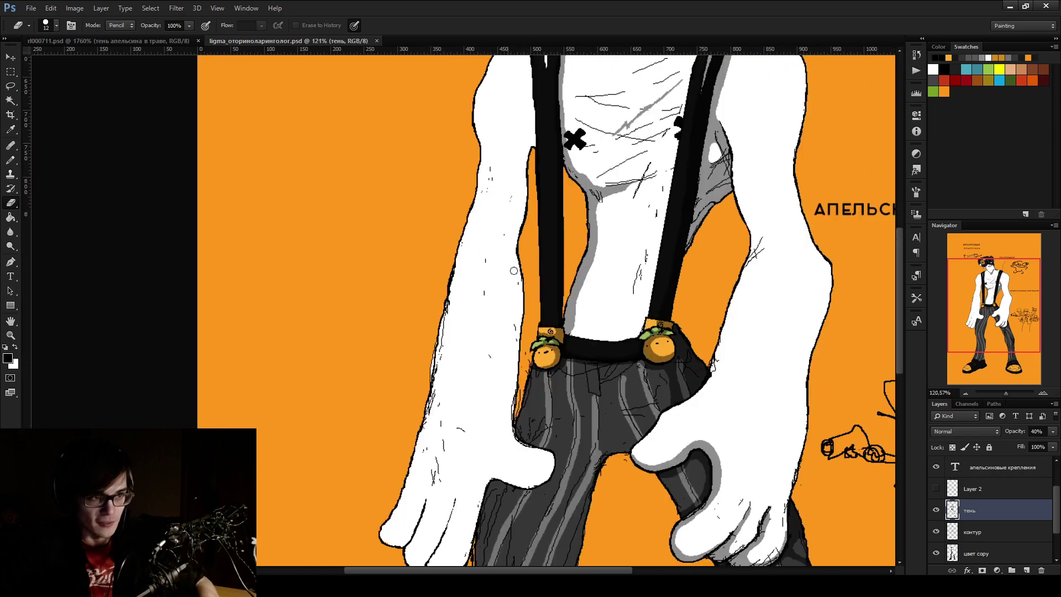
Paint a thin shadow on the bare torso along the belt's upper edge between the two clasps and trim its outline
{"action": "scroll", "coordinate": [527, 314], "scroll_direction": "up", "scroll_amount": 2}
{"action": "key", "text": "b"}
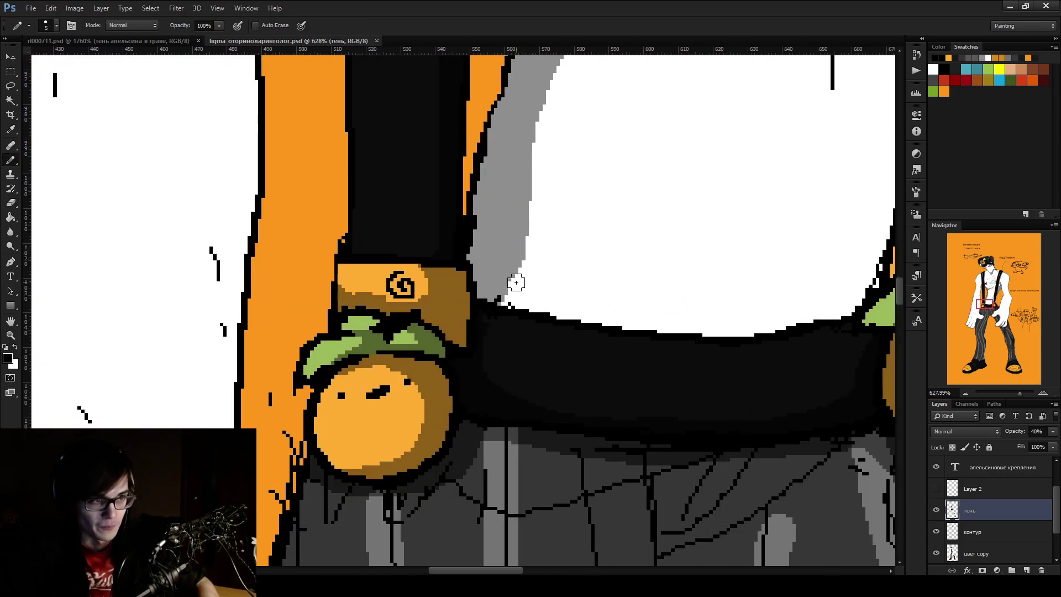
{"action": "scroll", "coordinate": [524, 287], "scroll_direction": "up", "scroll_amount": 2}
{"action": "mouse_move", "coordinate": [522, 279]}
{"action": "left_mouse_down"}
{"action": "mouse_move", "coordinate": [514, 319]}
{"action": "mouse_move", "coordinate": [712, 352]}
{"action": "left_mouse_up"}
{"action": "left_click_drag", "start_coordinate": [539, 318], "coordinate": [498, 276]}
{"action": "left_click_drag", "start_coordinate": [697, 349], "coordinate": [874, 351]}
{"action": "scroll", "coordinate": [874, 351], "scroll_direction": "down", "scroll_amount": 3}
{"action": "scroll", "coordinate": [784, 315], "scroll_direction": "up", "scroll_amount": 1}
{"action": "scroll", "coordinate": [785, 315], "scroll_direction": "up", "scroll_amount": 1}
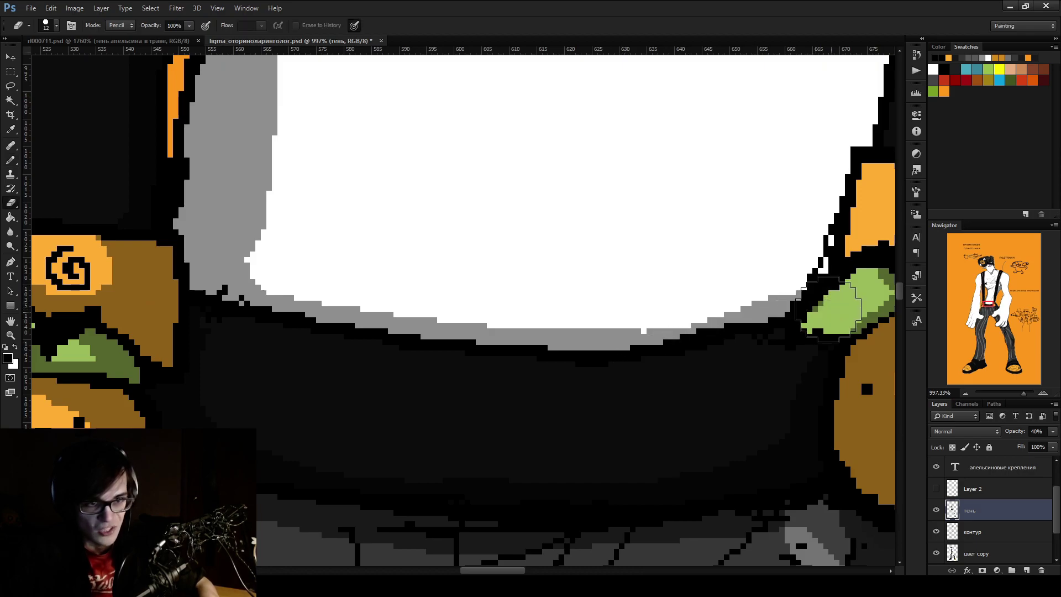
{"action": "left_click_drag", "start_coordinate": [615, 351], "coordinate": [834, 265]}
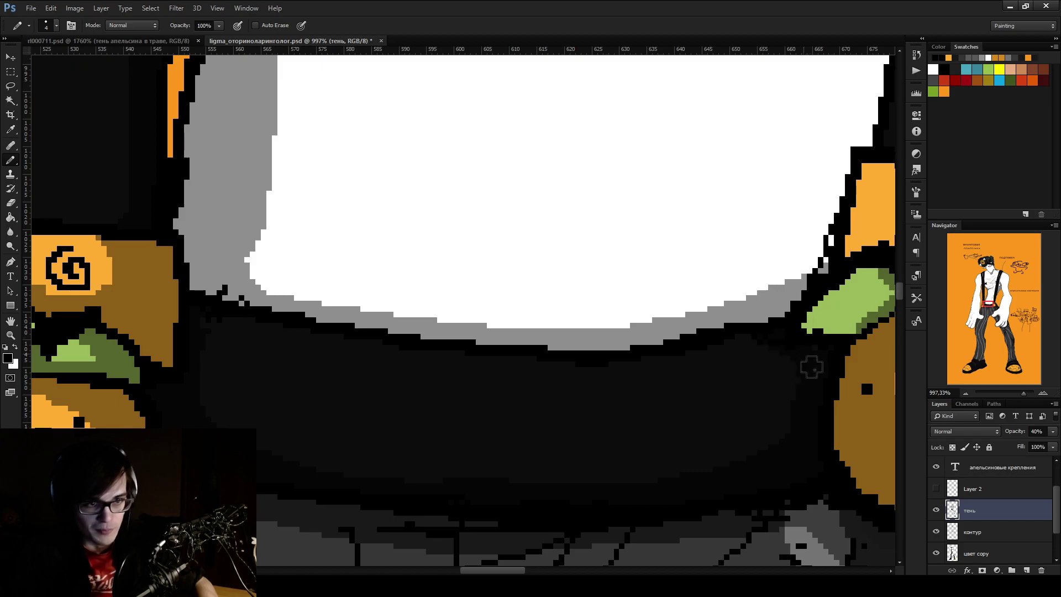
Examine the new shadow above the belt up close and against the whole character sheet
{"action": "scroll", "coordinate": [248, 374], "scroll_direction": "down", "scroll_amount": 2}
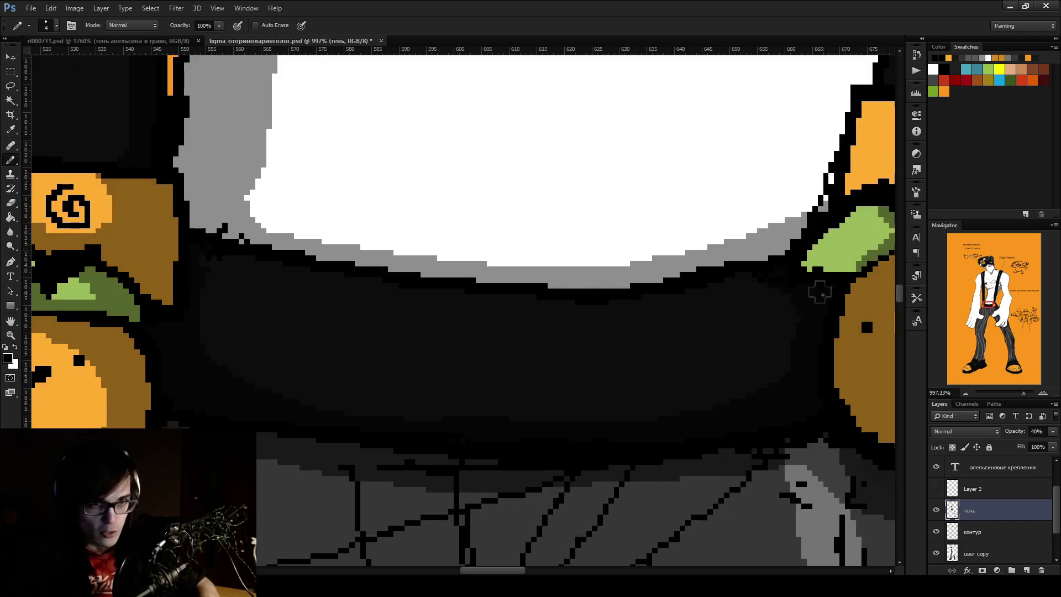
{"action": "scroll", "coordinate": [635, 329], "scroll_direction": "down", "scroll_amount": 3}
{"action": "scroll", "coordinate": [624, 337], "scroll_direction": "down", "scroll_amount": 3}
{"action": "scroll", "coordinate": [563, 403], "scroll_direction": "up", "scroll_amount": 4}
{"action": "scroll", "coordinate": [563, 403], "scroll_direction": "down", "scroll_amount": 5}
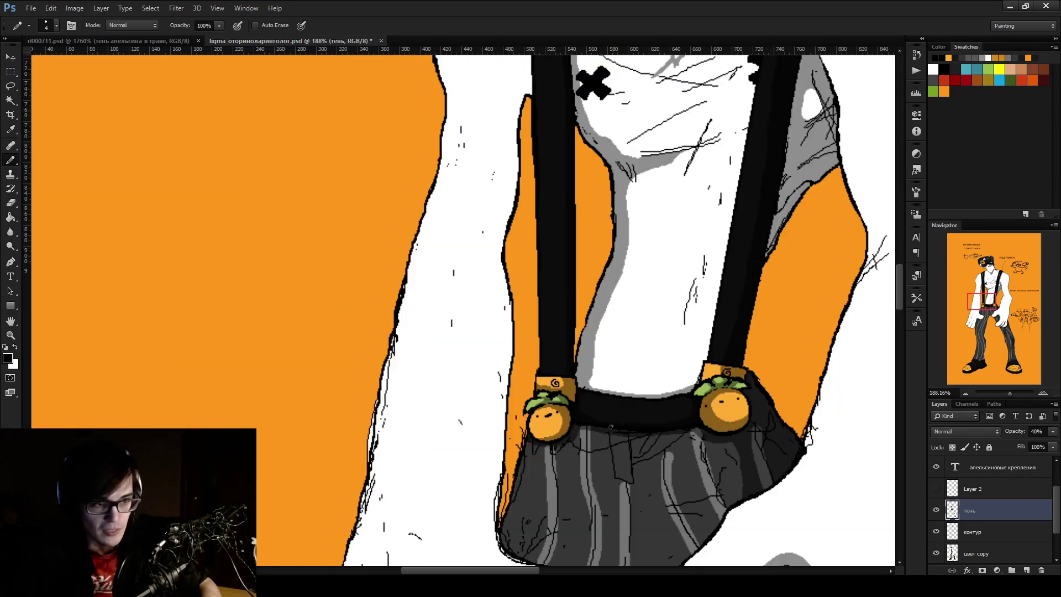
{"action": "scroll", "coordinate": [563, 403], "scroll_direction": "down", "scroll_amount": 2}
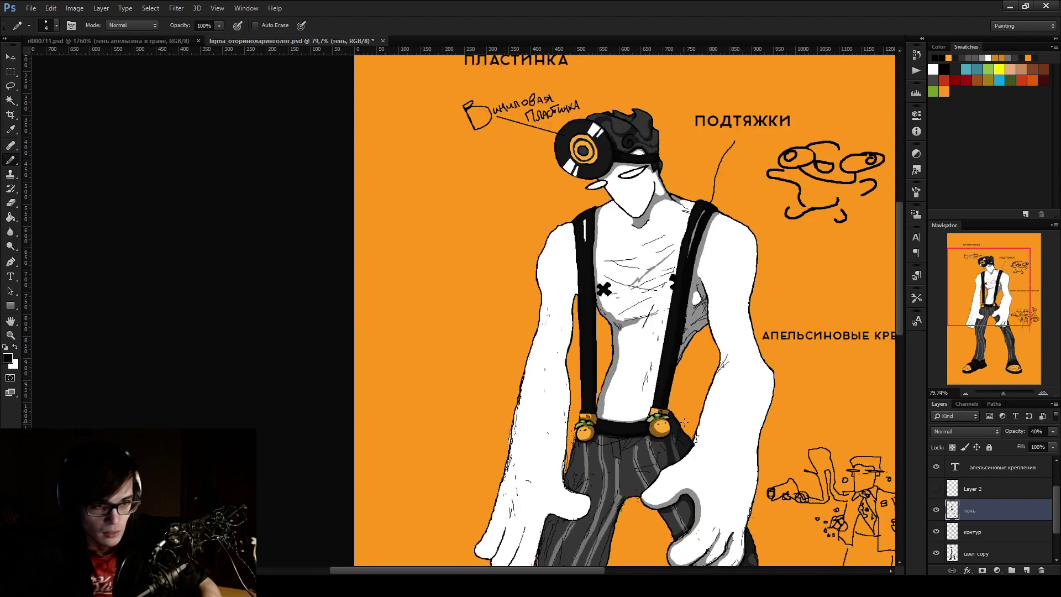
{"action": "scroll", "coordinate": [782, 479], "scroll_direction": "down", "scroll_amount": 3}
{"action": "scroll", "coordinate": [822, 249], "scroll_direction": "up", "scroll_amount": 3}
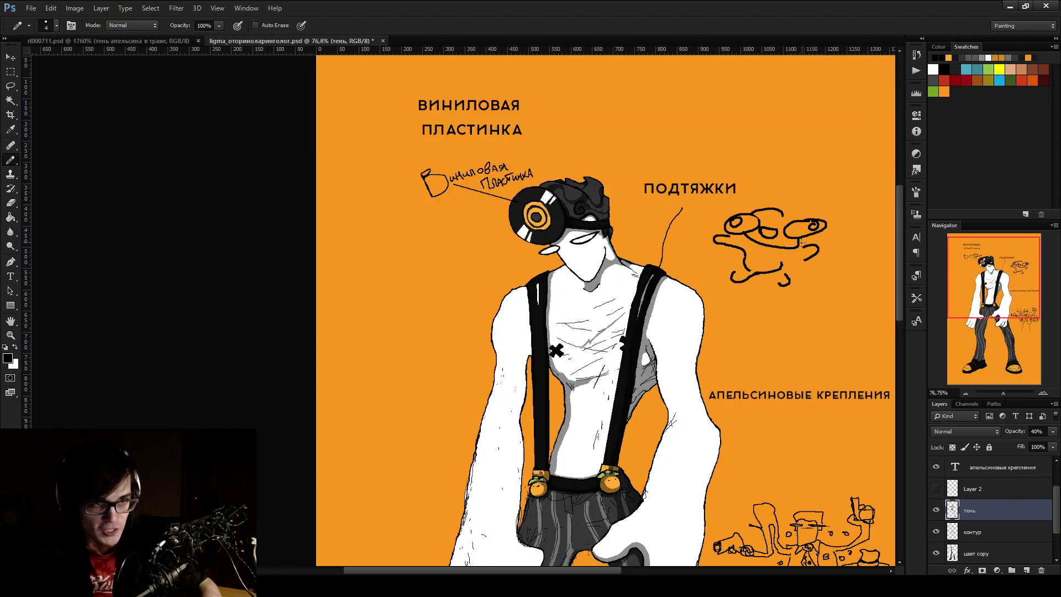
{"action": "scroll", "coordinate": [666, 259], "scroll_direction": "down", "scroll_amount": 2}
{"action": "scroll", "coordinate": [654, 386], "scroll_direction": "up", "scroll_amount": 6}
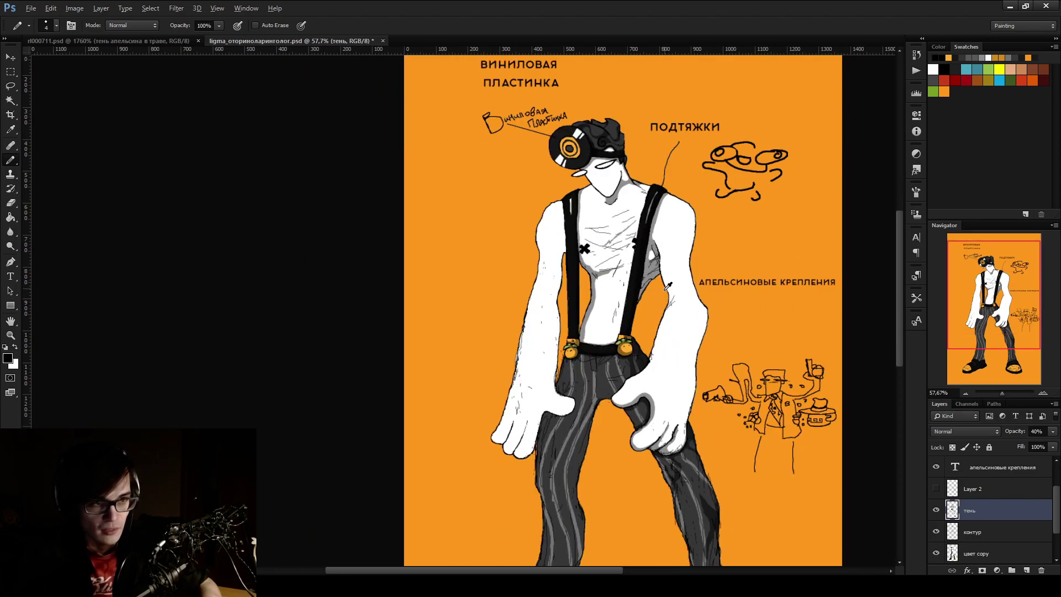
Reshape the white highlight in the grey shadow under the arm into a pointed teardrop, then save the file
{"action": "scroll", "coordinate": [646, 188], "scroll_direction": "up", "scroll_amount": 3}
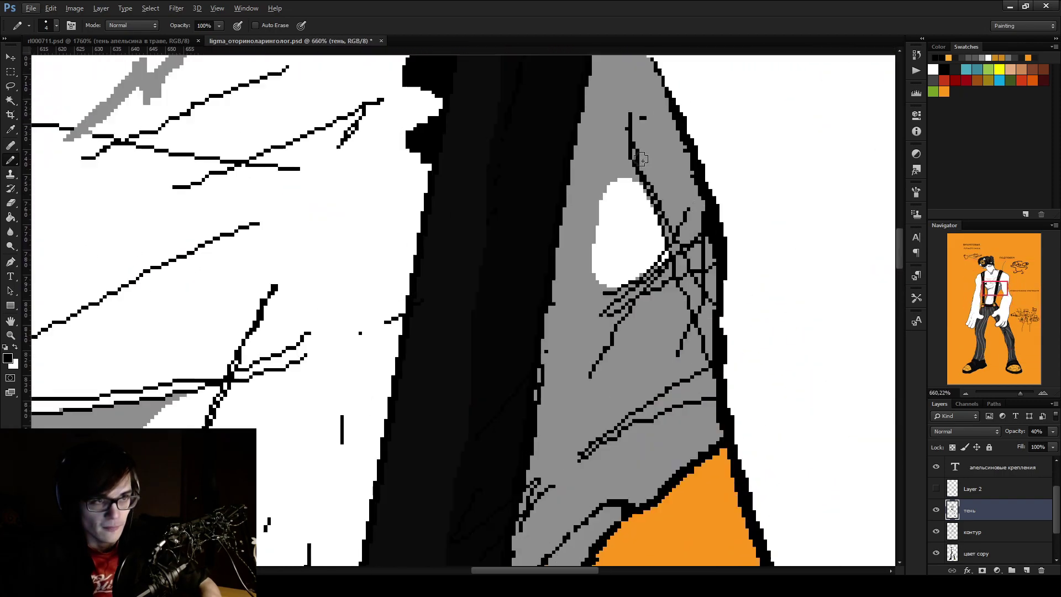
{"action": "key", "text": "e"}
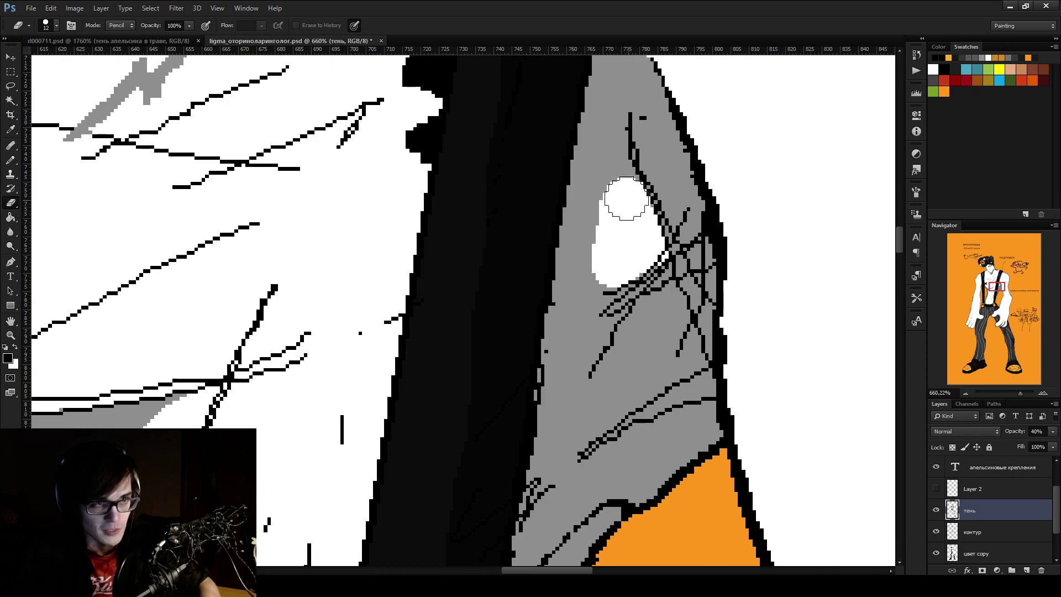
{"action": "mouse_move", "coordinate": [630, 201]}
{"action": "left_mouse_down"}
{"action": "mouse_move", "coordinate": [652, 185]}
{"action": "mouse_move", "coordinate": [662, 219]}
{"action": "mouse_move", "coordinate": [630, 209]}
{"action": "left_mouse_up"}
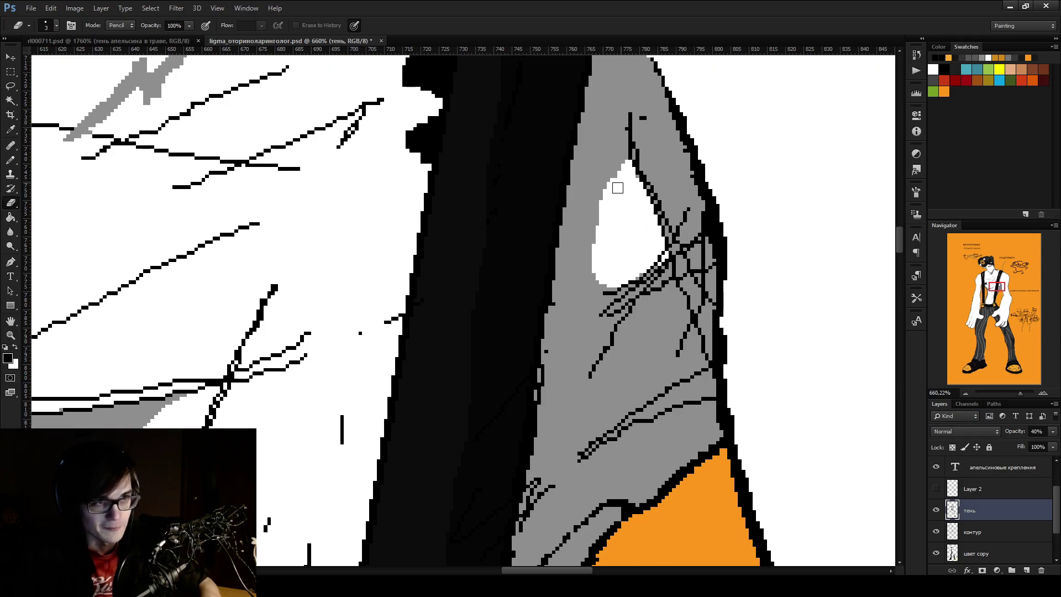
{"action": "key", "text": "b"}
{"action": "key", "text": "e"}
{"action": "key", "text": "b"}
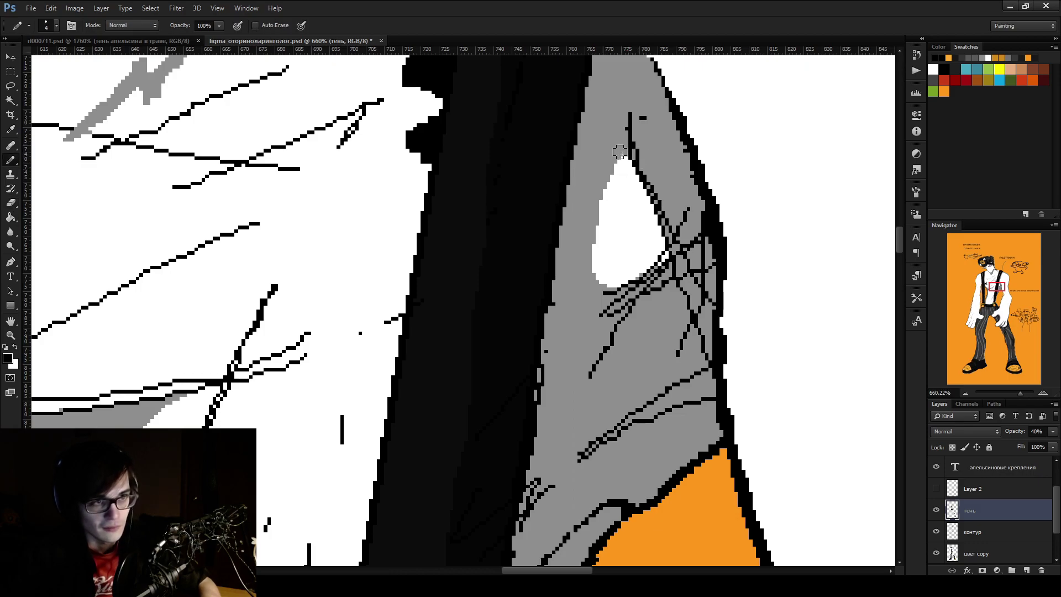
{"action": "key", "text": "e"}
{"action": "key", "text": "b"}
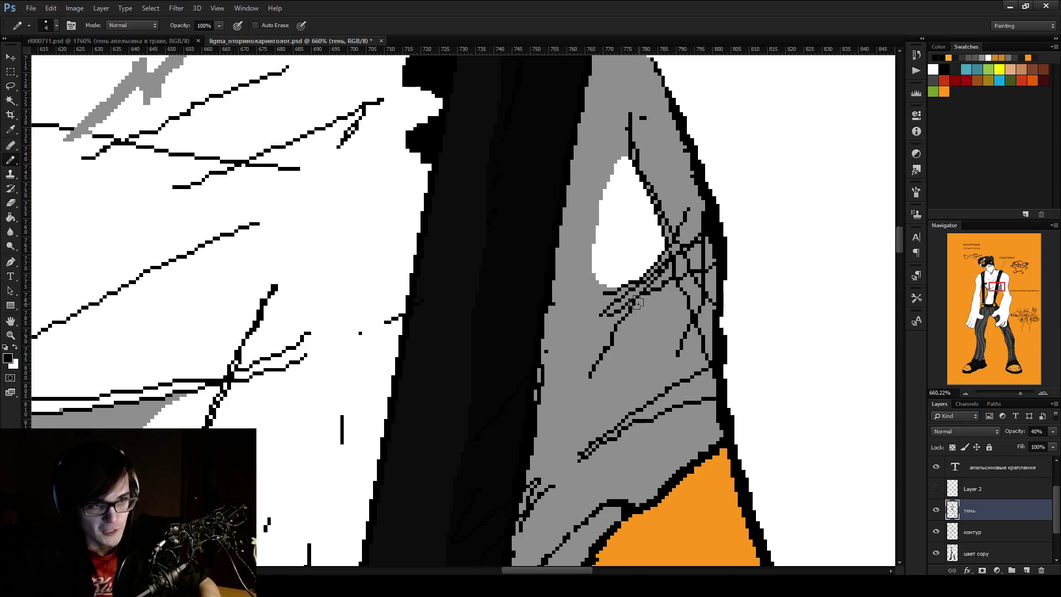
{"action": "key", "text": "e"}
{"action": "left_click_drag", "start_coordinate": [603, 278], "coordinate": [620, 272]}
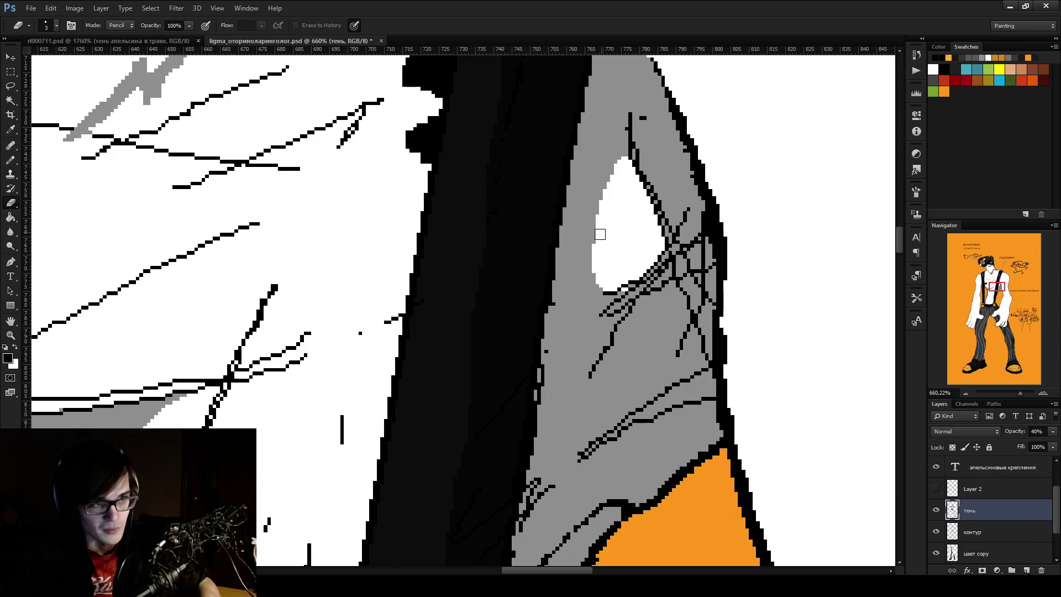
{"action": "key", "text": "b"}
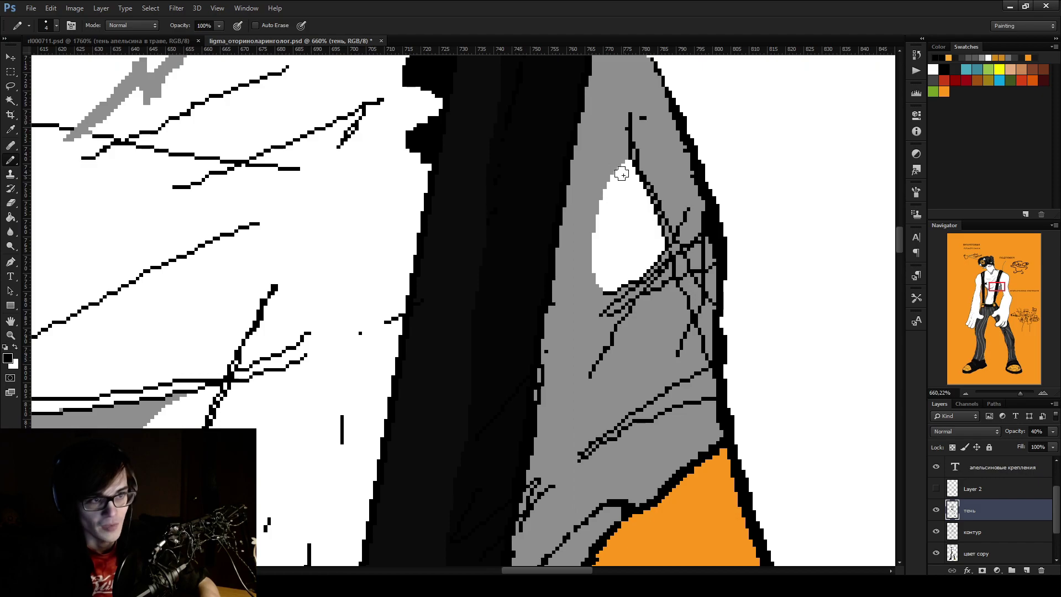
{"action": "scroll", "coordinate": [607, 181], "scroll_direction": "down", "scroll_amount": 1}
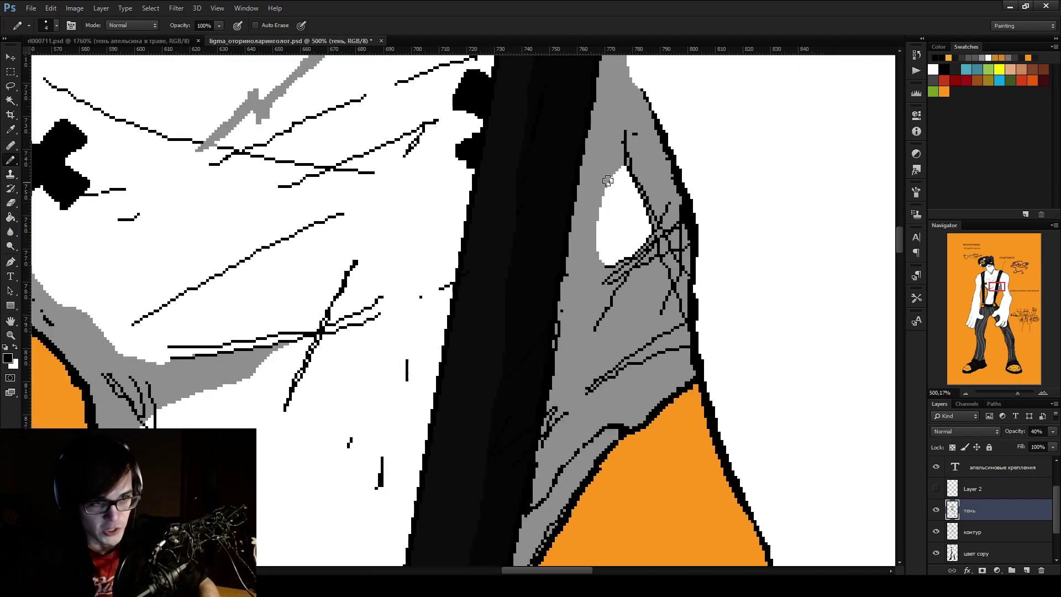
{"action": "scroll", "coordinate": [607, 181], "scroll_direction": "down", "scroll_amount": 4}
{"action": "key", "text": "ctrl+s"}
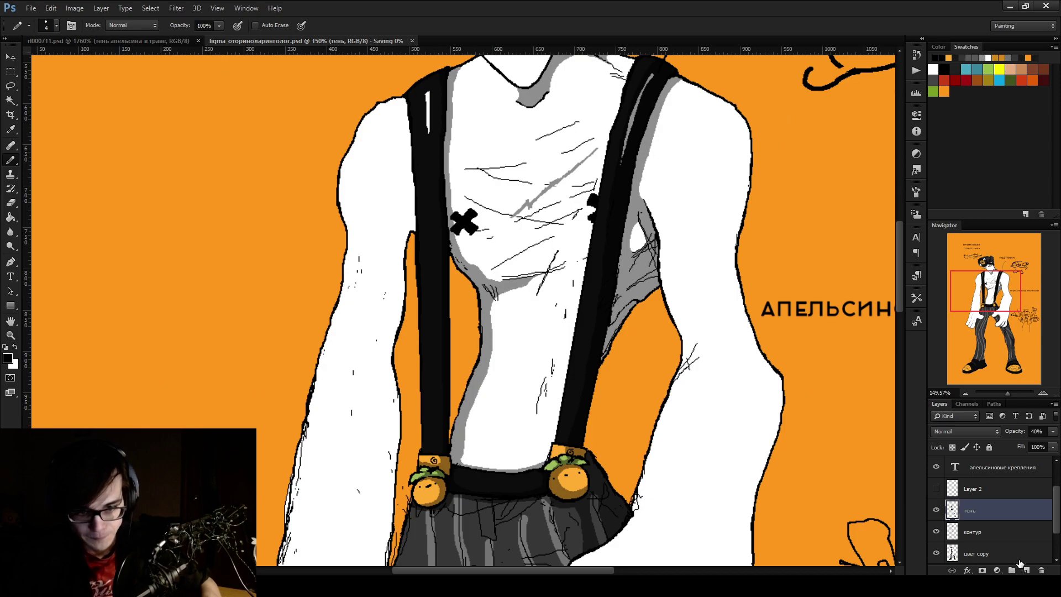
Add a layer named тень 2 above the тень layer and set its opacity to 30%
{"action": "left_click", "coordinate": [1026, 572]}
{"action": "double_click", "coordinate": [973, 511]}
{"action": "type", "text": "ntym"}
{"action": "key", "text": "Pause"}
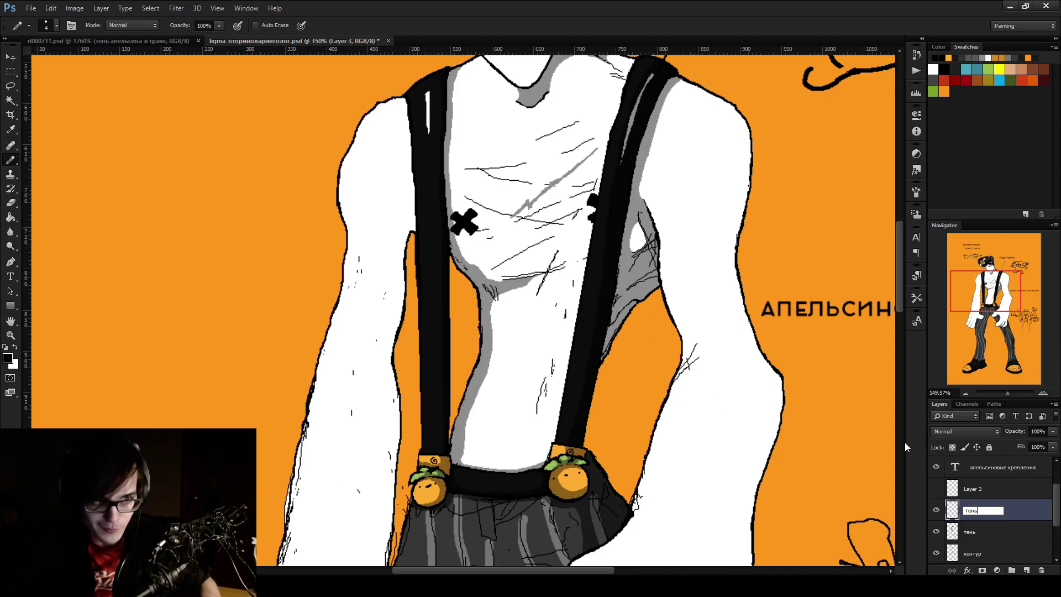
{"action": "type", "text": "2"}
{"action": "key", "text": "Return"}
{"action": "left_click", "coordinate": [1038, 432]}
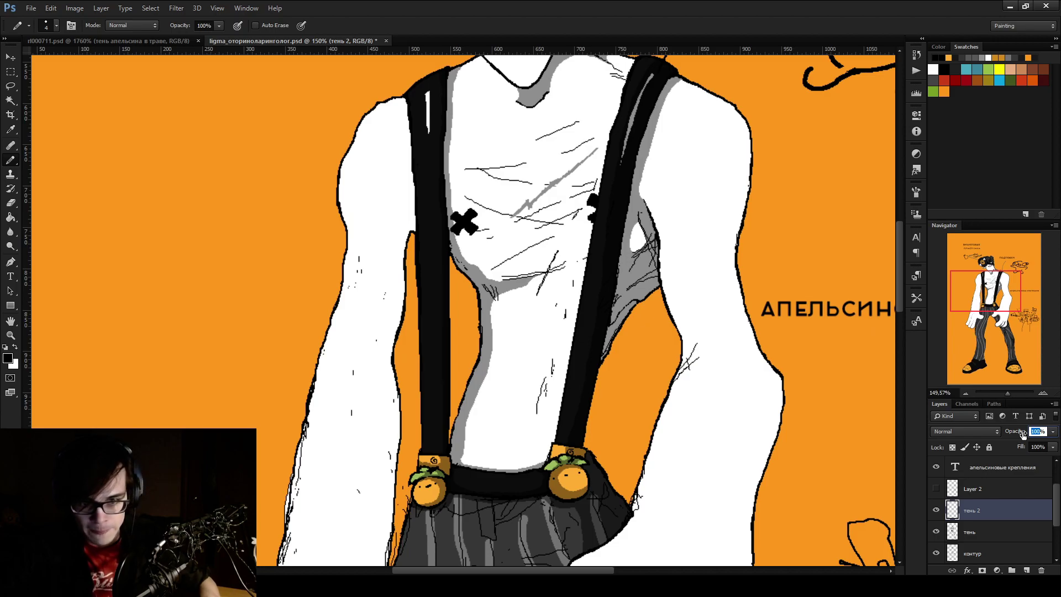
{"action": "type", "text": "30"}
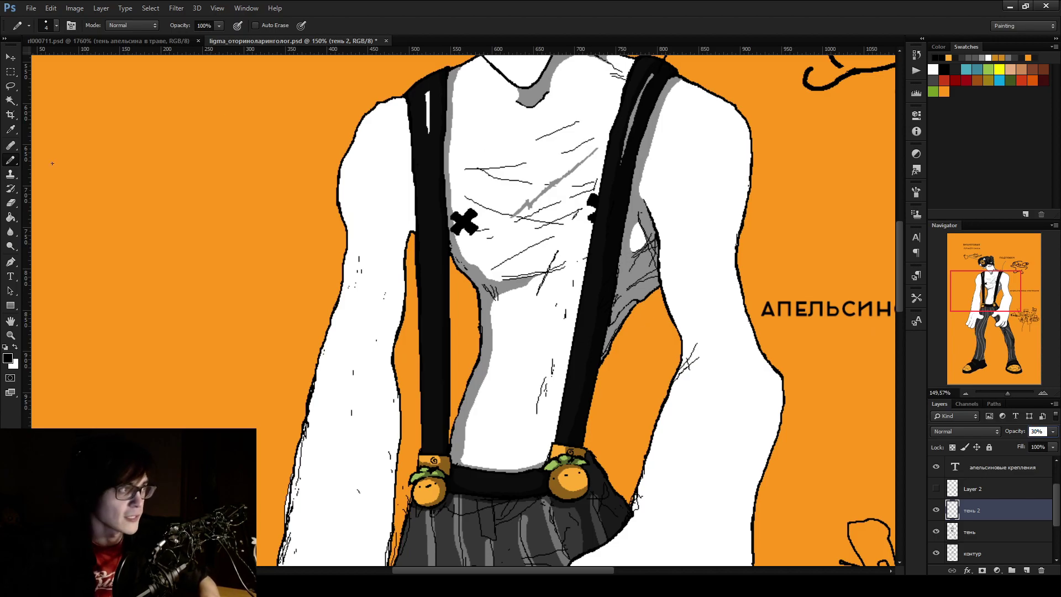
Outline and fill a darker shadow area on the side of the torso under the arm, above the orange gap
{"action": "left_click", "coordinate": [12, 73]}
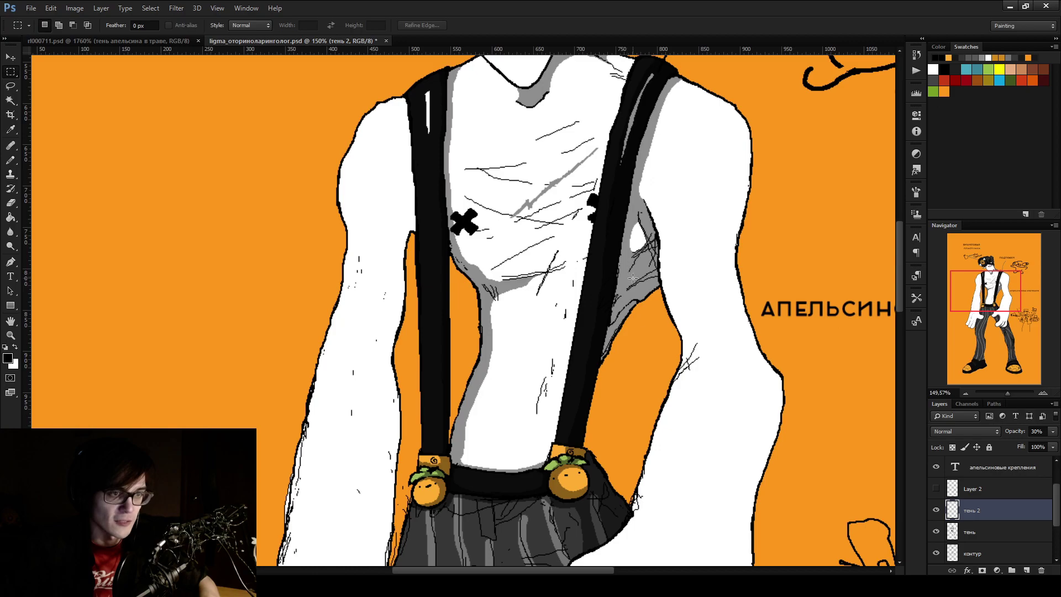
{"action": "scroll", "coordinate": [629, 275], "scroll_direction": "up", "scroll_amount": 8}
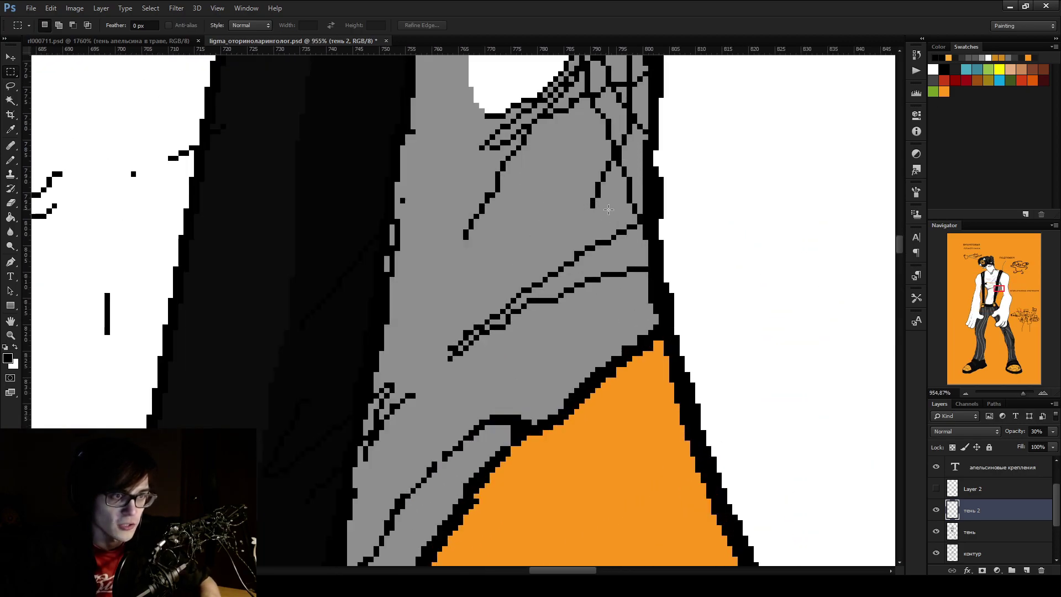
{"action": "key", "text": "b"}
{"action": "mouse_move", "coordinate": [642, 118]}
{"action": "left_mouse_down"}
{"action": "mouse_move", "coordinate": [559, 247]}
{"action": "mouse_move", "coordinate": [469, 346]}
{"action": "mouse_move", "coordinate": [497, 390]}
{"action": "mouse_move", "coordinate": [547, 406]}
{"action": "mouse_move", "coordinate": [646, 327]}
{"action": "mouse_move", "coordinate": [633, 141]}
{"action": "left_mouse_up"}
{"action": "key", "text": "g"}
{"action": "left_click", "coordinate": [578, 329]}
{"action": "scroll", "coordinate": [578, 329], "scroll_direction": "down", "scroll_amount": 2}
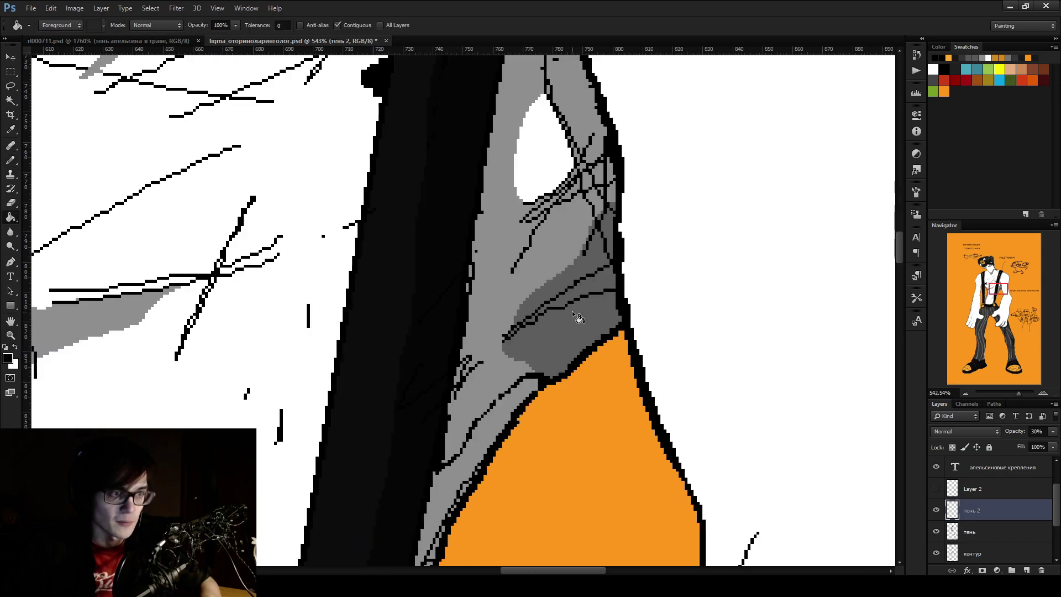
Extend the darker torso shadow down along the body's outer edge to the suspender strap
{"action": "key", "text": "b"}
{"action": "left_click_drag", "start_coordinate": [530, 329], "coordinate": [458, 397]}
{"action": "mouse_move", "coordinate": [487, 359]}
{"action": "left_mouse_down"}
{"action": "mouse_move", "coordinate": [448, 426]}
{"action": "mouse_move", "coordinate": [522, 356]}
{"action": "mouse_move", "coordinate": [534, 386]}
{"action": "mouse_move", "coordinate": [467, 485]}
{"action": "mouse_move", "coordinate": [439, 446]}
{"action": "mouse_move", "coordinate": [517, 366]}
{"action": "mouse_move", "coordinate": [456, 450]}
{"action": "mouse_move", "coordinate": [530, 371]}
{"action": "mouse_move", "coordinate": [459, 470]}
{"action": "left_mouse_up"}
{"action": "scroll", "coordinate": [470, 394], "scroll_direction": "down", "scroll_amount": 4}
{"action": "key", "text": "alt"}
{"action": "mouse_move", "coordinate": [445, 308]}
{"action": "left_mouse_down"}
{"action": "mouse_move", "coordinate": [431, 343]}
{"action": "mouse_move", "coordinate": [440, 290]}
{"action": "mouse_move", "coordinate": [411, 428]}
{"action": "mouse_move", "coordinate": [451, 320]}
{"action": "mouse_move", "coordinate": [445, 354]}
{"action": "mouse_move", "coordinate": [451, 308]}
{"action": "left_mouse_up"}
{"action": "scroll", "coordinate": [451, 309], "scroll_direction": "down", "scroll_amount": 6}
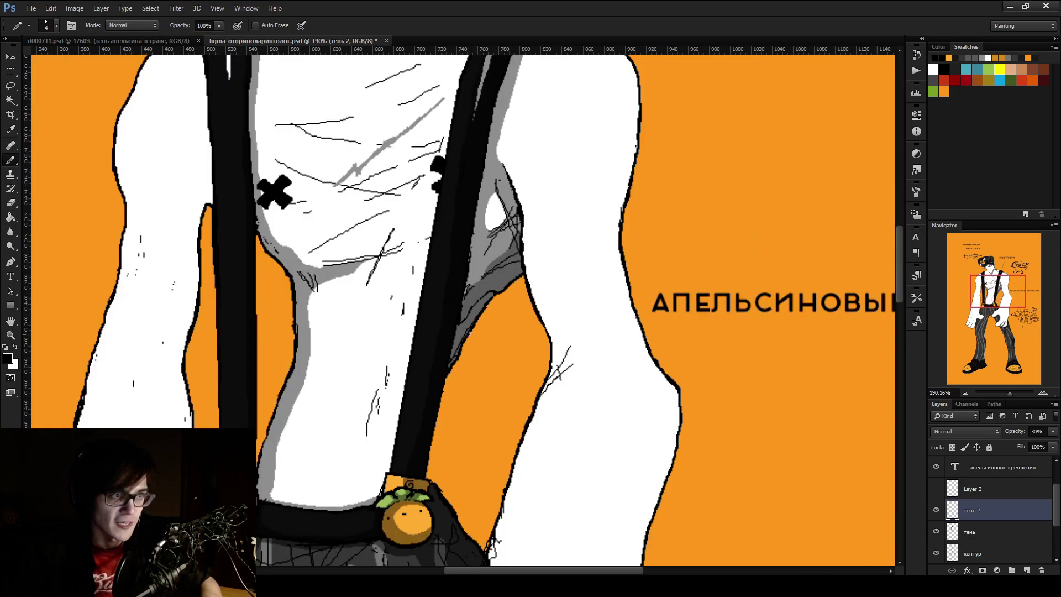
Extend the darker shadow up along the arm's outline to the armpit and clean its edge around the white highlight
{"action": "scroll", "coordinate": [483, 301], "scroll_direction": "up", "scroll_amount": 6}
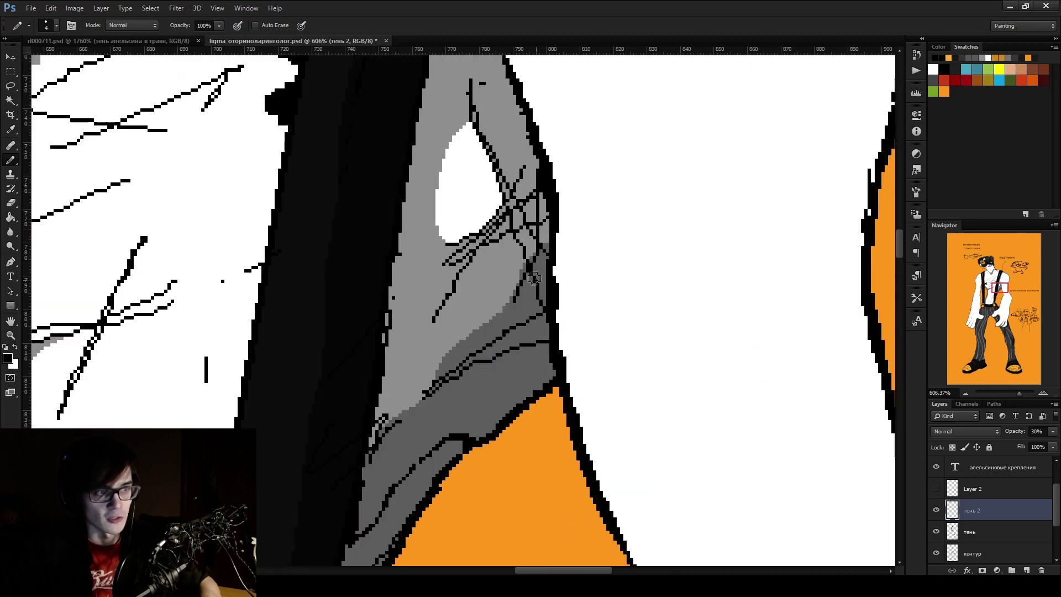
{"action": "mouse_move", "coordinate": [533, 282]}
{"action": "left_mouse_down"}
{"action": "mouse_move", "coordinate": [522, 193]}
{"action": "mouse_move", "coordinate": [544, 243]}
{"action": "mouse_move", "coordinate": [500, 75]}
{"action": "mouse_move", "coordinate": [529, 149]}
{"action": "mouse_move", "coordinate": [509, 129]}
{"action": "mouse_move", "coordinate": [498, 58]}
{"action": "left_mouse_up"}
{"action": "scroll", "coordinate": [500, 111], "scroll_direction": "up", "scroll_amount": 5}
{"action": "key", "text": "alt"}
{"action": "mouse_move", "coordinate": [503, 196]}
{"action": "left_mouse_down"}
{"action": "mouse_move", "coordinate": [478, 188]}
{"action": "mouse_move", "coordinate": [520, 304]}
{"action": "mouse_move", "coordinate": [487, 199]}
{"action": "mouse_move", "coordinate": [478, 232]}
{"action": "mouse_move", "coordinate": [489, 166]}
{"action": "mouse_move", "coordinate": [470, 205]}
{"action": "left_mouse_up"}
{"action": "key", "text": "e"}
{"action": "mouse_move", "coordinate": [487, 145]}
{"action": "left_mouse_down"}
{"action": "mouse_move", "coordinate": [461, 212]}
{"action": "mouse_move", "coordinate": [482, 157]}
{"action": "left_mouse_up"}
{"action": "mouse_move", "coordinate": [460, 233]}
{"action": "left_mouse_down"}
{"action": "mouse_move", "coordinate": [465, 216]}
{"action": "mouse_move", "coordinate": [489, 247]}
{"action": "left_mouse_up"}
{"action": "key", "text": "b"}
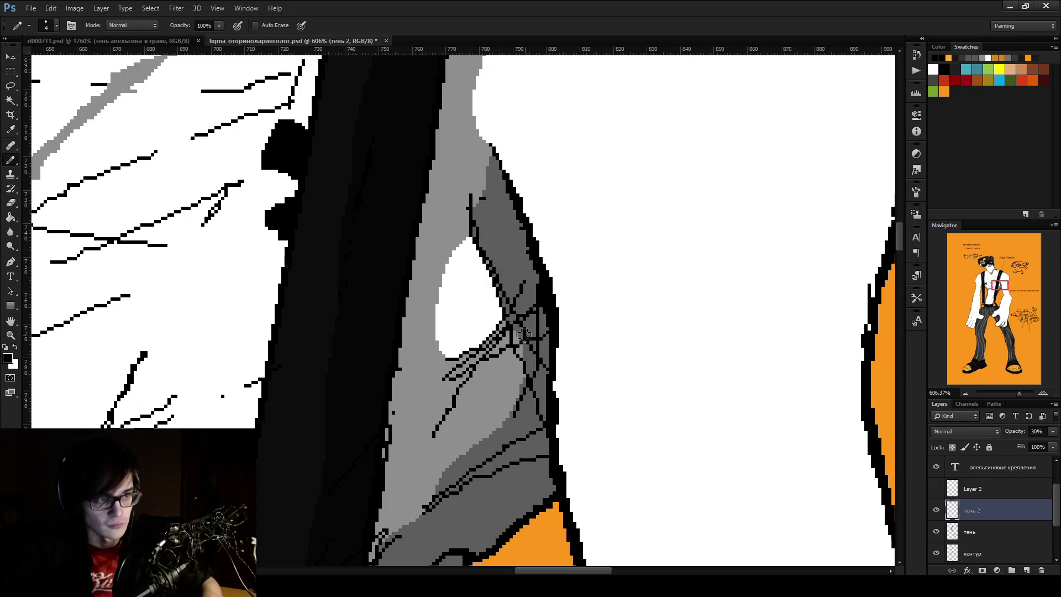
{"action": "left_click_drag", "start_coordinate": [500, 334], "coordinate": [525, 365]}
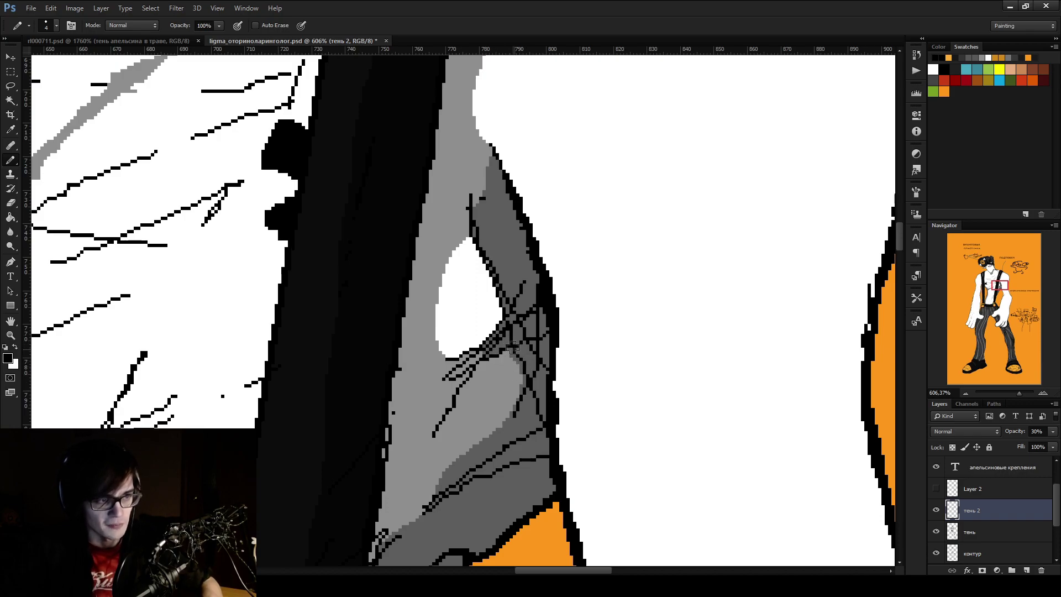
{"action": "scroll", "coordinate": [511, 351], "scroll_direction": "down", "scroll_amount": 3}
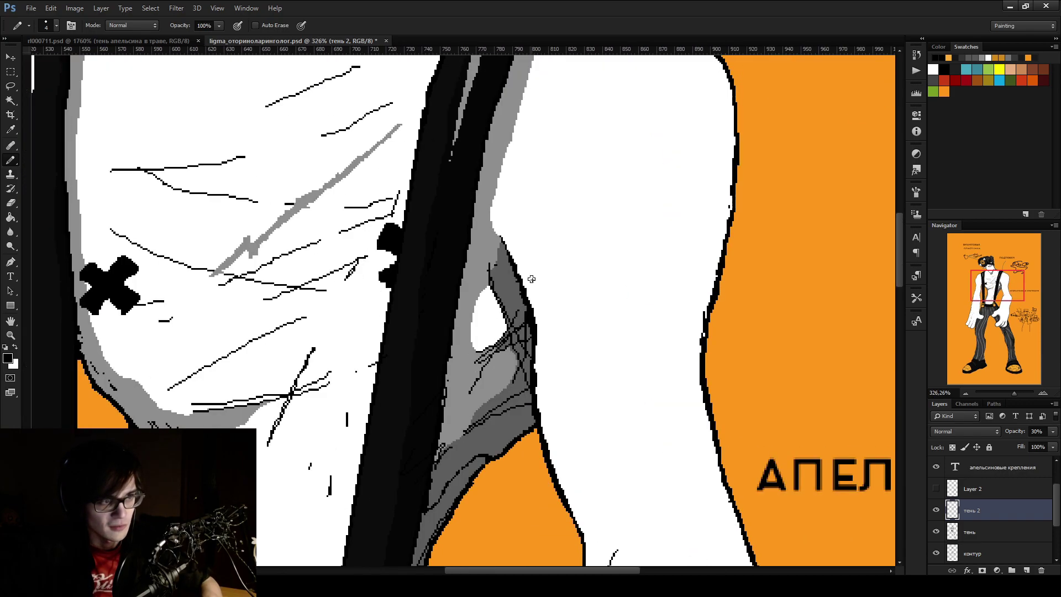
Erase the inner edge of the darker shadow beside the white highlight to leave a lighter grey strip
{"action": "scroll", "coordinate": [486, 262], "scroll_direction": "up", "scroll_amount": 2}
{"action": "key", "text": "e"}
{"action": "mouse_move", "coordinate": [495, 262]}
{"action": "left_mouse_down"}
{"action": "mouse_move", "coordinate": [524, 344]}
{"action": "mouse_move", "coordinate": [500, 395]}
{"action": "left_mouse_up"}
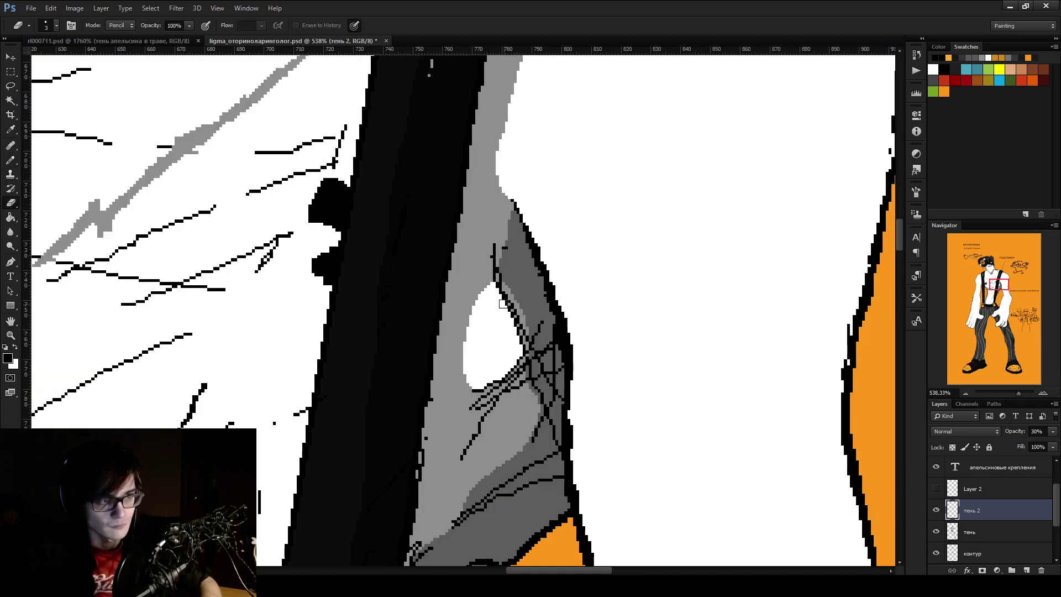
{"action": "left_click_drag", "start_coordinate": [492, 254], "coordinate": [510, 306]}
{"action": "mouse_move", "coordinate": [519, 374]}
{"action": "left_mouse_down"}
{"action": "mouse_move", "coordinate": [529, 355]}
{"action": "mouse_move", "coordinate": [501, 284]}
{"action": "left_mouse_up"}
{"action": "key", "text": "b"}
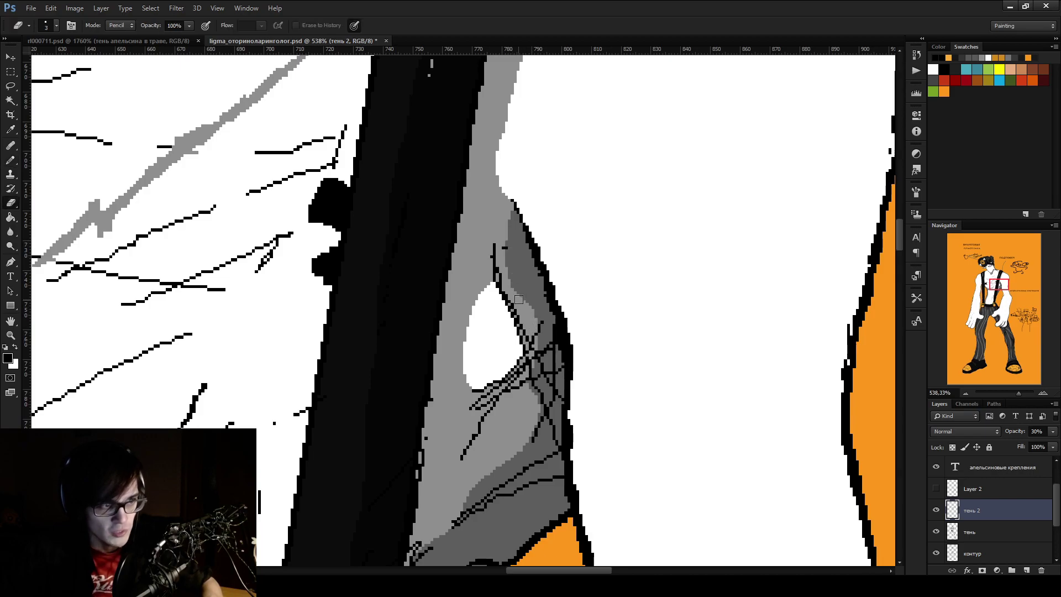
Try to extend the darker shadow from the armpit across to the suspender strap
{"action": "key", "text": "e"}
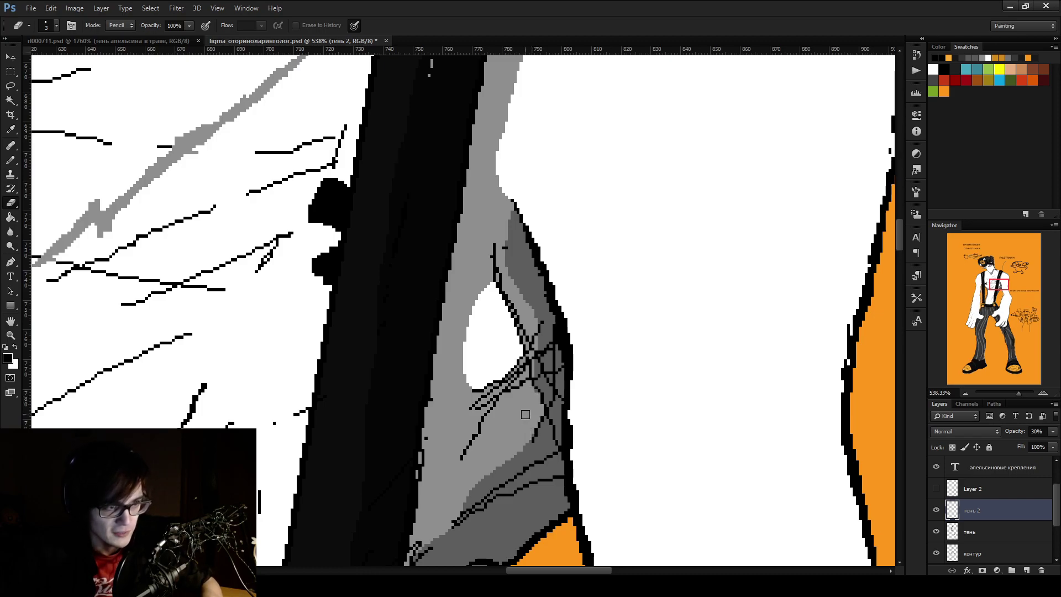
{"action": "key", "text": "b"}
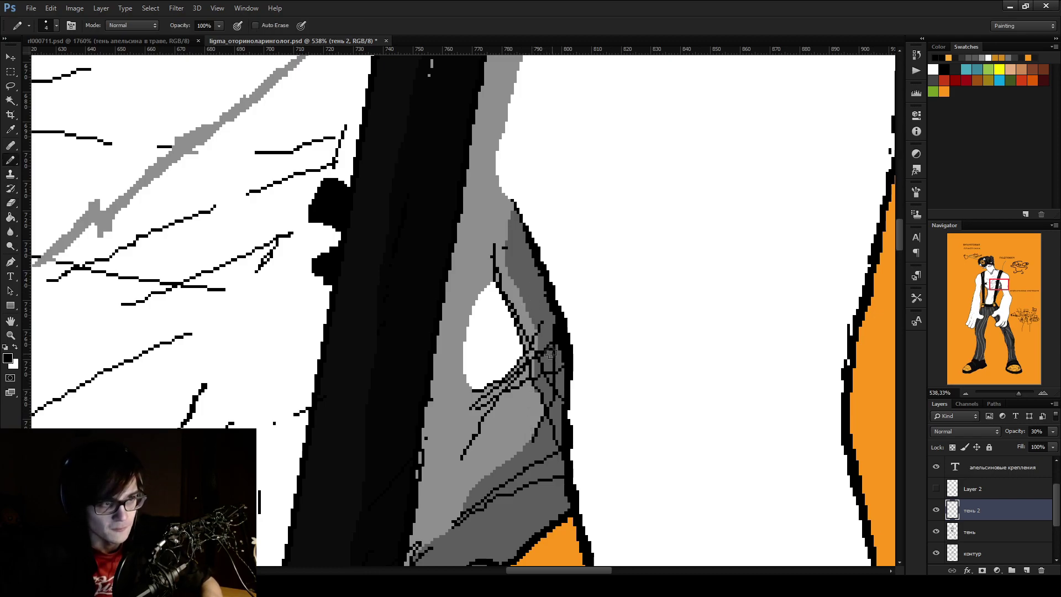
{"action": "key", "text": "e"}
{"action": "key", "text": "b"}
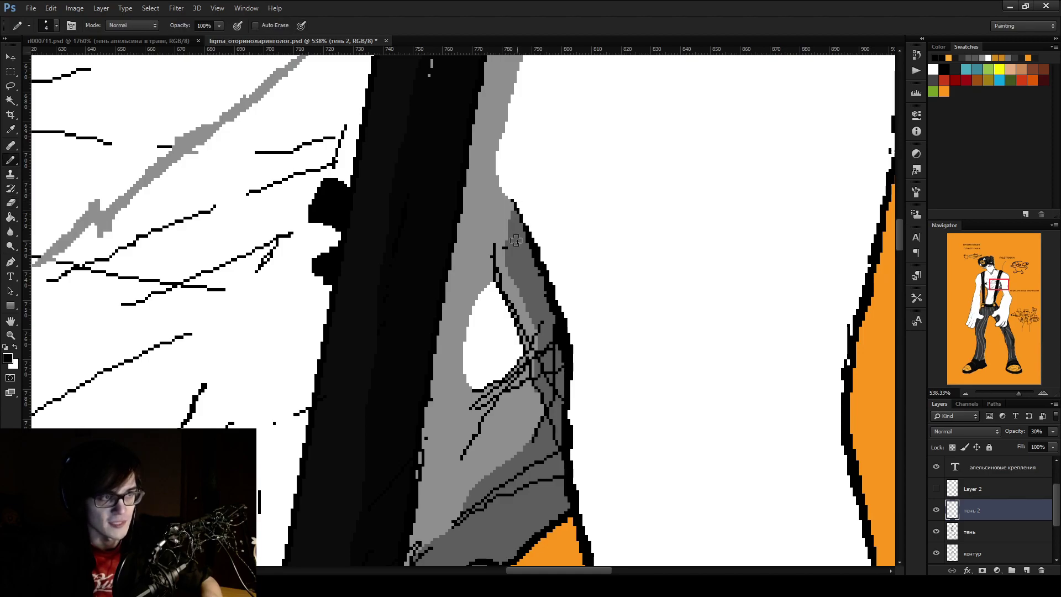
{"action": "mouse_move", "coordinate": [511, 238]}
{"action": "left_mouse_down"}
{"action": "mouse_move", "coordinate": [462, 179]}
{"action": "mouse_move", "coordinate": [507, 246]}
{"action": "mouse_move", "coordinate": [497, 266]}
{"action": "mouse_move", "coordinate": [459, 243]}
{"action": "mouse_move", "coordinate": [475, 197]}
{"action": "mouse_move", "coordinate": [462, 221]}
{"action": "mouse_move", "coordinate": [469, 237]}
{"action": "mouse_move", "coordinate": [491, 229]}
{"action": "left_mouse_up"}
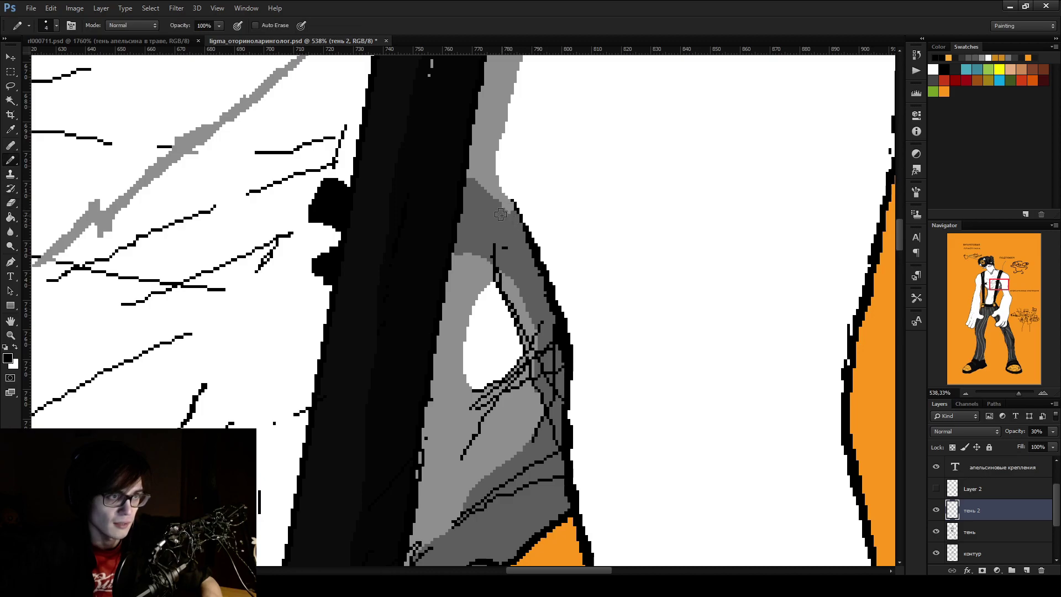
{"action": "key", "text": "e"}
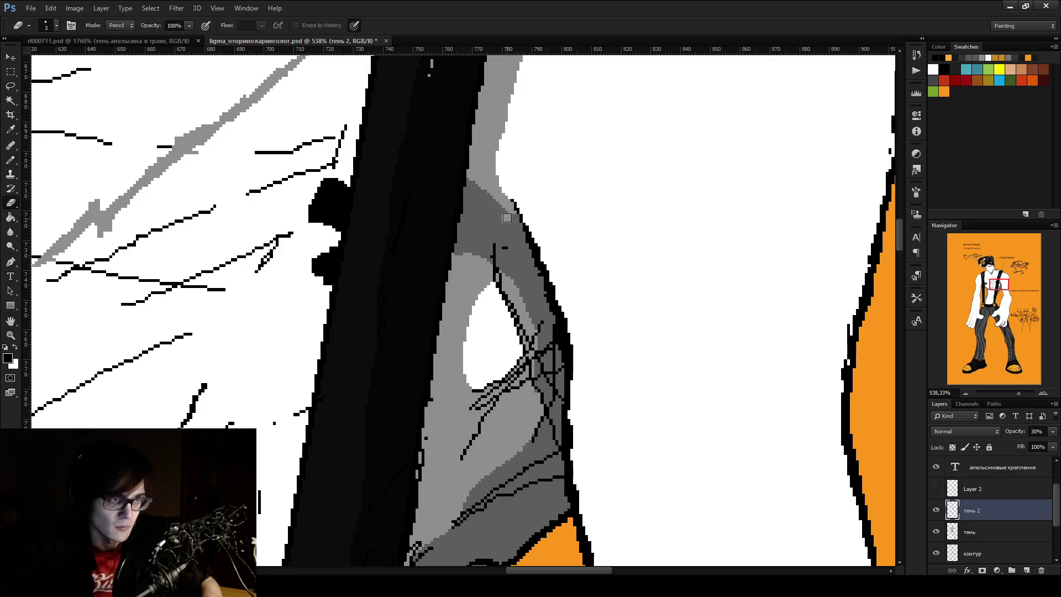
{"action": "key", "text": "b"}
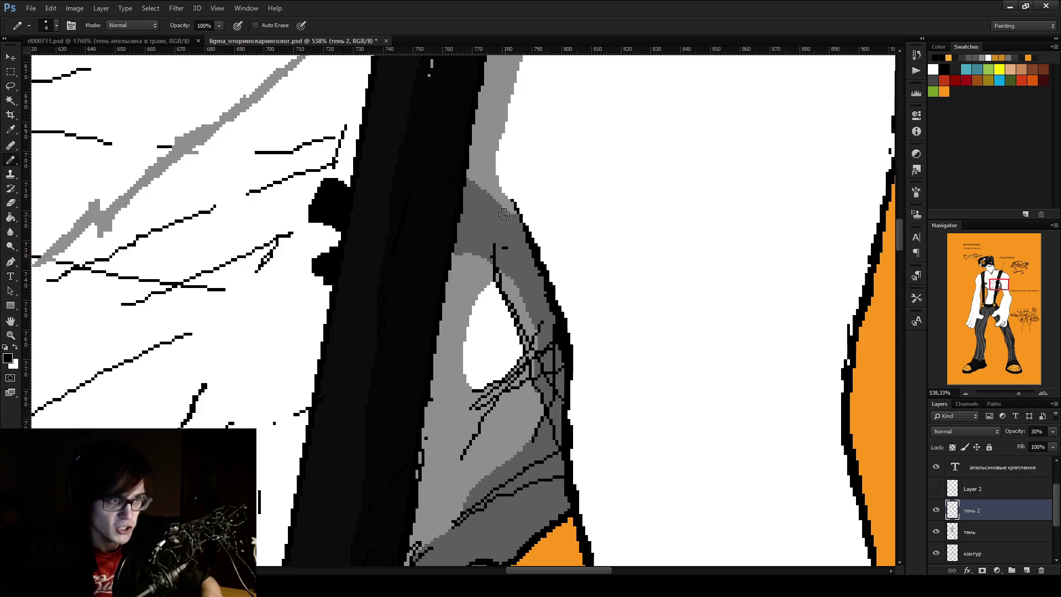
{"action": "scroll", "coordinate": [513, 235], "scroll_direction": "down", "scroll_amount": 6}
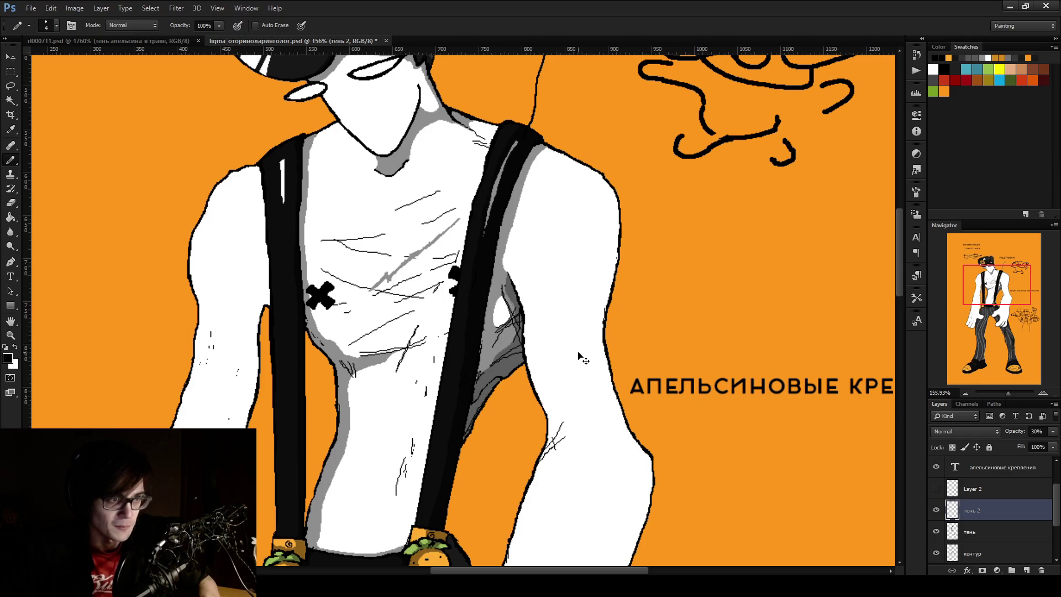
{"action": "scroll", "coordinate": [552, 344], "scroll_direction": "up", "scroll_amount": 3}
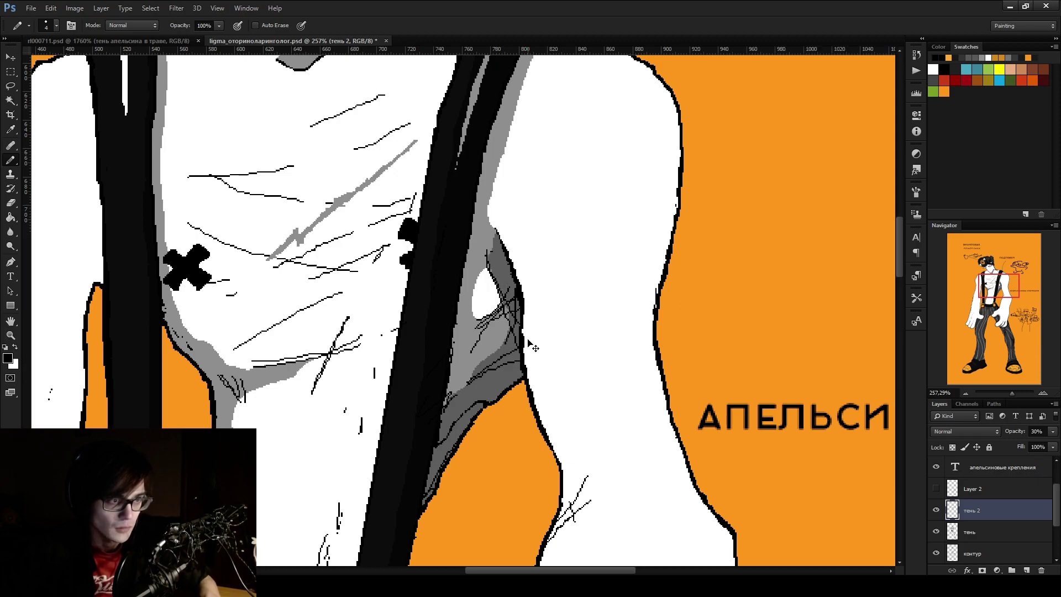
{"action": "key", "text": "ctrl+alt+z"}
{"action": "key", "text": "ctrl+alt+z"}
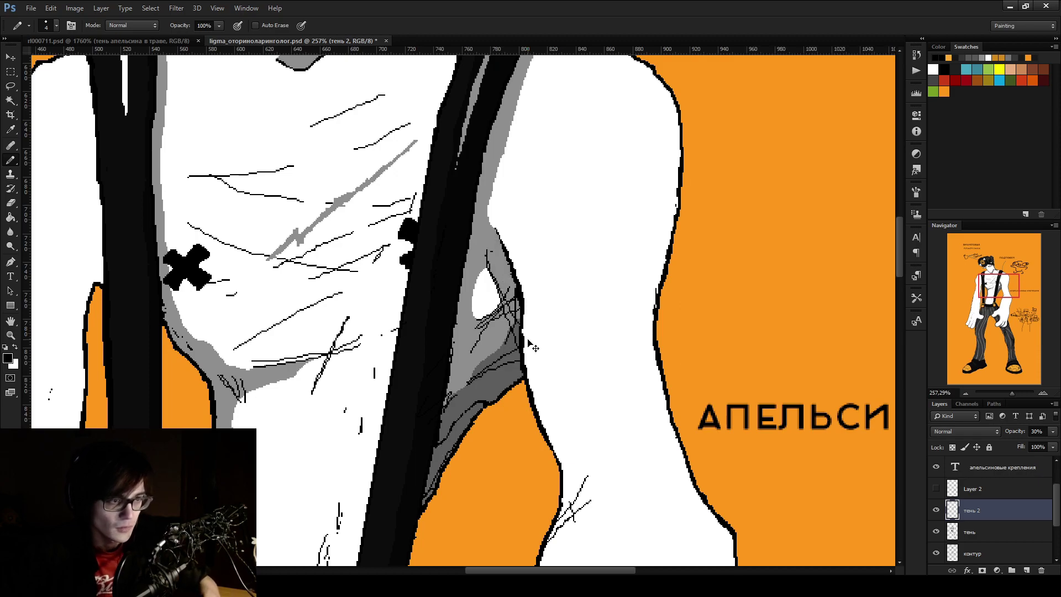
Reshape the upper end of the darker shadow beside the armpit by erasing and repainting its edge along the arm's outline
{"action": "scroll", "coordinate": [596, 329], "scroll_direction": "down", "scroll_amount": 3}
{"action": "scroll", "coordinate": [598, 326], "scroll_direction": "up", "scroll_amount": 8}
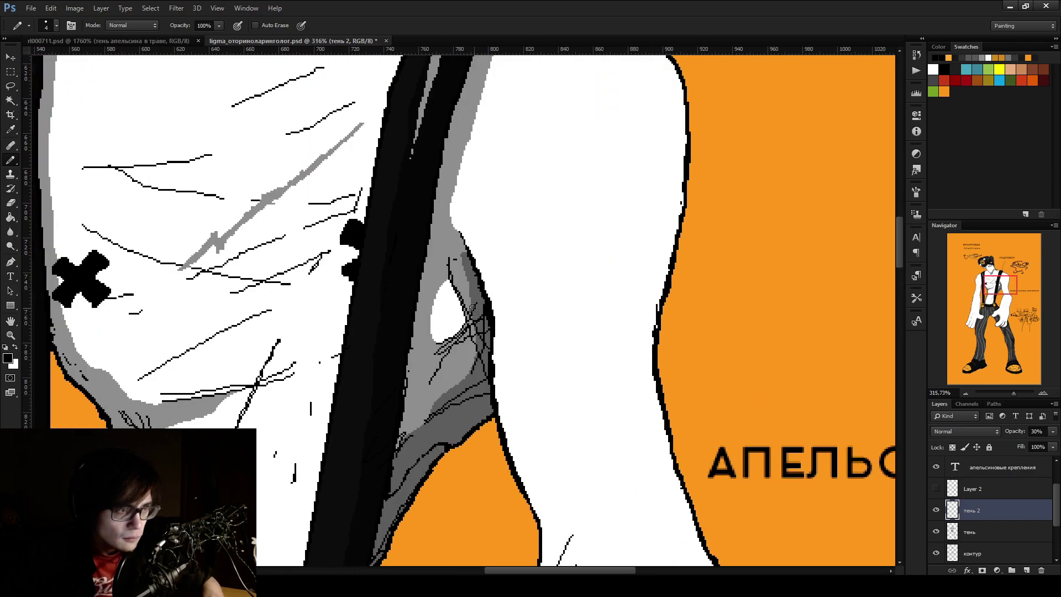
{"action": "key", "text": "e"}
{"action": "left_click_drag", "start_coordinate": [460, 224], "coordinate": [459, 283]}
{"action": "key", "text": "b"}
{"action": "mouse_move", "coordinate": [467, 243]}
{"action": "left_mouse_down"}
{"action": "mouse_move", "coordinate": [456, 248]}
{"action": "mouse_move", "coordinate": [478, 324]}
{"action": "mouse_move", "coordinate": [456, 238]}
{"action": "mouse_move", "coordinate": [459, 301]}
{"action": "left_mouse_up"}
{"action": "key", "text": "e"}
{"action": "key", "text": "b"}
{"action": "left_click_drag", "start_coordinate": [456, 235], "coordinate": [436, 271]}
{"action": "key", "text": "e"}
{"action": "scroll", "coordinate": [431, 267], "scroll_direction": "down", "scroll_amount": 5}
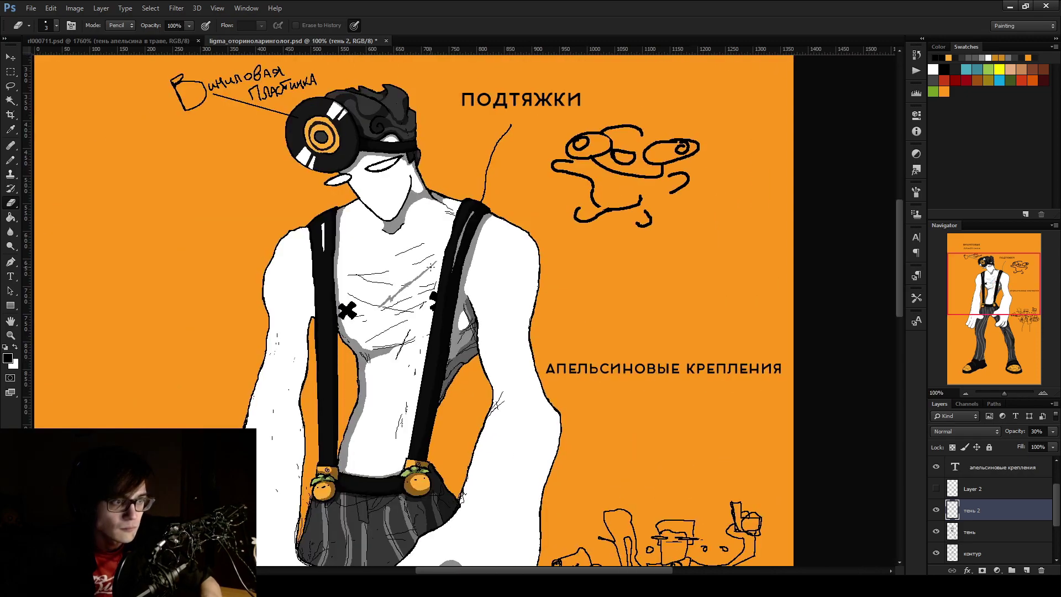
{"action": "scroll", "coordinate": [431, 267], "scroll_direction": "up", "scroll_amount": 5}
{"action": "left_click_drag", "start_coordinate": [451, 237], "coordinate": [456, 250]}
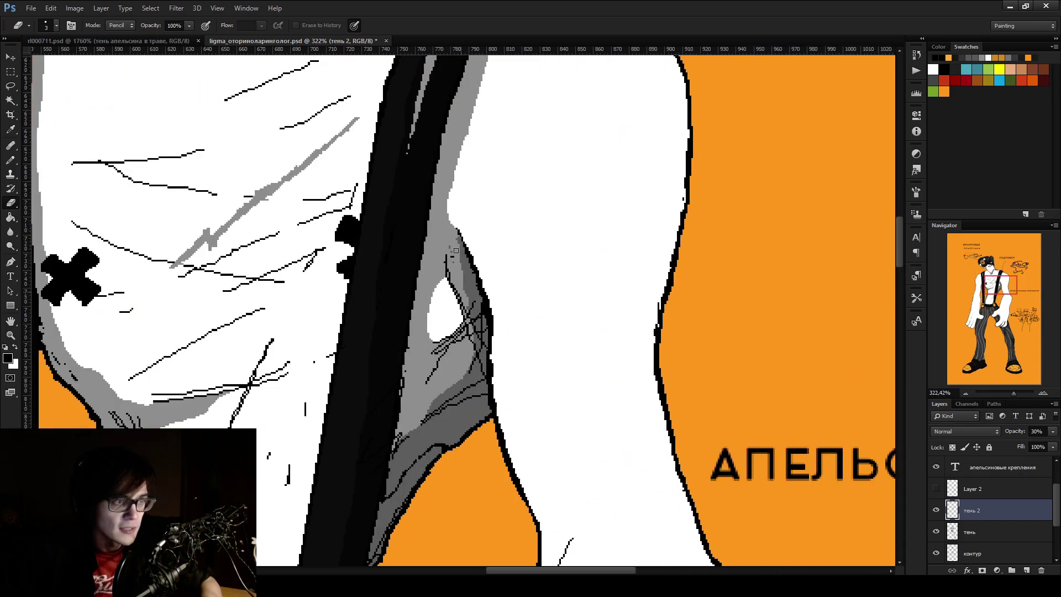
Fill the white highlight beside the suspender strap with the base shadow on the тень layer
{"action": "left_click", "coordinate": [998, 490]}
{"action": "left_click", "coordinate": [999, 532]}
{"action": "key", "text": "b"}
{"action": "mouse_move", "coordinate": [437, 287]}
{"action": "left_mouse_down"}
{"action": "mouse_move", "coordinate": [434, 318]}
{"action": "mouse_move", "coordinate": [450, 313]}
{"action": "mouse_move", "coordinate": [459, 329]}
{"action": "left_mouse_up"}
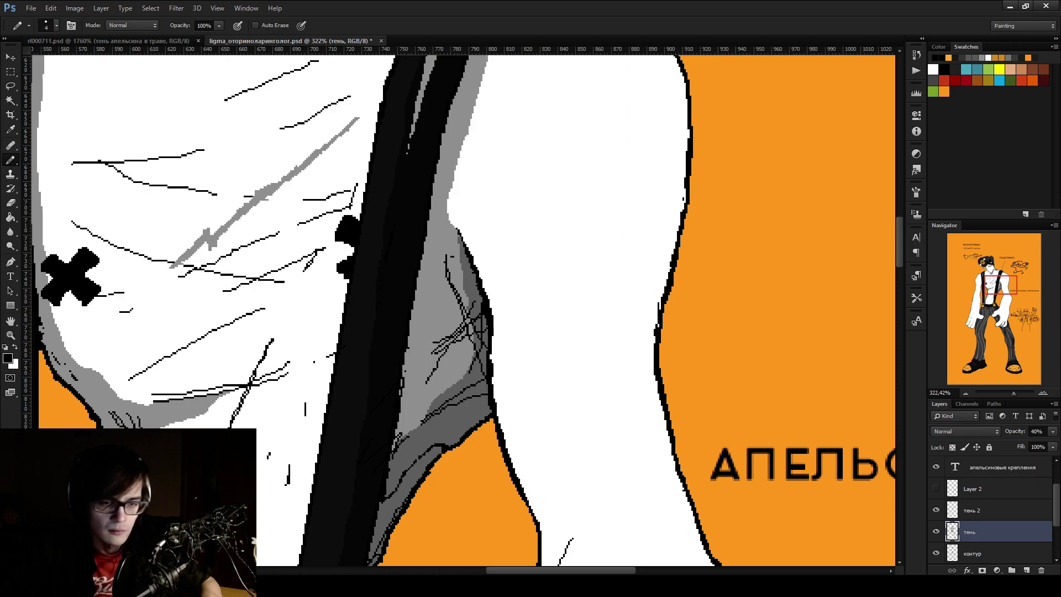
Widen the darker shadow inward from the arm's outline over the scratch lines on the тень 2 layer
{"action": "left_click", "coordinate": [1002, 514]}
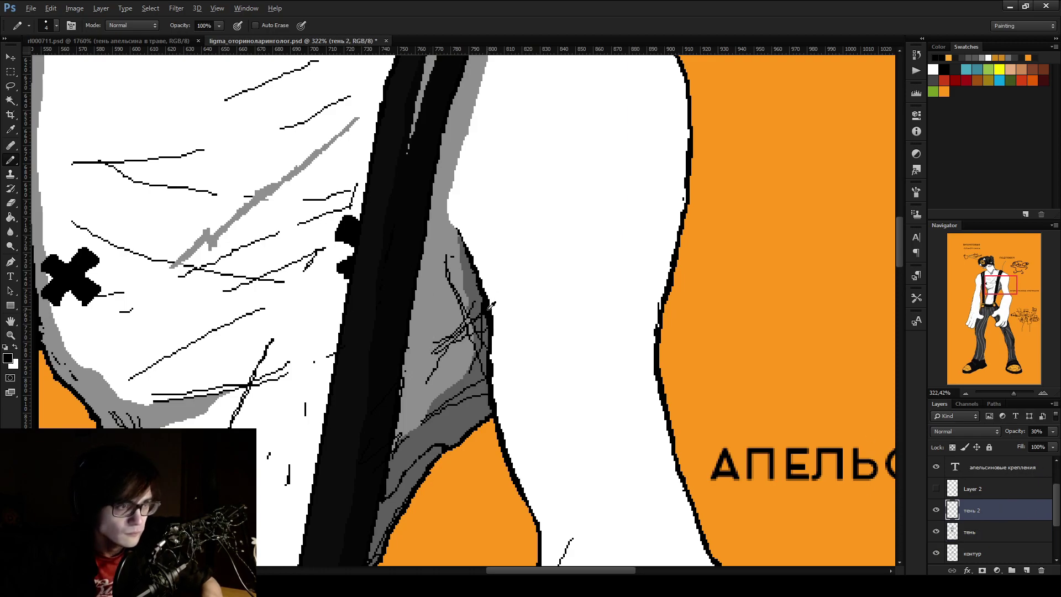
{"action": "mouse_move", "coordinate": [459, 242]}
{"action": "left_mouse_down"}
{"action": "mouse_move", "coordinate": [439, 406]}
{"action": "mouse_move", "coordinate": [467, 354]}
{"action": "mouse_move", "coordinate": [463, 266]}
{"action": "left_mouse_up"}
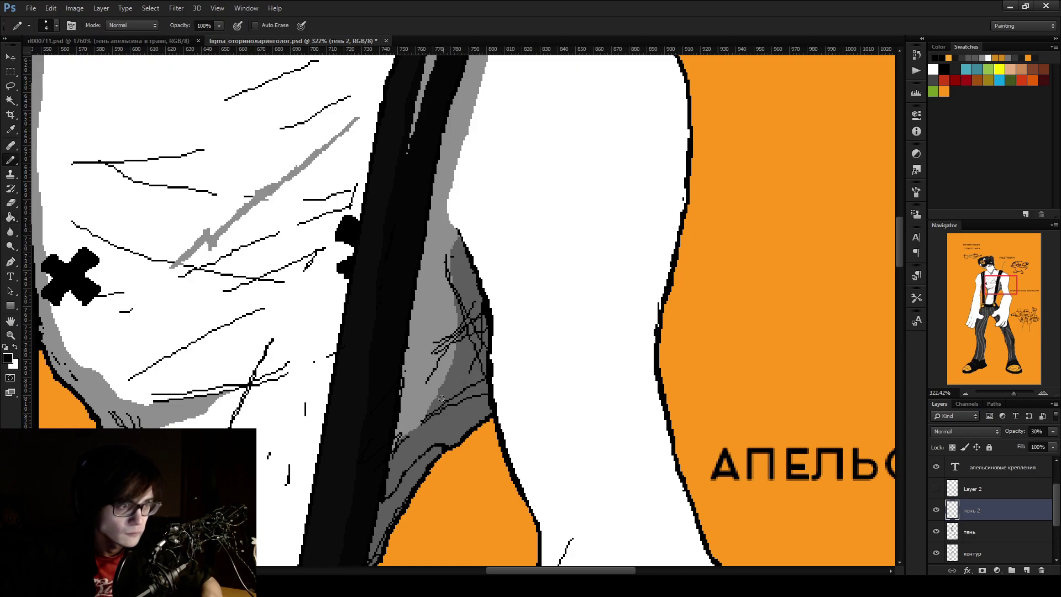
{"action": "mouse_move", "coordinate": [432, 387]}
{"action": "left_mouse_down"}
{"action": "mouse_move", "coordinate": [450, 348]}
{"action": "mouse_move", "coordinate": [436, 387]}
{"action": "left_mouse_up"}
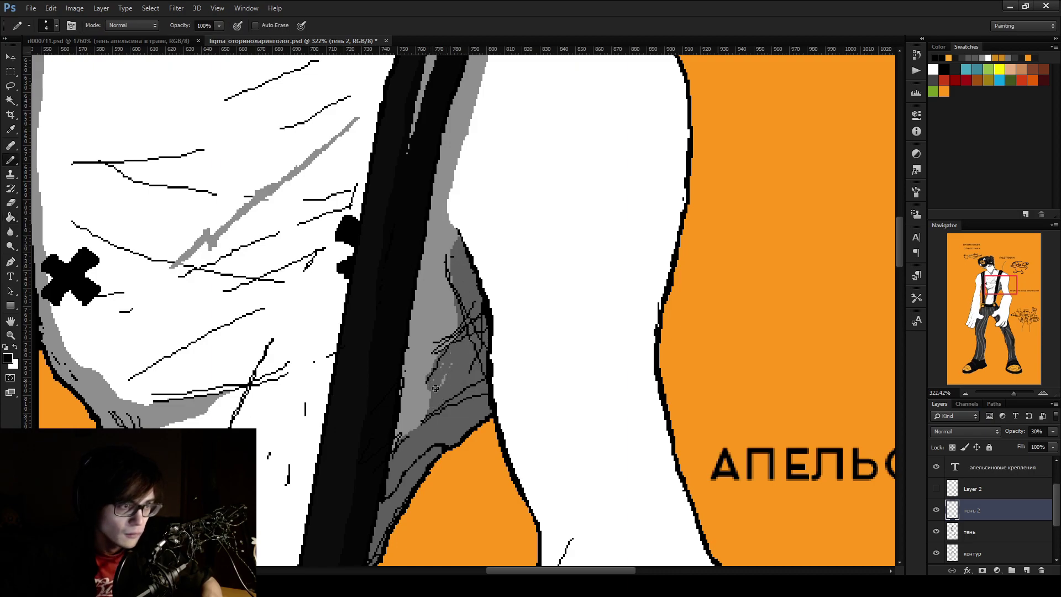
{"action": "left_click_drag", "start_coordinate": [458, 284], "coordinate": [454, 248]}
Extend the darker shadow's inner edge toward the strap and trim its upper end under the armpit, enlarging the eraser to 10 px
{"action": "key", "text": "e"}
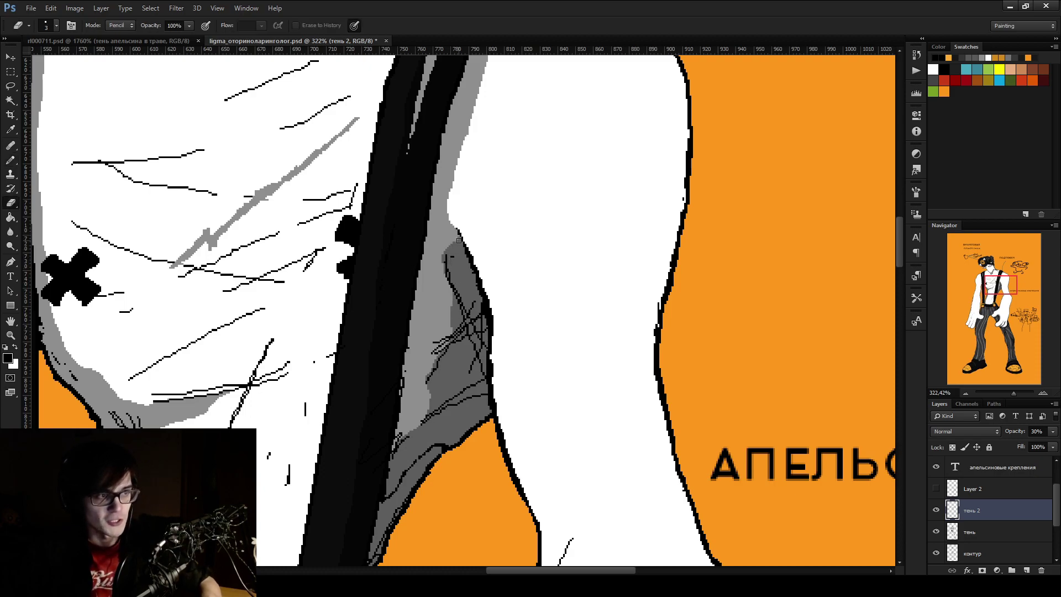
{"action": "key", "text": "bracketright"}
{"action": "key", "text": "bracketright"}
{"action": "key", "text": "bracketright"}
{"action": "key", "text": "bracketright"}
{"action": "key", "text": "bracketright"}
{"action": "key", "text": "bracketright"}
{"action": "key", "text": "bracketright"}
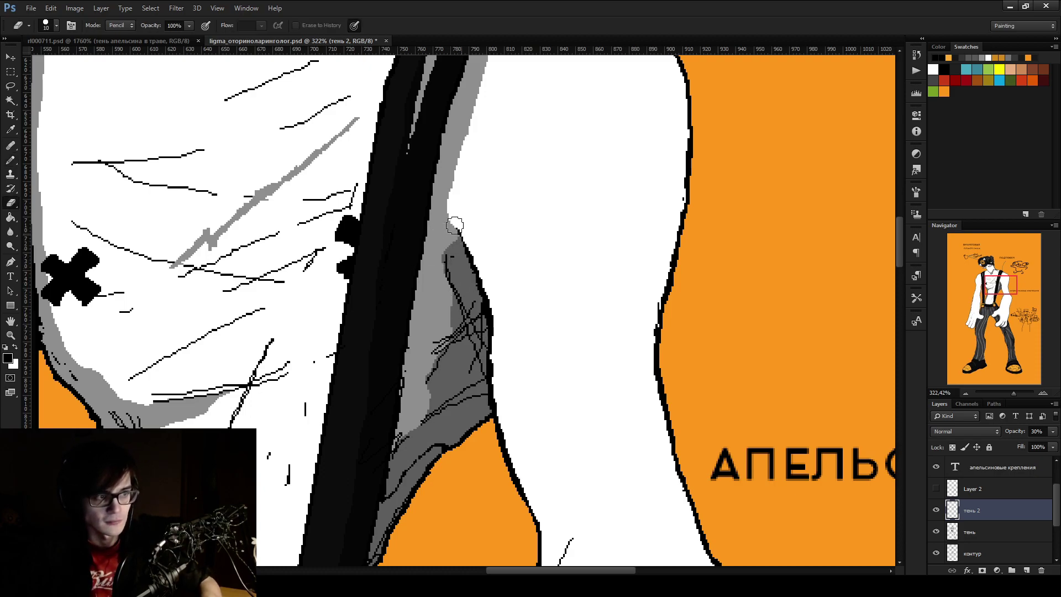
{"action": "key", "text": "b"}
{"action": "left_click_drag", "start_coordinate": [445, 287], "coordinate": [437, 355]}
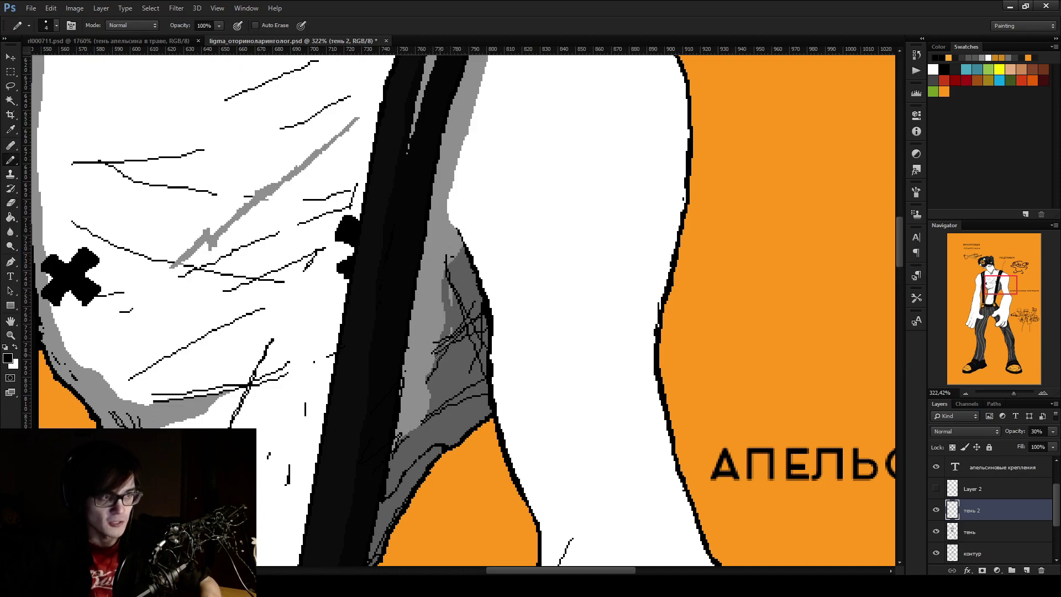
{"action": "key", "text": "e"}
{"action": "mouse_move", "coordinate": [459, 243]}
{"action": "left_mouse_down"}
{"action": "mouse_move", "coordinate": [451, 249]}
{"action": "mouse_move", "coordinate": [473, 291]}
{"action": "left_mouse_up"}
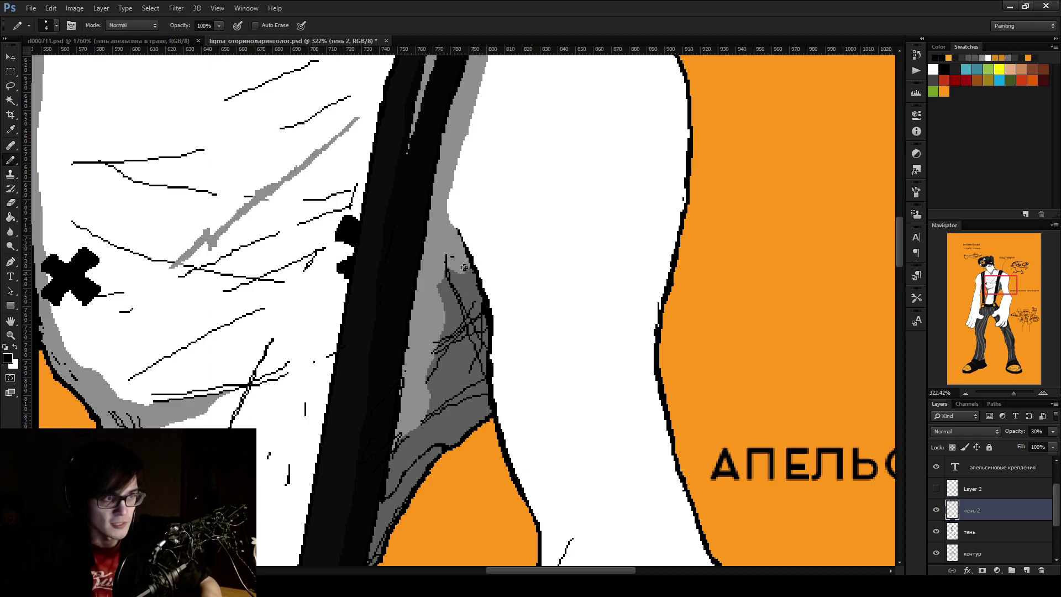
{"action": "key", "text": "e"}
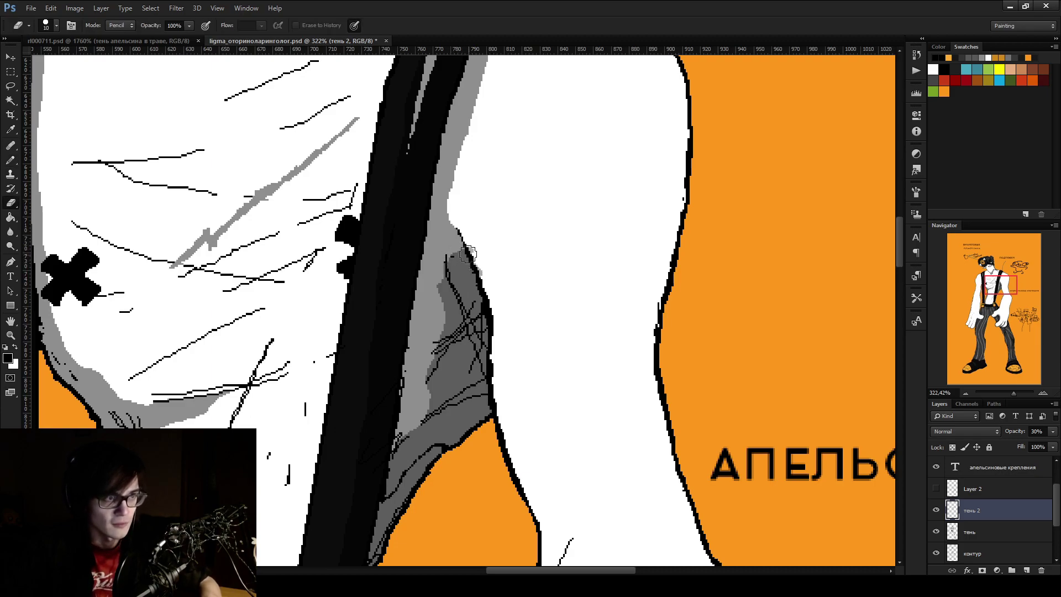
Erase the darker shadow's inner edge and upper end to leave a wider lighter grey band beside the strap
{"action": "scroll", "coordinate": [430, 292], "scroll_direction": "down", "scroll_amount": 3}
{"action": "scroll", "coordinate": [450, 334], "scroll_direction": "up", "scroll_amount": 4}
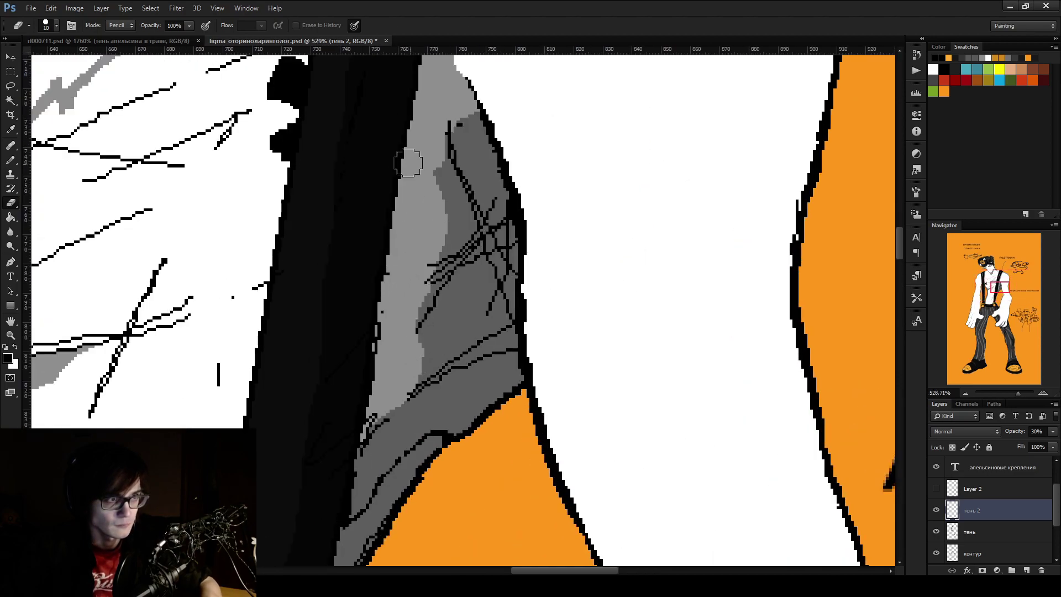
{"action": "mouse_move", "coordinate": [434, 145]}
{"action": "left_mouse_down"}
{"action": "mouse_move", "coordinate": [442, 210]}
{"action": "mouse_move", "coordinate": [401, 376]}
{"action": "left_mouse_up"}
{"action": "key", "text": "b"}
{"action": "scroll", "coordinate": [449, 337], "scroll_direction": "down", "scroll_amount": 5}
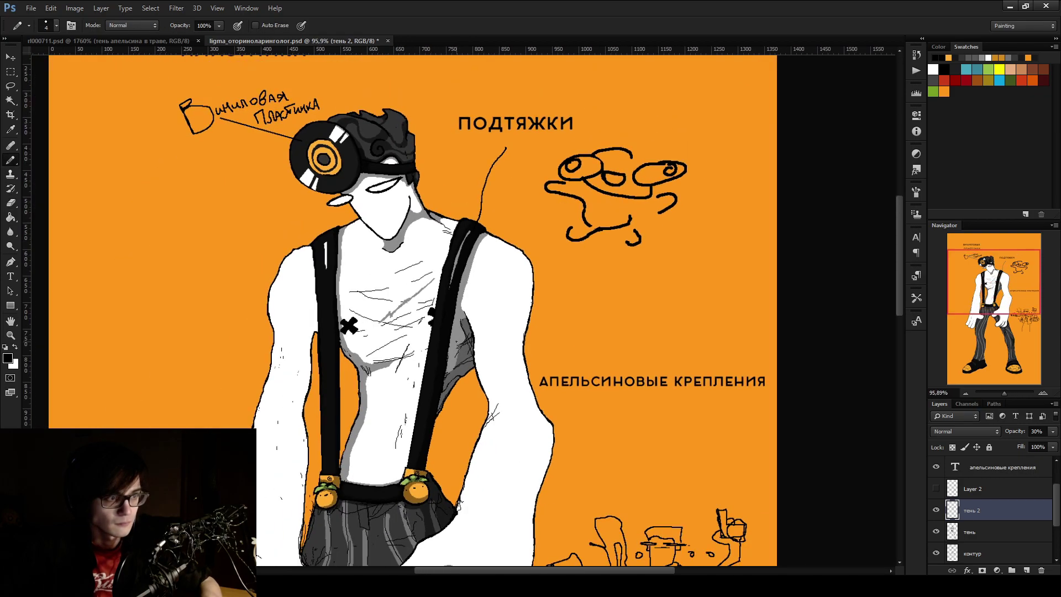
{"action": "scroll", "coordinate": [468, 326], "scroll_direction": "up", "scroll_amount": 5}
{"action": "key", "text": "e"}
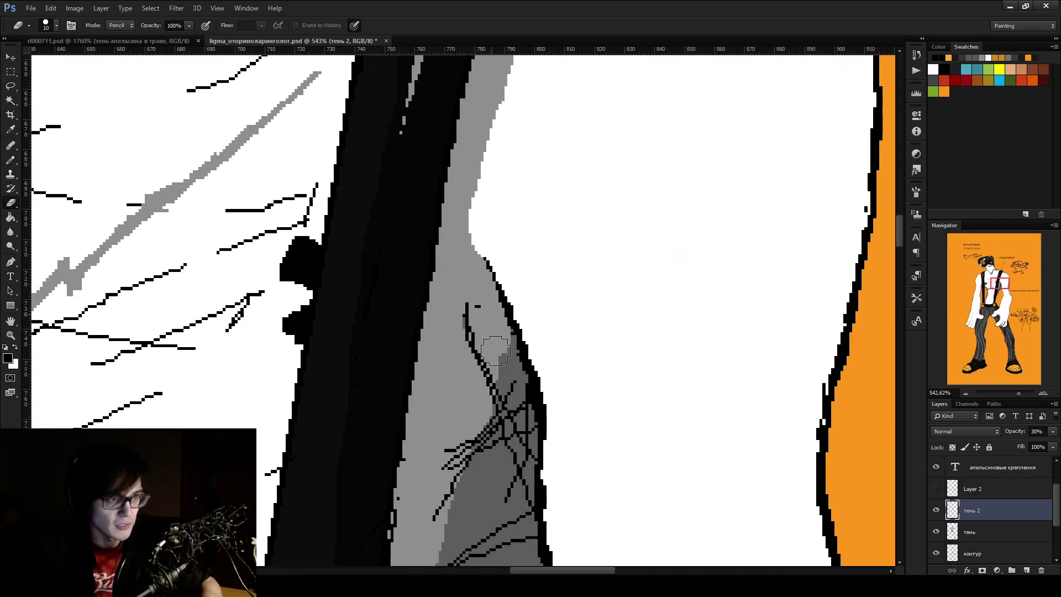
Examine the shading on the whole character and the small sketch figure beside the legs
{"action": "scroll", "coordinate": [471, 307], "scroll_direction": "down", "scroll_amount": 10}
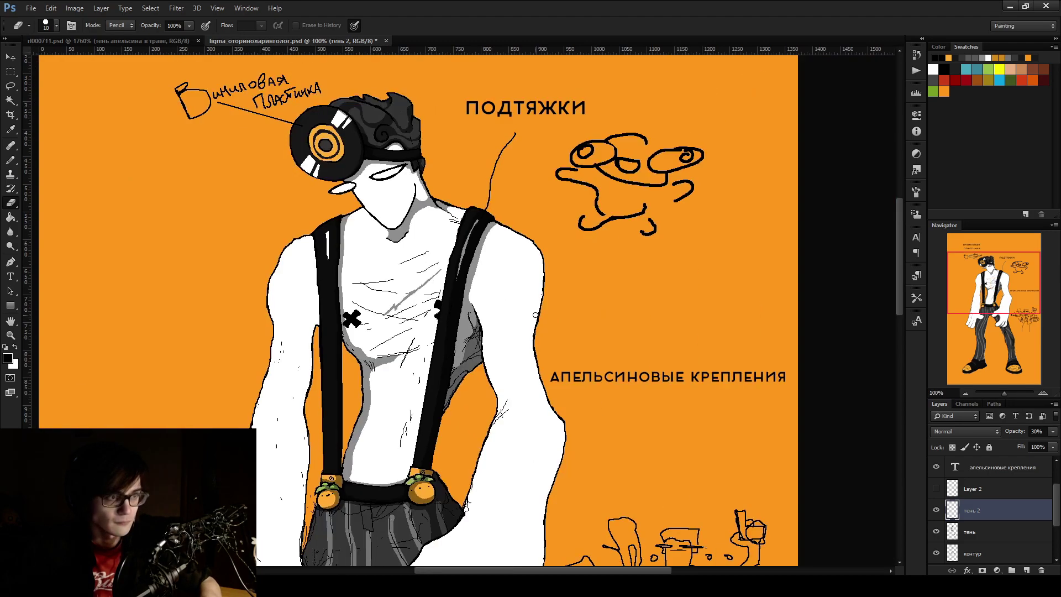
{"action": "scroll", "coordinate": [533, 325], "scroll_direction": "down", "scroll_amount": 2}
{"action": "scroll", "coordinate": [514, 329], "scroll_direction": "up", "scroll_amount": 2}
{"action": "scroll", "coordinate": [497, 331], "scroll_direction": "down", "scroll_amount": 3}
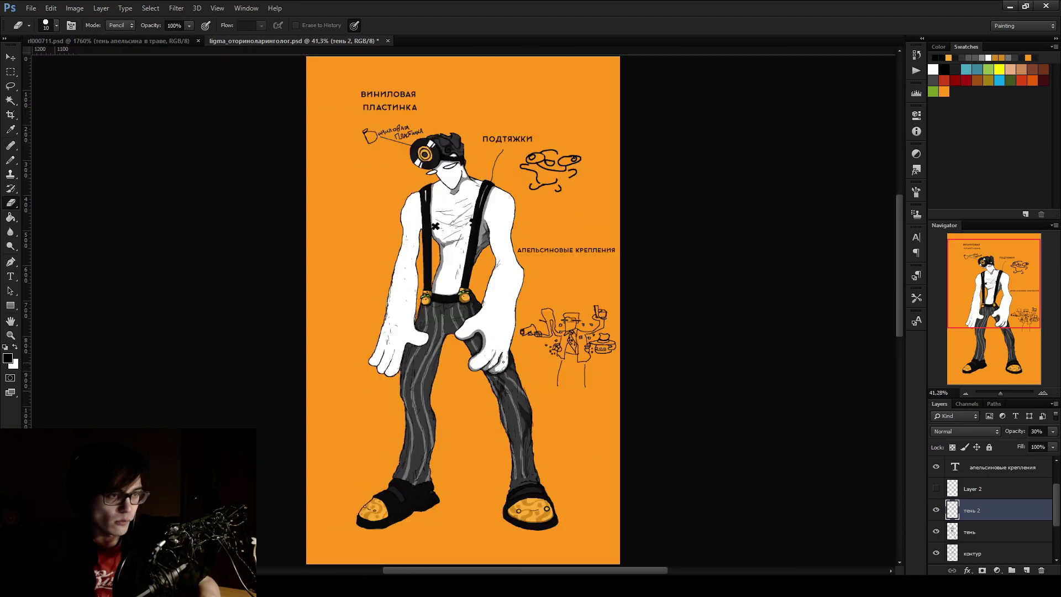
{"action": "scroll", "coordinate": [490, 335], "scroll_direction": "up", "scroll_amount": 4}
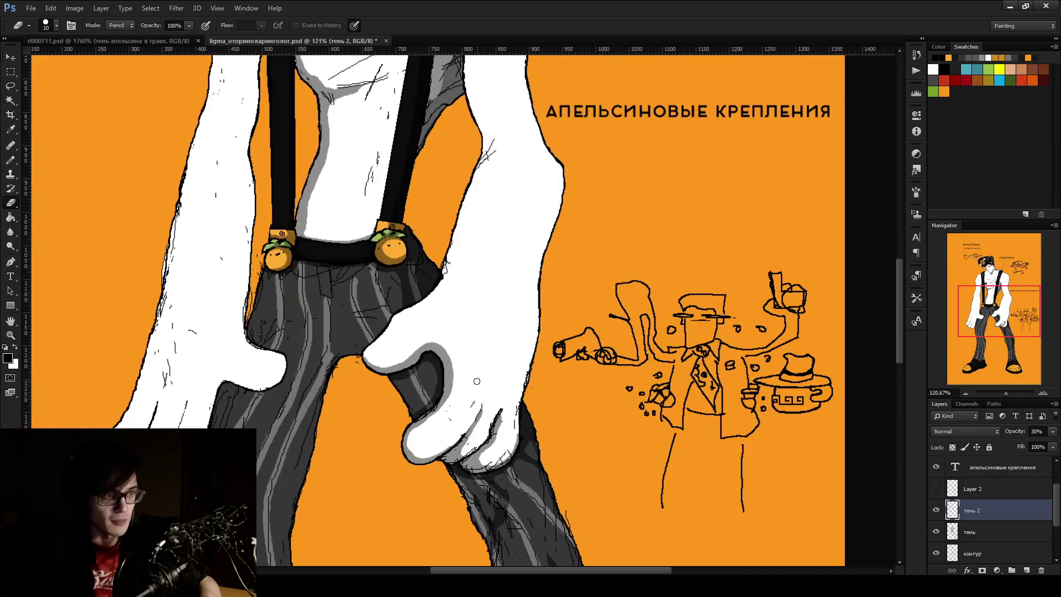
{"action": "scroll", "coordinate": [437, 329], "scroll_direction": "up", "scroll_amount": 2}
{"action": "scroll", "coordinate": [784, 382], "scroll_direction": "down", "scroll_amount": 3}
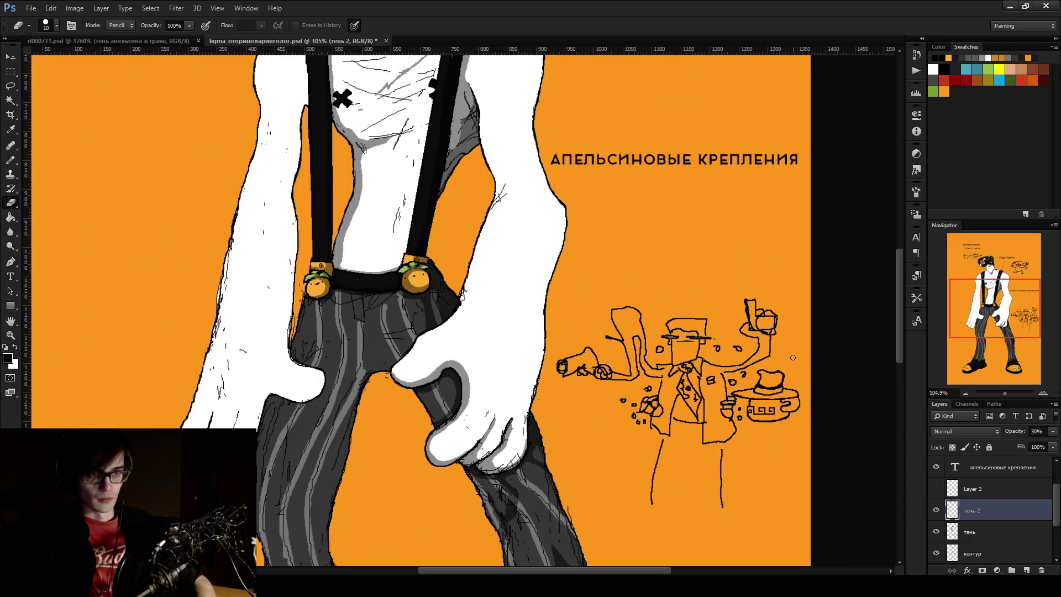
{"action": "scroll", "coordinate": [801, 382], "scroll_direction": "up", "scroll_amount": 2}
{"action": "scroll", "coordinate": [800, 382], "scroll_direction": "up", "scroll_amount": 1}
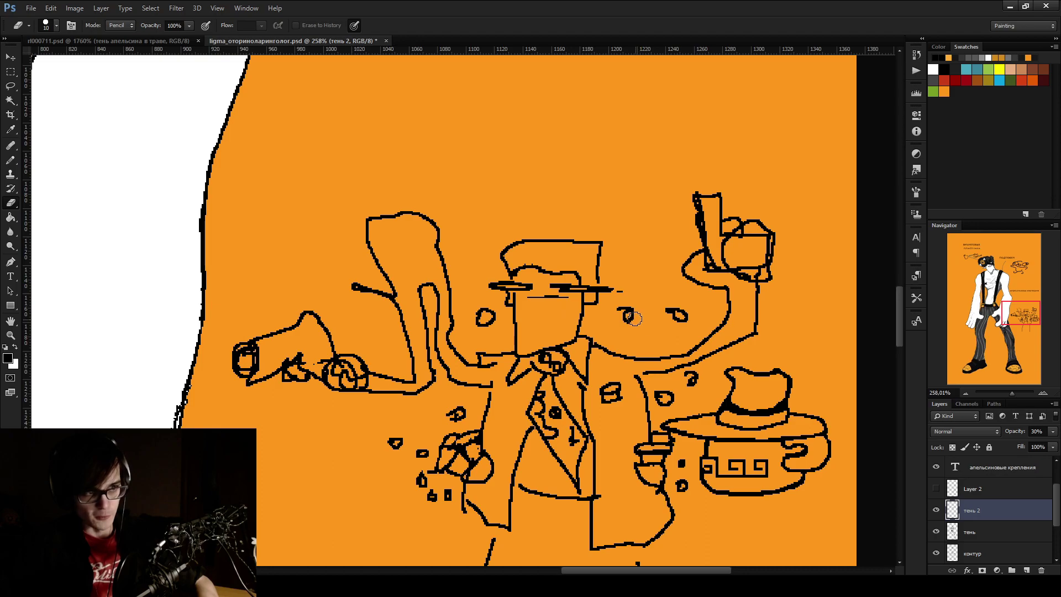
{"action": "scroll", "coordinate": [593, 305], "scroll_direction": "up", "scroll_amount": 6}
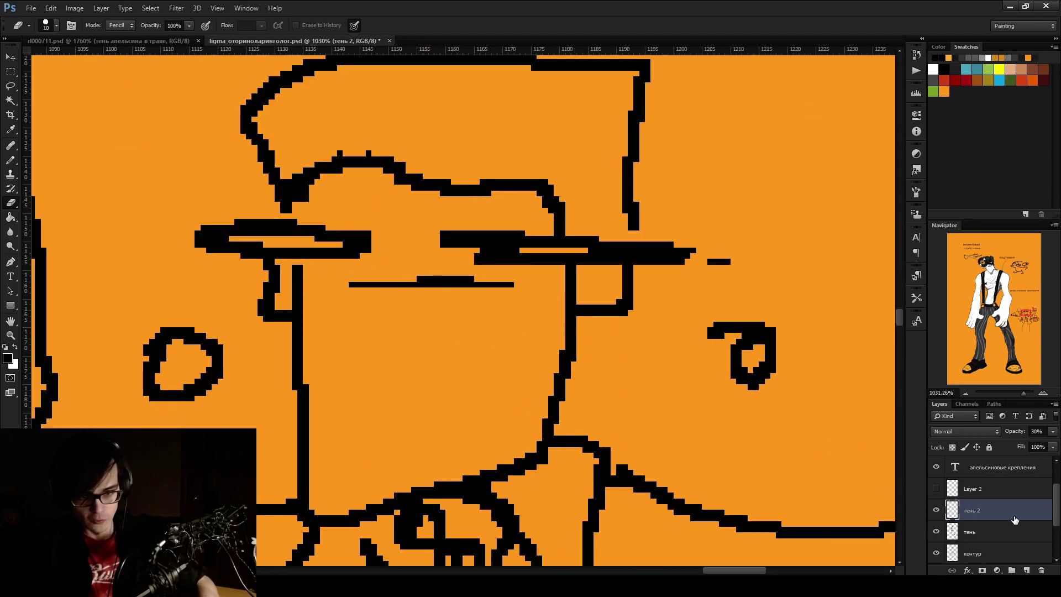
Hide the тень 2 layer and make the контур layer active
{"action": "left_click", "coordinate": [1014, 531]}
{"action": "scroll", "coordinate": [1012, 532], "scroll_direction": "down", "scroll_amount": 2}
{"action": "left_click", "coordinate": [1003, 512]}
{"action": "left_click", "coordinate": [1009, 532]}
{"action": "scroll", "coordinate": [1008, 532], "scroll_direction": "up", "scroll_amount": 1}
{"action": "left_click", "coordinate": [1013, 473]}
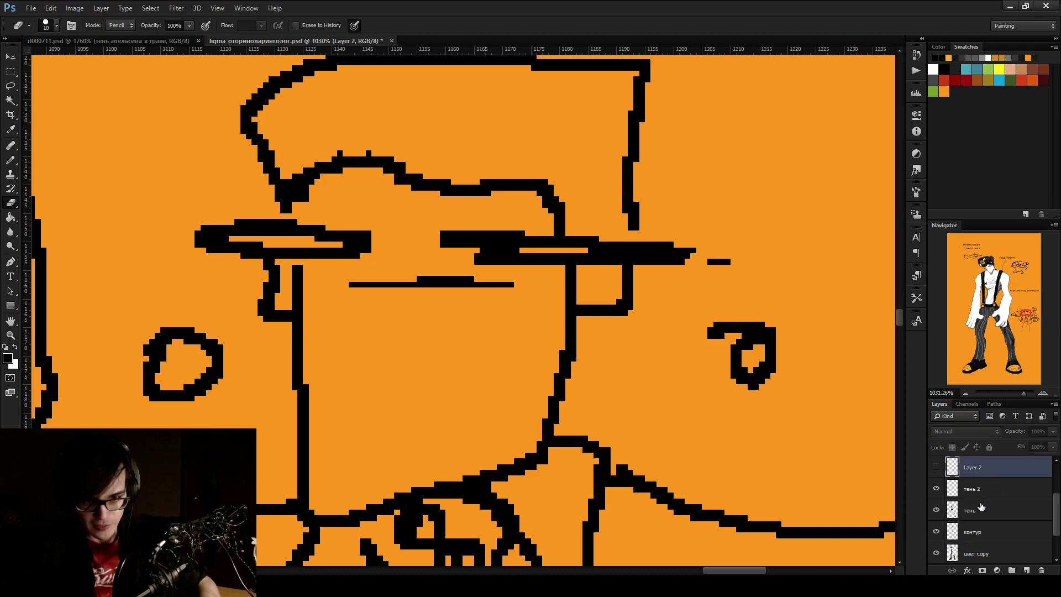
{"action": "scroll", "coordinate": [980, 508], "scroll_direction": "up", "scroll_amount": 3}
{"action": "scroll", "coordinate": [1009, 536], "scroll_direction": "down", "scroll_amount": 1}
{"action": "left_click", "coordinate": [1009, 534]}
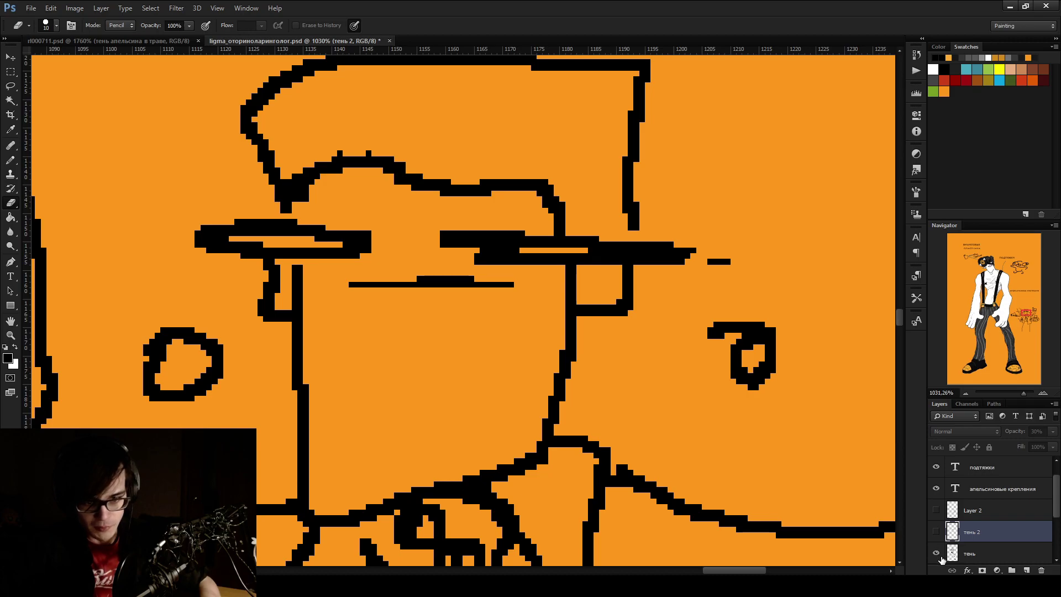
{"action": "scroll", "coordinate": [944, 552], "scroll_direction": "down", "scroll_amount": 2}
{"action": "left_click", "coordinate": [936, 531]}
{"action": "left_click", "coordinate": [936, 531]}
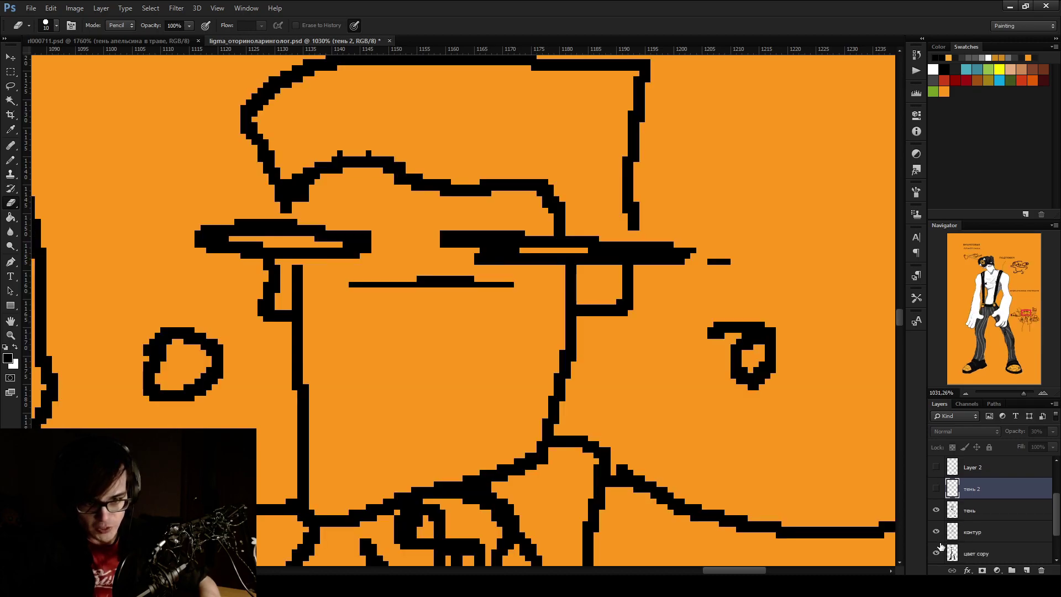
{"action": "left_click", "coordinate": [989, 531]}
{"action": "left_click", "coordinate": [936, 531]}
{"action": "left_click", "coordinate": [936, 532]}
Erase the thick pixels on the small sketch figure's mouth line with a smaller eraser on the контур layer
{"action": "key", "text": "bracketleft"}
{"action": "key", "text": "bracketleft"}
{"action": "key", "text": "bracketleft"}
{"action": "key", "text": "bracketleft"}
{"action": "key", "text": "bracketleft"}
{"action": "key", "text": "bracketleft"}
{"action": "key", "text": "bracketleft"}
{"action": "key", "text": "bracketleft"}
{"action": "key", "text": "bracketleft"}
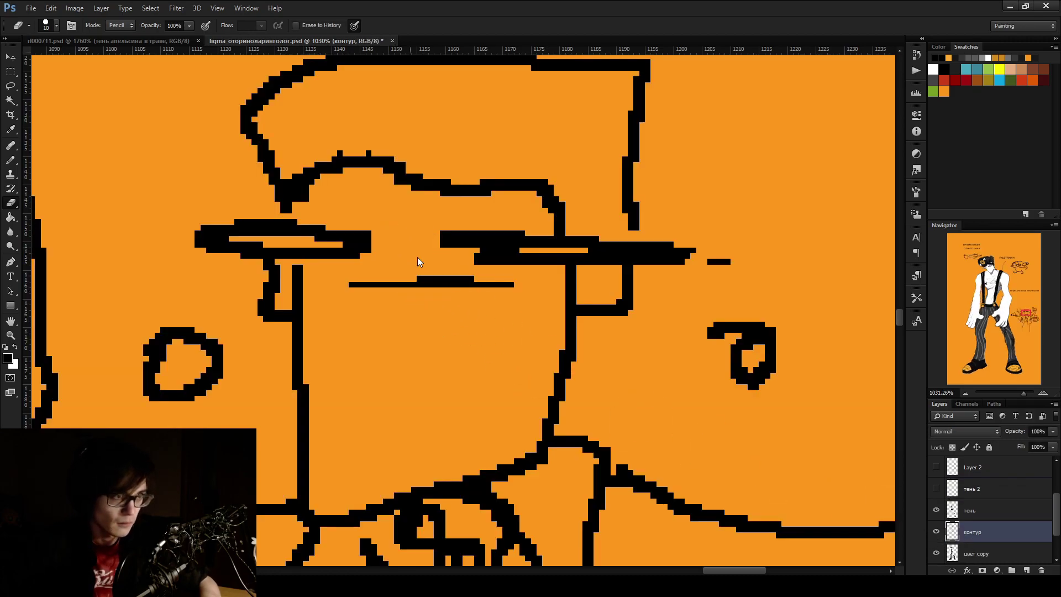
{"action": "left_click_drag", "start_coordinate": [423, 276], "coordinate": [474, 279]}
{"action": "scroll", "coordinate": [494, 425], "scroll_direction": "down", "scroll_amount": 10}
{"action": "scroll", "coordinate": [494, 424], "scroll_direction": "down", "scroll_amount": 3}
{"action": "scroll", "coordinate": [316, 213], "scroll_direction": "down", "scroll_amount": 2}
{"action": "key", "text": "b"}
{"action": "scroll", "coordinate": [316, 213], "scroll_direction": "up", "scroll_amount": 8}
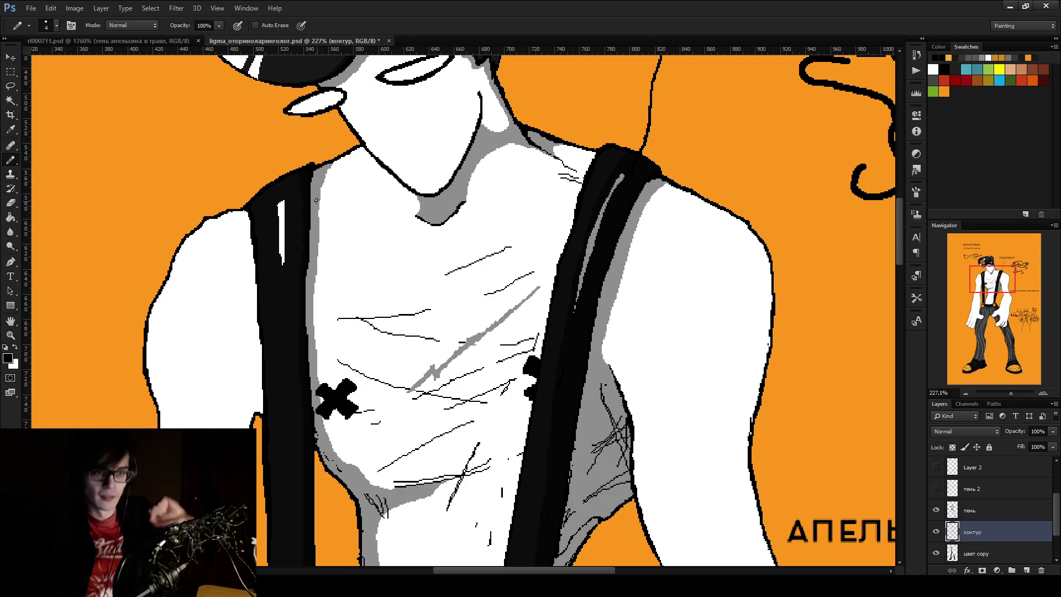
Examine the outlines and shading across the whole character, from the head and torso down to the trousers and shoes
{"action": "scroll", "coordinate": [788, 390], "scroll_direction": "up", "scroll_amount": 3}
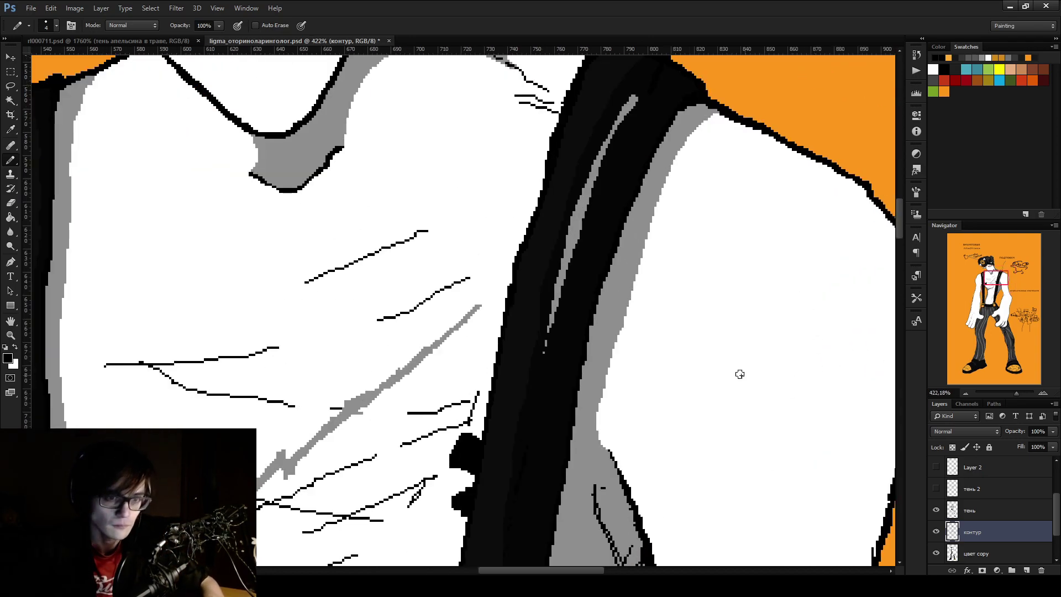
{"action": "scroll", "coordinate": [789, 391], "scroll_direction": "down", "scroll_amount": 4}
{"action": "scroll", "coordinate": [777, 391], "scroll_direction": "up", "scroll_amount": 4}
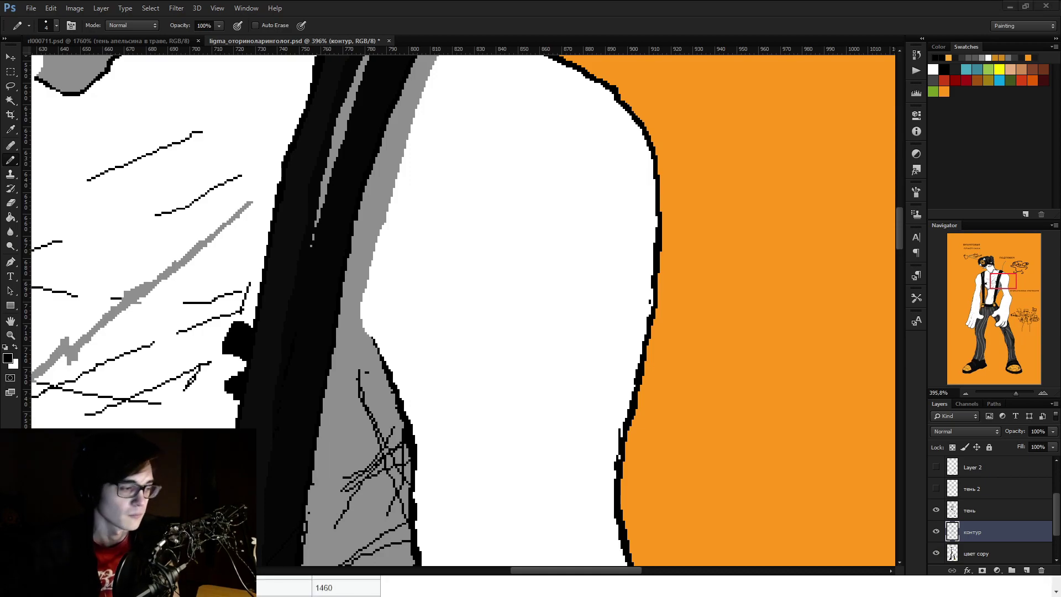
{"action": "scroll", "coordinate": [558, 307], "scroll_direction": "down", "scroll_amount": 5}
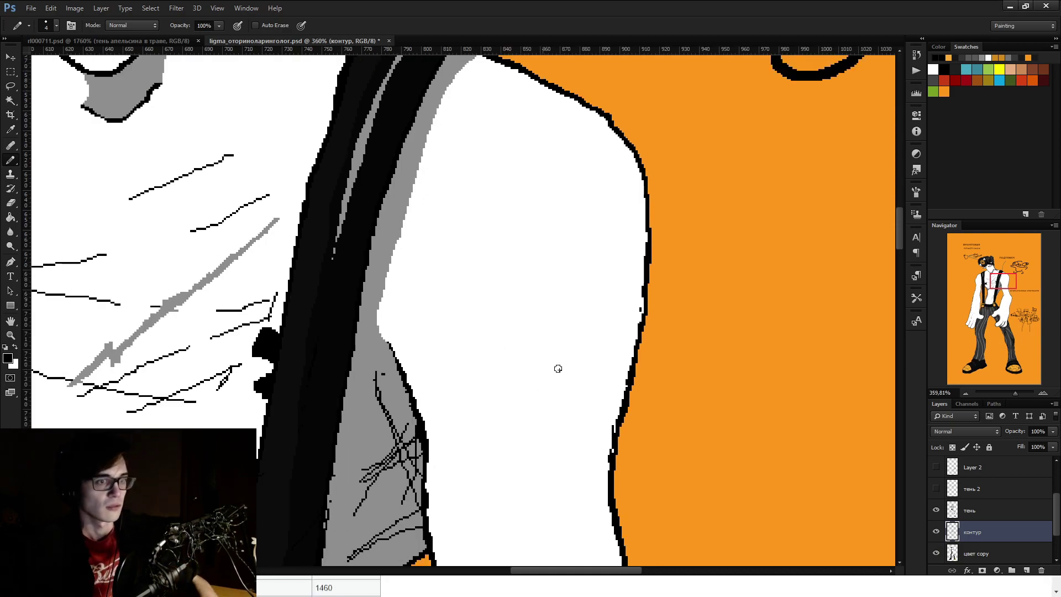
{"action": "scroll", "coordinate": [607, 319], "scroll_direction": "down", "scroll_amount": 7}
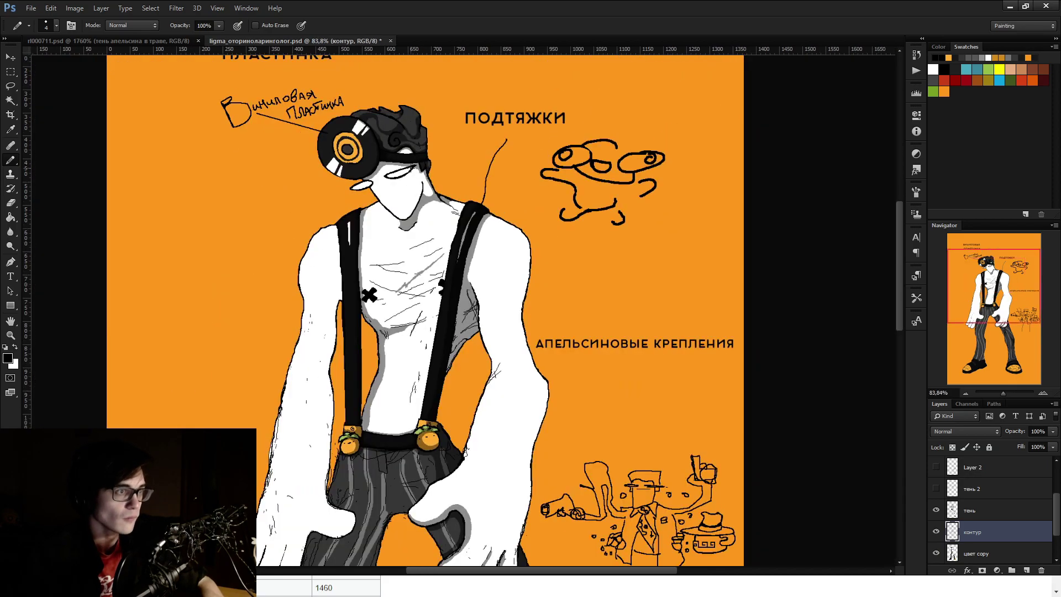
{"action": "scroll", "coordinate": [479, 273], "scroll_direction": "down", "scroll_amount": 2}
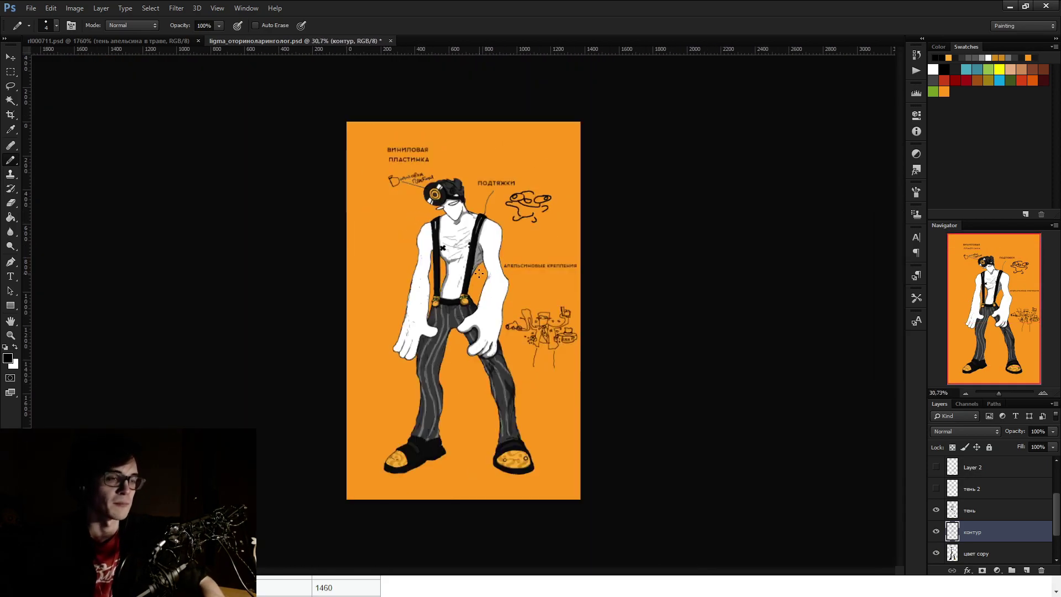
{"action": "scroll", "coordinate": [473, 269], "scroll_direction": "up", "scroll_amount": 2}
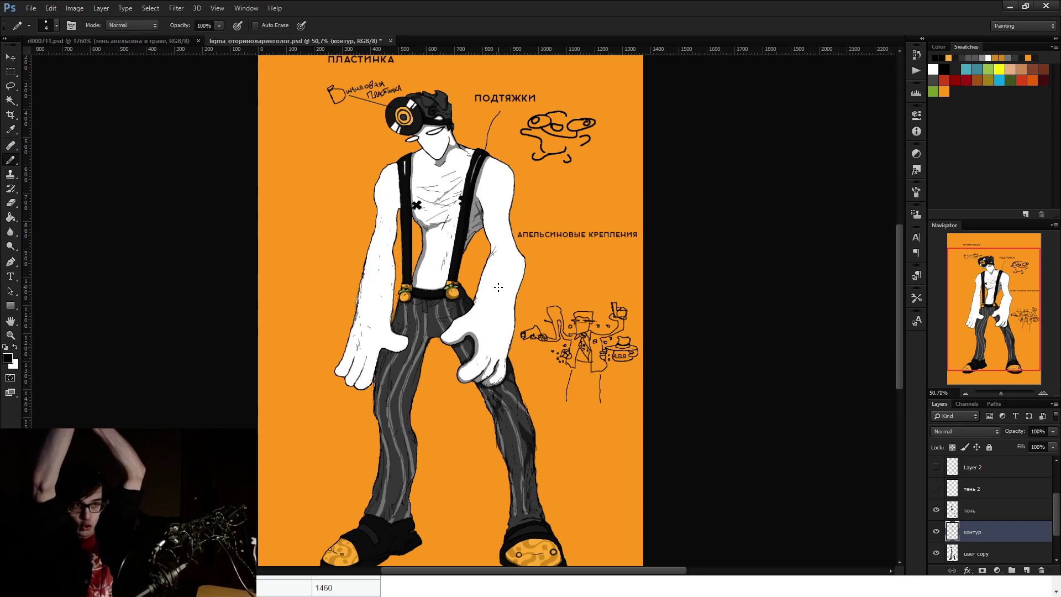
{"action": "scroll", "coordinate": [541, 401], "scroll_direction": "down", "scroll_amount": 2}
{"action": "scroll", "coordinate": [541, 400], "scroll_direction": "up", "scroll_amount": 3}
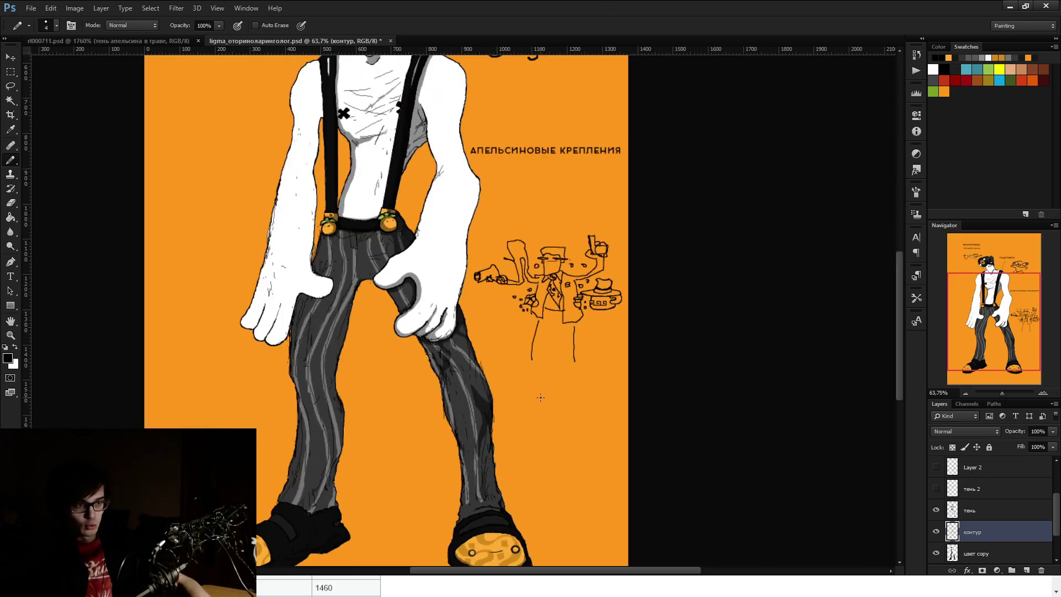
{"action": "scroll", "coordinate": [541, 401], "scroll_direction": "down", "scroll_amount": 3}
{"action": "scroll", "coordinate": [475, 437], "scroll_direction": "up", "scroll_amount": 2}
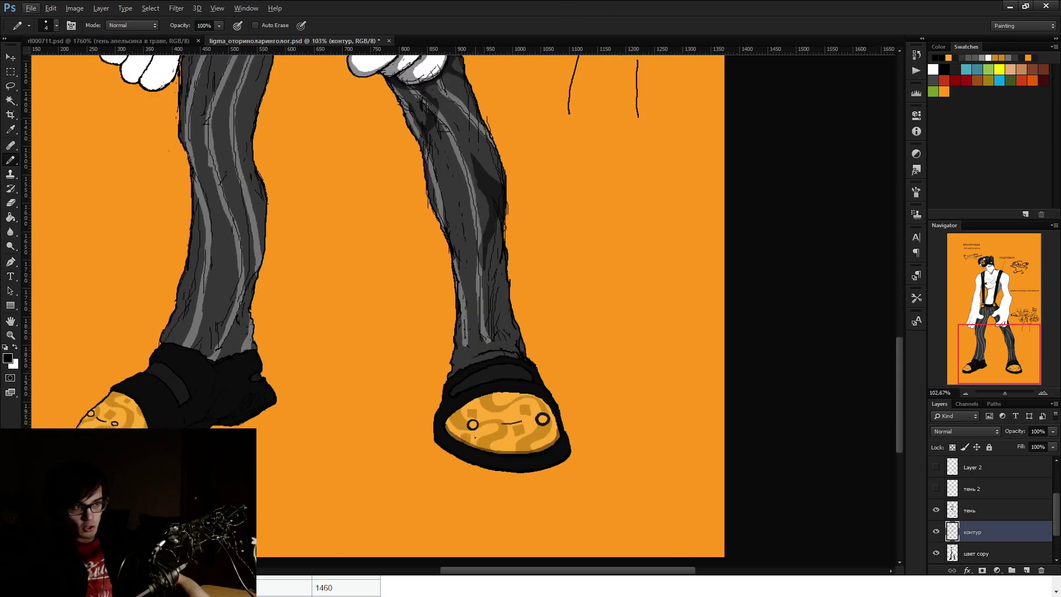
{"action": "scroll", "coordinate": [475, 438], "scroll_direction": "down", "scroll_amount": 5}
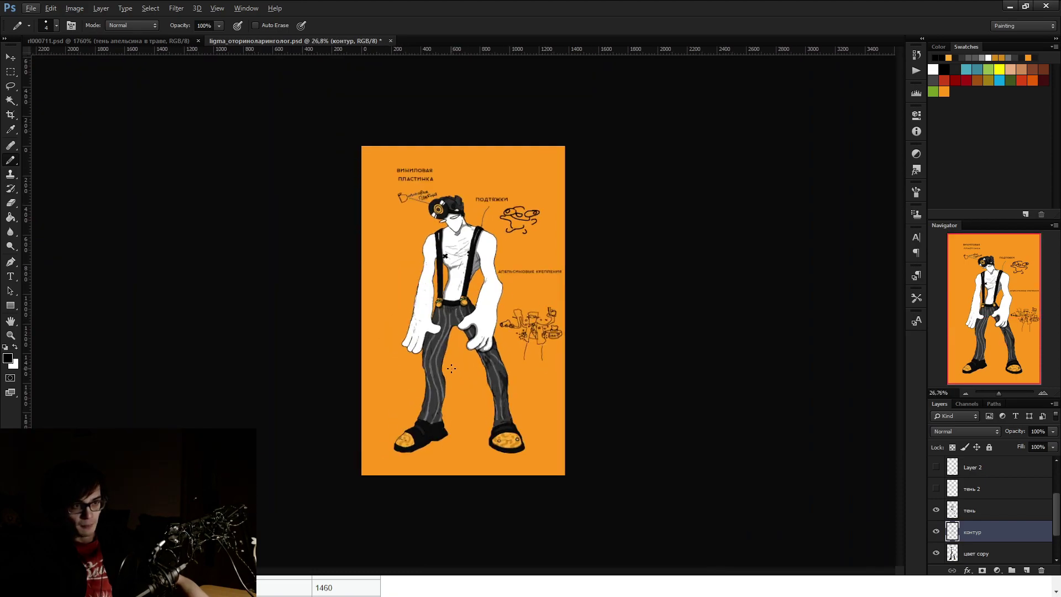
{"action": "scroll", "coordinate": [451, 298], "scroll_direction": "up", "scroll_amount": 5}
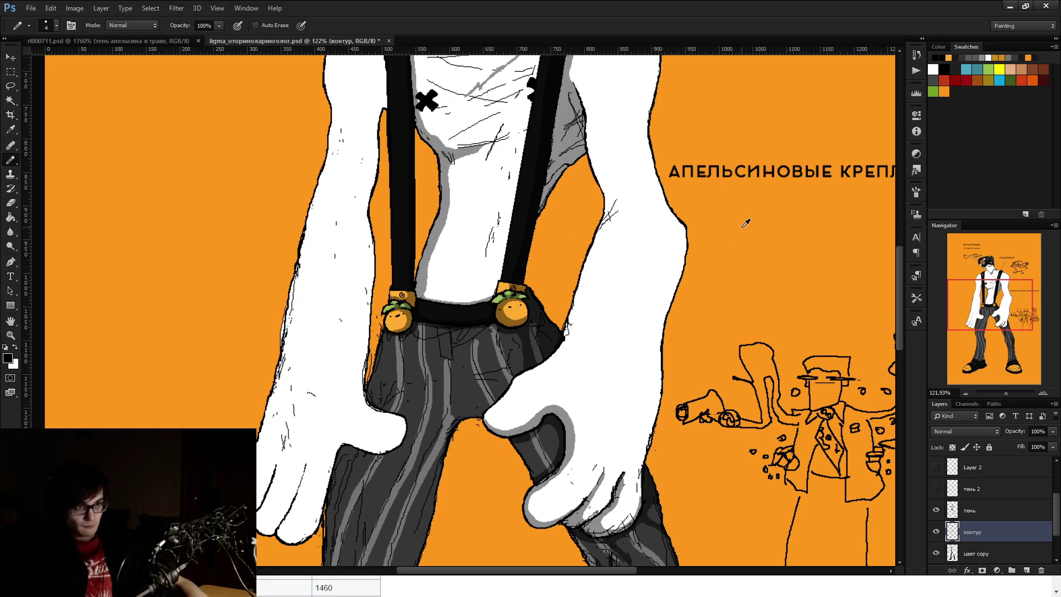
{"action": "scroll", "coordinate": [746, 227], "scroll_direction": "up", "scroll_amount": 5}
{"action": "scroll", "coordinate": [752, 228], "scroll_direction": "up", "scroll_amount": 5}
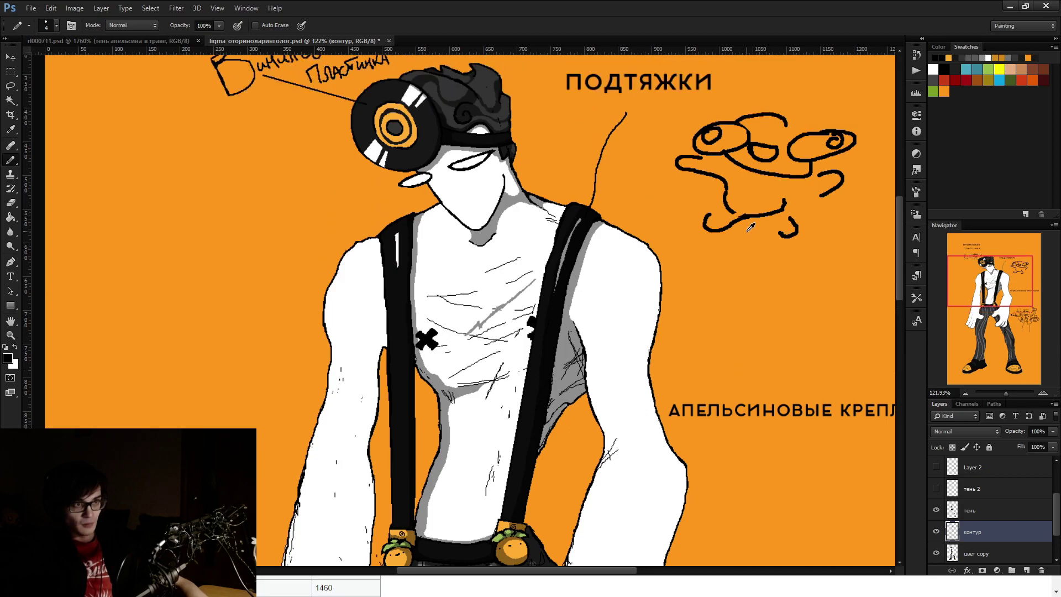
Save the document and make the тень 2 layer visible
{"action": "key", "text": "ctrl+s"}
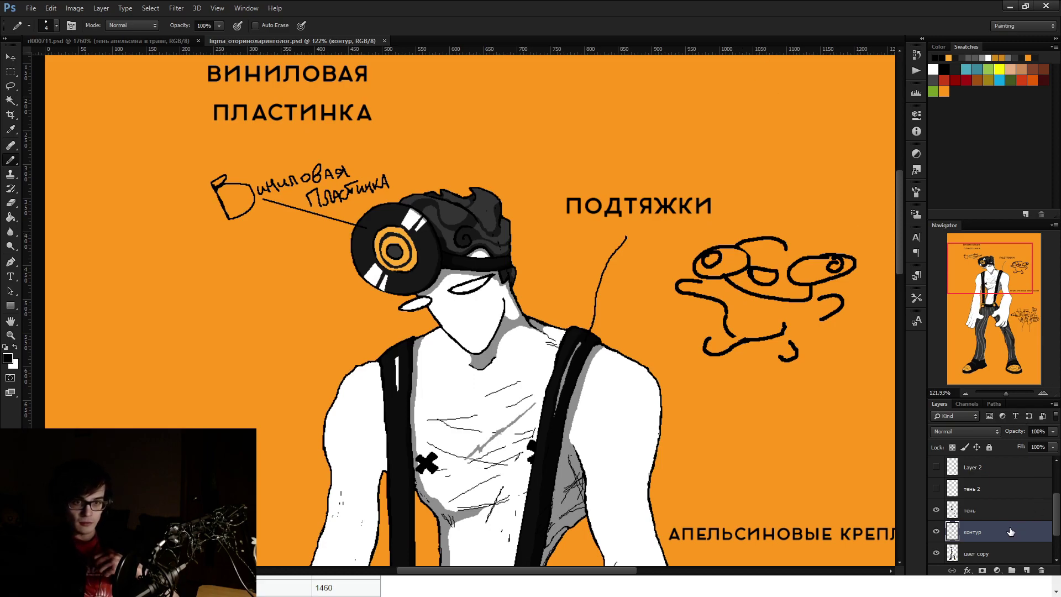
{"action": "left_click", "coordinate": [939, 489]}
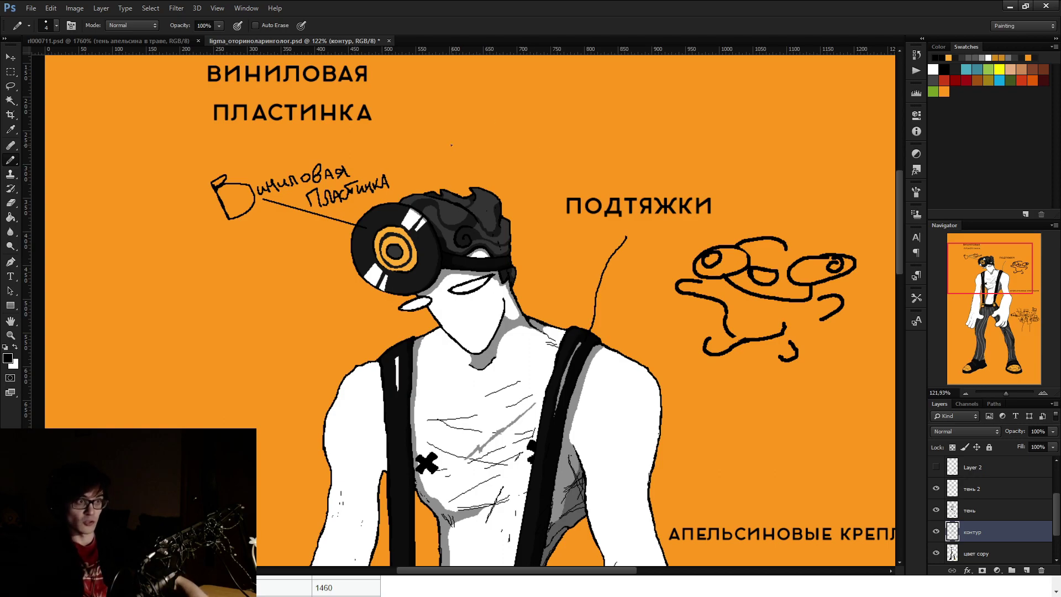
Paint a darker shadow band along the lower edge of the right-hand orange strap fastener on the тень 2 layer
{"action": "scroll", "coordinate": [434, 211], "scroll_direction": "down", "scroll_amount": 1}
{"action": "scroll", "coordinate": [420, 364], "scroll_direction": "down", "scroll_amount": 2}
{"action": "scroll", "coordinate": [421, 365], "scroll_direction": "down", "scroll_amount": 3}
{"action": "scroll", "coordinate": [421, 365], "scroll_direction": "up", "scroll_amount": 4}
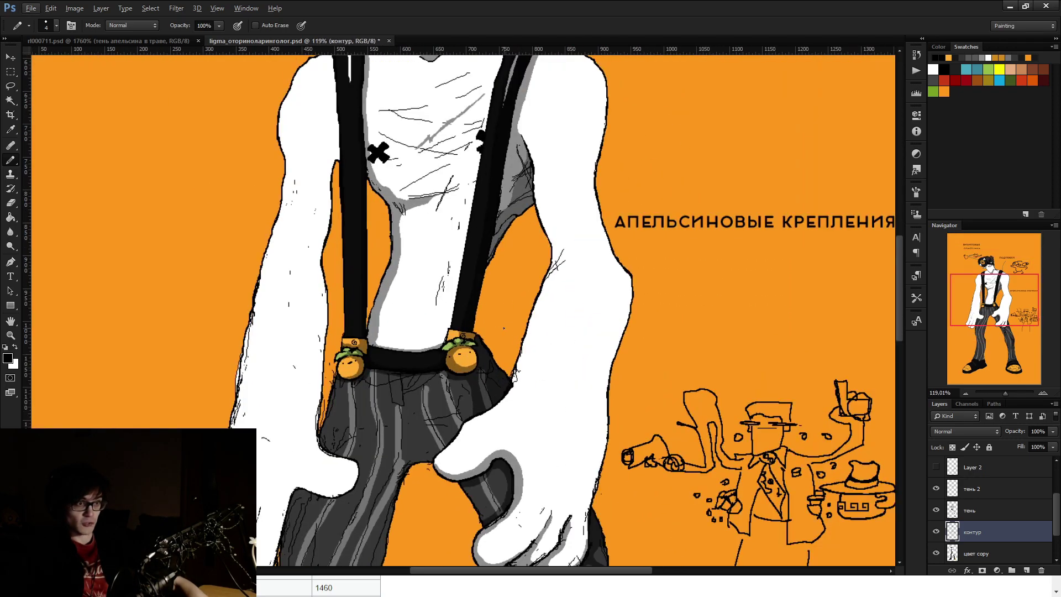
{"action": "scroll", "coordinate": [420, 364], "scroll_direction": "up", "scroll_amount": 1}
{"action": "scroll", "coordinate": [468, 322], "scroll_direction": "up", "scroll_amount": 2}
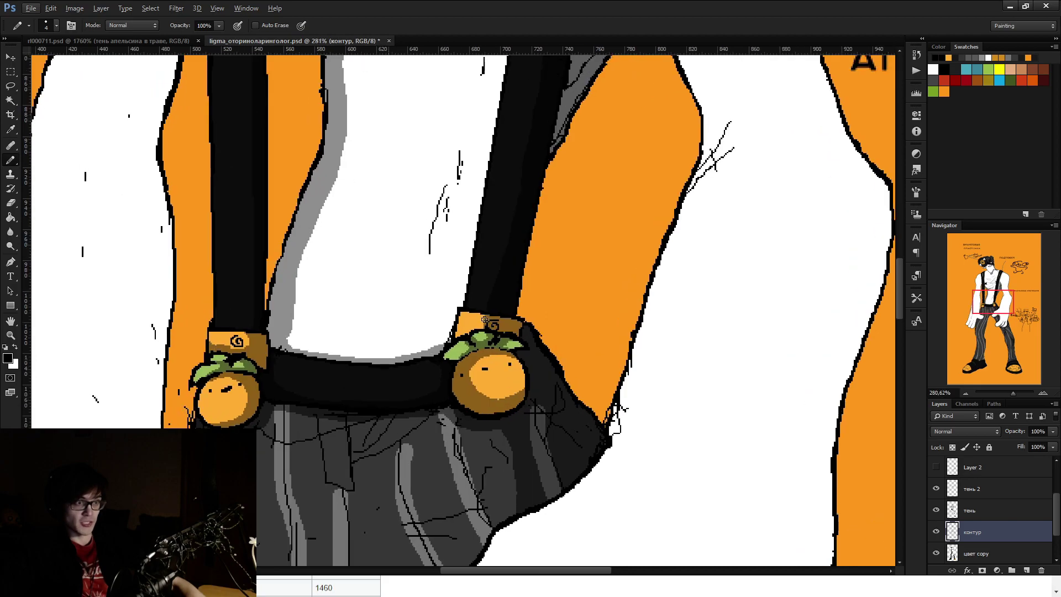
{"action": "scroll", "coordinate": [468, 322], "scroll_direction": "up", "scroll_amount": 2}
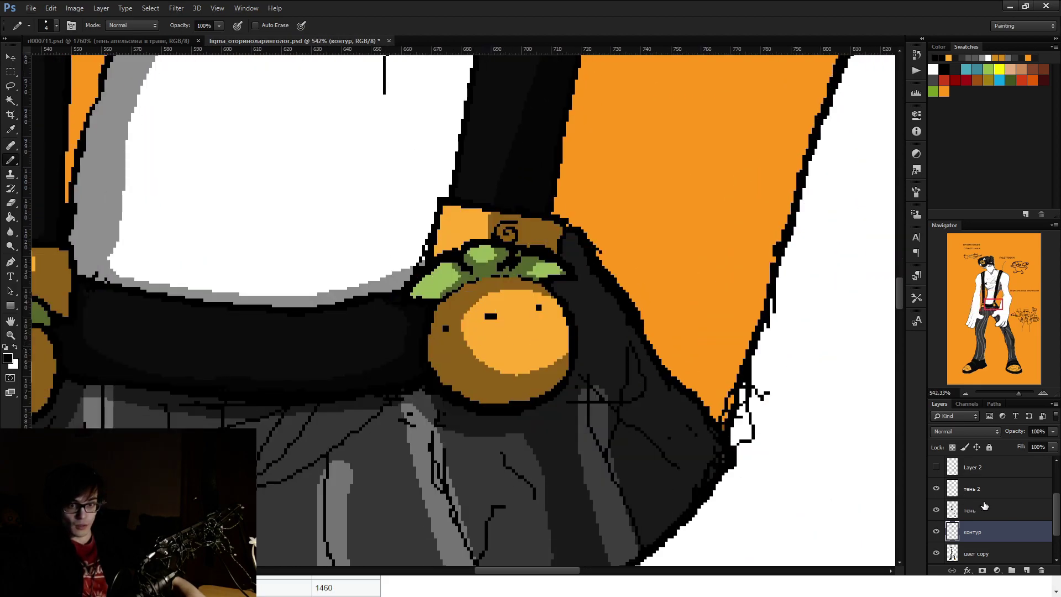
{"action": "left_click", "coordinate": [973, 488]}
{"action": "scroll", "coordinate": [474, 430], "scroll_direction": "up", "scroll_amount": 2}
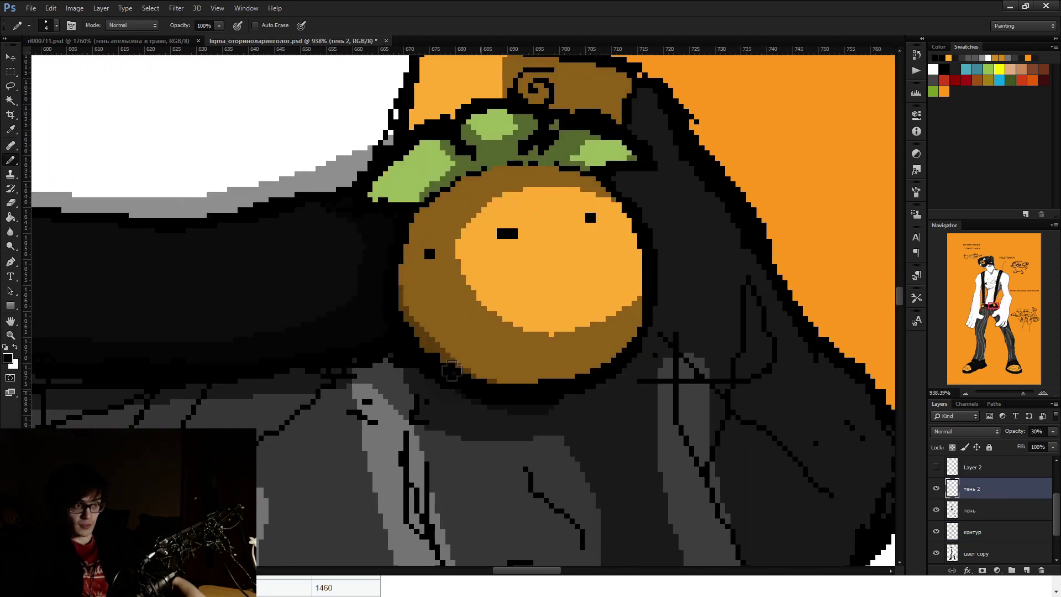
{"action": "left_click_drag", "start_coordinate": [459, 373], "coordinate": [557, 379]}
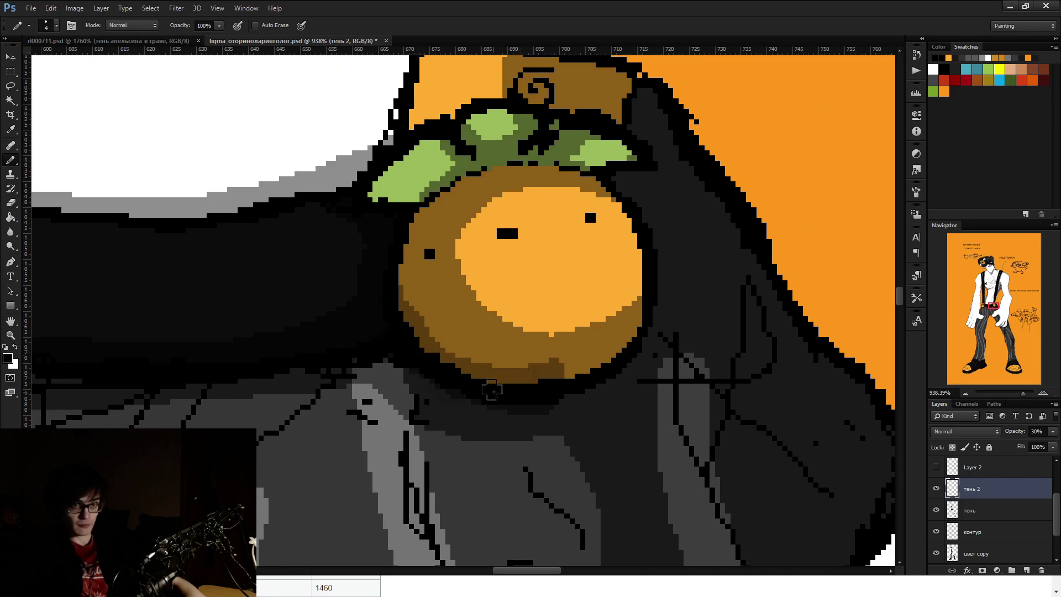
{"action": "mouse_move", "coordinate": [423, 331]}
{"action": "left_mouse_down"}
{"action": "mouse_move", "coordinate": [459, 348]}
{"action": "mouse_move", "coordinate": [619, 343]}
{"action": "left_mouse_up"}
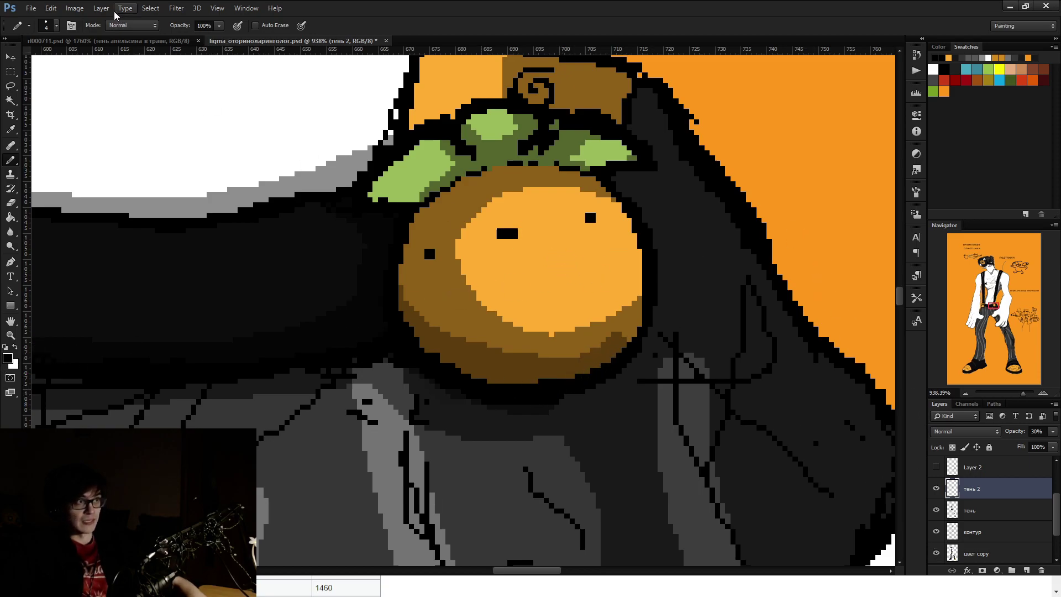
Try a shadow dab in the middle of the orange's light area on the тень 2 layer and undo it
{"action": "left_click", "coordinate": [220, 27]}
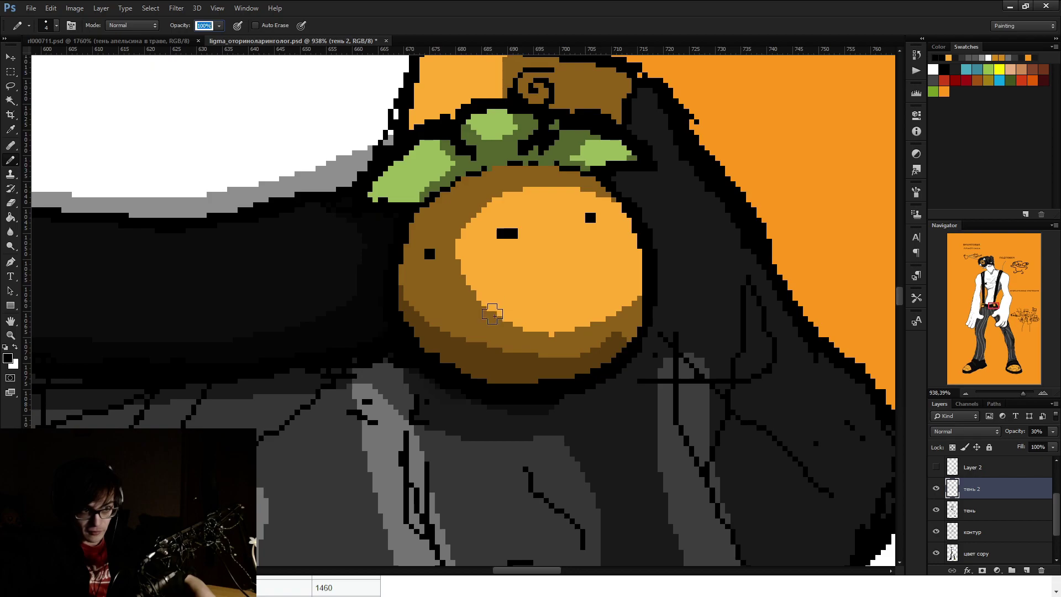
{"action": "left_click_drag", "start_coordinate": [540, 267], "coordinate": [553, 279]}
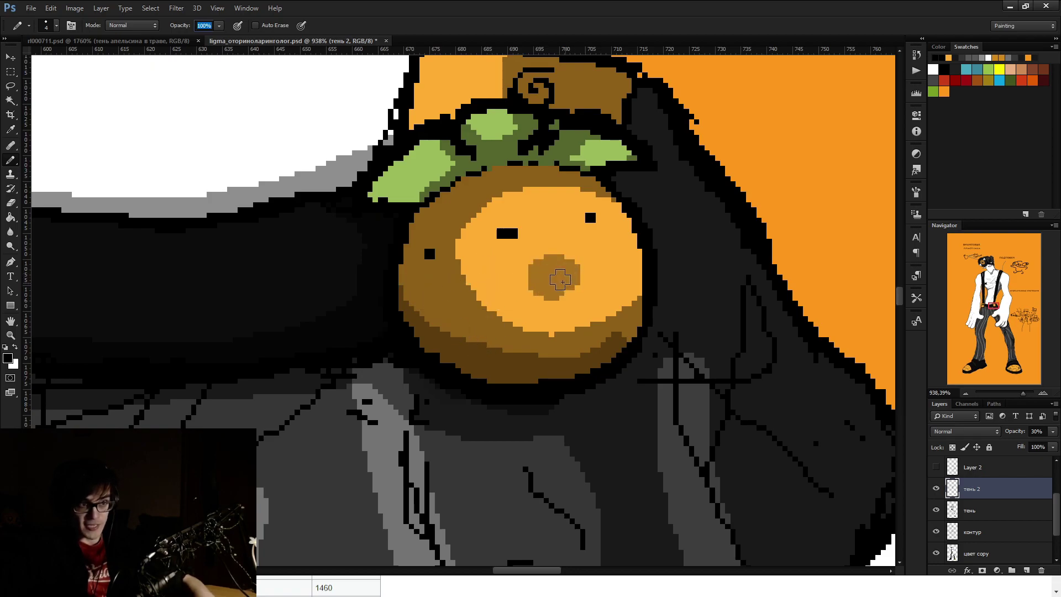
{"action": "key", "text": "ctrl+z"}
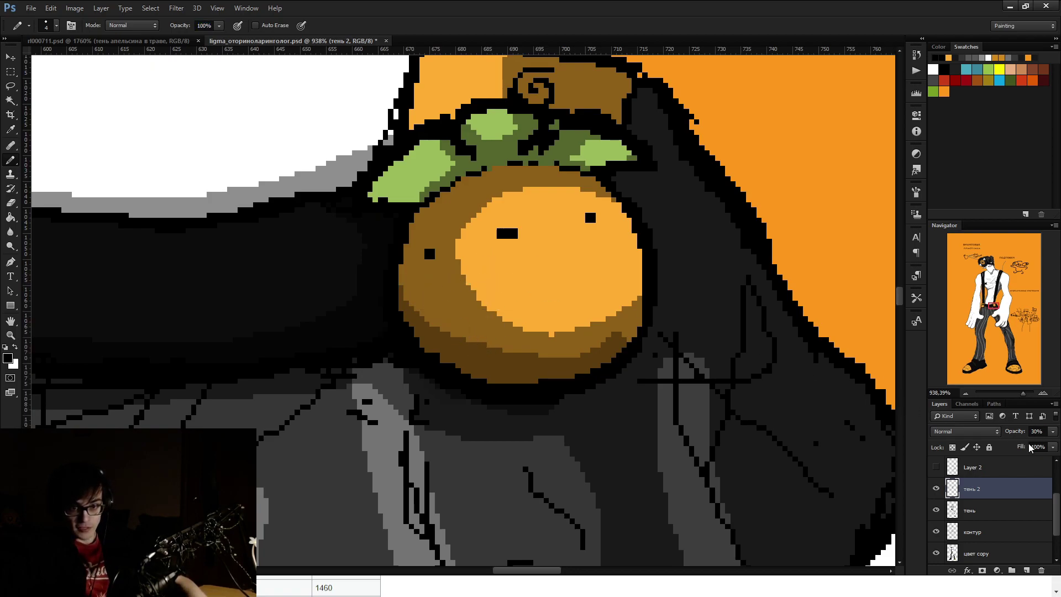
Try vertical shadow strokes over the right-hand orange fastener and the trousers below it on the тень layer
{"action": "left_click", "coordinate": [1021, 509]}
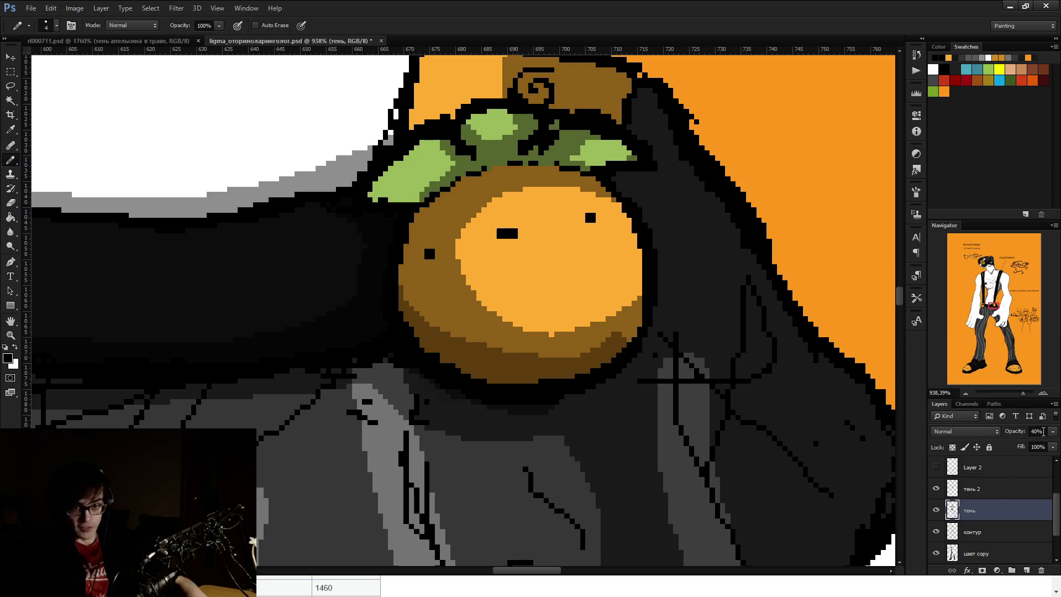
{"action": "scroll", "coordinate": [448, 381], "scroll_direction": "down", "scroll_amount": 5}
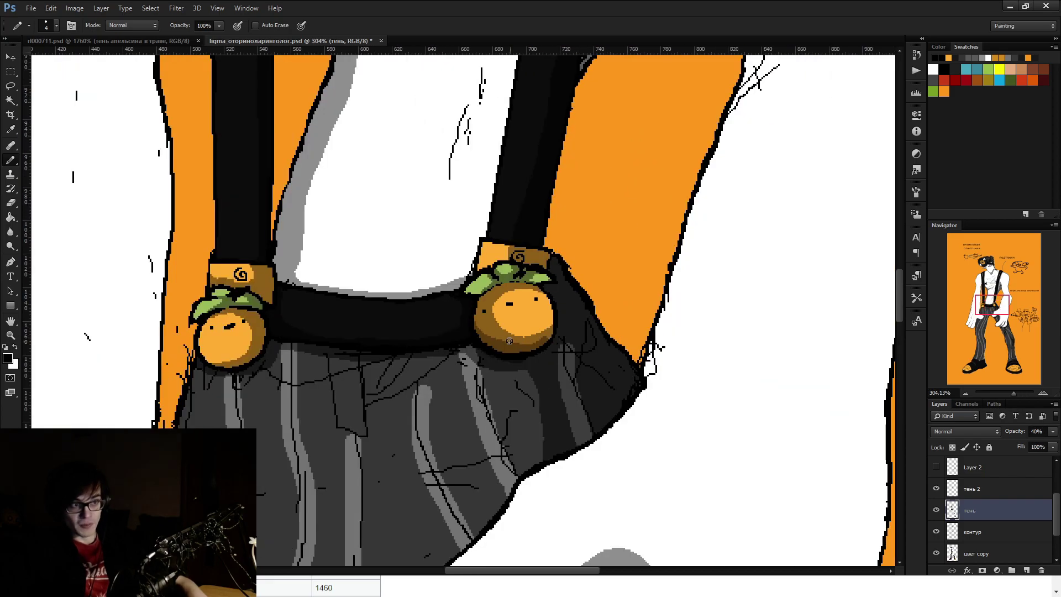
{"action": "scroll", "coordinate": [468, 376], "scroll_direction": "up", "scroll_amount": 1}
{"action": "left_click_drag", "start_coordinate": [577, 200], "coordinate": [555, 293]}
{"action": "left_click_drag", "start_coordinate": [541, 375], "coordinate": [531, 404]}
{"action": "left_click_drag", "start_coordinate": [603, 200], "coordinate": [583, 299]}
{"action": "left_click_drag", "start_coordinate": [558, 375], "coordinate": [547, 470]}
{"action": "left_click_drag", "start_coordinate": [565, 199], "coordinate": [572, 290]}
{"action": "mouse_move", "coordinate": [560, 201]}
{"action": "left_mouse_down"}
{"action": "mouse_move", "coordinate": [547, 287]}
{"action": "mouse_move", "coordinate": [577, 251]}
{"action": "mouse_move", "coordinate": [553, 226]}
{"action": "left_mouse_up"}
{"action": "left_click_drag", "start_coordinate": [558, 384], "coordinate": [547, 411]}
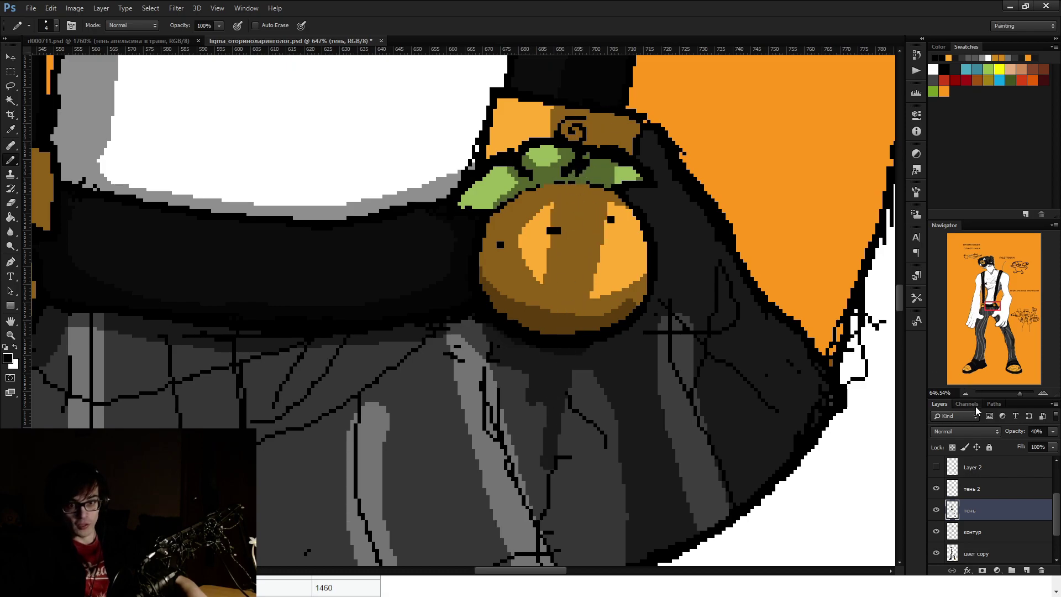
Preview the тень layer's shadows at 100% opacity and return the layer to 40%
{"action": "left_click", "coordinate": [1037, 431]}
{"action": "type", "text": "100"}
{"action": "key", "text": "Return"}
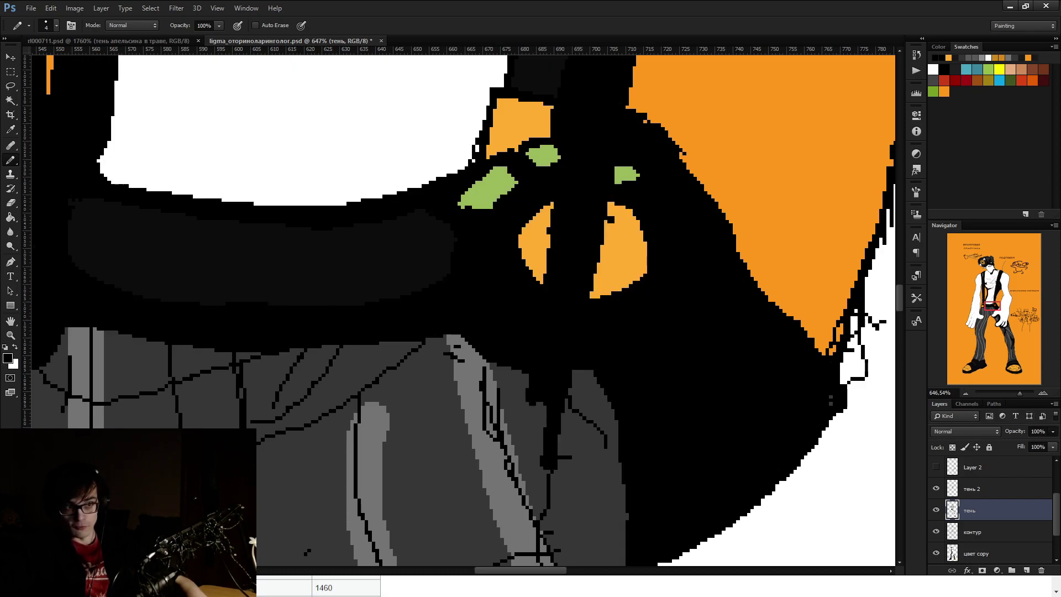
{"action": "scroll", "coordinate": [782, 334], "scroll_direction": "down", "scroll_amount": 10}
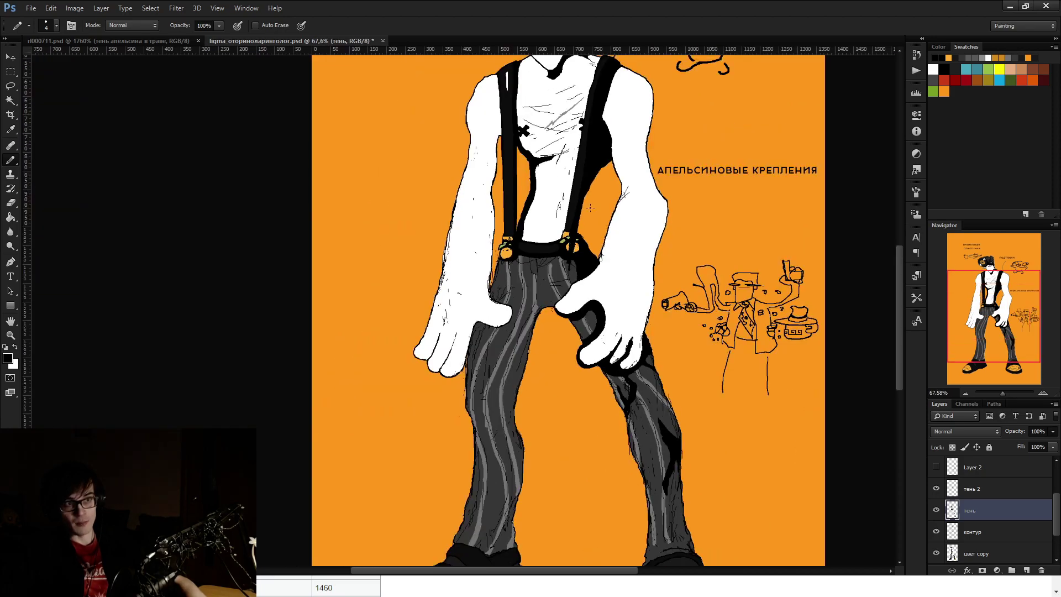
{"action": "scroll", "coordinate": [590, 175], "scroll_direction": "up", "scroll_amount": 5}
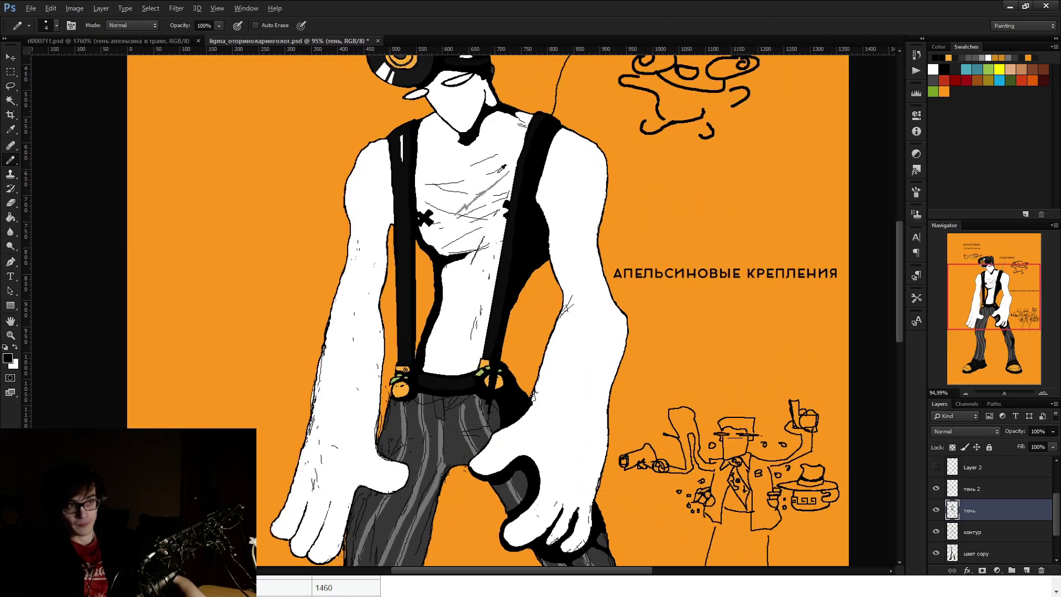
{"action": "scroll", "coordinate": [515, 205], "scroll_direction": "up", "scroll_amount": 3}
{"action": "left_click", "coordinate": [1038, 432]}
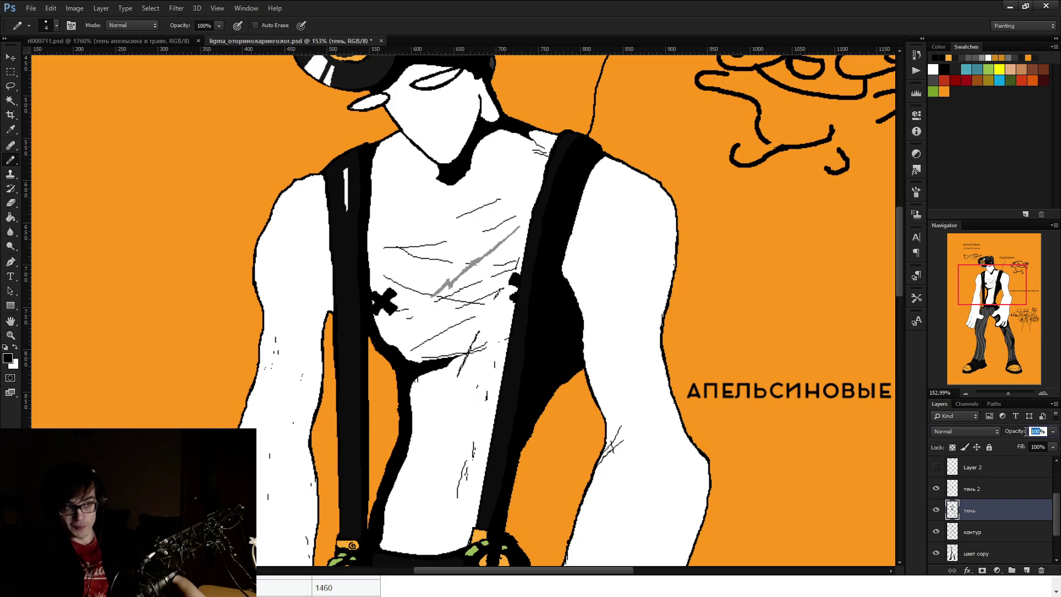
{"action": "type", "text": "40"}
{"action": "key", "text": "Return"}
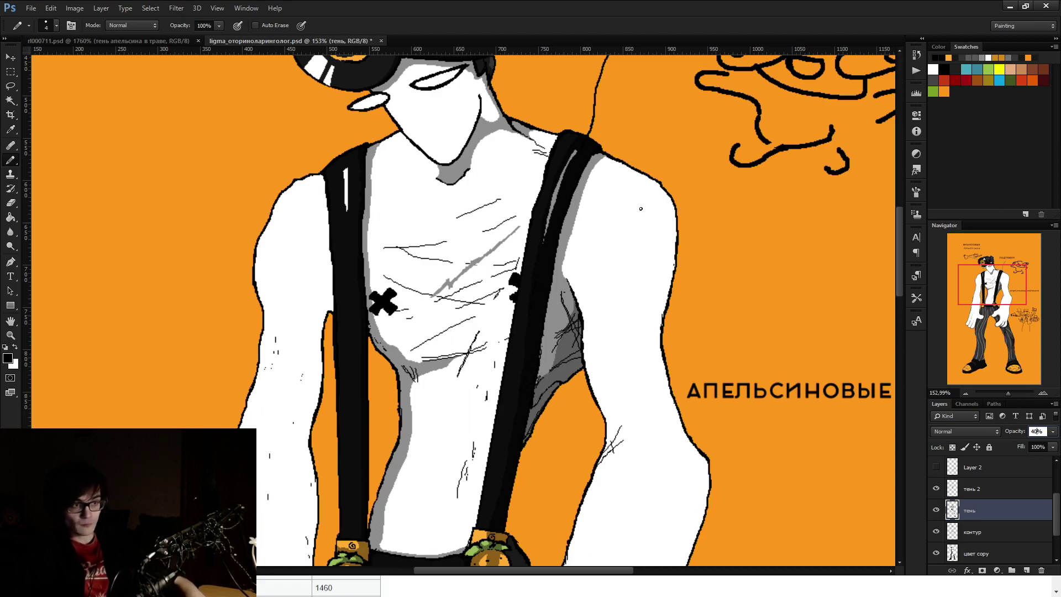
Make the тень 2 layer active with the waist and orange fasteners in view
{"action": "left_click", "coordinate": [11, 71]}
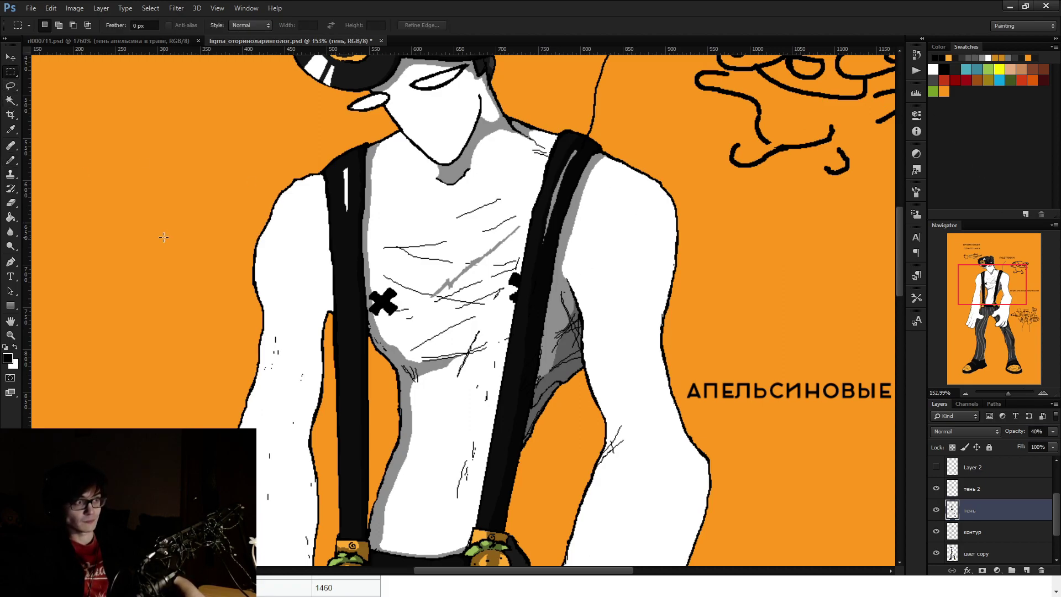
{"action": "key", "text": "b"}
{"action": "scroll", "coordinate": [192, 259], "scroll_direction": "down", "scroll_amount": 2}
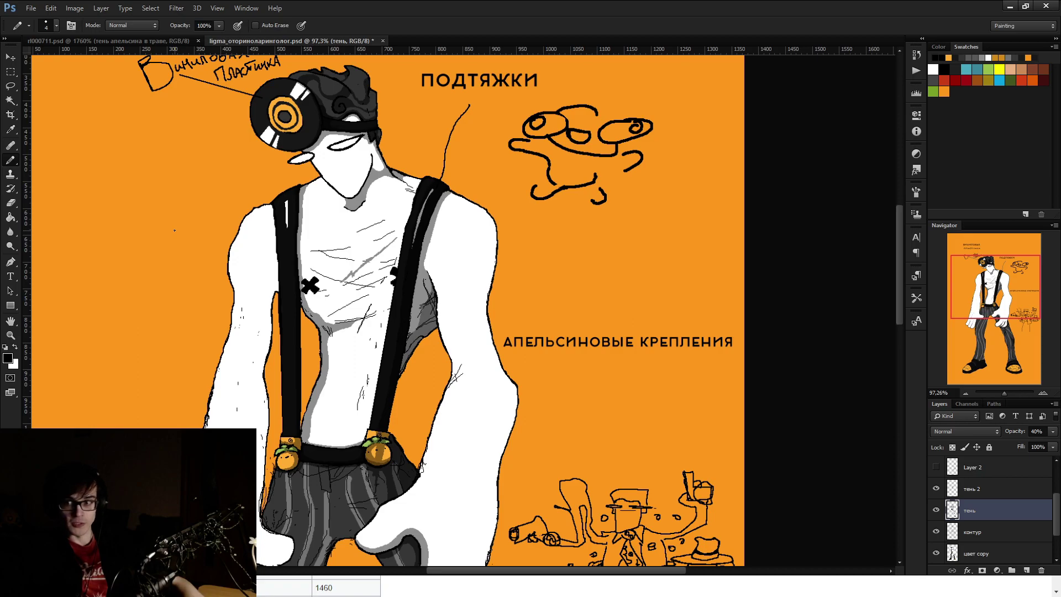
{"action": "scroll", "coordinate": [172, 264], "scroll_direction": "down", "scroll_amount": 5}
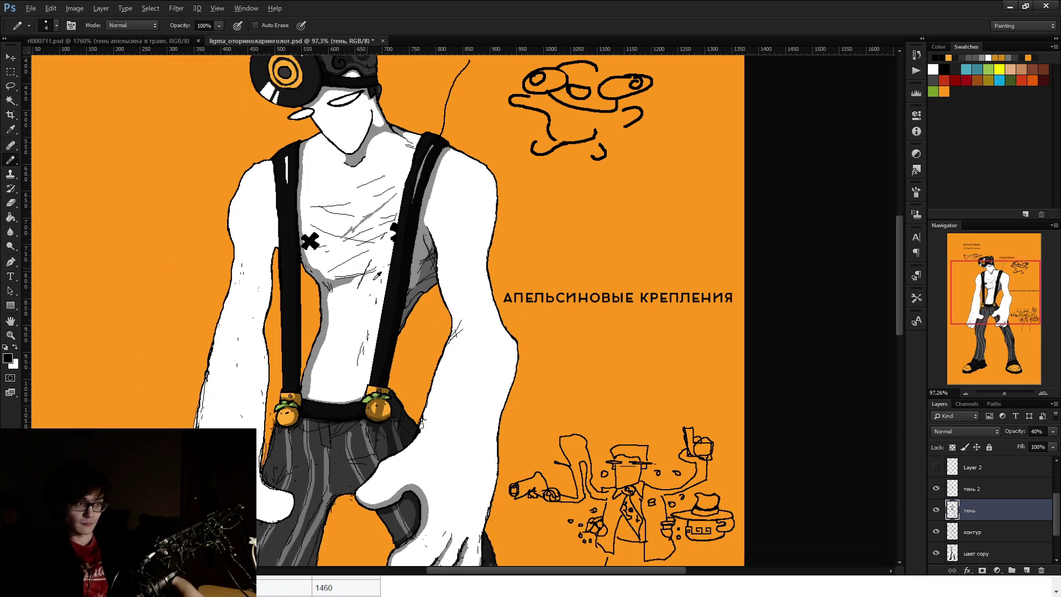
{"action": "scroll", "coordinate": [374, 335], "scroll_direction": "up", "scroll_amount": 2}
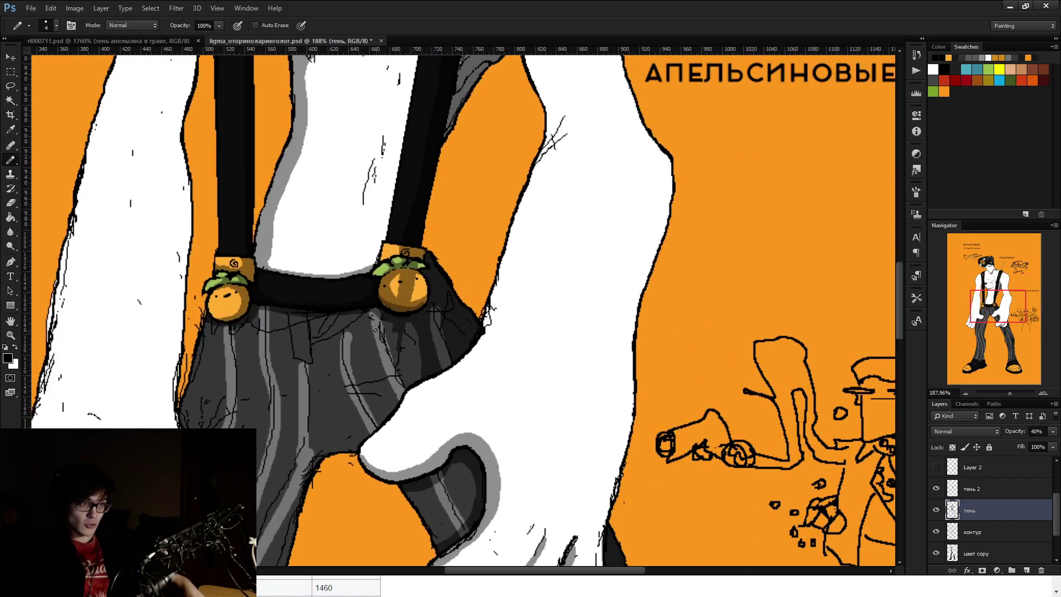
{"action": "left_click", "coordinate": [381, 340], "text": "ctrl"}
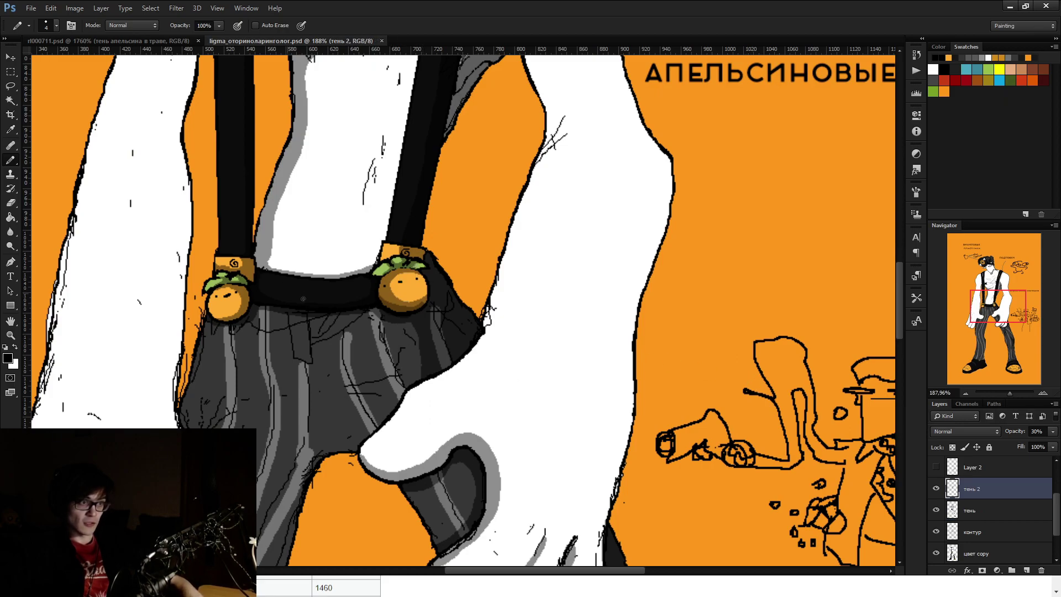
Sample the light orange colour from the right-hand fastener and make the контур layer active
{"action": "scroll", "coordinate": [310, 293], "scroll_direction": "up", "scroll_amount": 2}
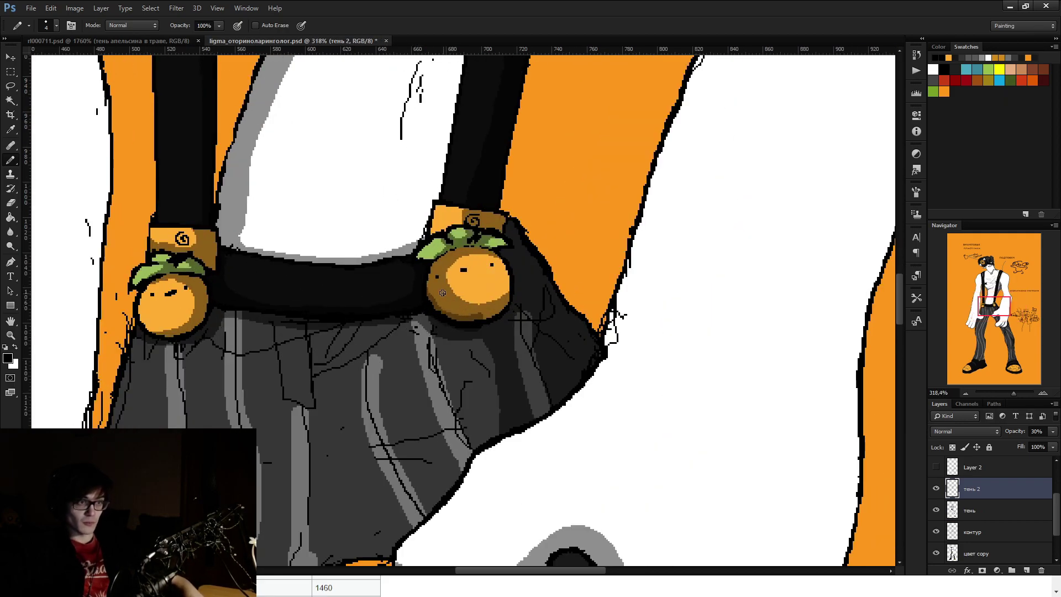
{"action": "scroll", "coordinate": [469, 277], "scroll_direction": "up", "scroll_amount": 1}
{"action": "left_click", "coordinate": [492, 265], "text": "alt"}
{"action": "left_click", "coordinate": [490, 277], "text": "ctrl"}
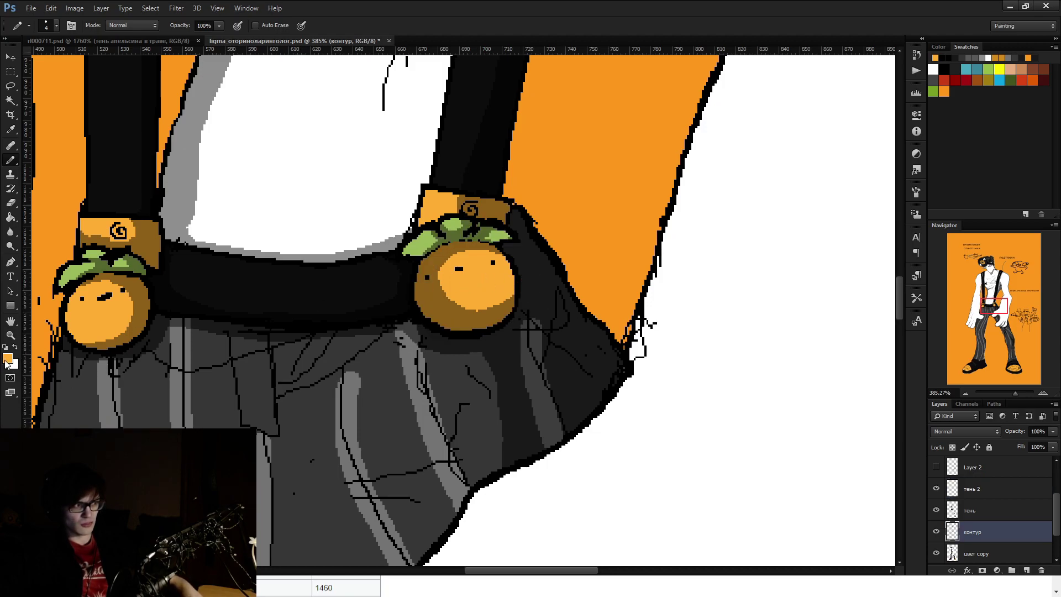
{"action": "key", "text": "i"}
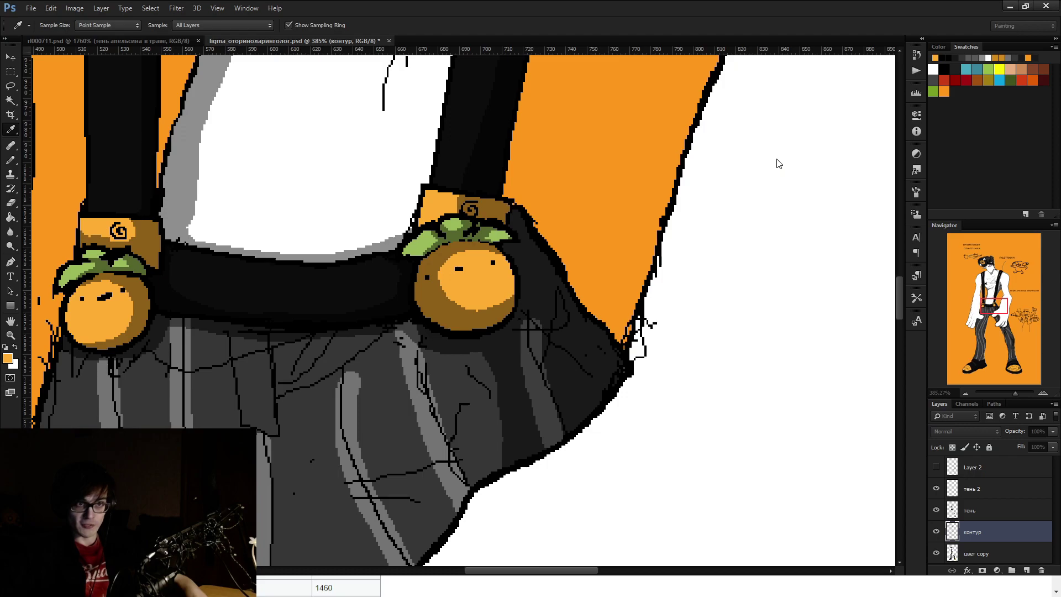
Try a dab of the orange's sampled brown shadow colour inside its light area on the контур layer and undo it
{"action": "key", "text": "b"}
{"action": "left_click", "coordinate": [434, 301], "text": "alt"}
{"action": "mouse_move", "coordinate": [479, 279]}
{"action": "left_mouse_down"}
{"action": "mouse_move", "coordinate": [484, 288]}
{"action": "mouse_move", "coordinate": [464, 303]}
{"action": "left_mouse_up"}
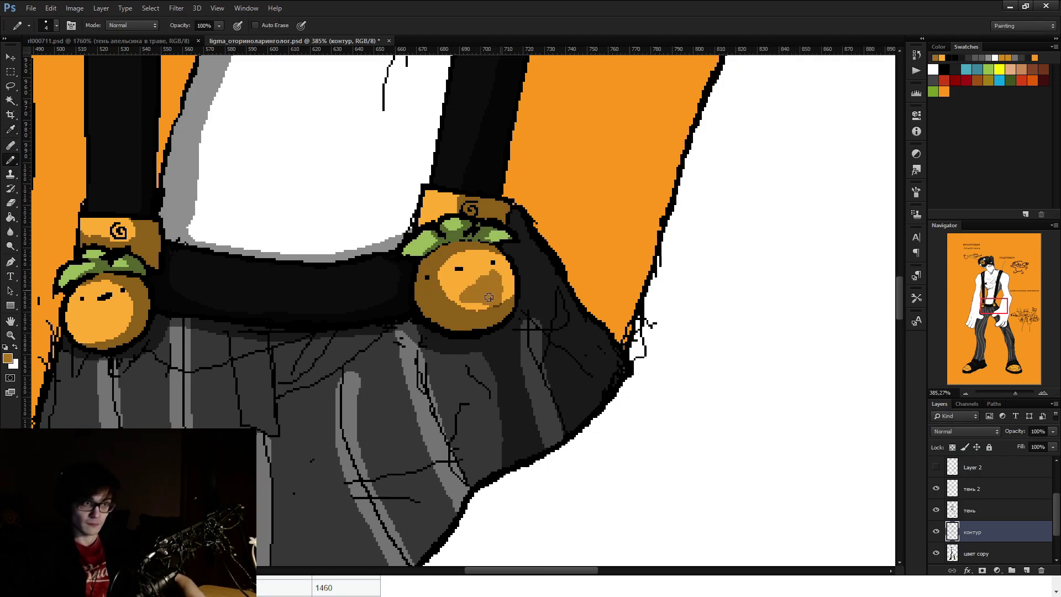
{"action": "key", "text": "ctrl+alt+z"}
{"action": "key", "text": "ctrl+alt+z"}
{"action": "key", "text": "ctrl+alt+z"}
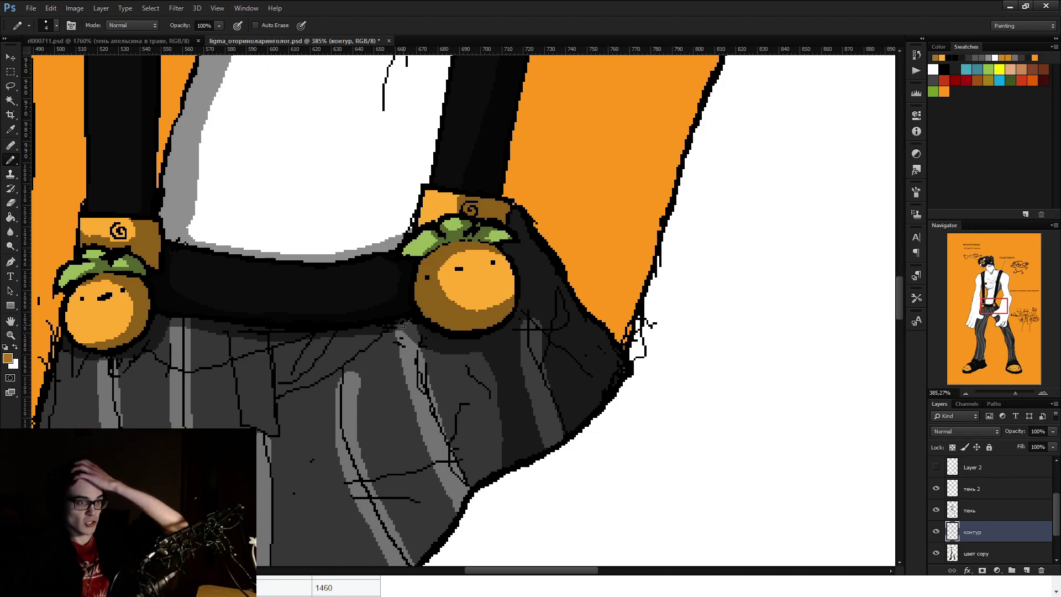
Pick a brown foreground colour, try loose scribbles across the belt and fasteners on the контур layer, and undo them
{"action": "left_click", "coordinate": [6, 357]}
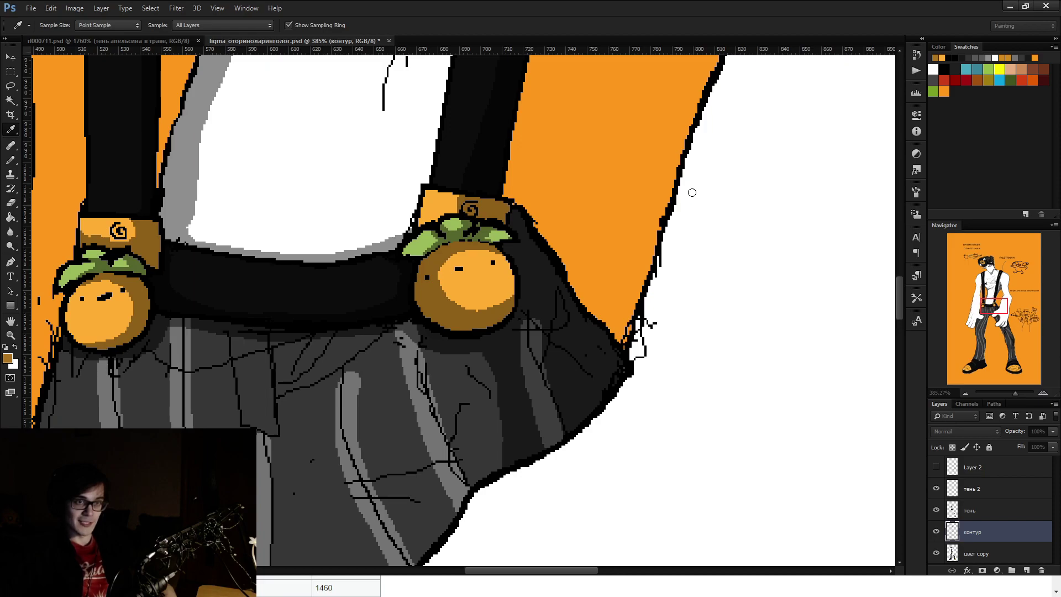
{"action": "key", "text": "Return"}
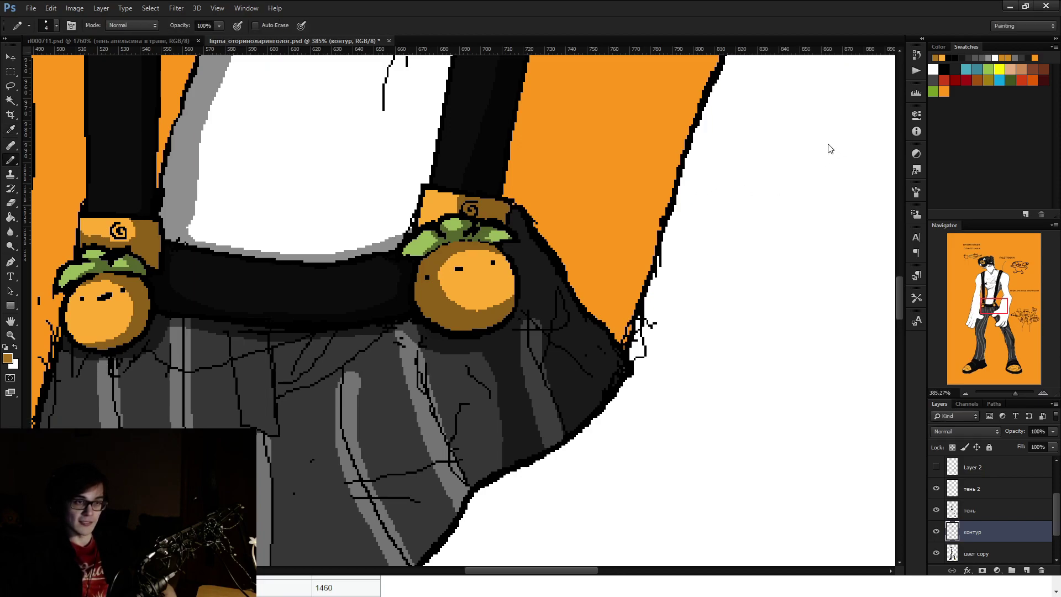
{"action": "mouse_move", "coordinate": [490, 280]}
{"action": "left_mouse_down"}
{"action": "mouse_move", "coordinate": [511, 298]}
{"action": "mouse_move", "coordinate": [475, 318]}
{"action": "mouse_move", "coordinate": [484, 305]}
{"action": "mouse_move", "coordinate": [513, 309]}
{"action": "mouse_move", "coordinate": [464, 354]}
{"action": "mouse_move", "coordinate": [531, 337]}
{"action": "mouse_move", "coordinate": [309, 314]}
{"action": "mouse_move", "coordinate": [603, 327]}
{"action": "mouse_move", "coordinate": [680, 271]}
{"action": "mouse_move", "coordinate": [497, 61]}
{"action": "mouse_move", "coordinate": [232, 359]}
{"action": "mouse_move", "coordinate": [535, 293]}
{"action": "mouse_move", "coordinate": [715, 166]}
{"action": "mouse_move", "coordinate": [608, 183]}
{"action": "mouse_move", "coordinate": [221, 365]}
{"action": "mouse_move", "coordinate": [862, 243]}
{"action": "left_mouse_up"}
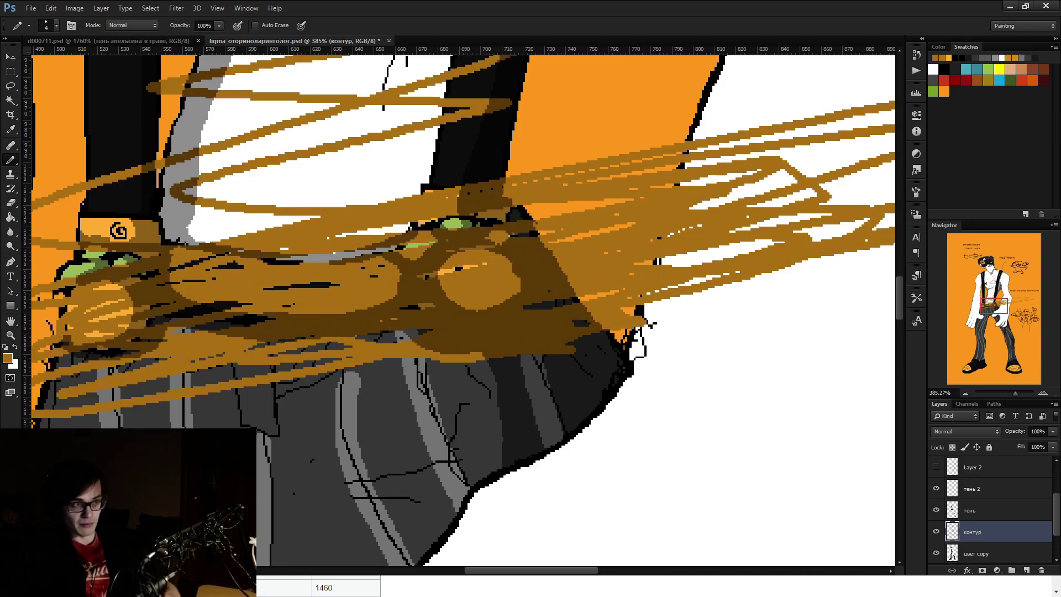
{"action": "key", "text": "ctrl+z"}
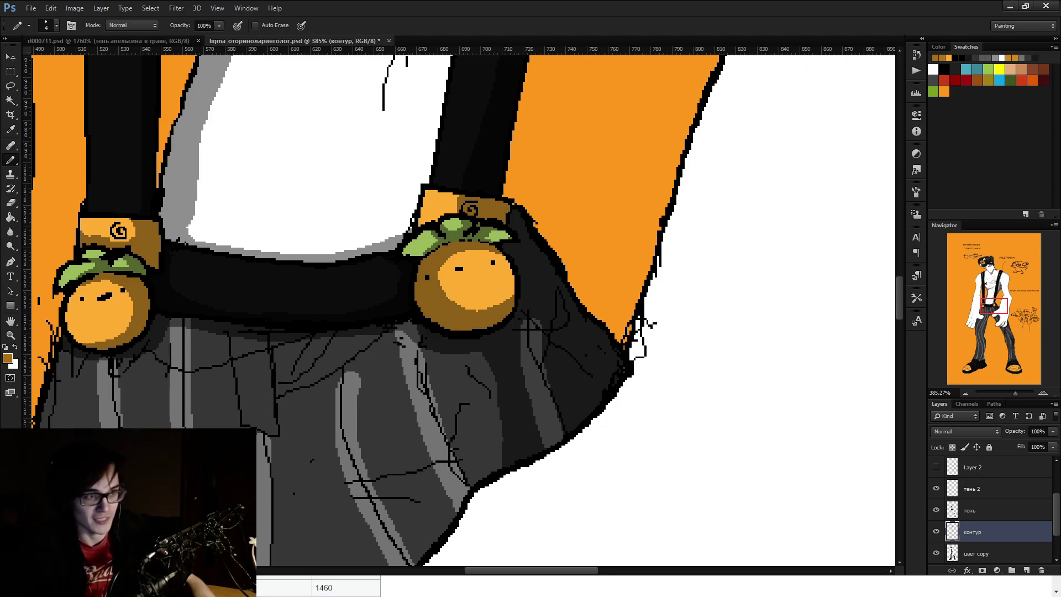
Ready the Eraser and make the тень layer active for the lower shadow edge of the right-hand orange
{"action": "key", "text": "e"}
{"action": "scroll", "coordinate": [498, 369], "scroll_direction": "up", "scroll_amount": 5}
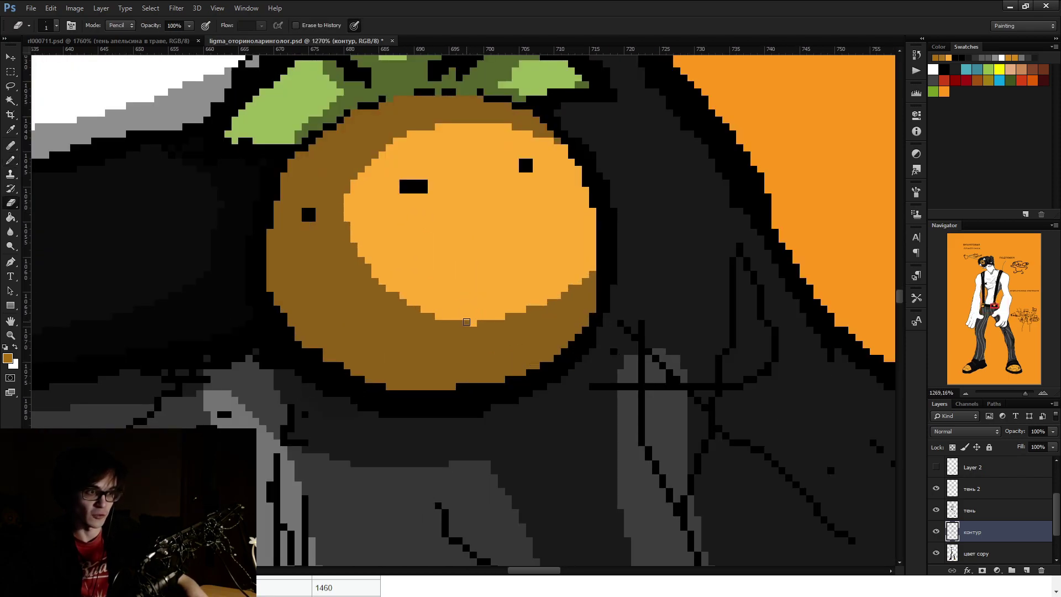
{"action": "left_click", "coordinate": [1001, 515]}
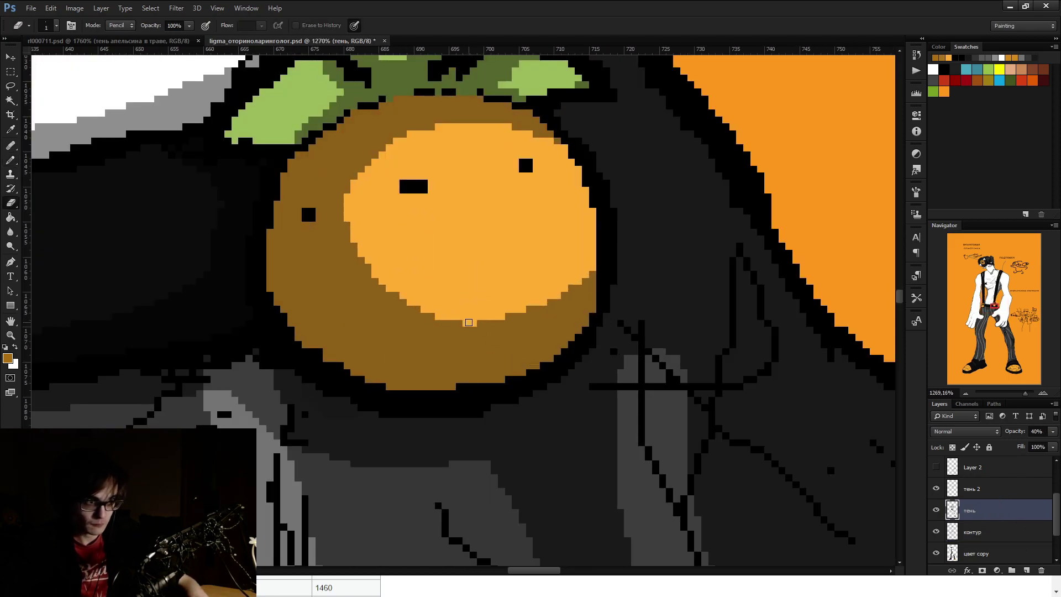
Examine the shading on the strap fasteners, torso, hands and striped trousers across the whole figure
{"action": "scroll", "coordinate": [460, 321], "scroll_direction": "down", "scroll_amount": 8}
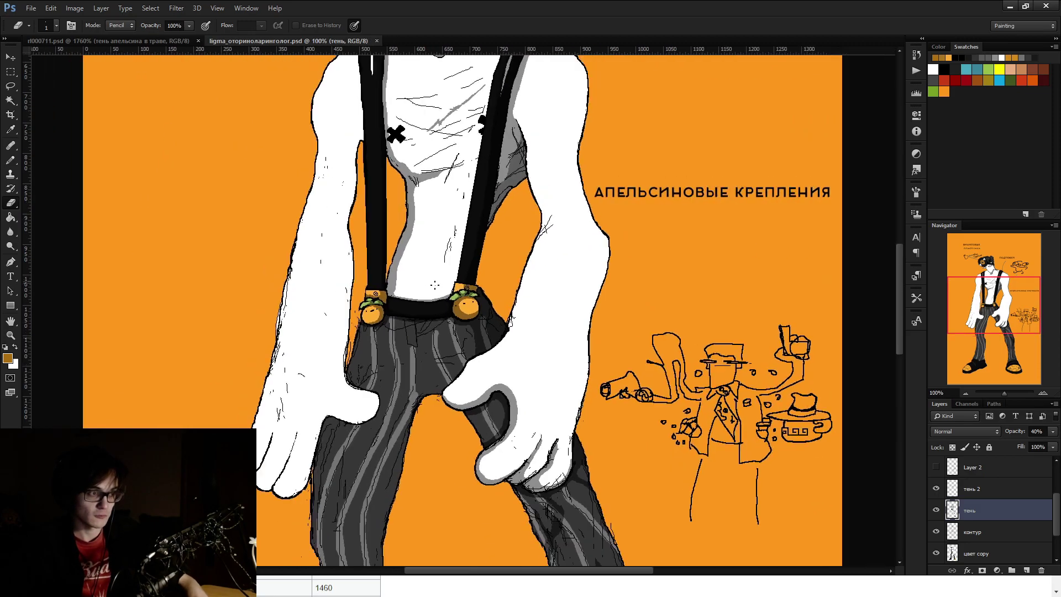
{"action": "scroll", "coordinate": [486, 324], "scroll_direction": "up", "scroll_amount": 1}
{"action": "scroll", "coordinate": [386, 301], "scroll_direction": "up", "scroll_amount": 6}
{"action": "key", "text": "b"}
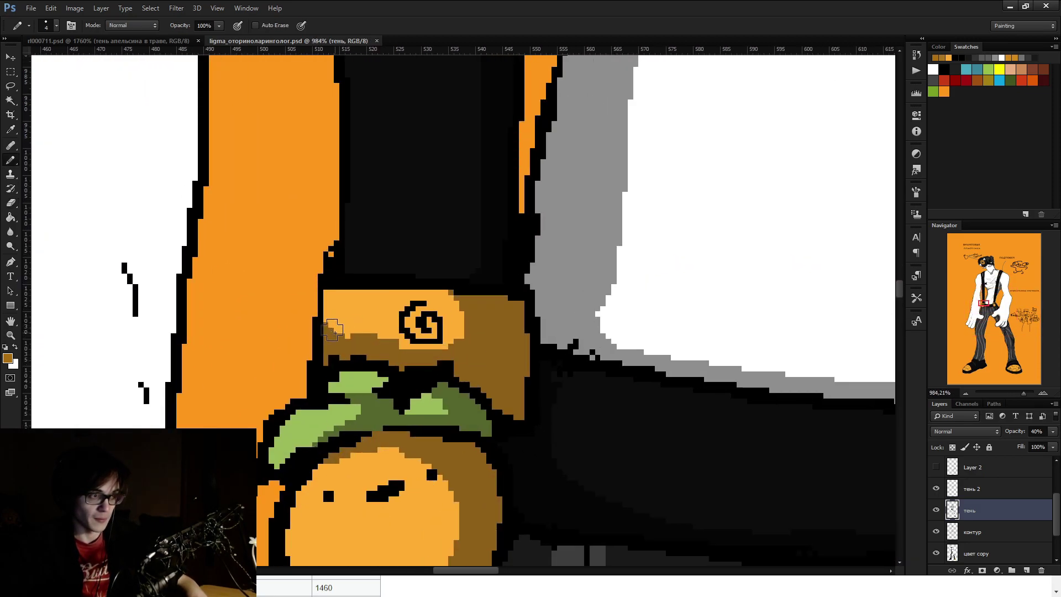
{"action": "key", "text": "e"}
{"action": "scroll", "coordinate": [480, 285], "scroll_direction": "down", "scroll_amount": 7}
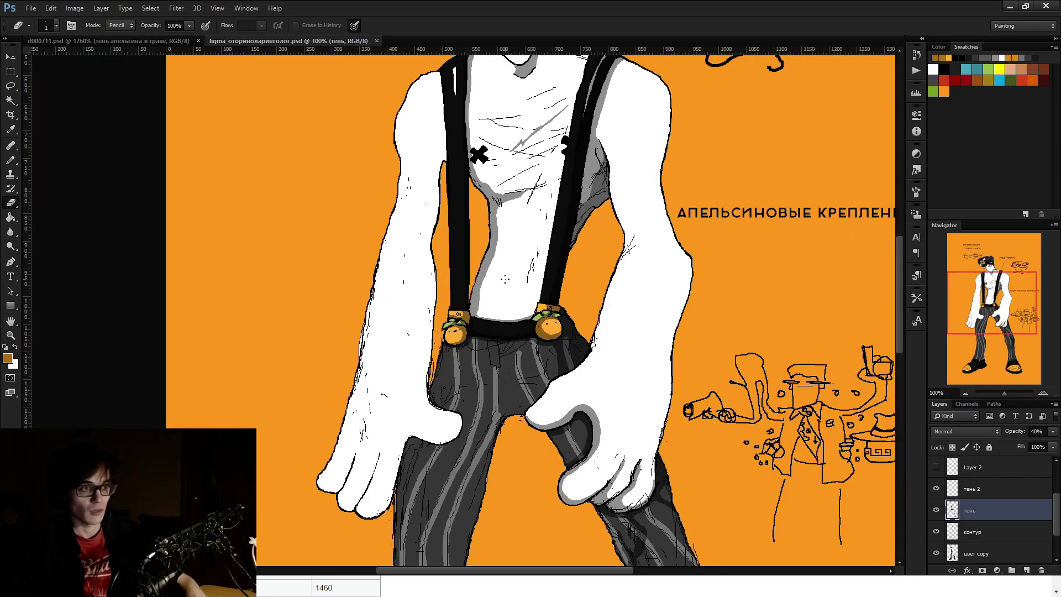
{"action": "scroll", "coordinate": [543, 239], "scroll_direction": "down", "scroll_amount": 1}
{"action": "scroll", "coordinate": [467, 229], "scroll_direction": "up", "scroll_amount": 1}
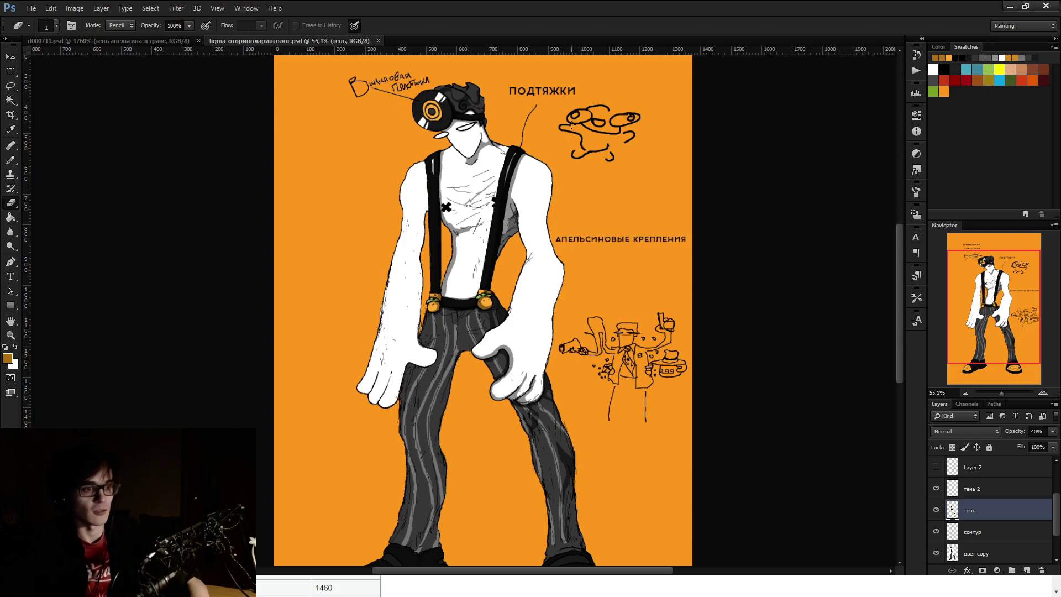
{"action": "scroll", "coordinate": [661, 451], "scroll_direction": "up", "scroll_amount": 5}
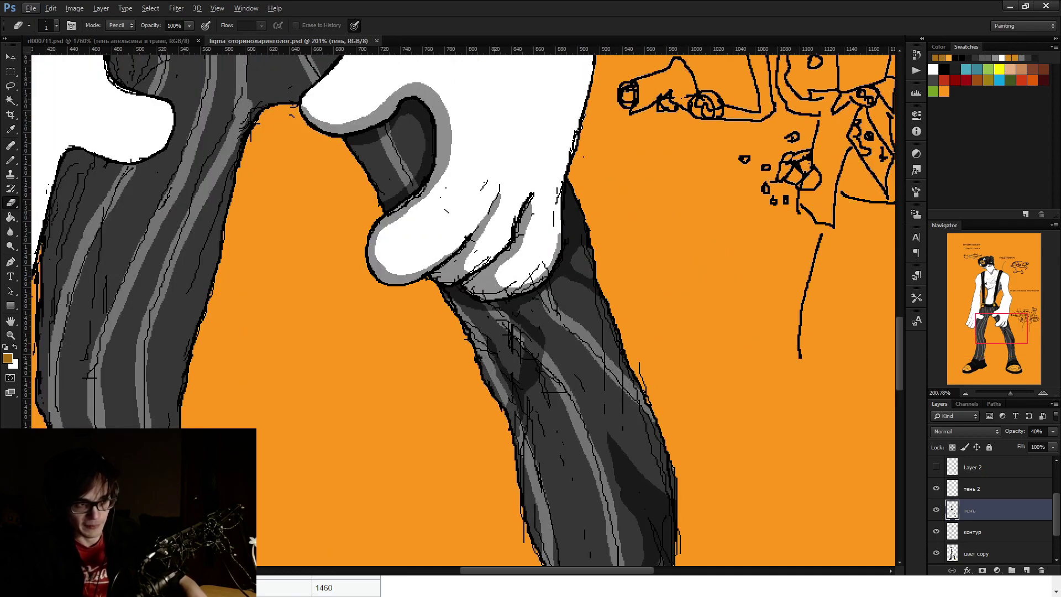
{"action": "scroll", "coordinate": [339, 385], "scroll_direction": "down", "scroll_amount": 4}
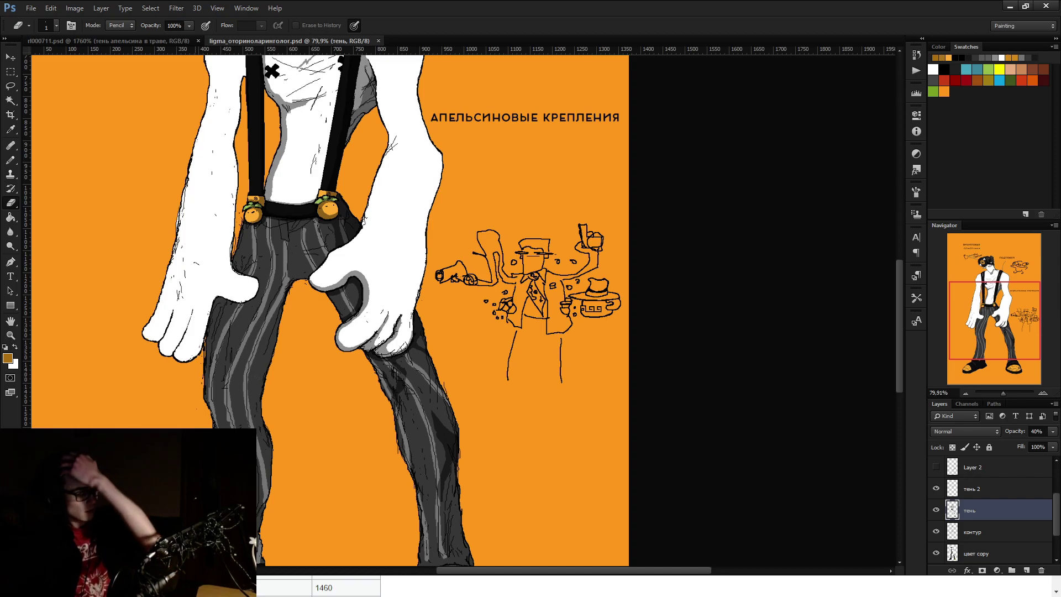
{"action": "scroll", "coordinate": [308, 389], "scroll_direction": "down", "scroll_amount": 3}
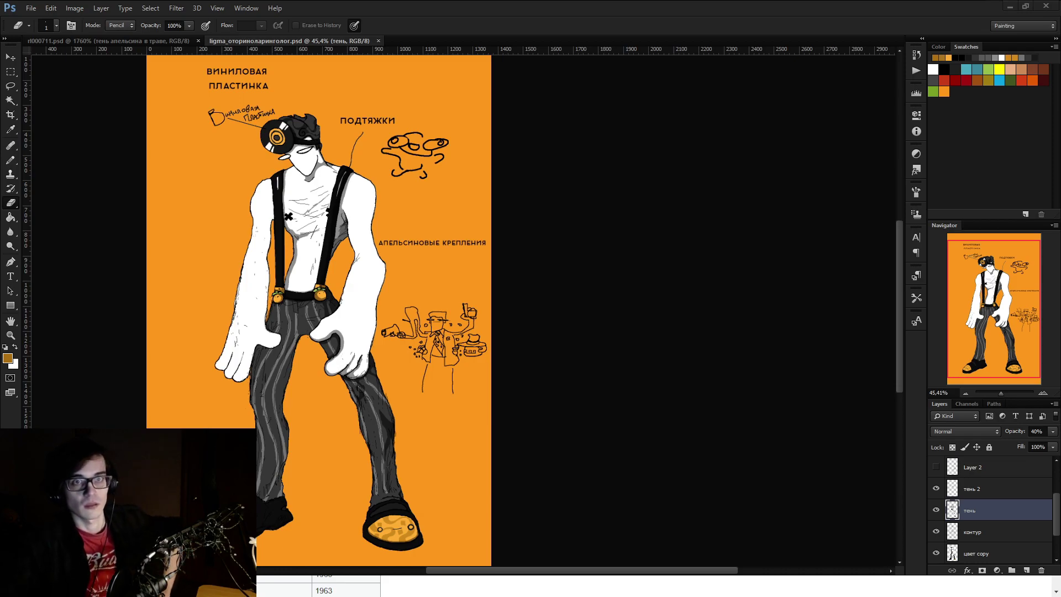
{"action": "scroll", "coordinate": [448, 367], "scroll_direction": "up", "scroll_amount": 1}
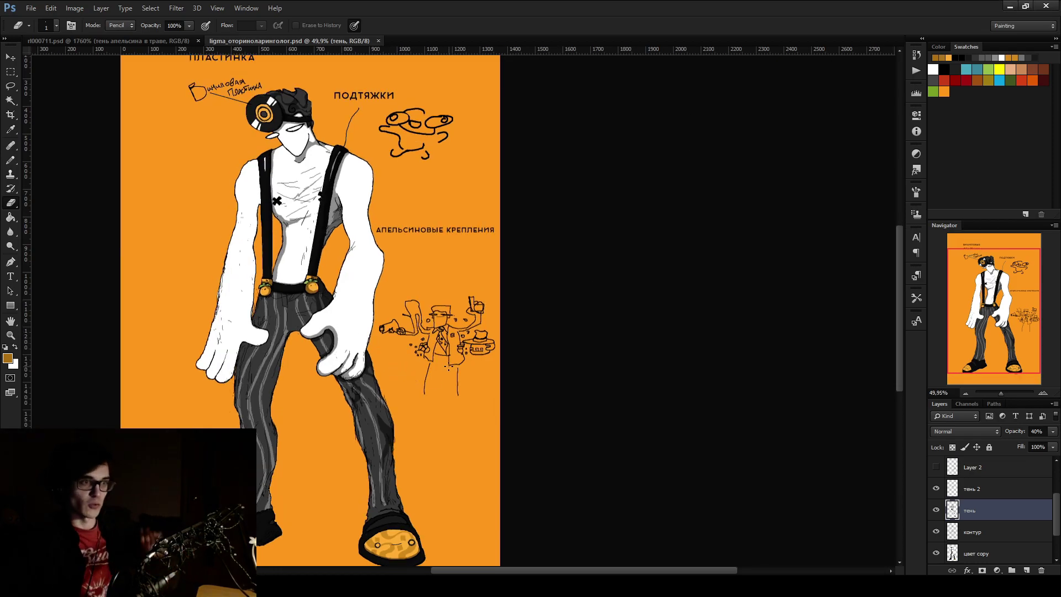
{"action": "scroll", "coordinate": [445, 366], "scroll_direction": "up", "scroll_amount": 3}
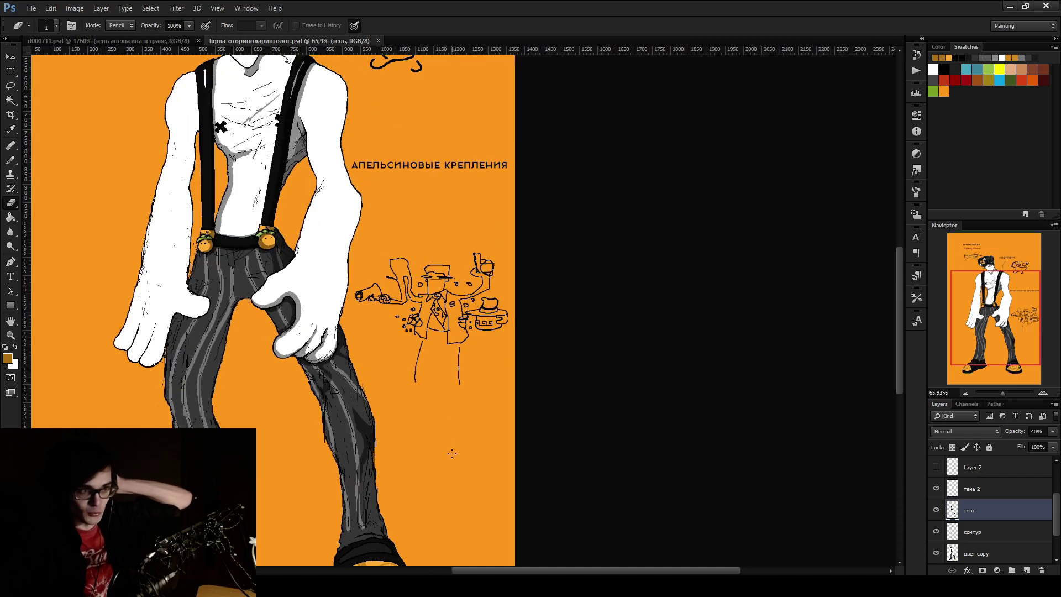